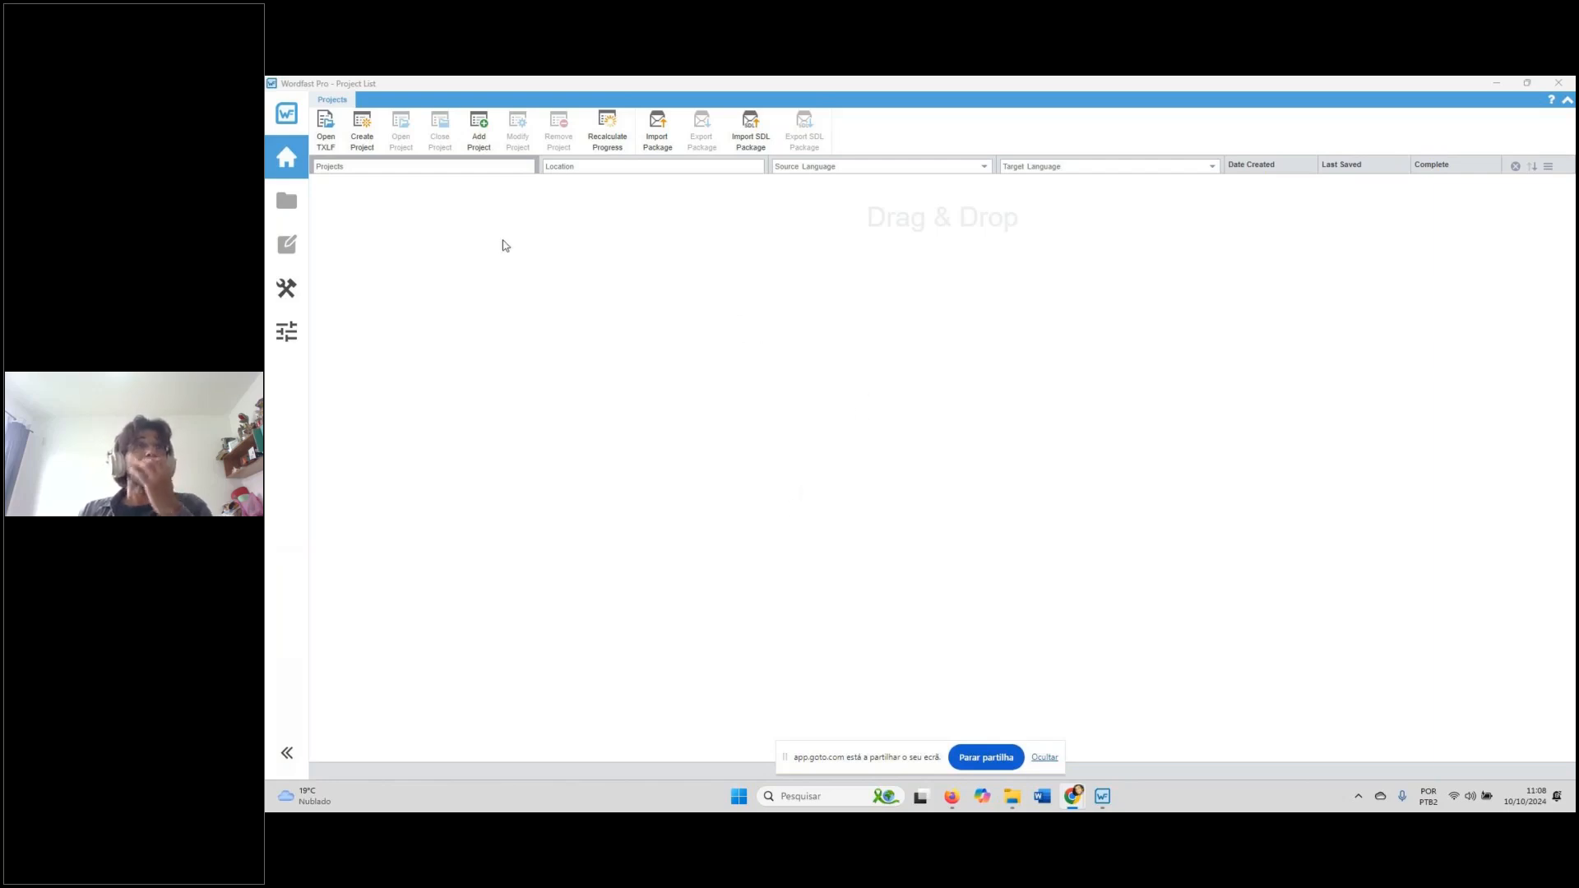
left_click(364, 131)
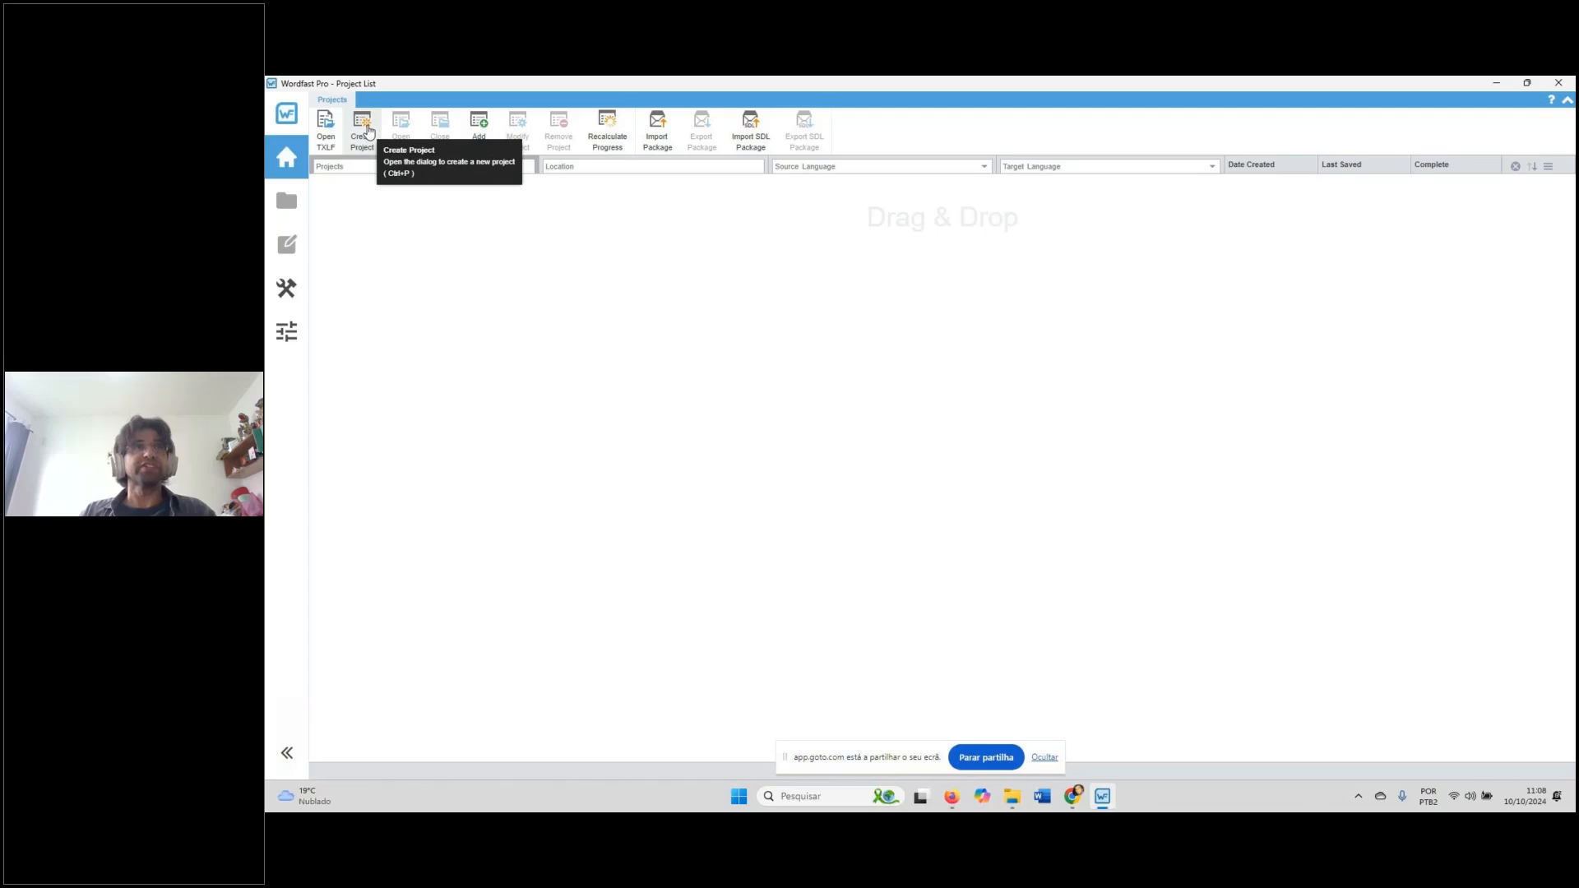
left_click(367, 130)
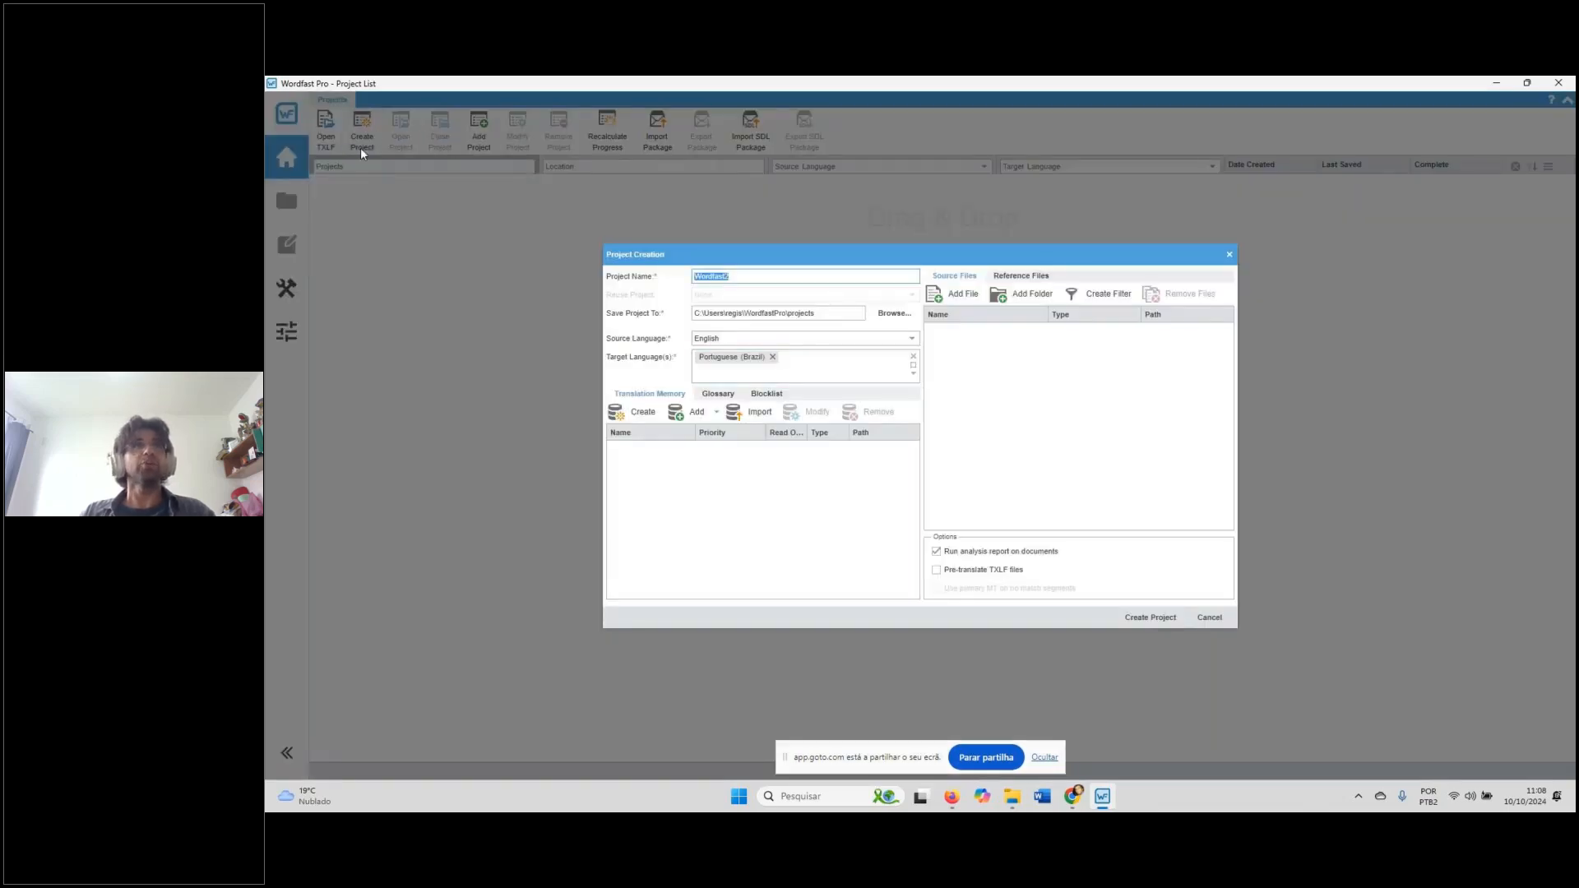
left_click(1229, 255)
Start a new project by dropping in "1 How to create a document in Microsoft Word.docx" from the GoToWebinar folder in File Explorer
left_click(1014, 802)
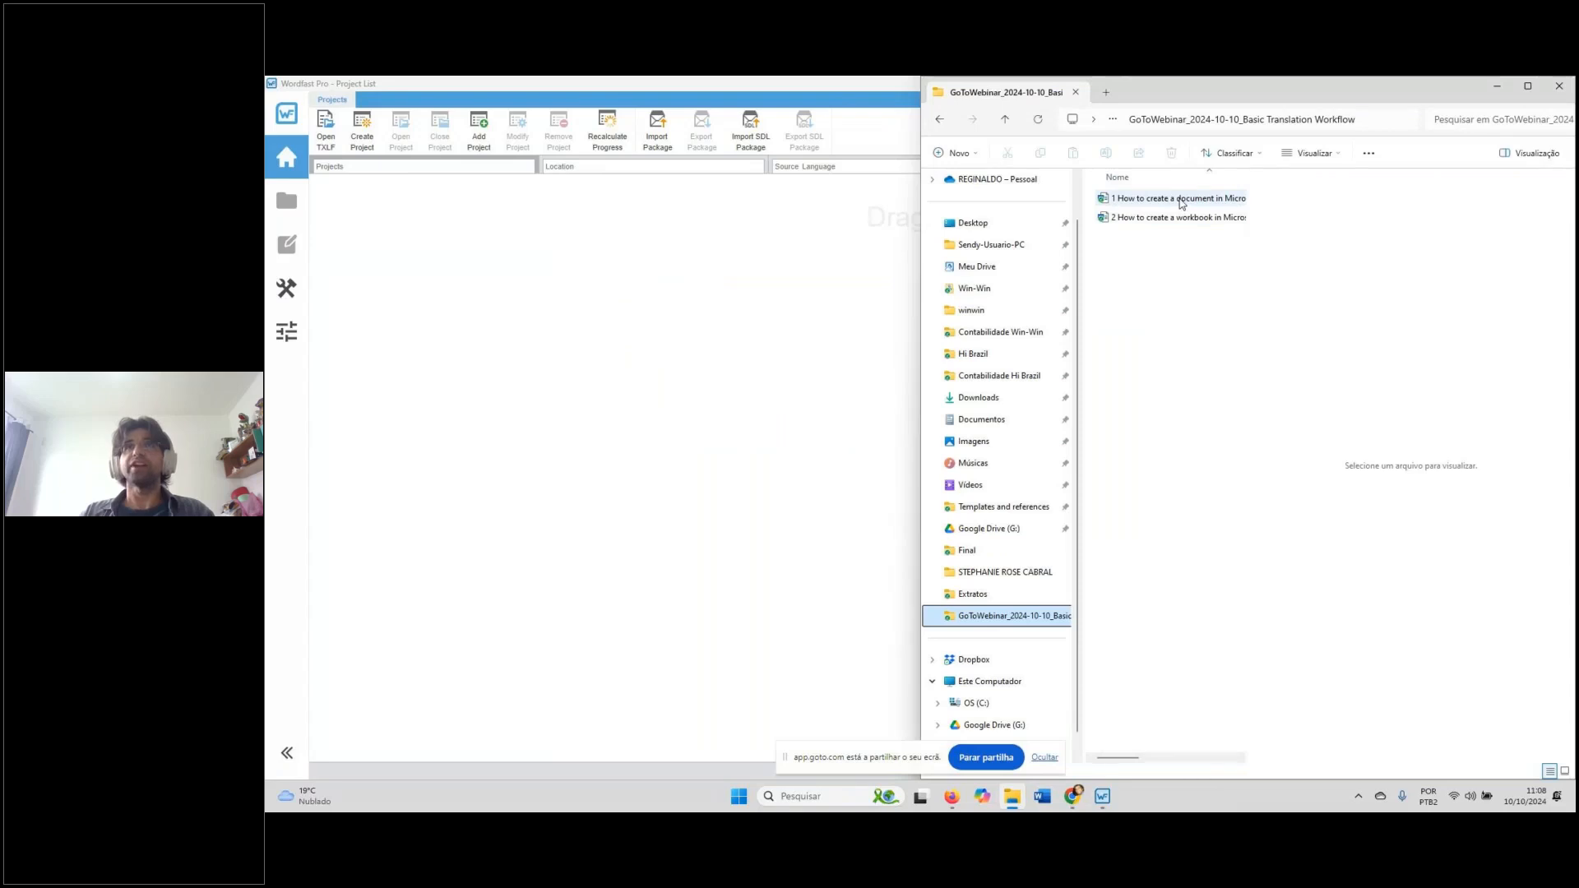
left_click_drag(1182, 204, 620, 381)
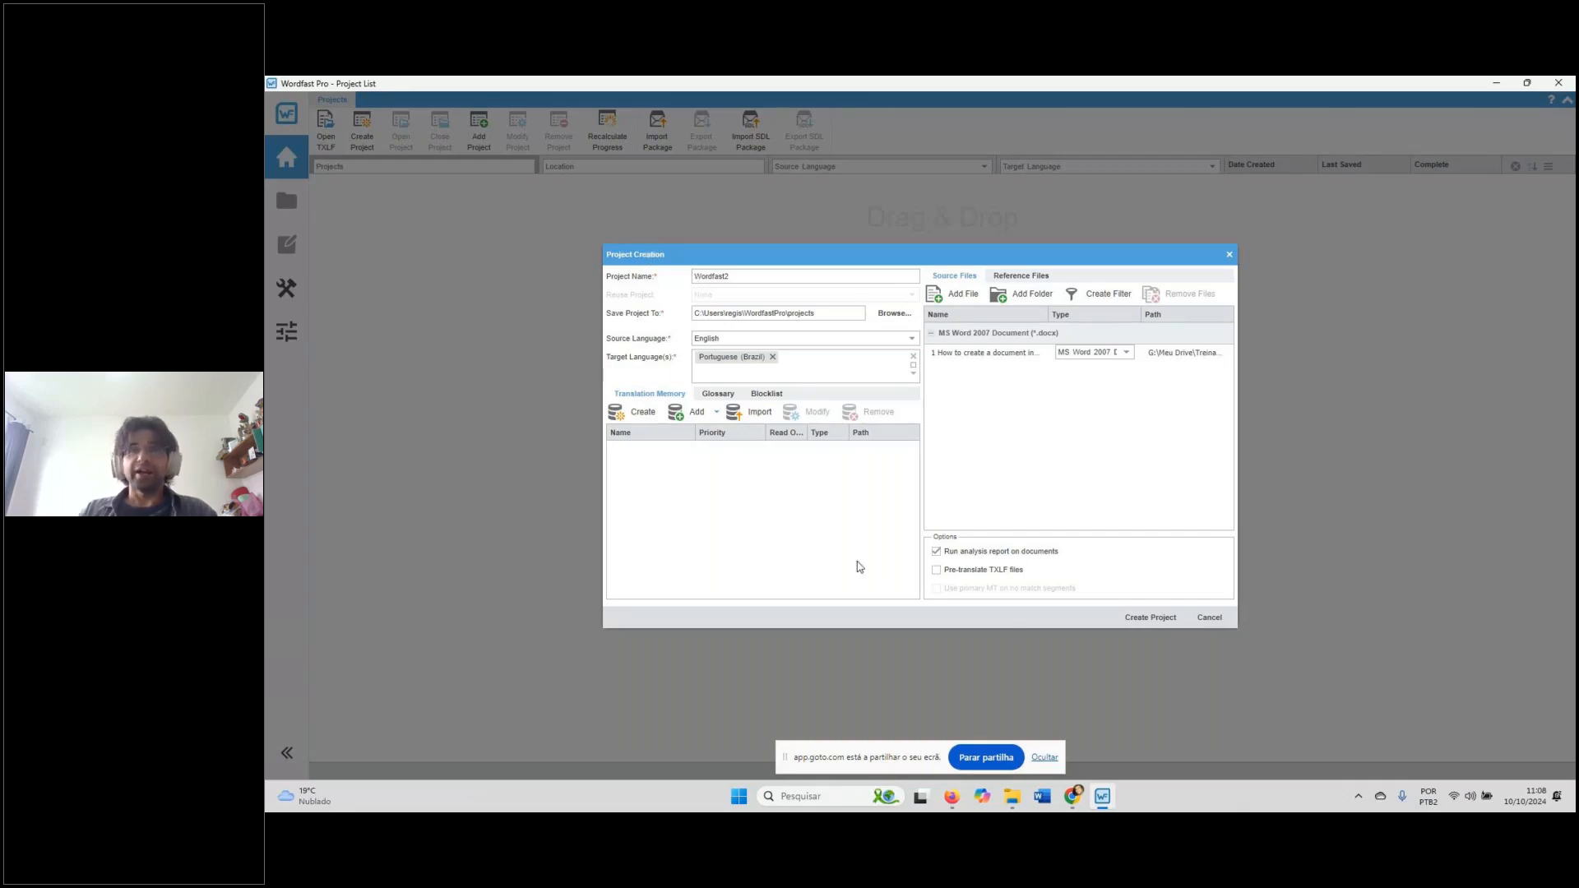
Open the source document in Microsoft Word, examine its text, images and formatting on both pages, and return to the project creation dialog
left_click(1016, 800)
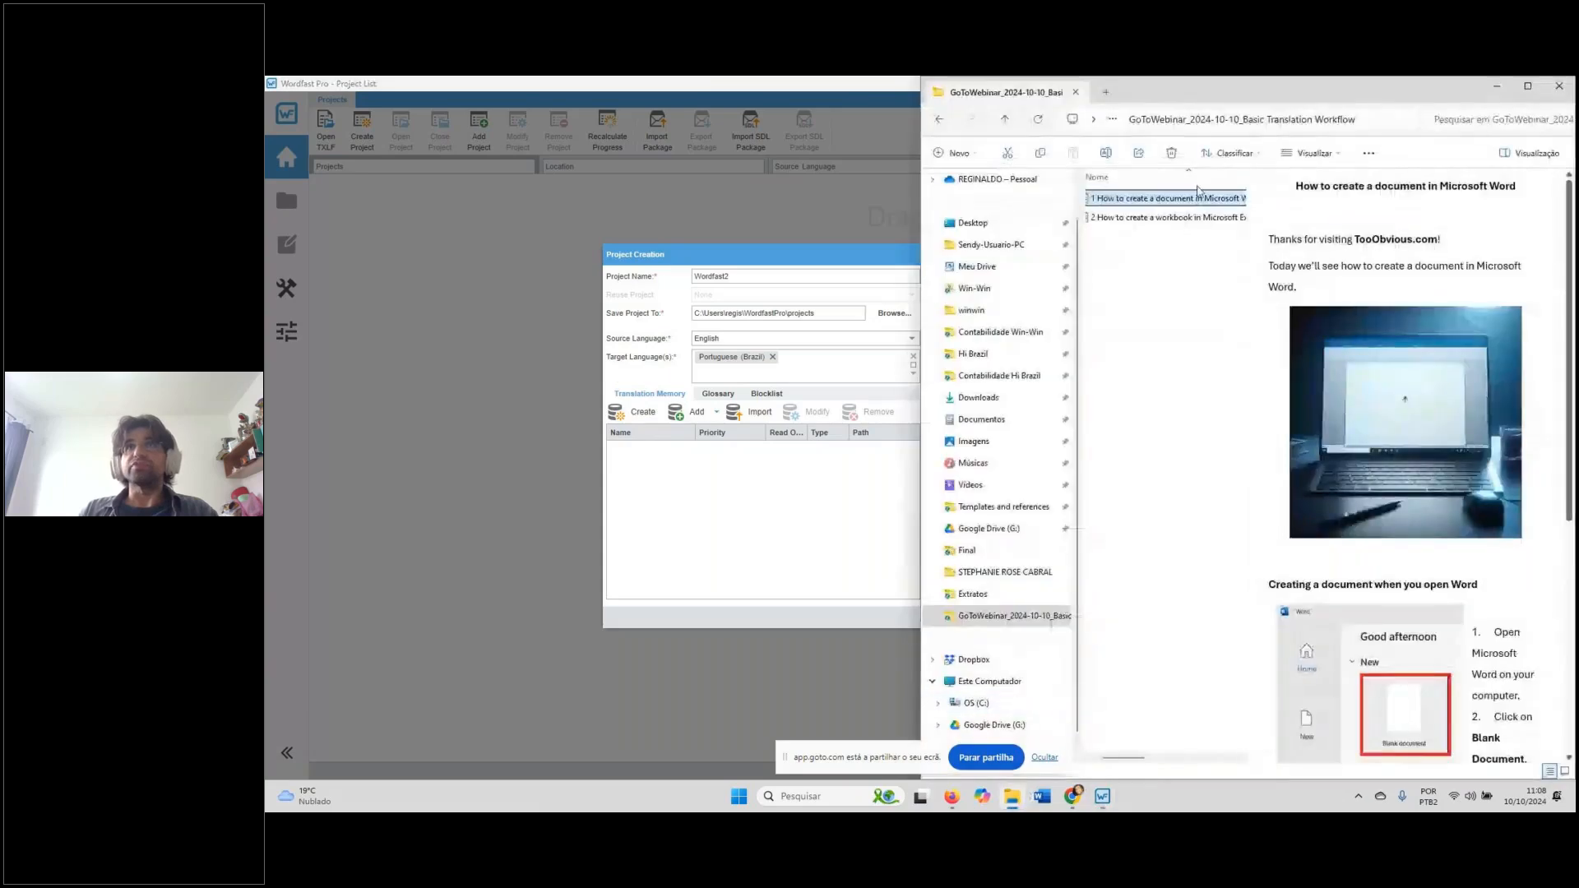
double_click(1204, 200)
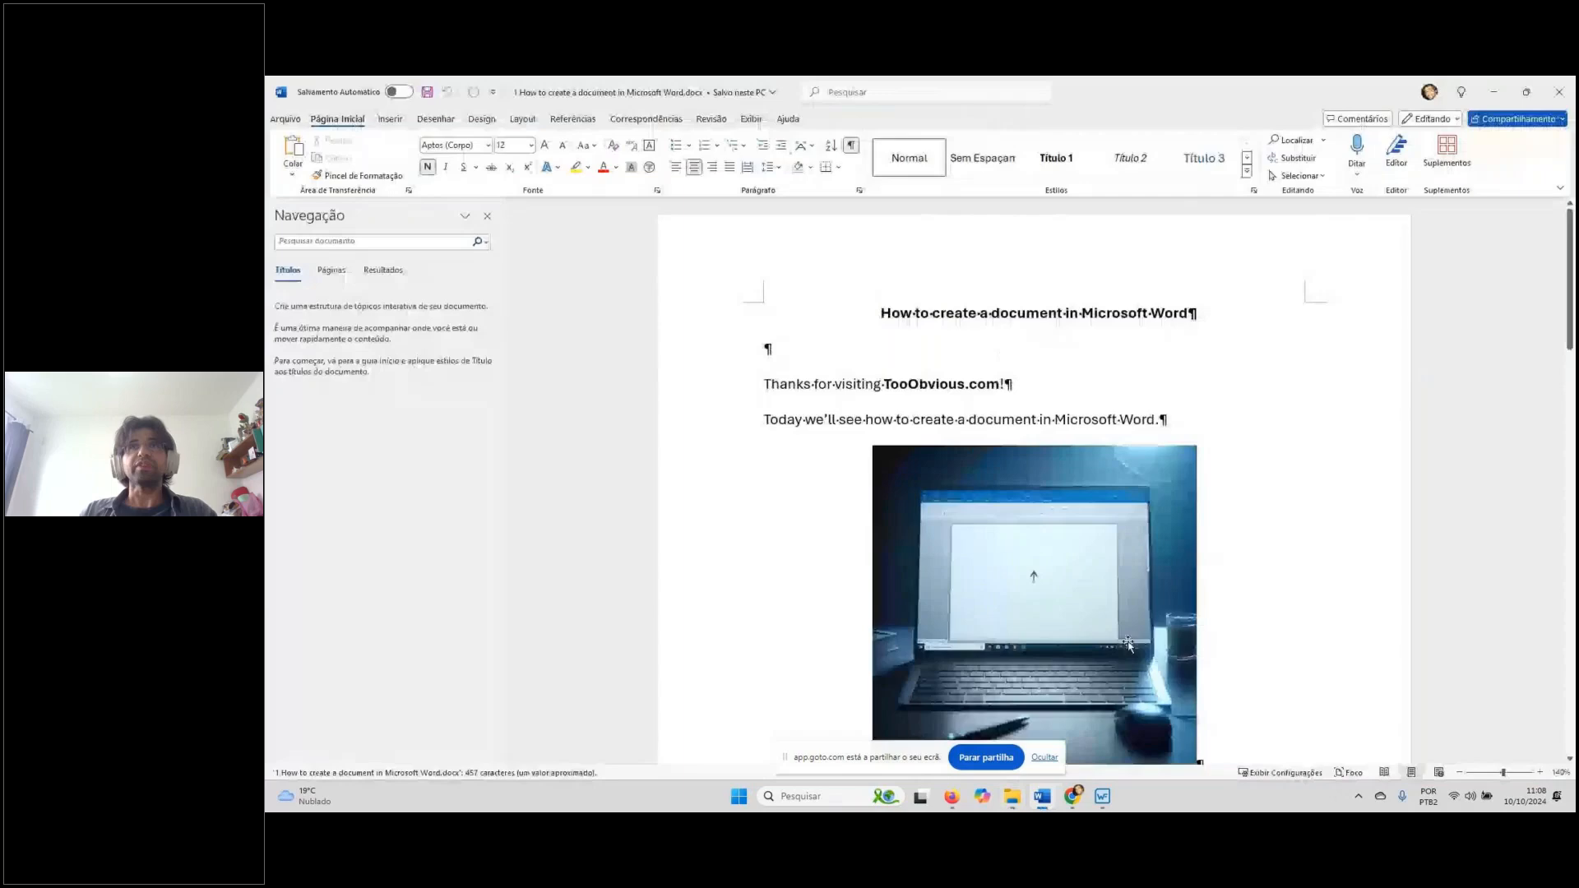
left_click(1164, 365)
scroll(1164, 365, "down", 5)
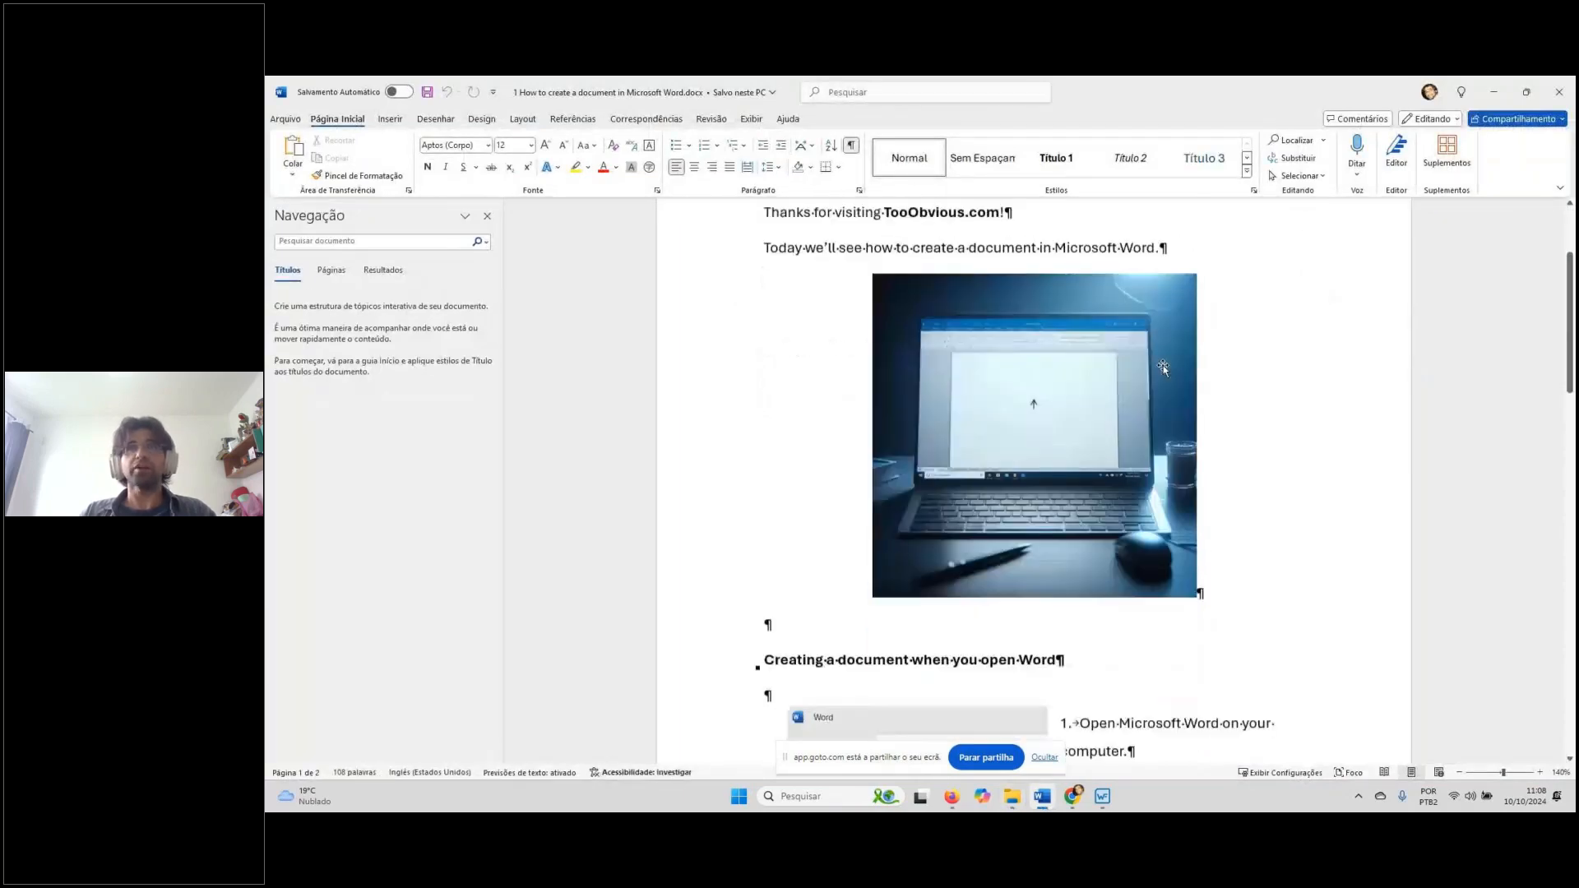
scroll(1164, 365, "down", 6)
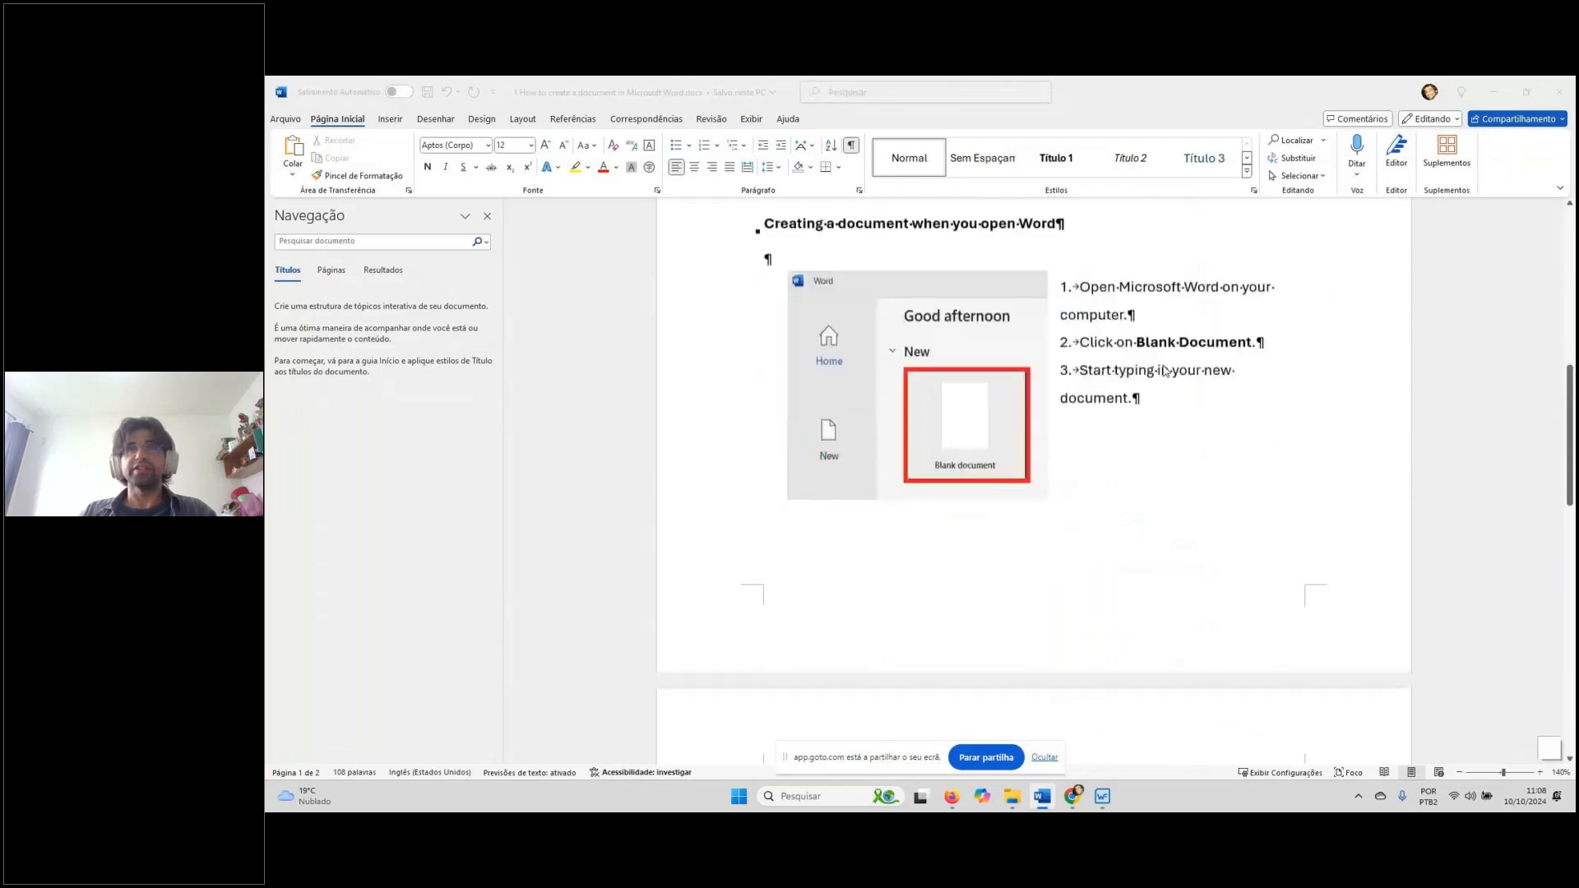
scroll(1164, 371, "down", 2)
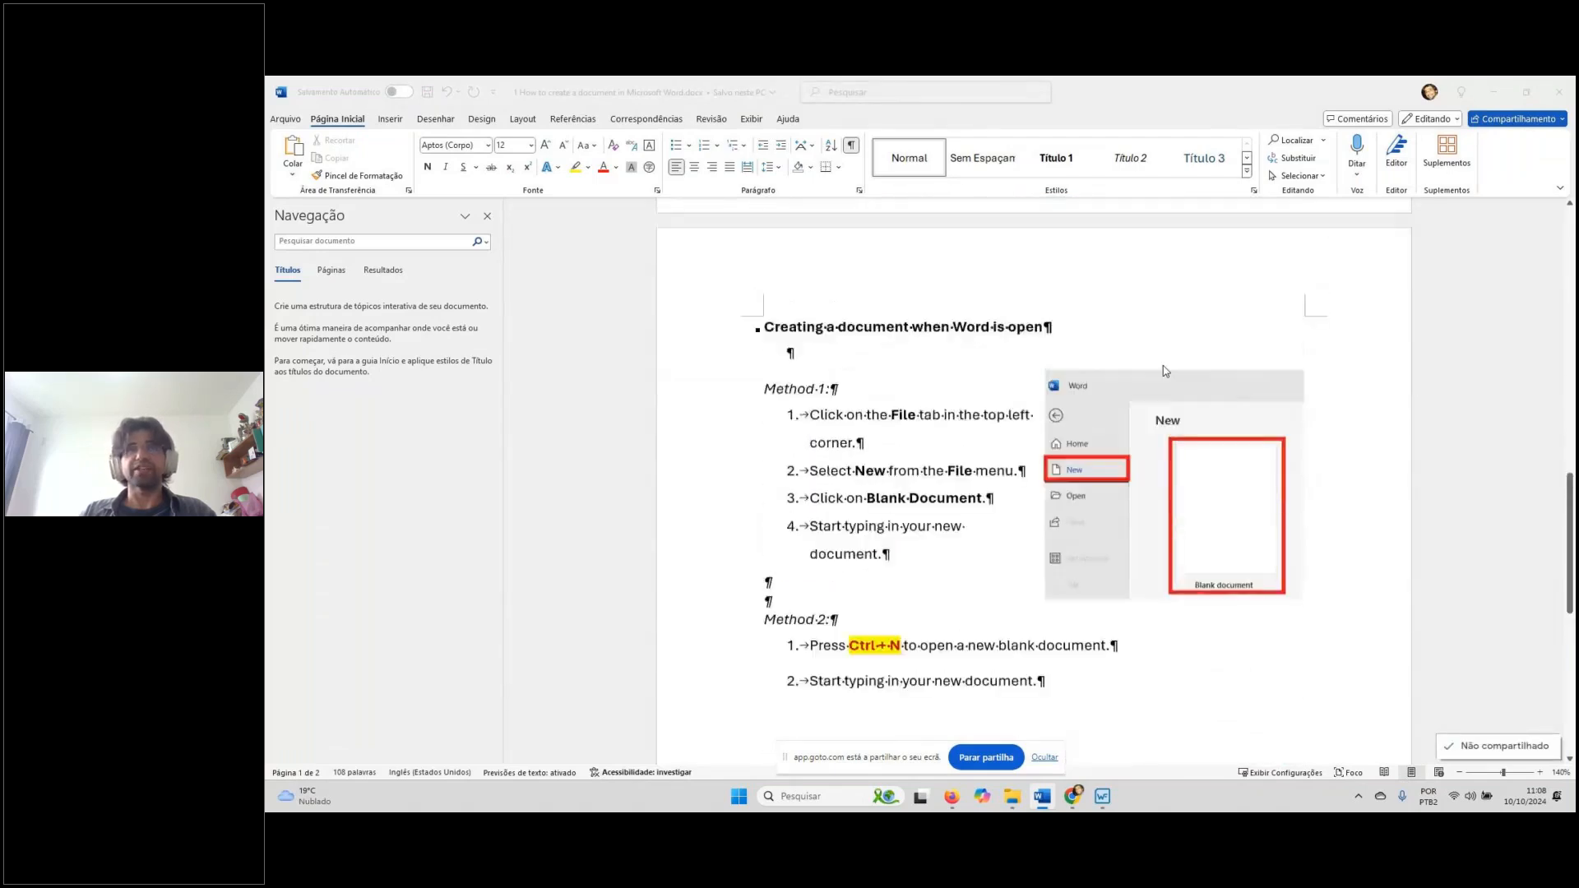
scroll(1164, 371, "up", 4)
scroll(1165, 371, "up", 8)
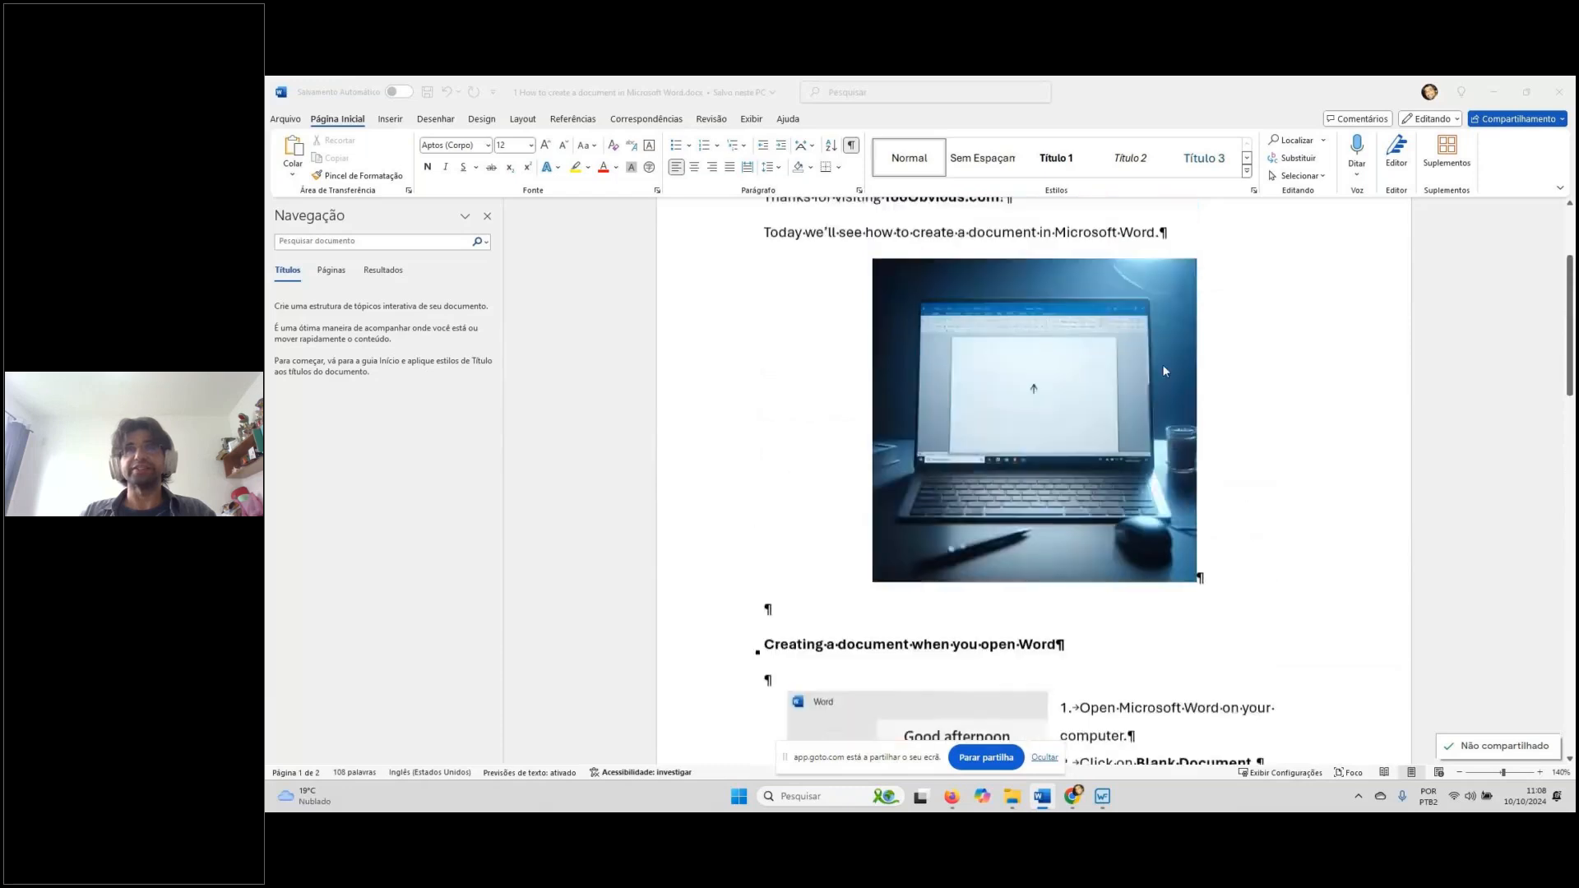
scroll(1164, 371, "up", 1)
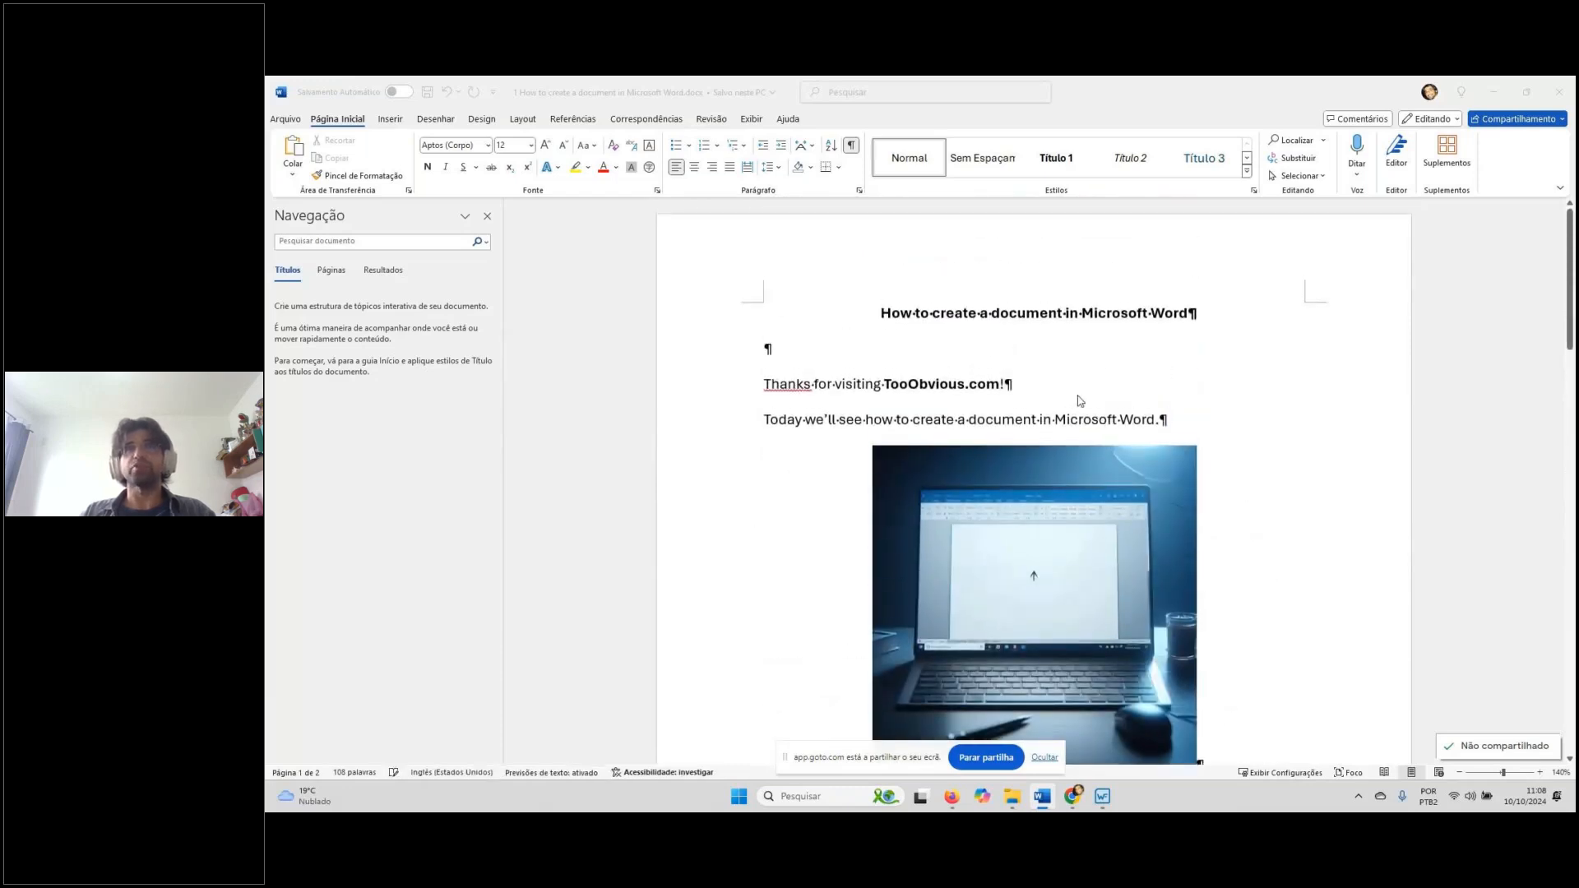
scroll(1027, 376, "down", 7)
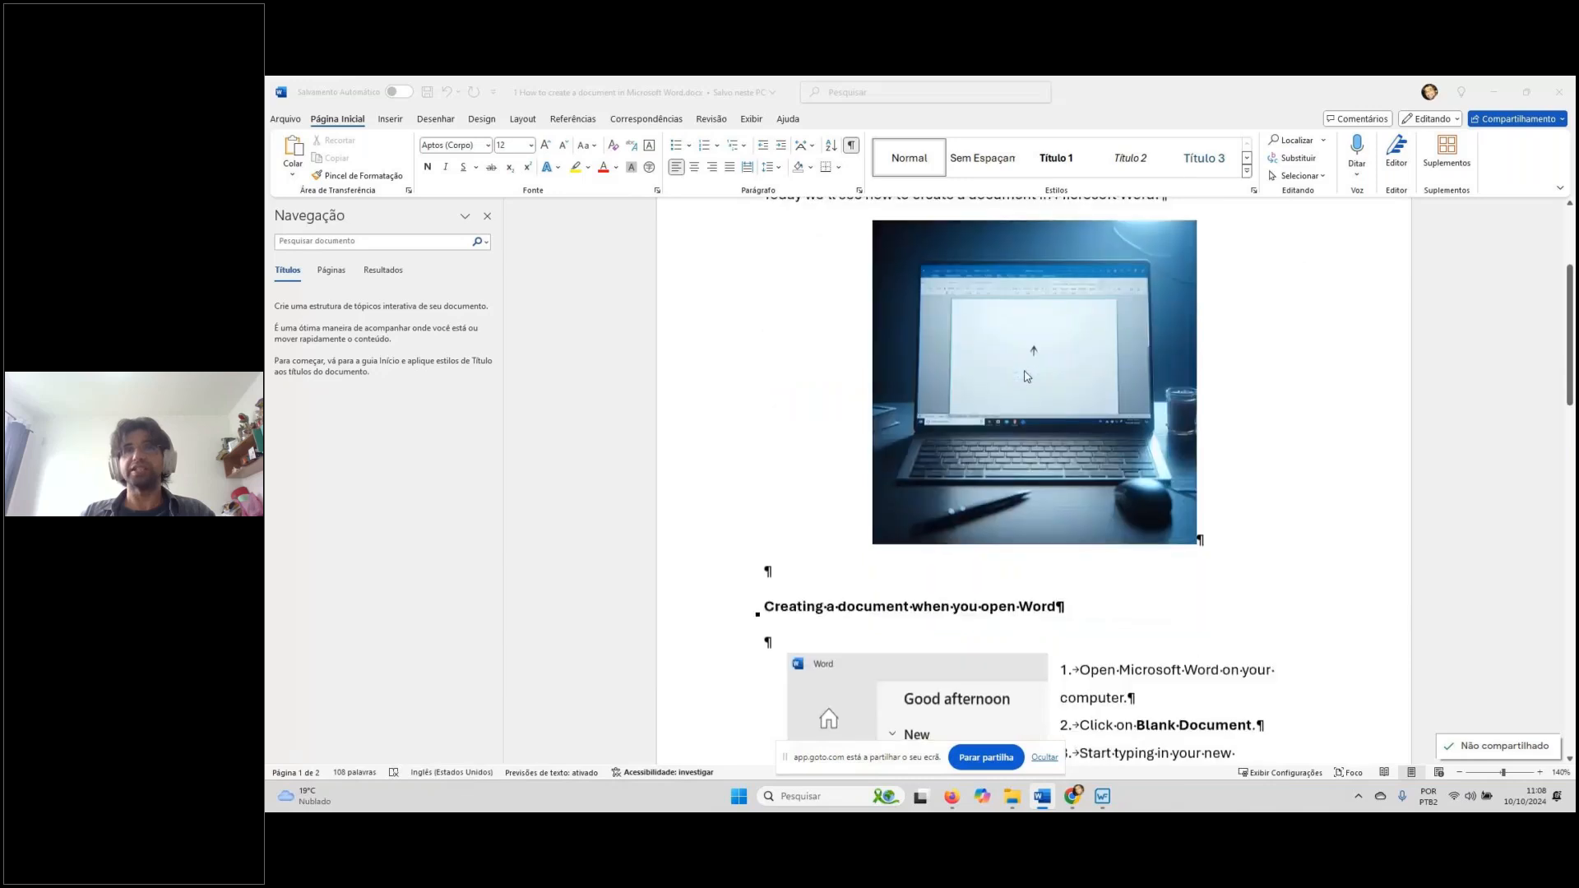
scroll(1125, 570, "down", 1)
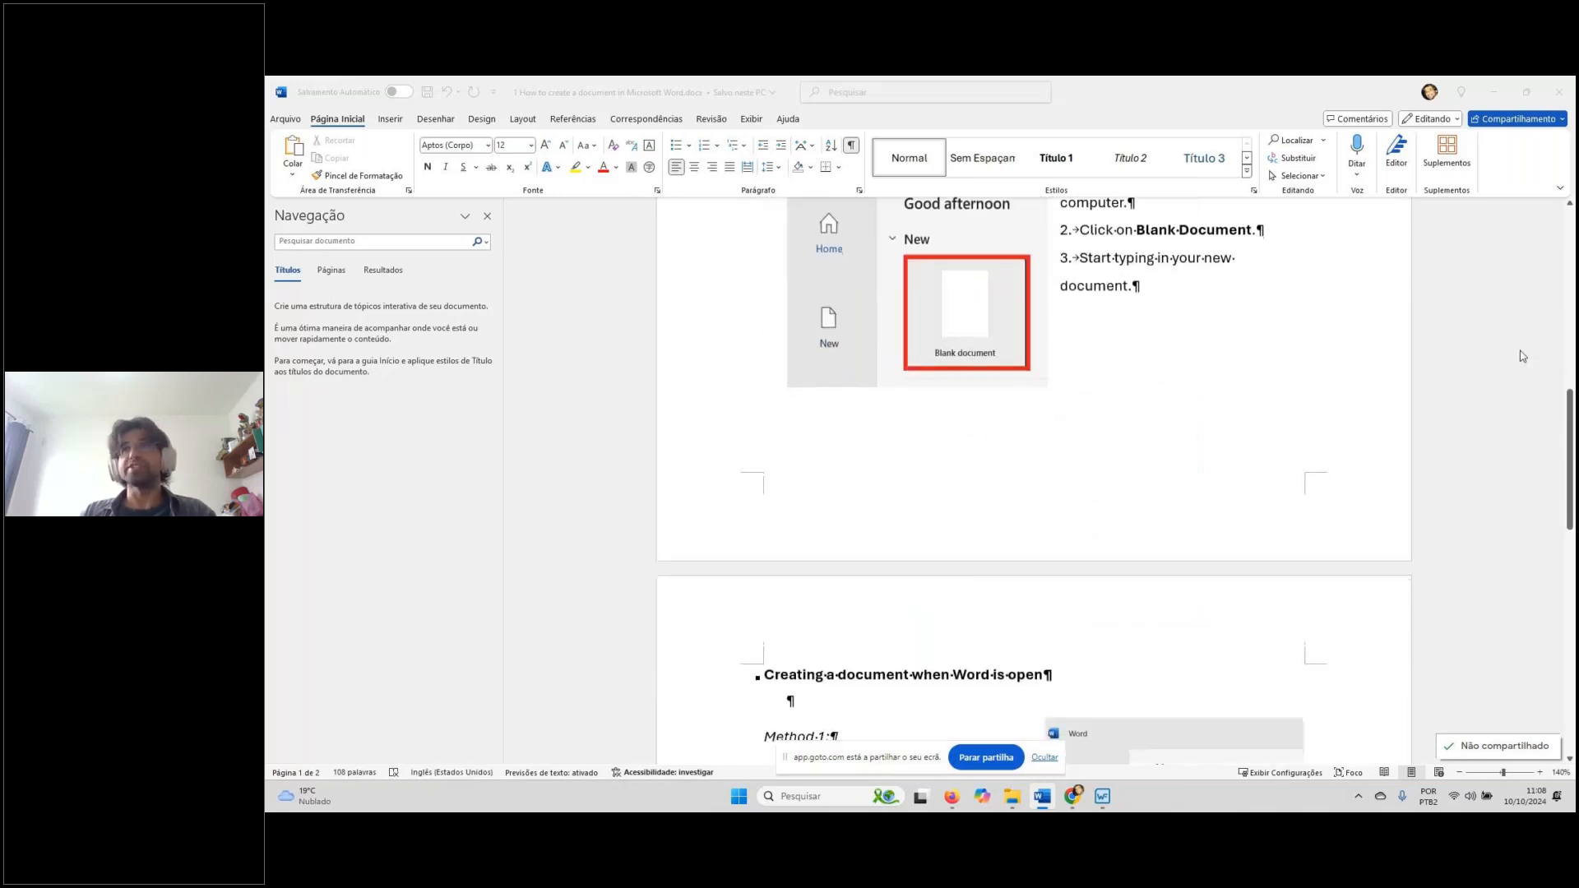
left_click(1562, 103)
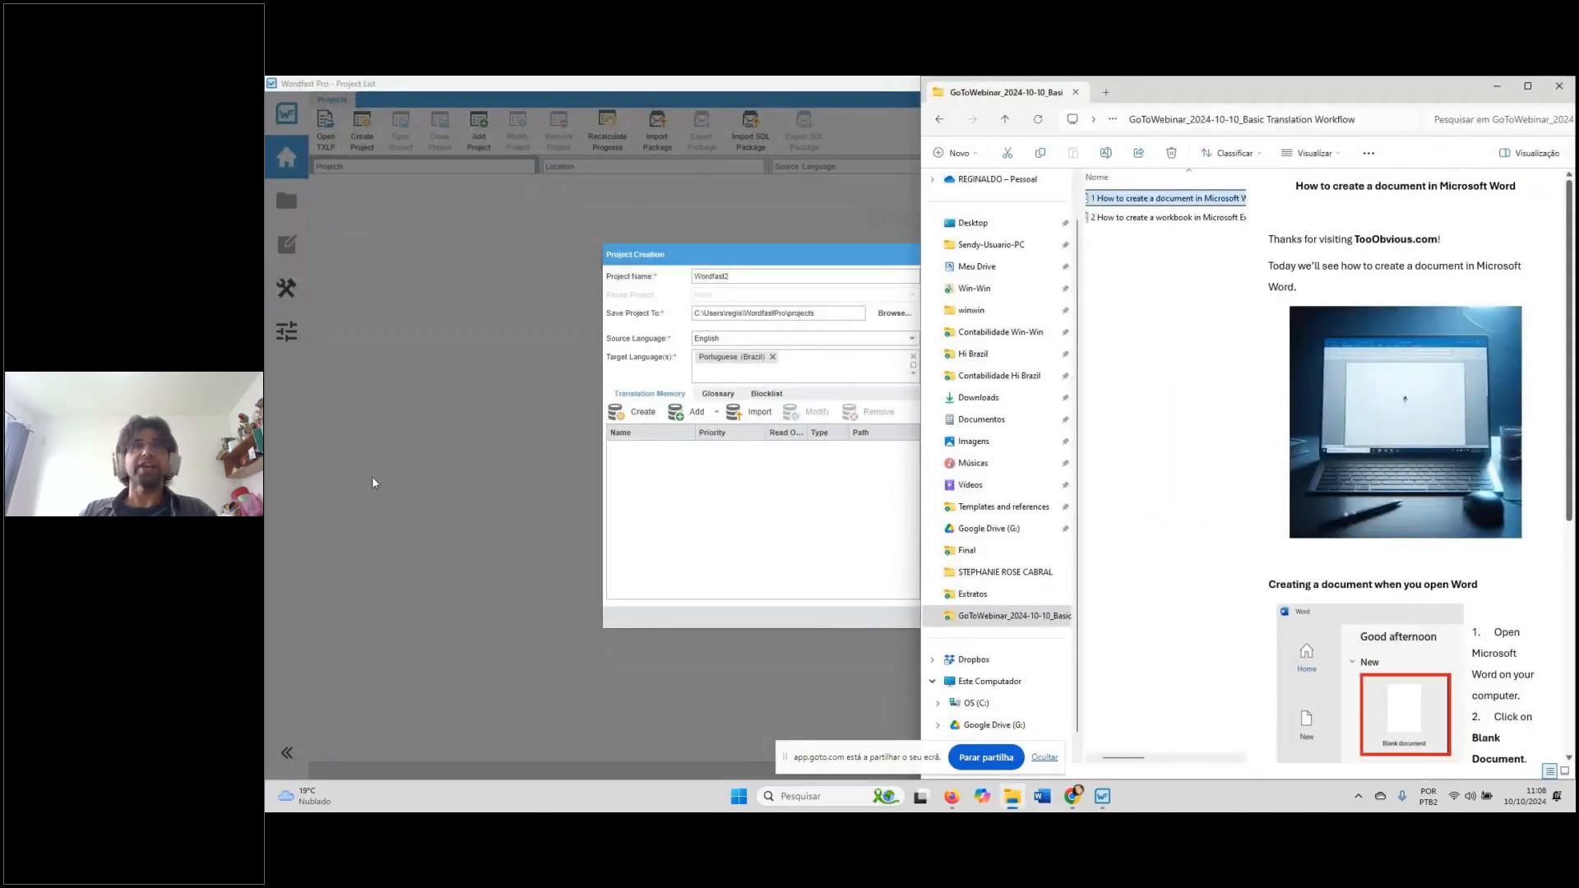
left_click(506, 278)
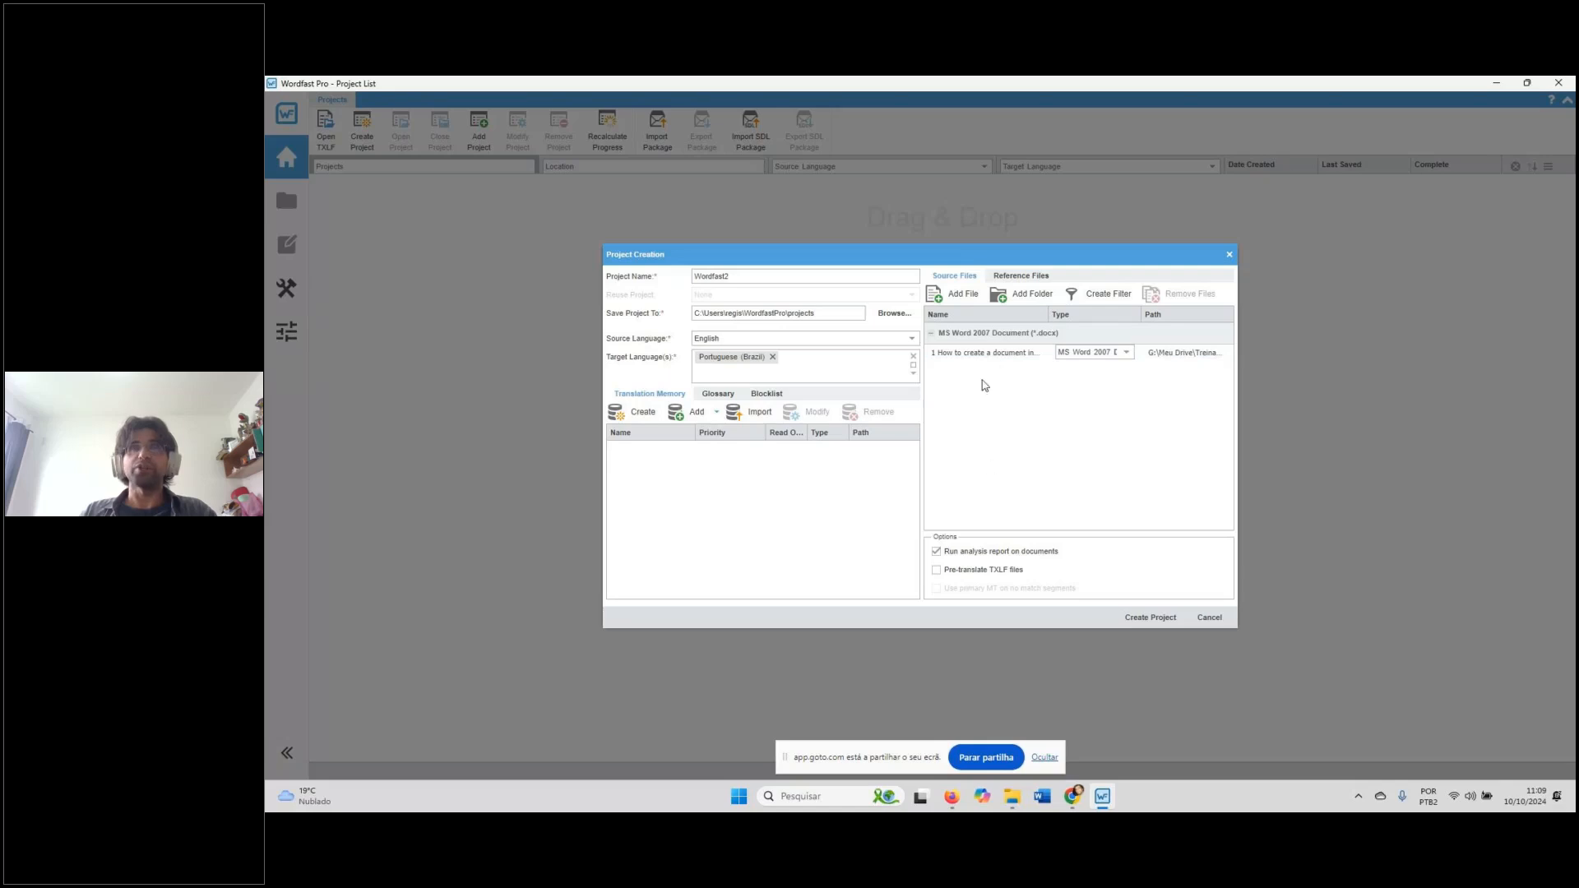
Name the new project GTW_demo
double_click(753, 273)
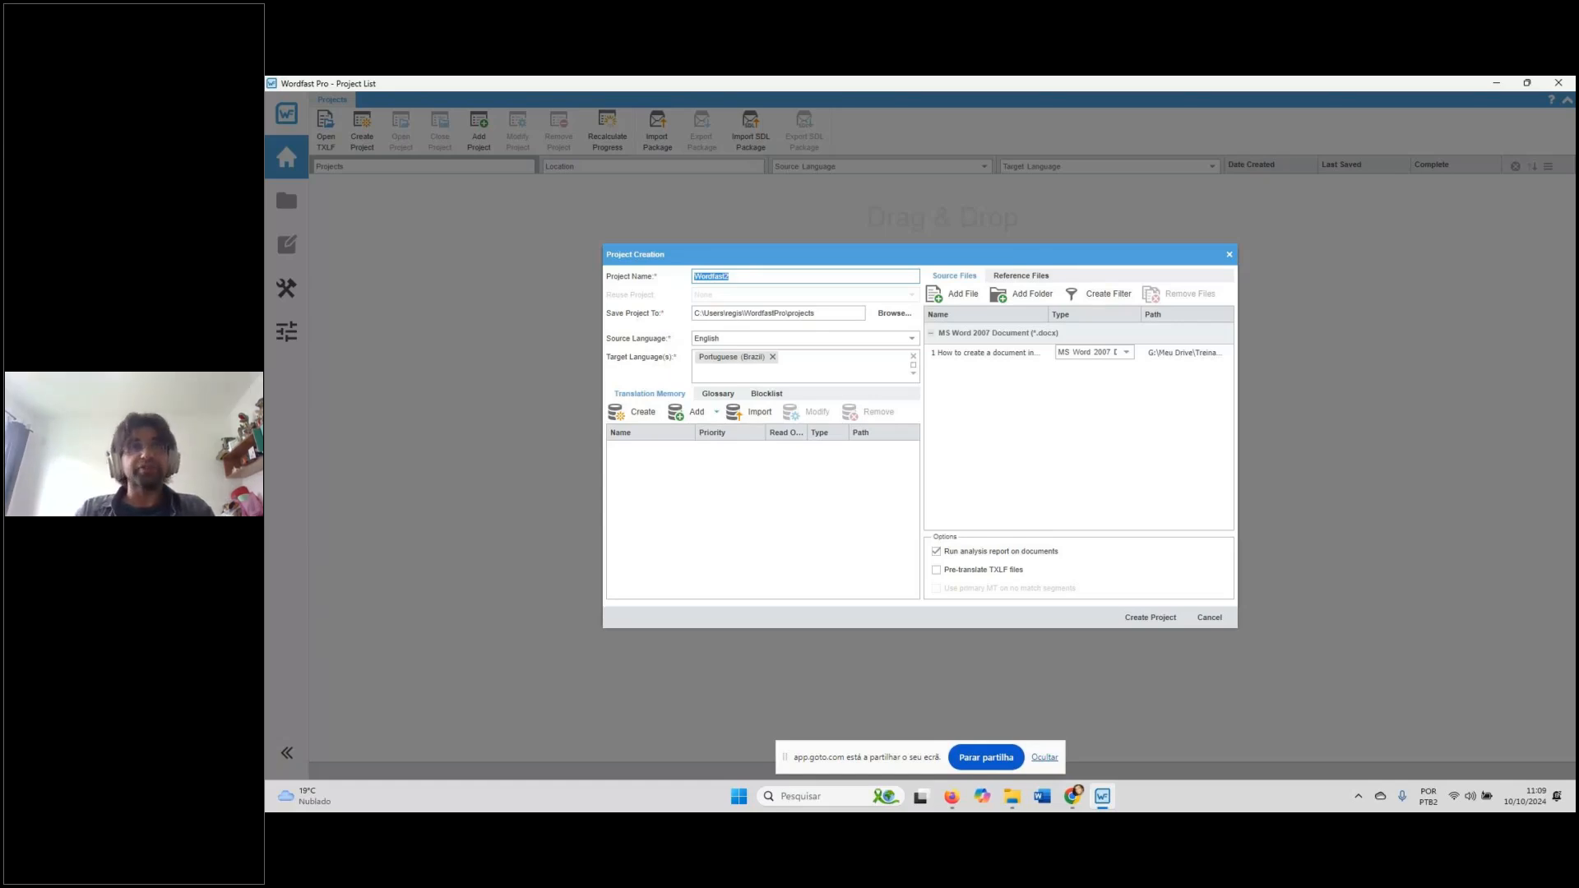
type("D")
key("BackSpace")
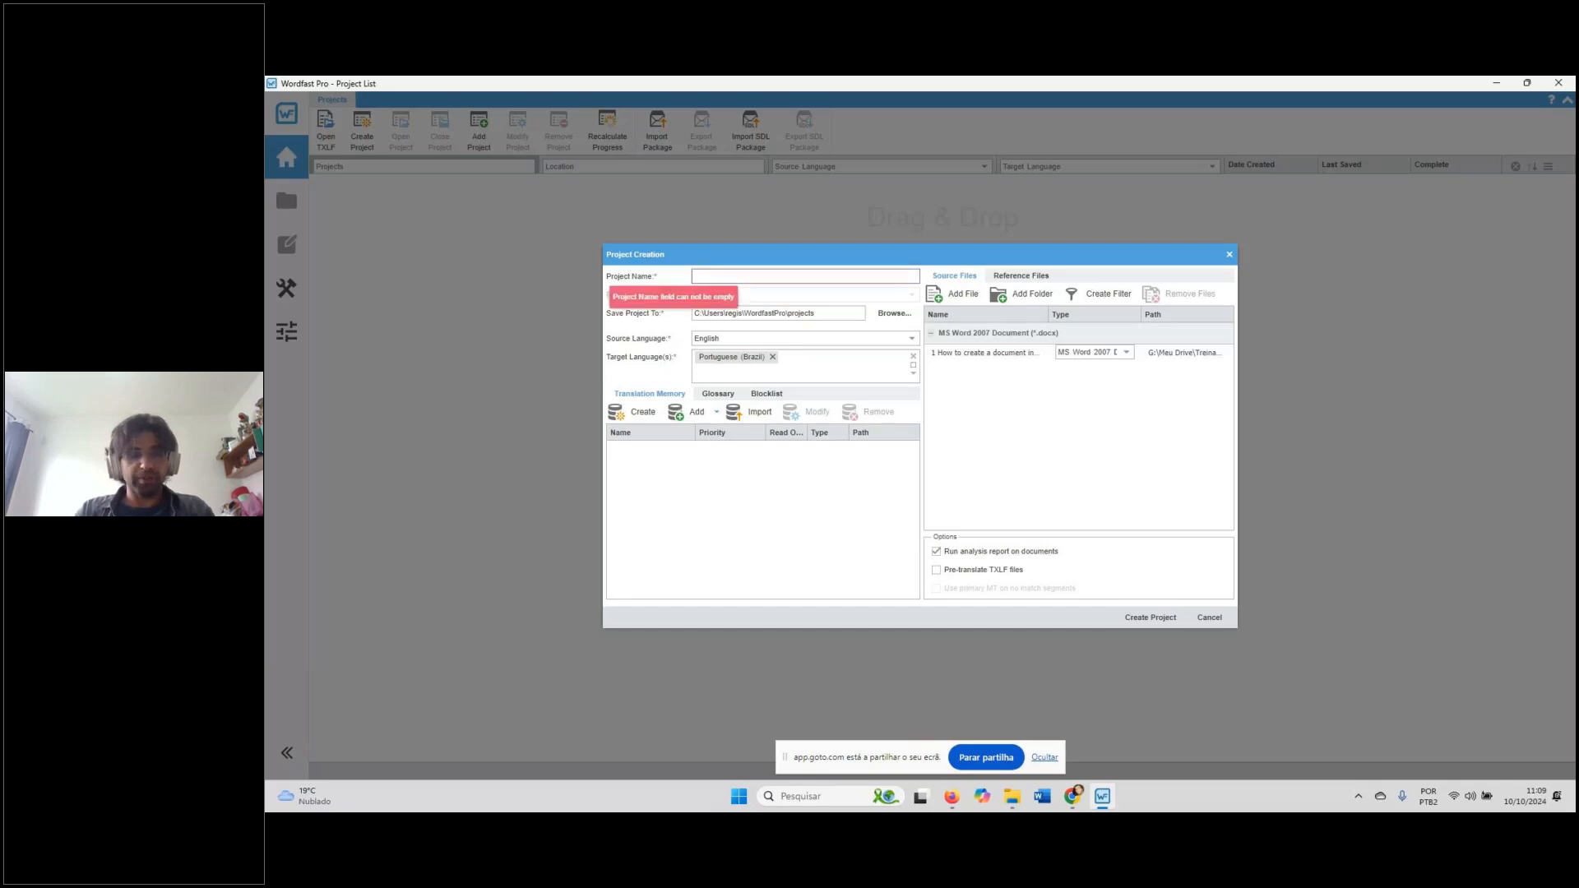
type("GTW_demo")
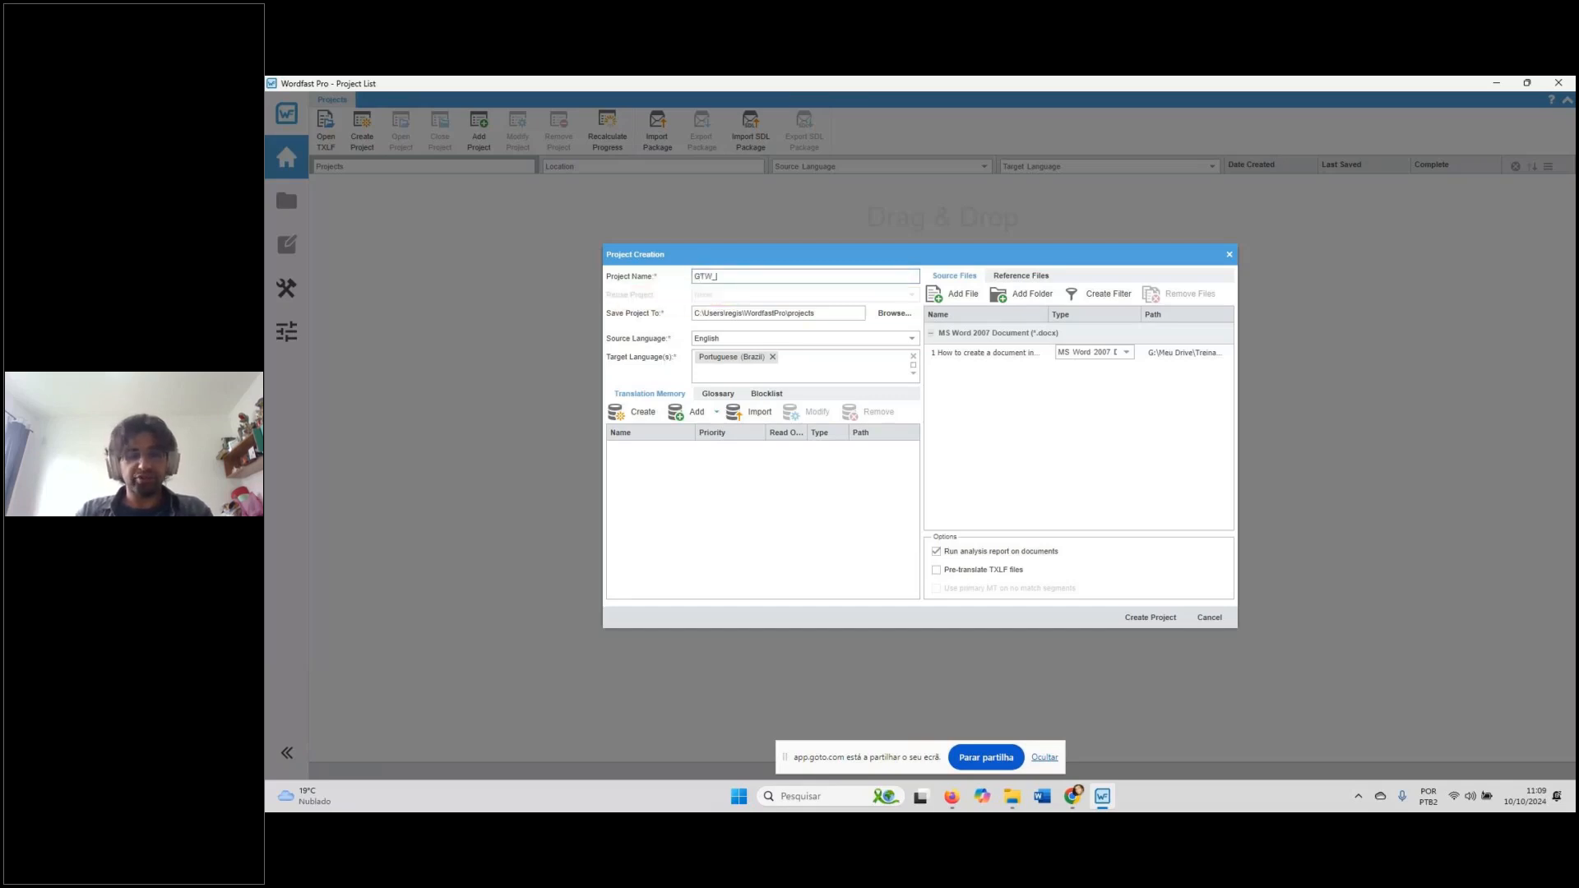
key("Tab")
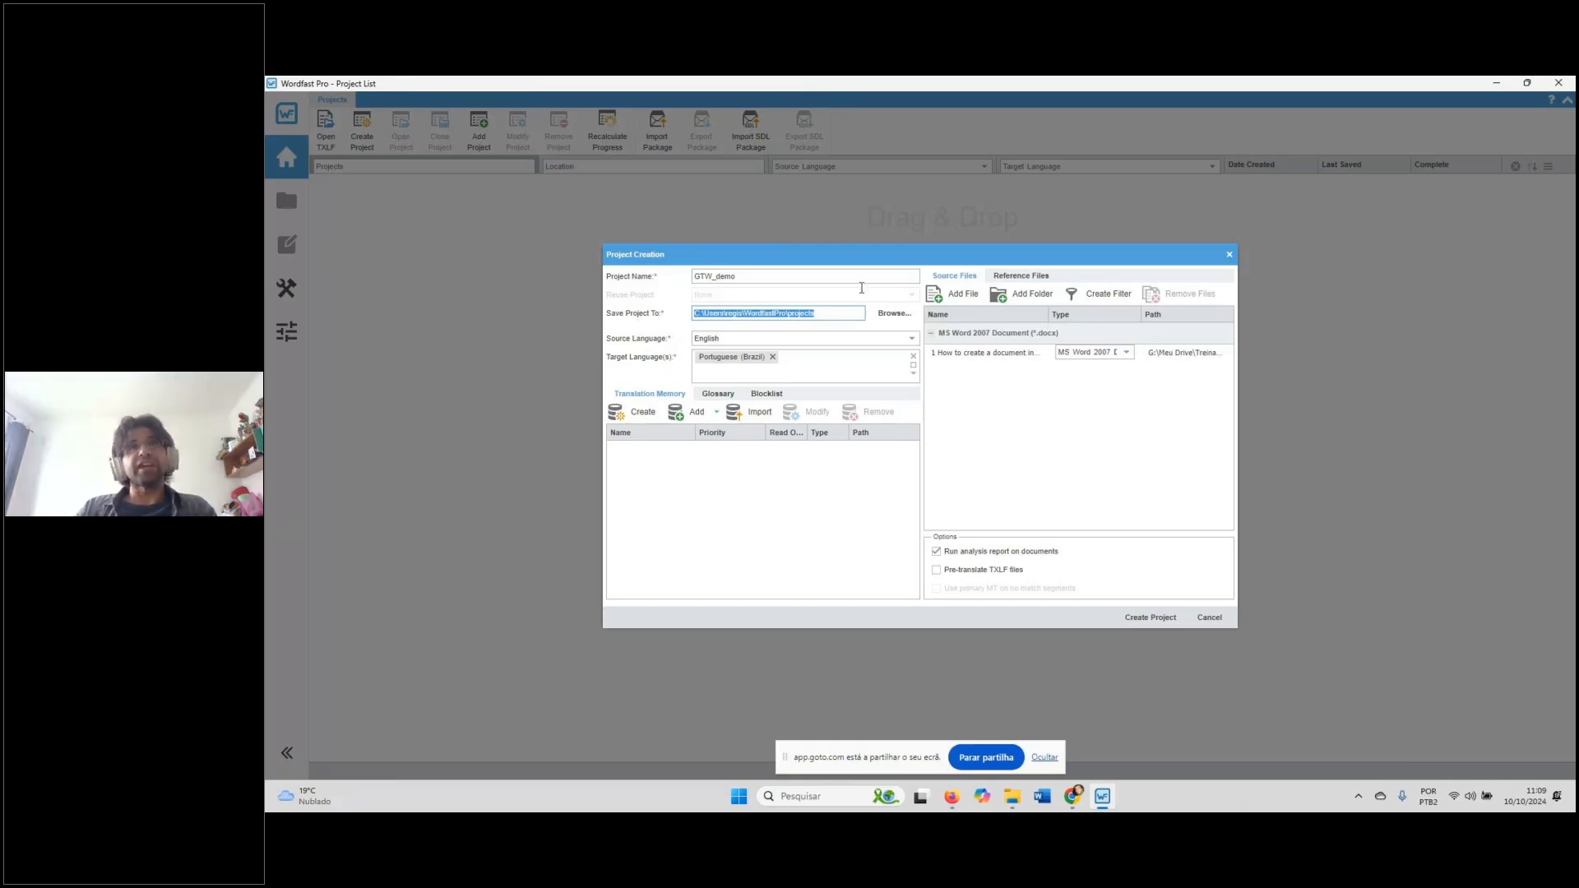
left_click(818, 314)
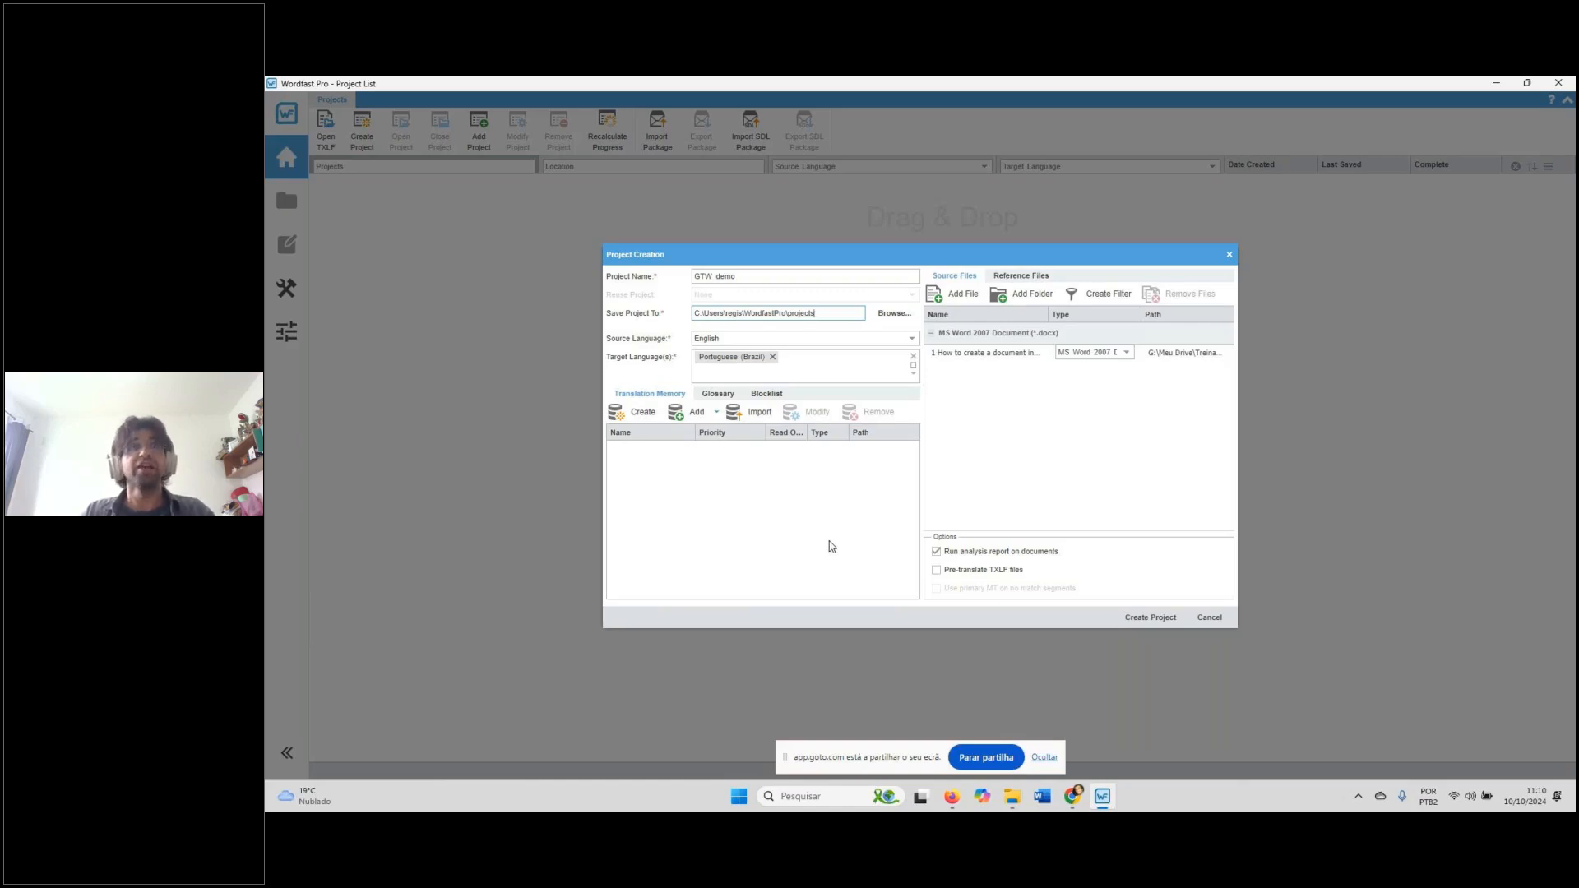
left_click(757, 338)
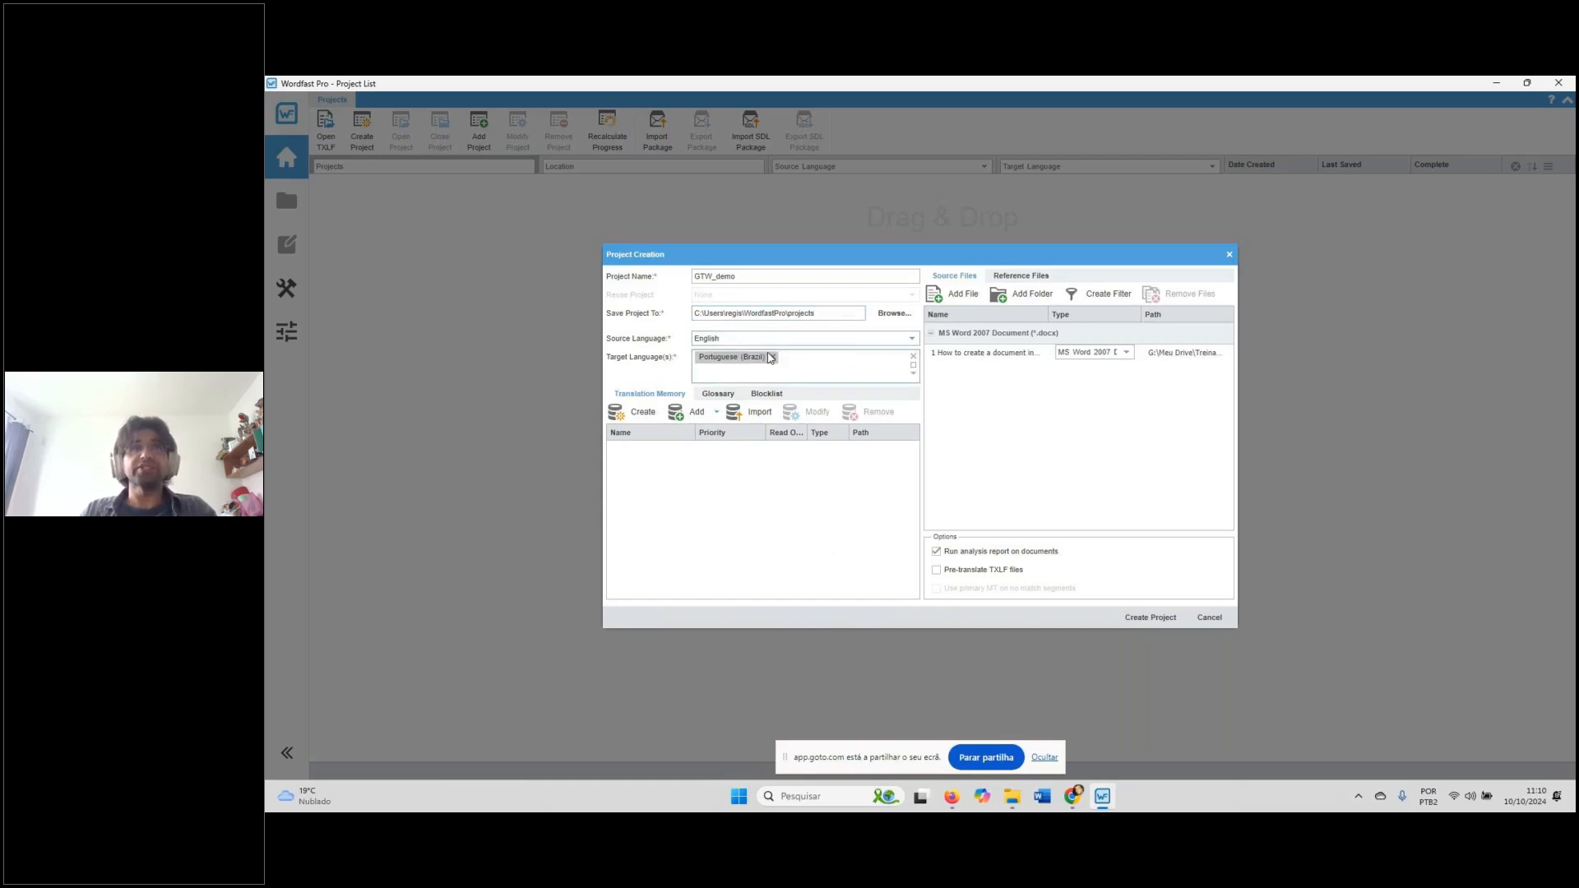
left_click(824, 375)
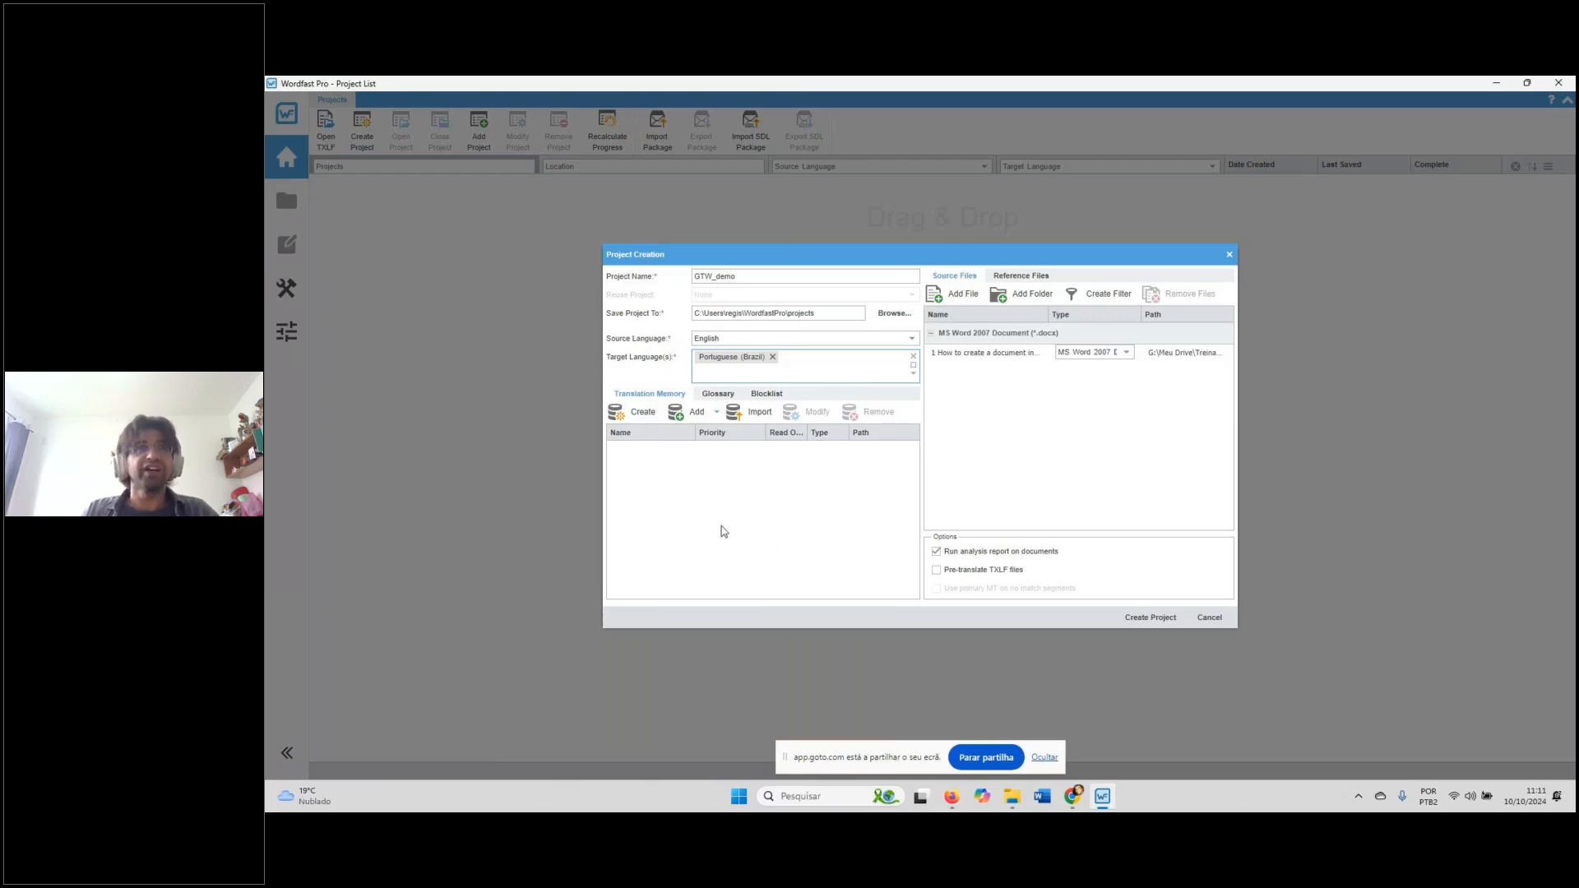
Begin creating a new translation memory for the project and name it TM1_EN-PTBR
left_click(643, 411)
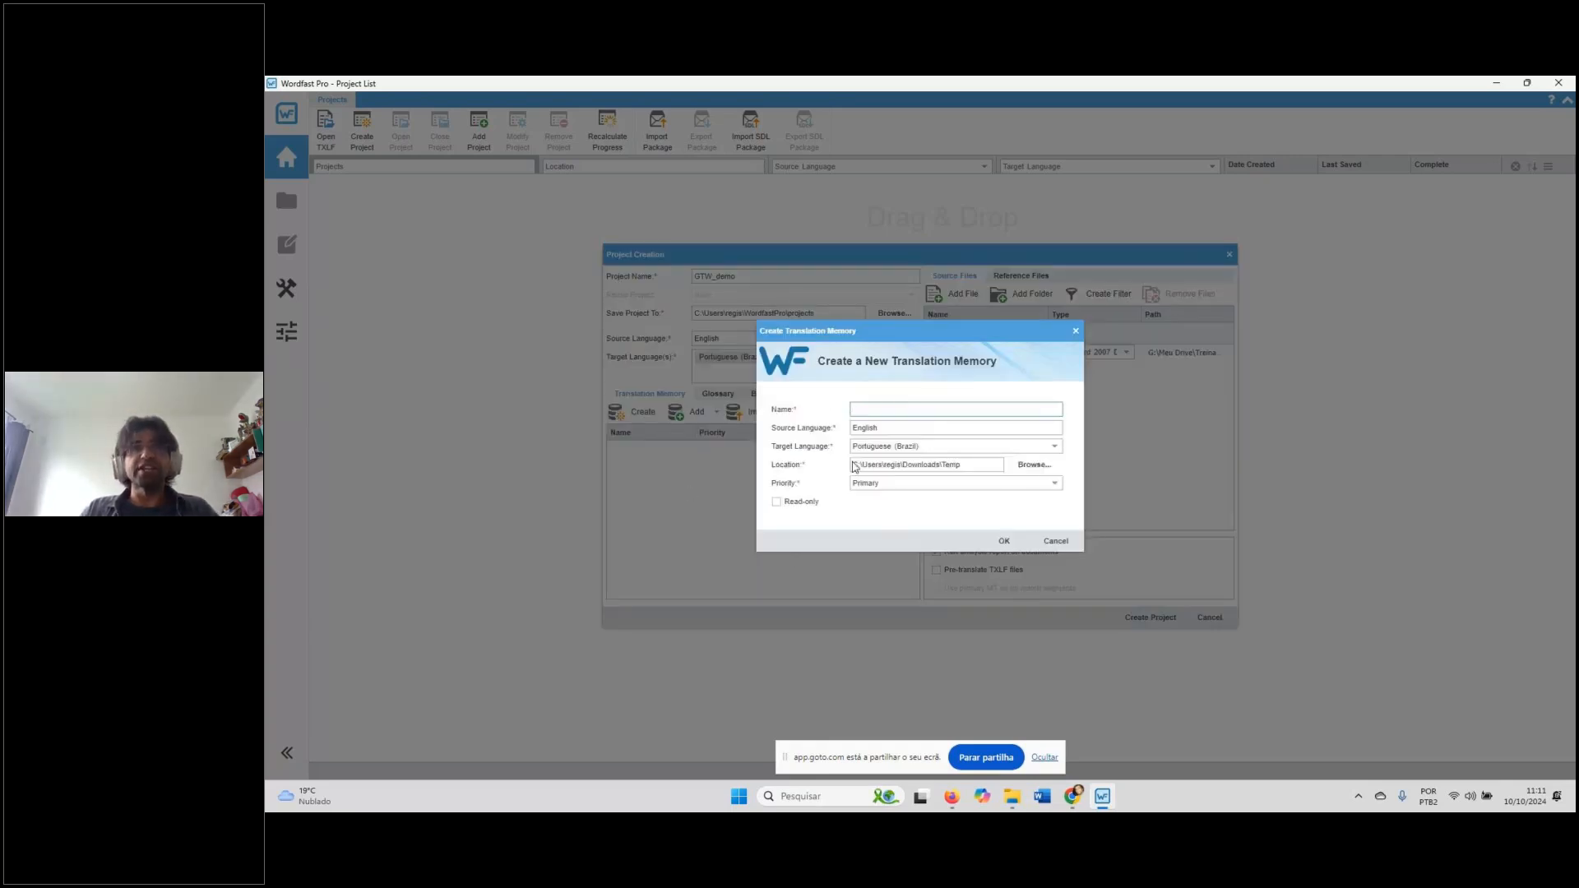
type("TM1_EN-")
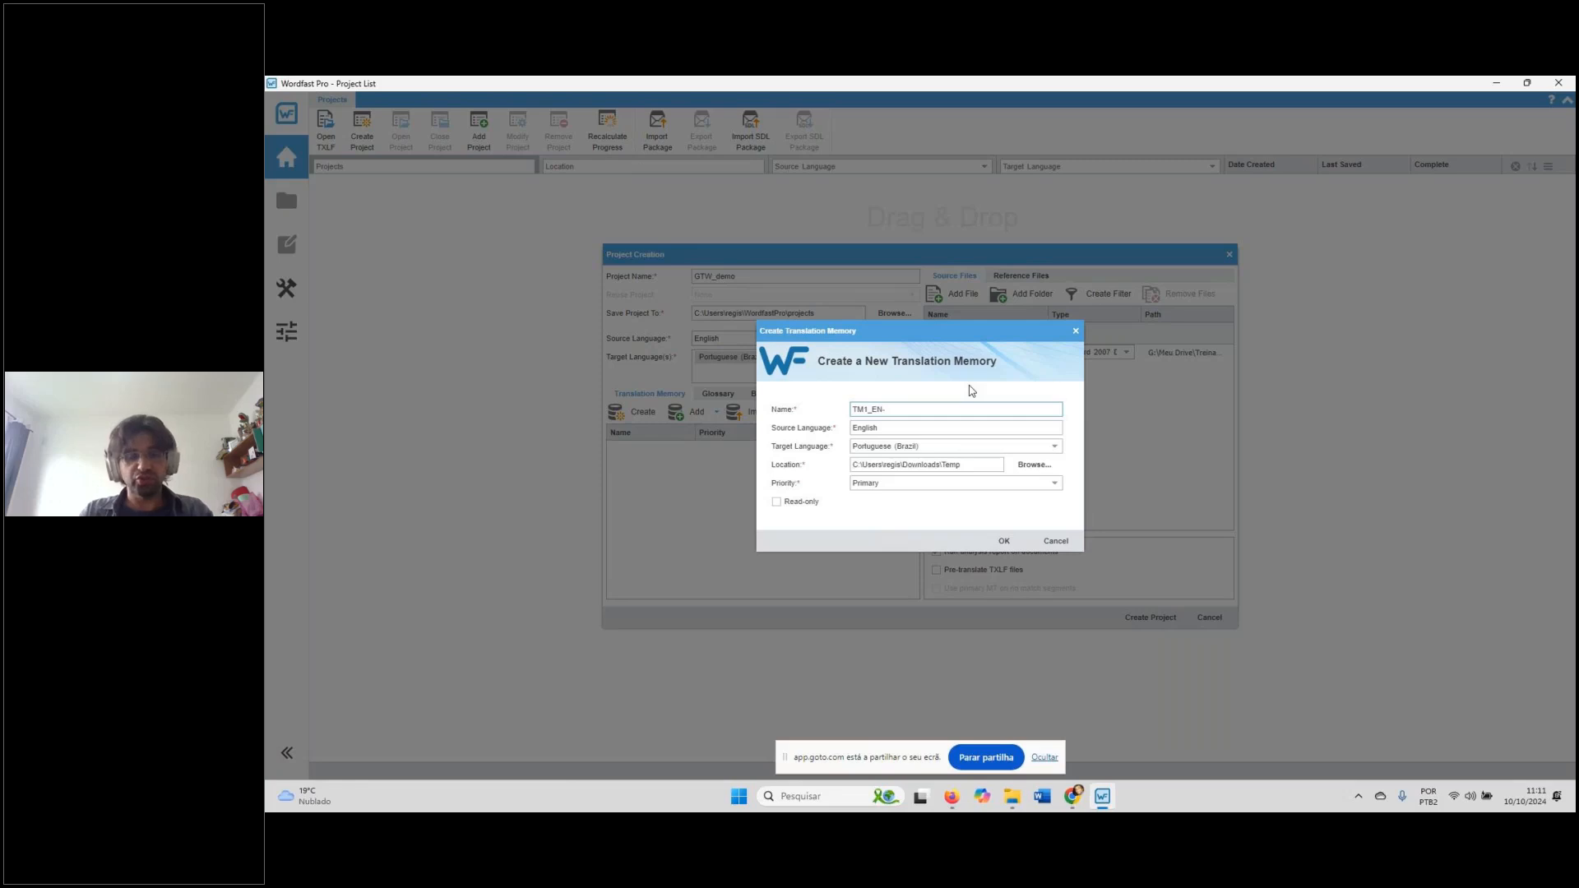
type("BR")
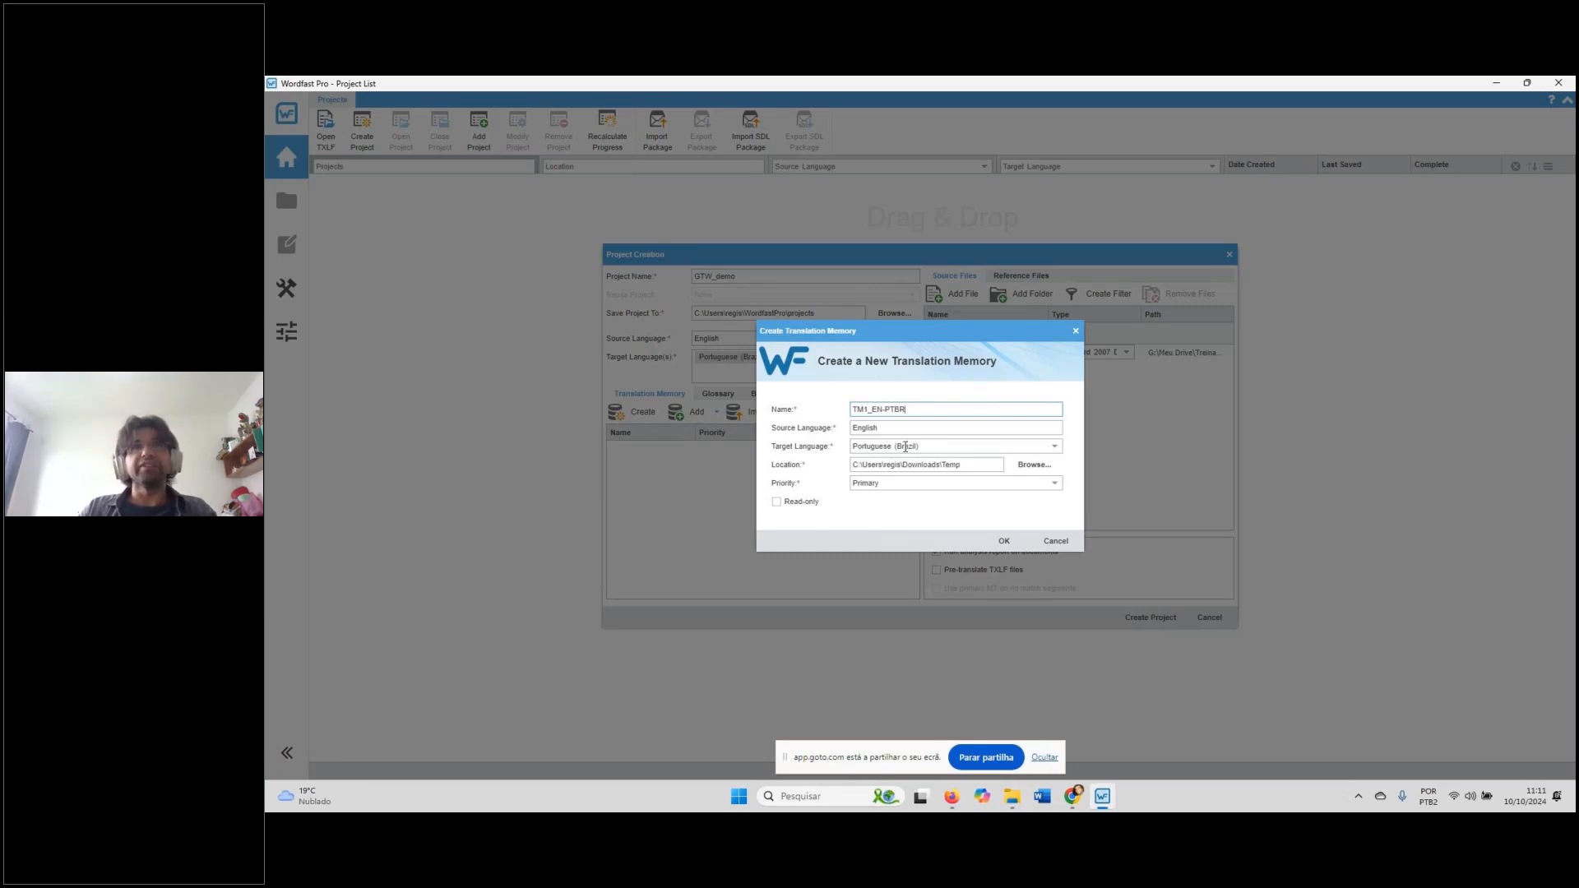
key("Tab")
key("Tab")
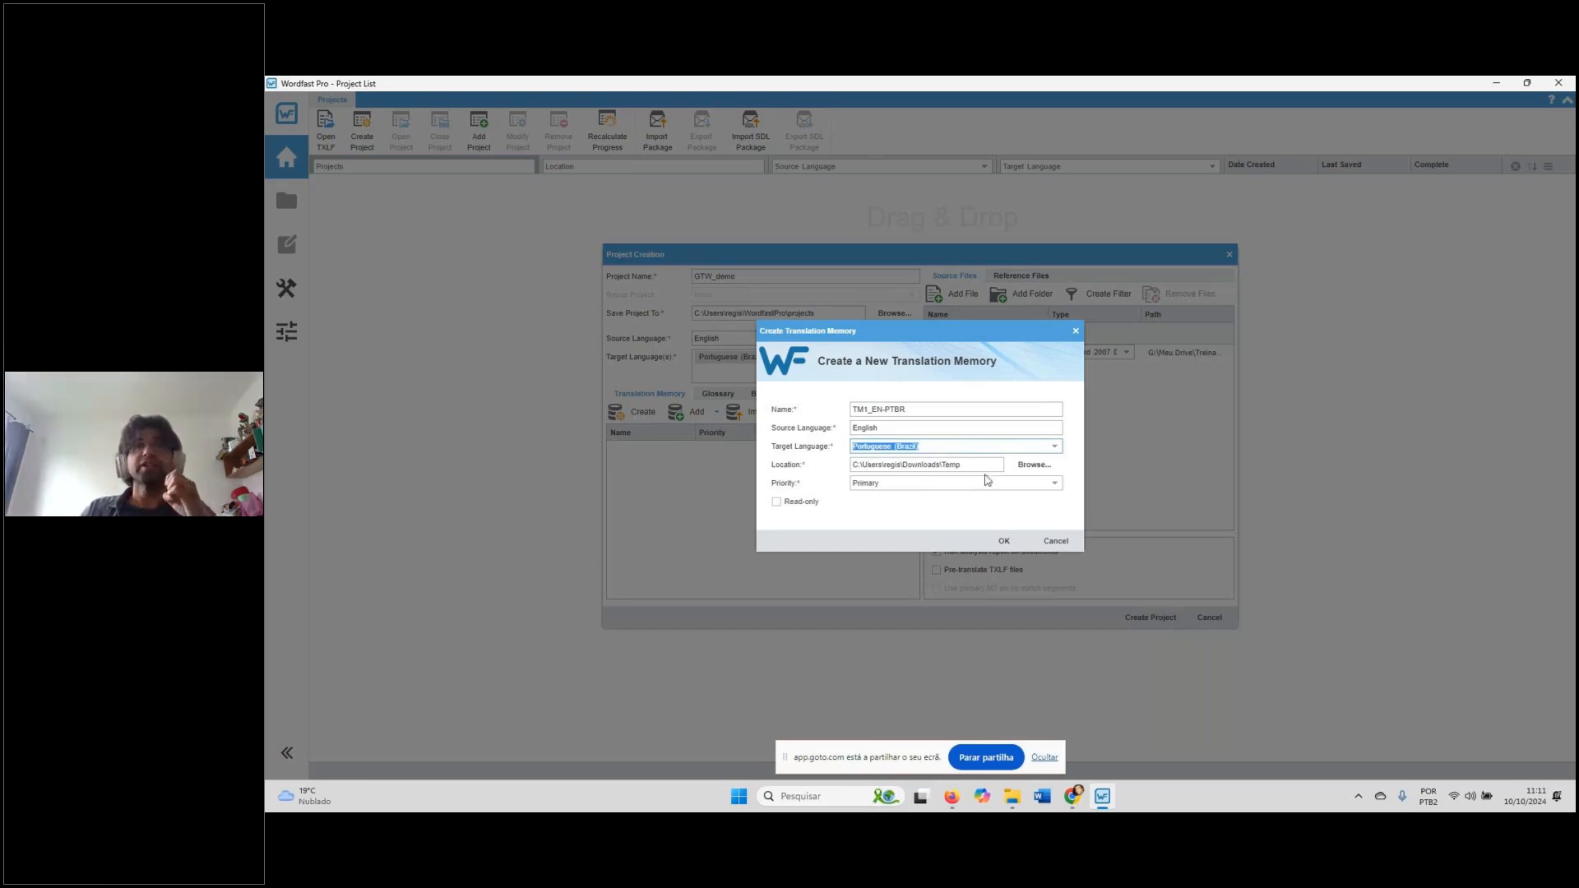
Set the translation memory's location to the memories folder inside the user profile's WordfastPro folder on drive C
left_click(1036, 469)
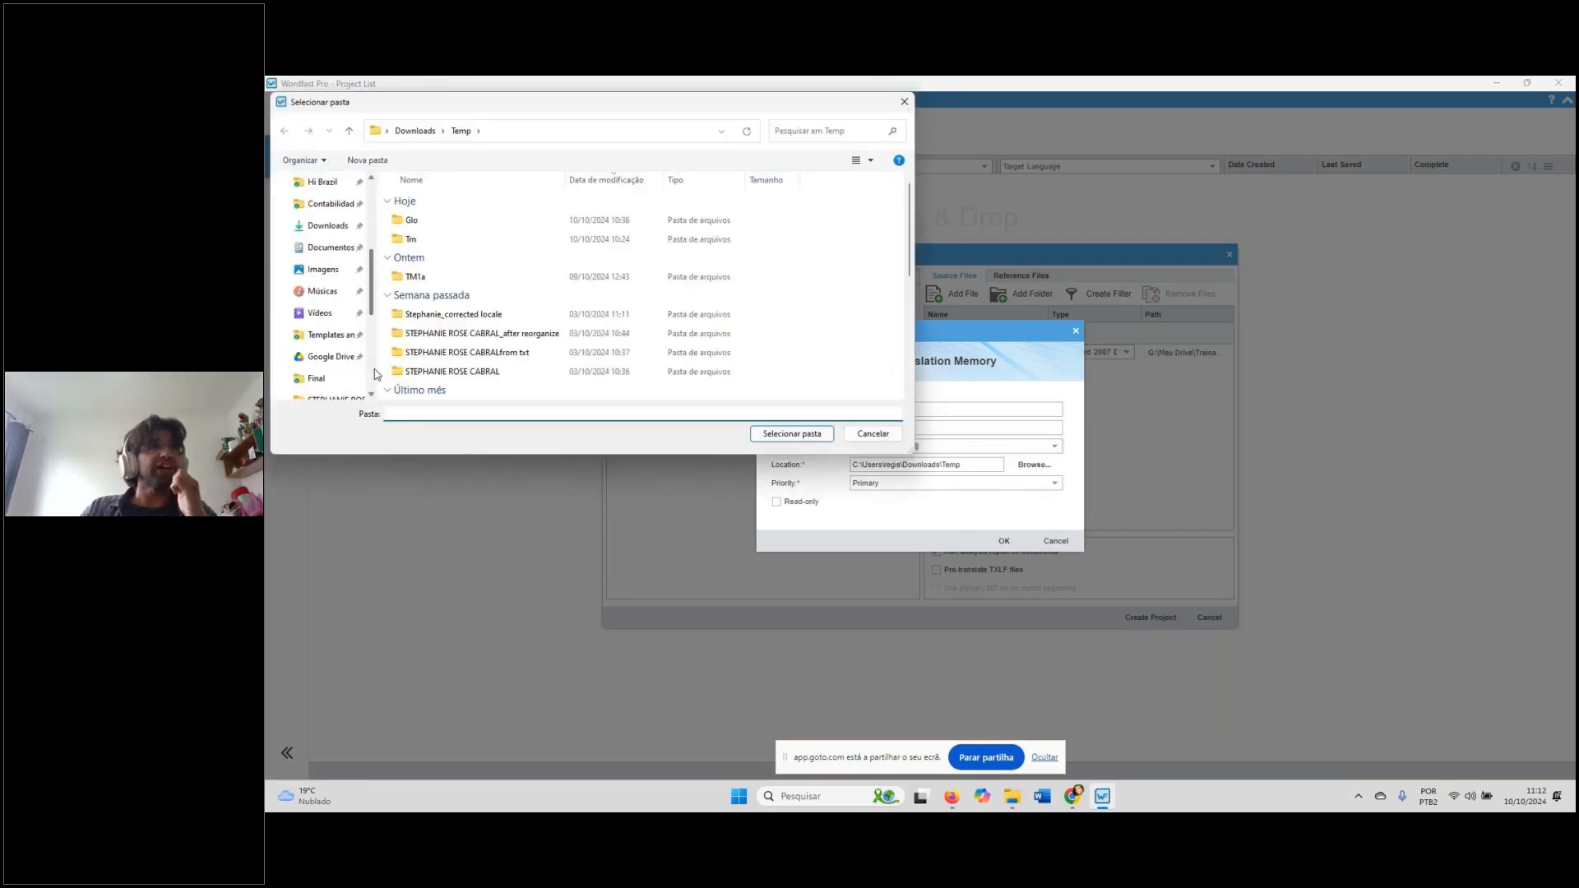
scroll(329, 370, "down", 3)
left_click(326, 356)
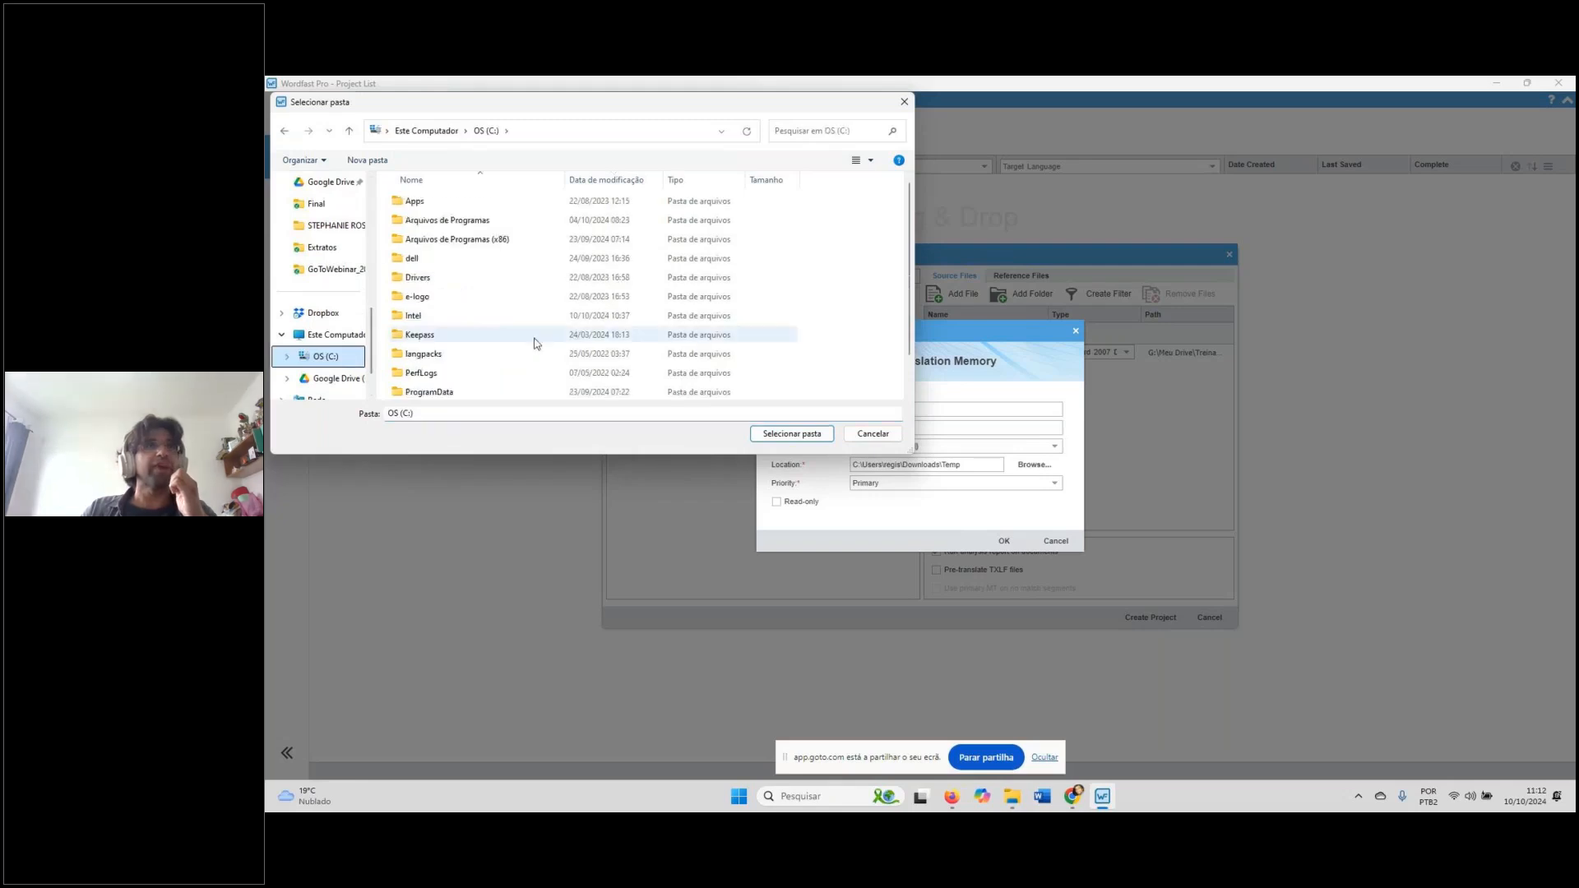
scroll(534, 344, "down", 1)
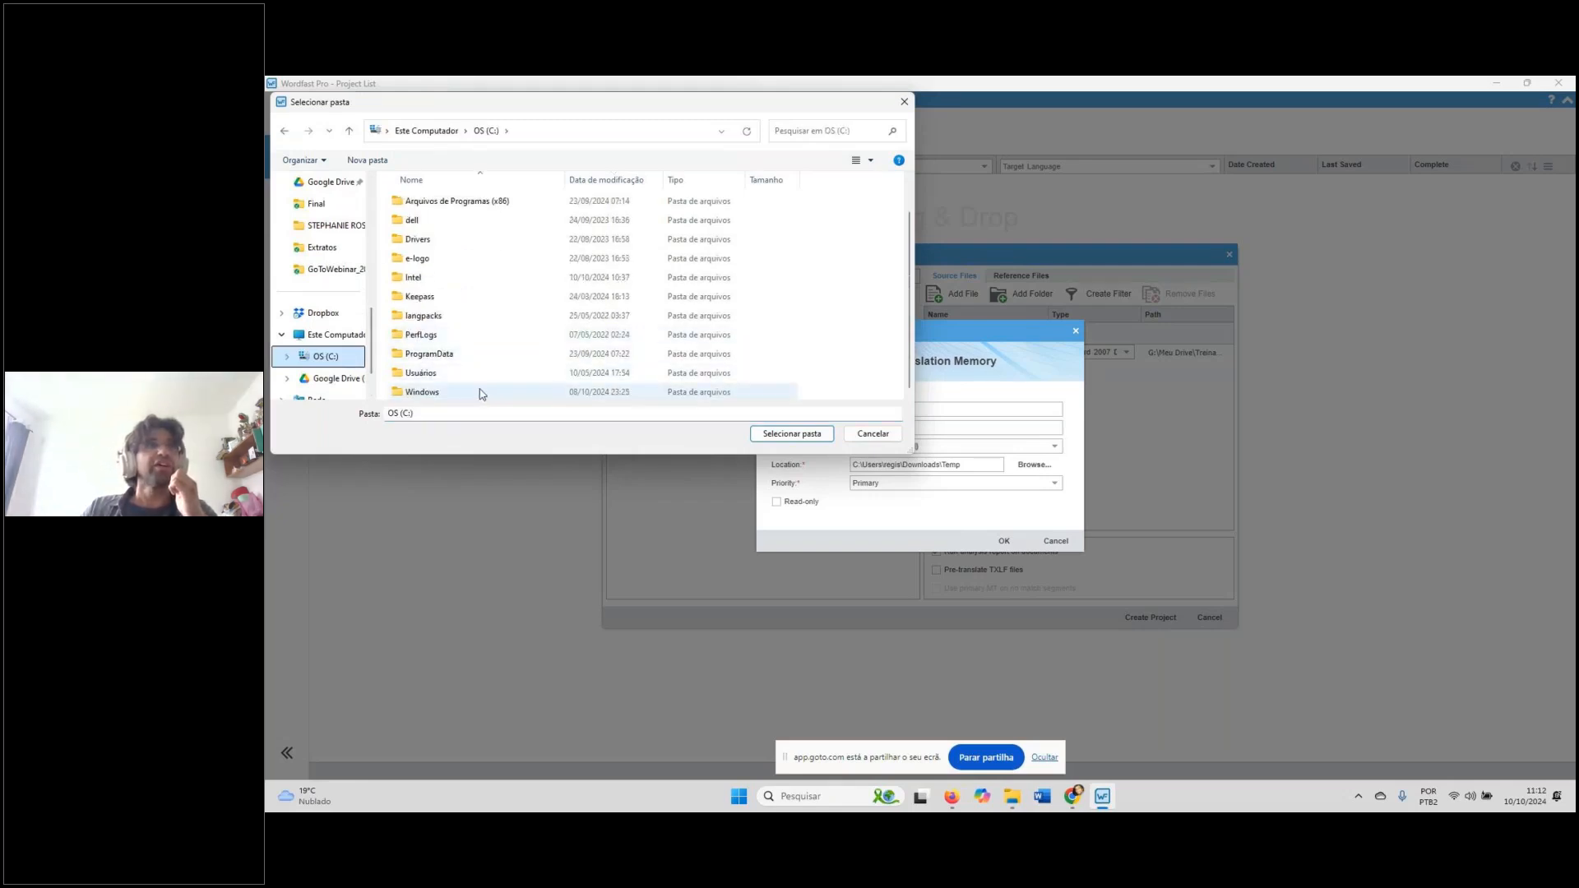
double_click(459, 368)
left_click(444, 245)
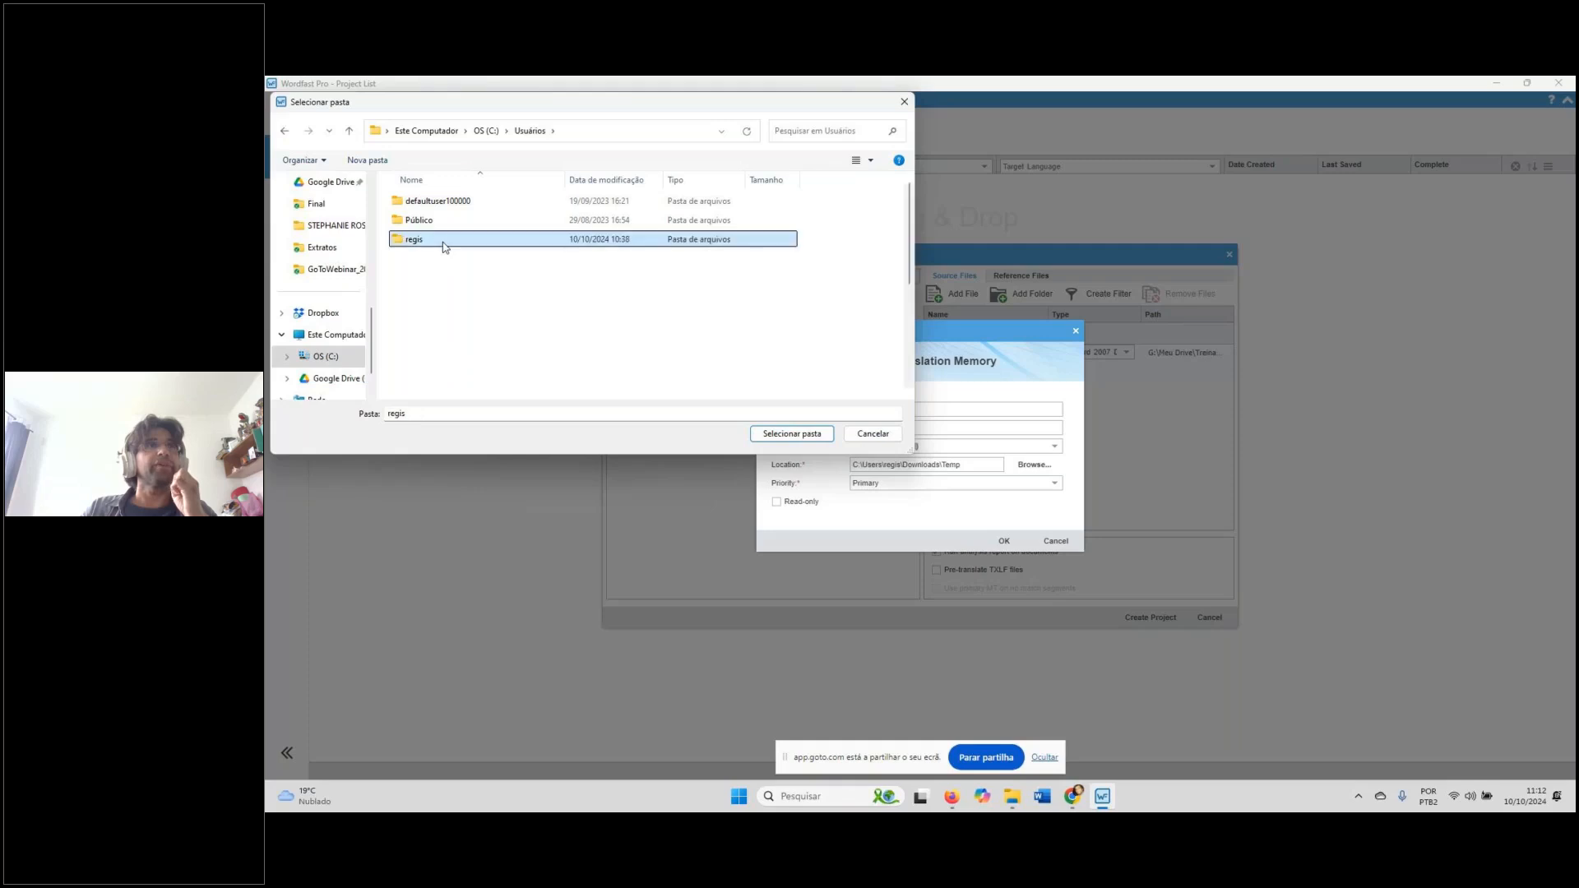
double_click(444, 245)
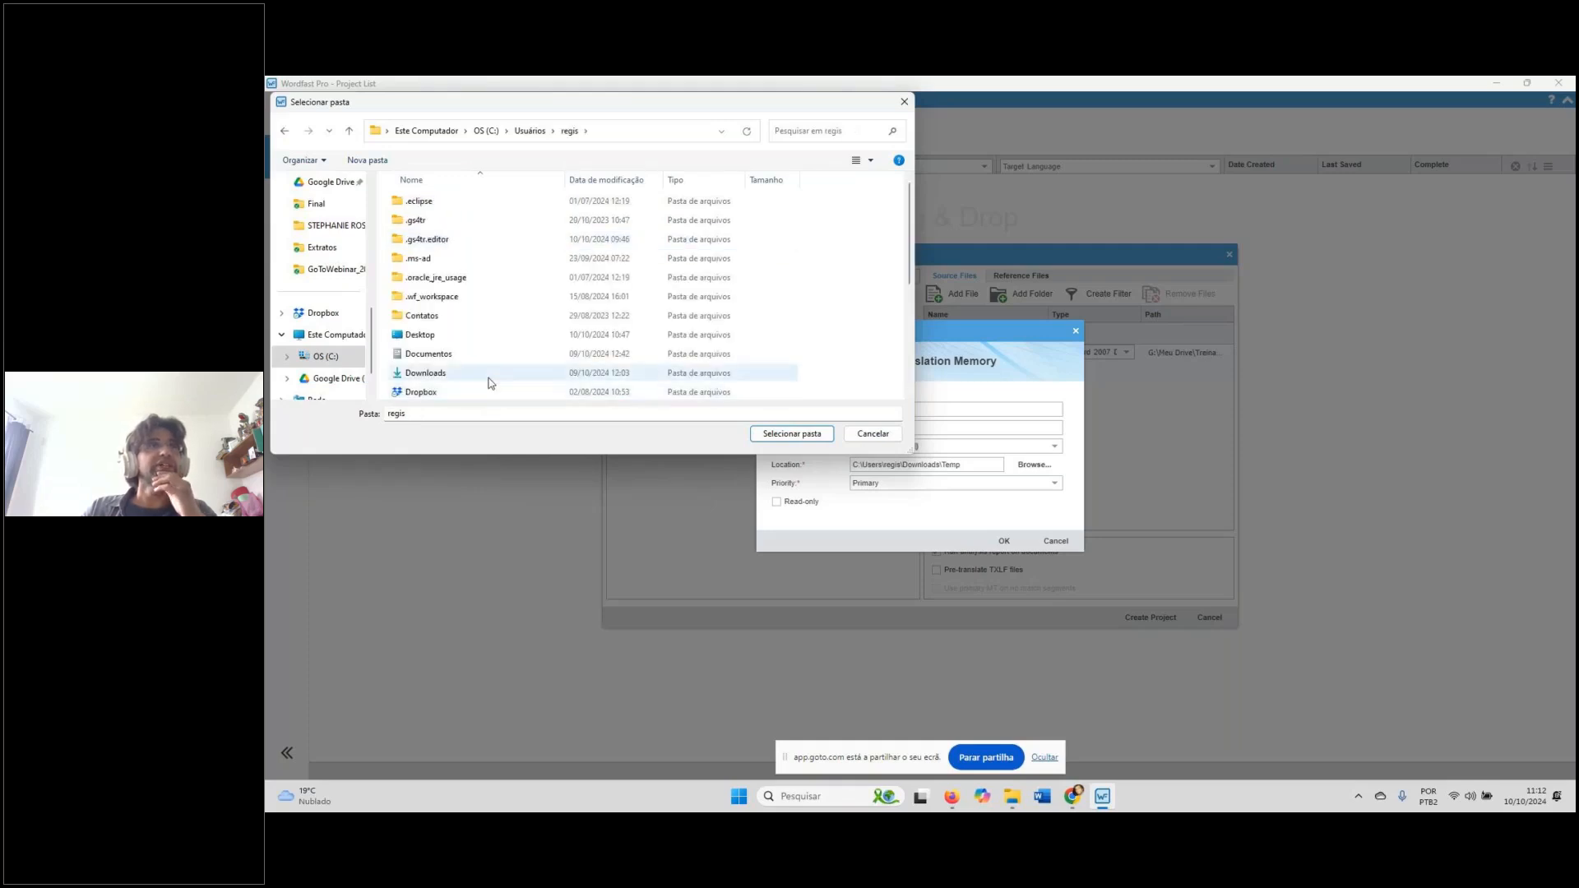
scroll(486, 381, "down", 4)
double_click(448, 393)
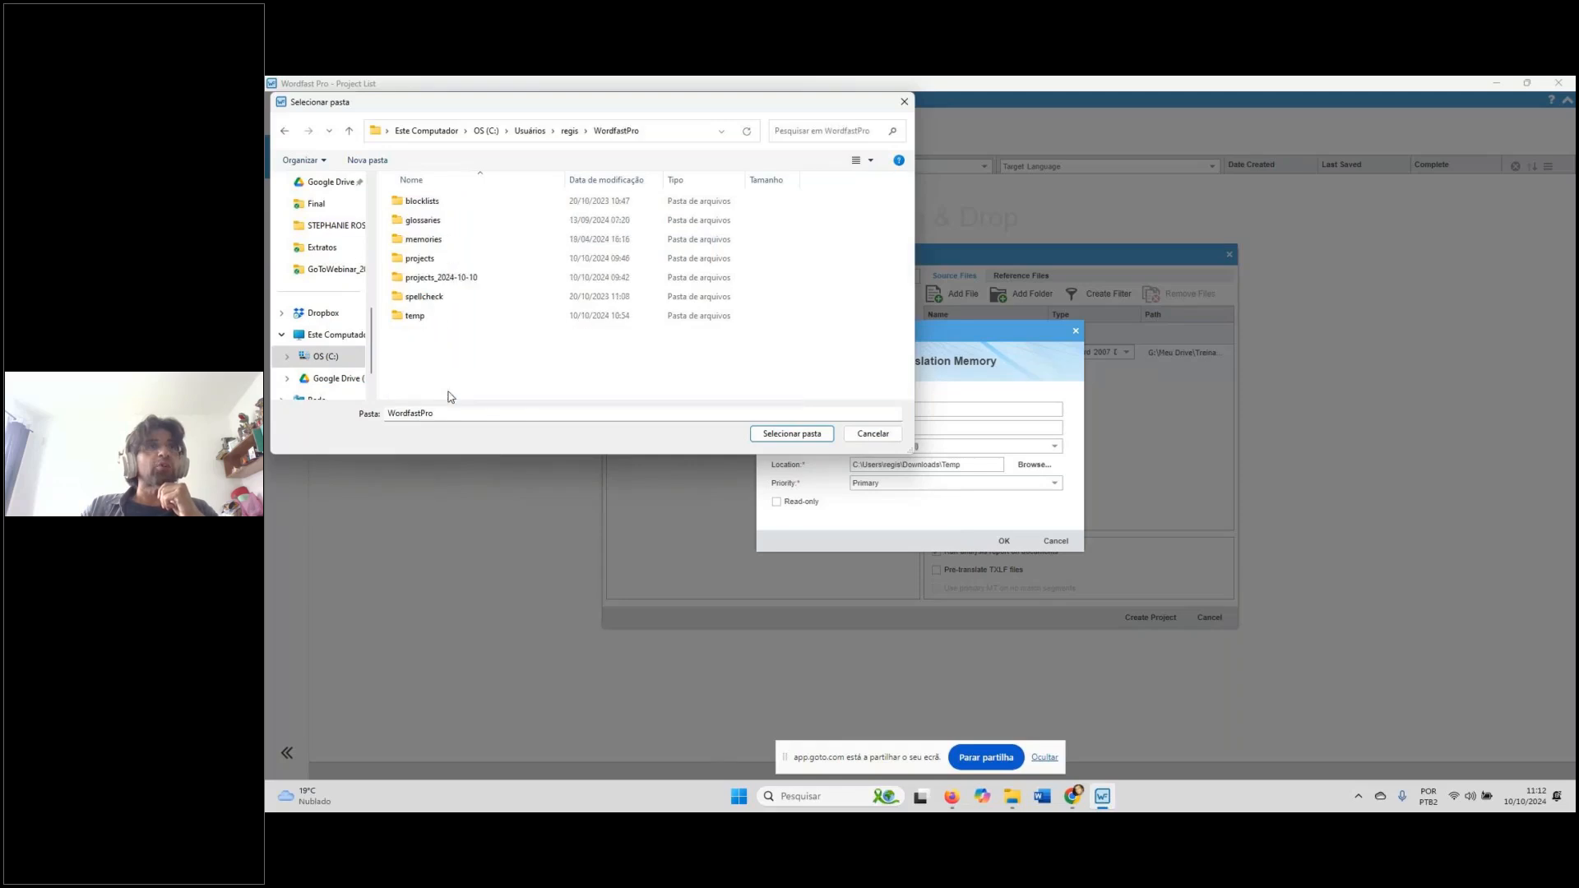
double_click(451, 239)
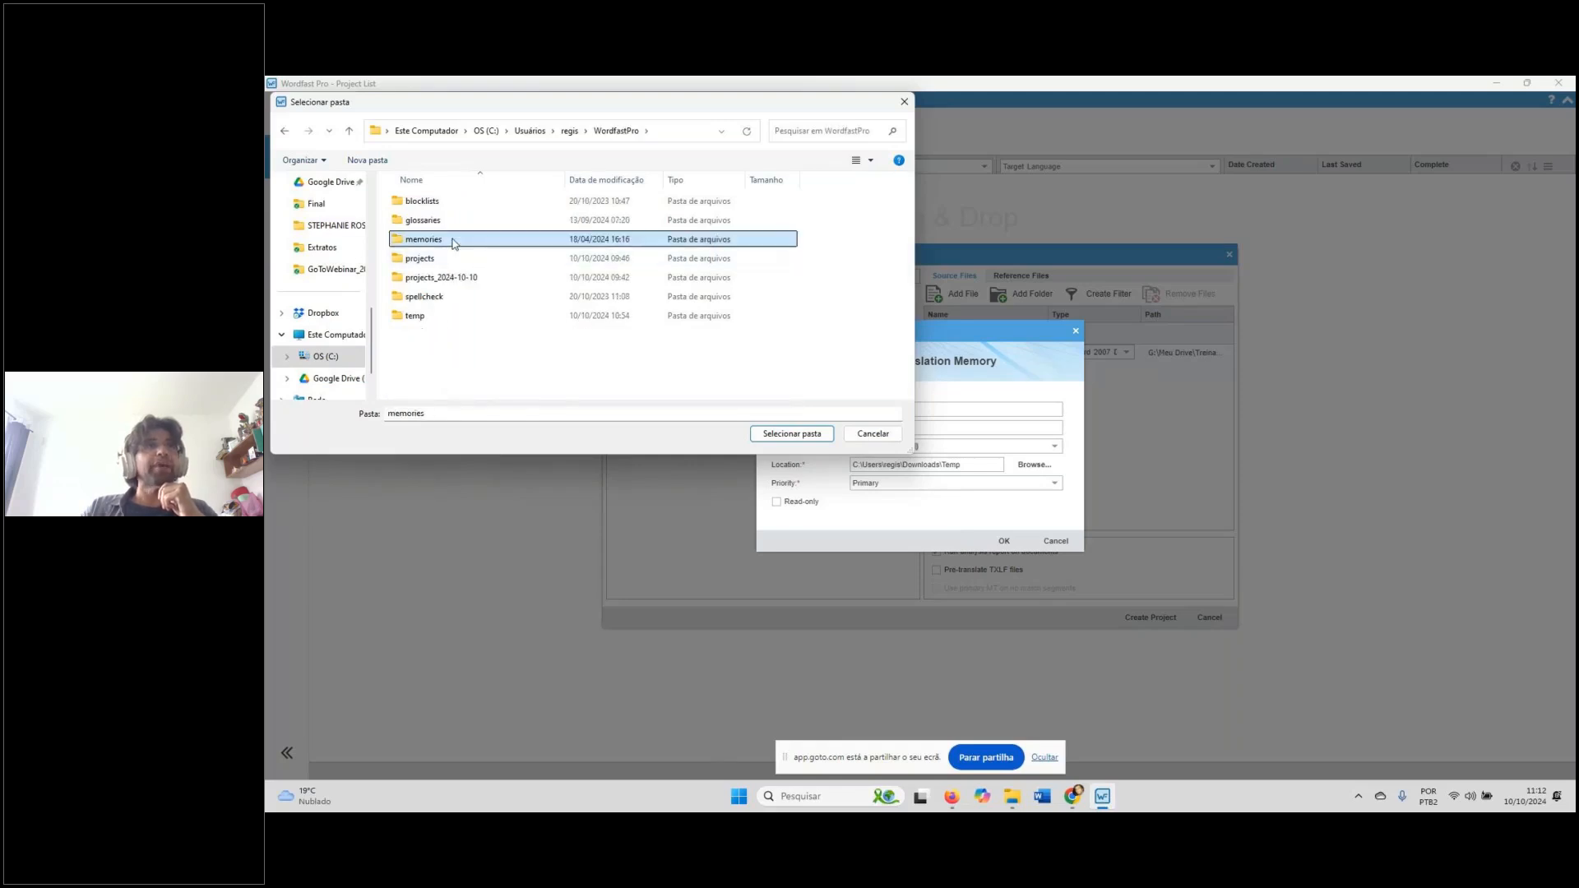
left_click(818, 436)
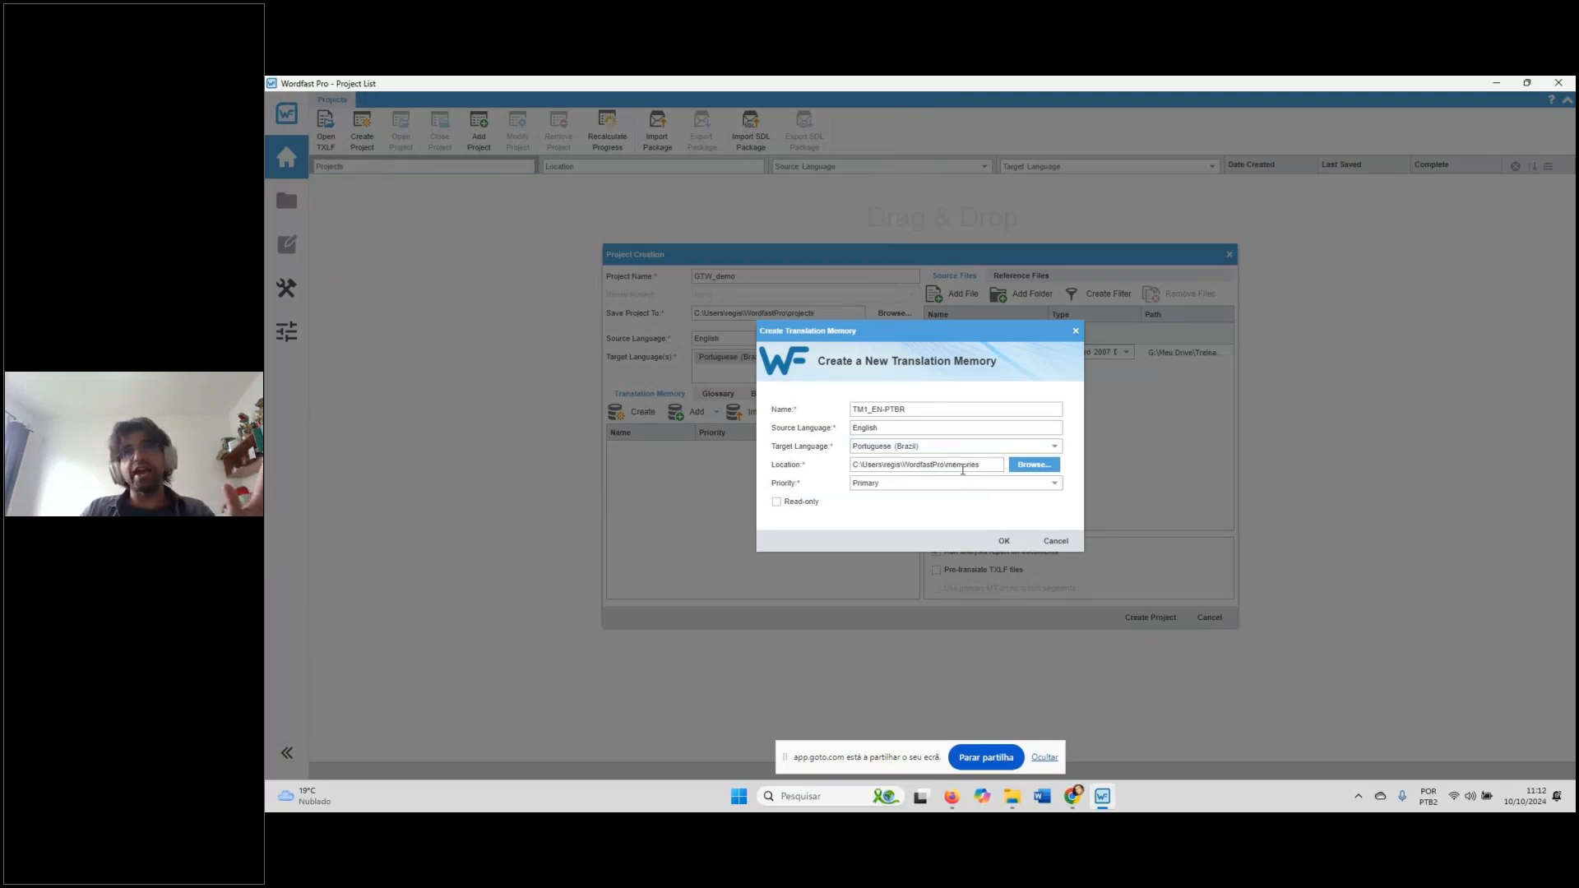
left_click(967, 465)
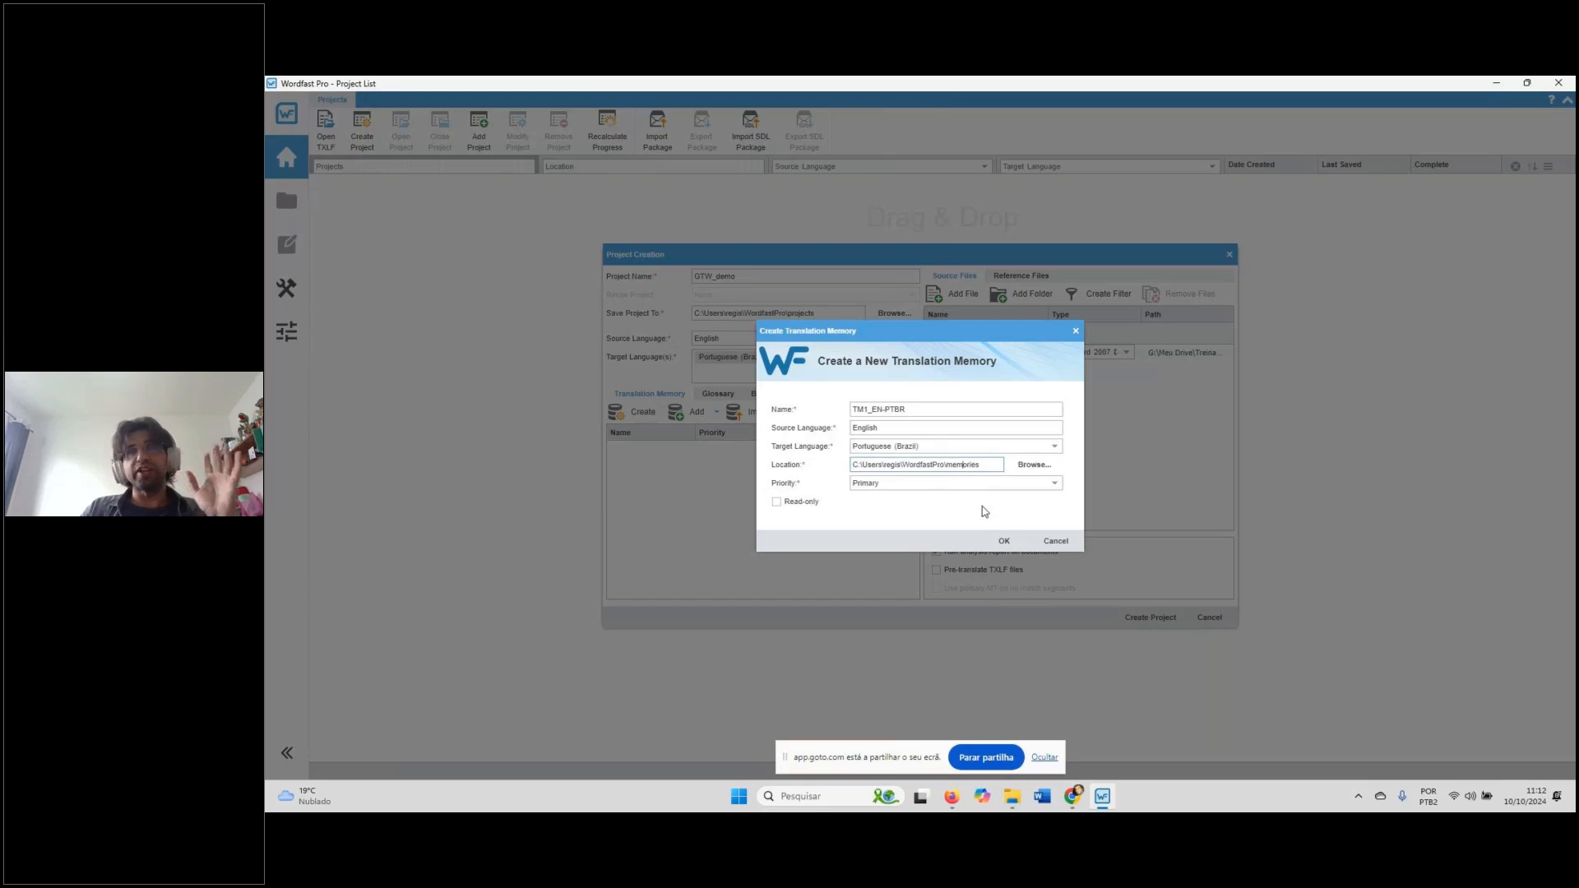
Confirm the new translation memory and begin creating a project glossary named Glo1_EN-PTBR
left_click(1008, 541)
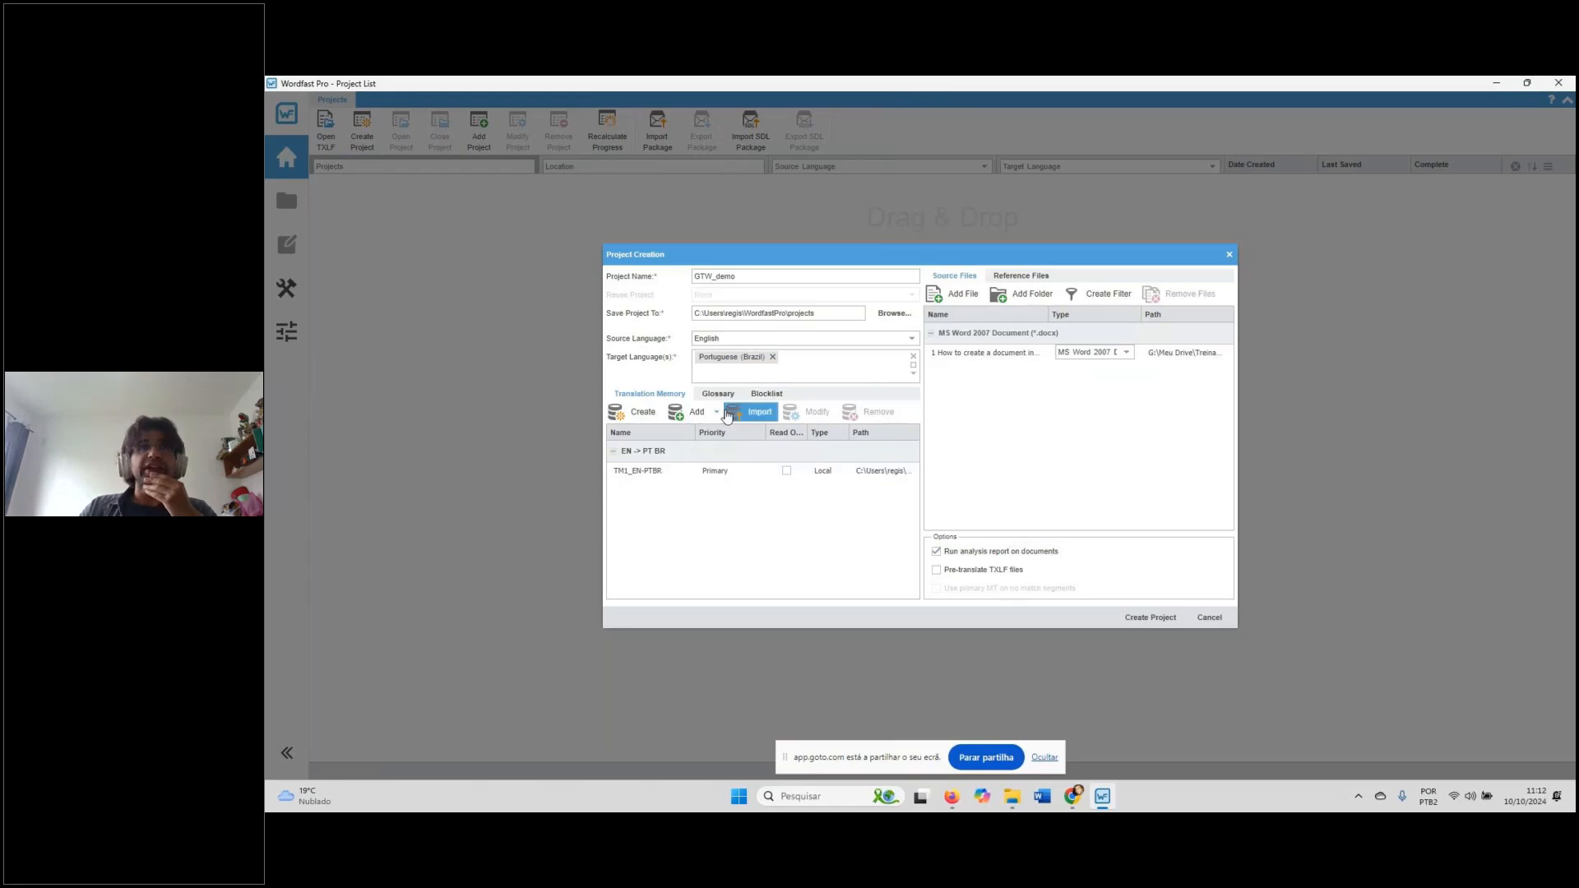
left_click(723, 392)
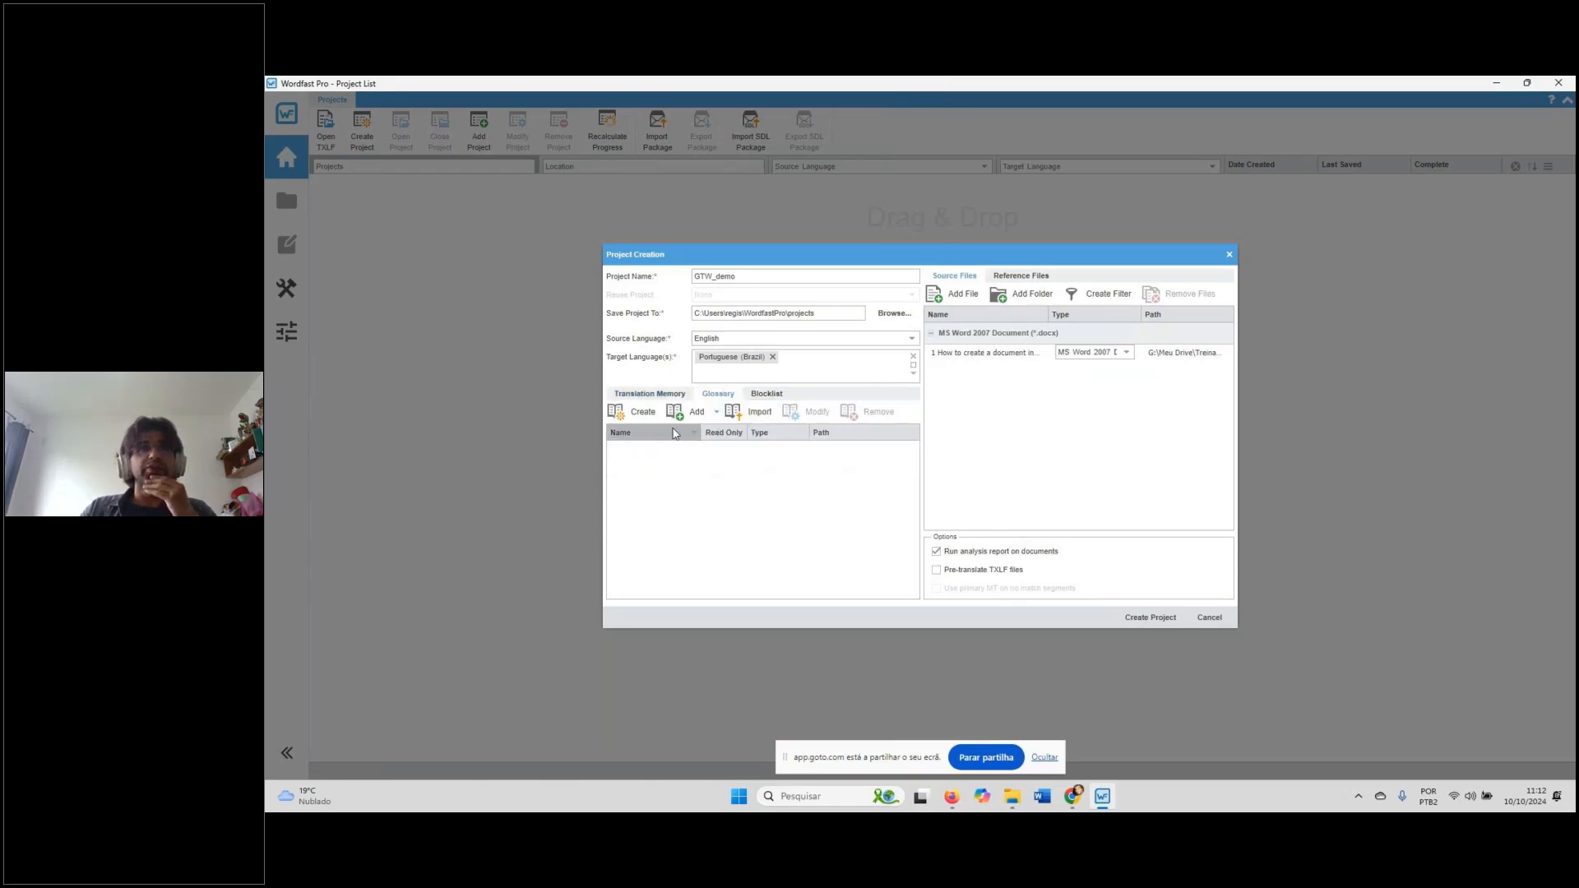
left_click(648, 420)
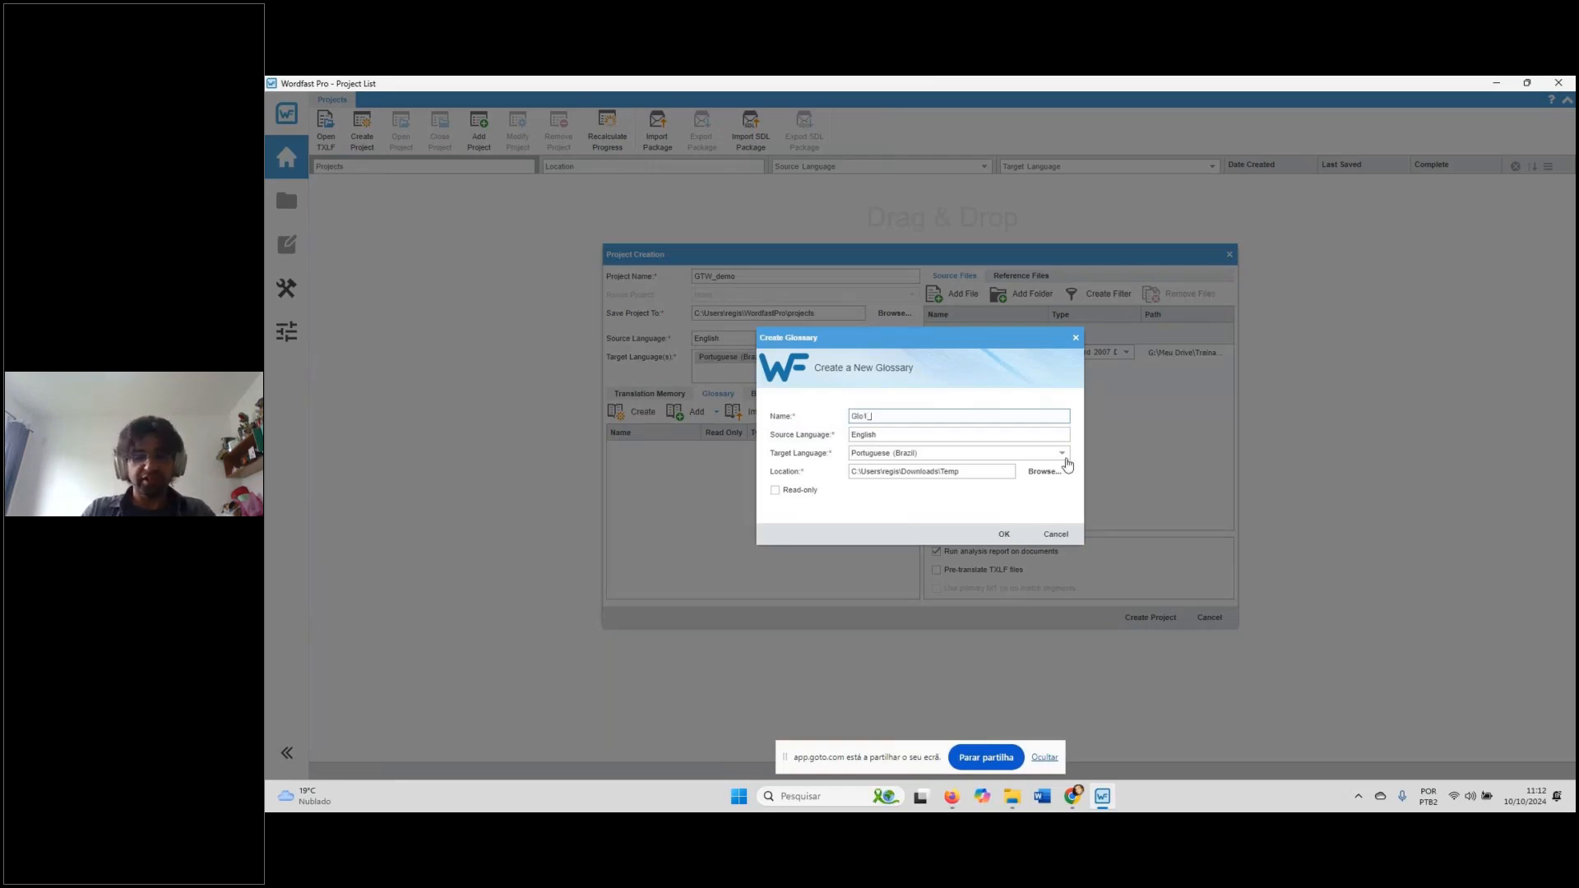
type("Glo1_EN-")
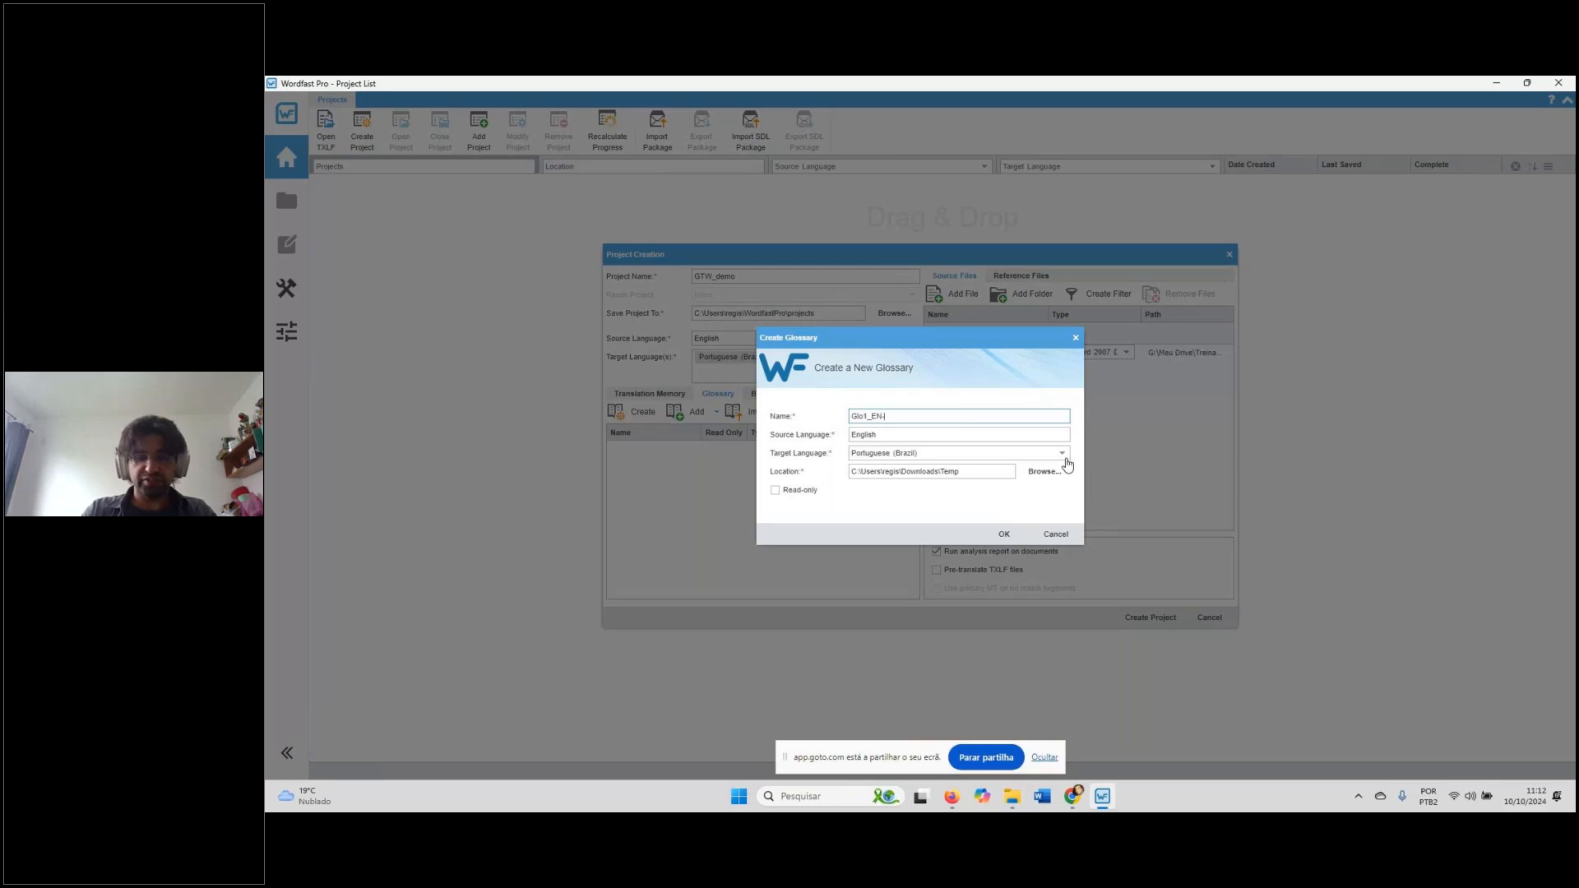
type("OPTBR")
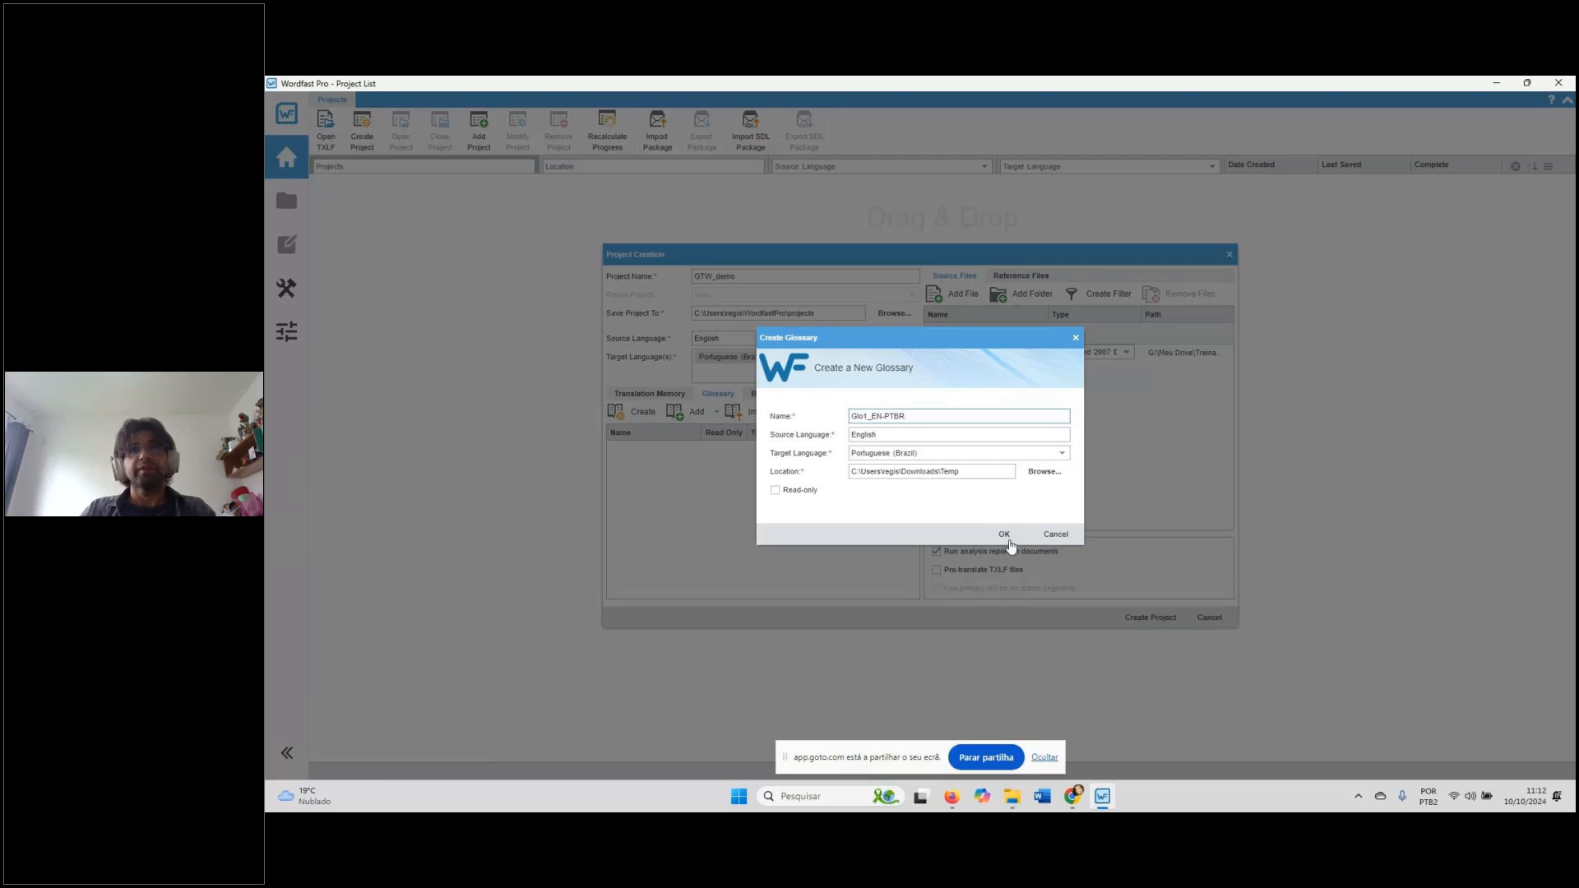
Set the glossary's location to the glossaries folder inside the user profile's WordfastPro folder on drive C and create the glossary
left_click(1043, 472)
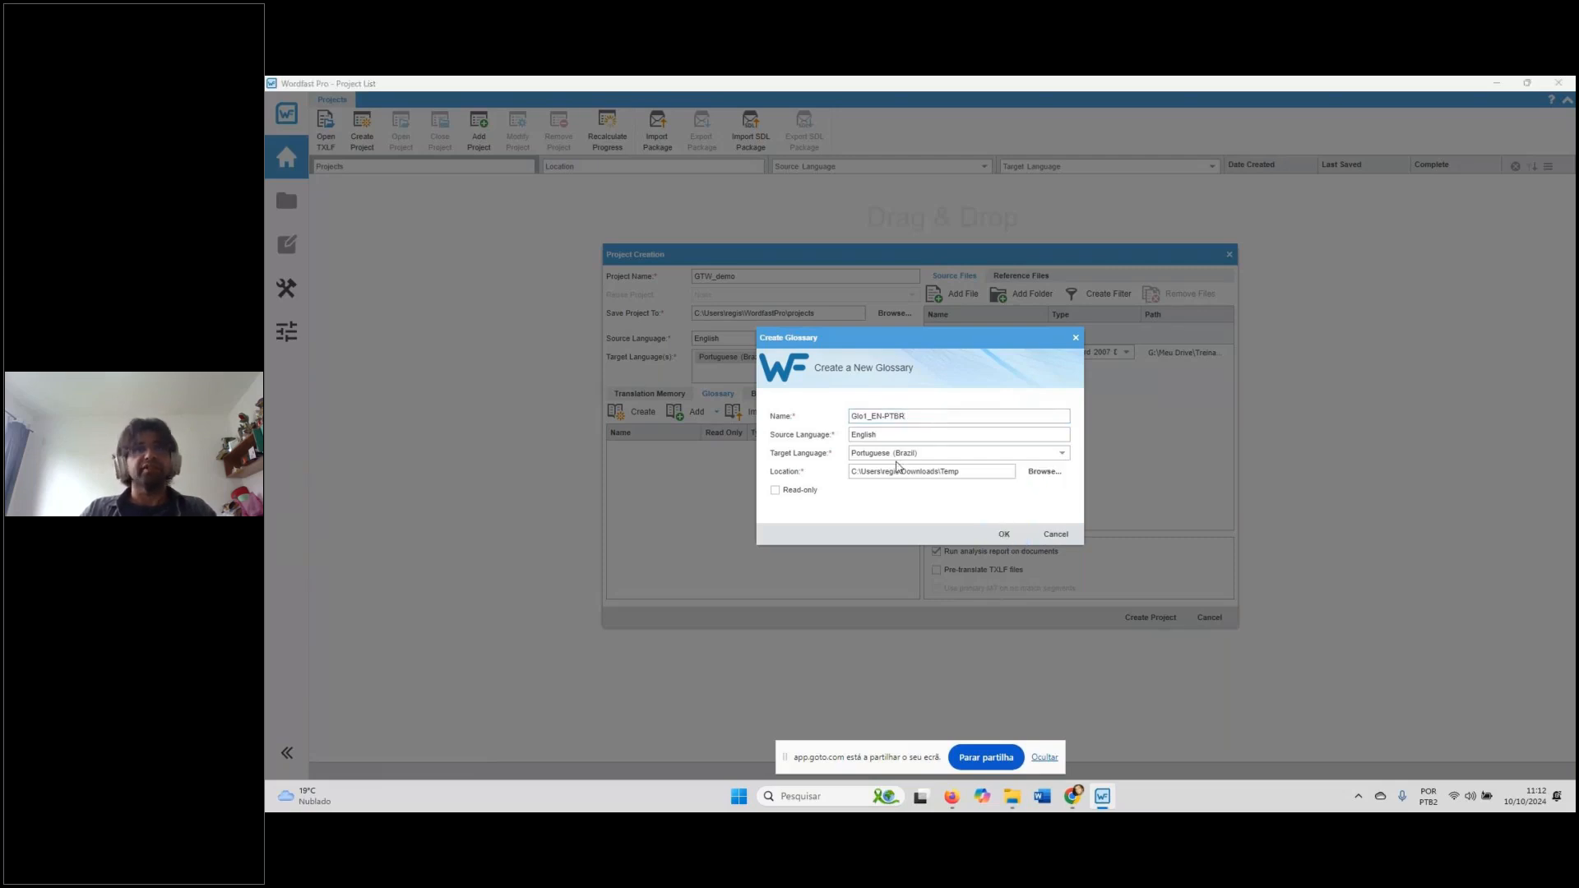
scroll(373, 378, "down", 5)
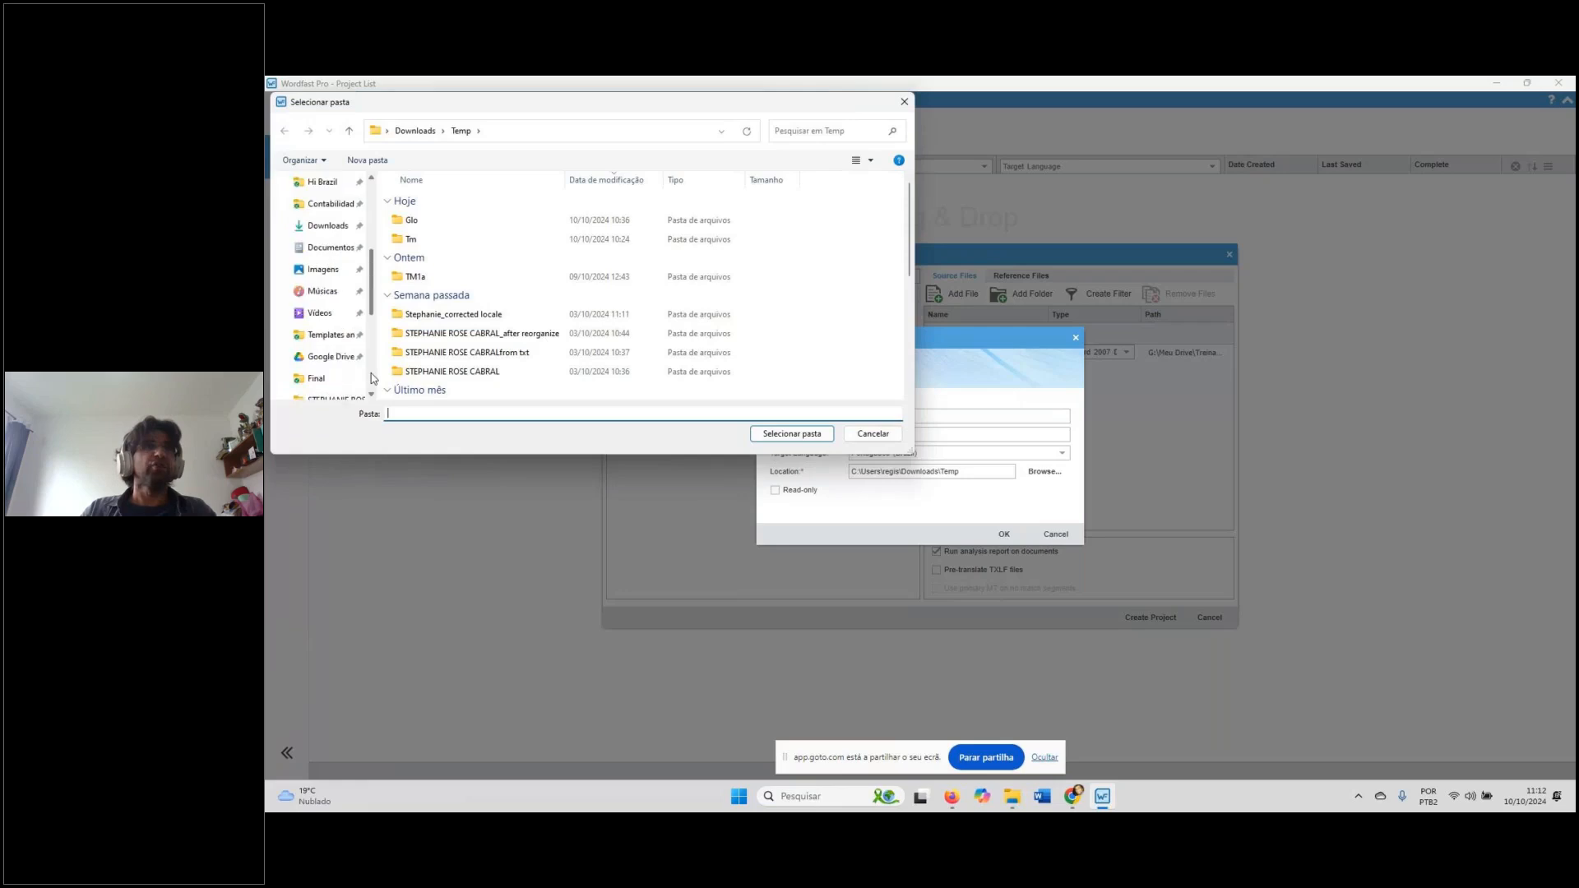
left_click(326, 356)
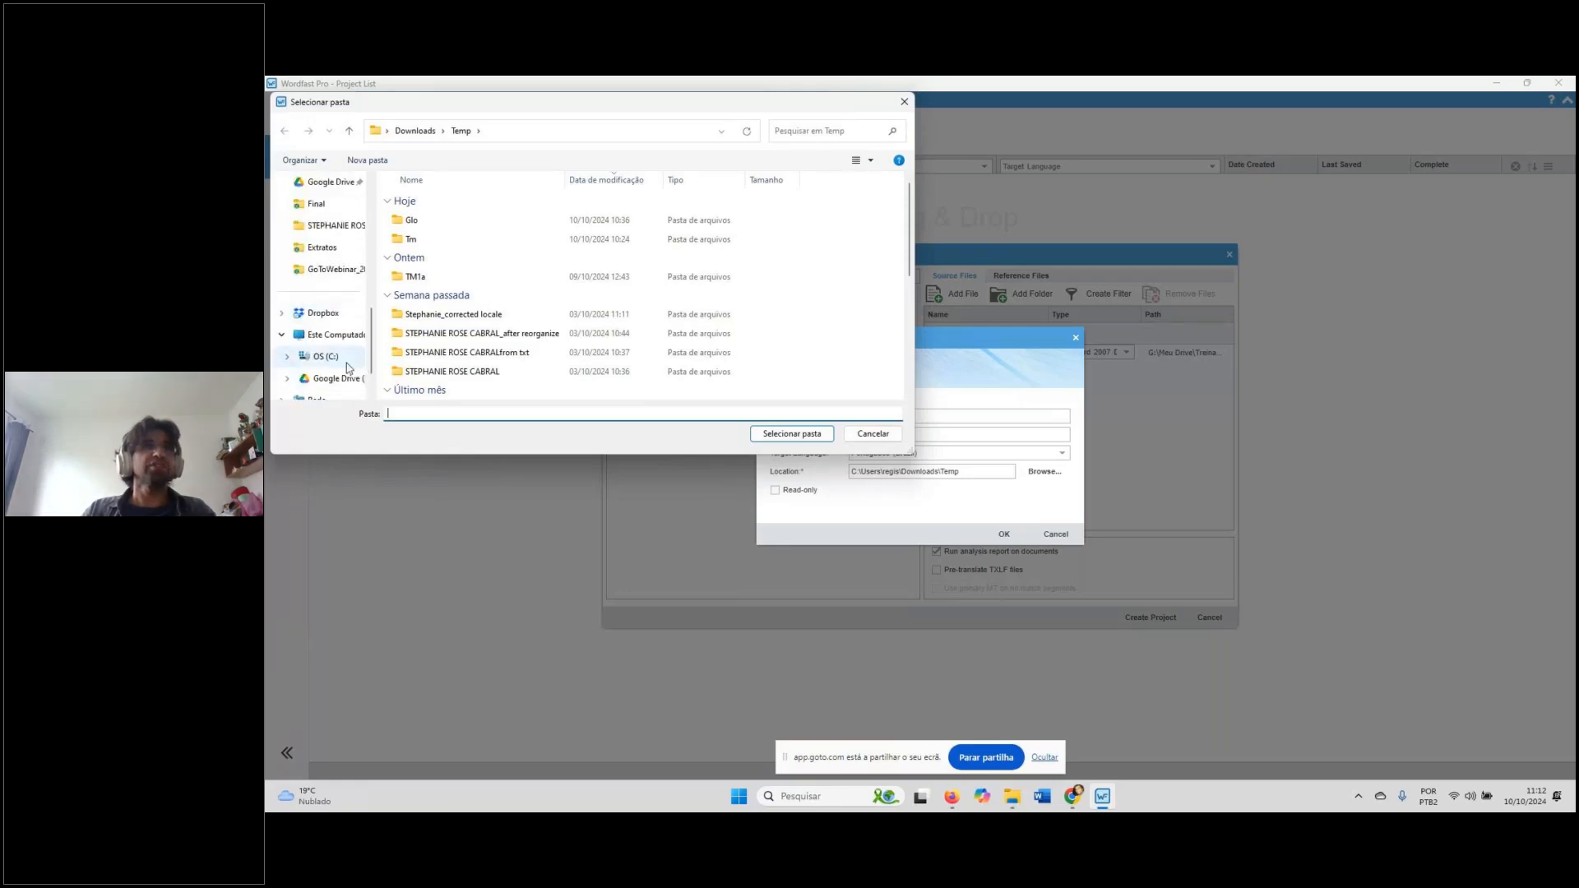
scroll(461, 366, "down", 1)
double_click(448, 375)
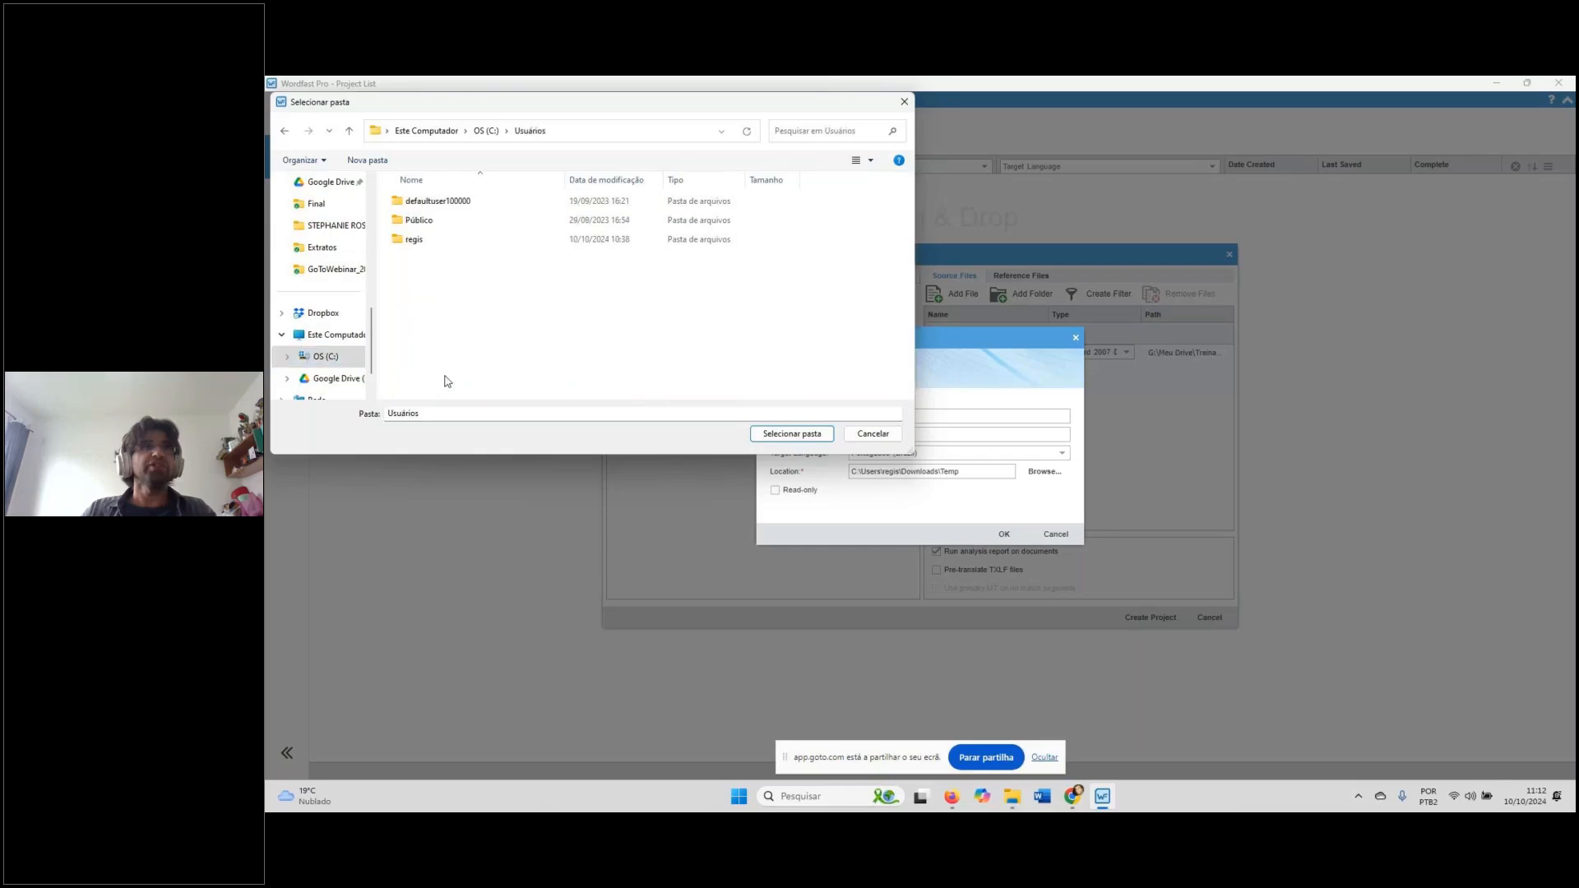
double_click(432, 240)
scroll(461, 329, "down", 5)
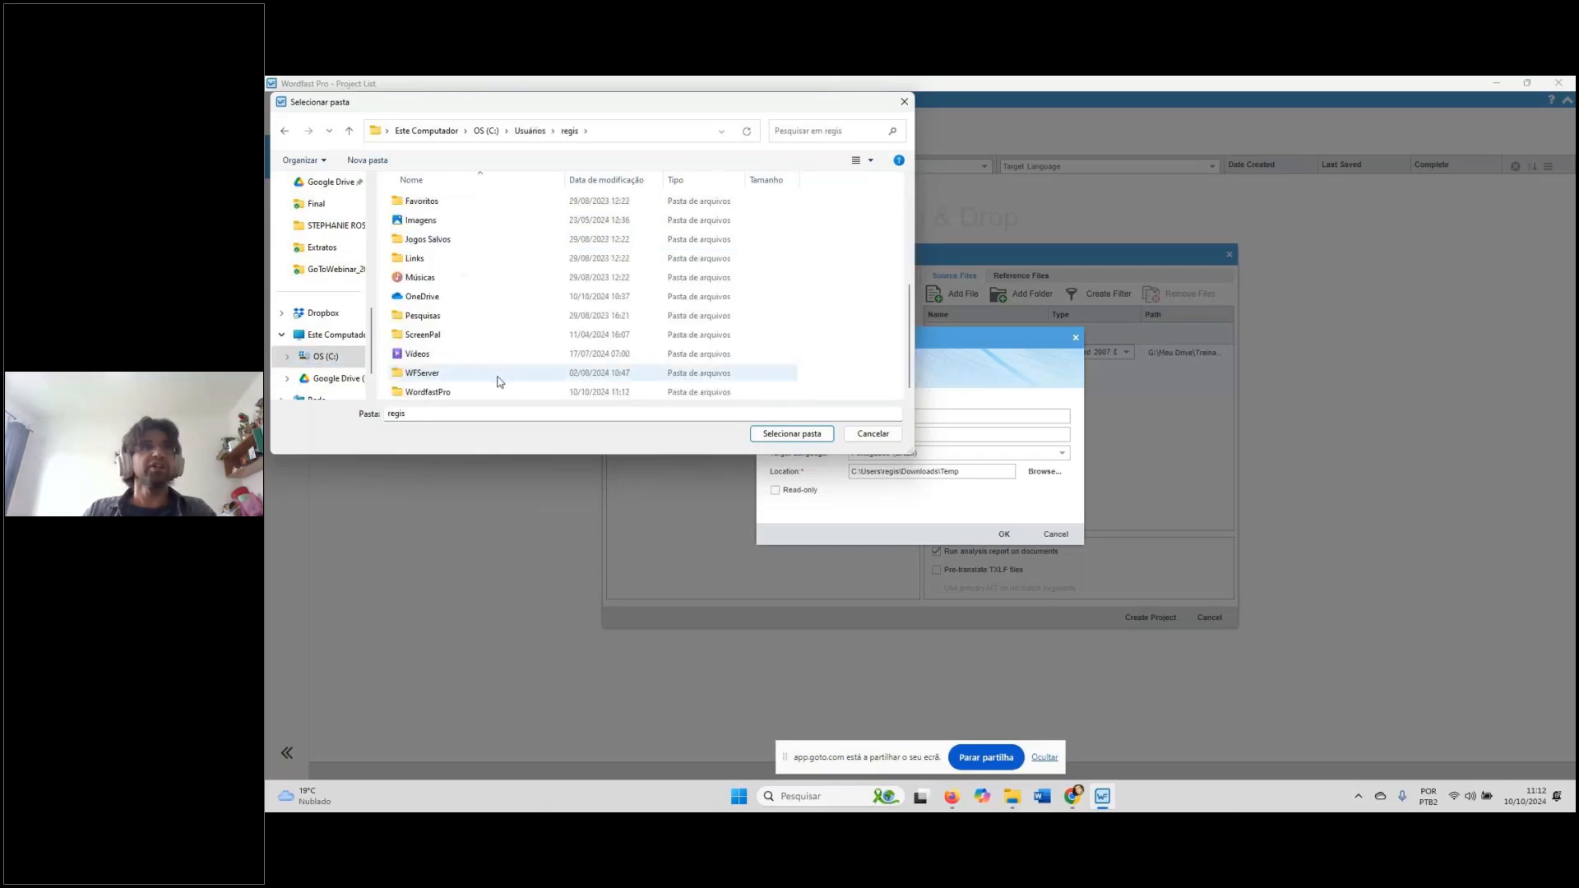
double_click(446, 391)
double_click(423, 220)
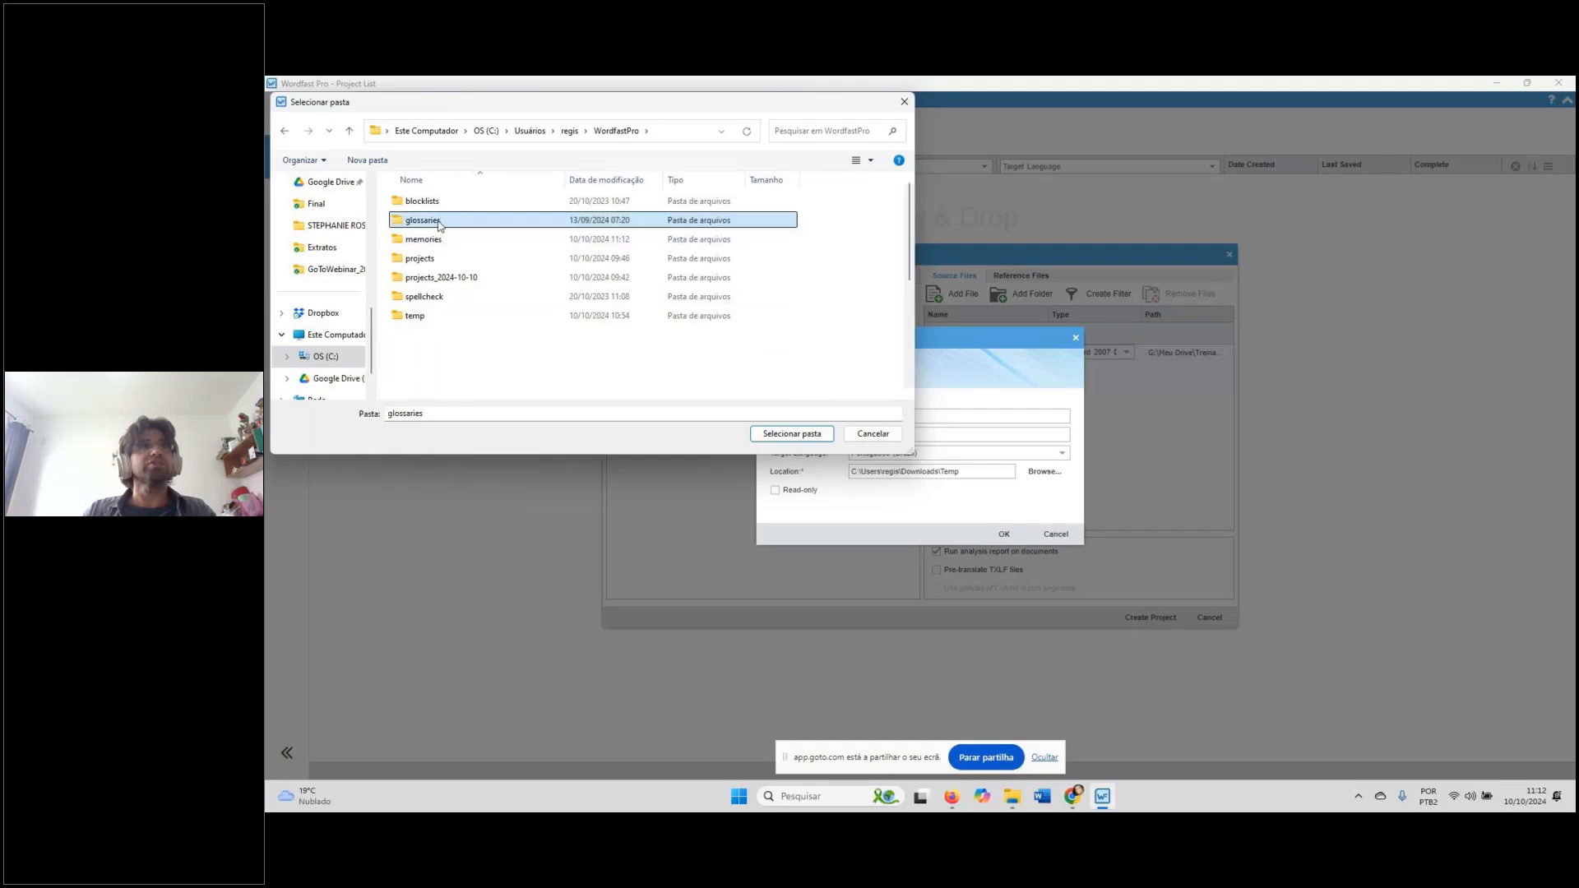
scroll(494, 365, "down", 8)
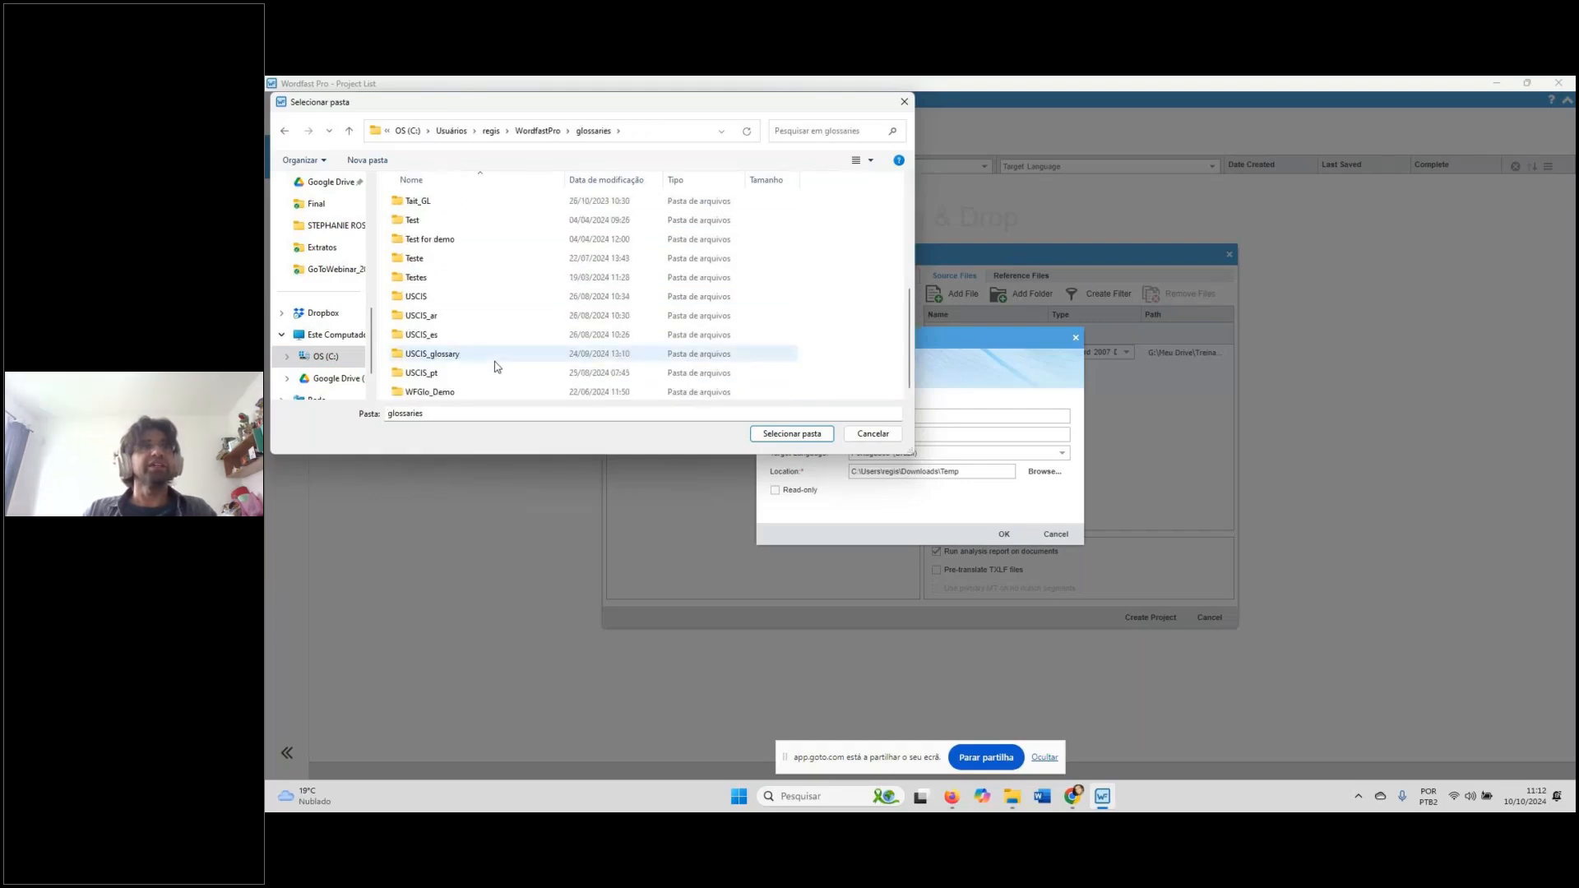
left_click(792, 433)
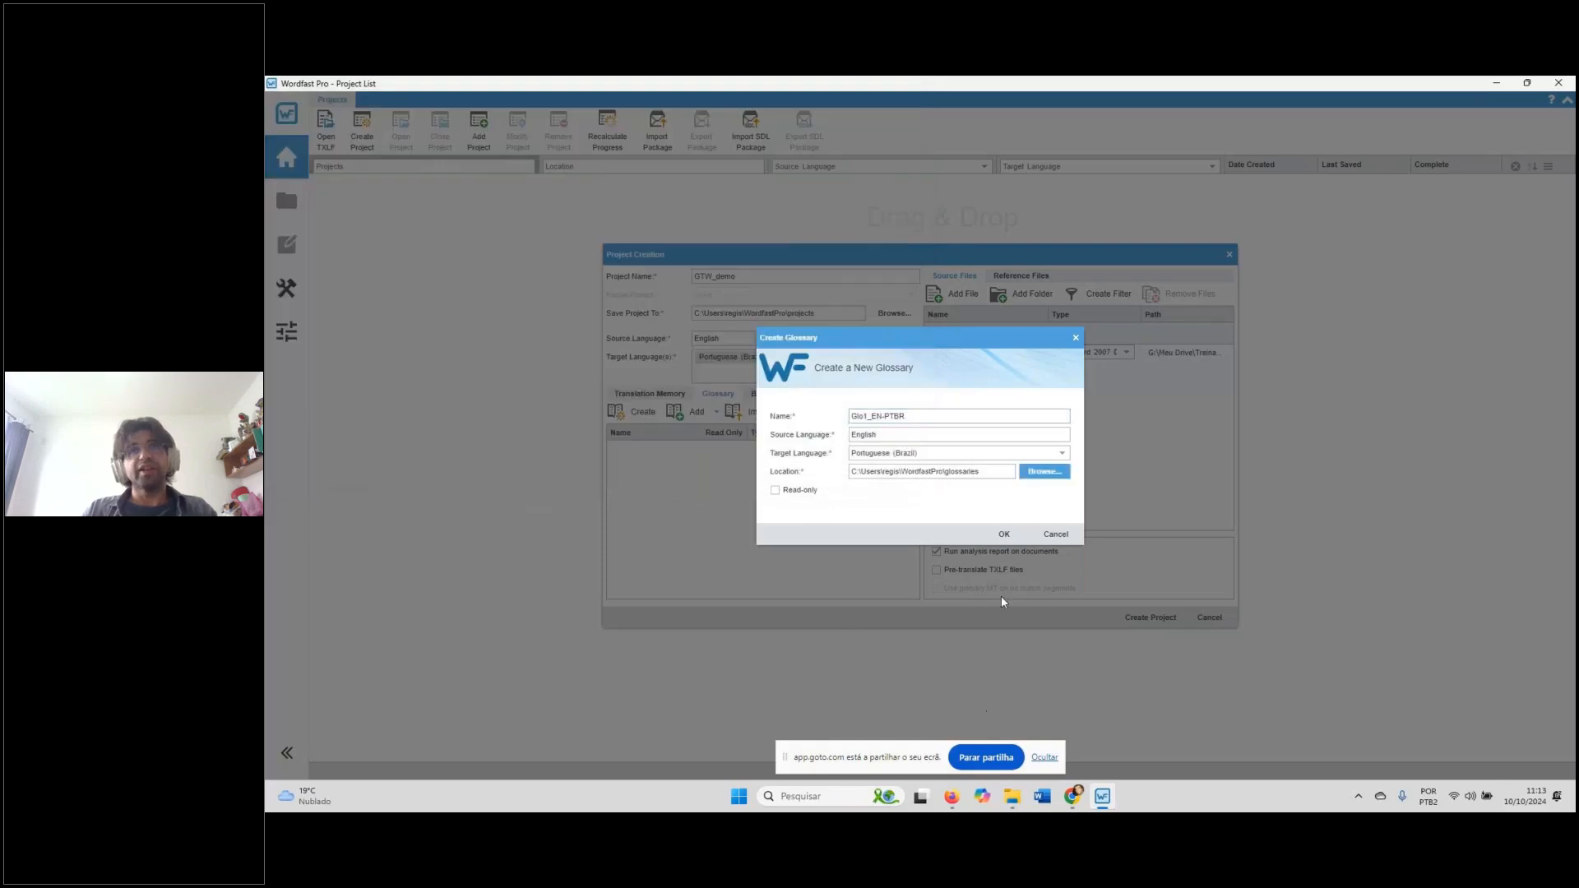
left_click(1003, 533)
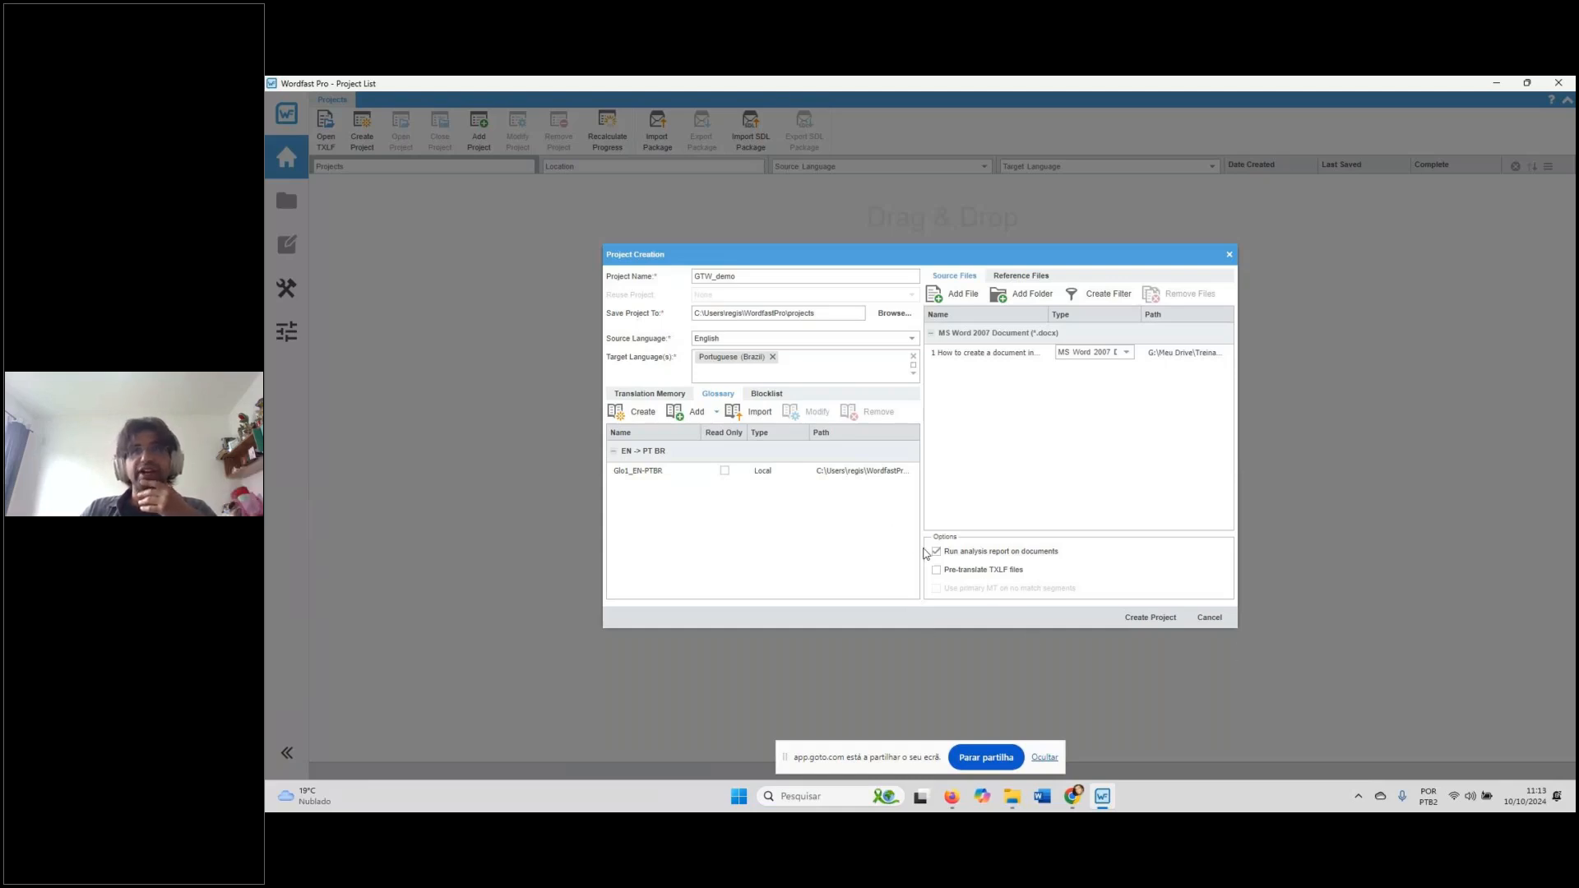
Create the GTW_demo project, open it, and open its file "1 How to create a document in Microsoft Word.docx.txlf" for translation
left_click(1149, 627)
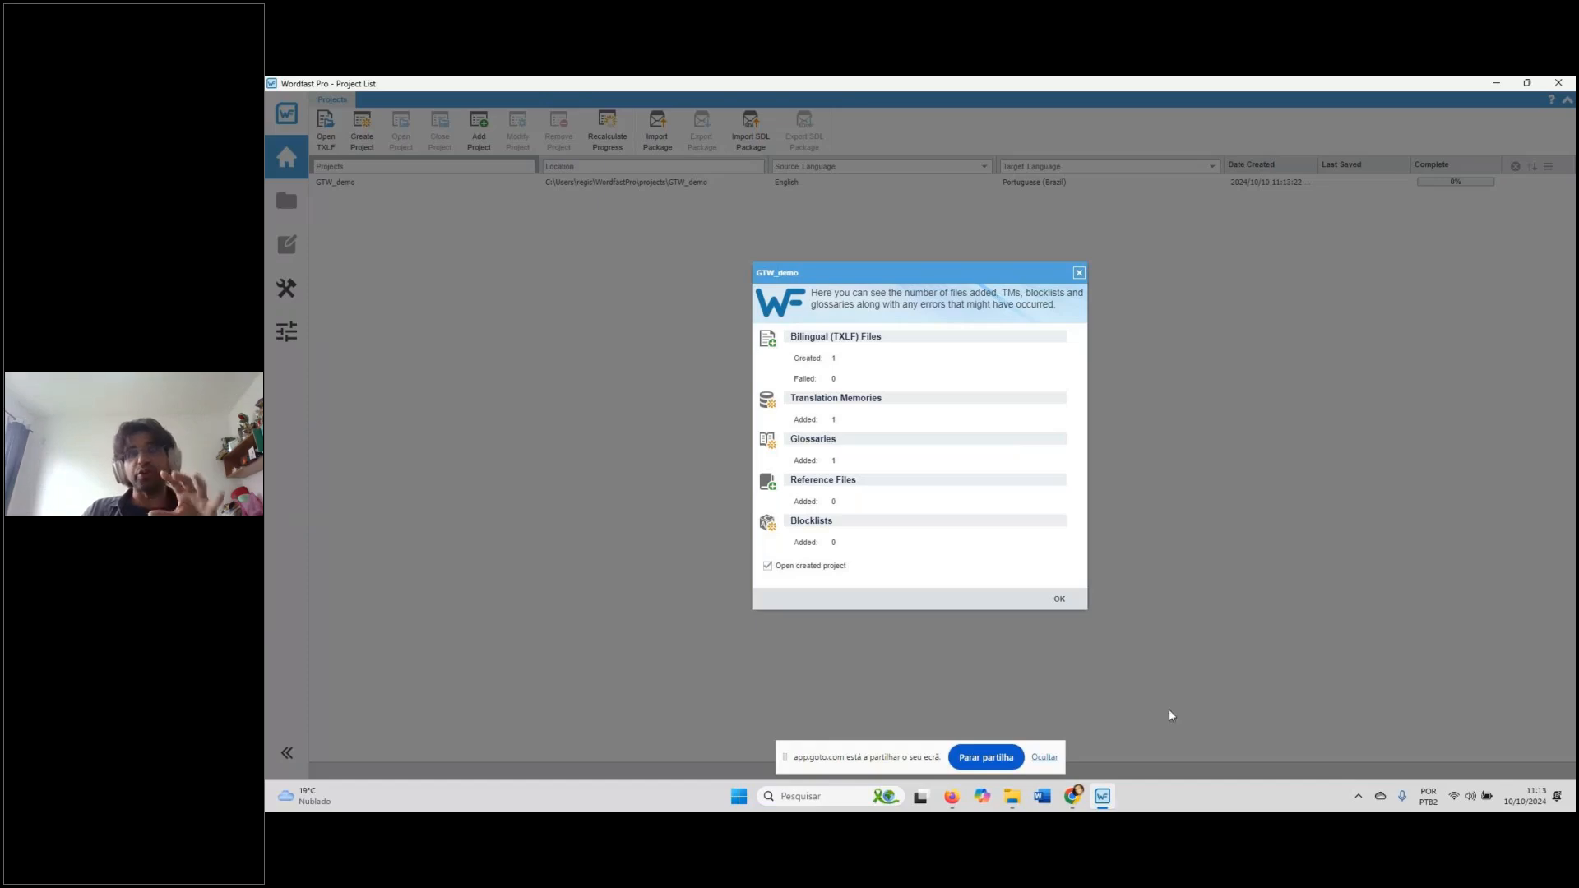
left_click(1068, 598)
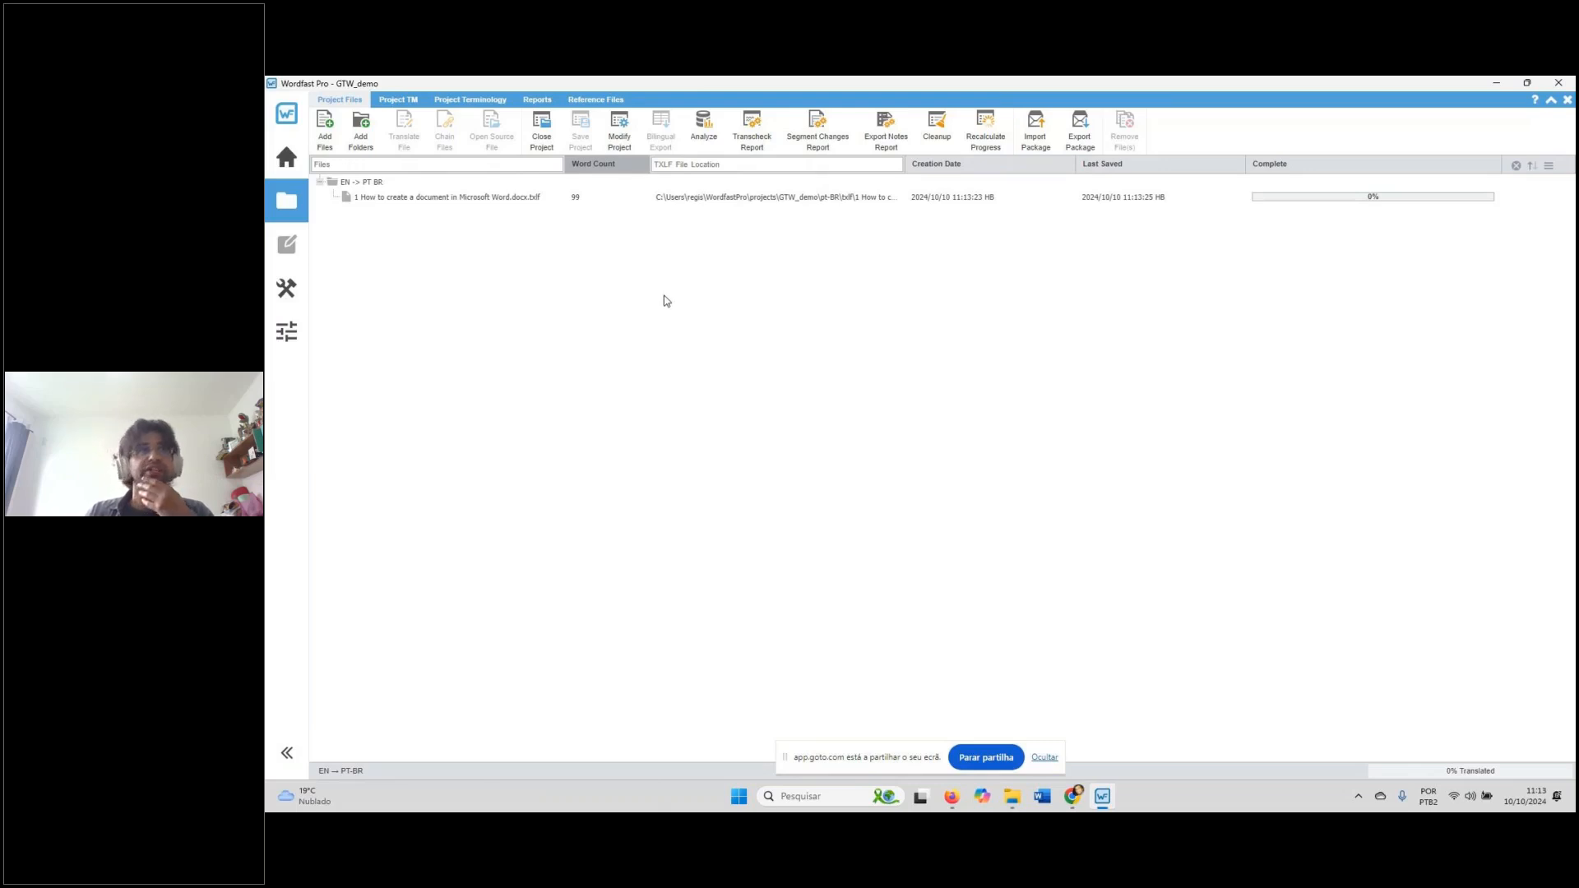
left_click(450, 206)
double_click(450, 206)
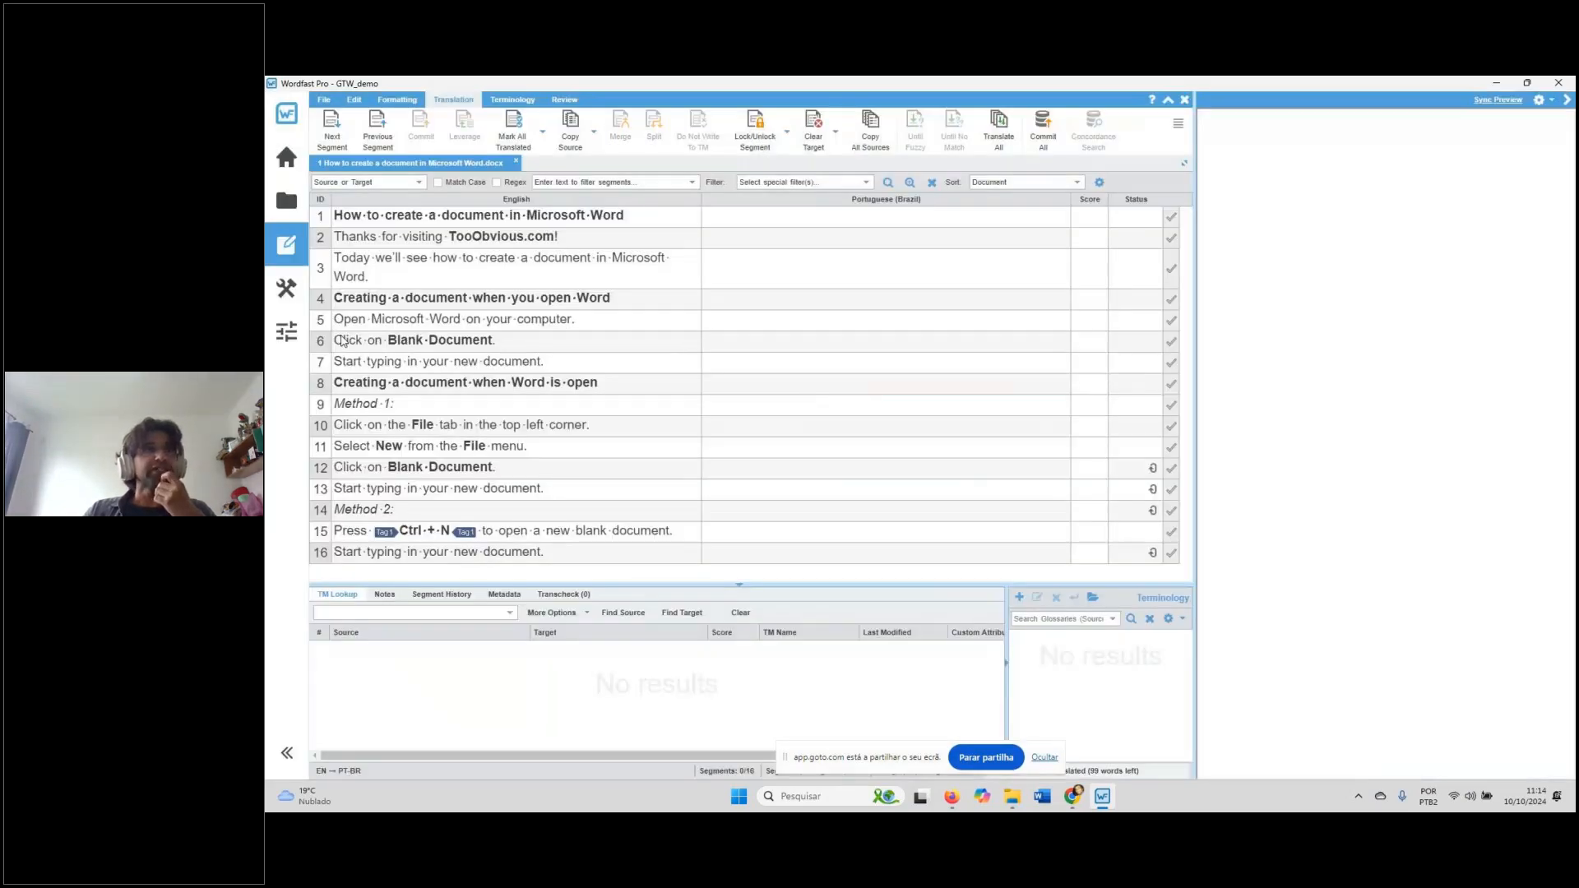
Check in the preferences which machine translation engines are enabled, and return to the translation editor
left_click(283, 334)
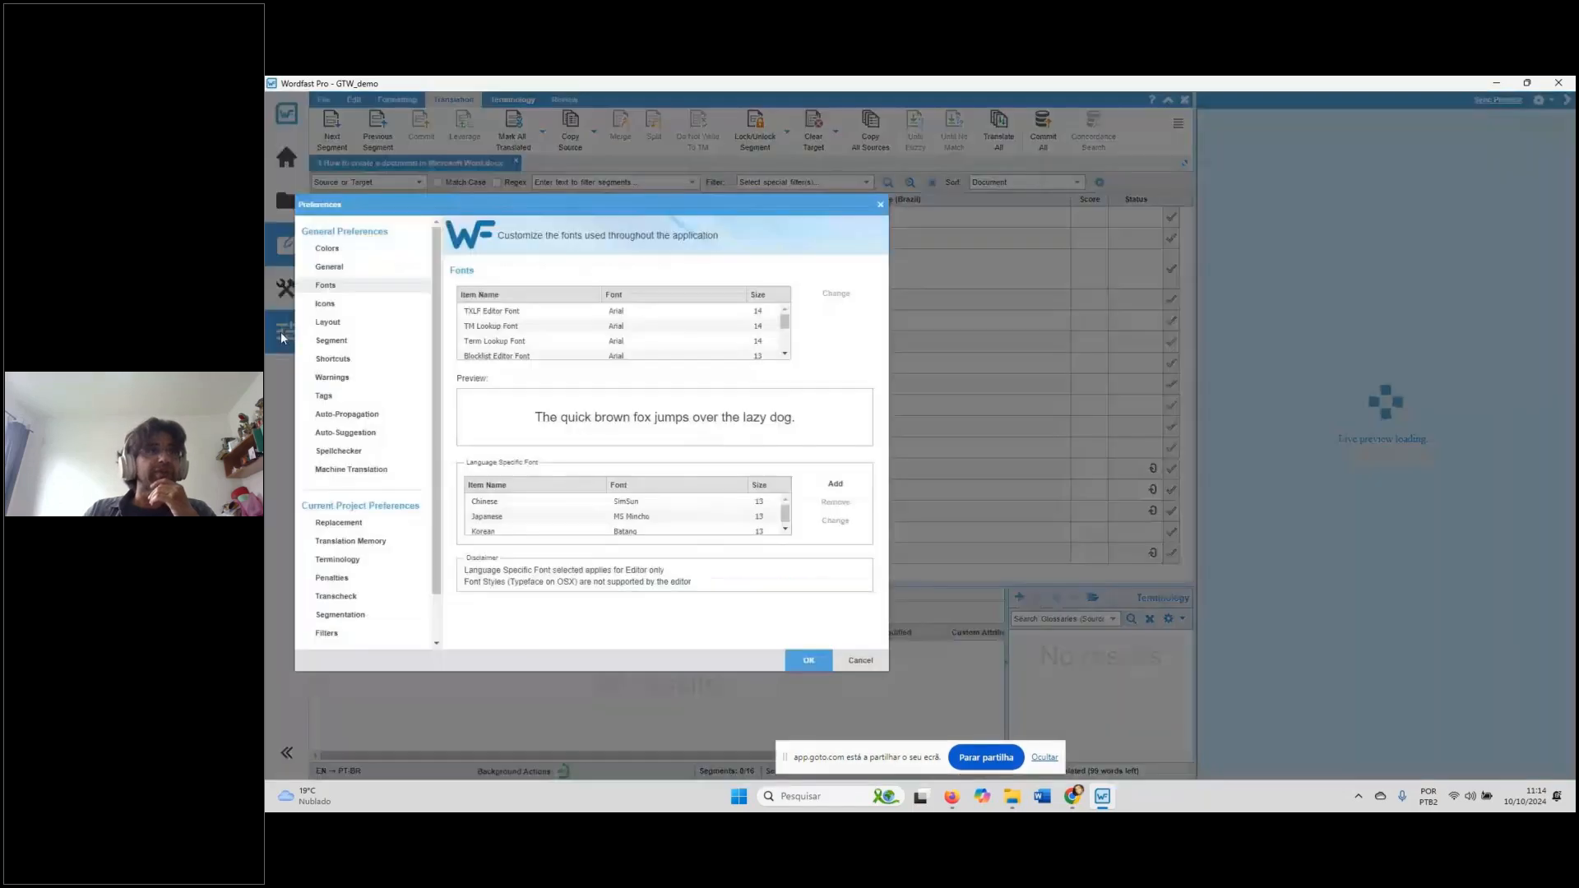
left_click(352, 469)
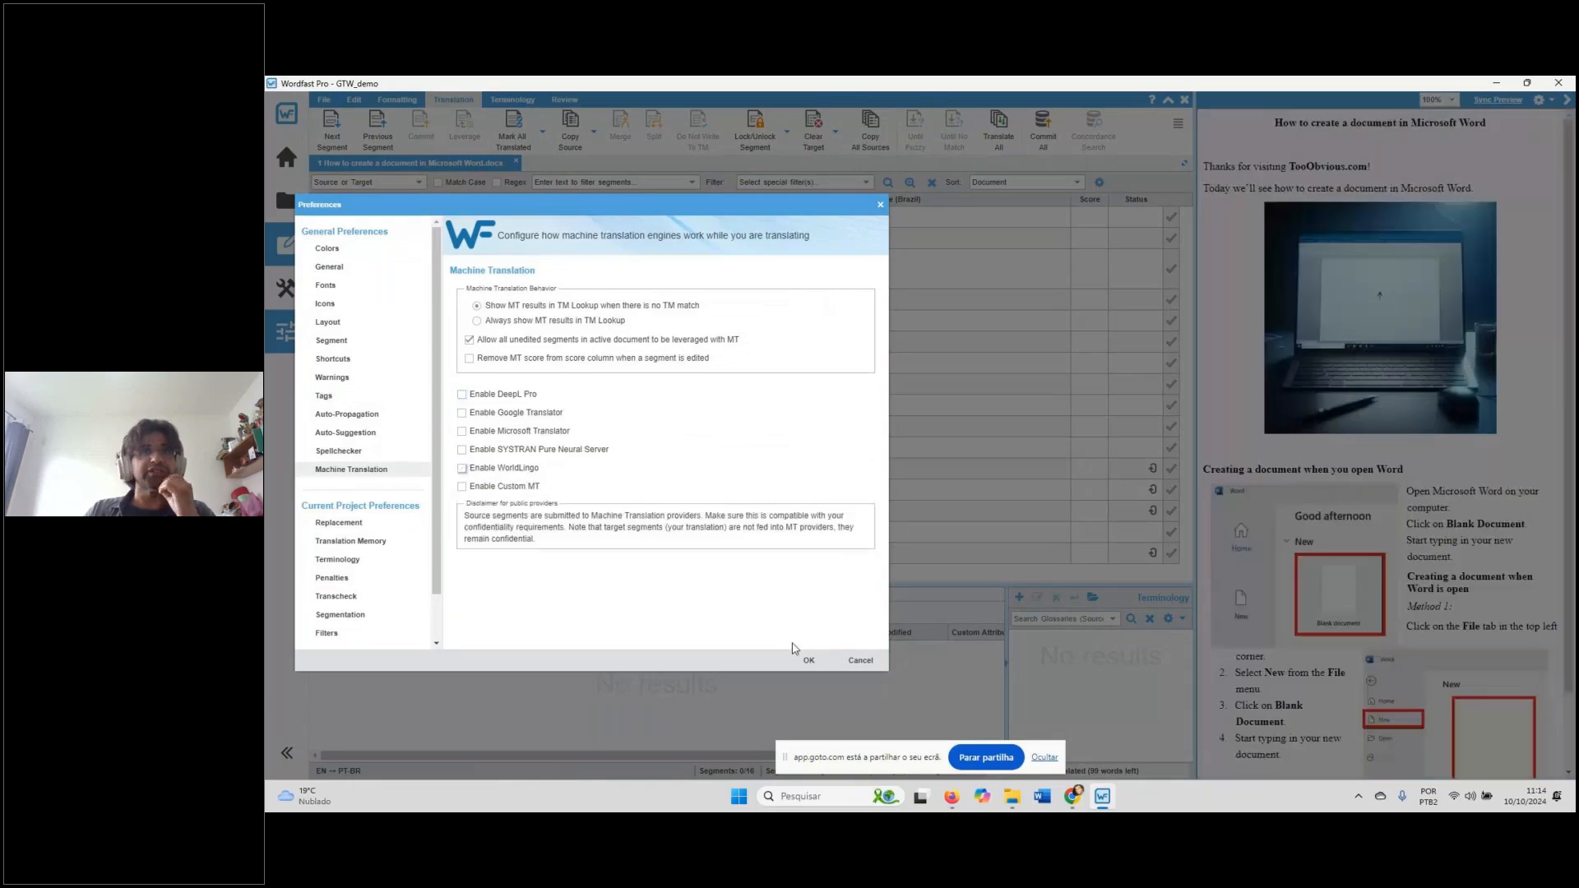
left_click(808, 660)
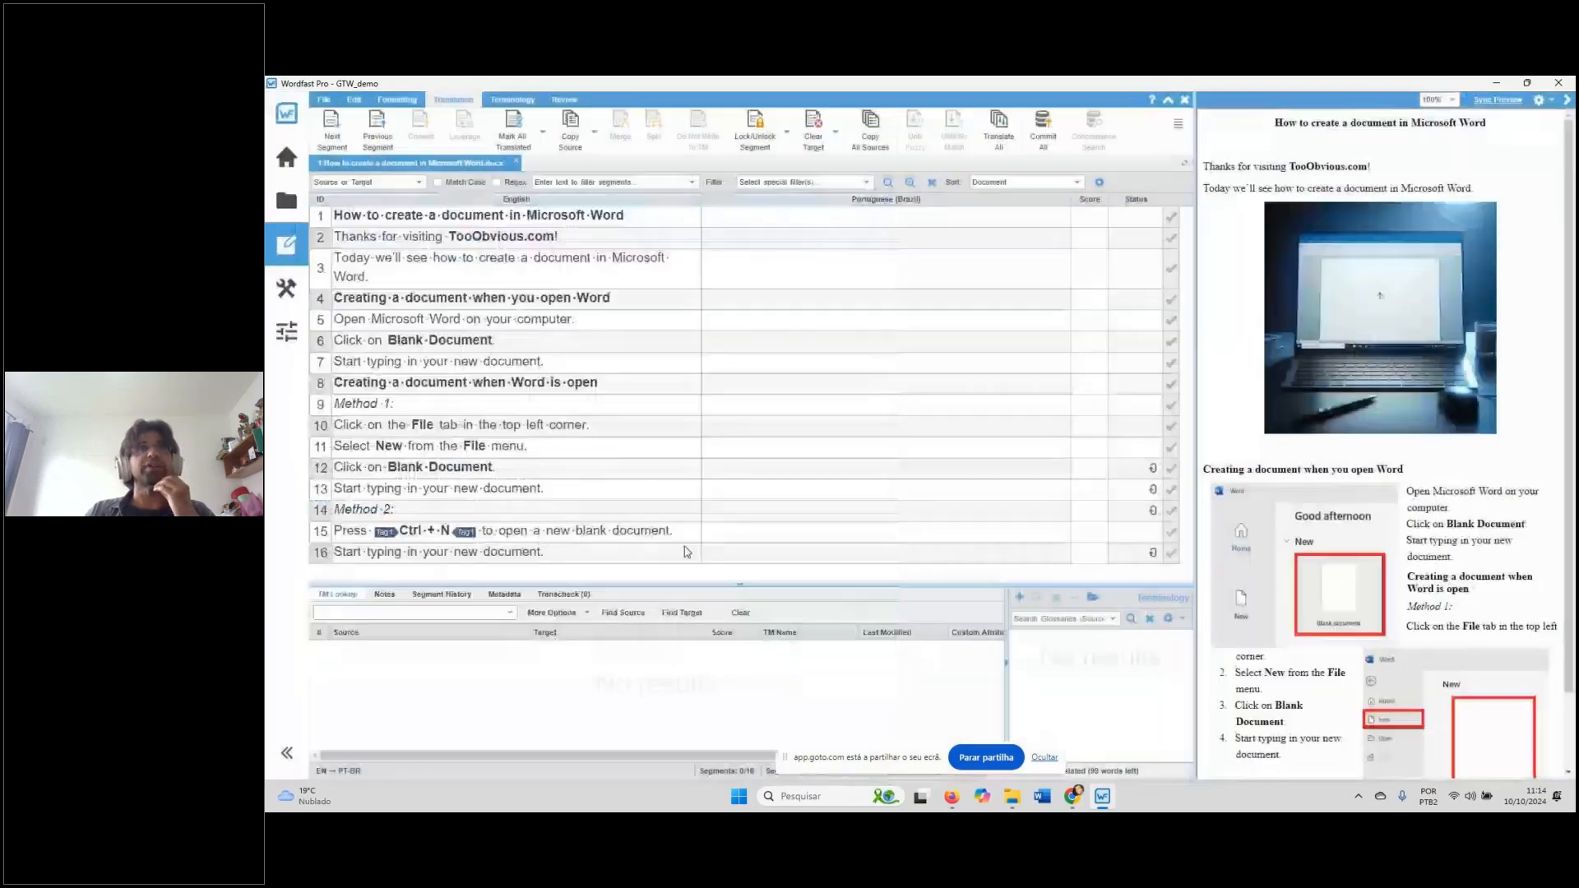
Translate segment 1 as "Como criar um documento no Microsoft Word", completing the product name from the auto-suggestions, and commit it
left_click(803, 223)
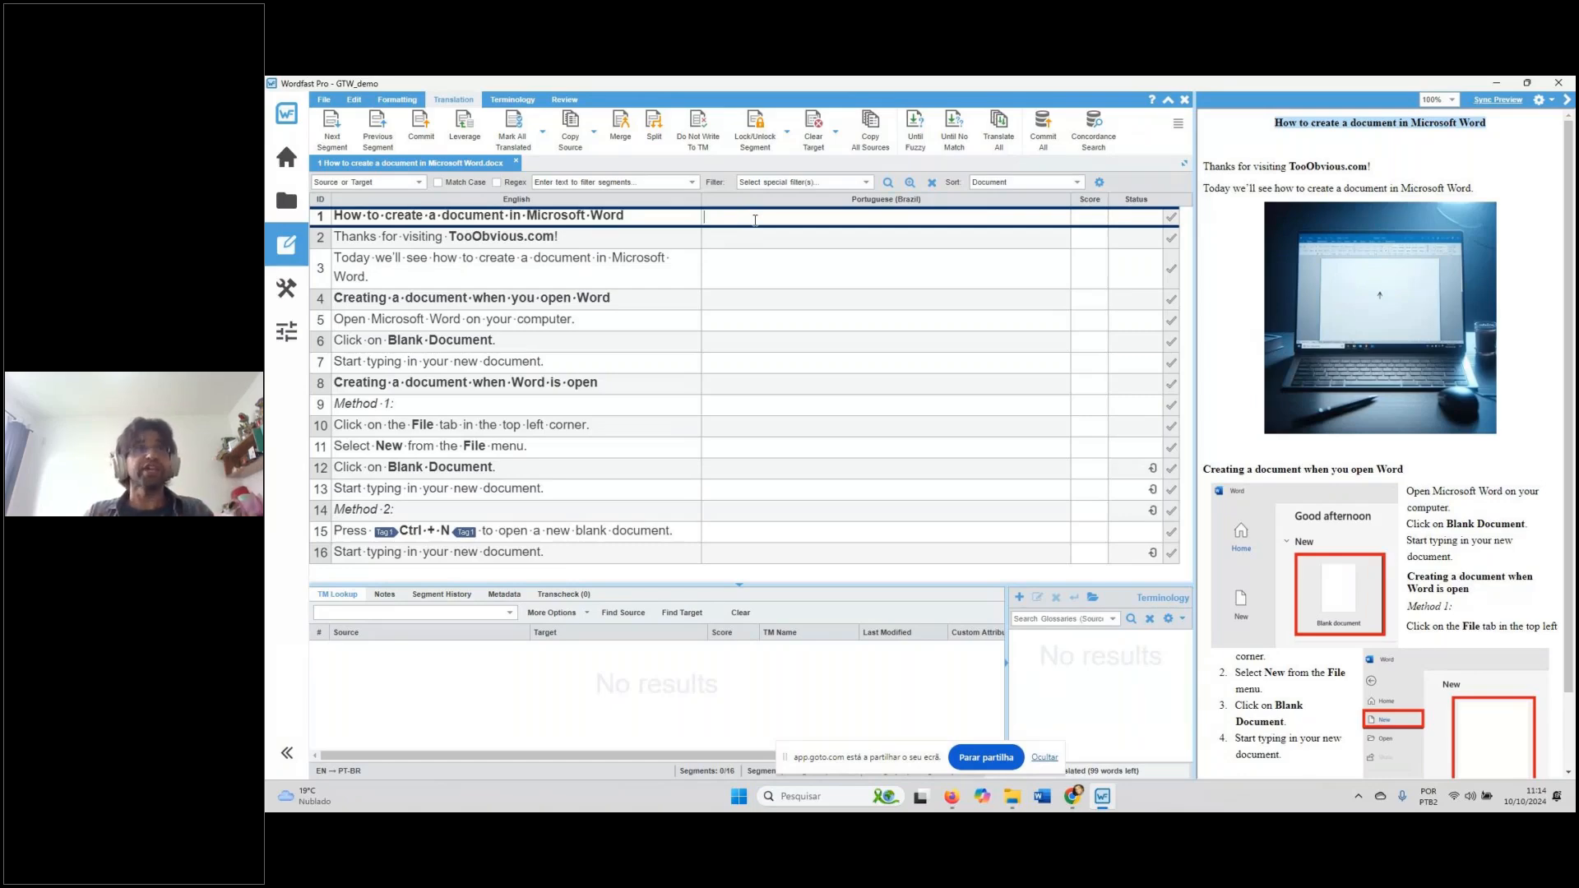
type("Como")
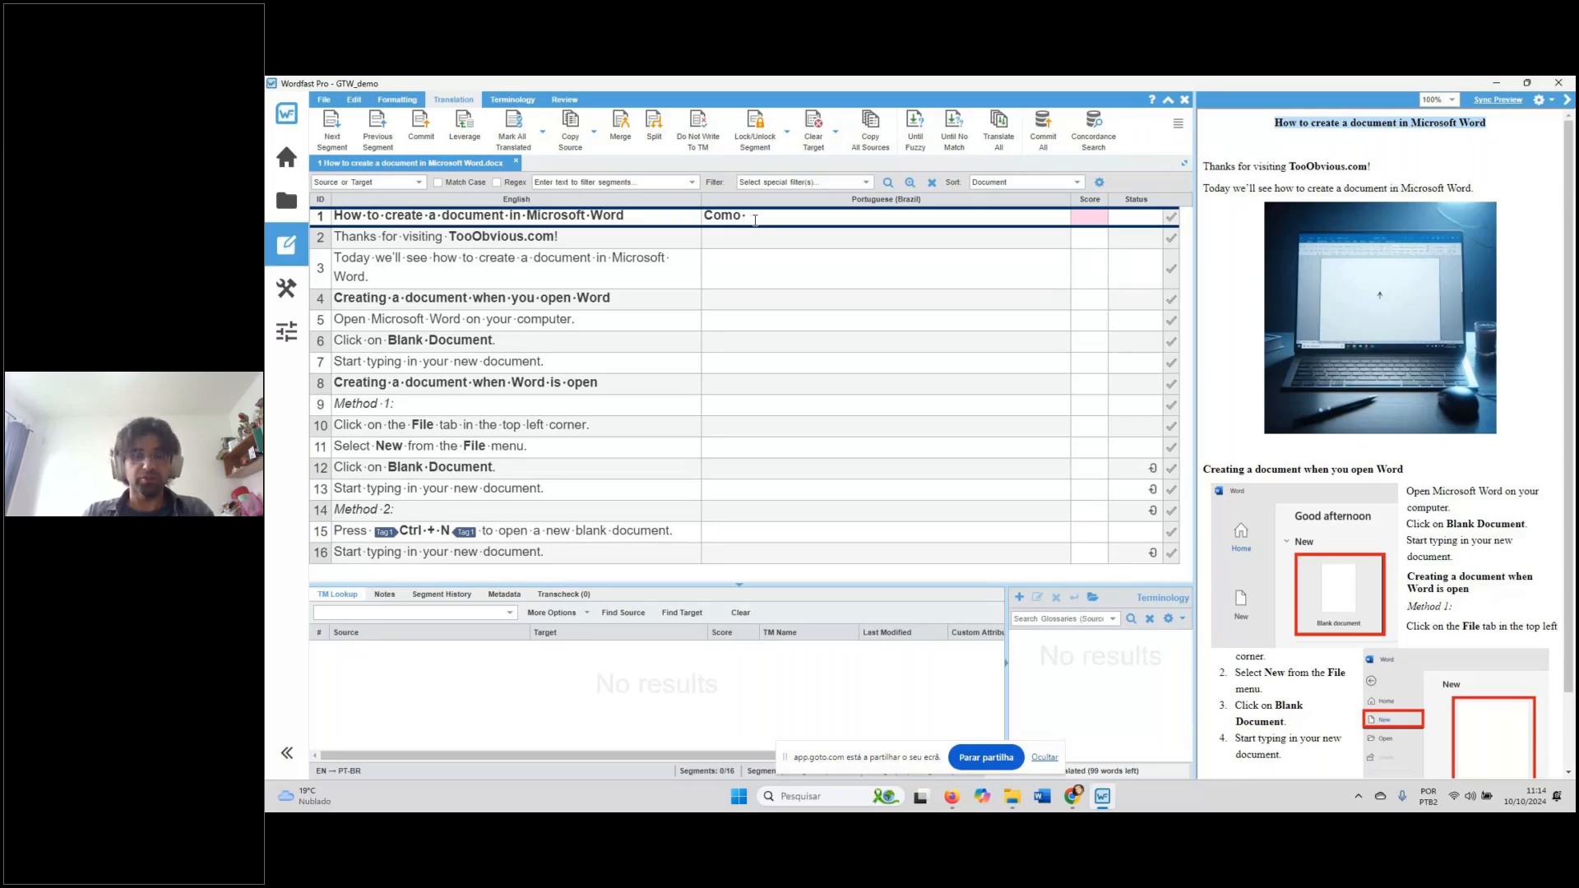
type("criar um ")
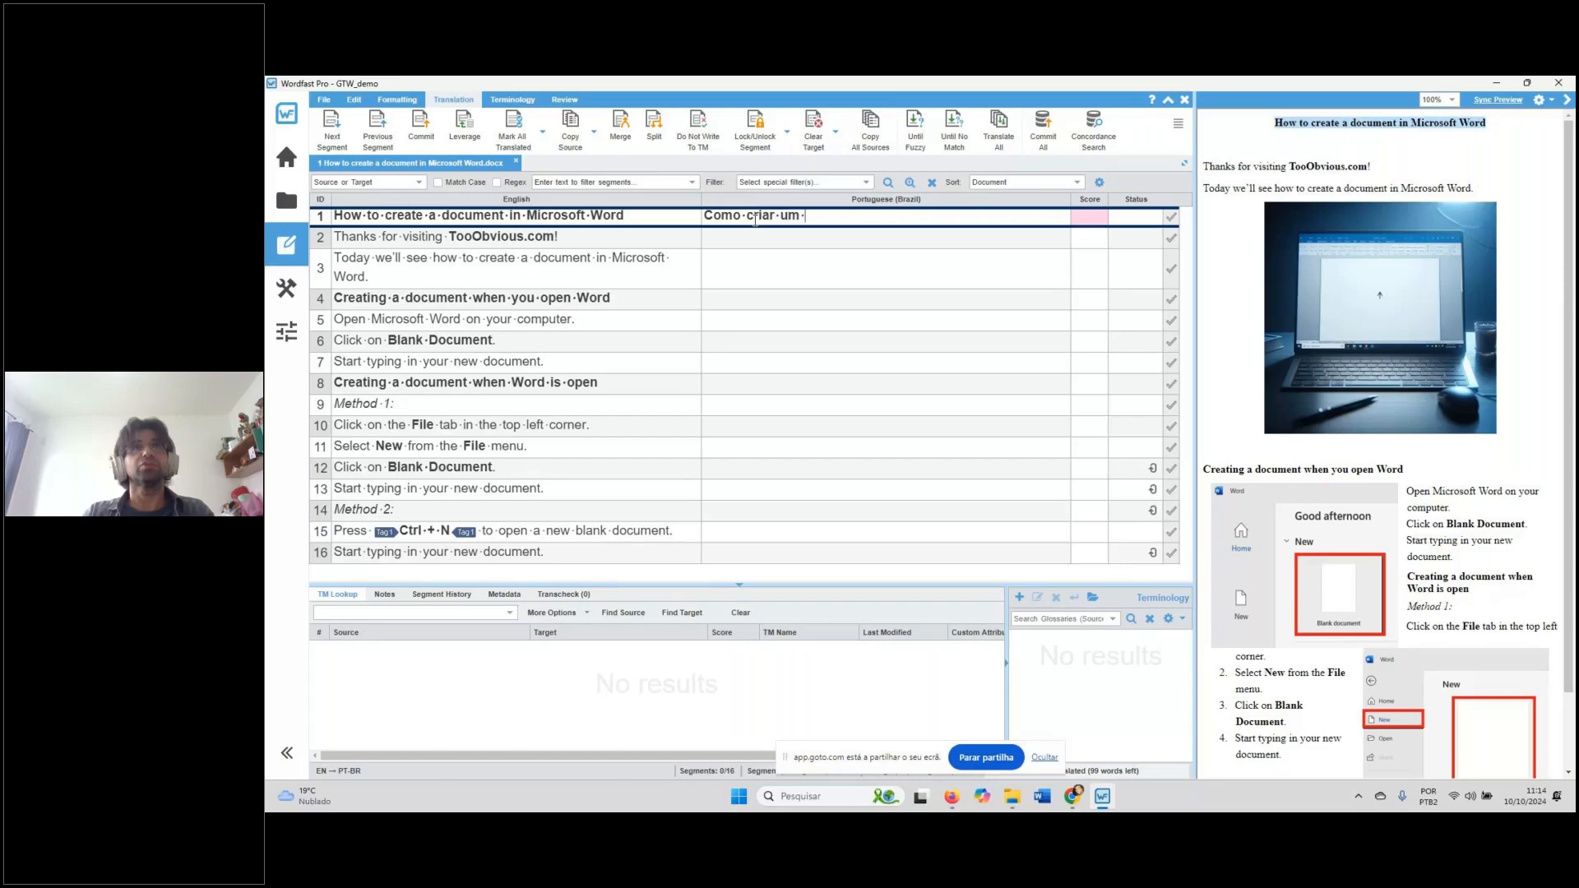
type("document")
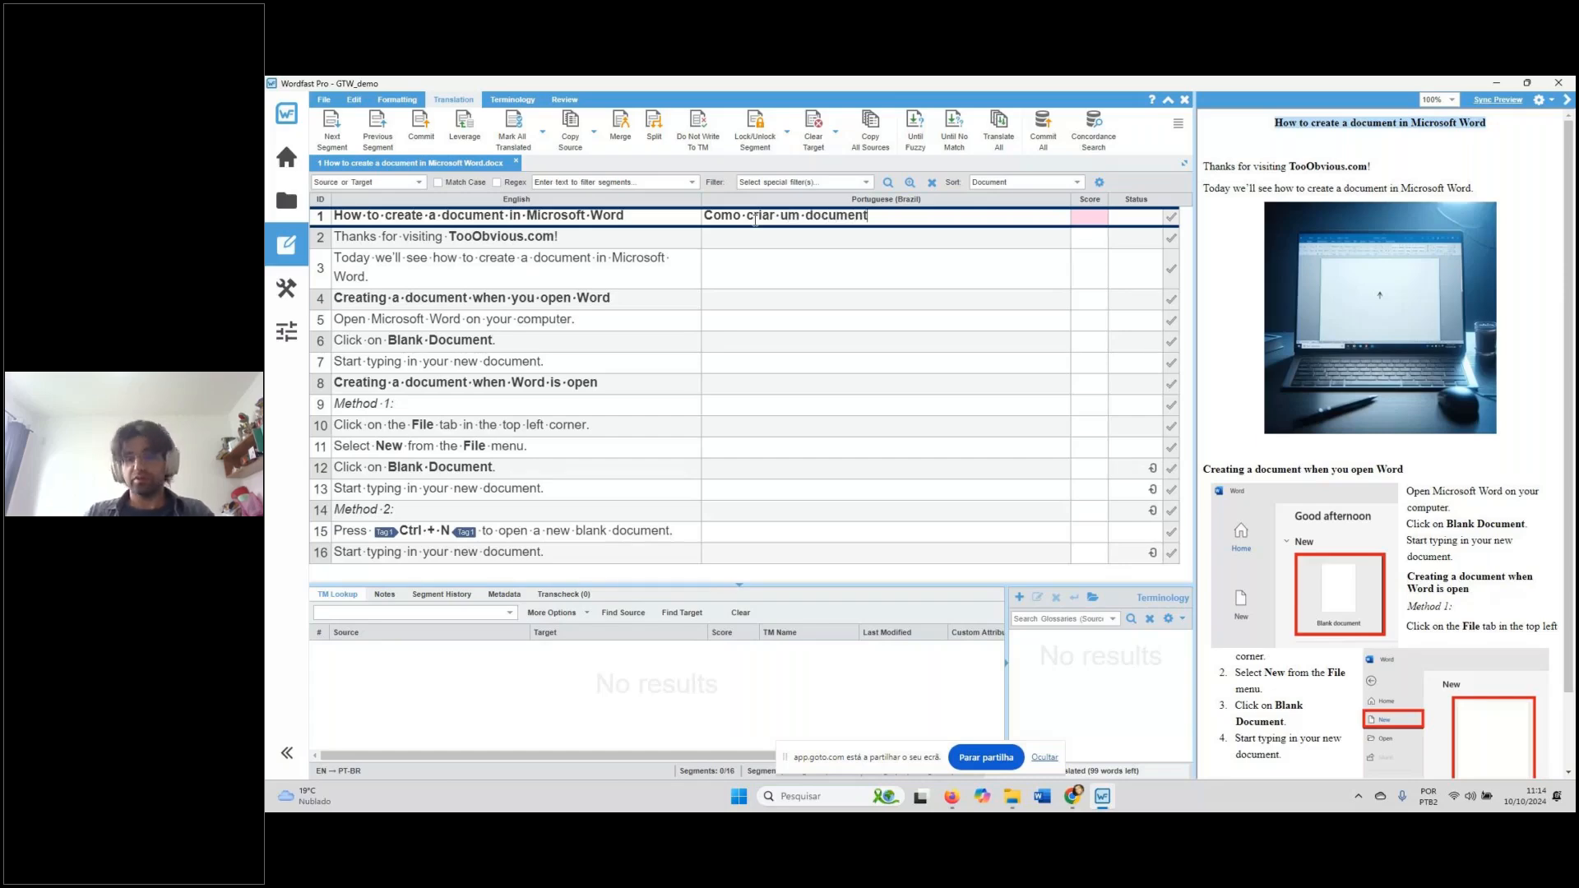
type("o no Mi")
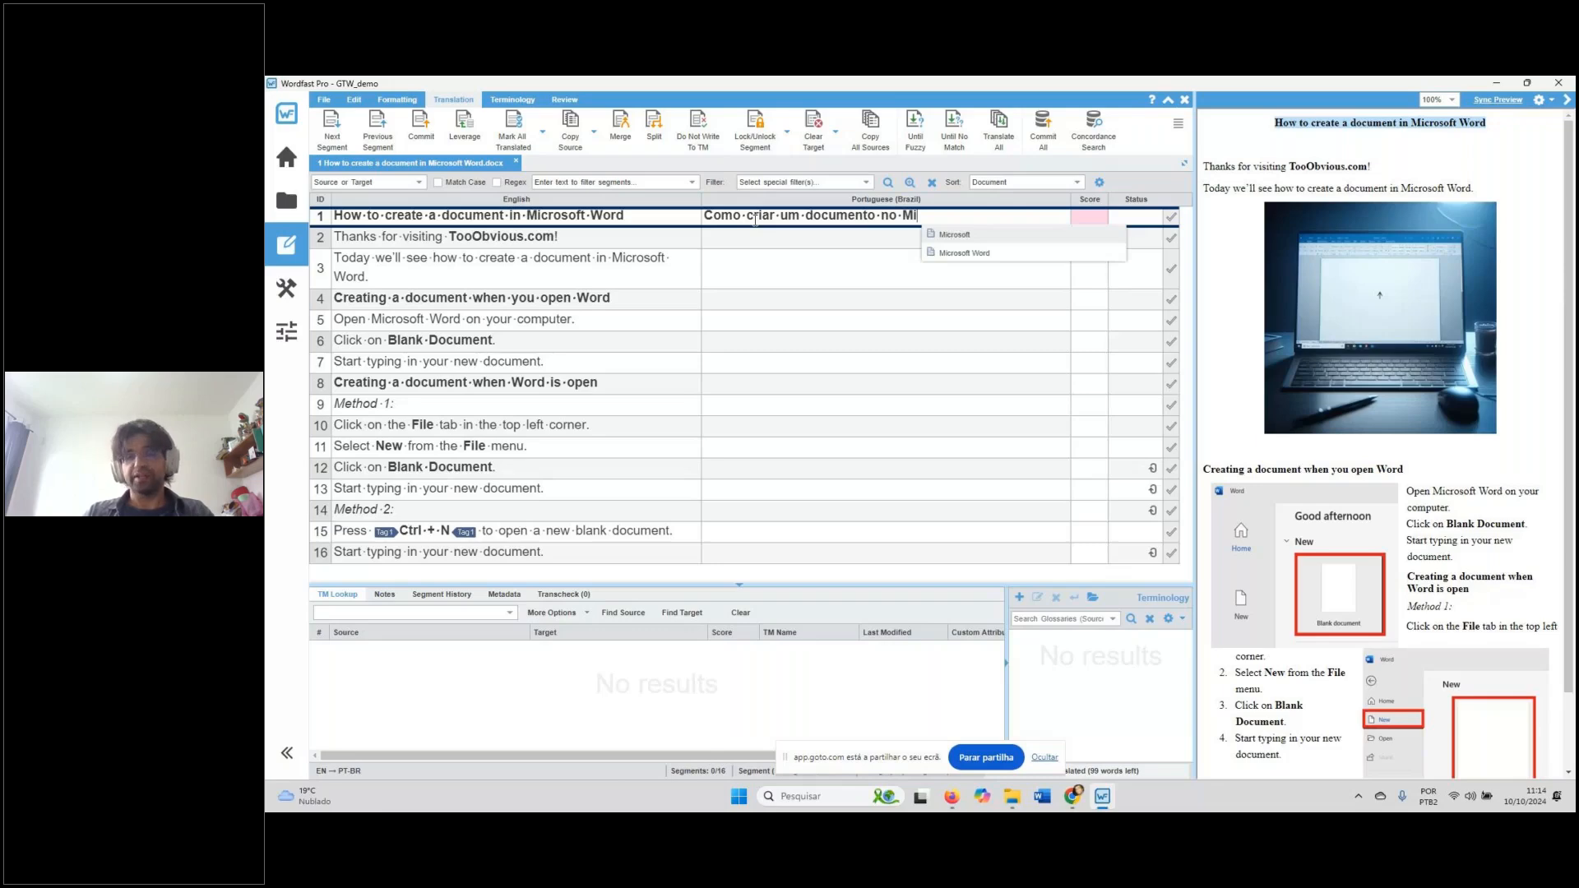
key("Down")
key("Return")
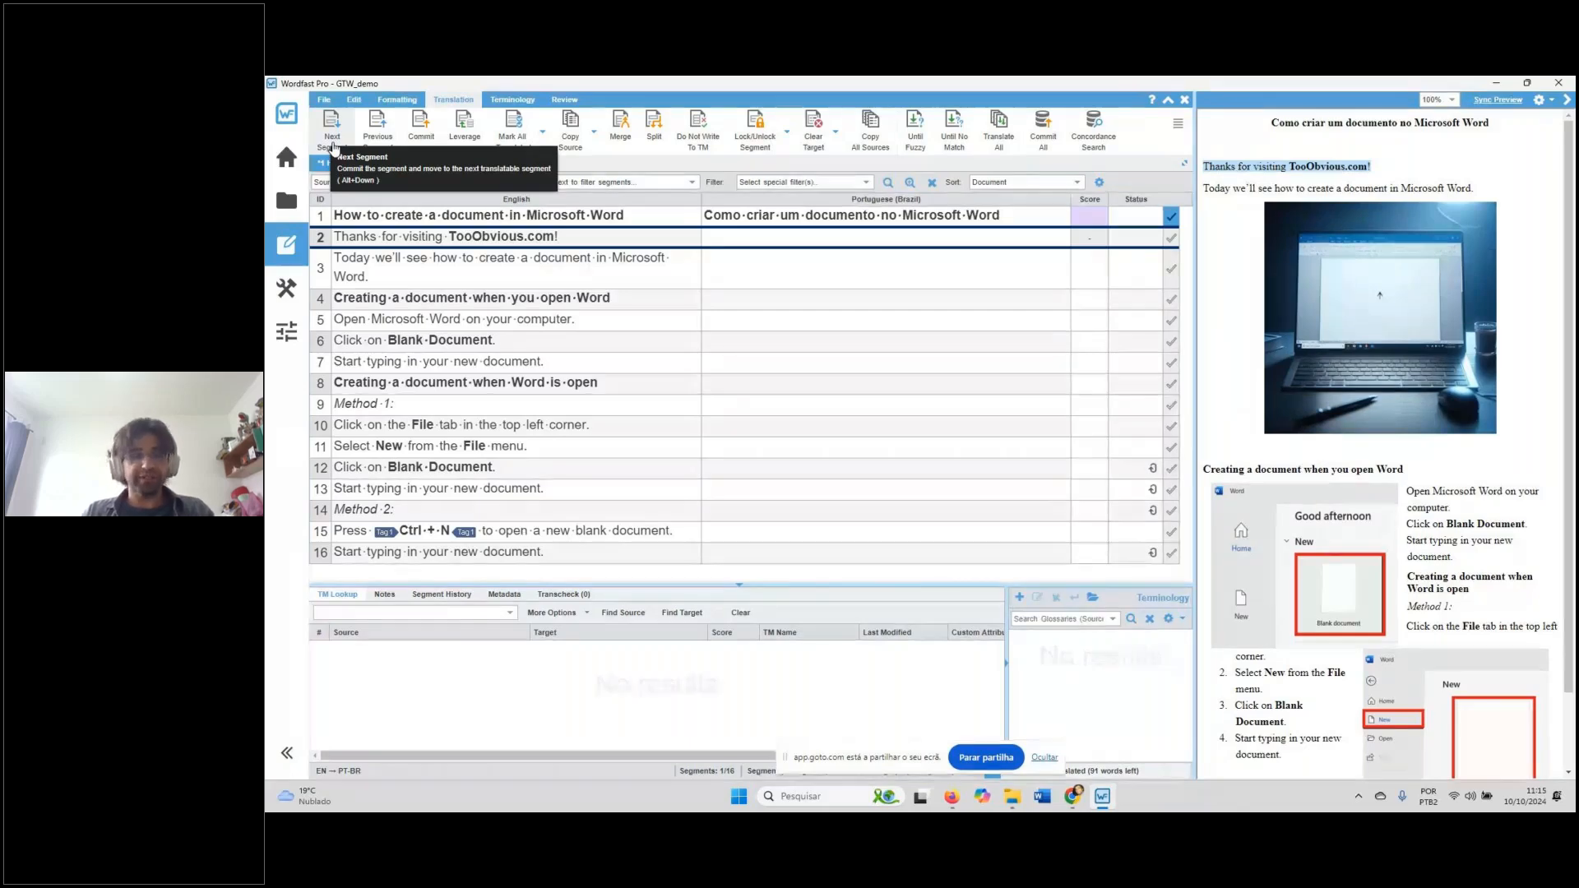
Translate segment 2 as "Obrigado por visitar TooObvious.com!", completing the site name from the auto-suggestions
type("Obri")
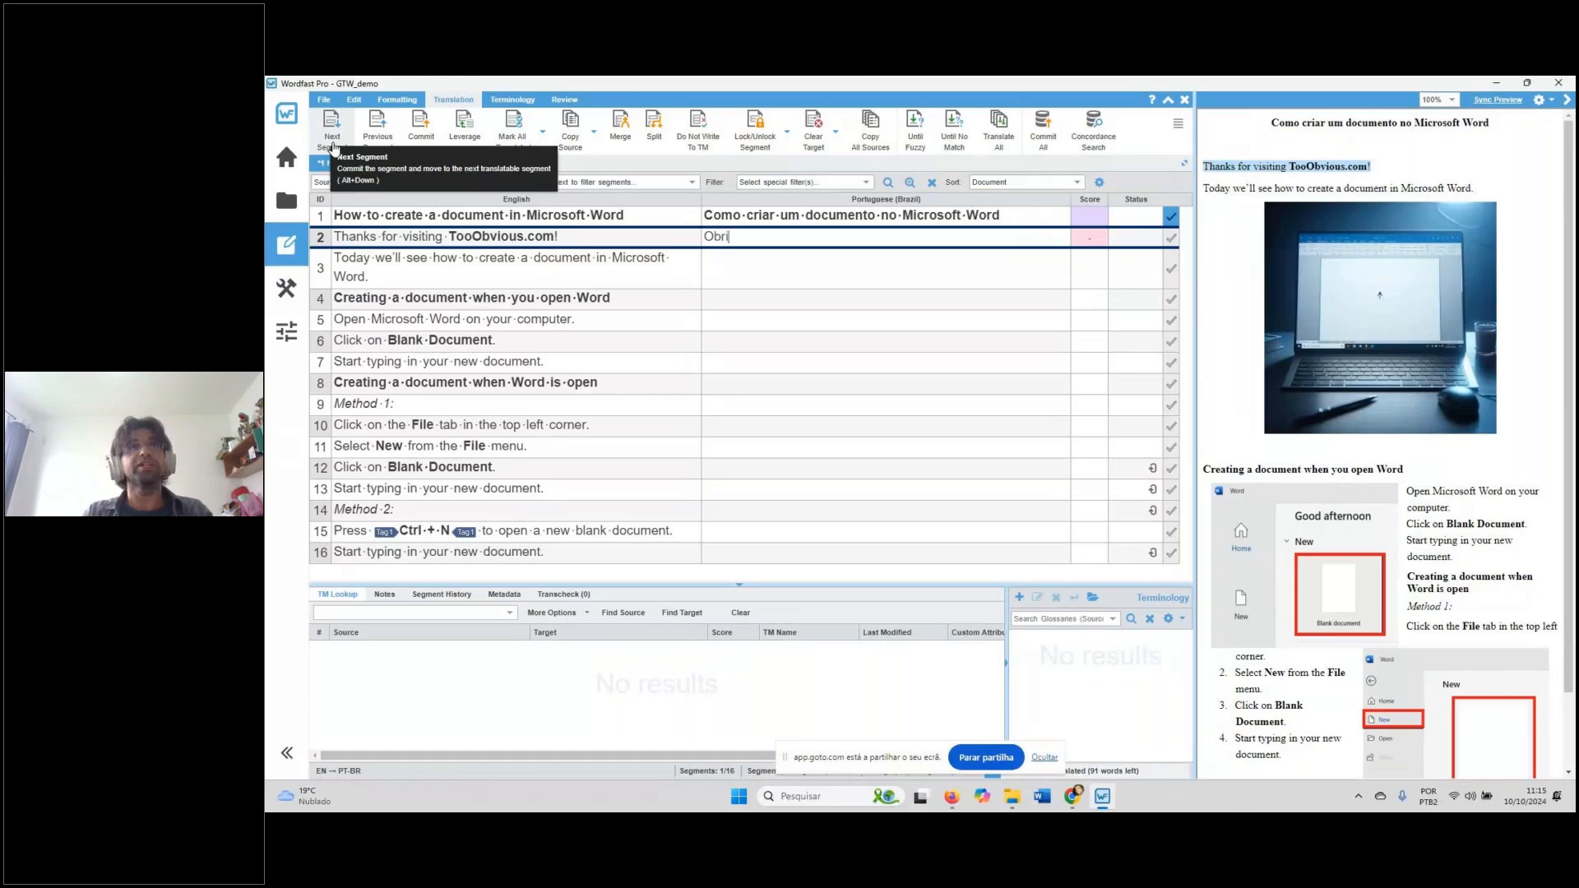
type("gado por visit")
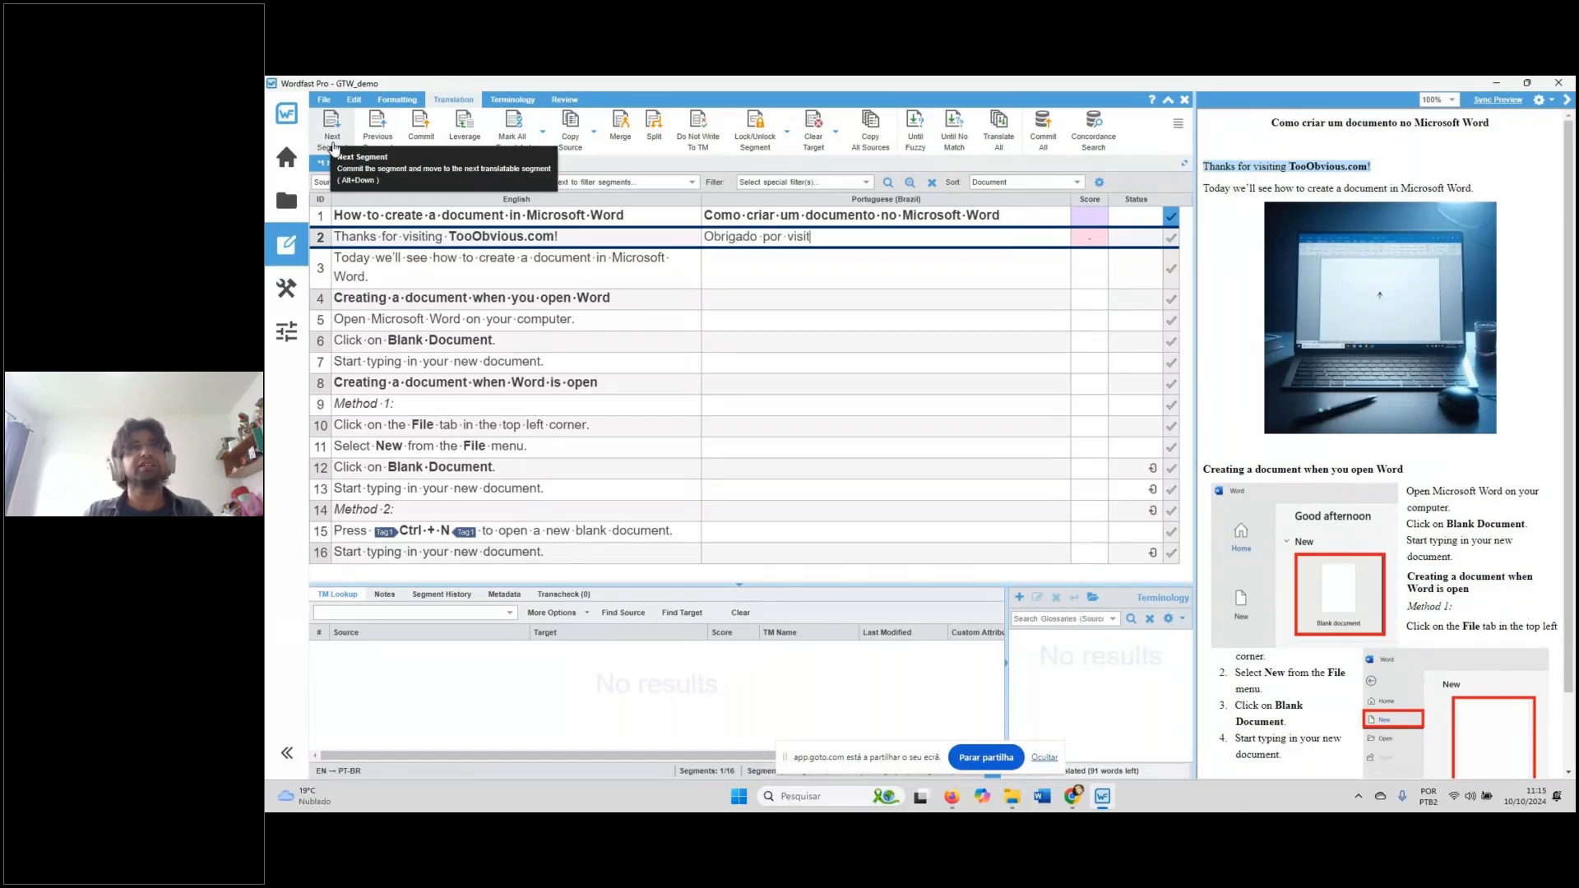
type("ar T")
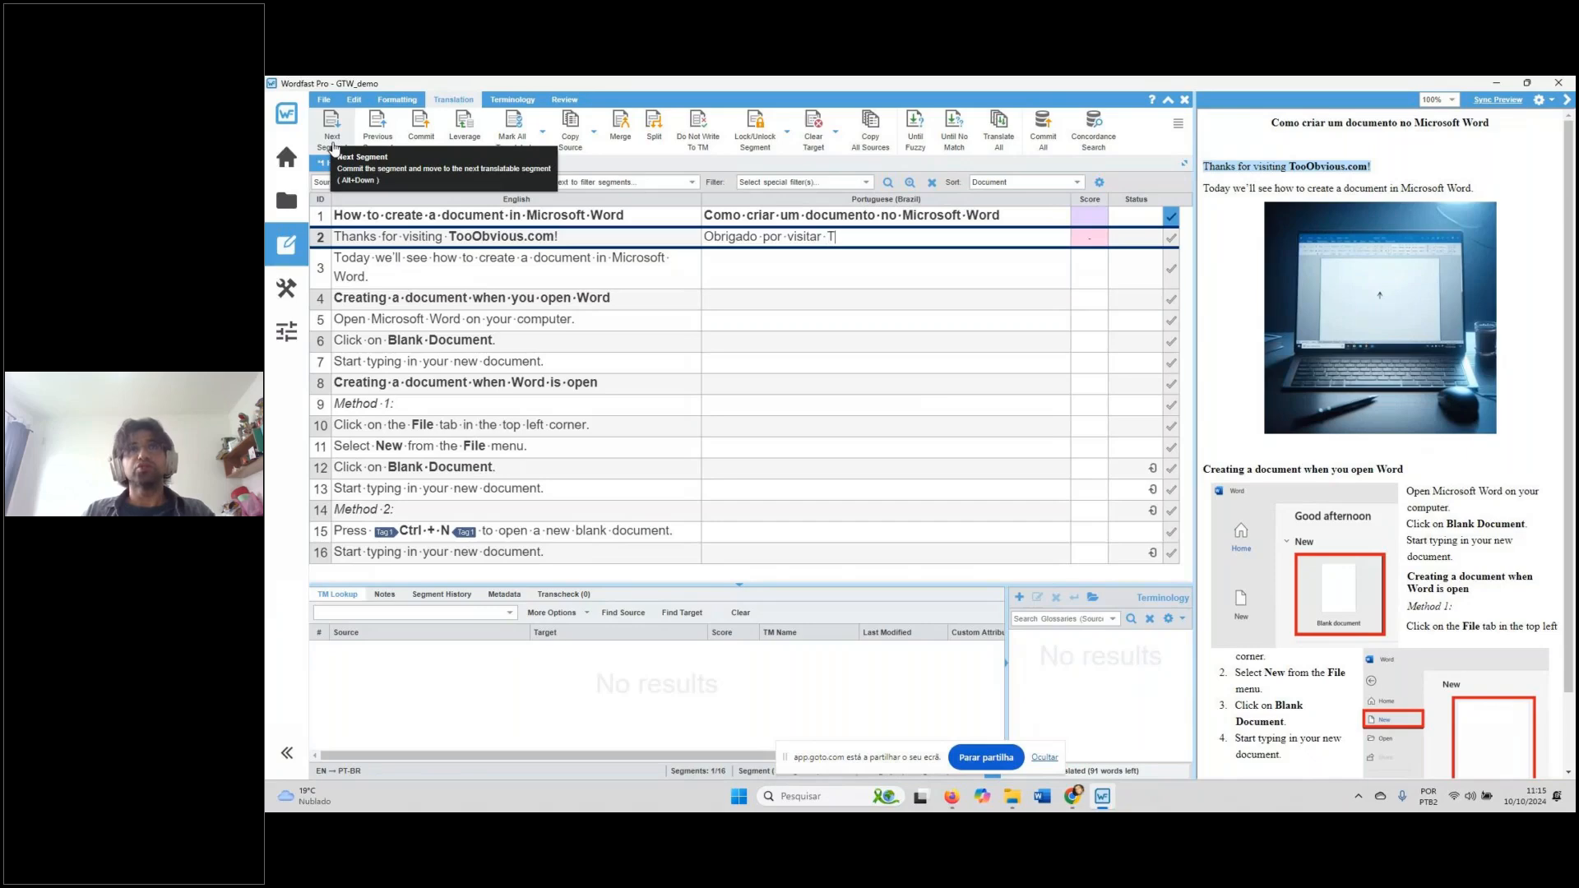
key("Down")
key("Down")
key("Return")
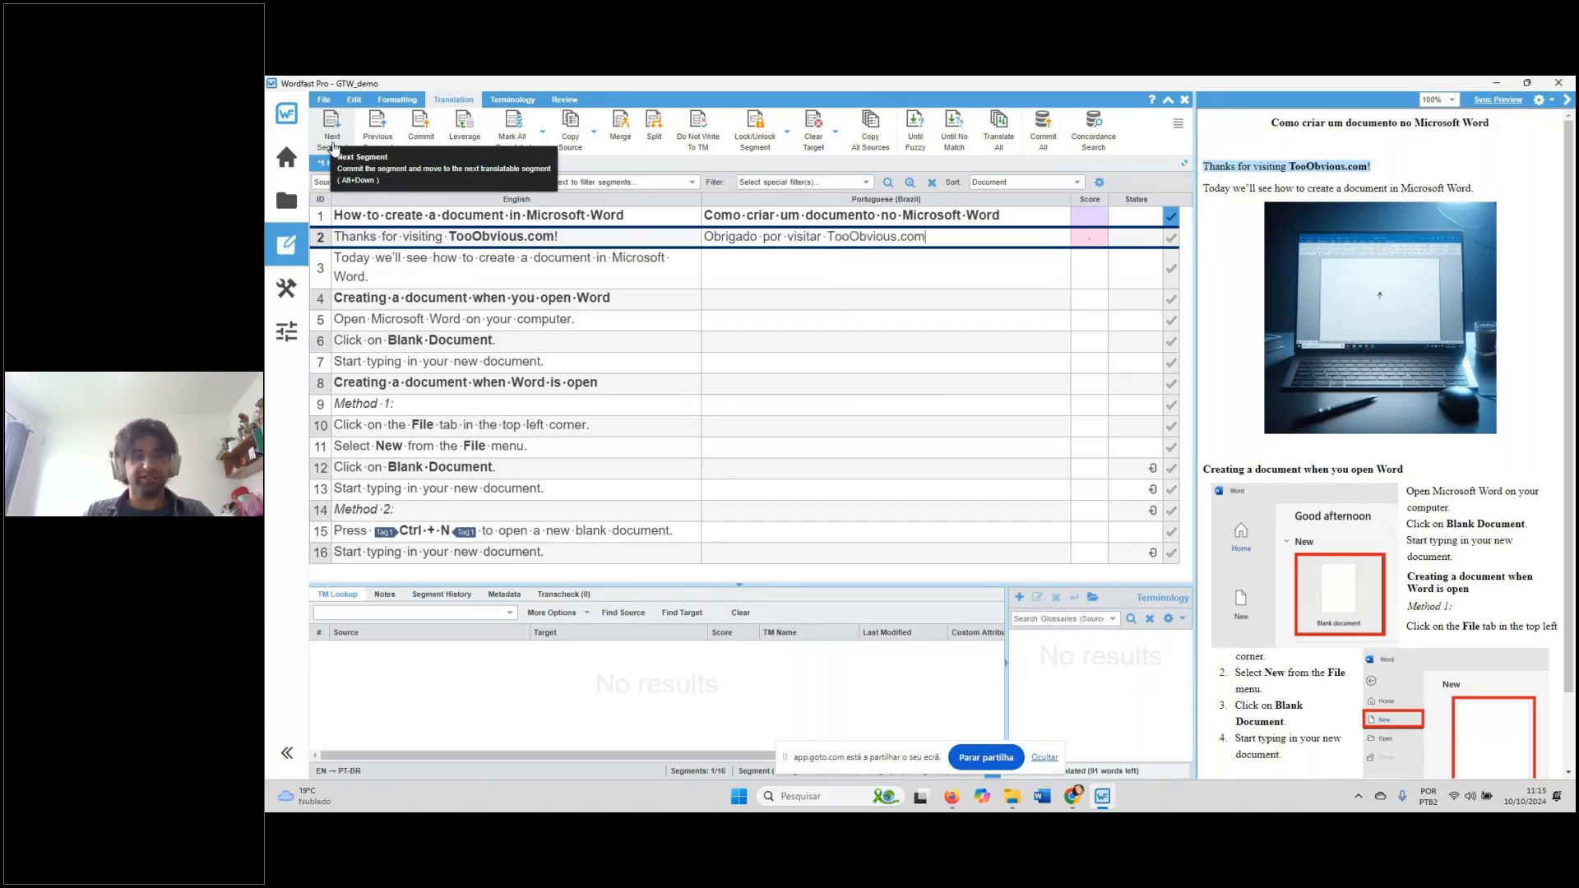
type("!")
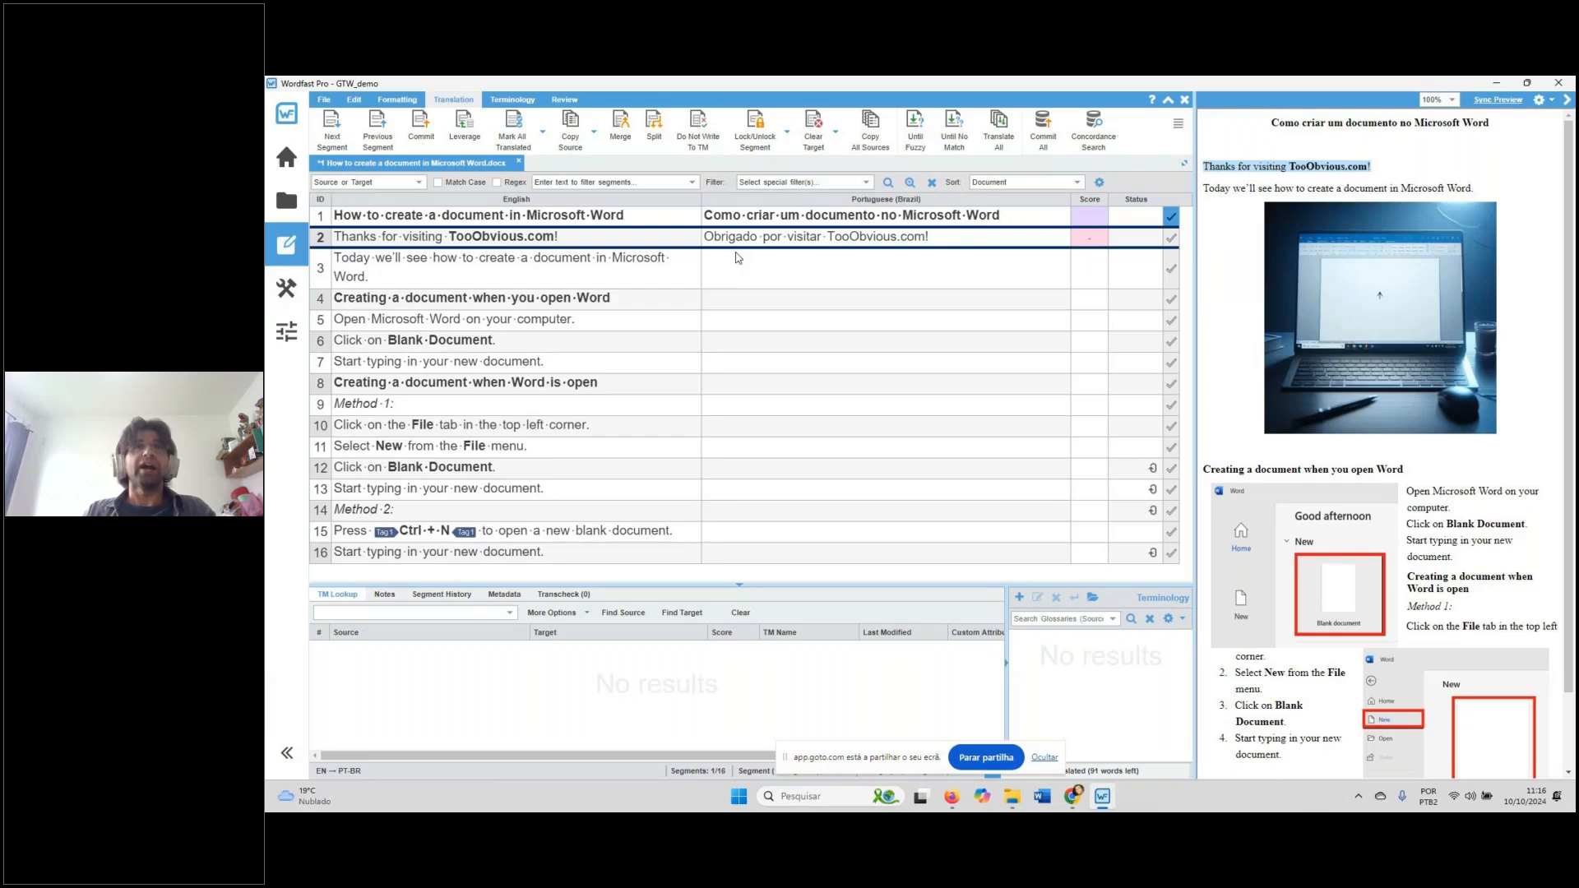
Make TooObvious.com bold in the segment 2 translation and display the available formatting commands
double_click(830, 233)
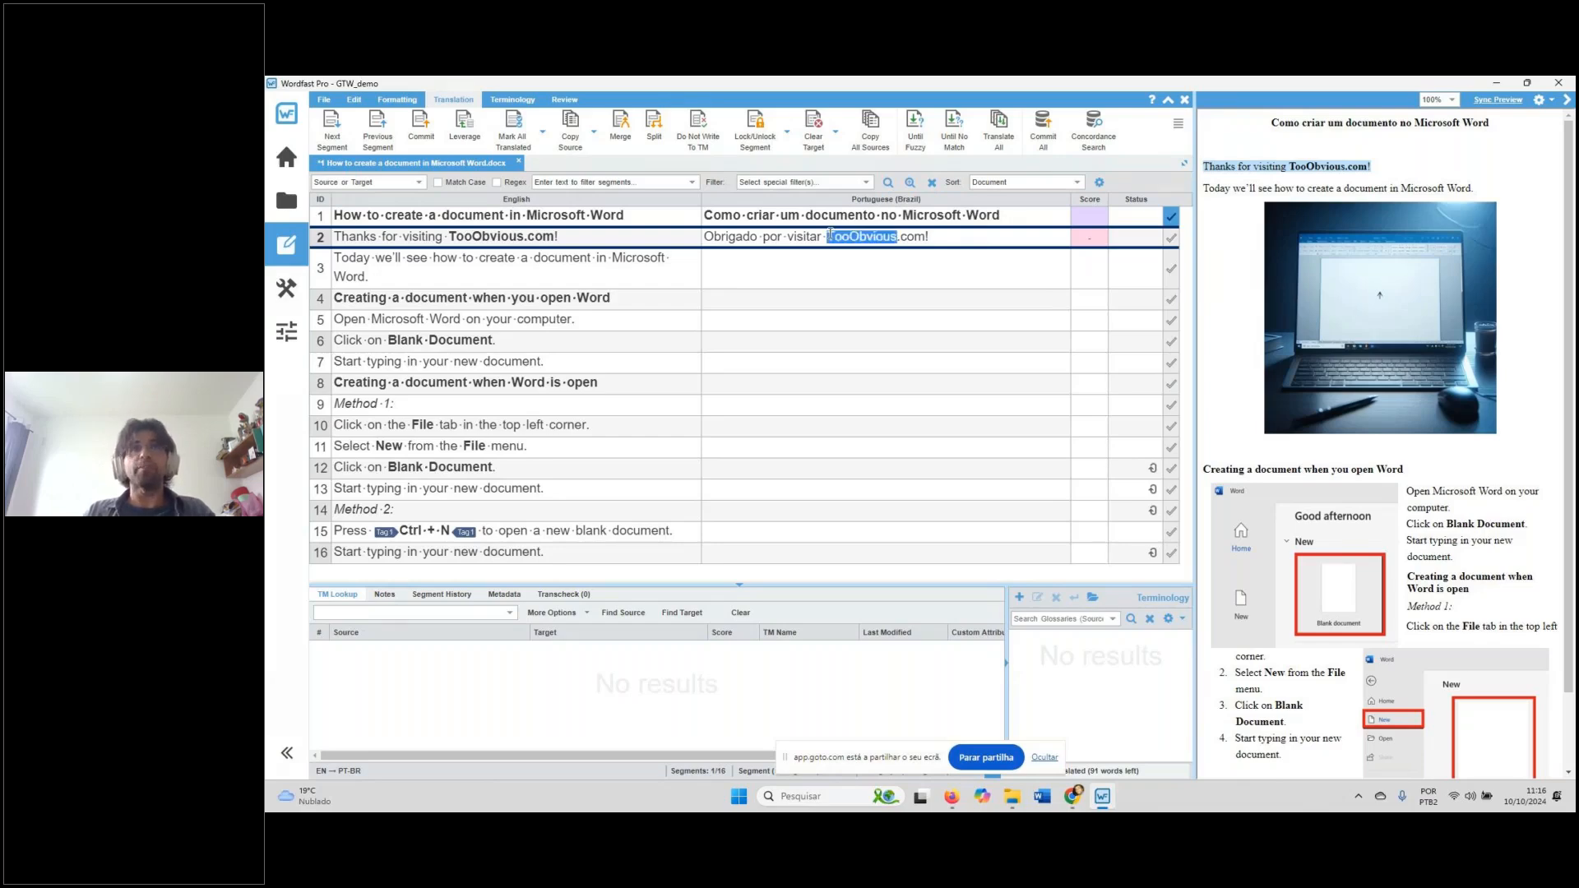
key("shift+End")
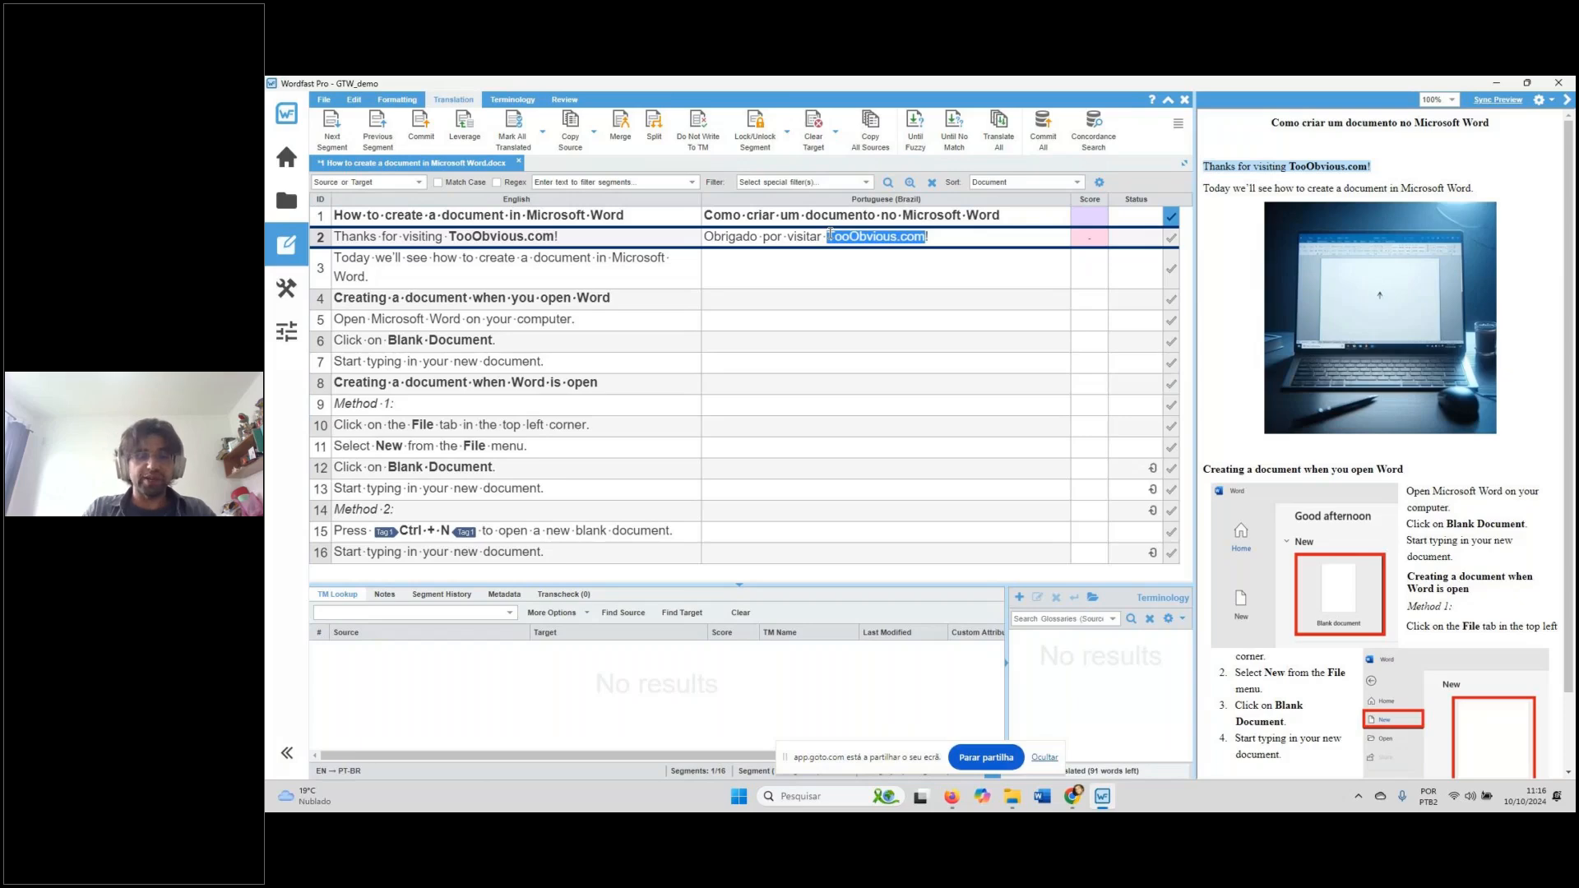
key("ctrl+b")
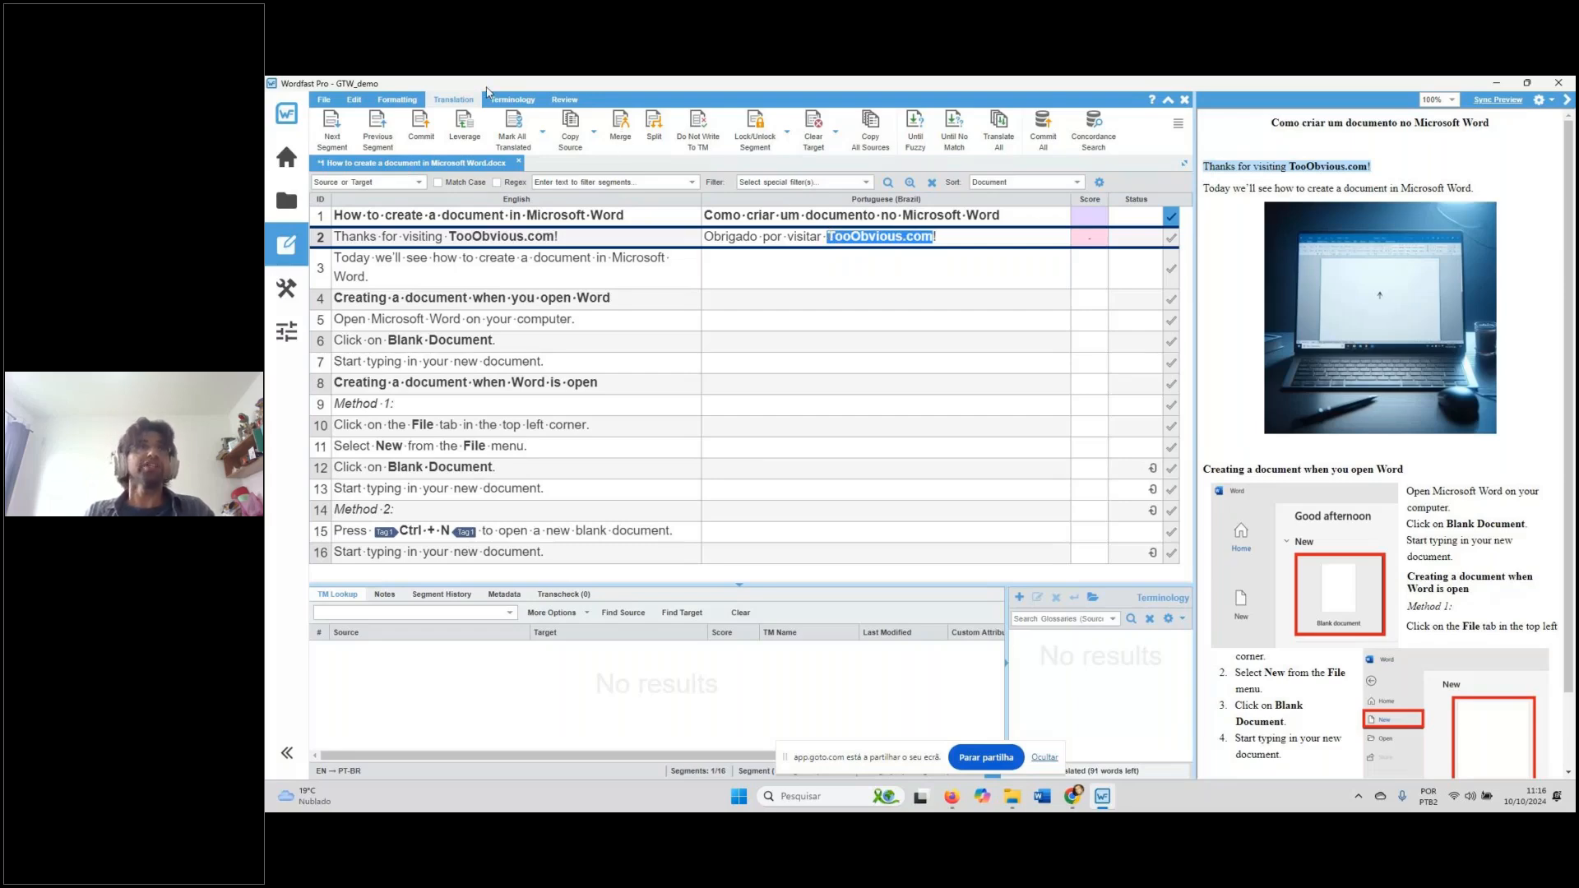
left_click(397, 99)
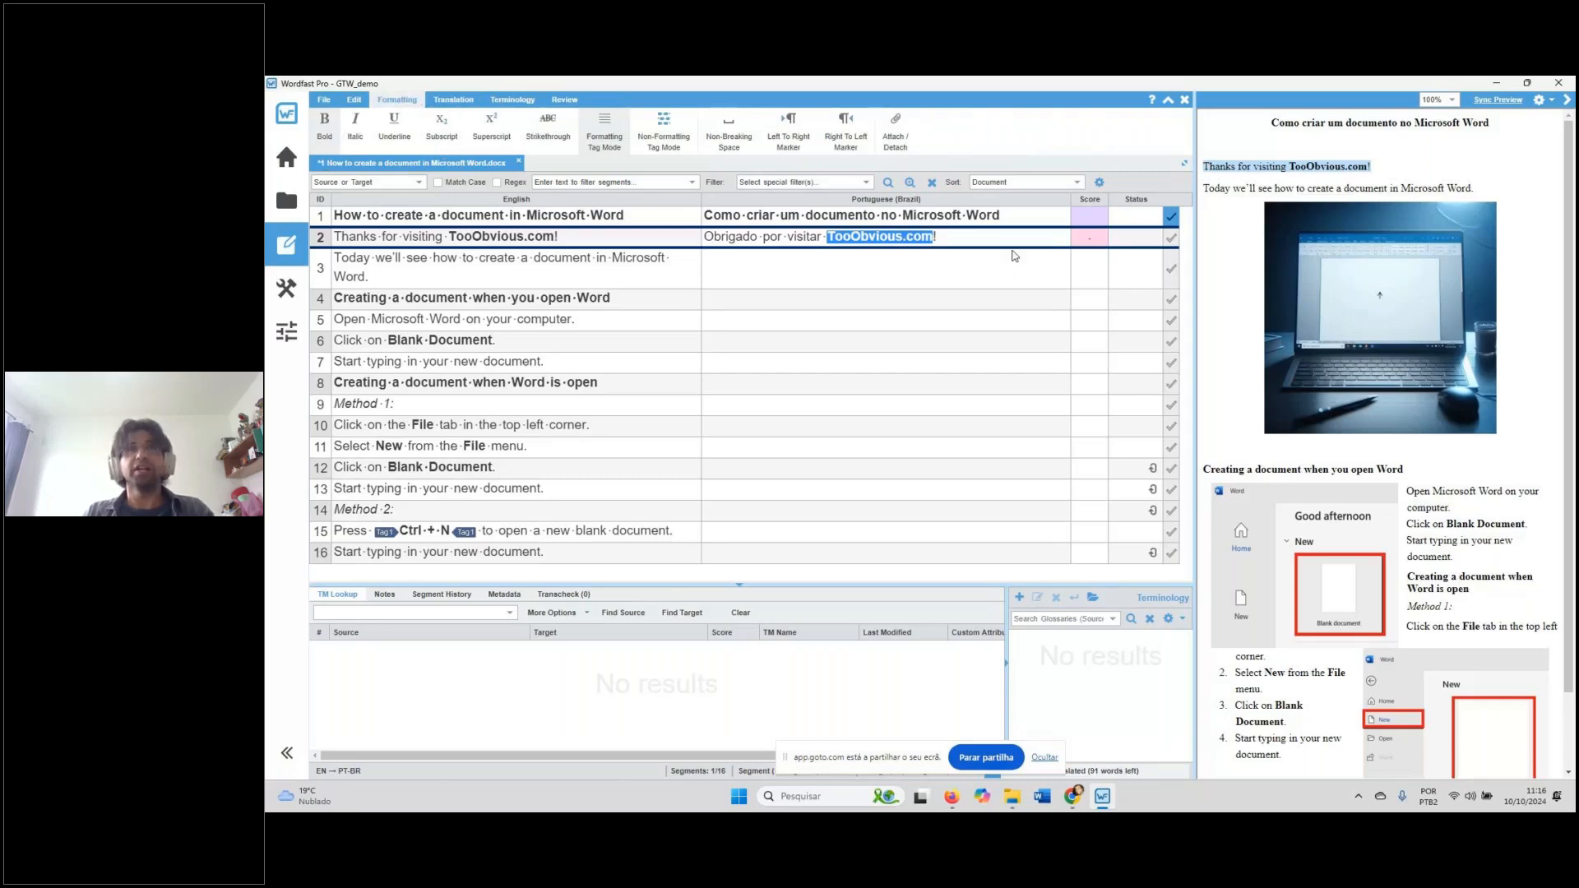
Apply bold to TooObvious.com in the segment 2 translation and commit the segment
key("ctrl+b")
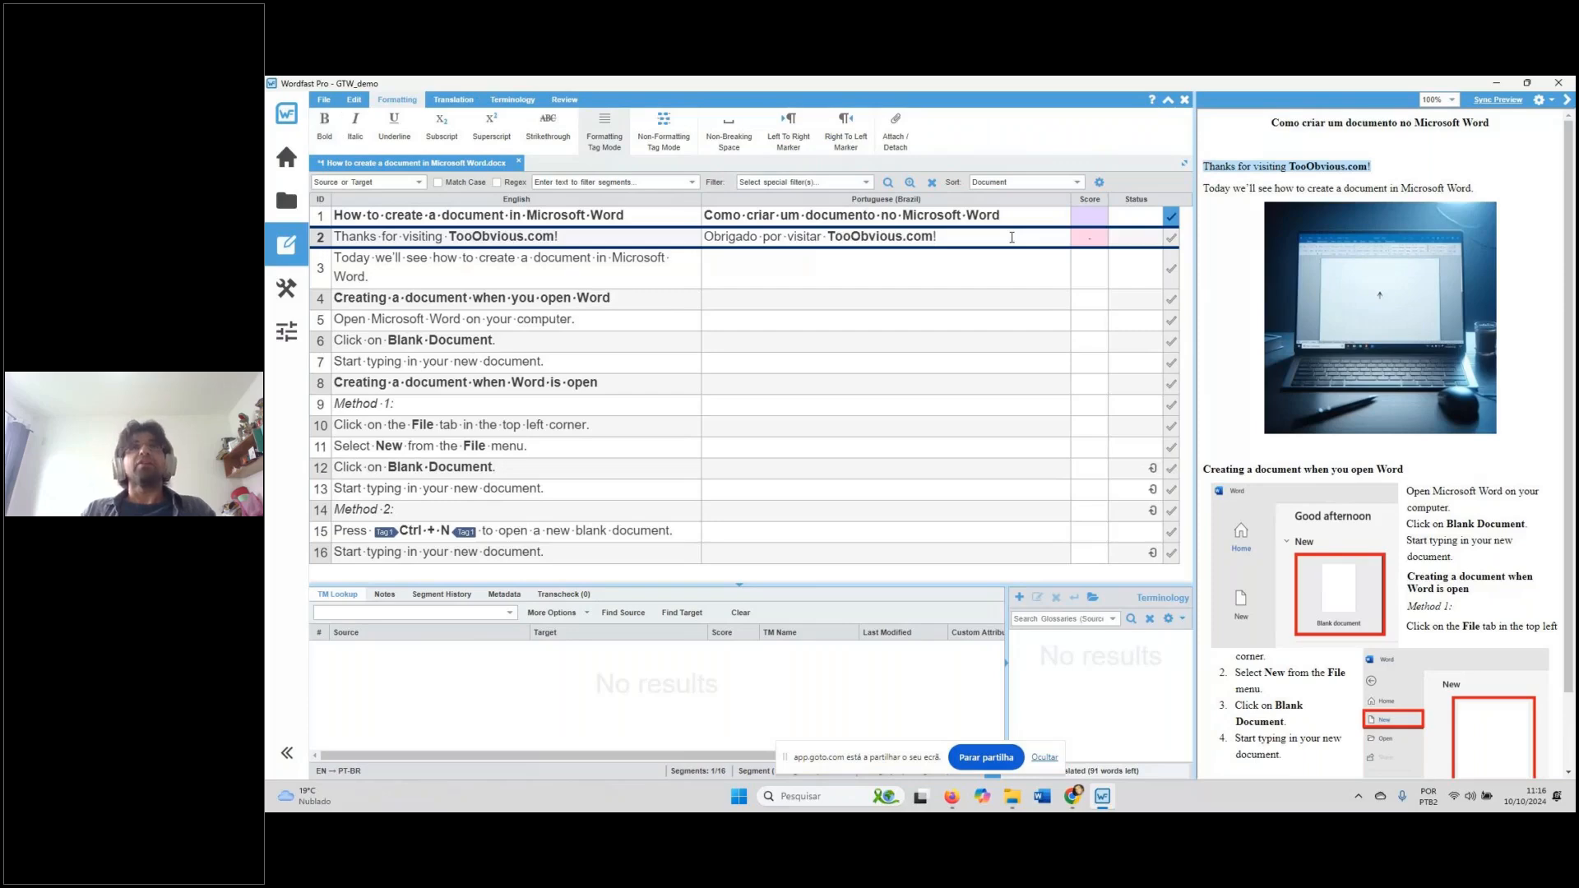
key("alt+Down")
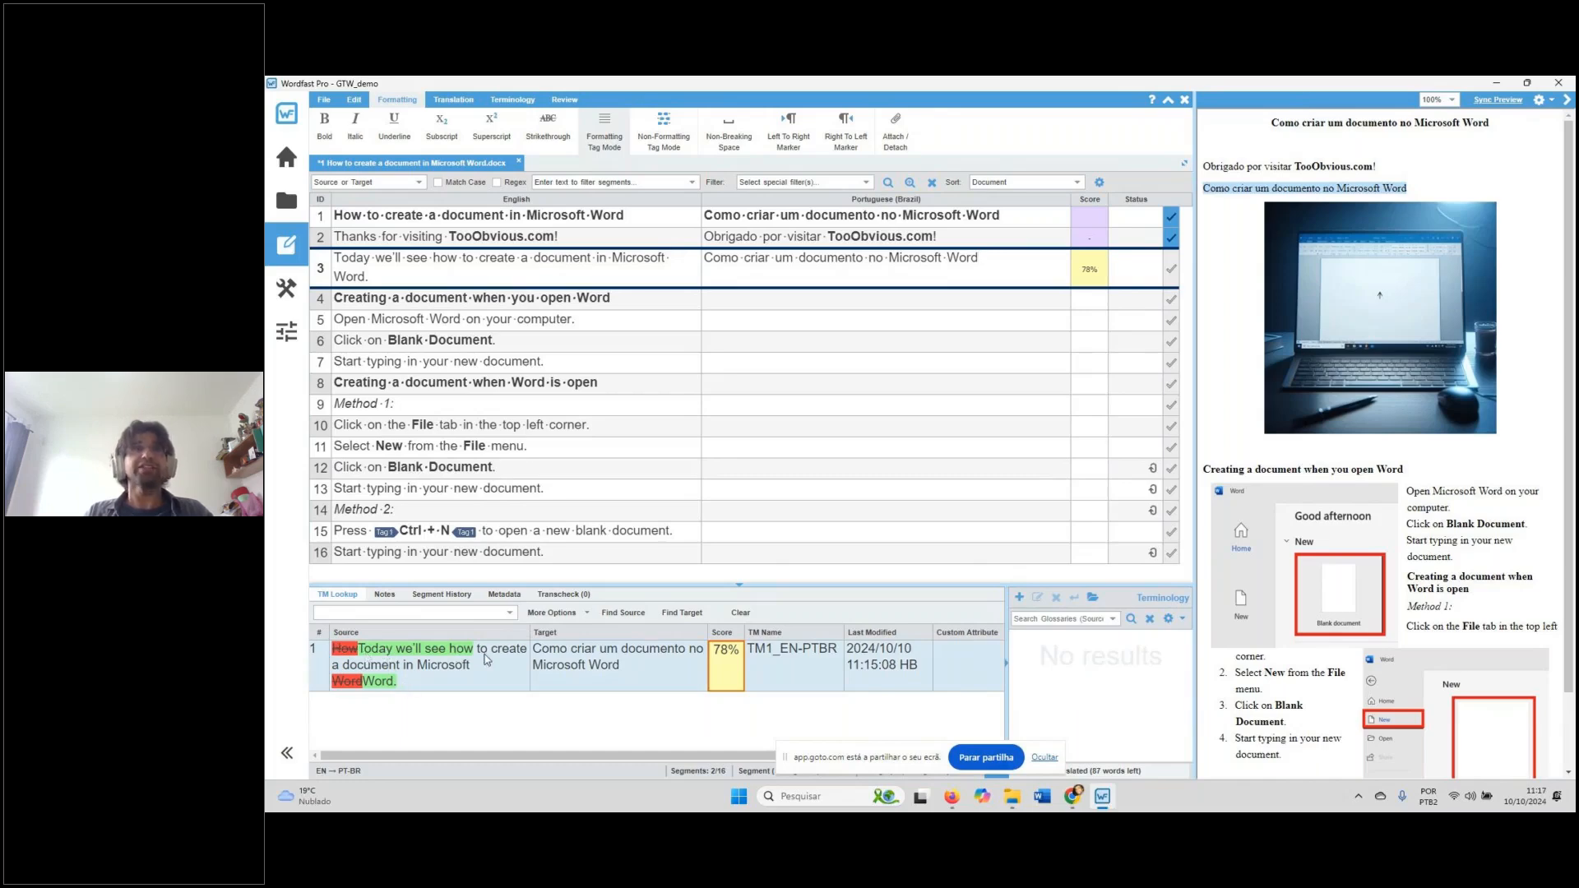
Adapt the fuzzy match in segment 3 to read "Hoje vamos ver como criar um documento no Microsoft Word."
left_click(705, 261)
type("Hoje")
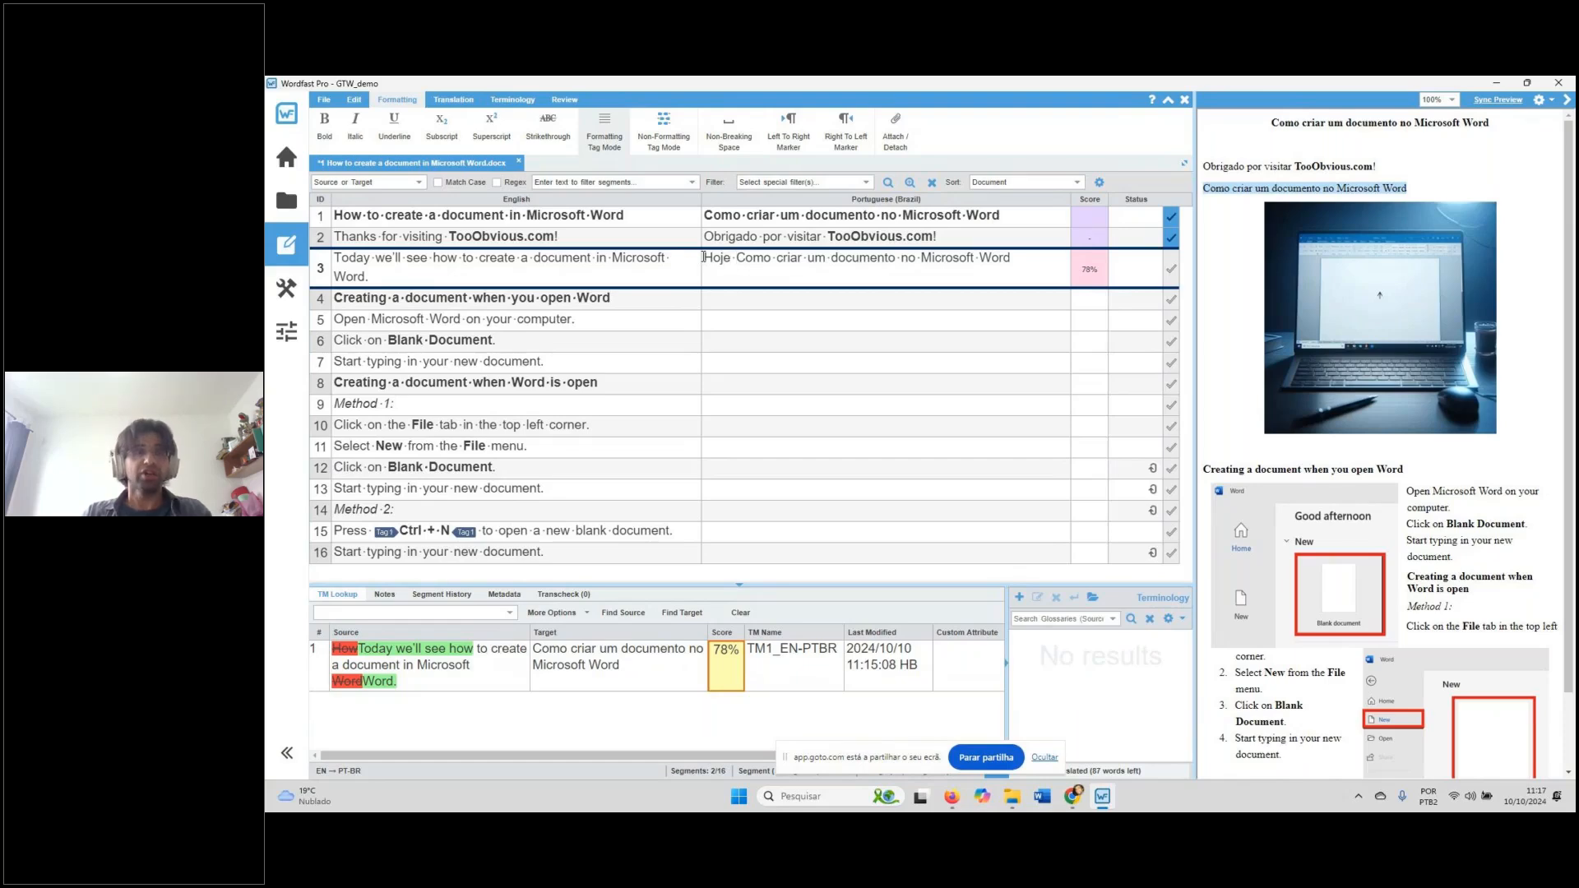
type("vam")
type("os ver c")
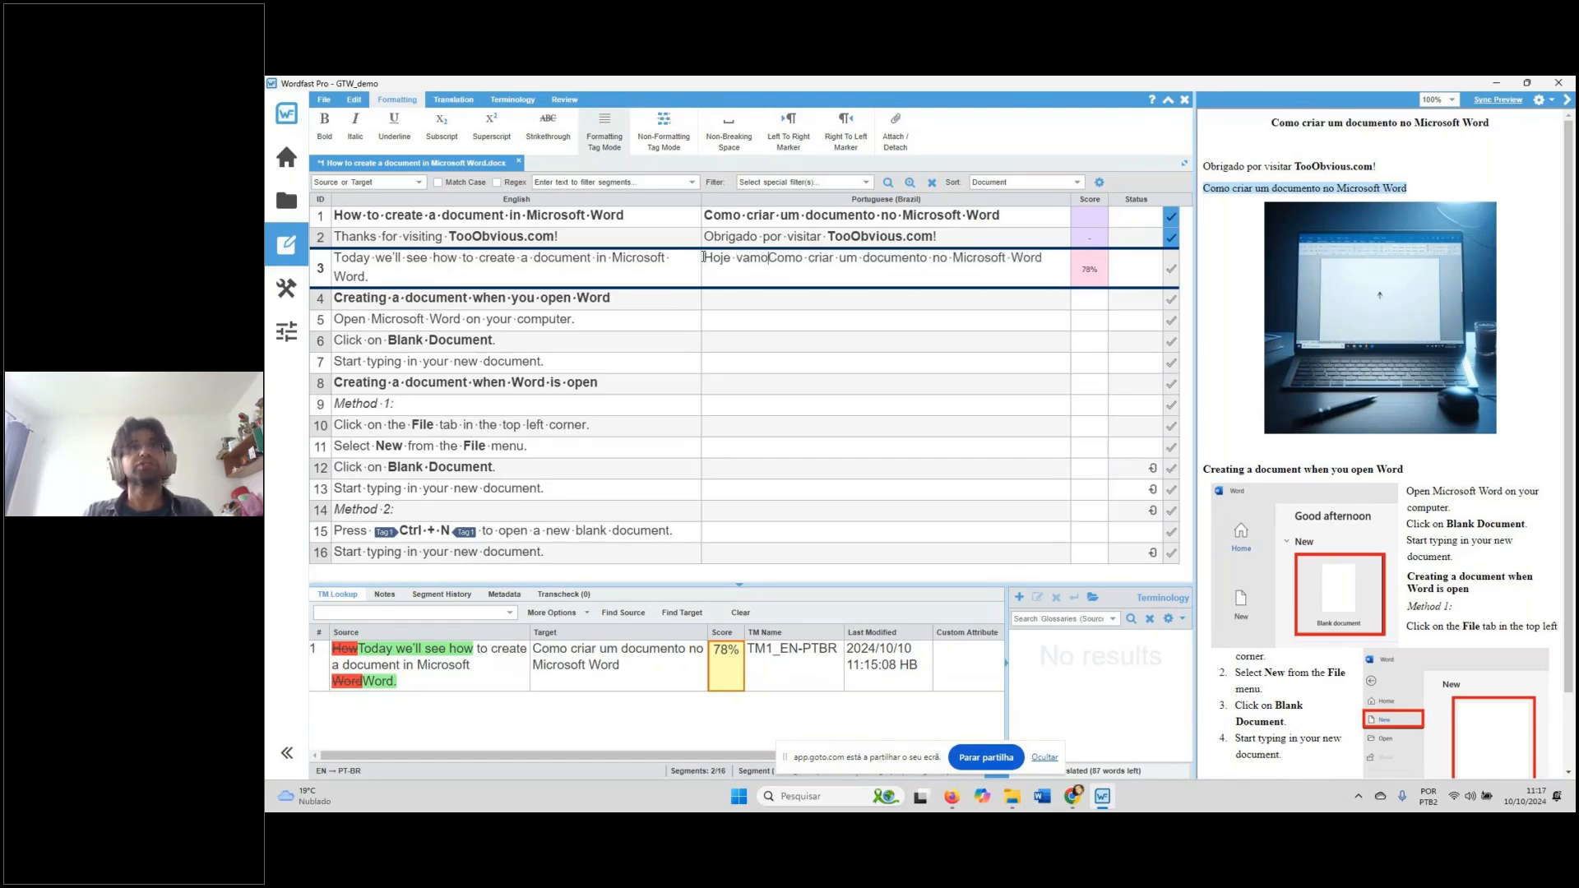
key("Delete")
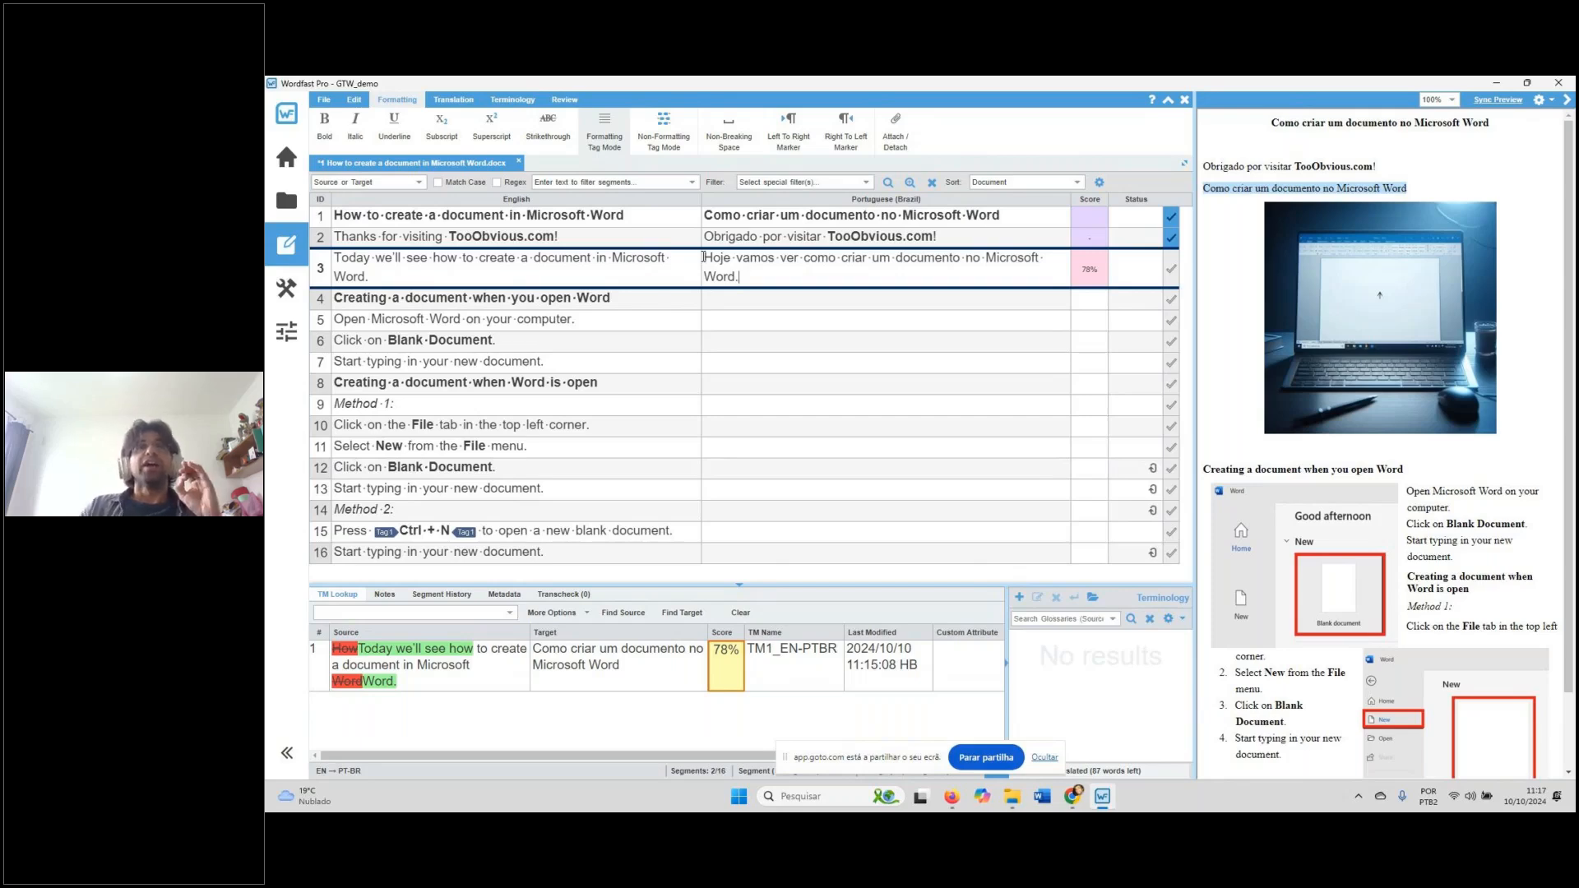
Add the term pair "document" / "documento" from segment 3 to the glossary Glo1_EN-PTBR, and commit the segment
double_click(576, 262)
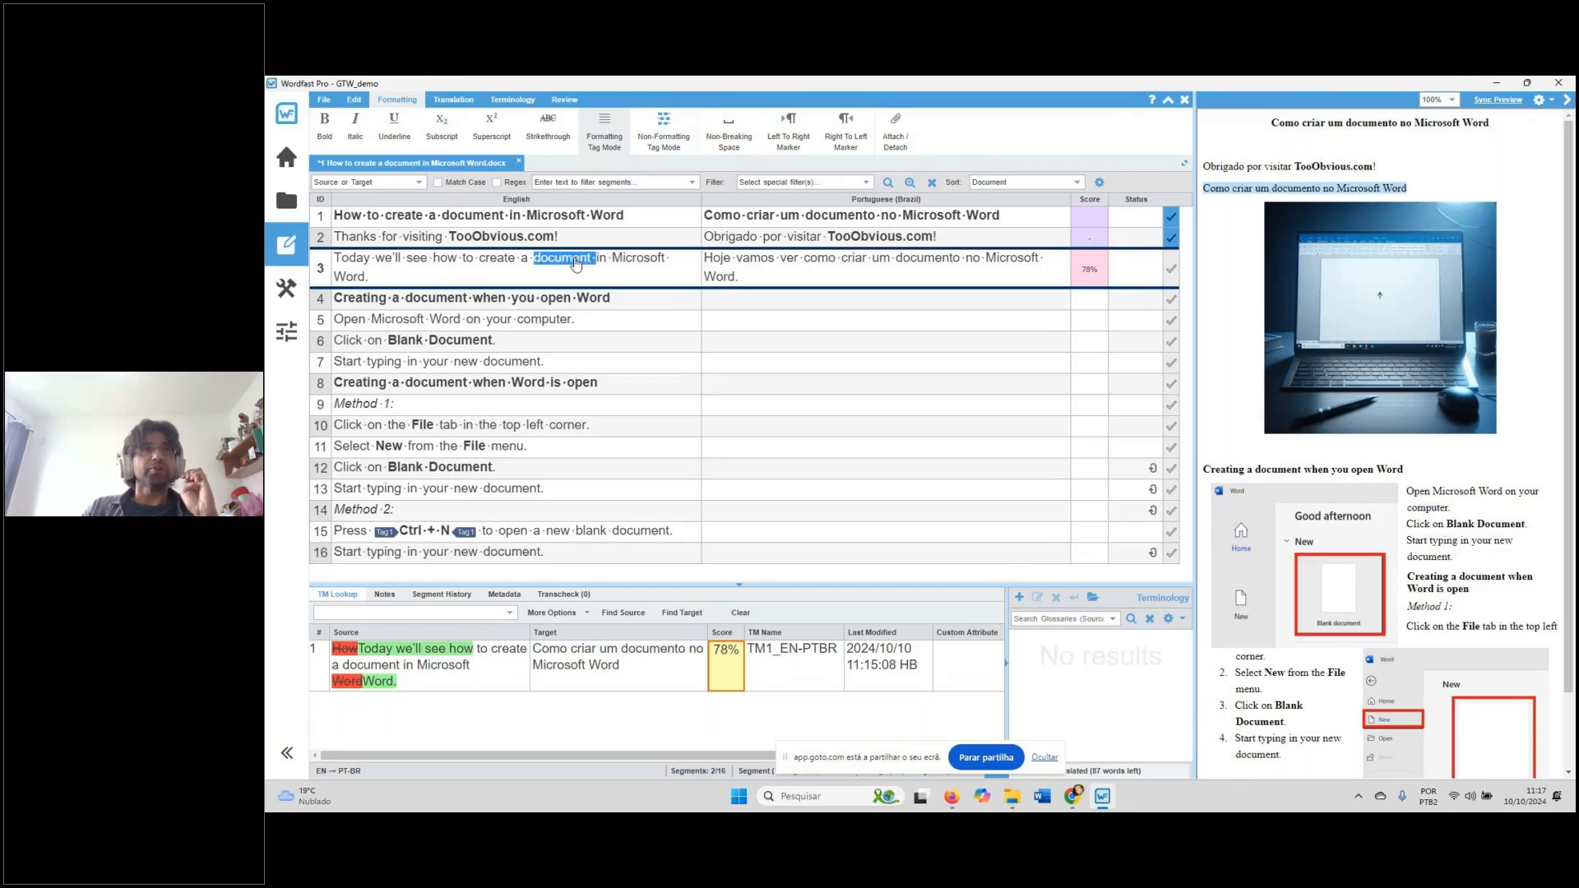
double_click(930, 272)
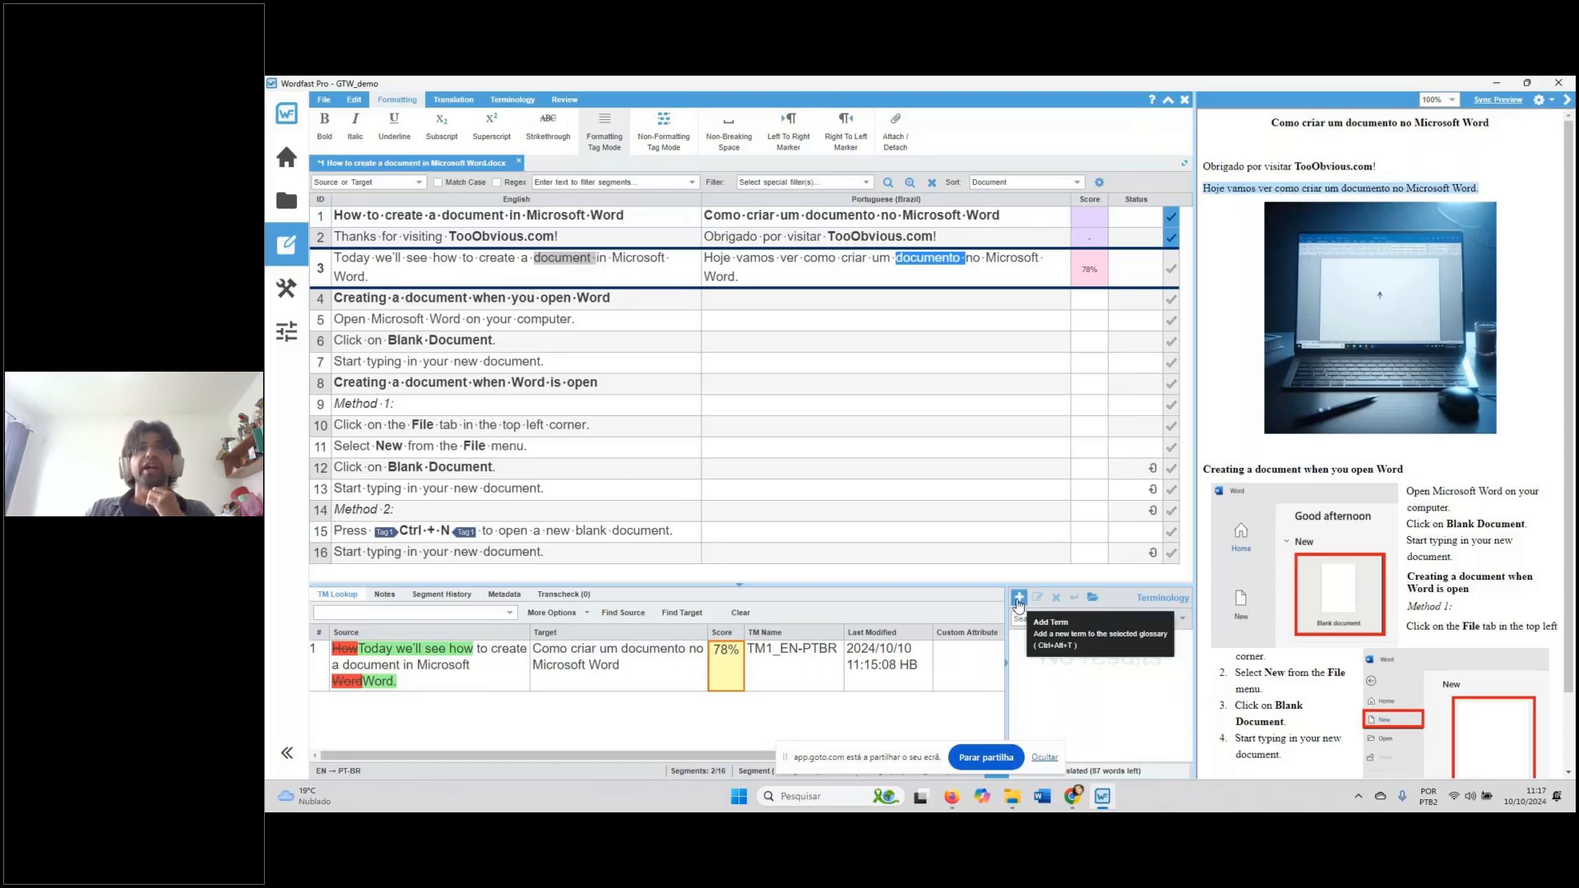
left_click(1018, 599)
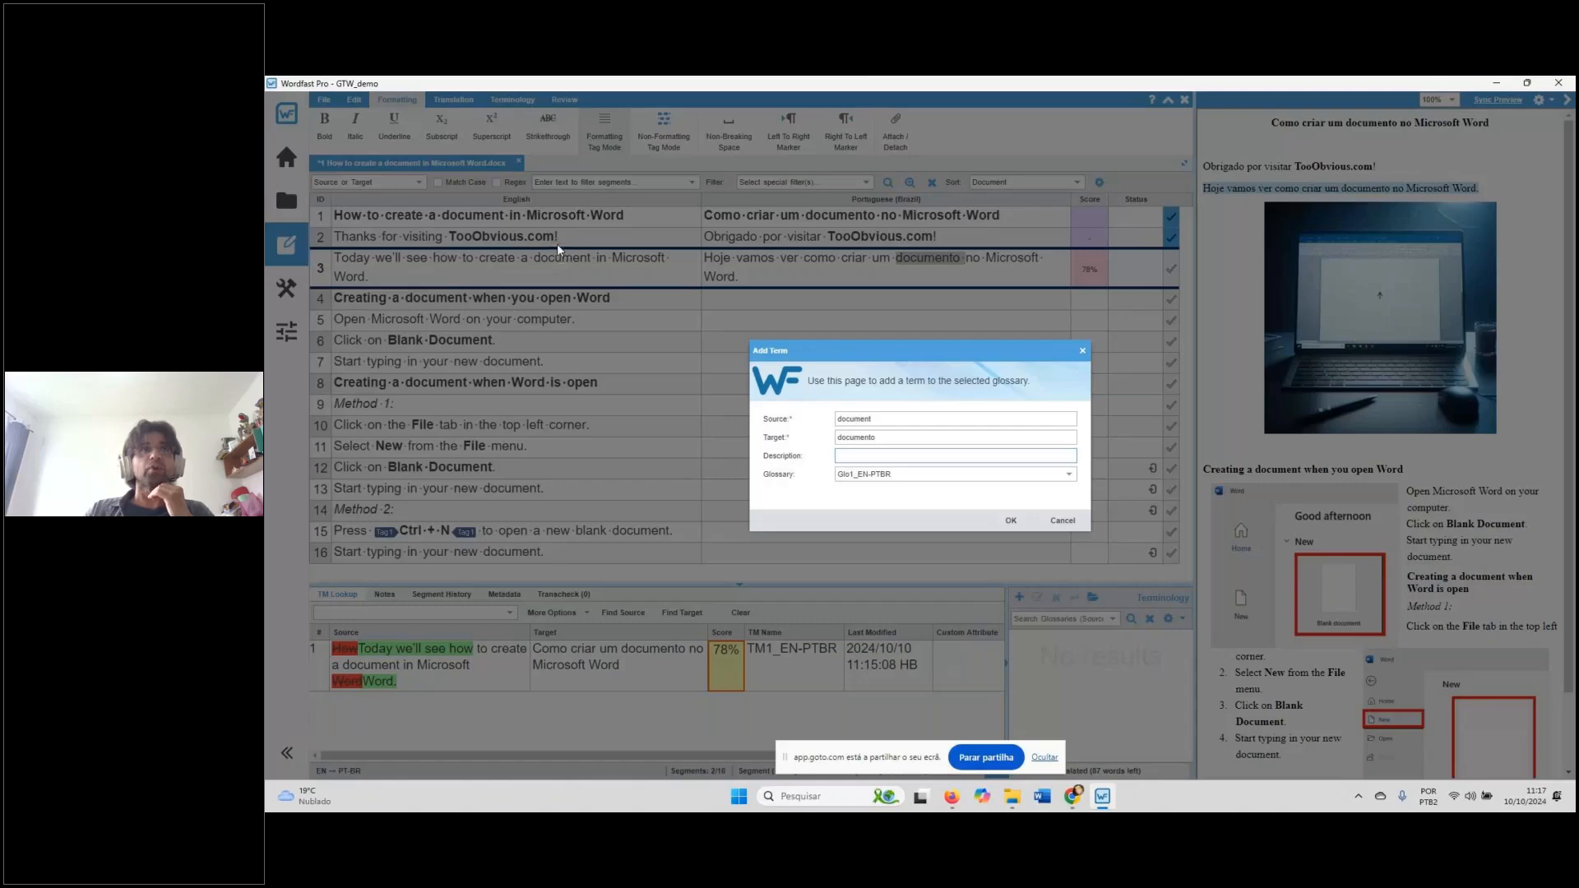
key("Return")
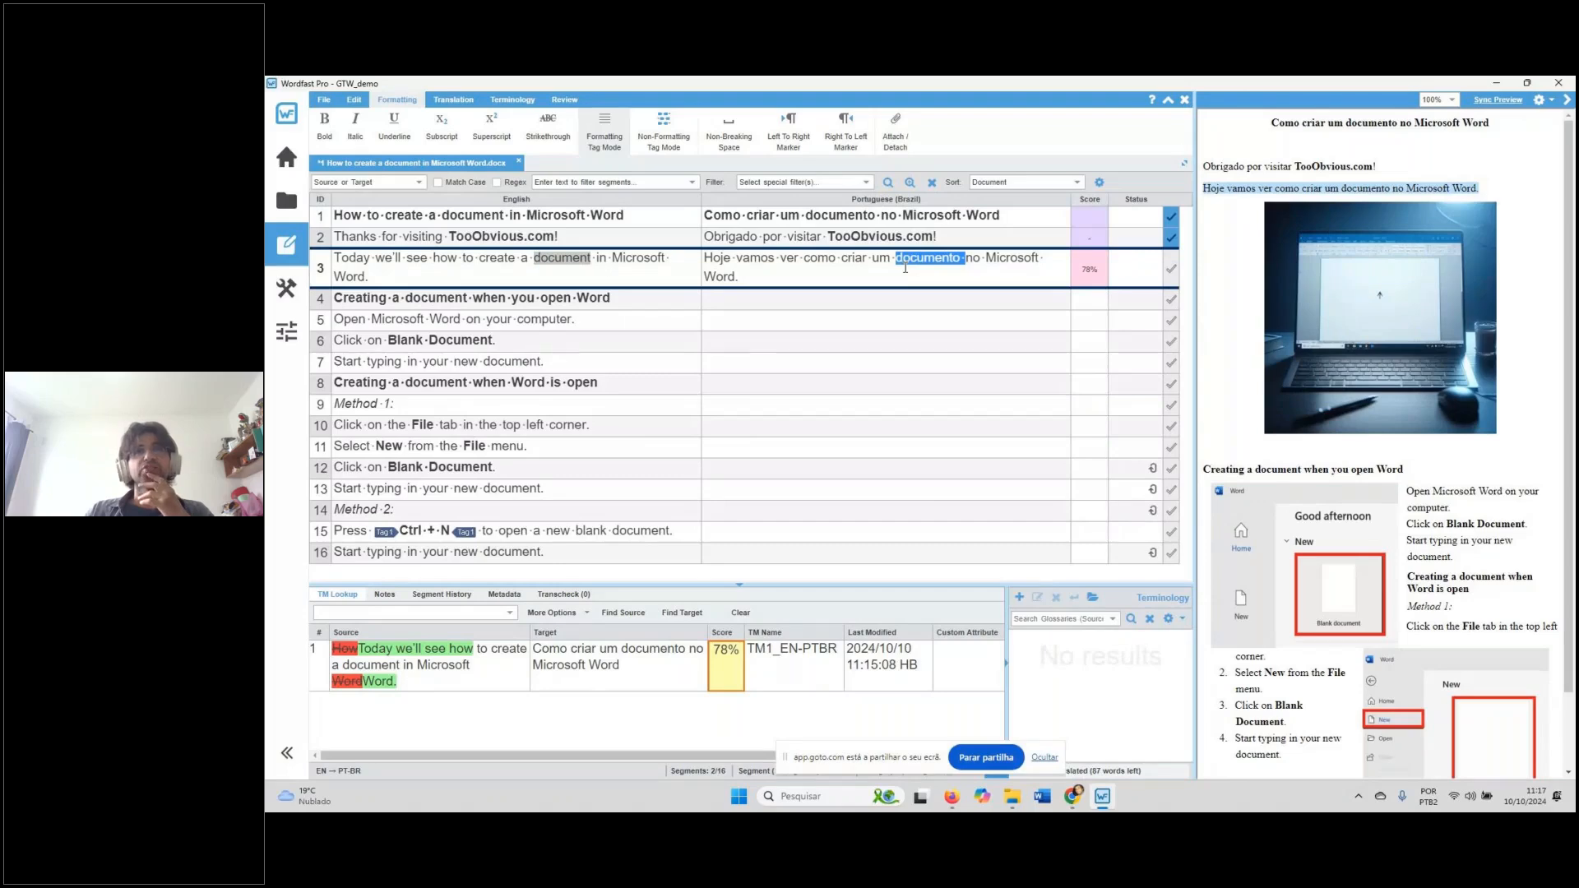
left_click(1019, 597)
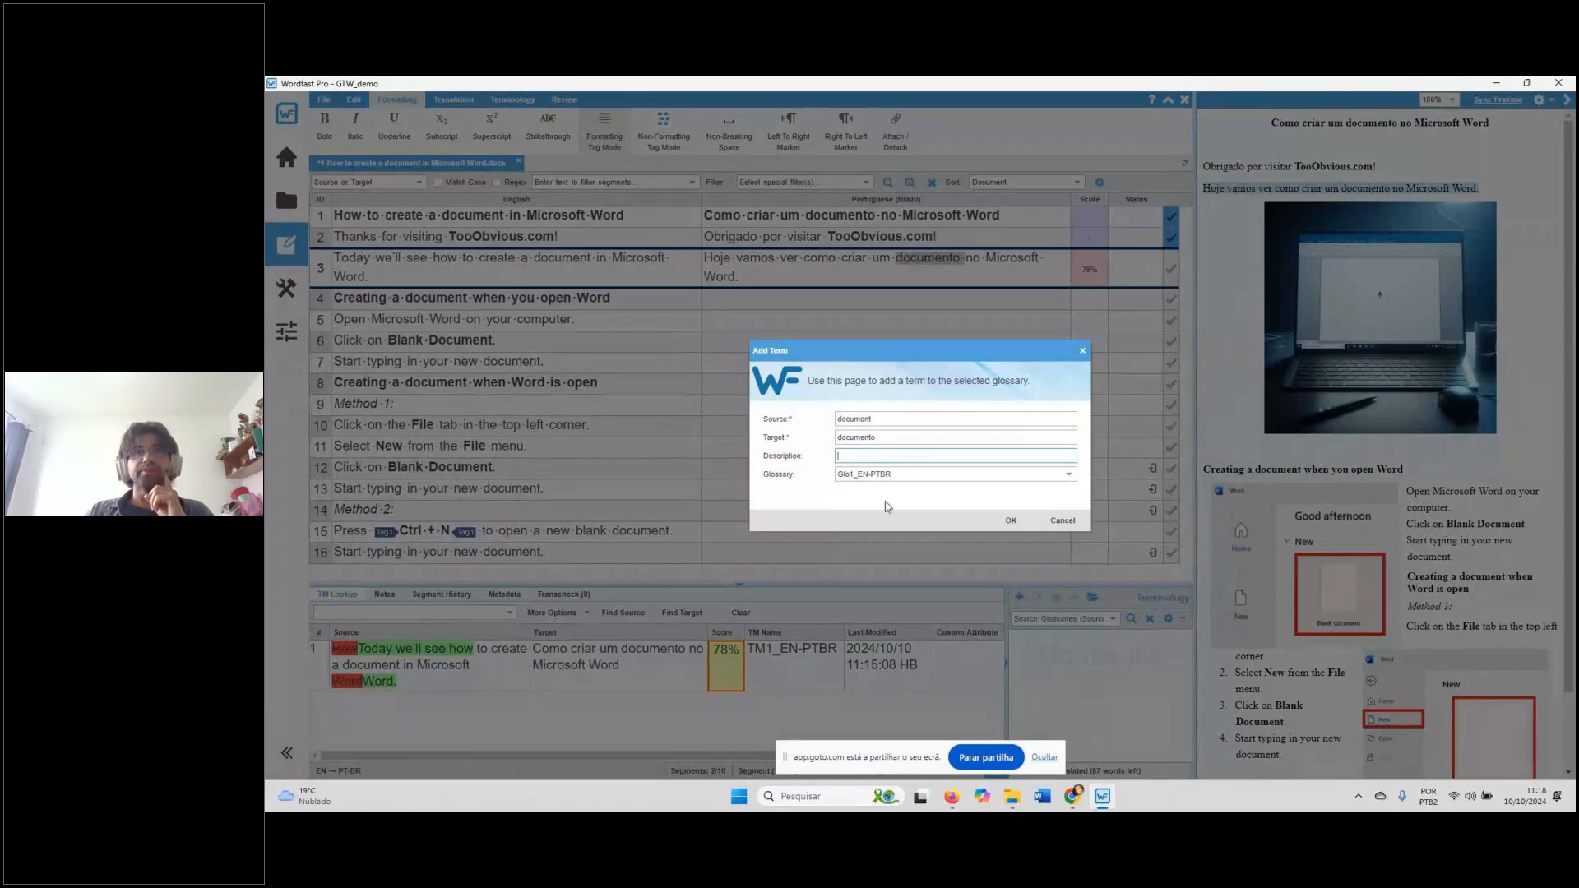
left_click(1011, 522)
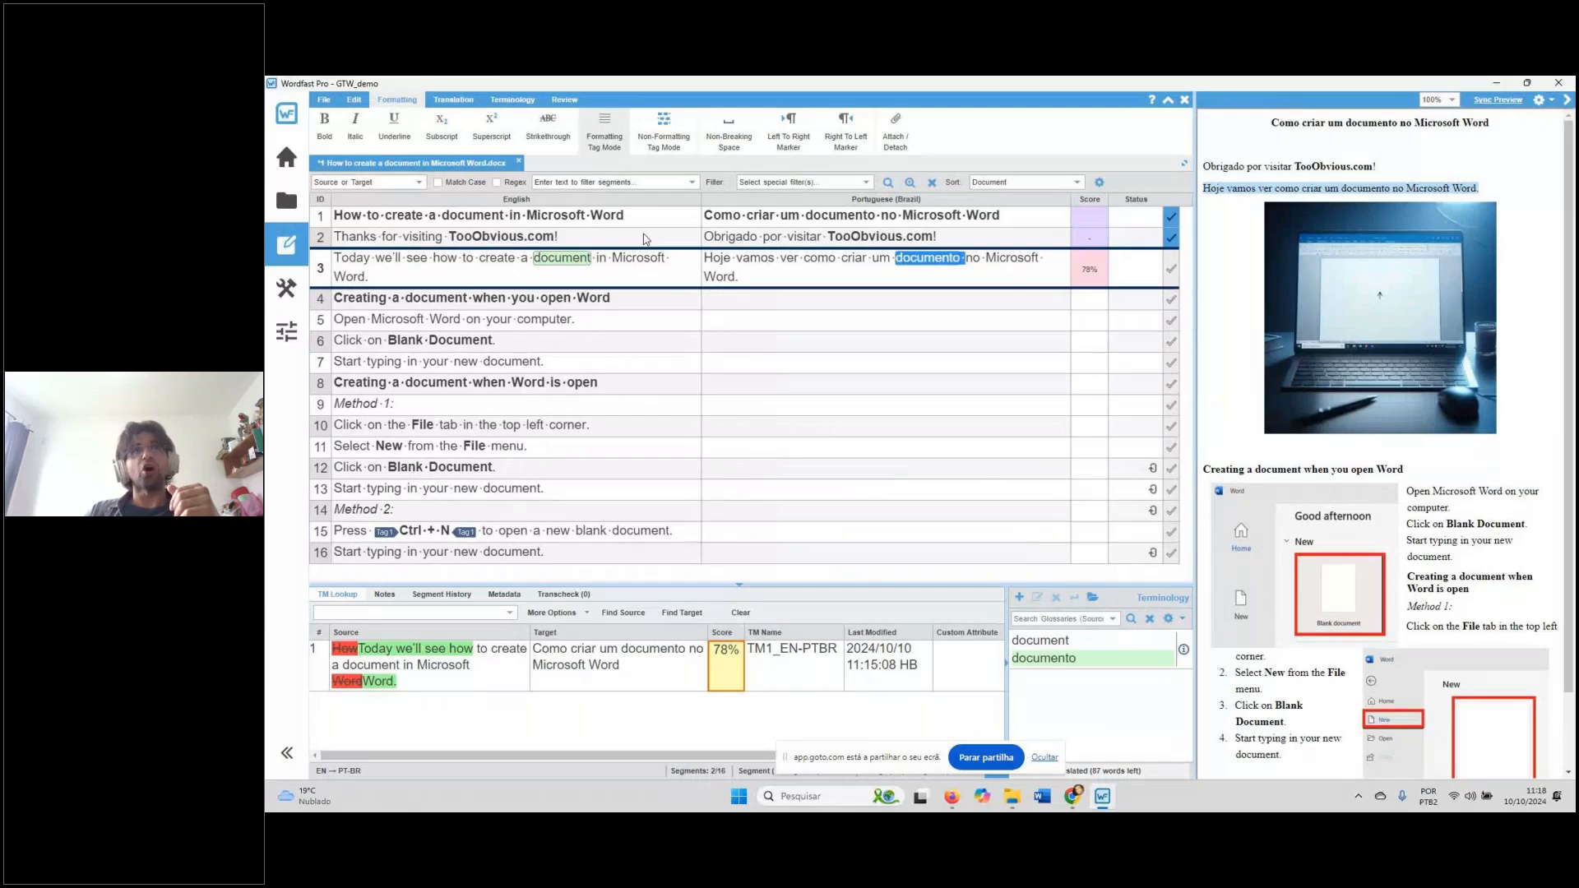
left_click(824, 269)
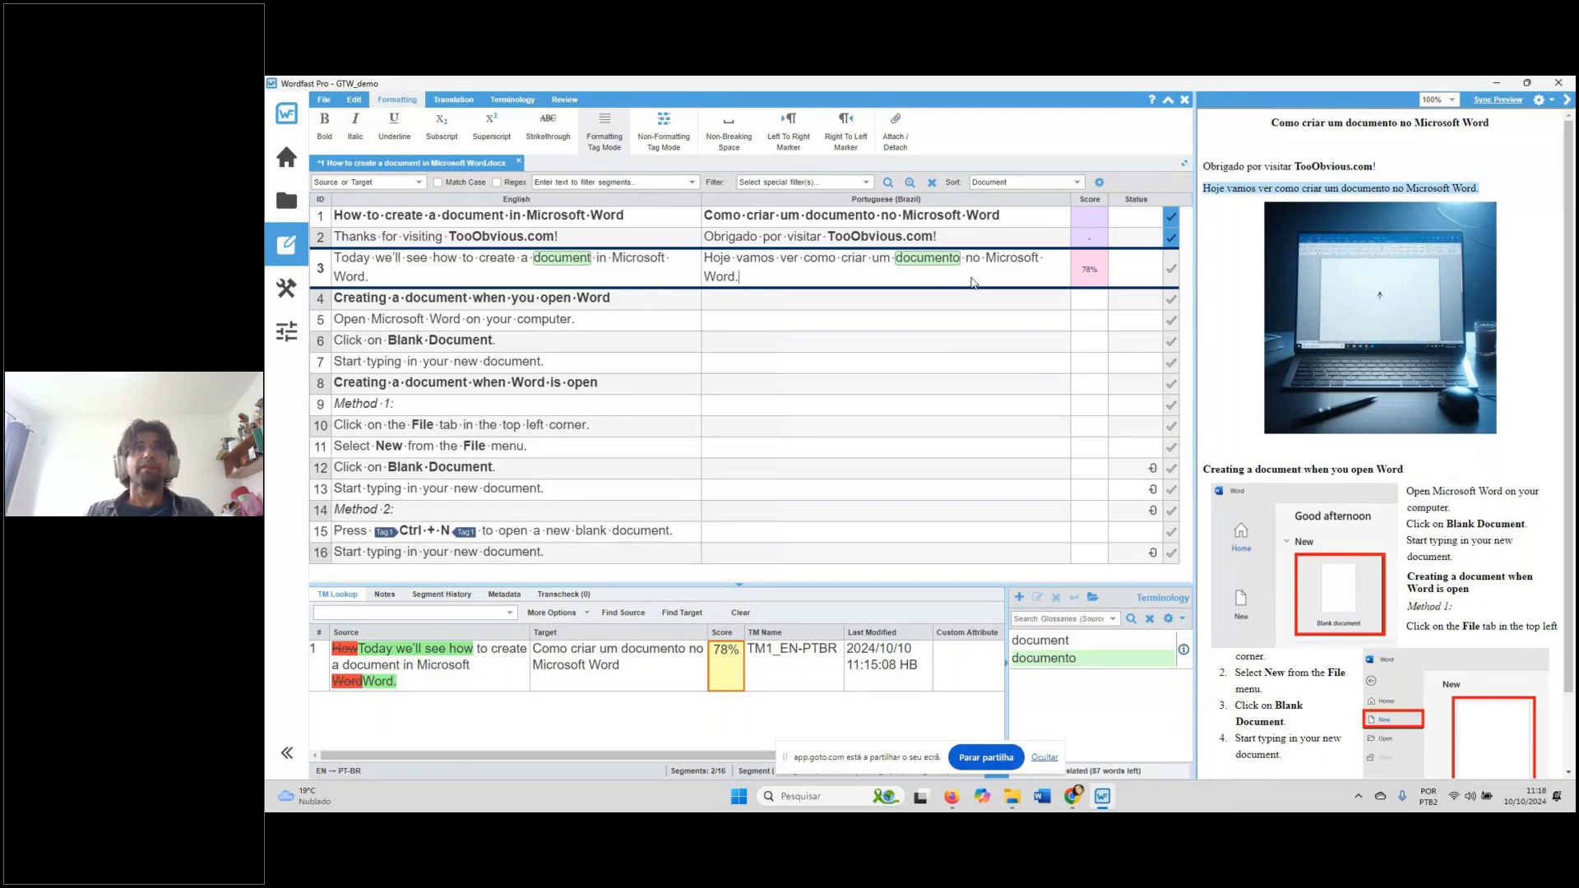
key("alt+Down")
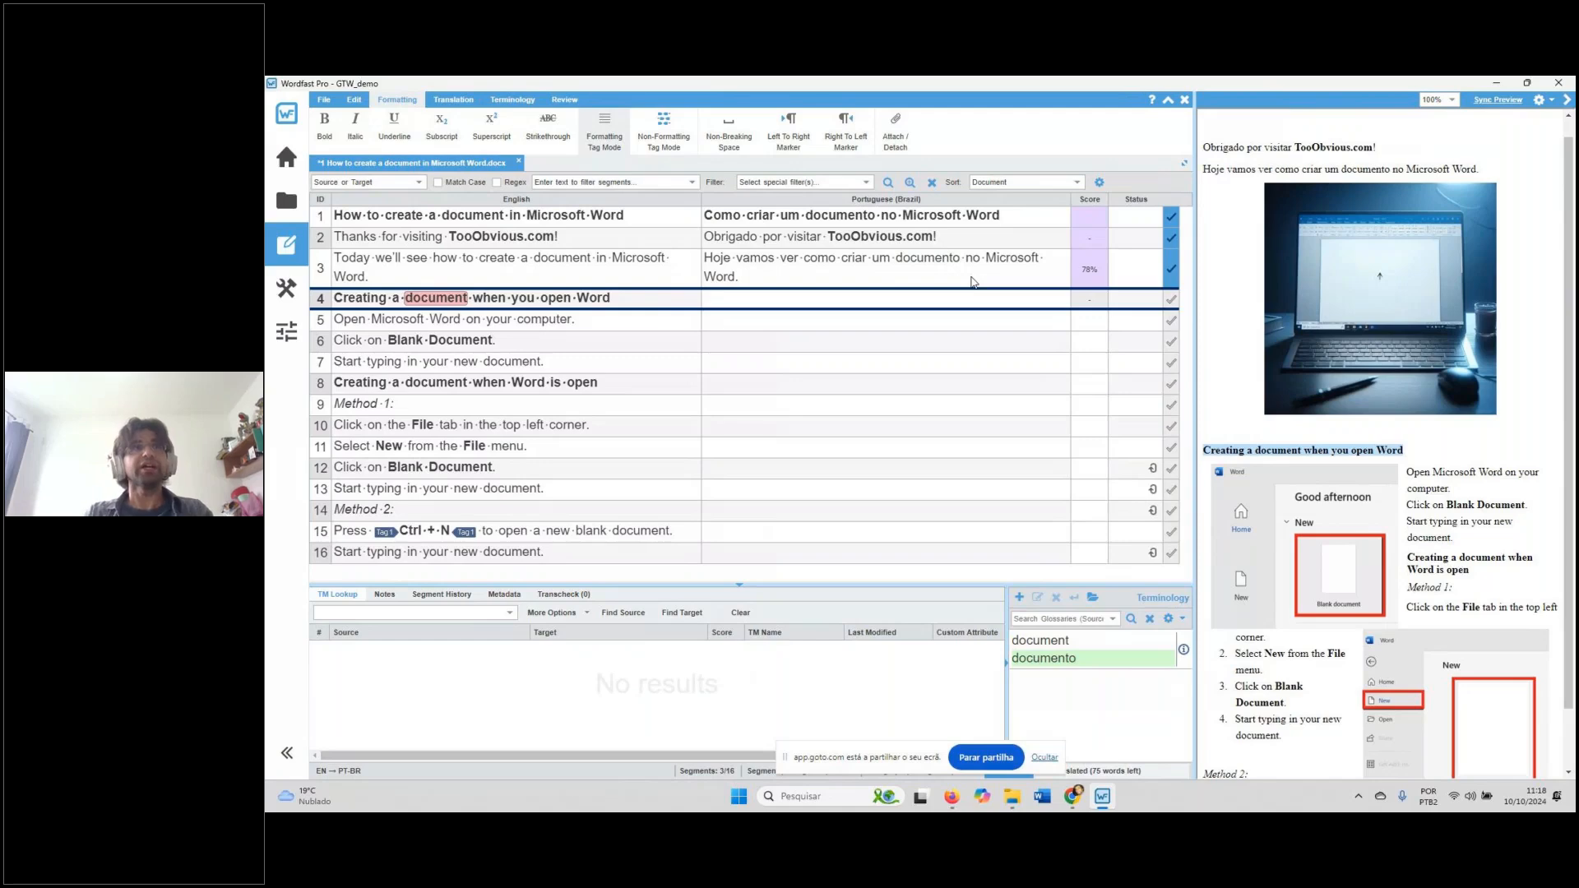
Translate segment 4 as "Criando um documento ao abrir o Word", completing "documento" and "Word" from the auto-suggestions, and commit it
type("Cra")
key("BackSpace")
type("iando ")
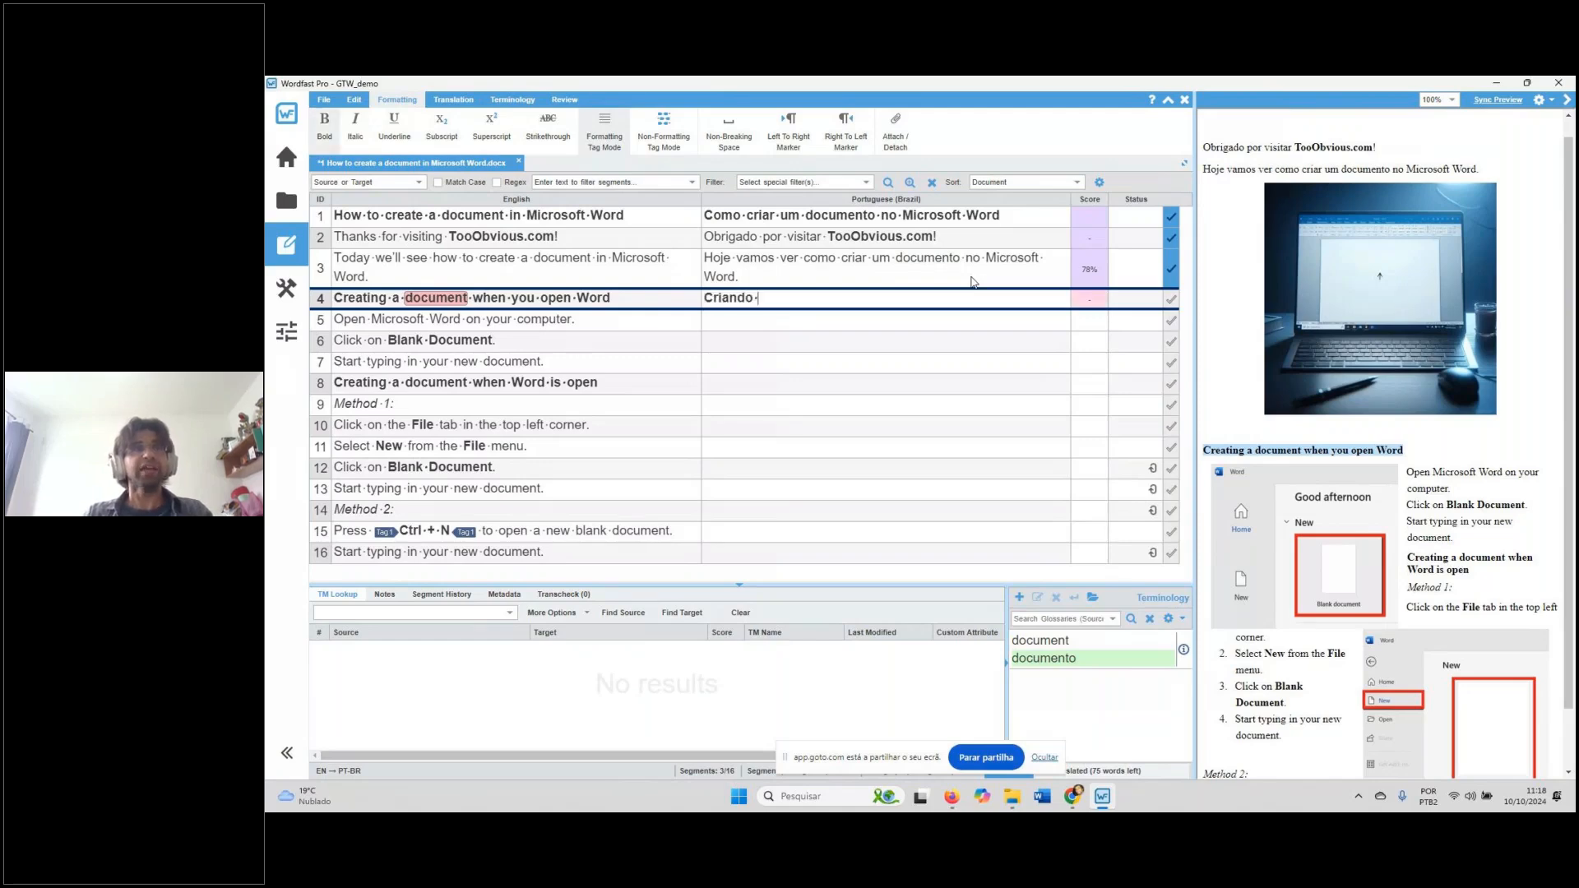
type("um")
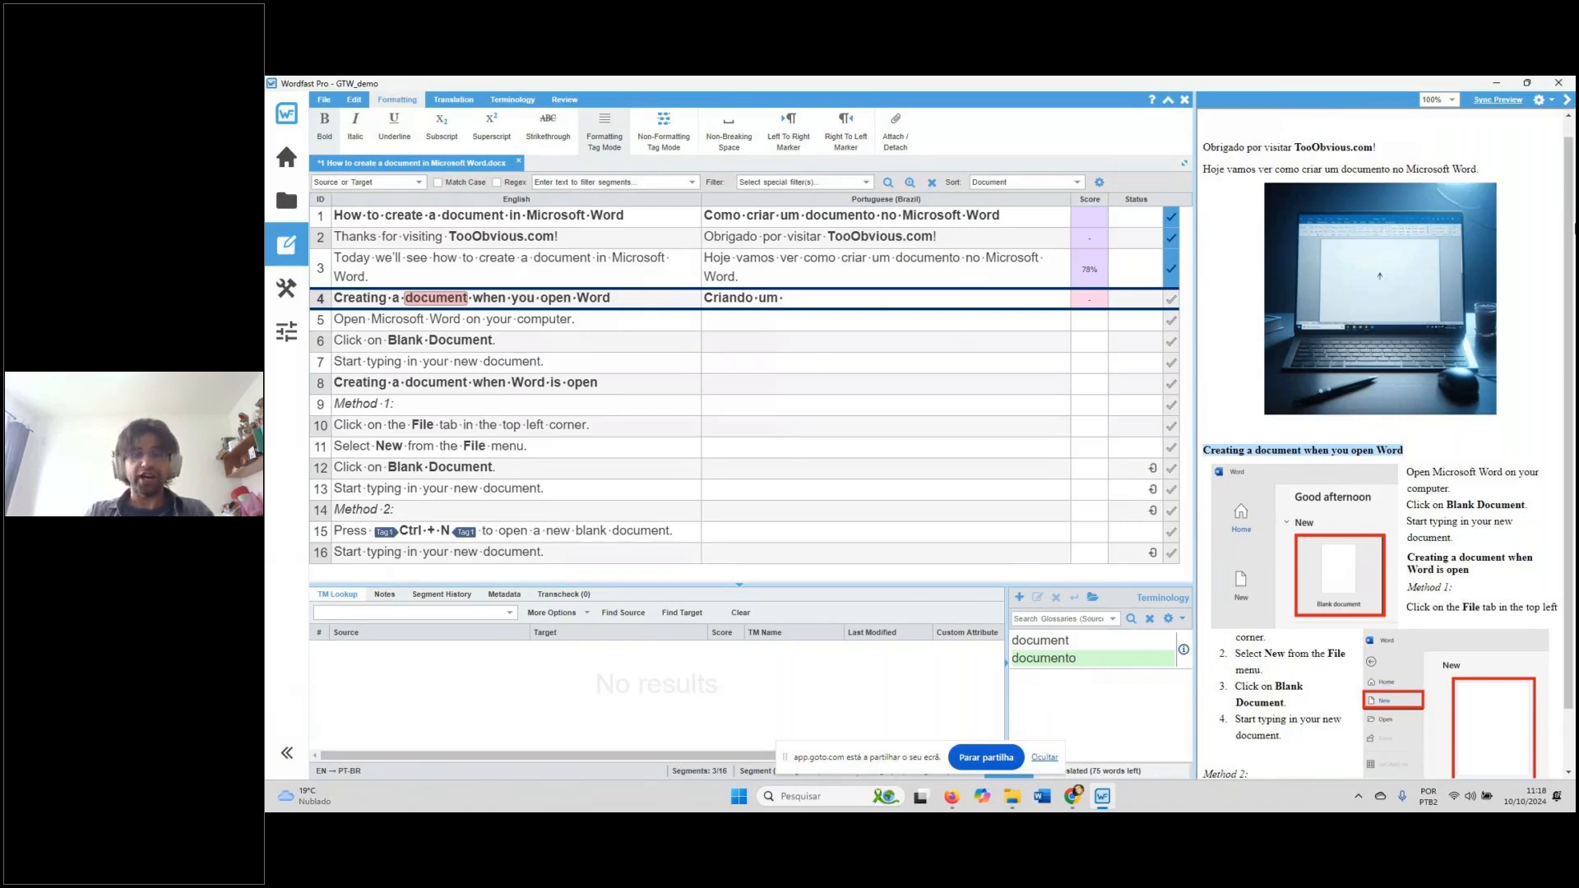
type("doc")
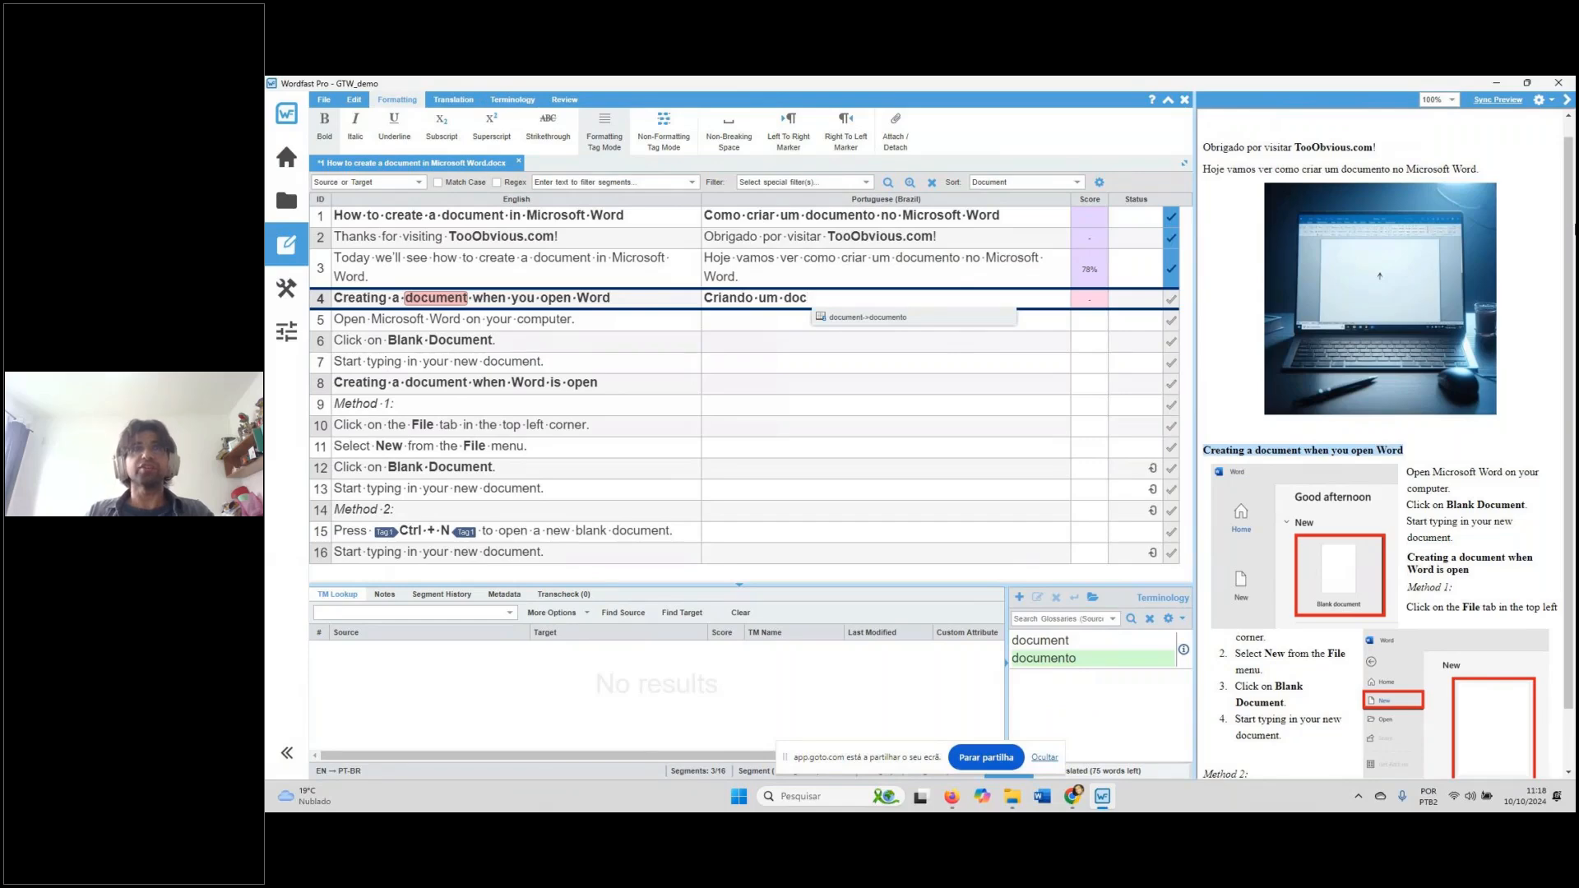
key("Return")
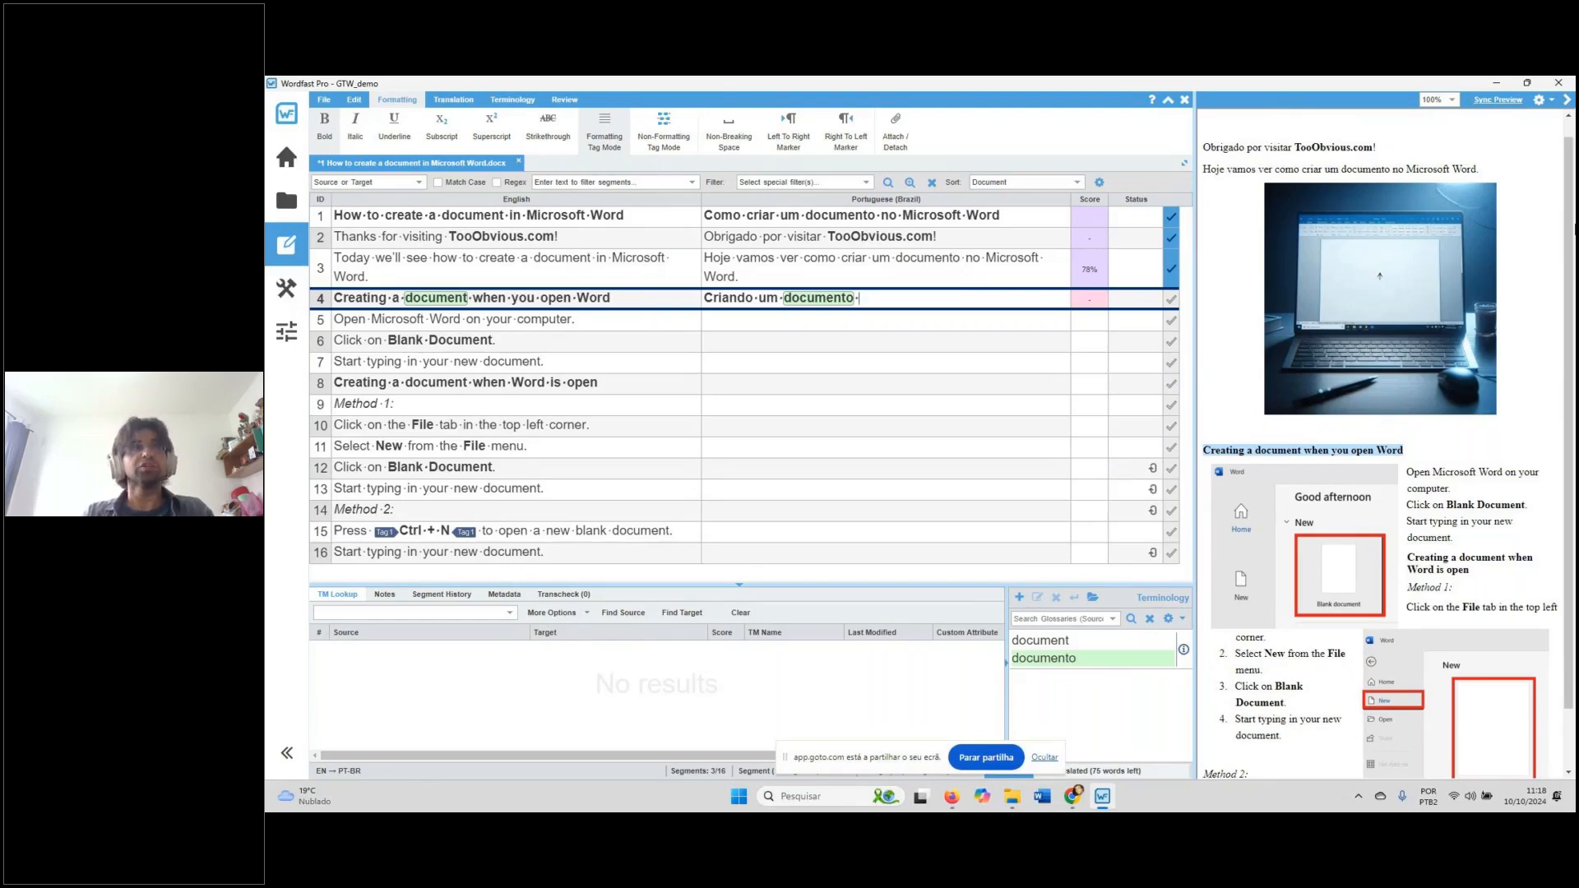
type("quando você")
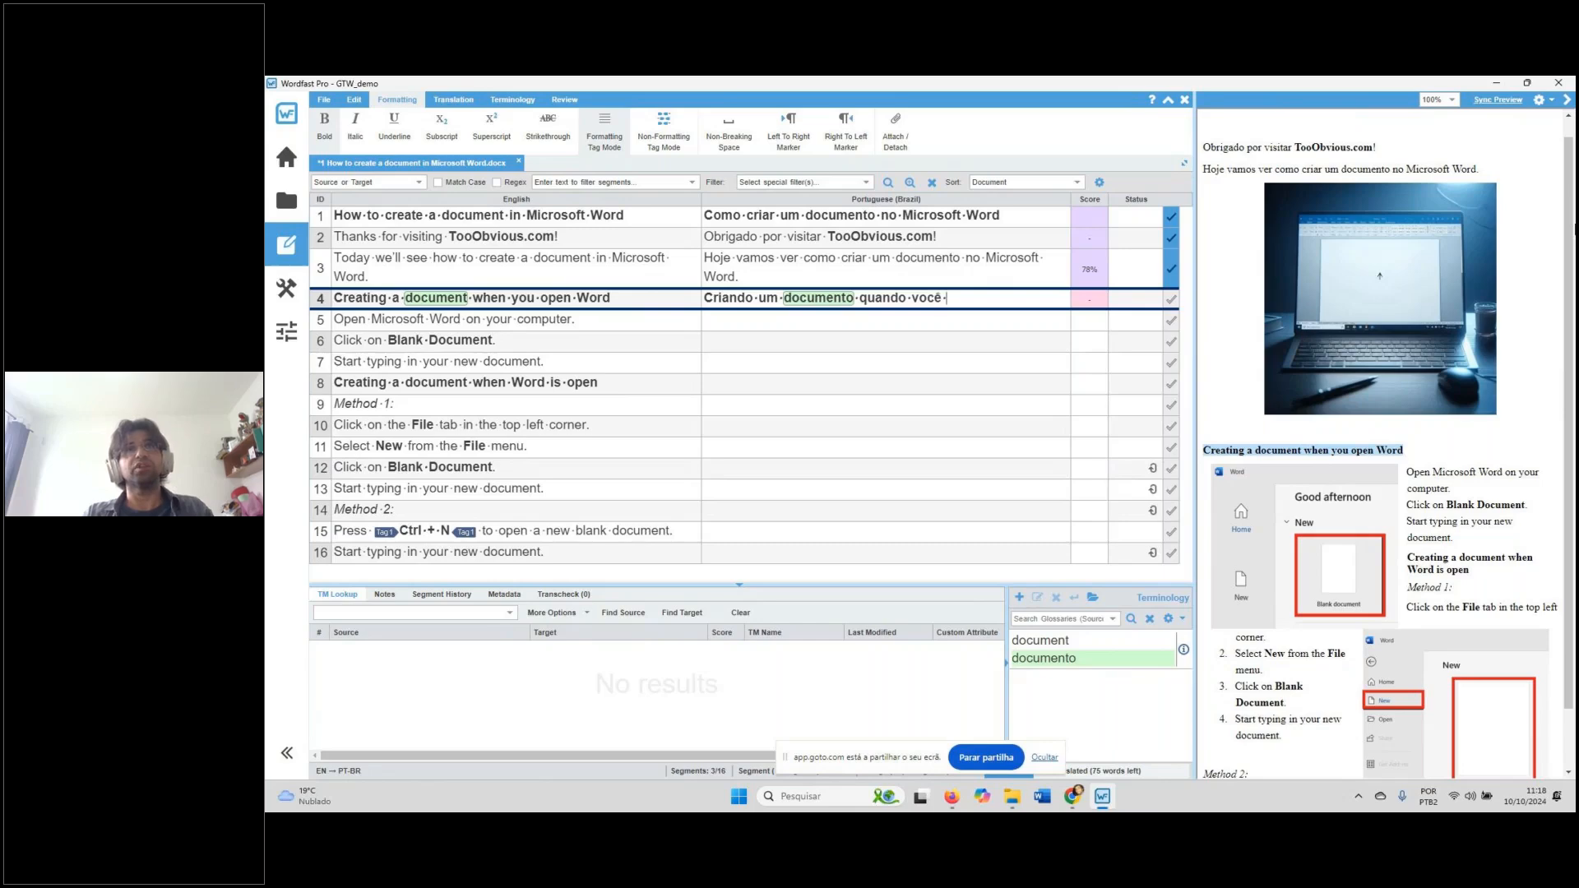
key("ctrl+BackSpace")
key("ctrl+BackSpace")
type("ao abrir")
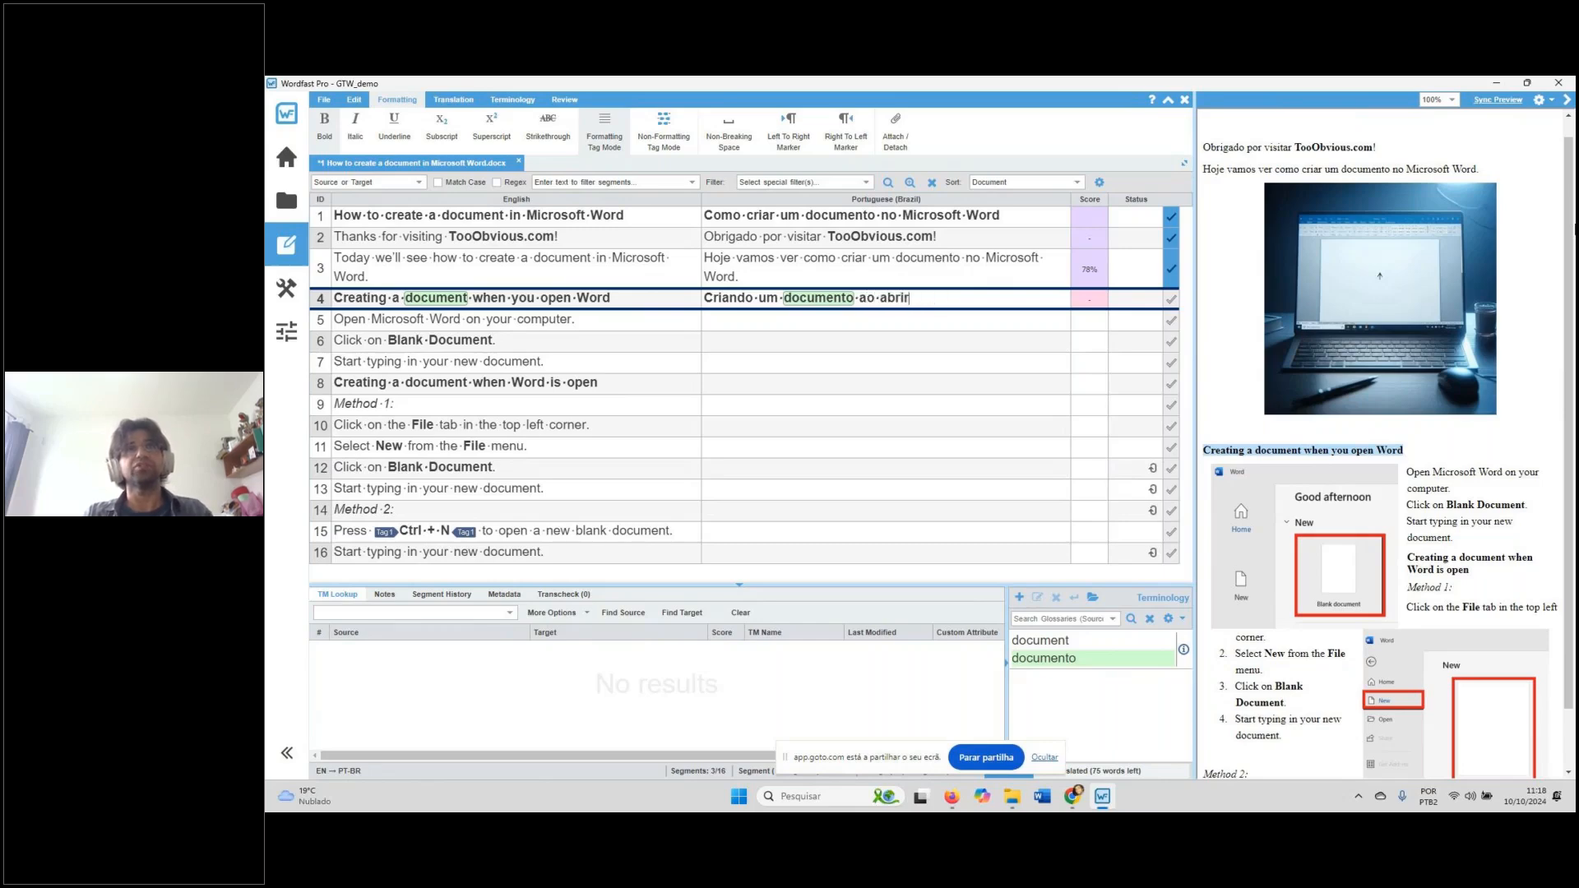
type(" o W")
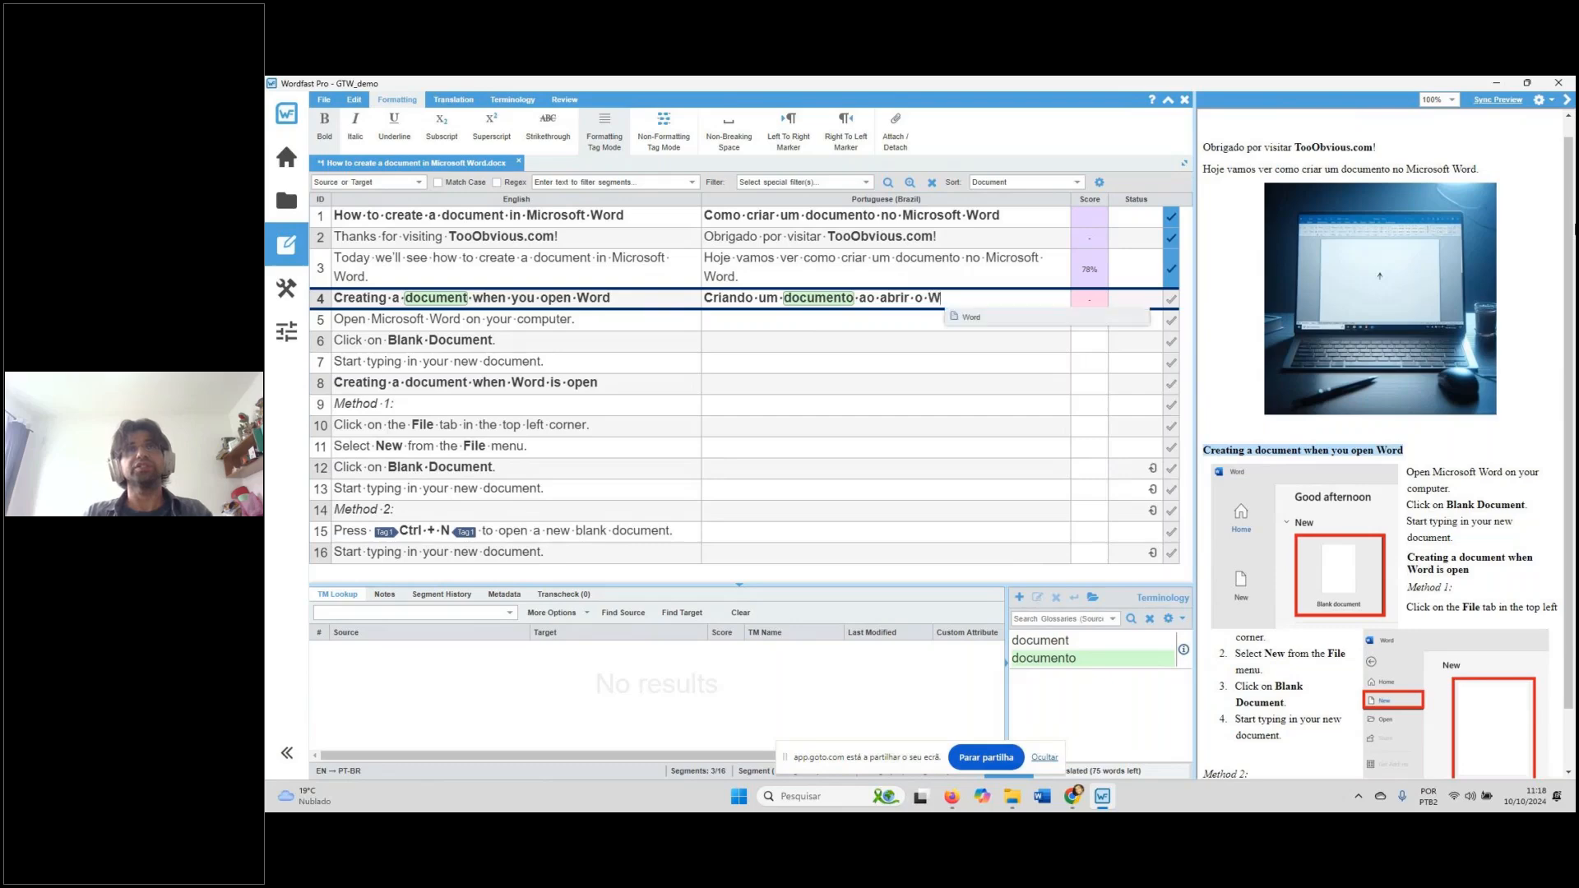
key("Return")
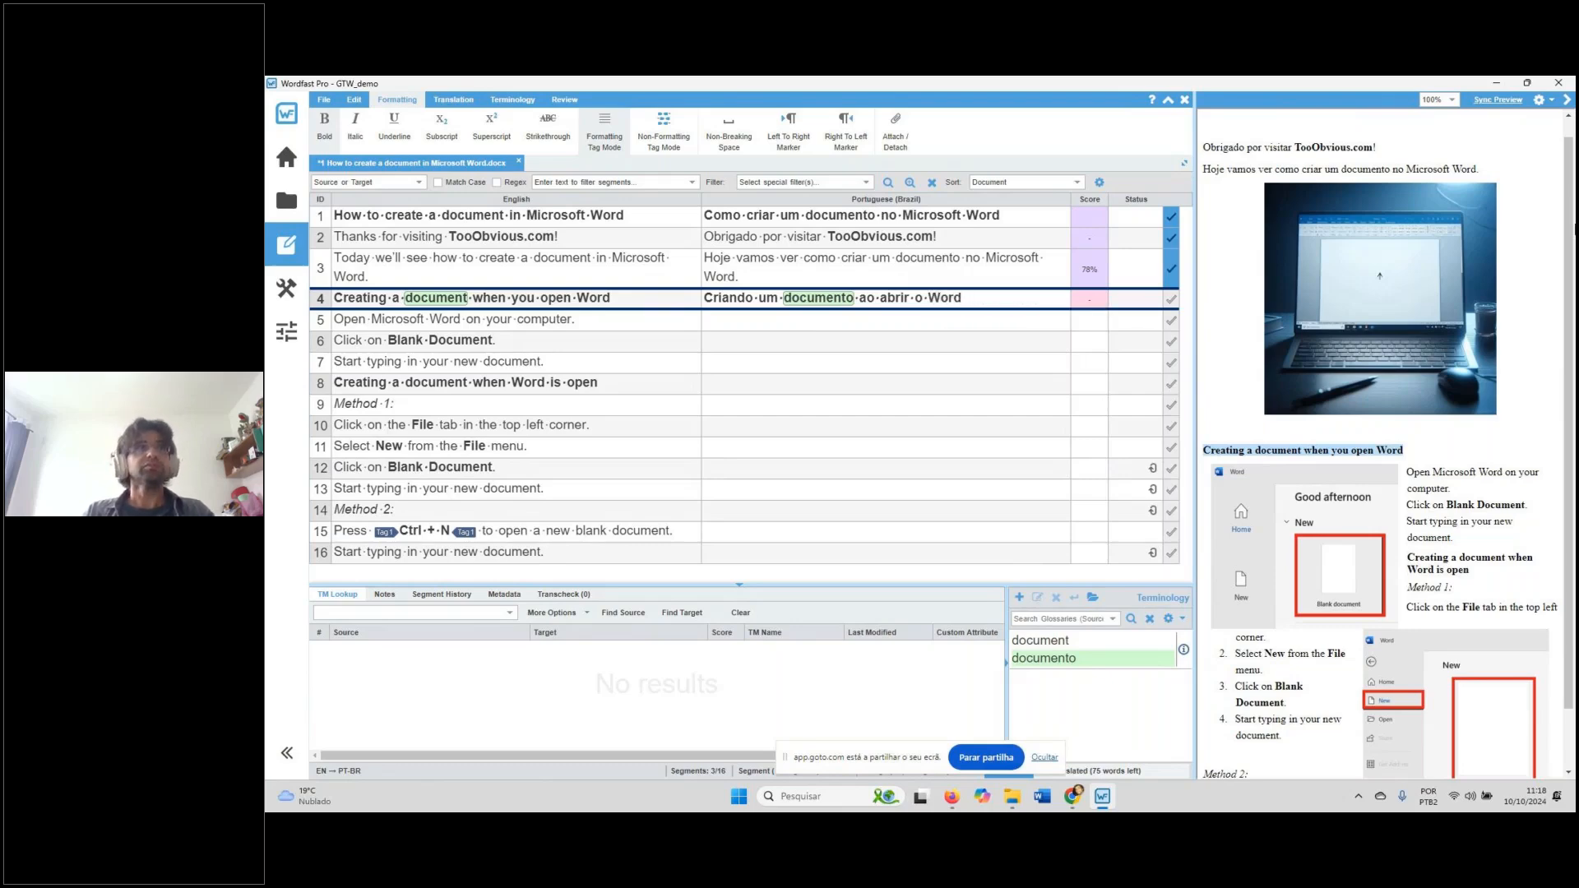
key("alt+Down")
Translate segment 5 as "Abra o Microsoft Word no seu computador.", completing the product name from the auto-suggestions
type("A")
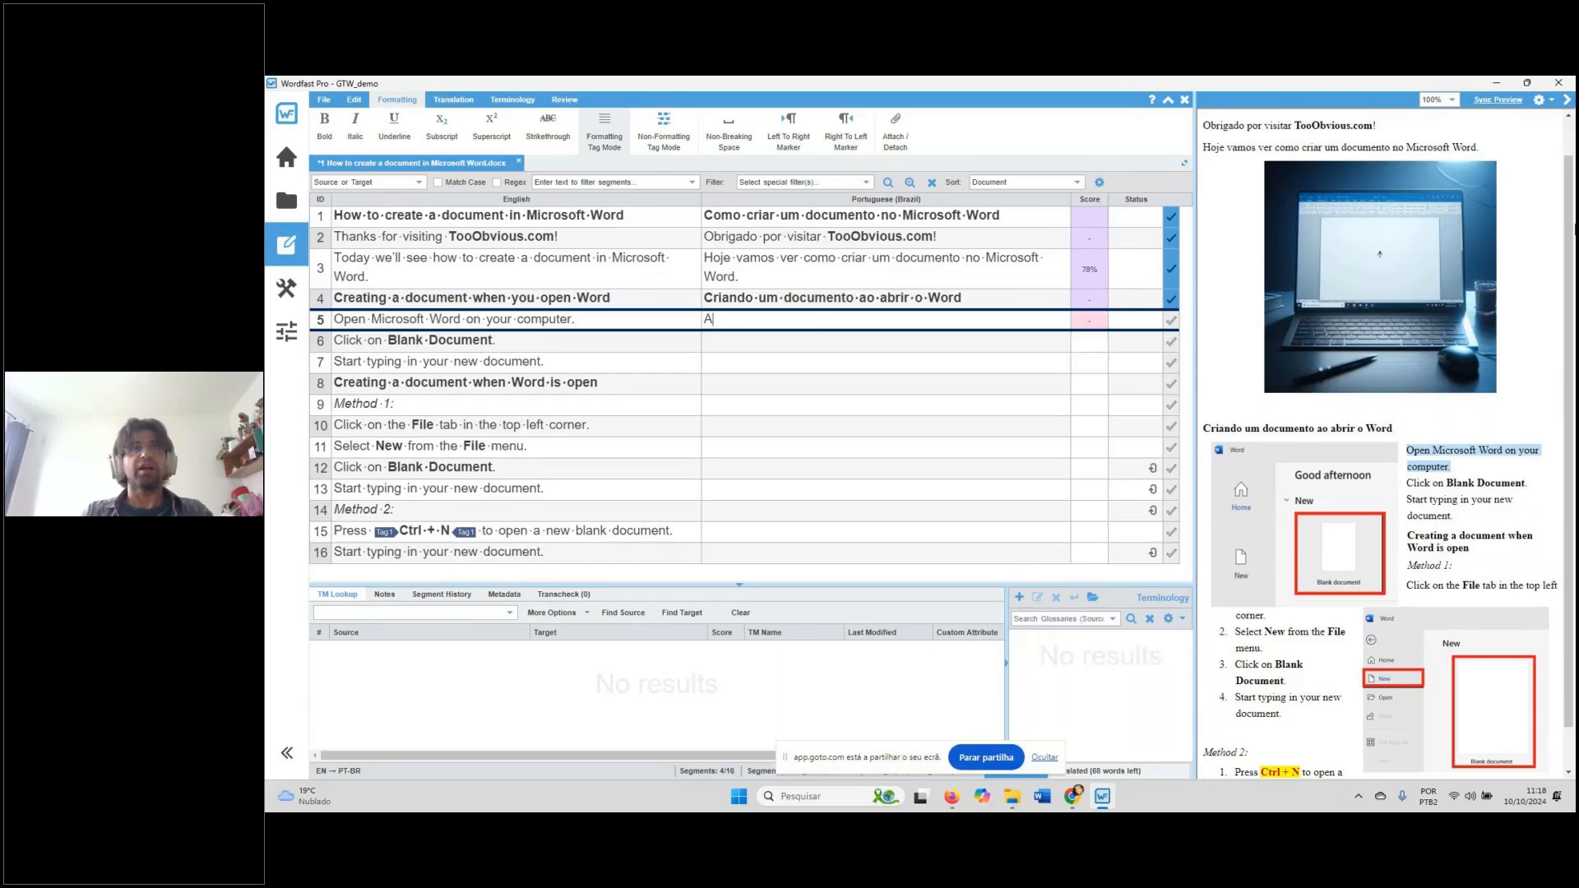
type("bra o M")
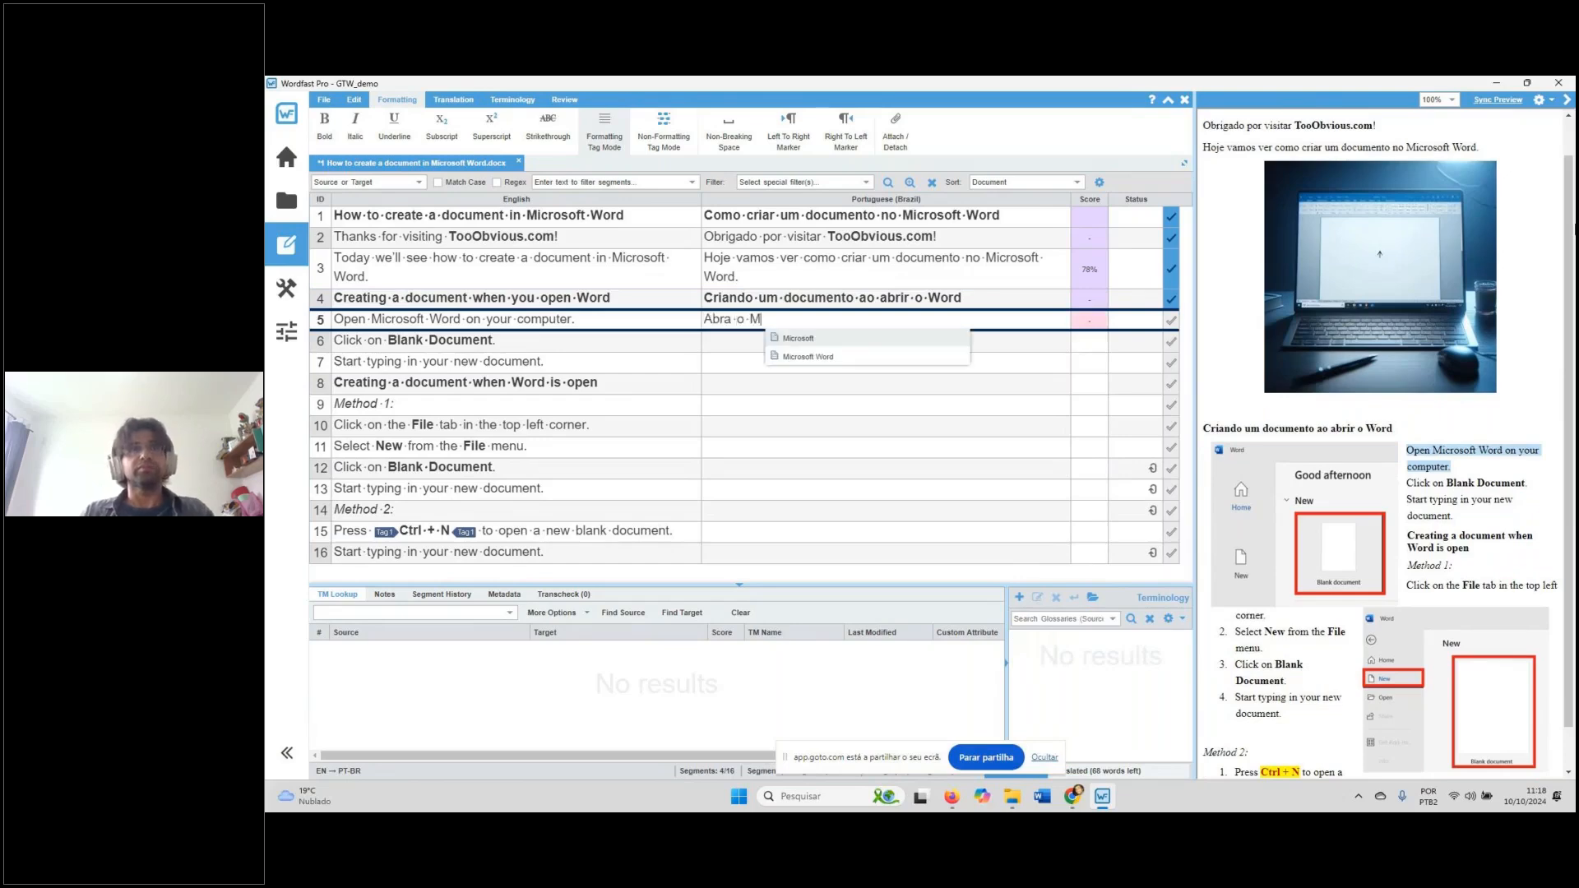
key("Down")
key("Escape")
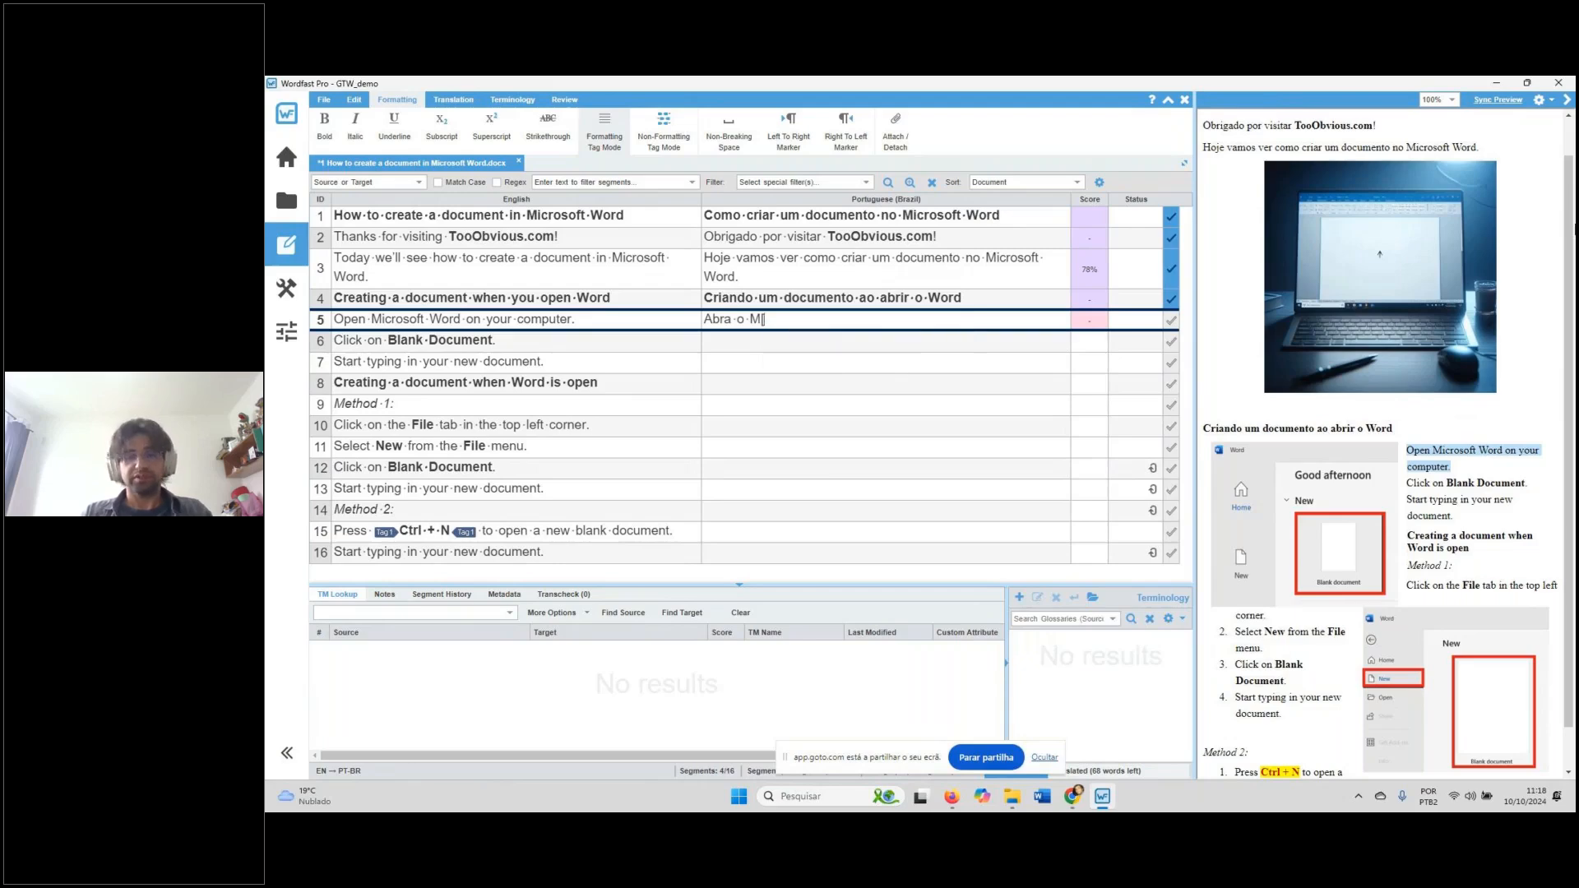
type("i")
key("Down")
key("Return")
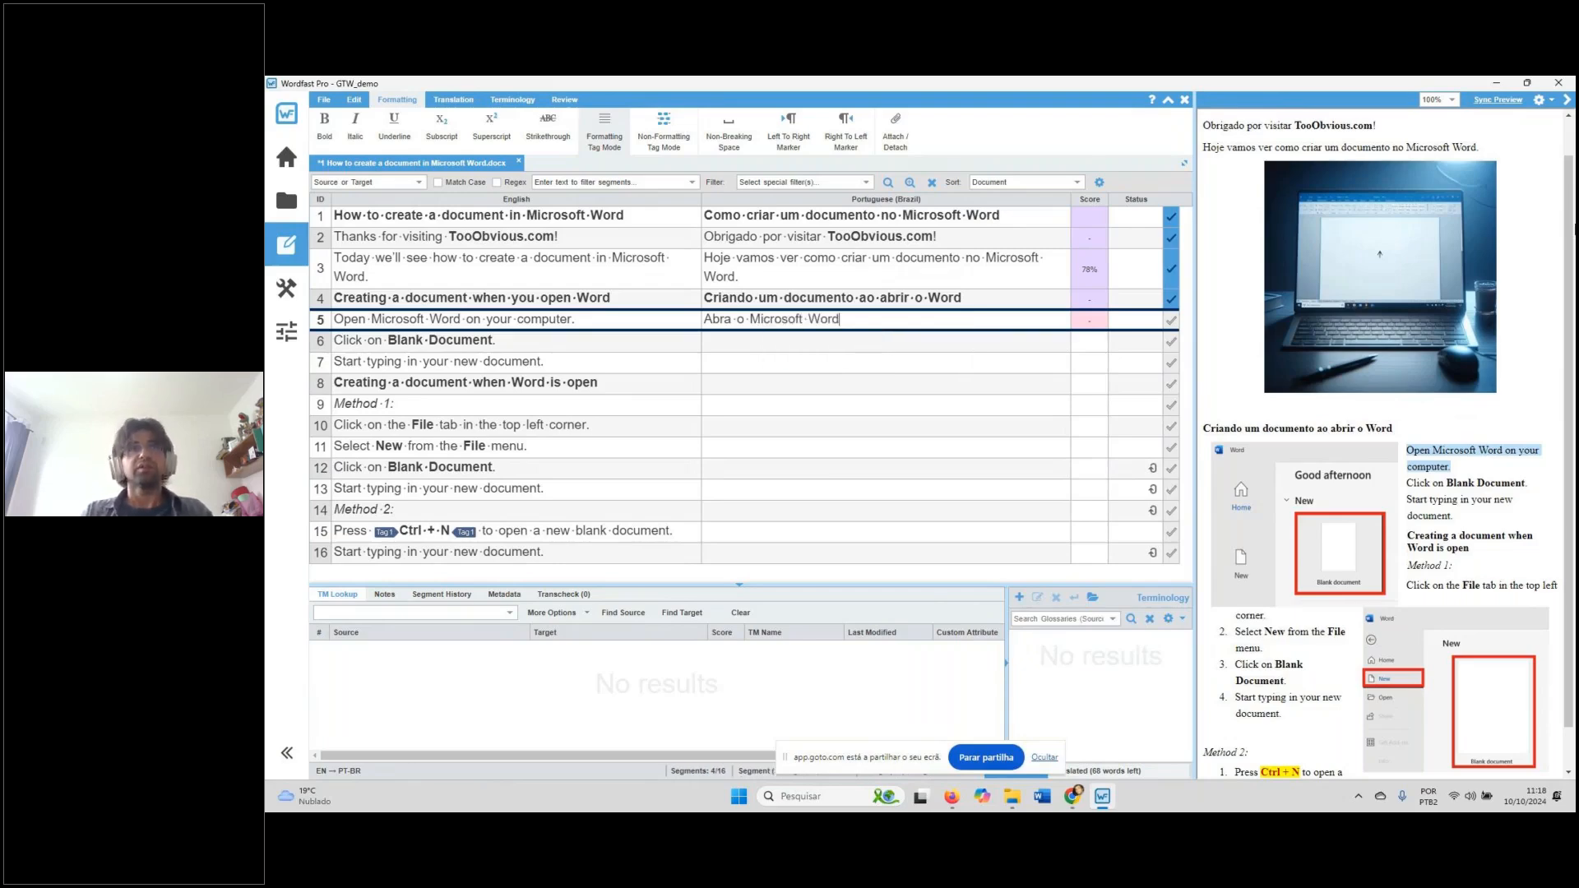
type("no seu co")
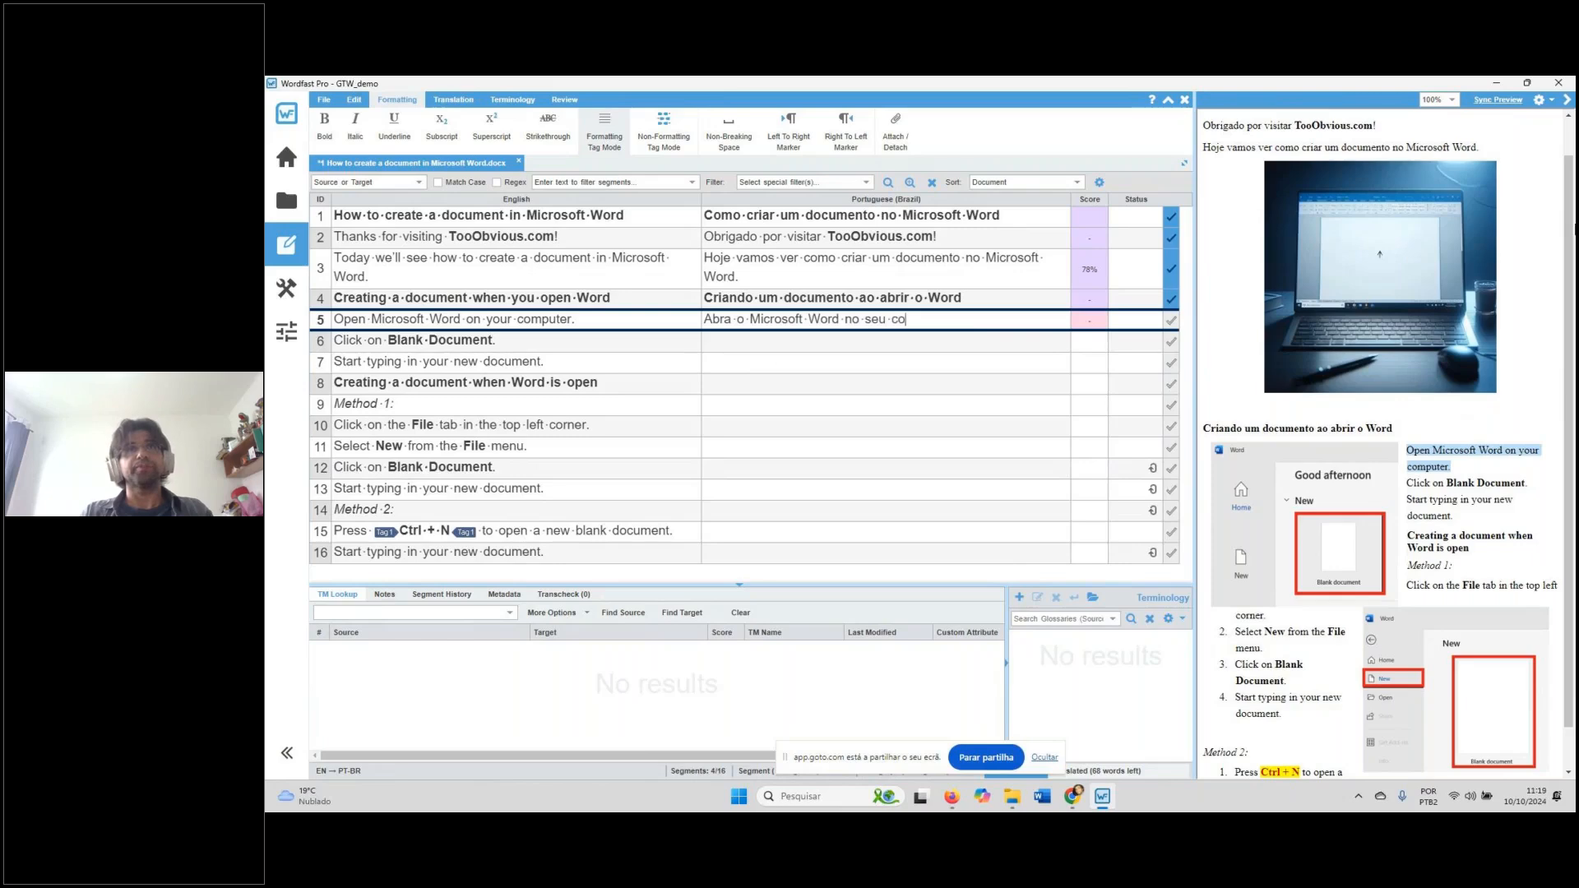
type("mputador.")
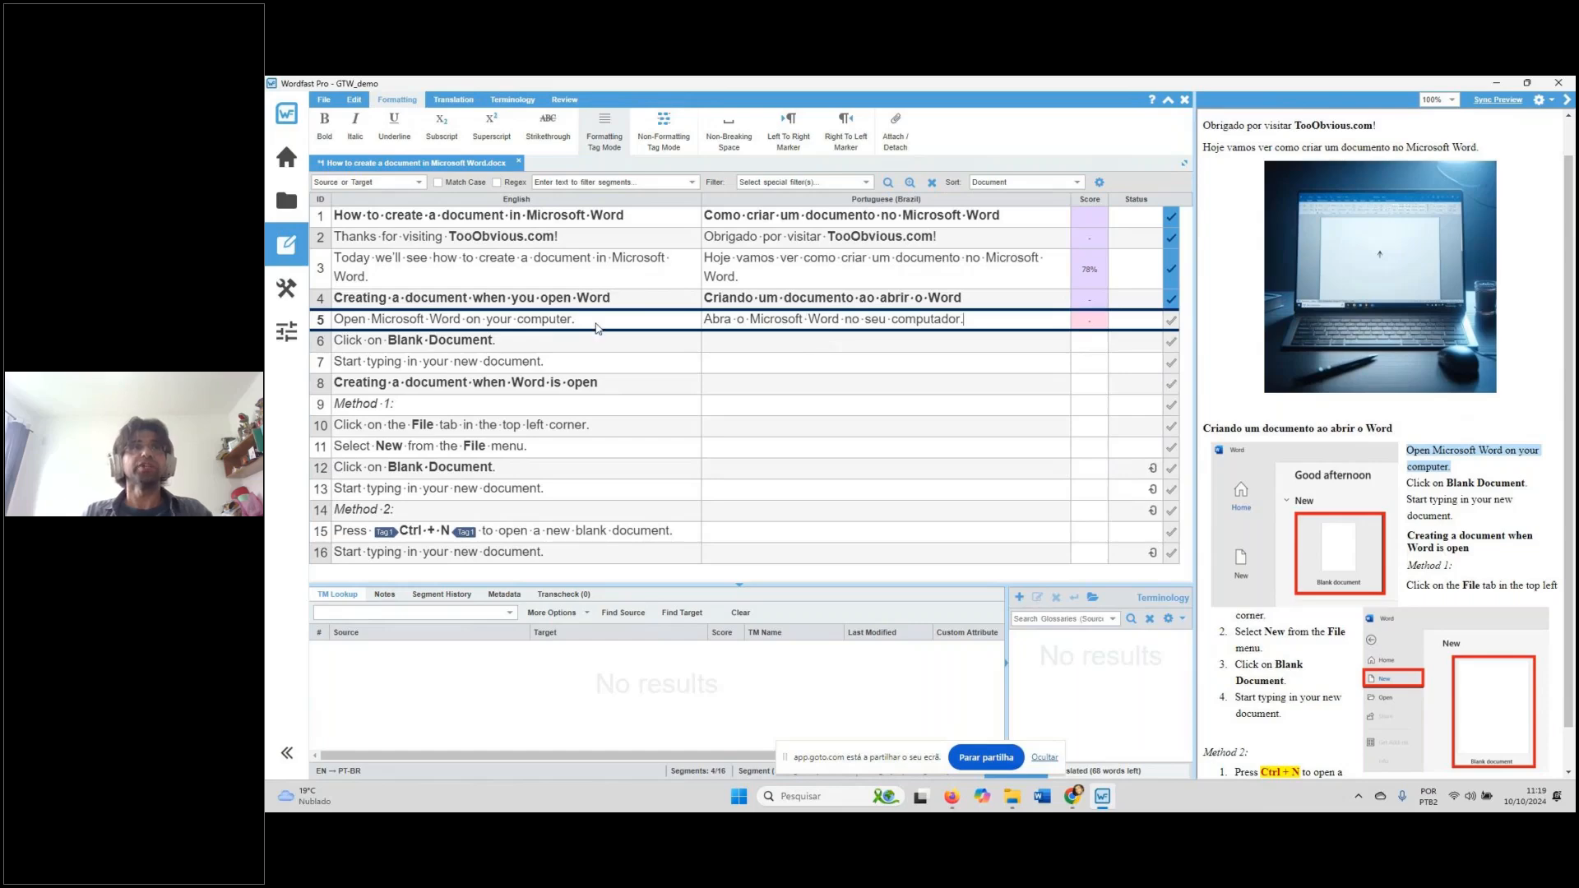
Add the term pair "computer" / "computador" from segment 5 to the glossary Glo1_EN-PTBR, and commit the segment
double_click(545, 320)
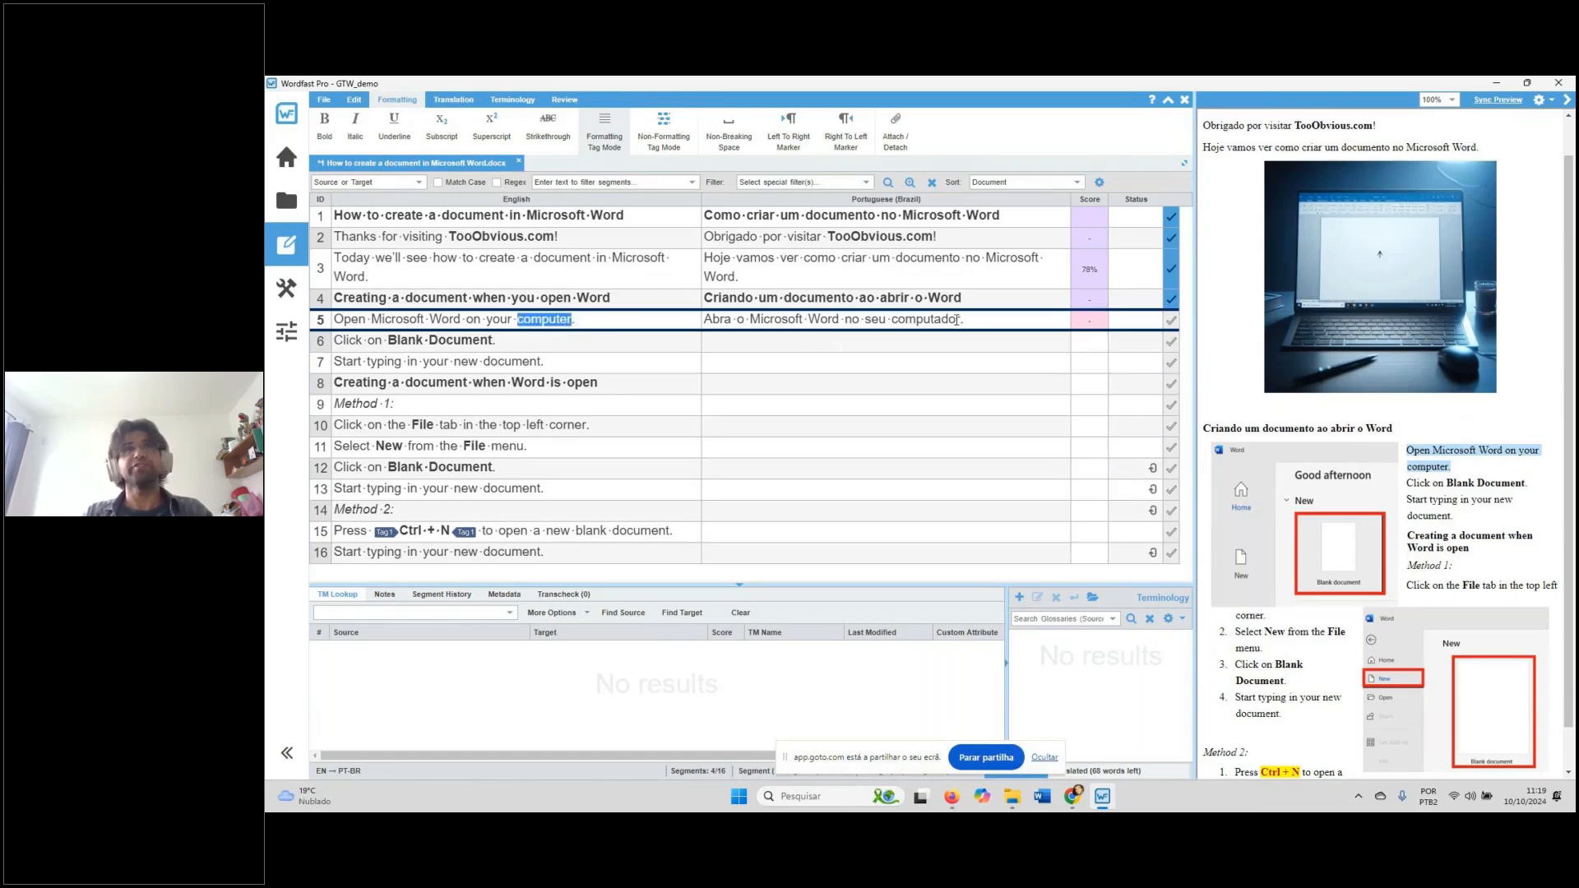
left_click(935, 313)
double_click(935, 315)
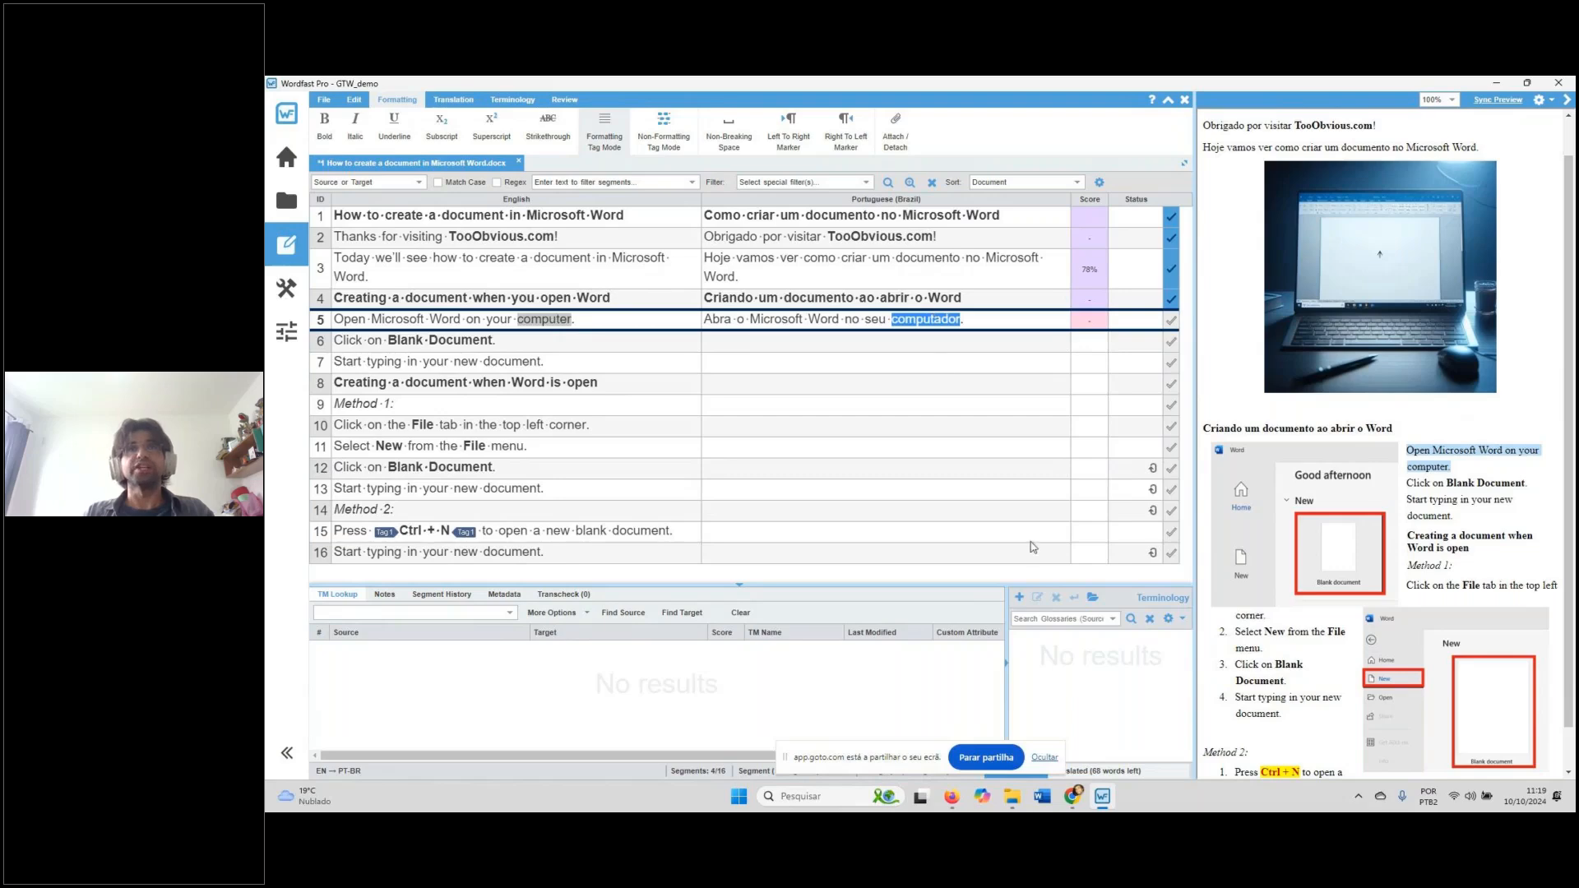
left_click(1020, 598)
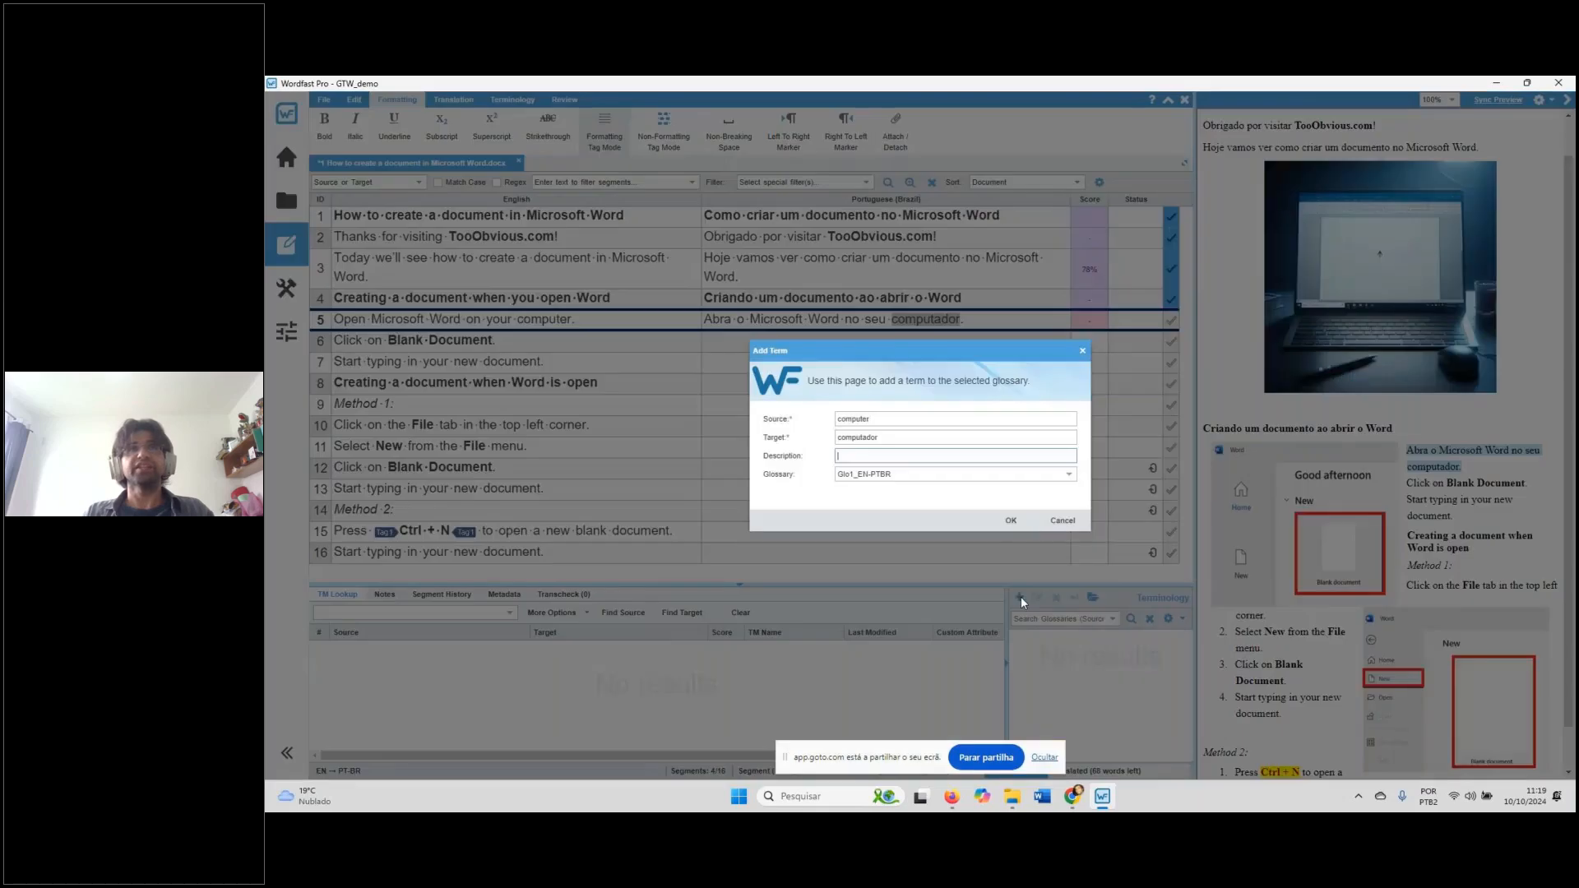
left_click(1011, 522)
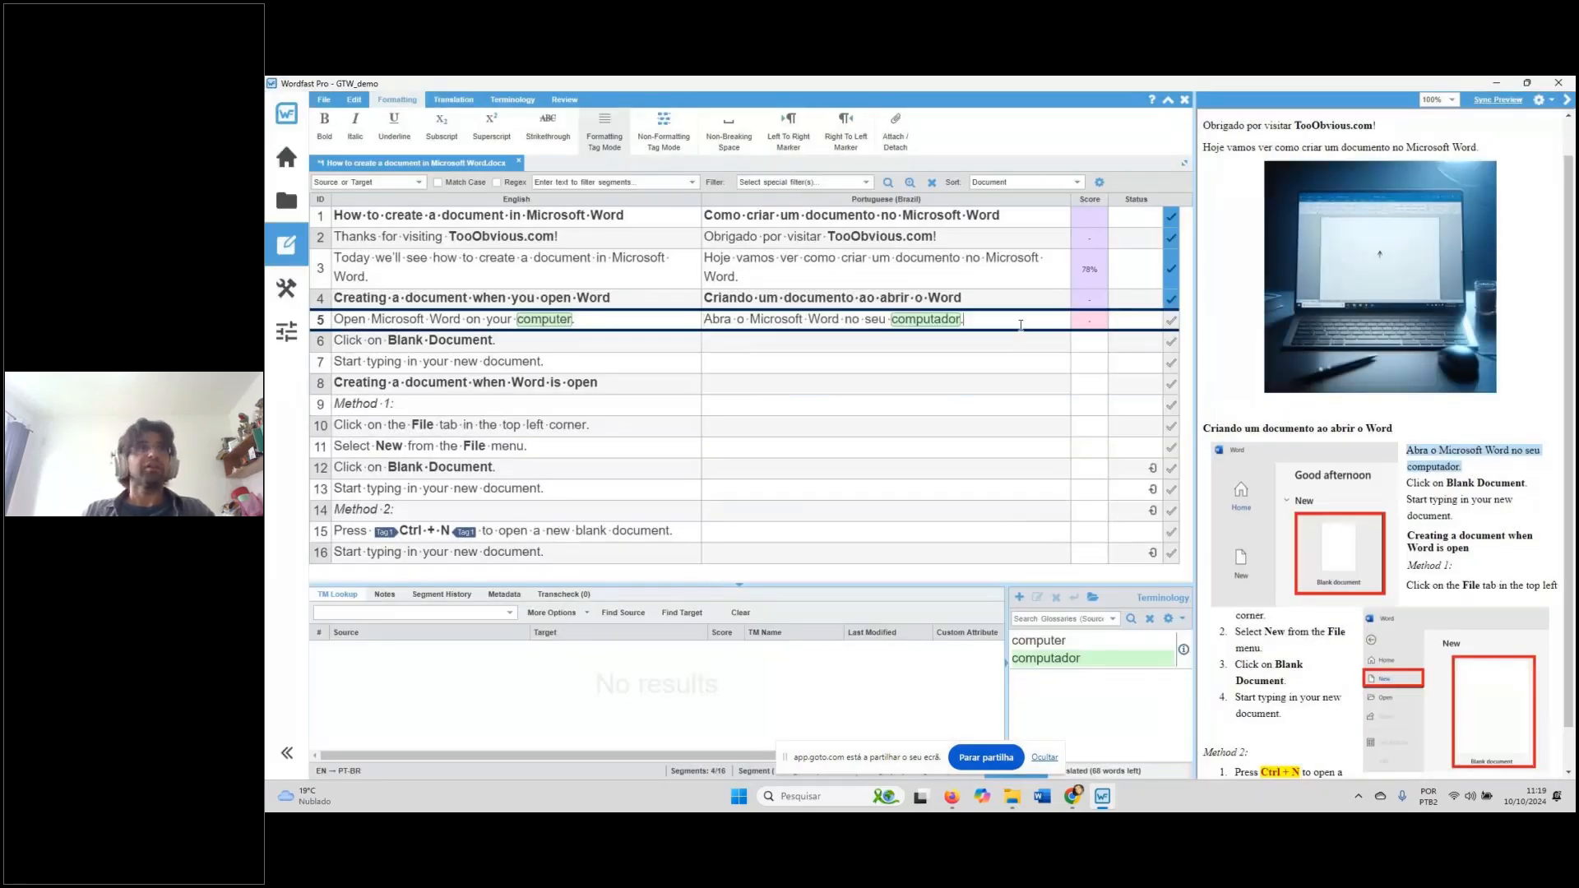
key("alt+Down")
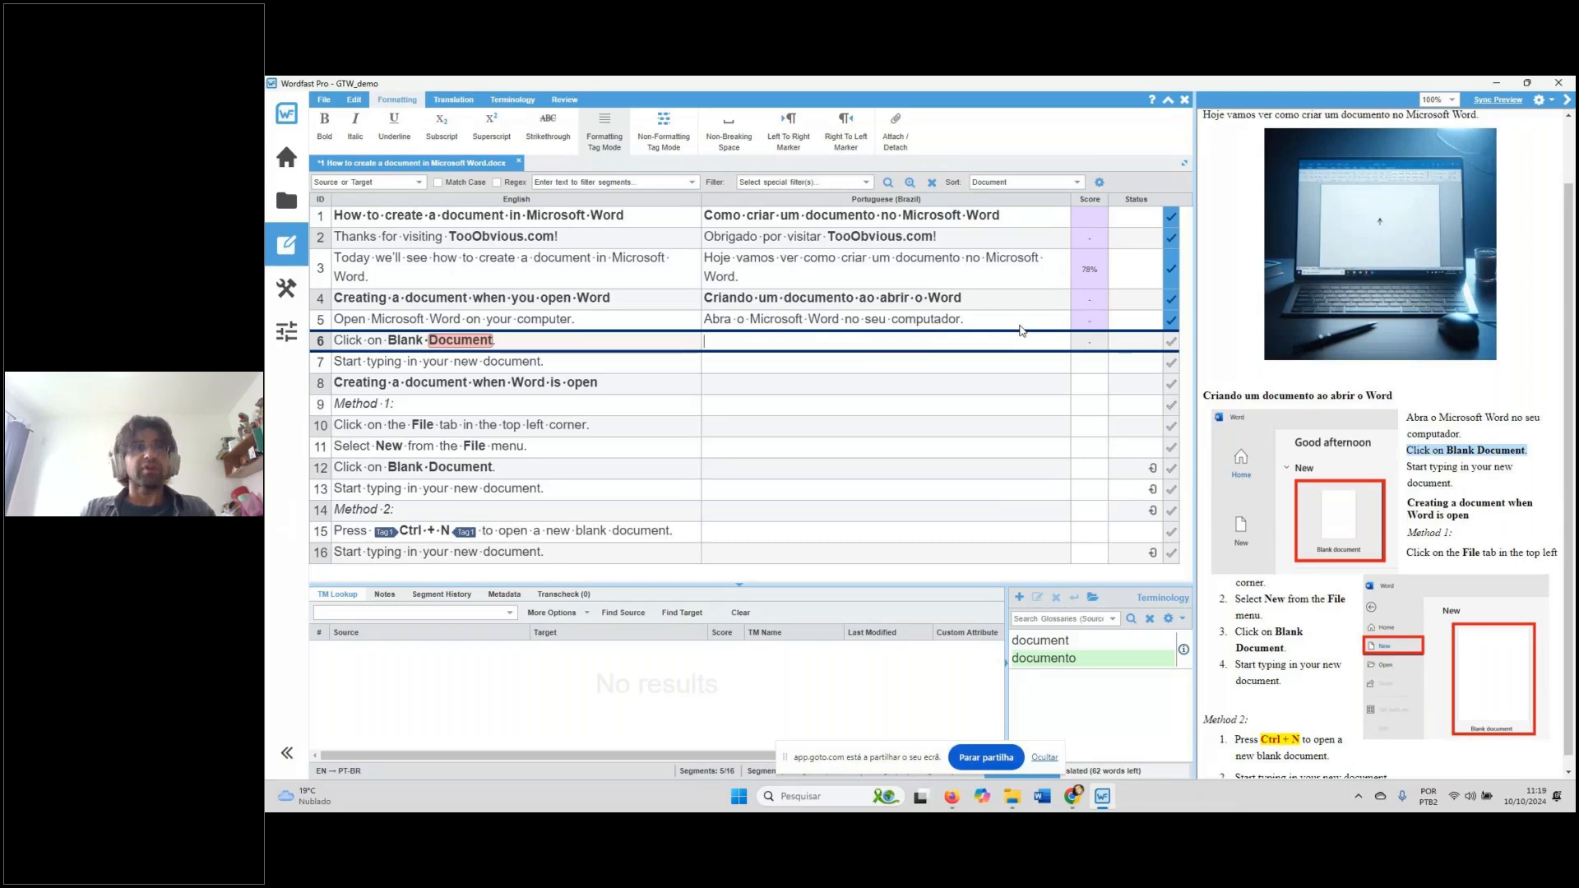
Begin the translation of segment 6 with "Clique em documento", completing "documento" from the glossary auto-suggestion
type("Cliq")
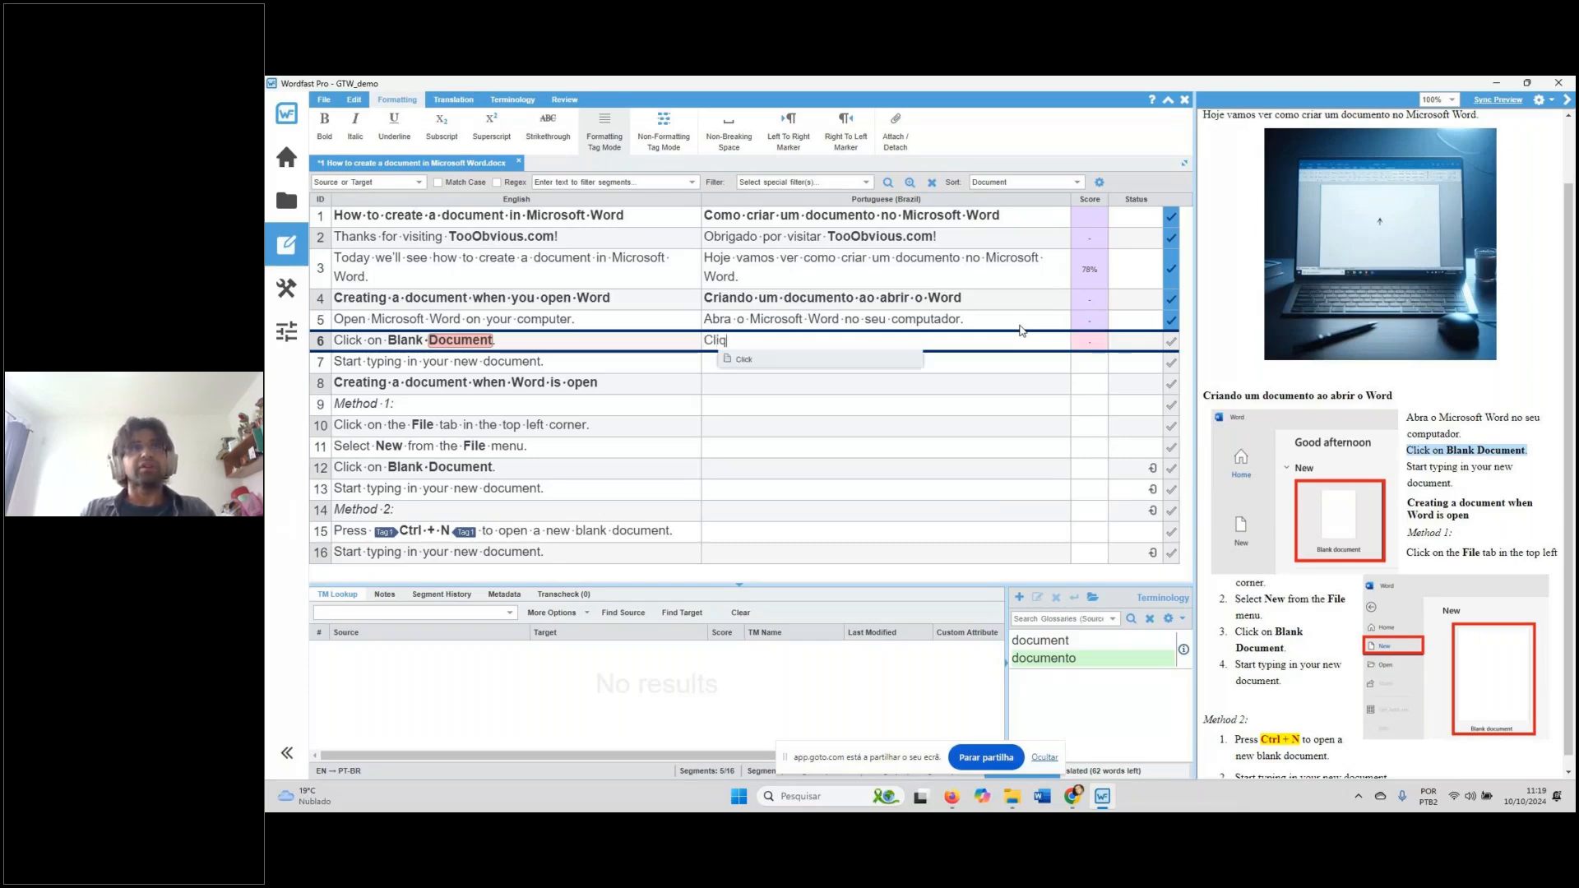
type("ue em Do")
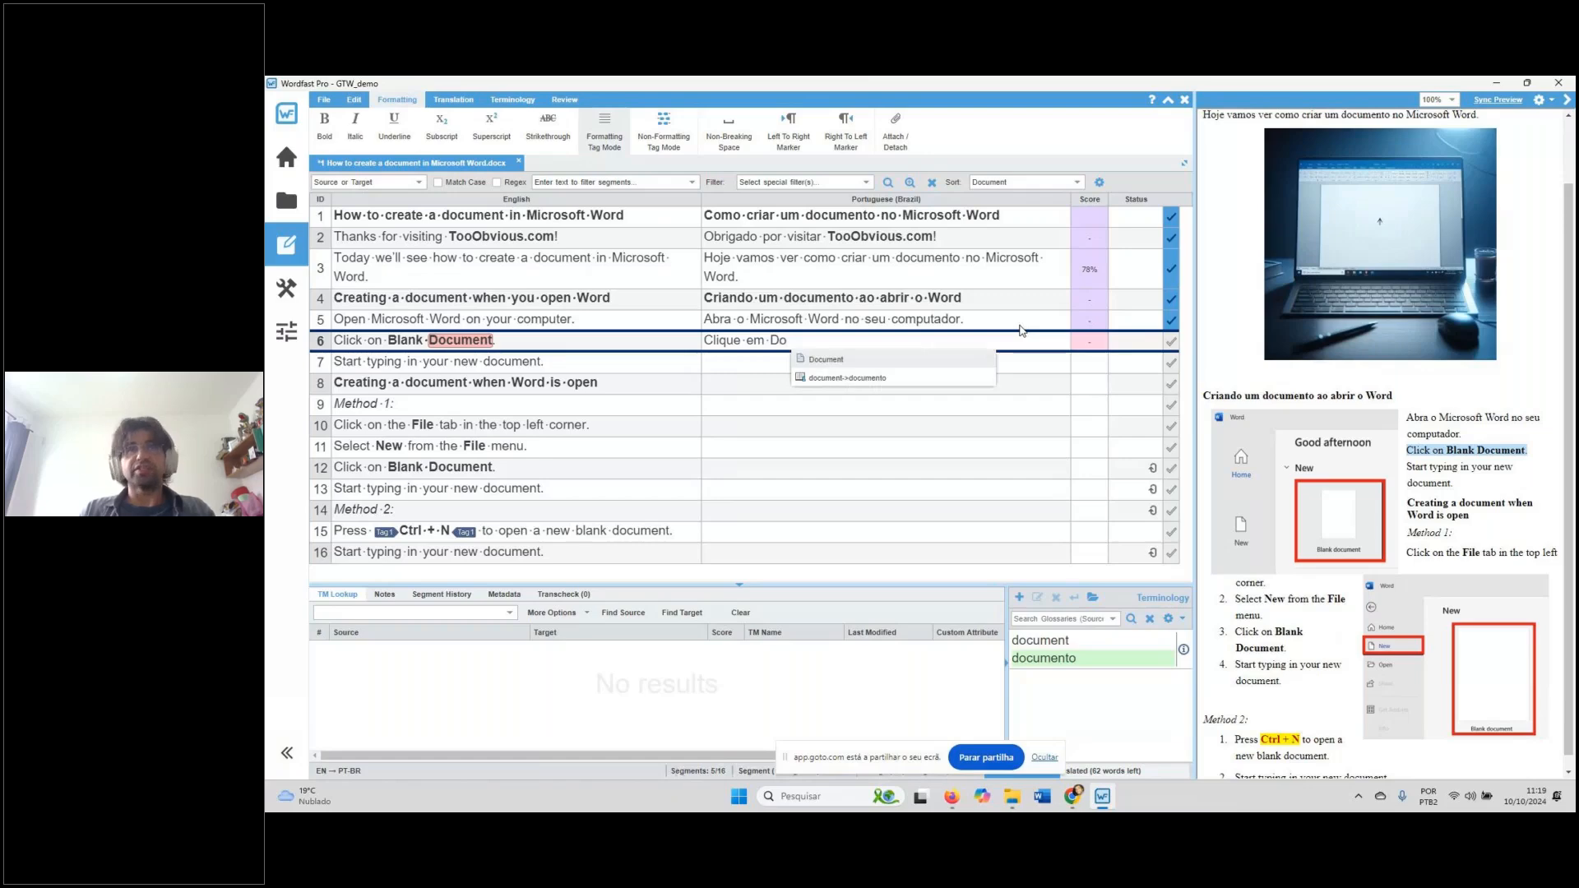
key("Down")
key("Return")
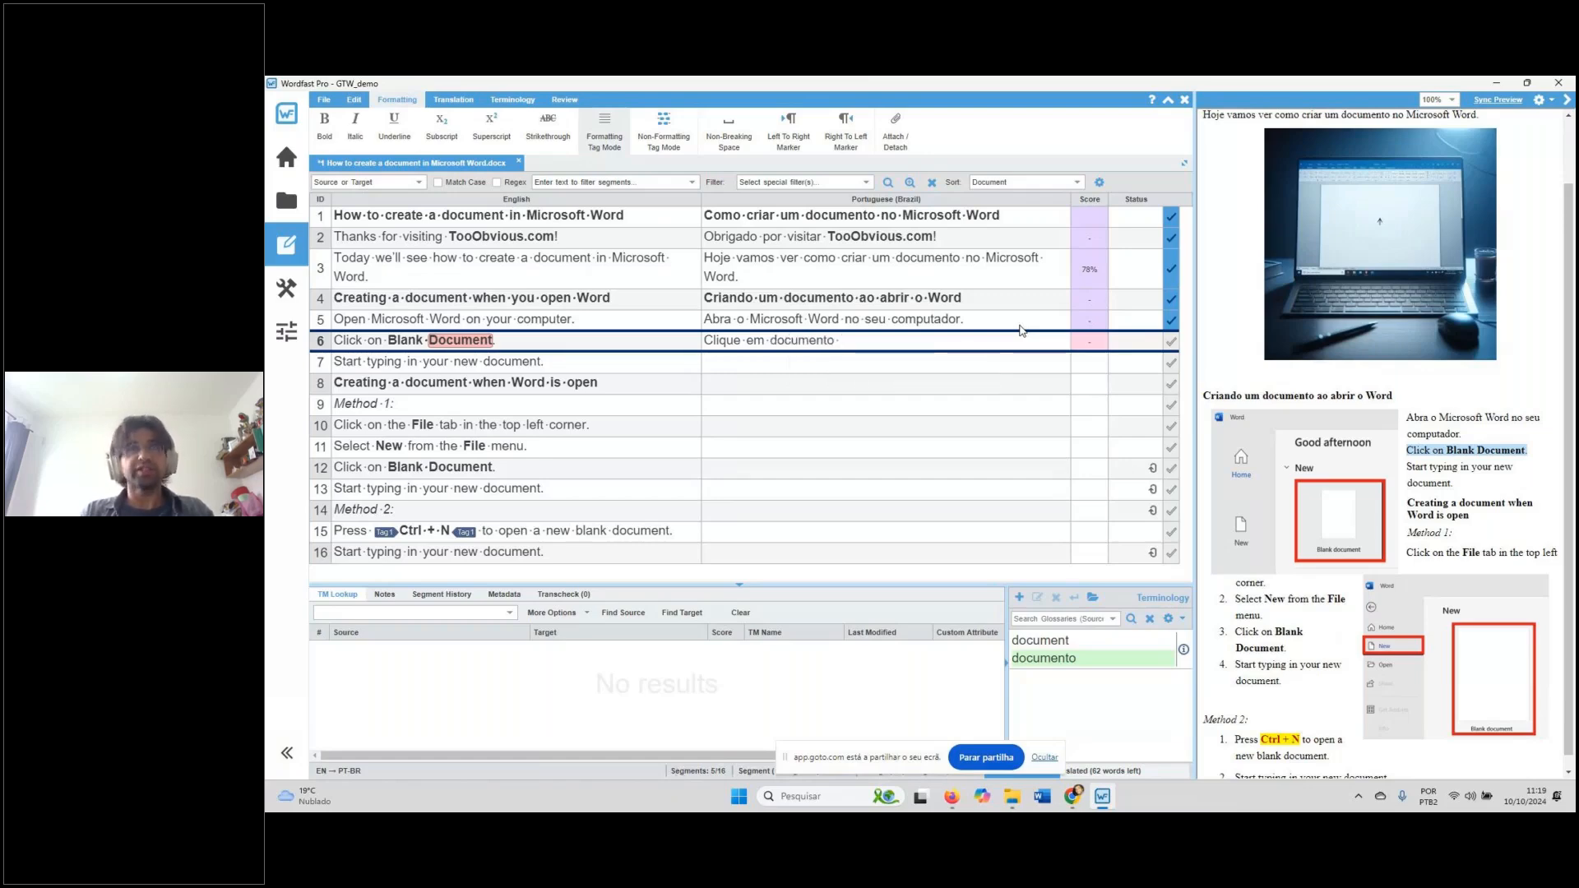
key("alt+Up")
type("bra")
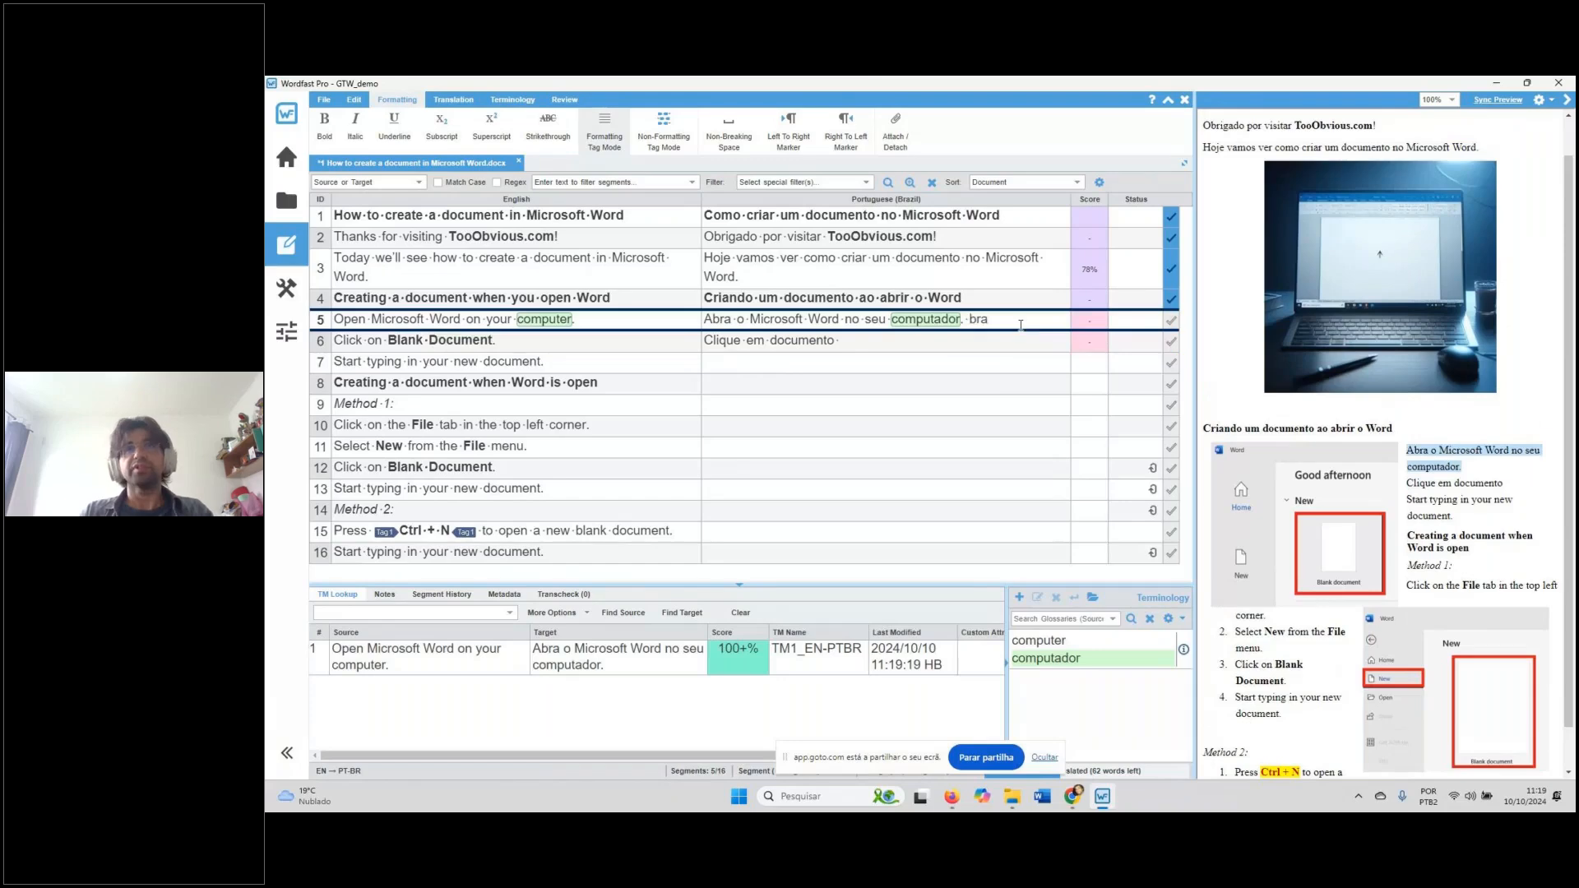
key("BackSpace")
key("BackSpace")
key("BackSpace")
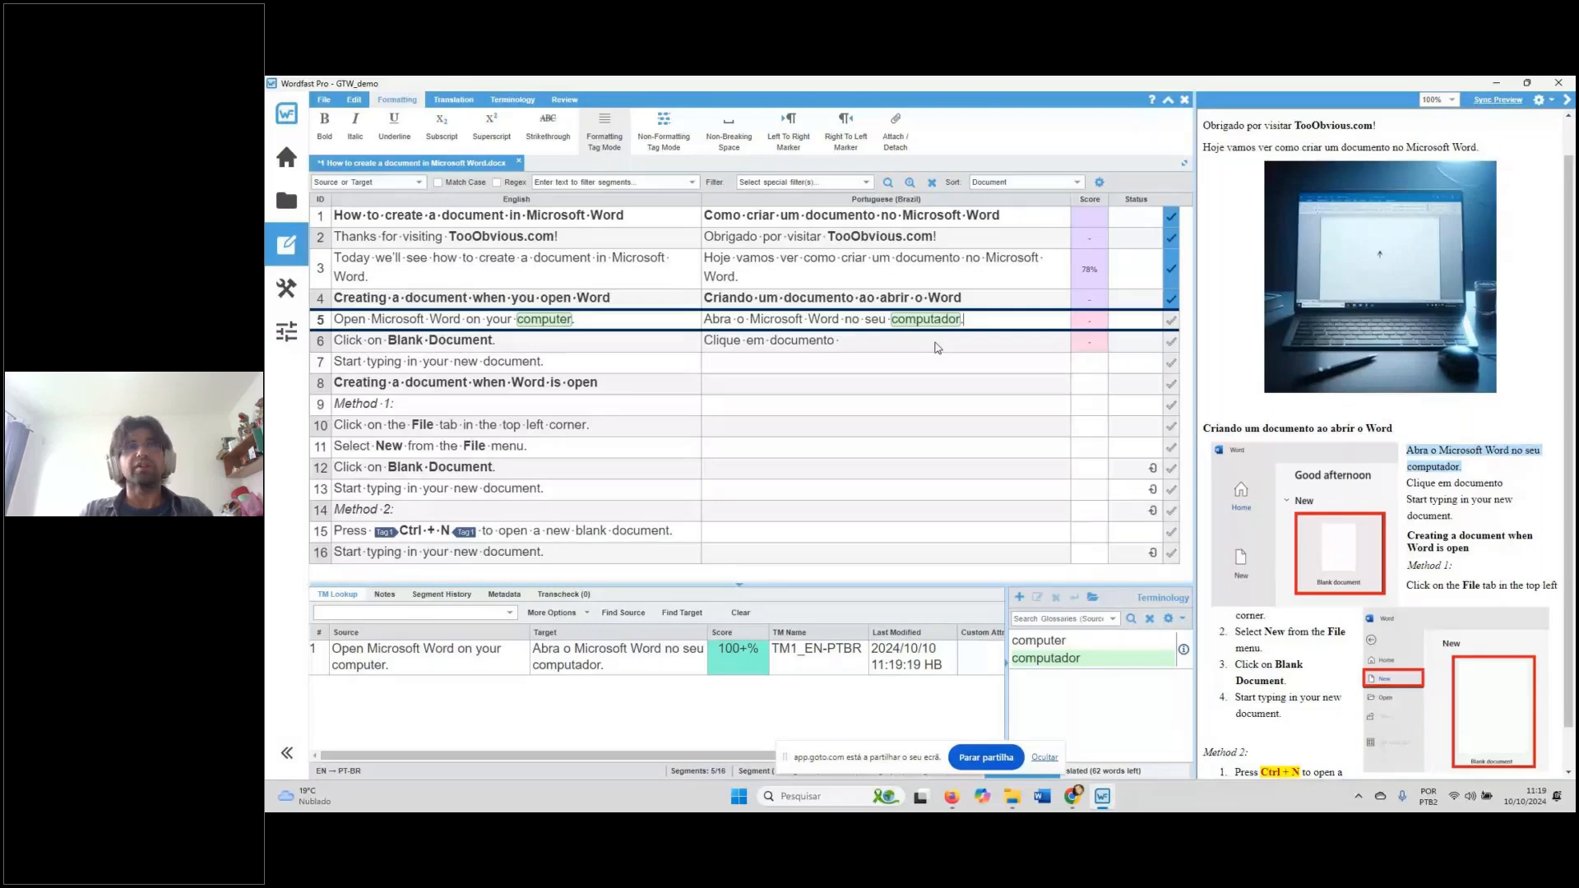
Complete the translation of segment 6 by adding "em branco." after "documento"
left_click(936, 349)
type("em branco")
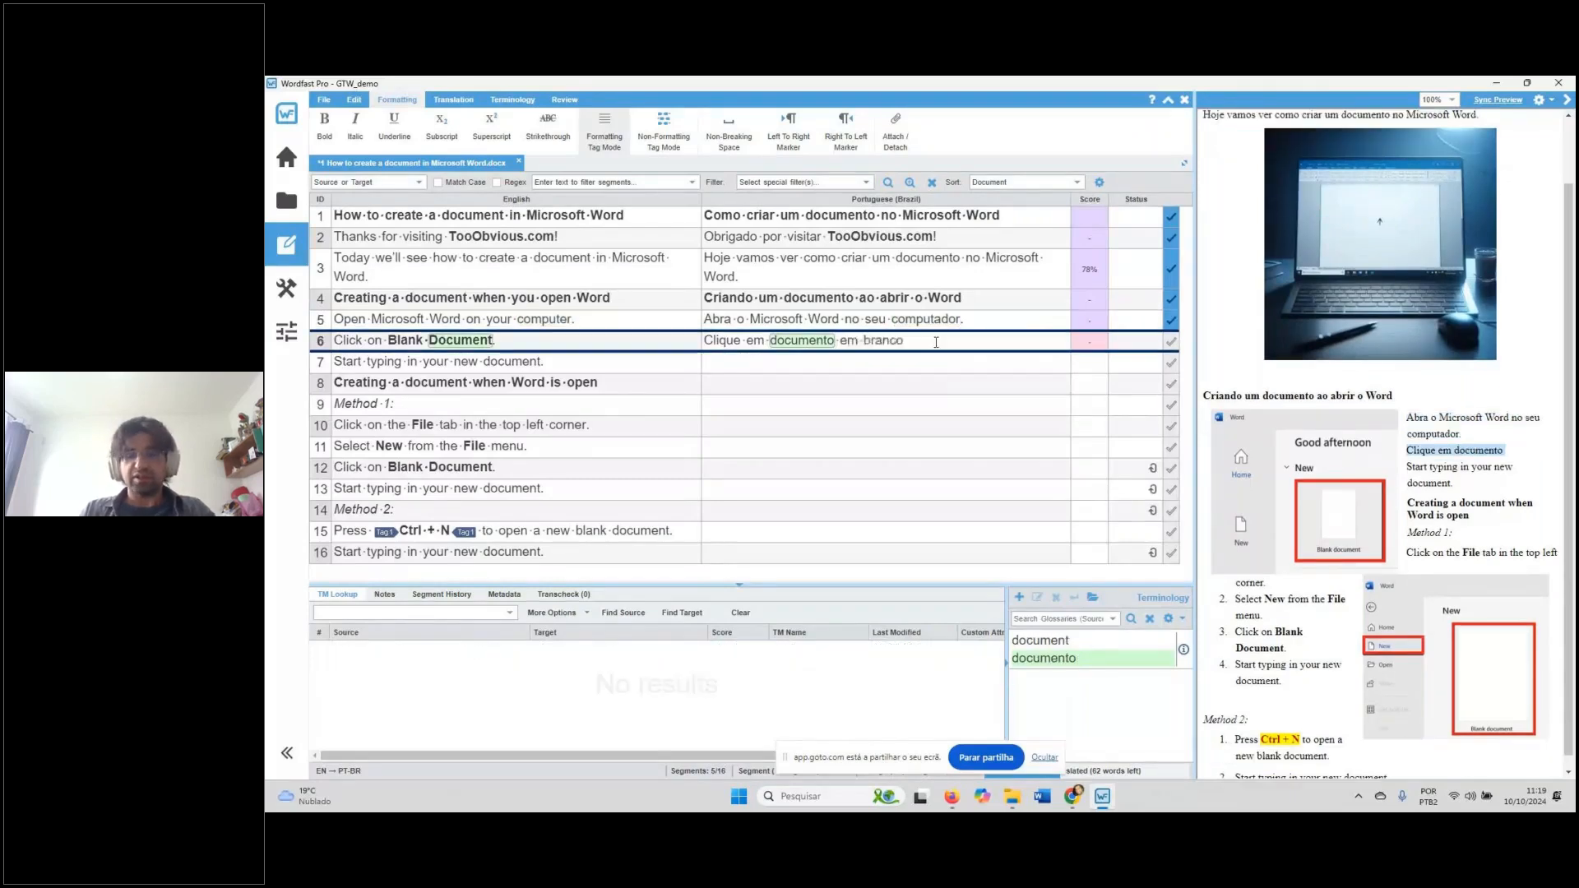
type(".")
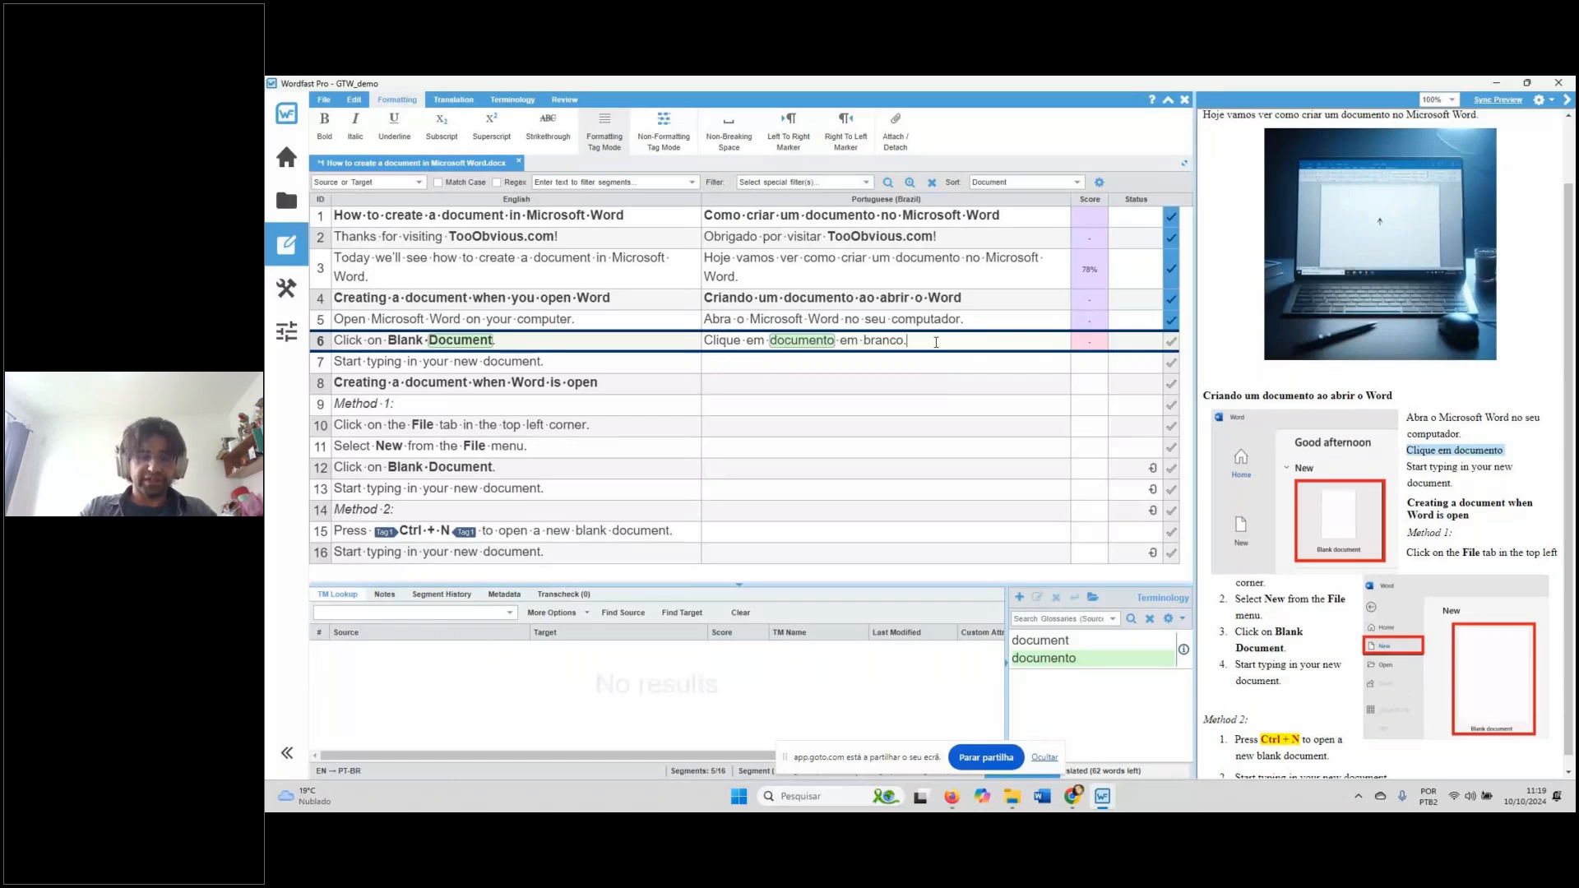
Make "Documento em branco" in segment 6 bold with a capital D, and commit the segment
key("Left")
key("ctrl+shift+Left")
key("ctrl+shift+Left")
key("ctrl+b")
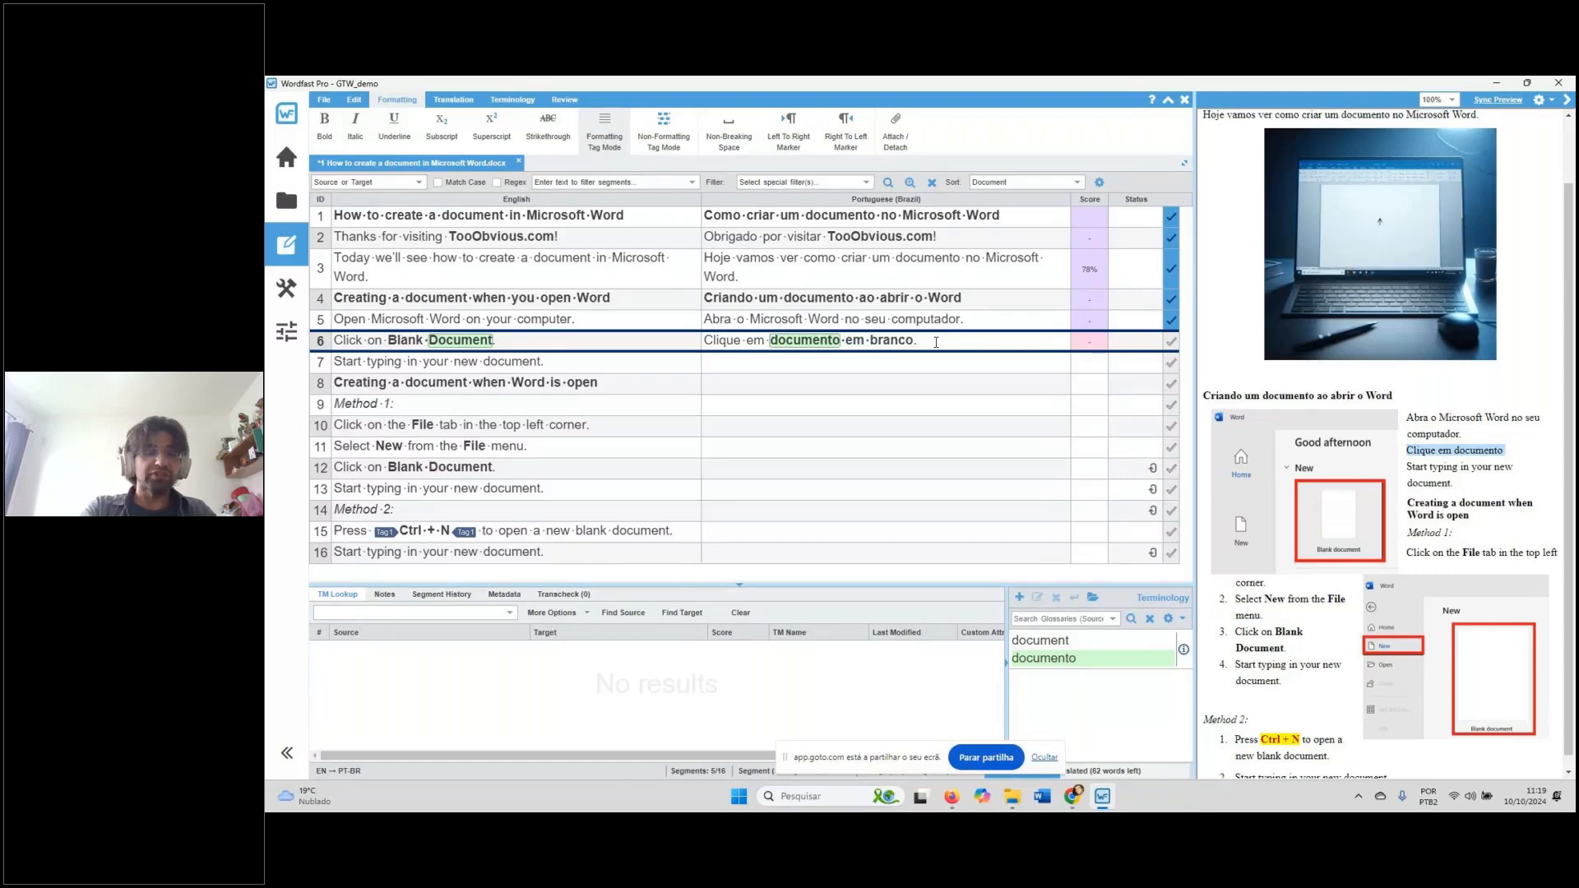
key("ctrl+b")
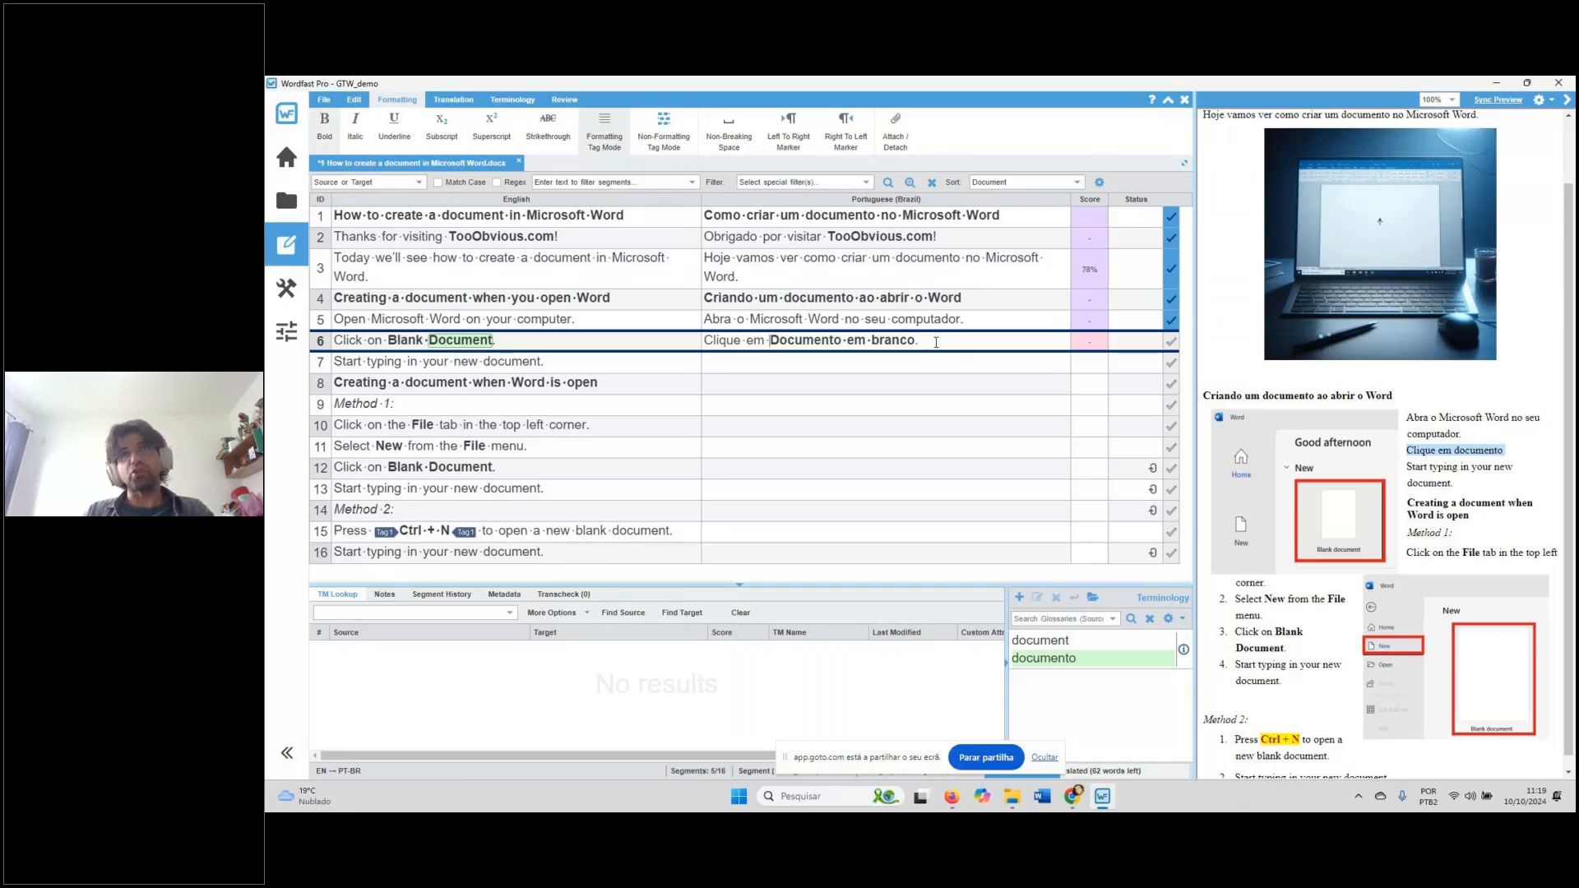
key("alt+Down")
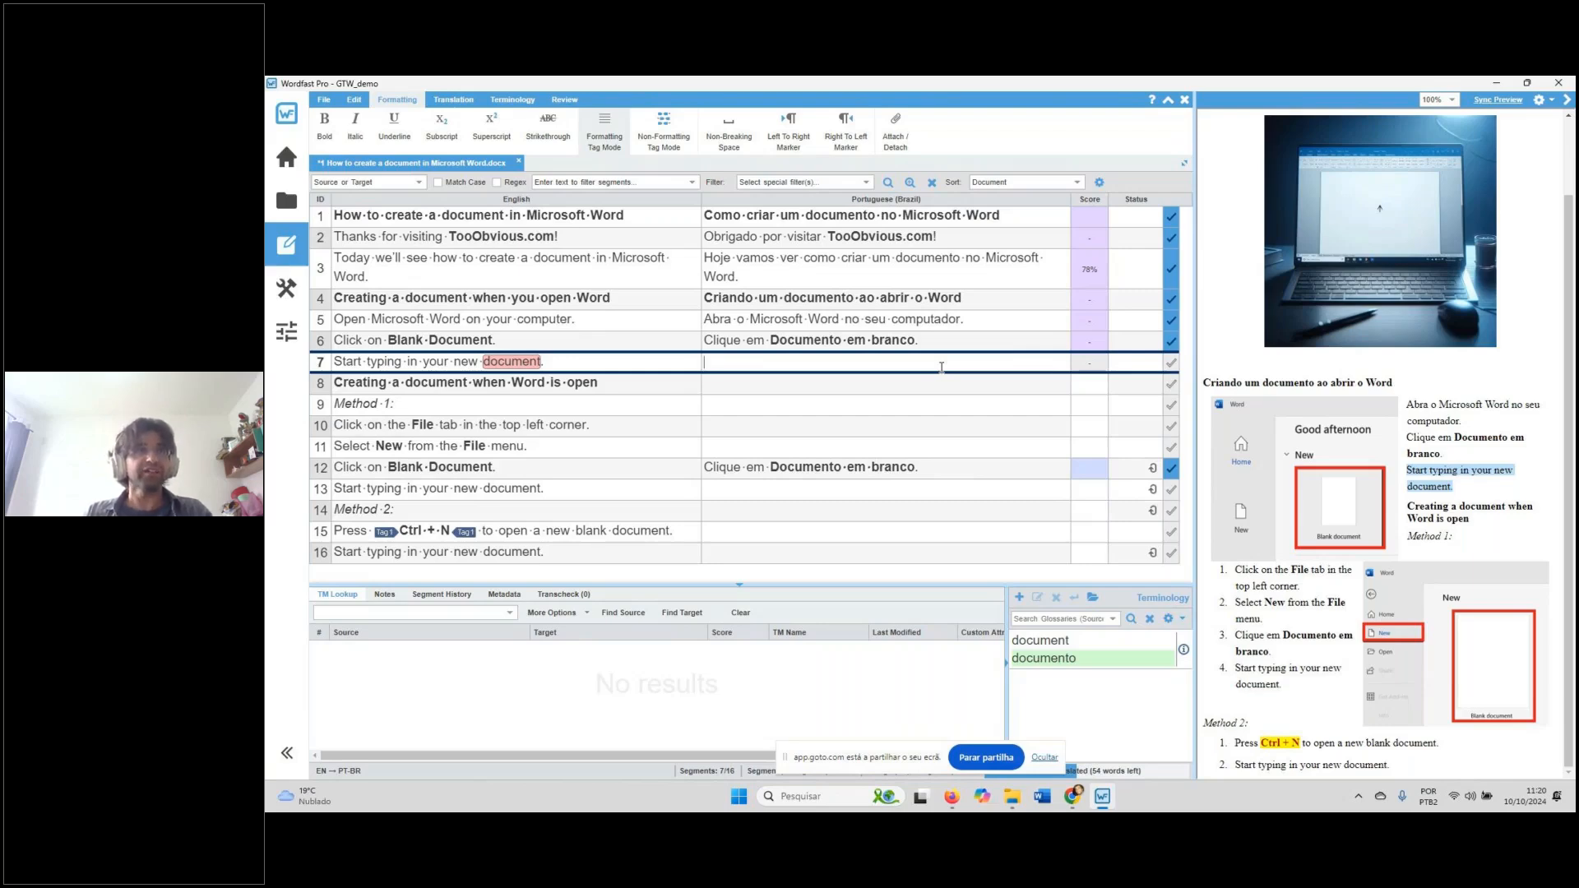
Translate segment 7 as "Comece a digitar no seu novo documento.", completing "documento" from the auto-suggestions, and commit it
type("C")
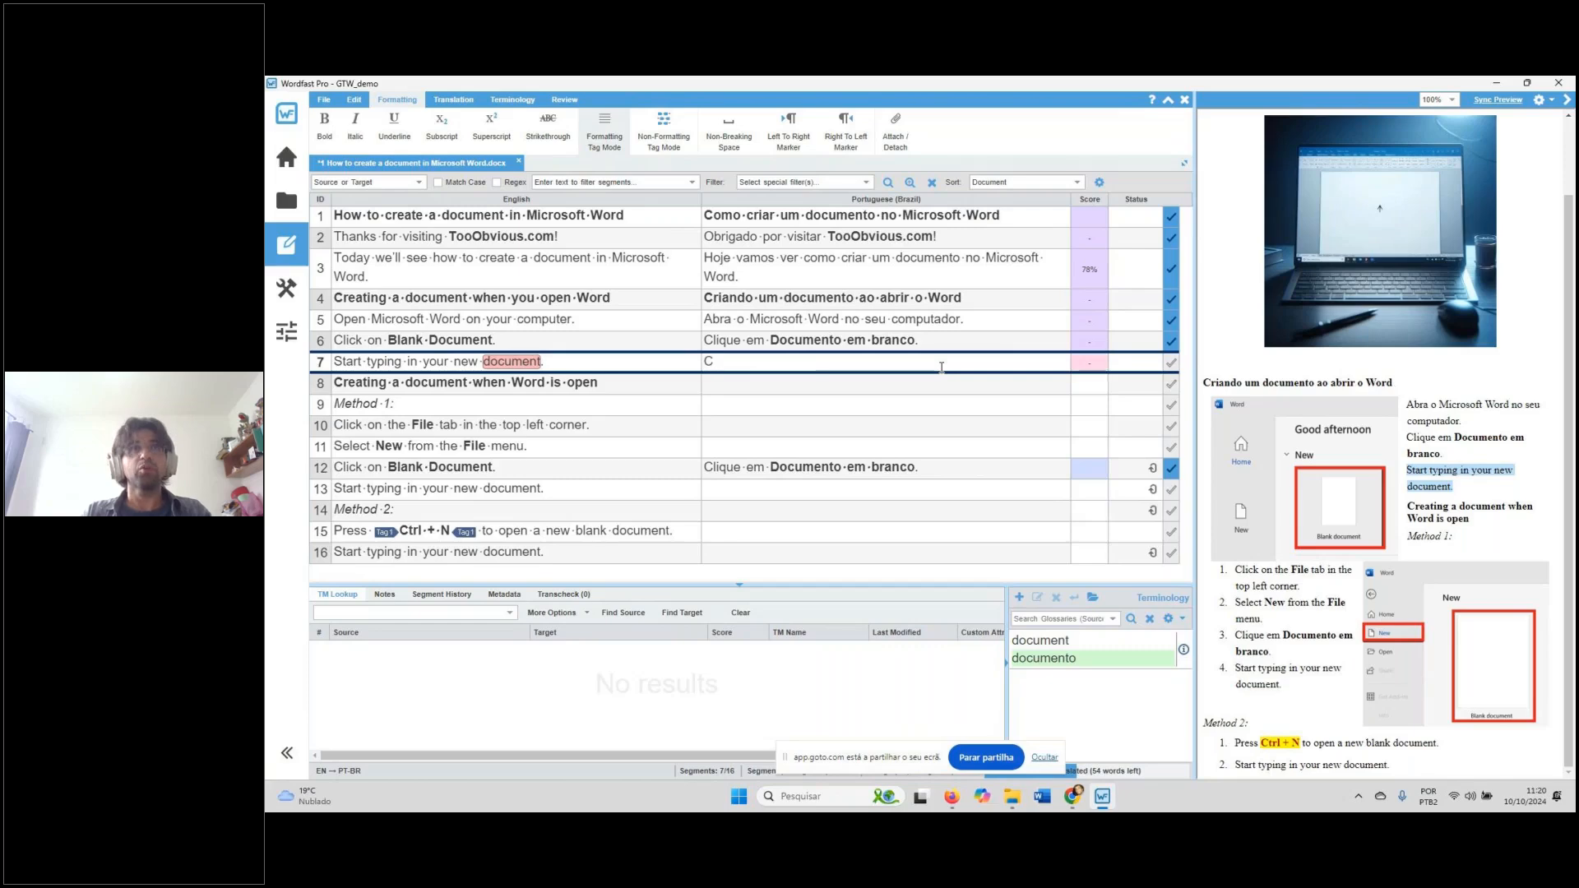
type("omece a")
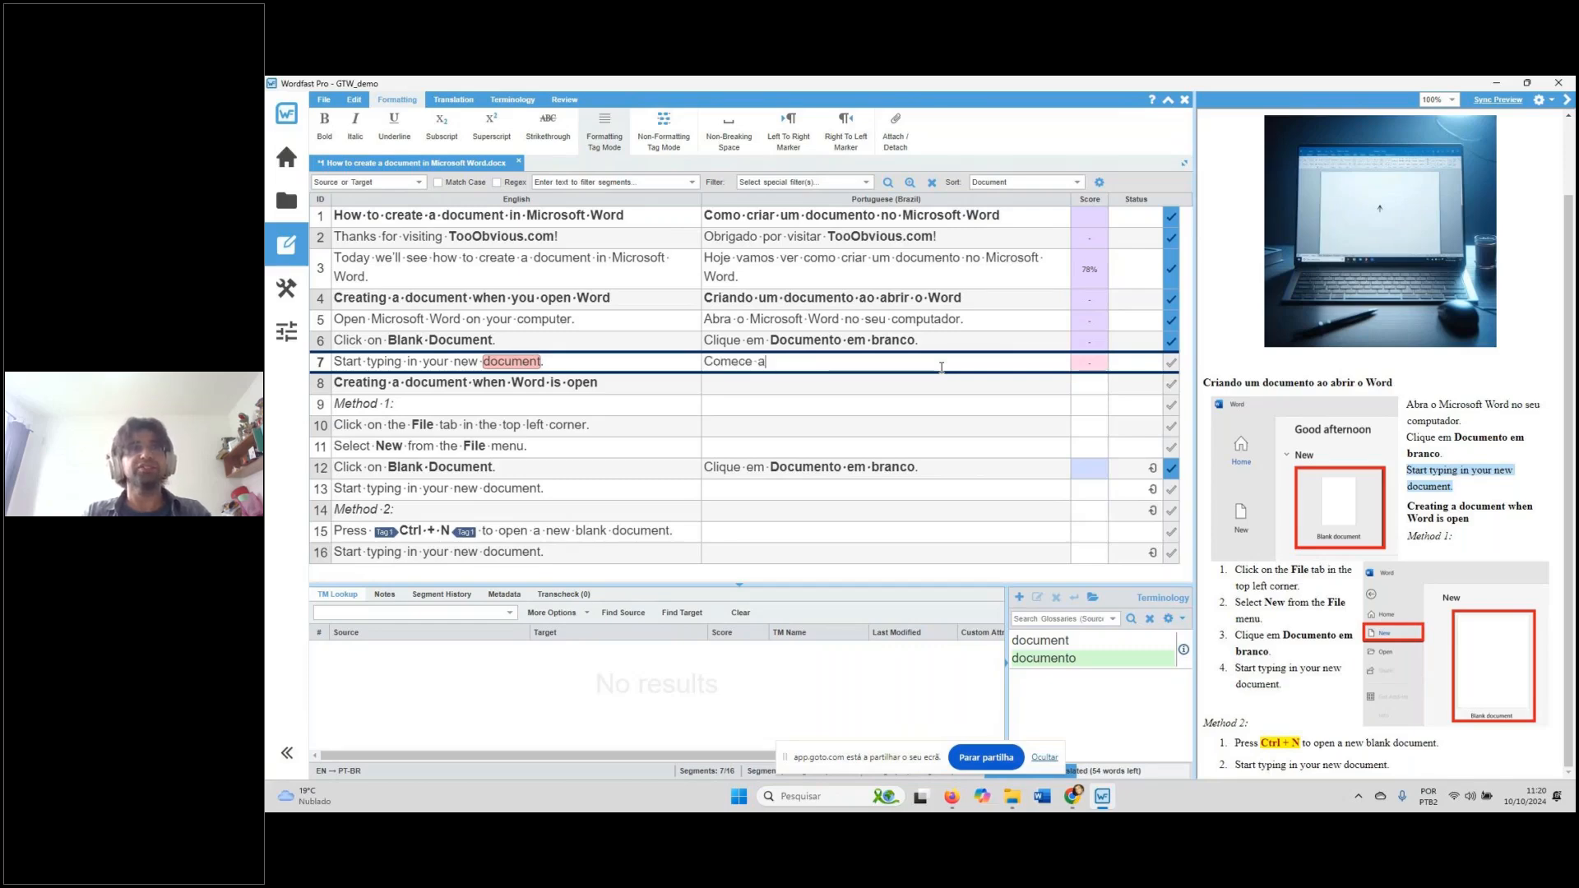
type(" digitar no s")
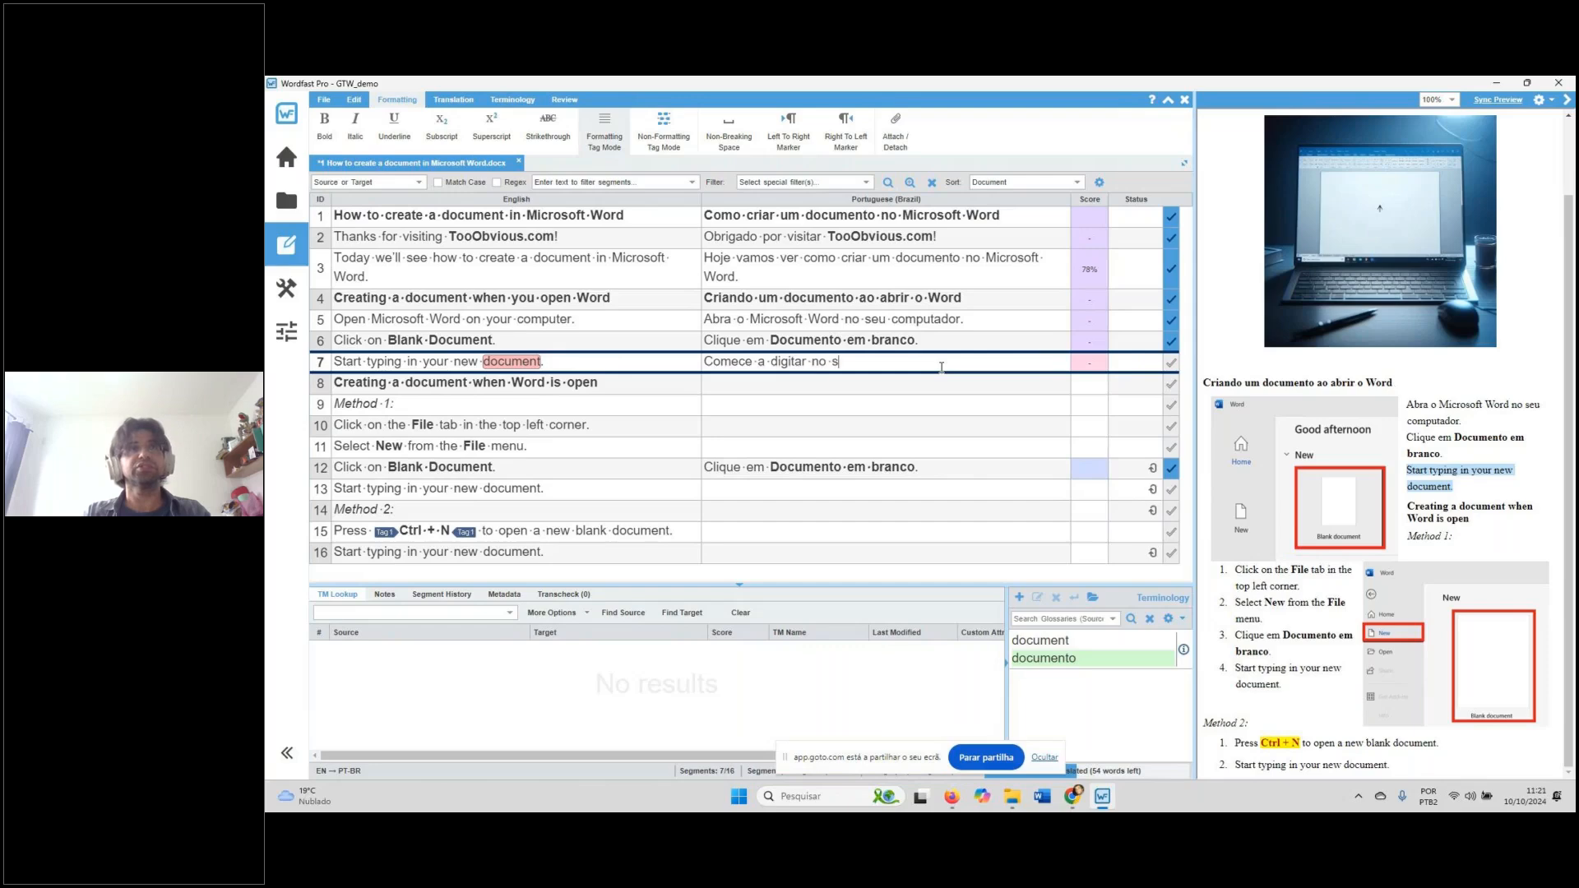
type("eu novo do")
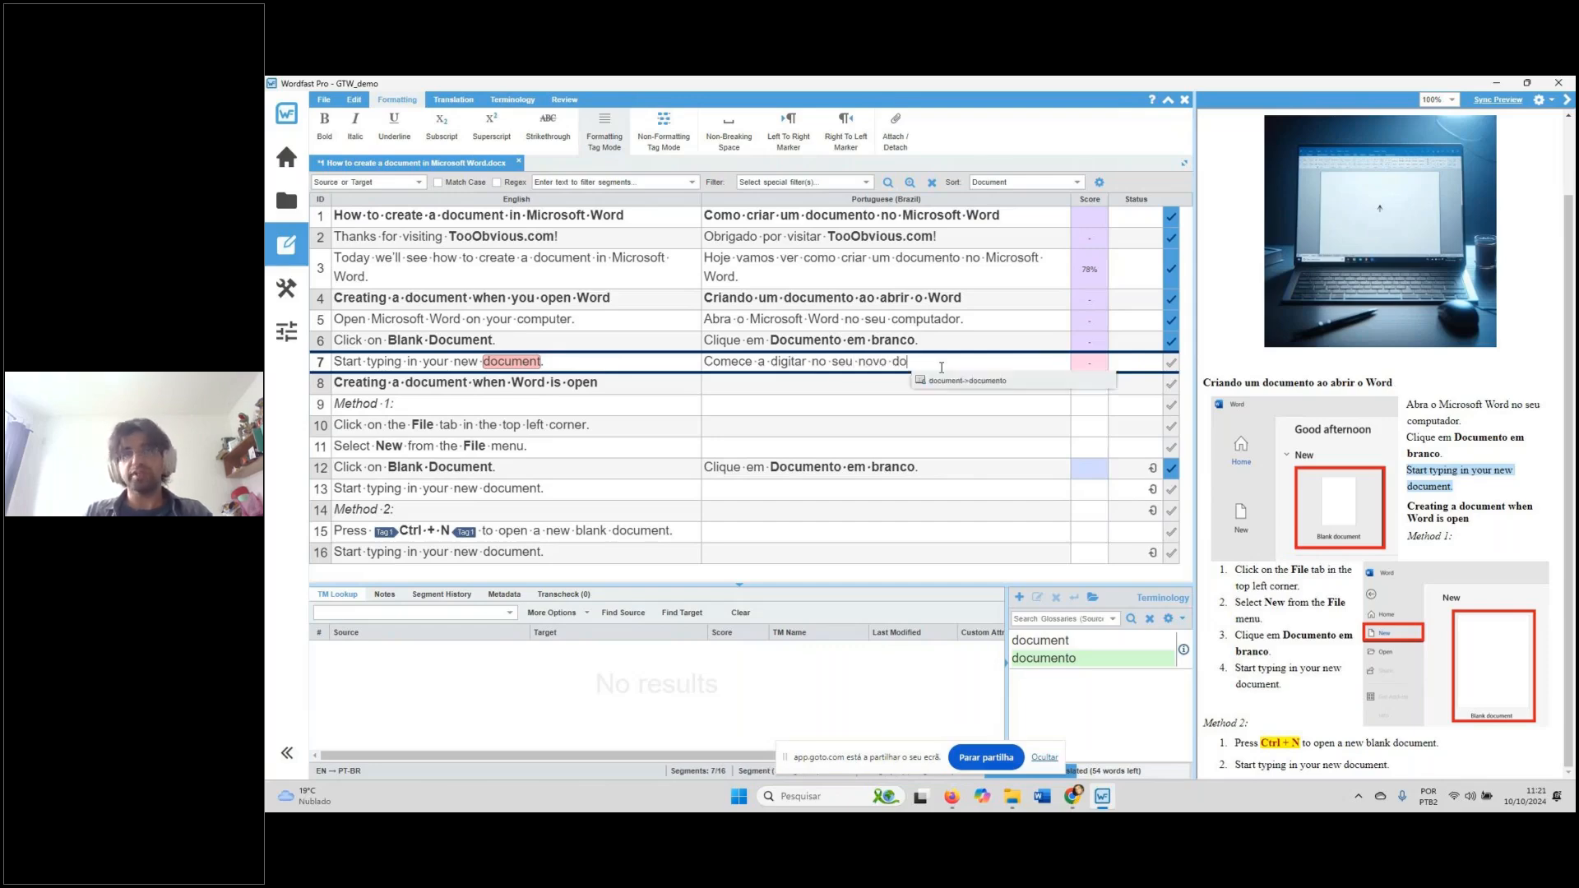
key("Return")
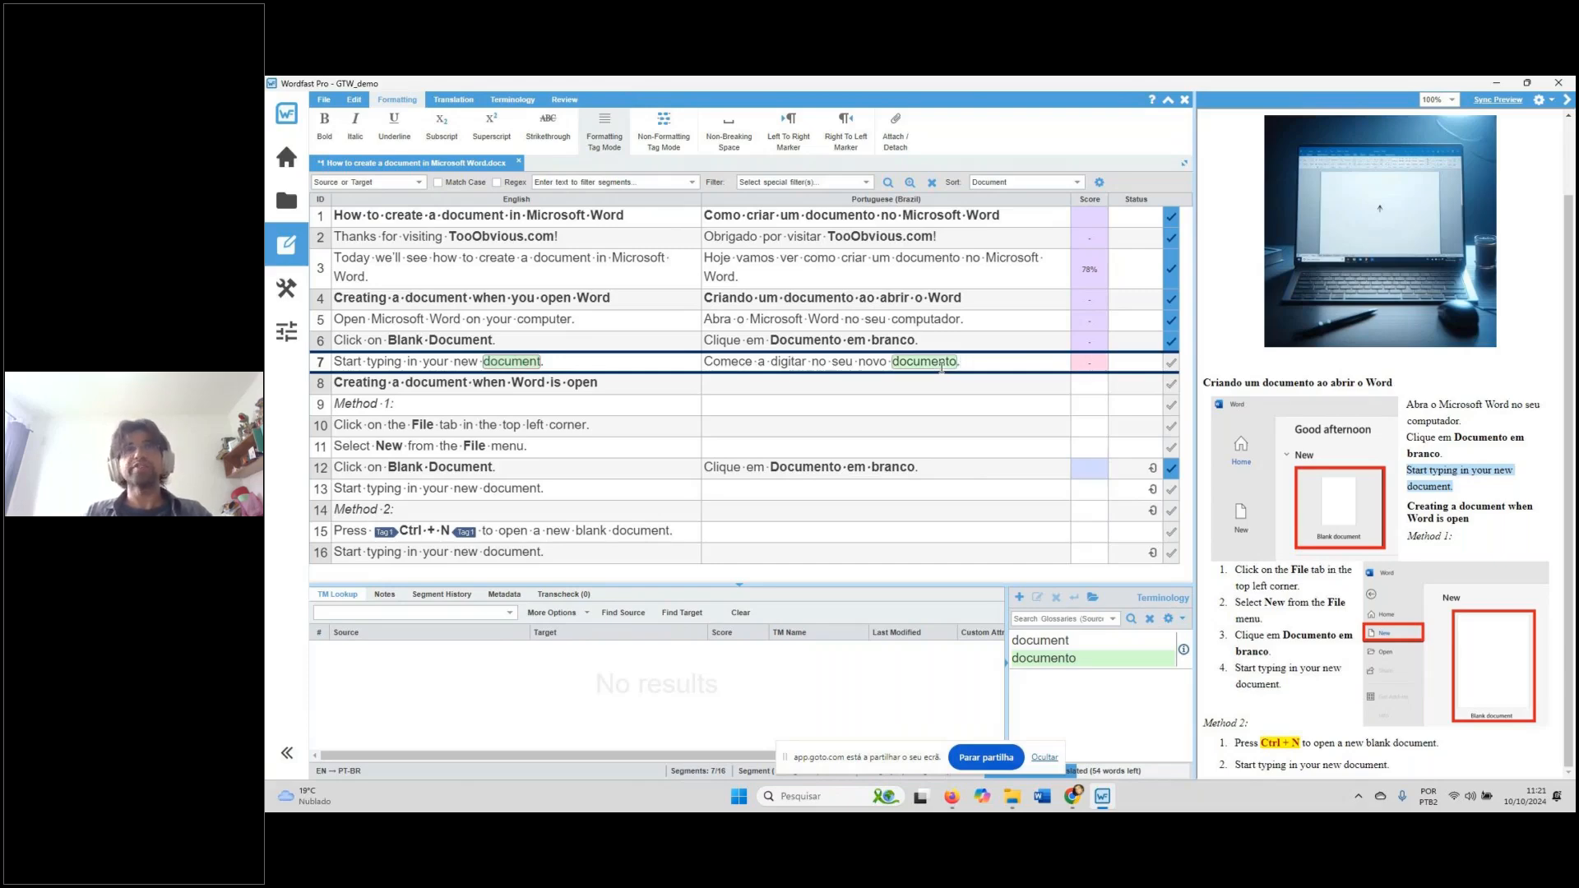
key("ctrl+Return")
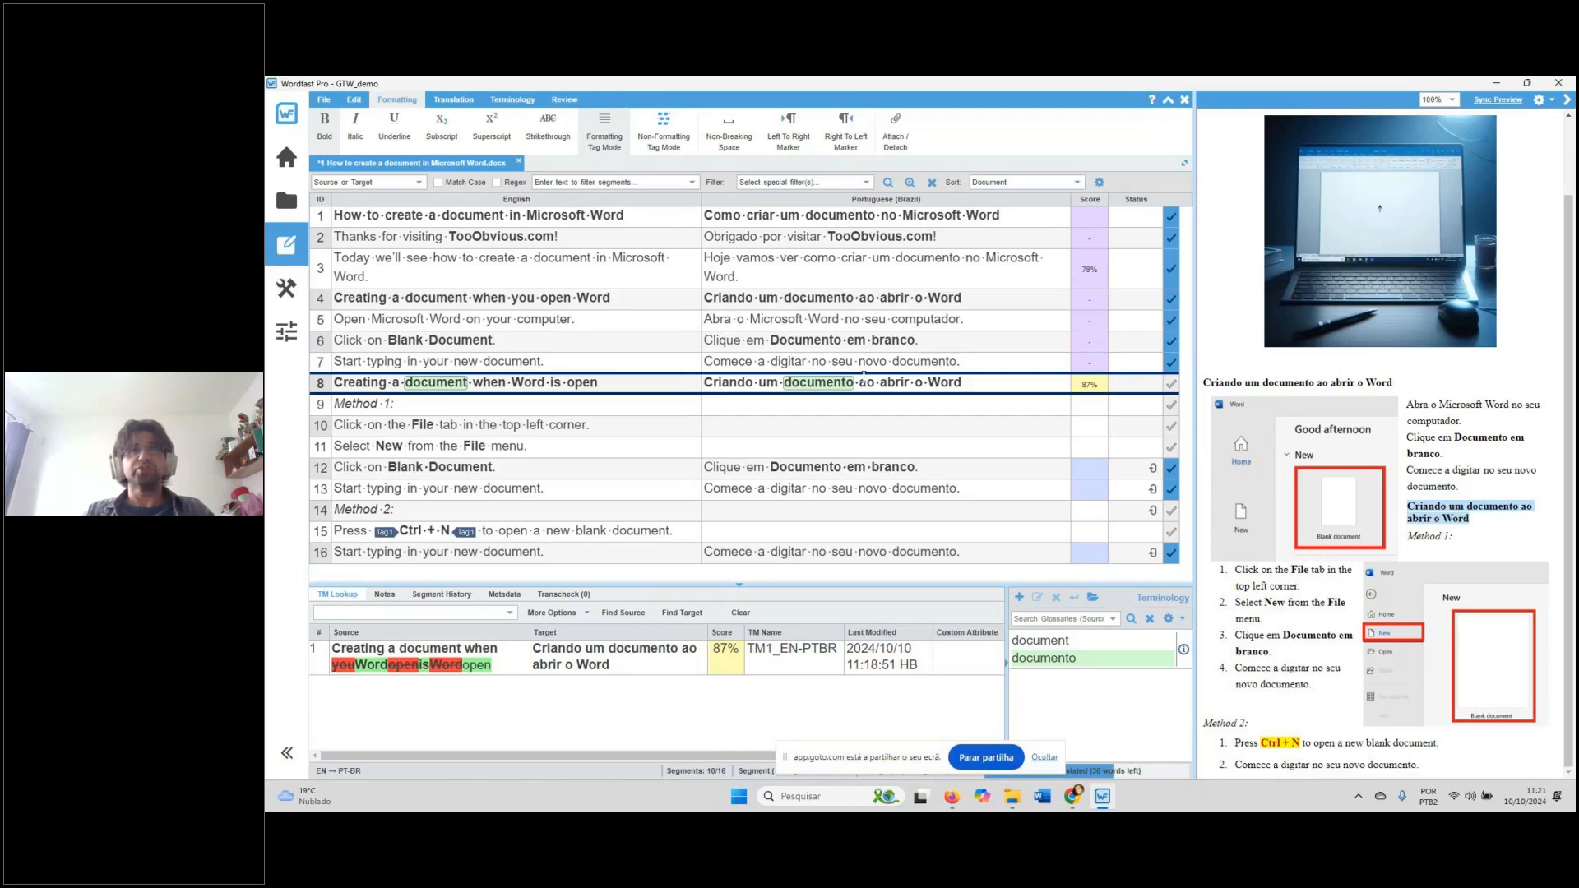
Edit the fuzzy match in segment 8 to read "Criando um documento quando o Word está aberto", and commit it
key("ctrl+shift+Right")
key("ctrl+shift+Right")
key("ctrl+shift+Right")
key("ctrl+shift+Right")
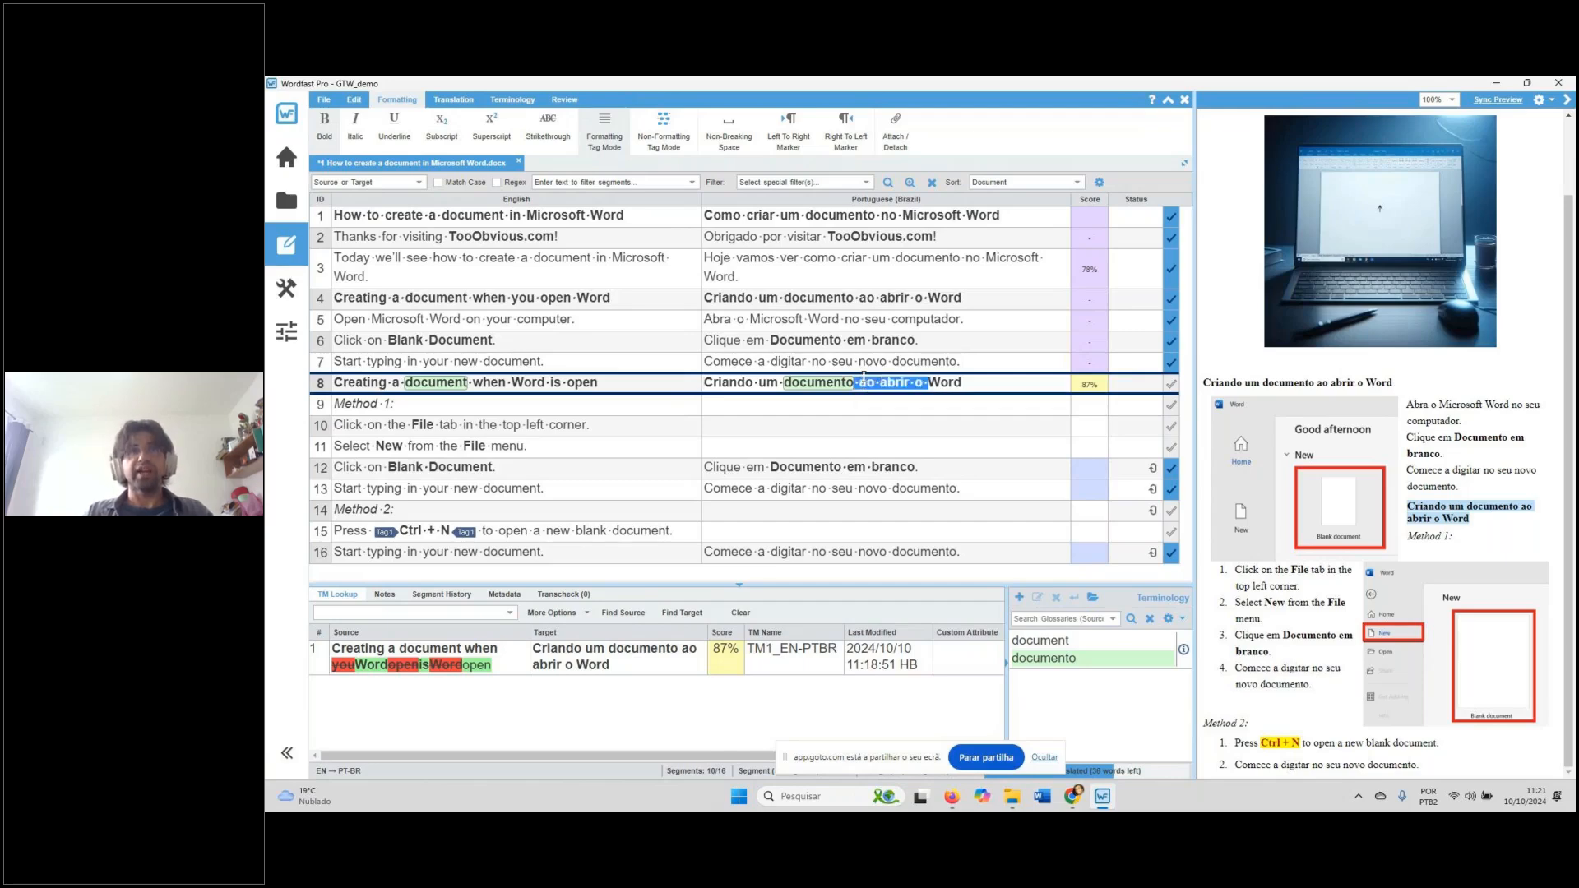
type("quando o")
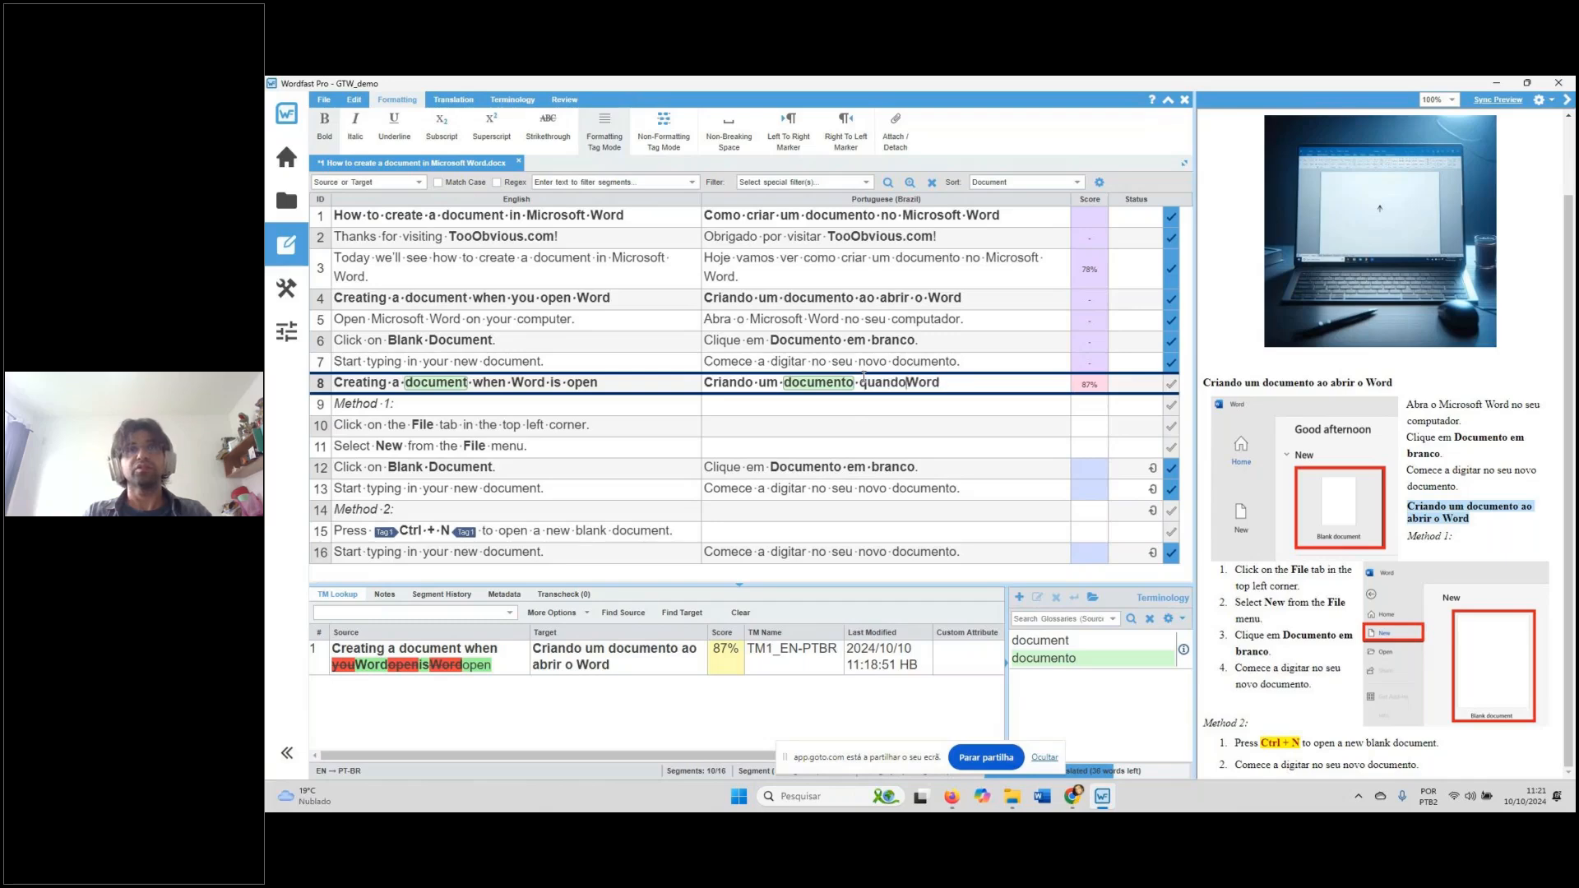
key("End")
type("e")
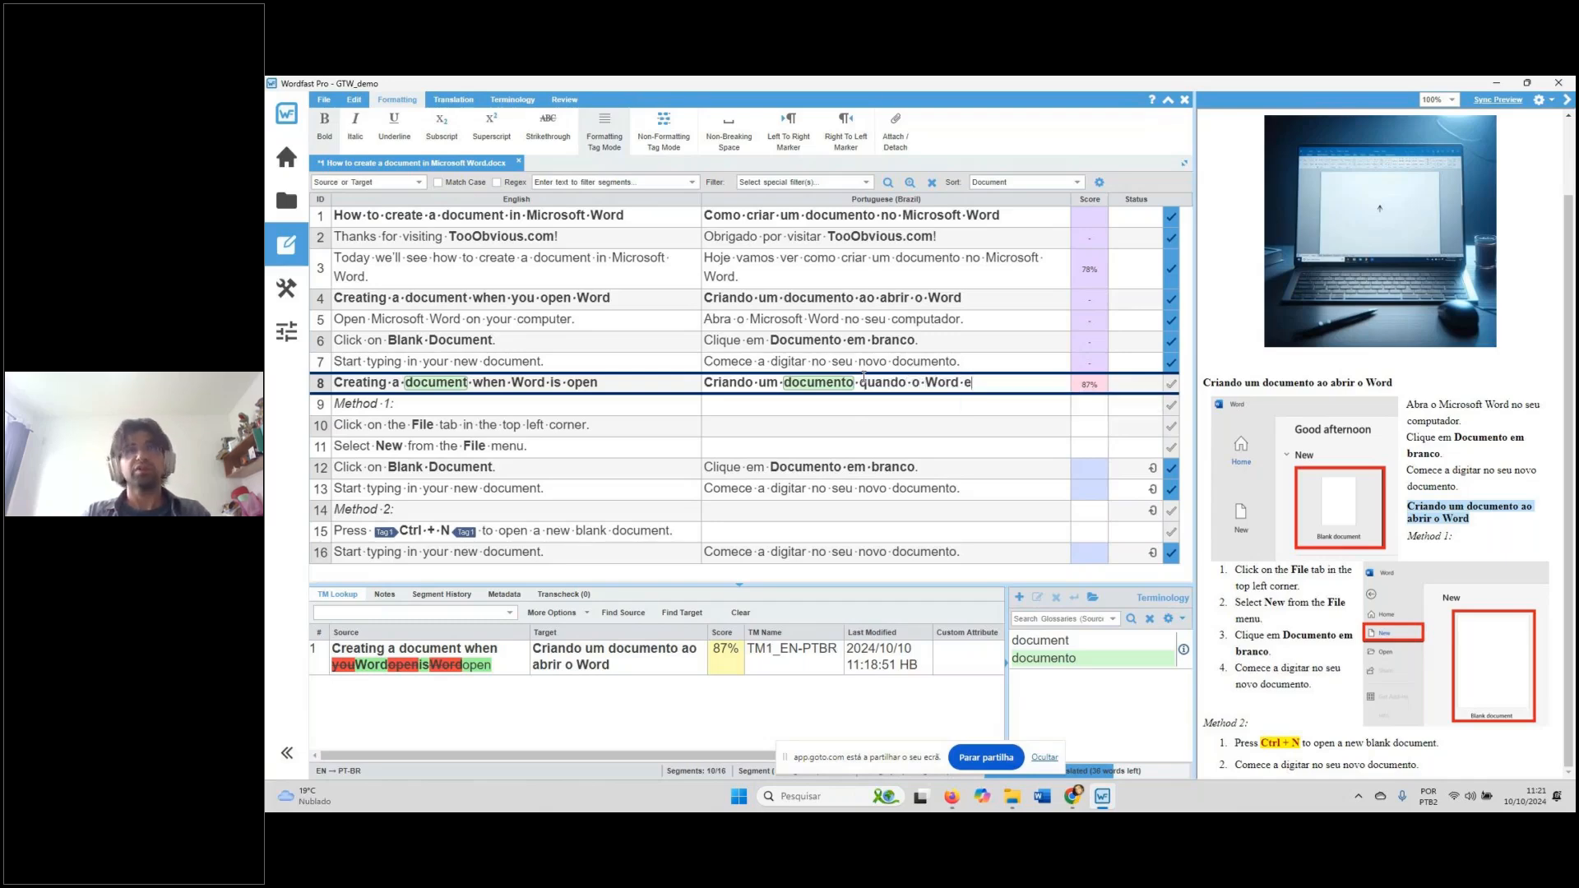
type("stá aberto")
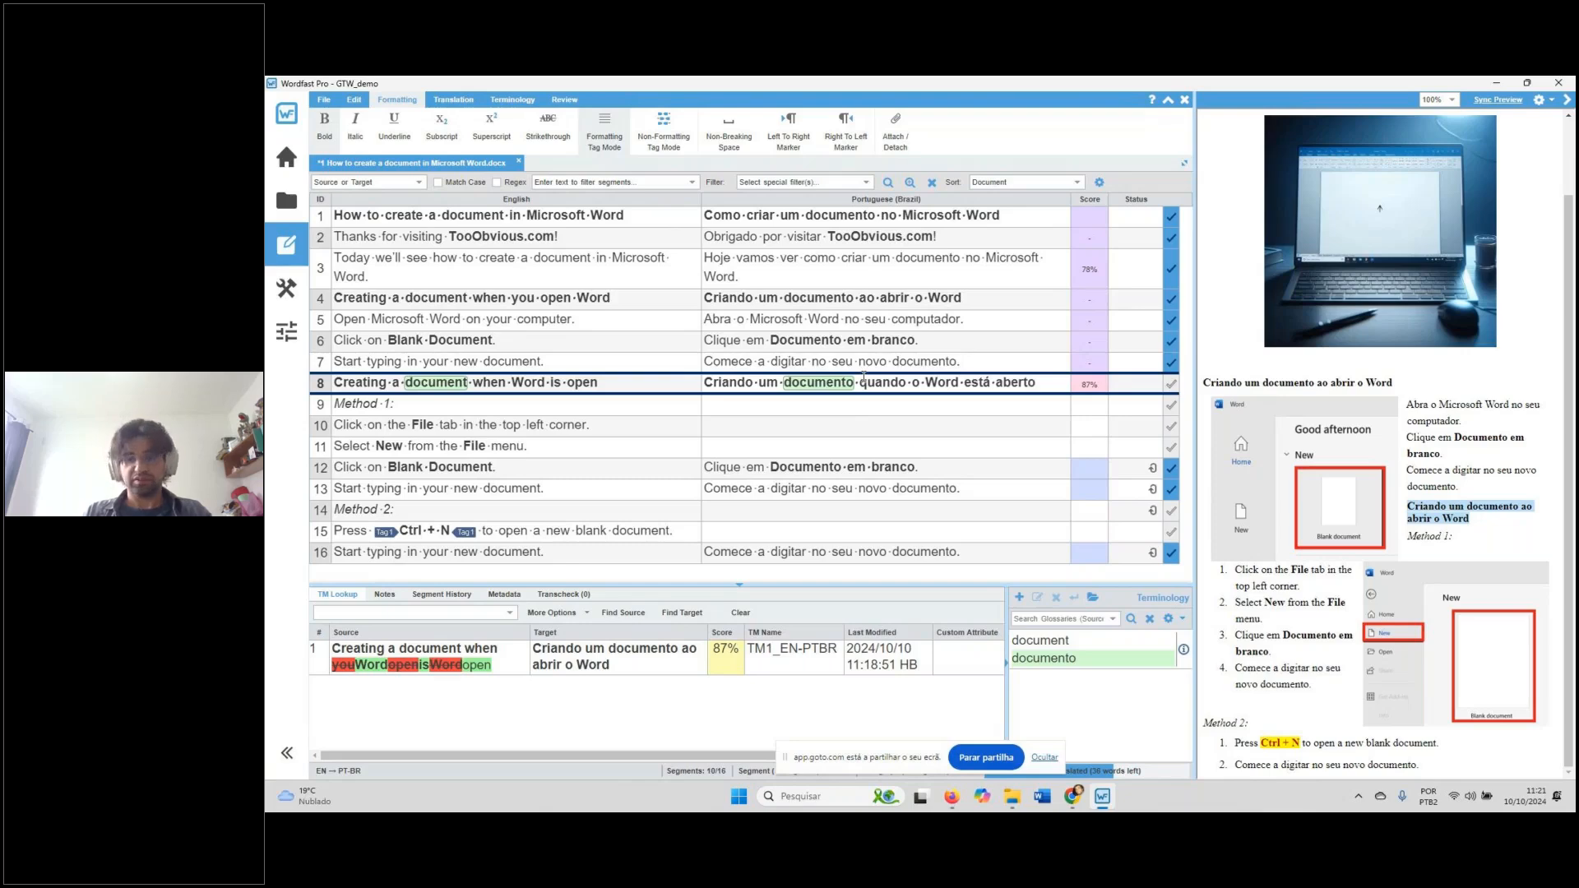
key("ctrl+Return")
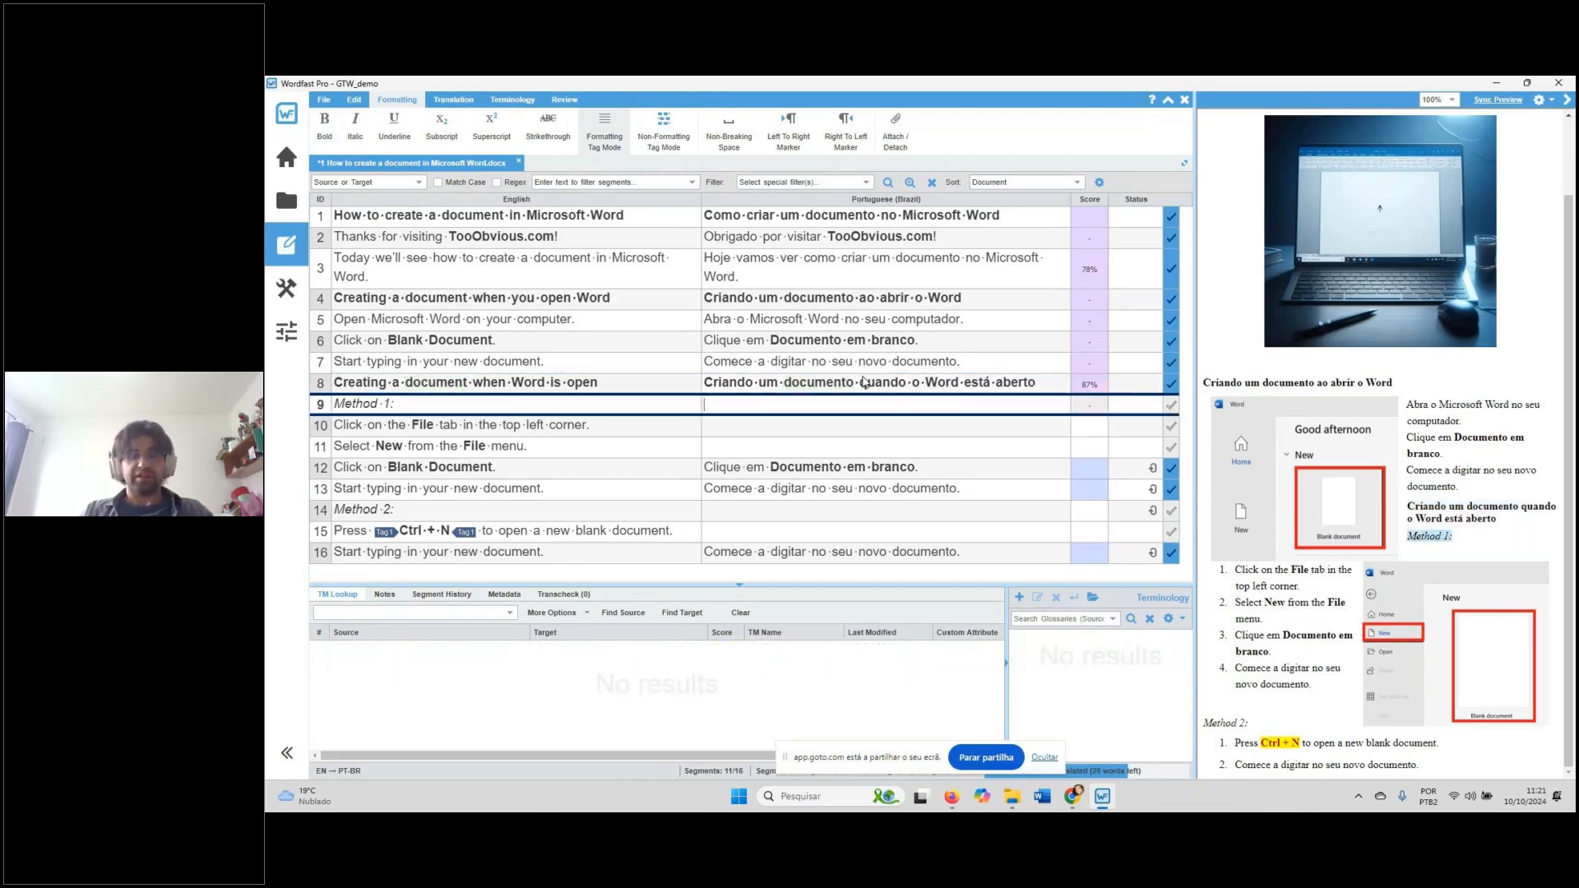
Translate segment 9 as "Método 1:" and commit it
type("Método·")
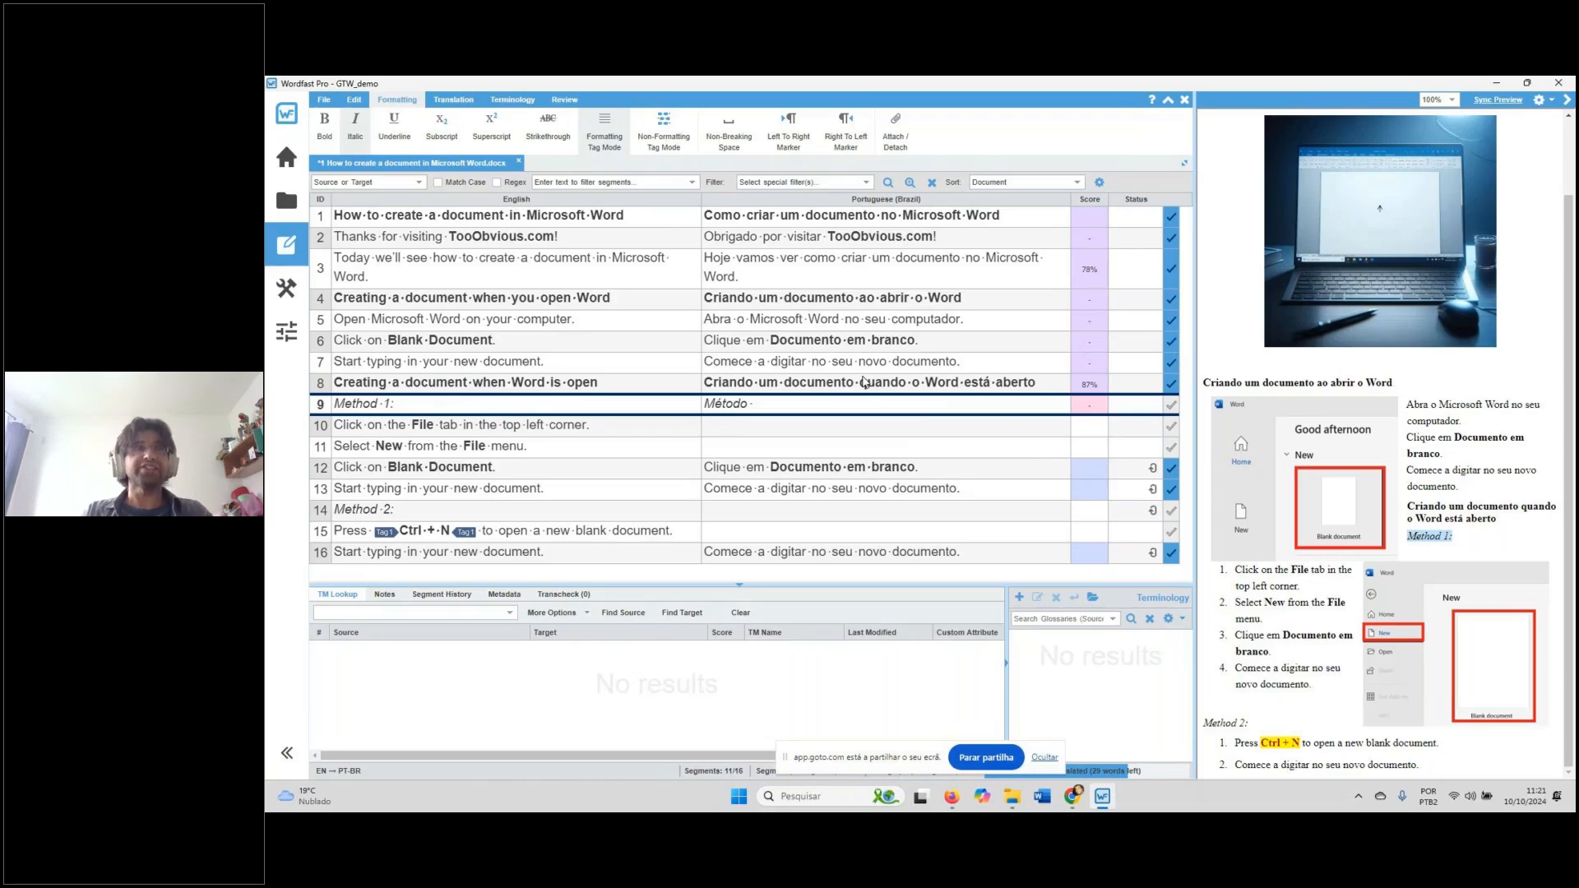
type("1:")
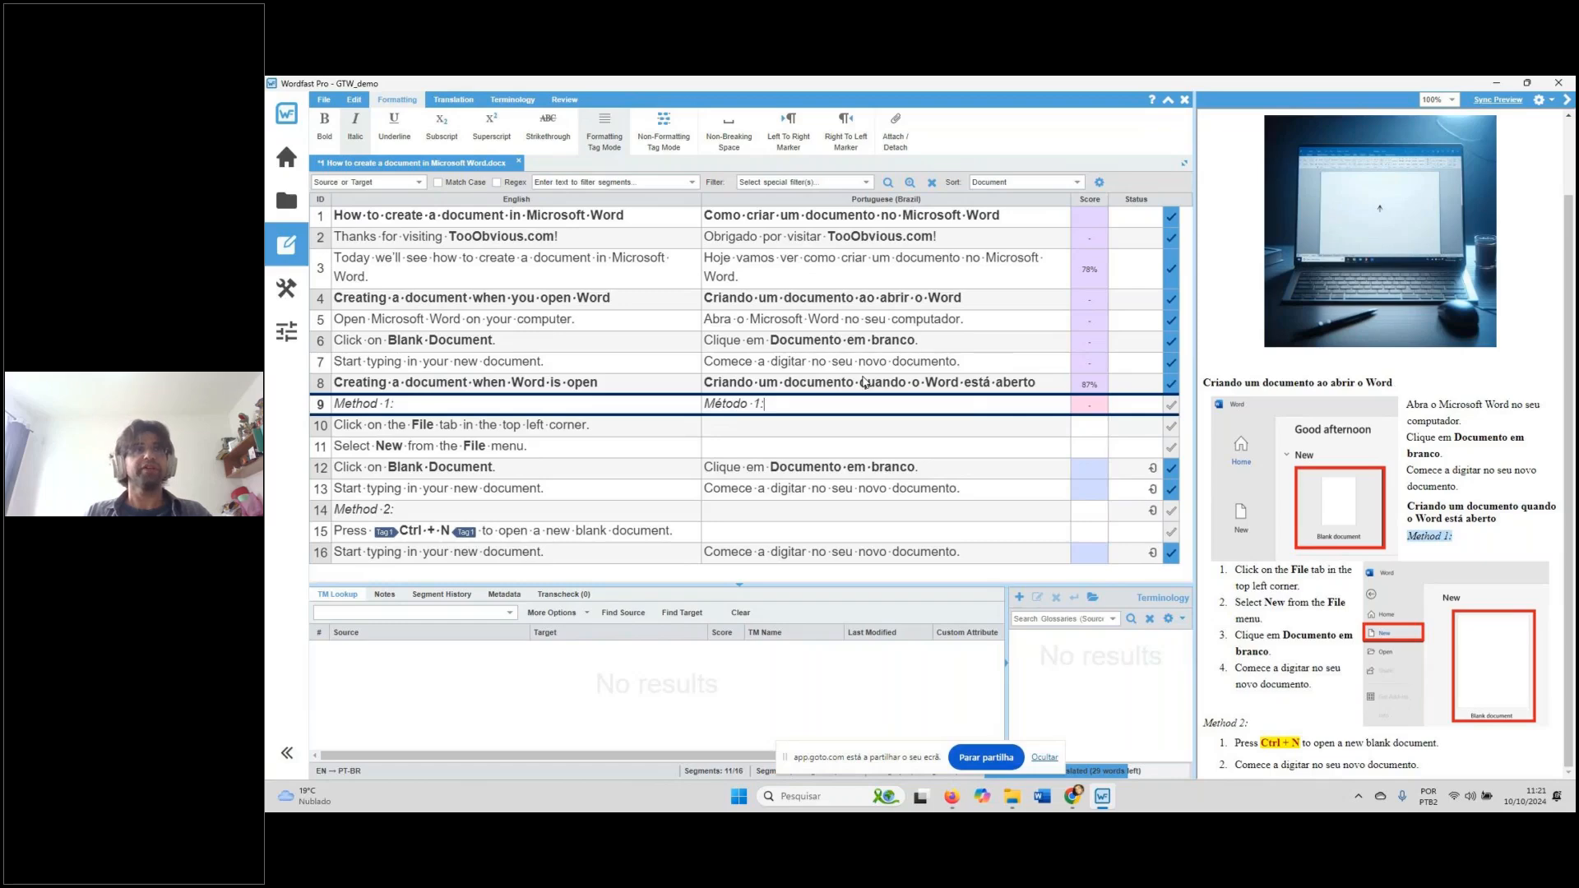
key("alt+Down")
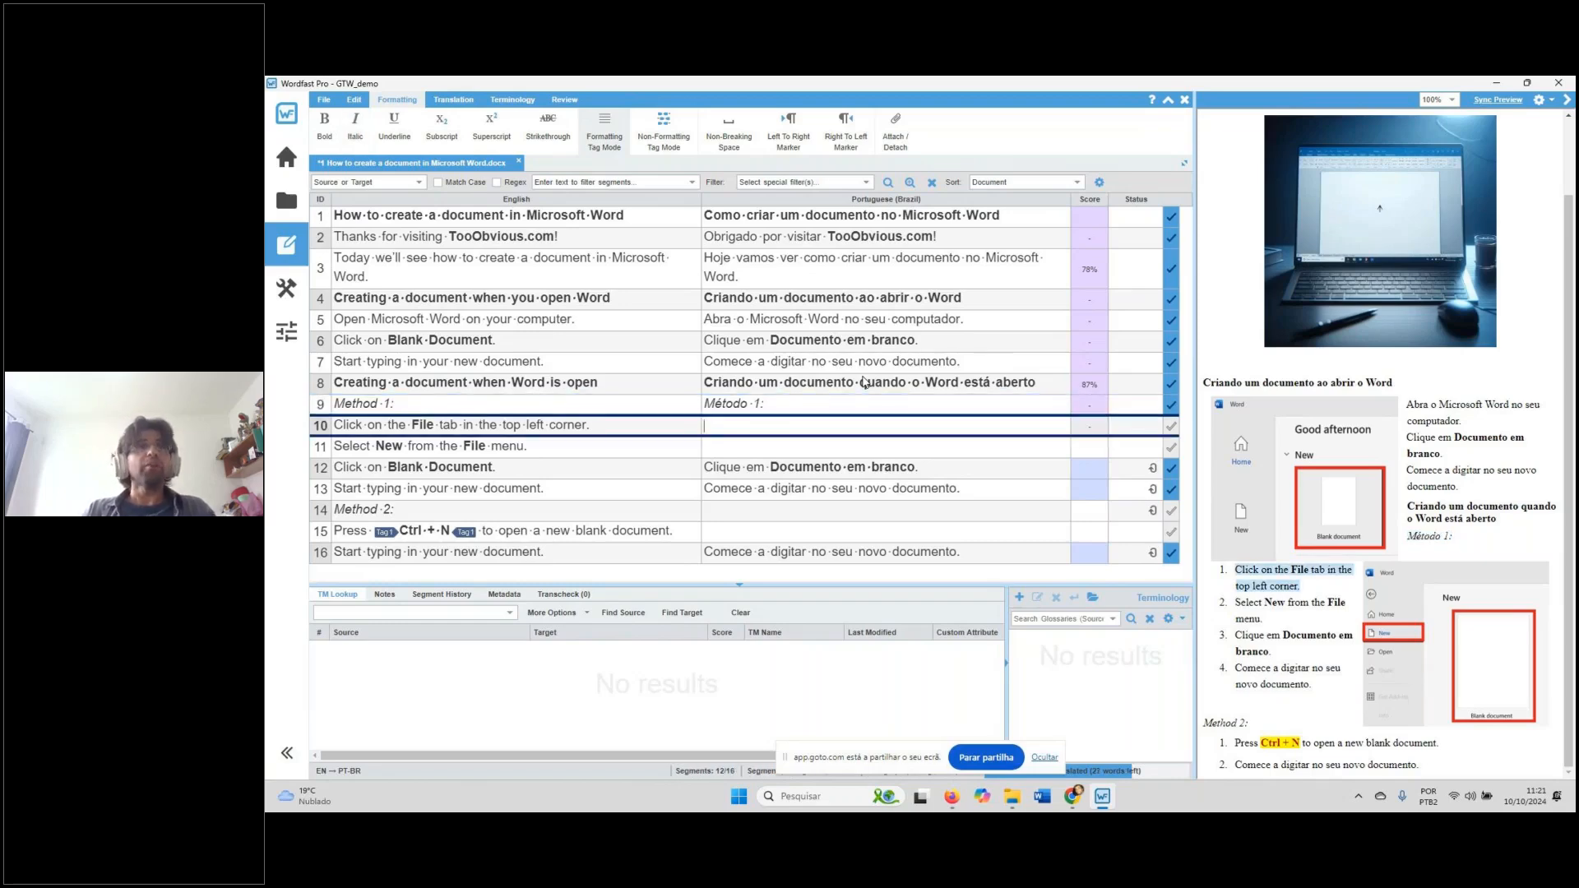
Return to segment 9, enable WorldLingo in the machine translation preferences, save, and check the setting once more
left_click(825, 403)
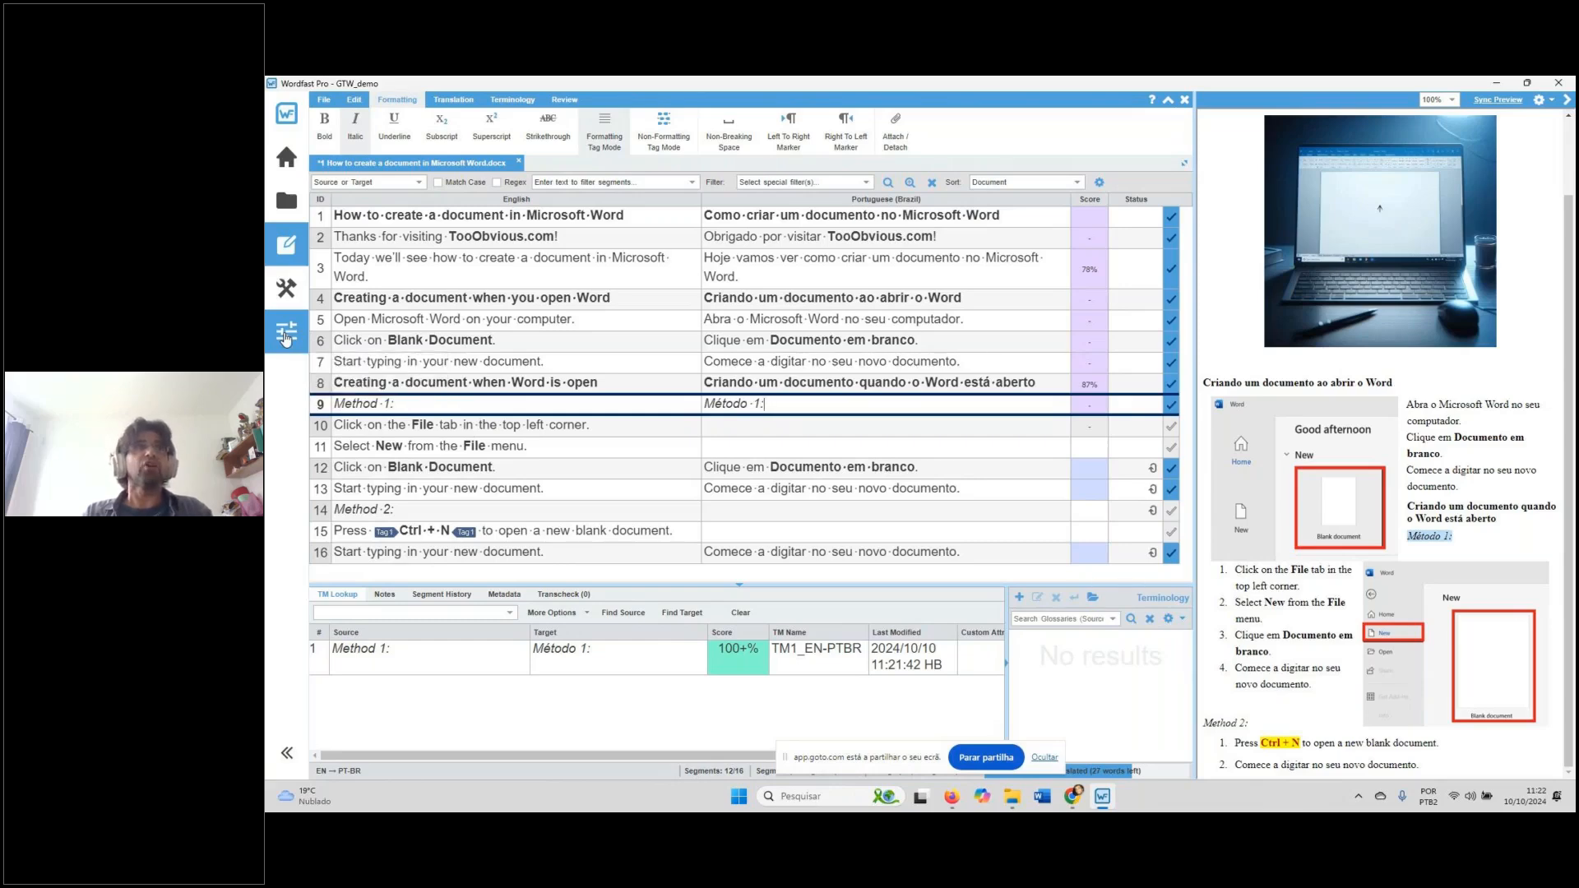
left_click(286, 337)
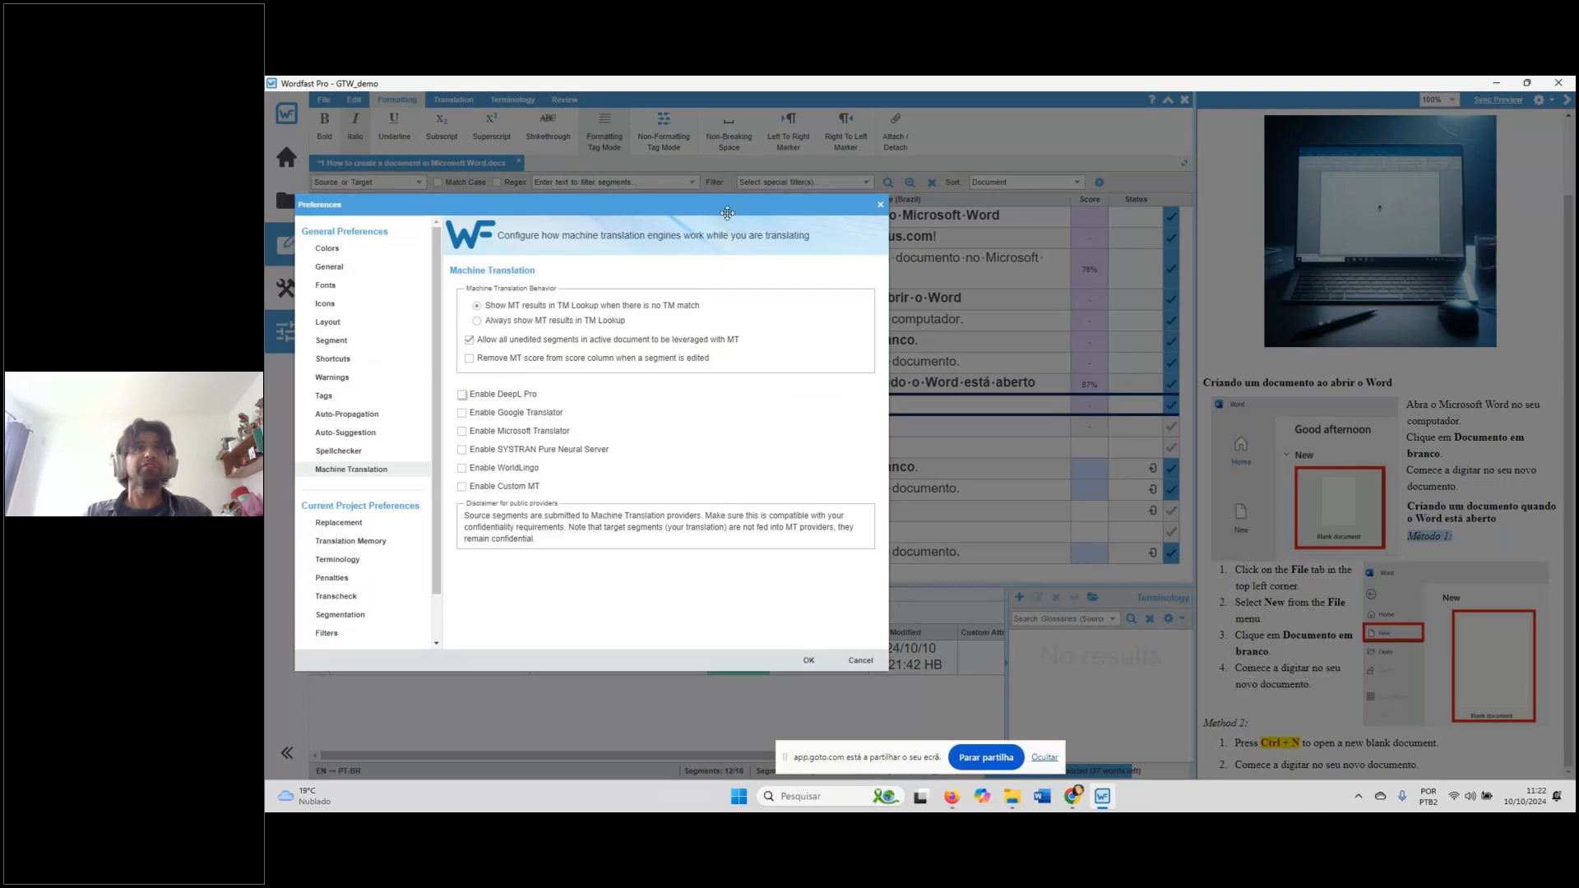
key("Escape")
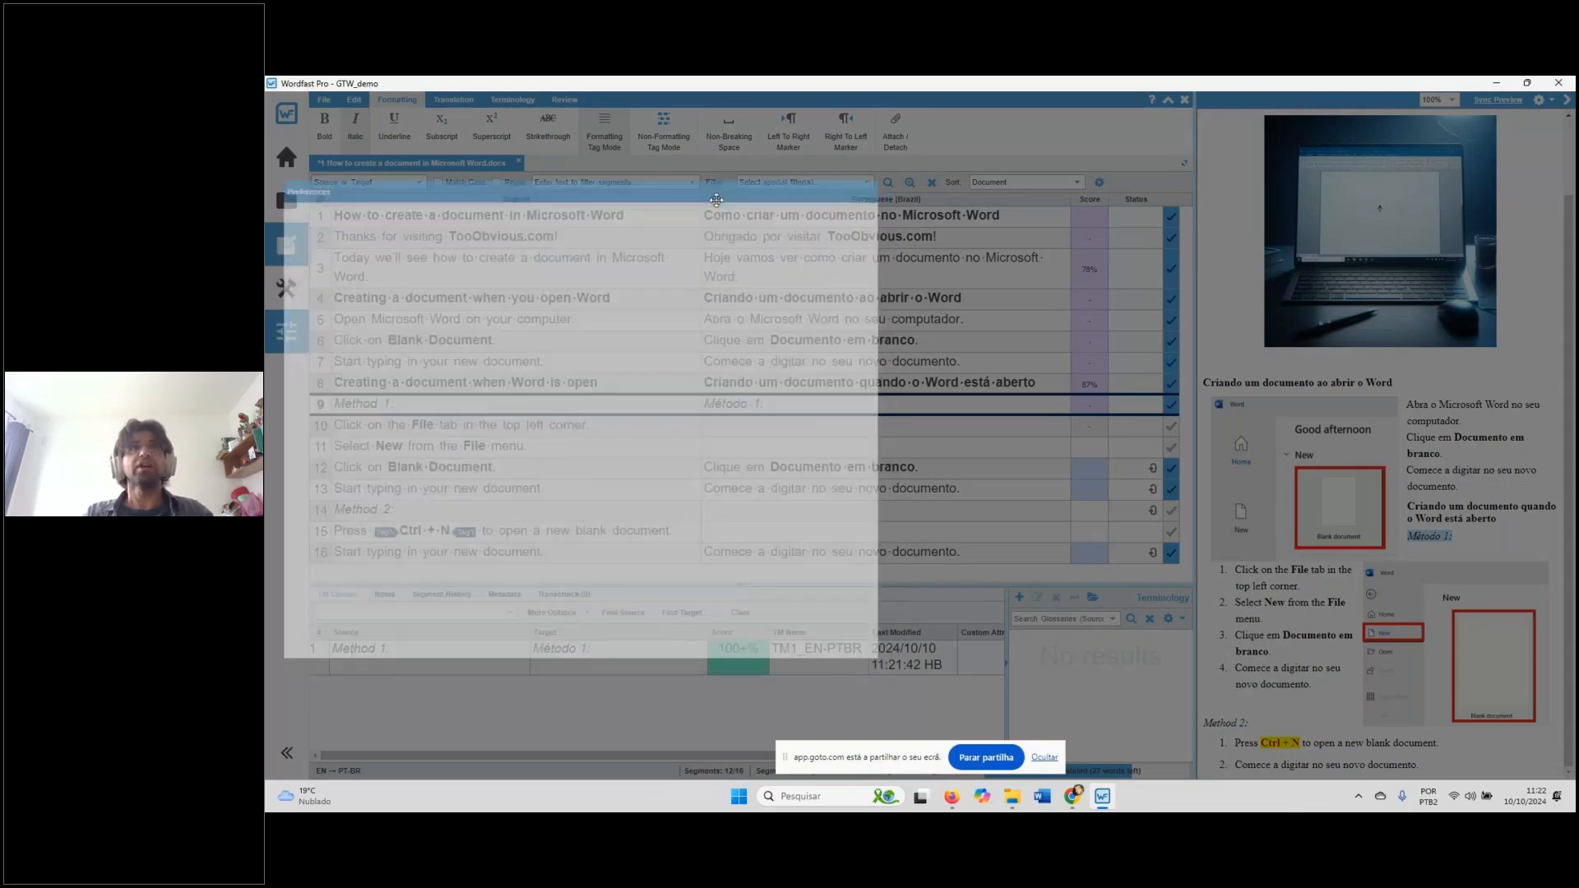
left_click_drag(847, 230, 995, 254)
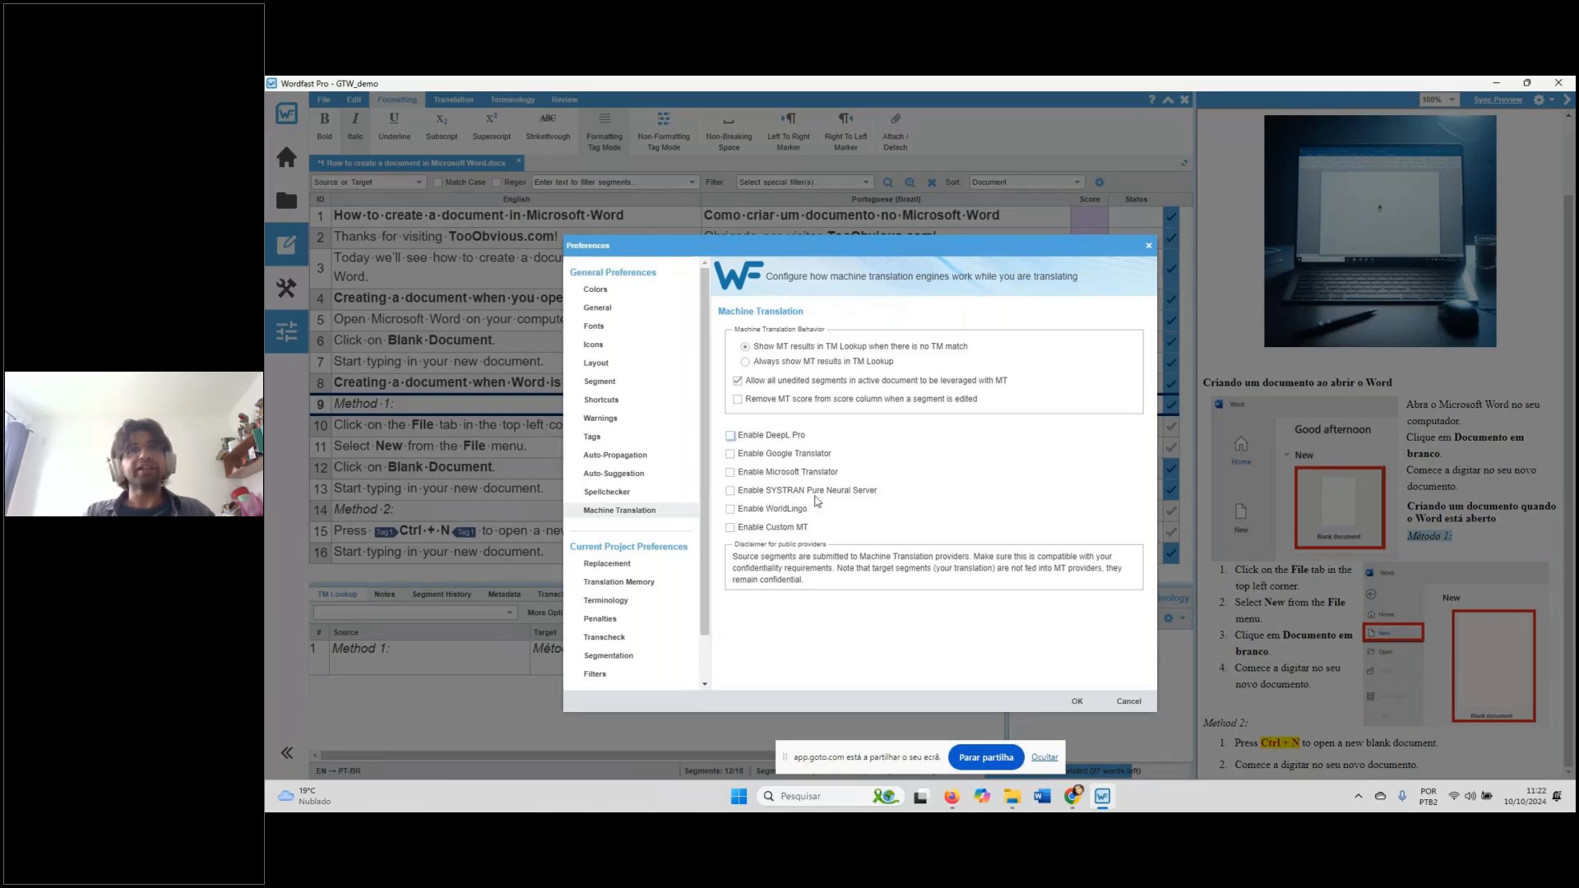
left_click(730, 509)
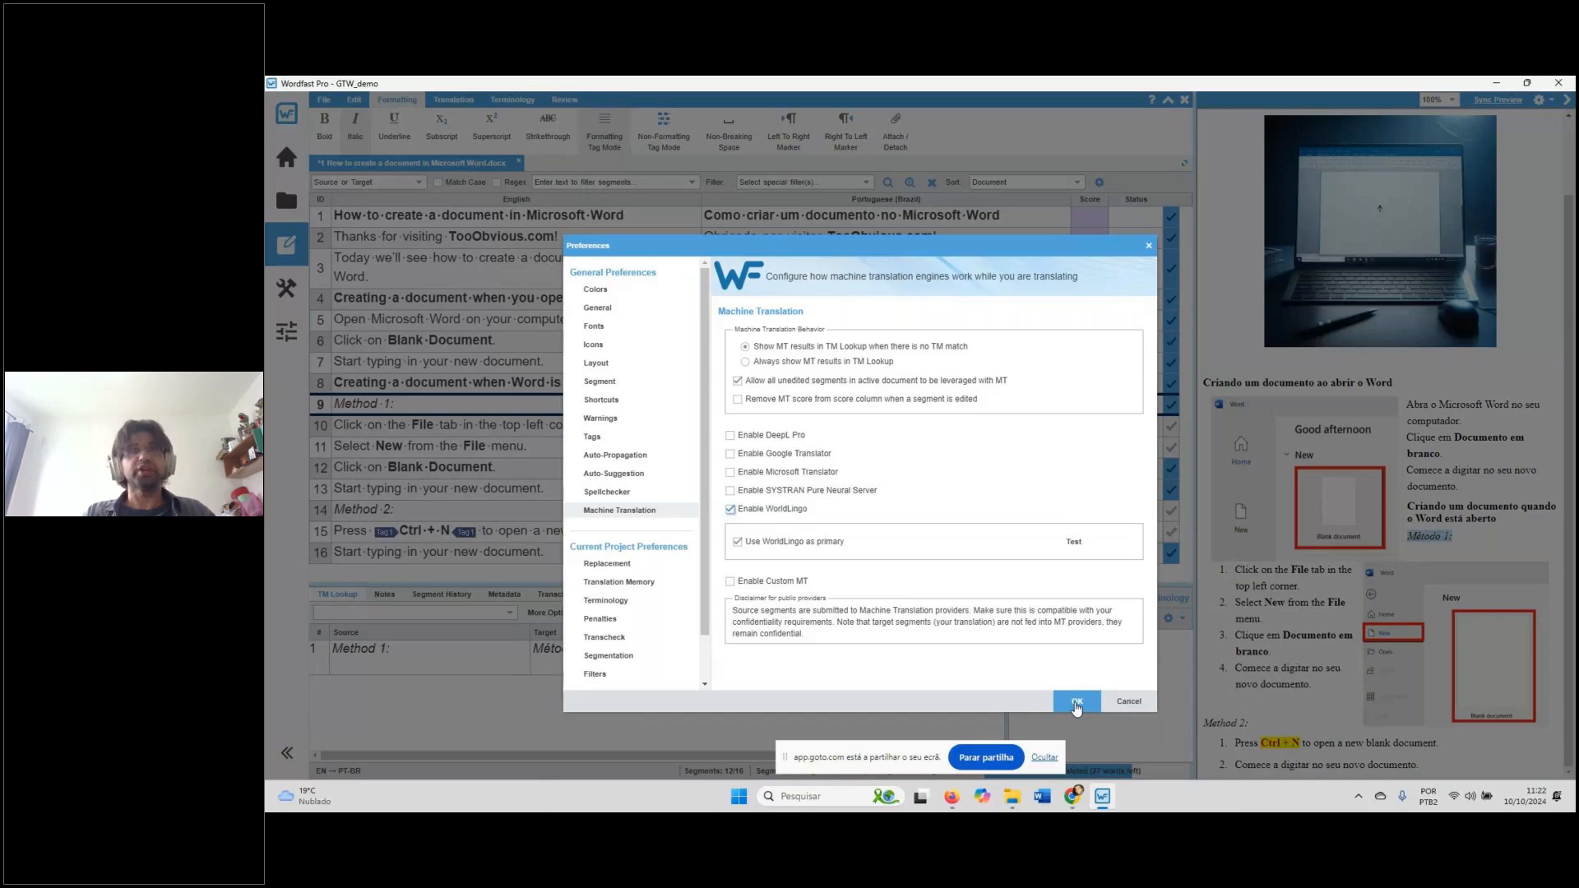
left_click(1077, 704)
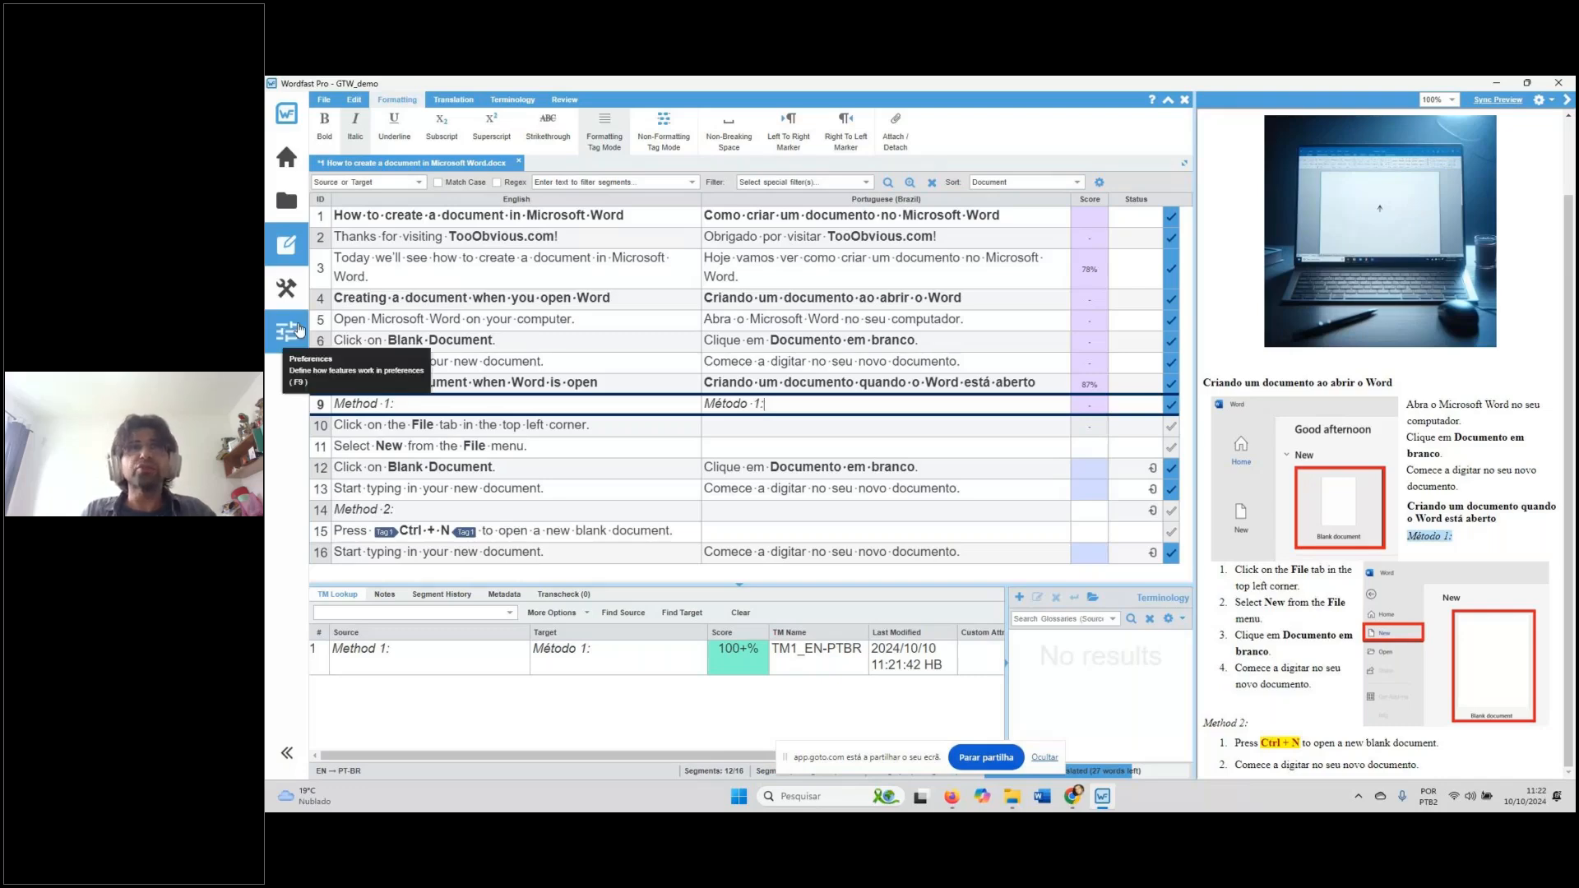
left_click(300, 330)
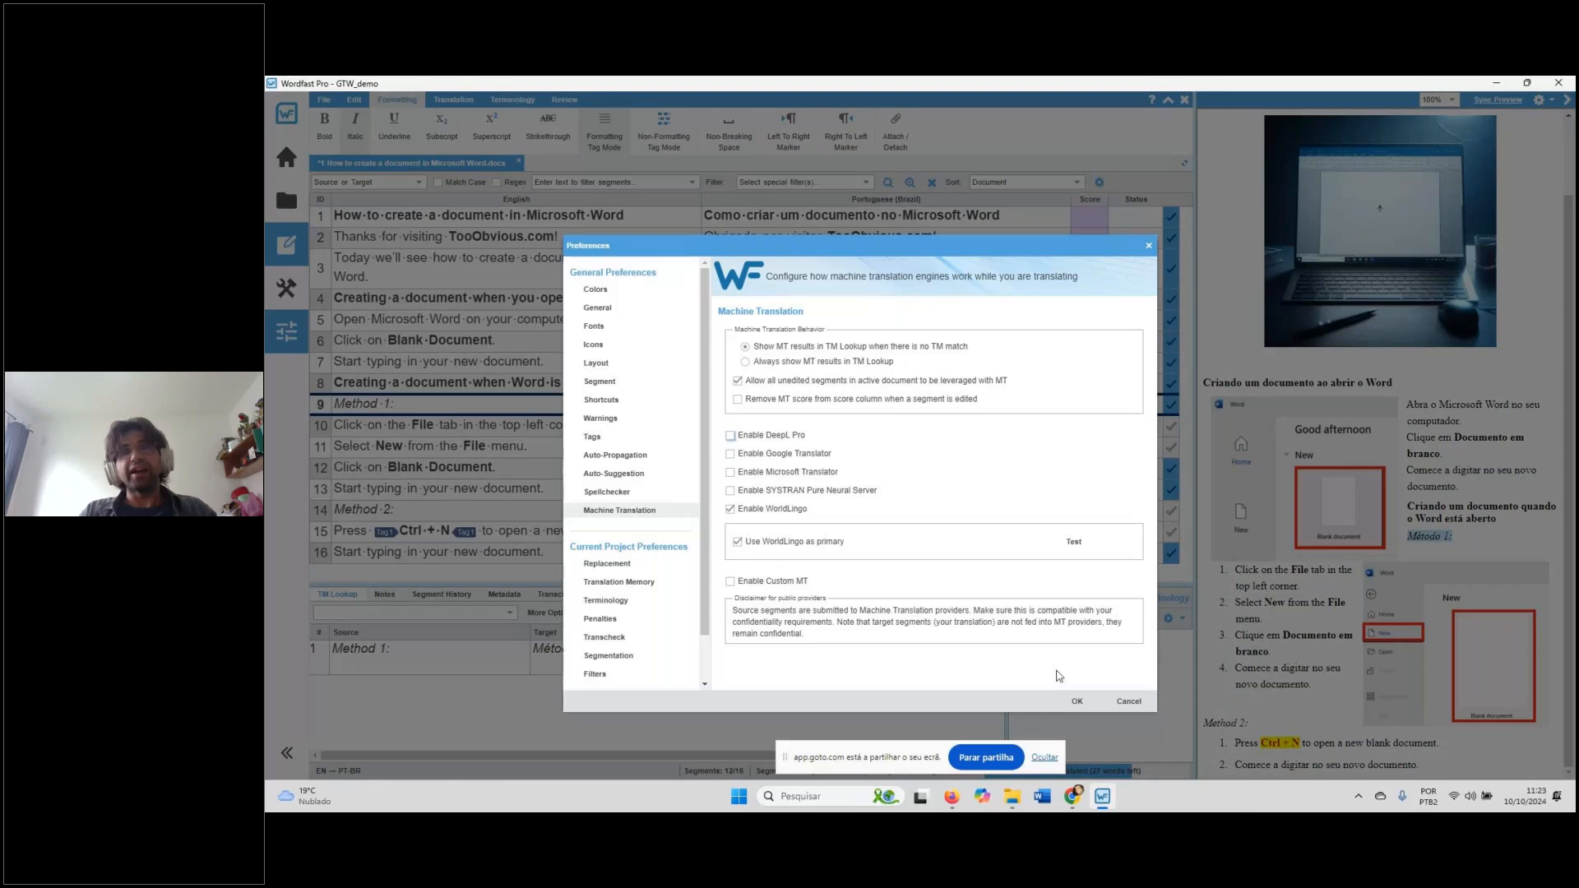
left_click(1077, 701)
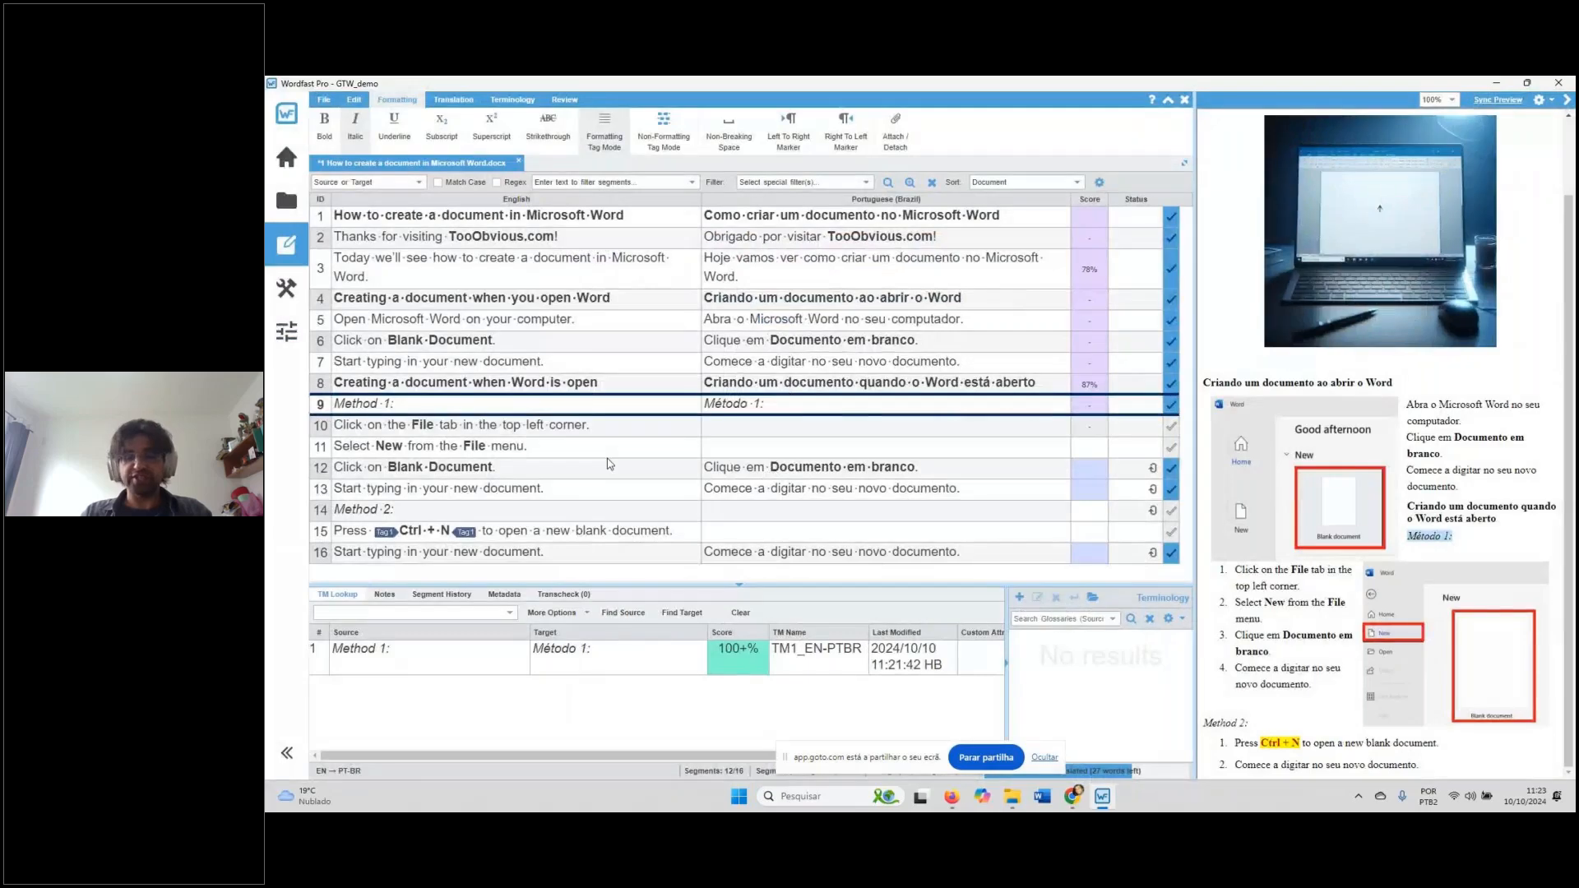
Open segment 10 and replace "no botão Ficheiro" in the machine-translated text with "na guia Arquivo"
key("alt+Down")
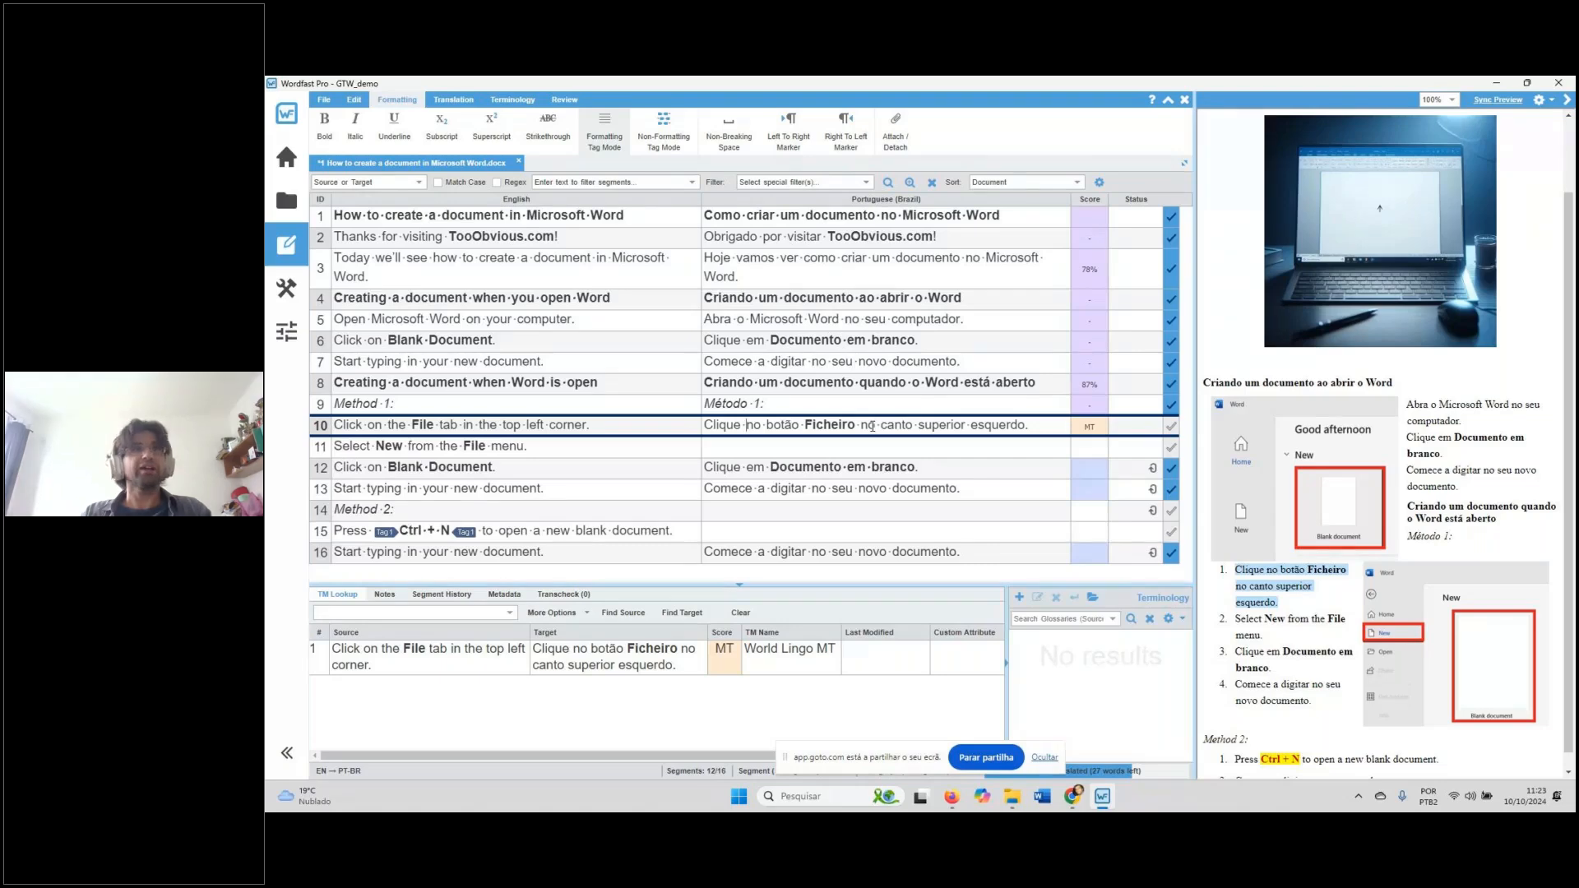
key("ctrl+shift+Right")
key("ctrl+shift+Right")
key("ctrl+shift+Right")
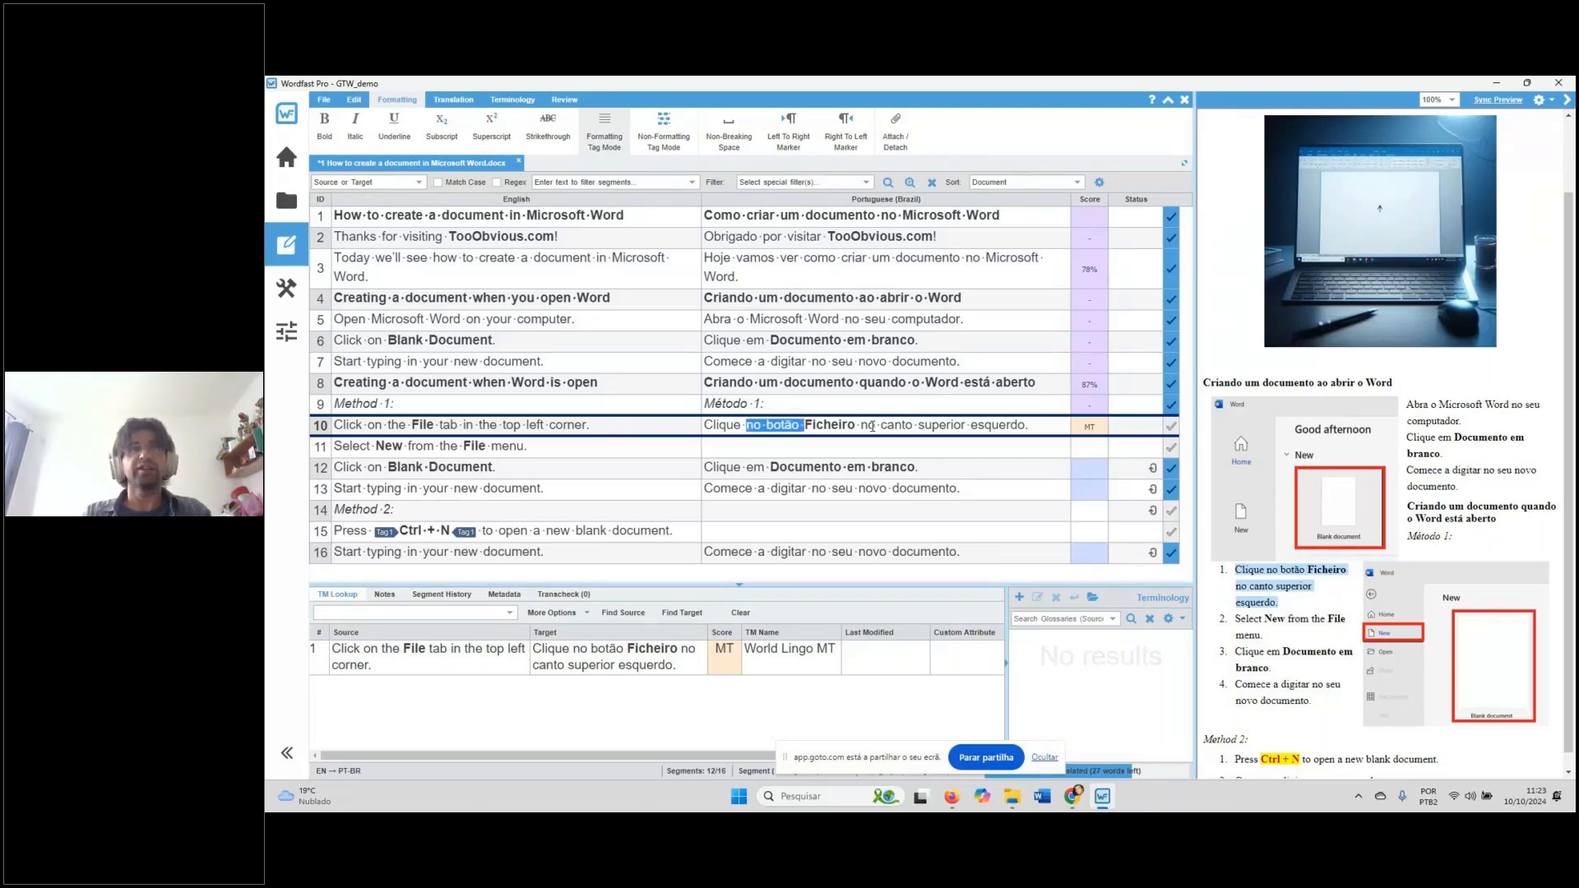
type("na gui")
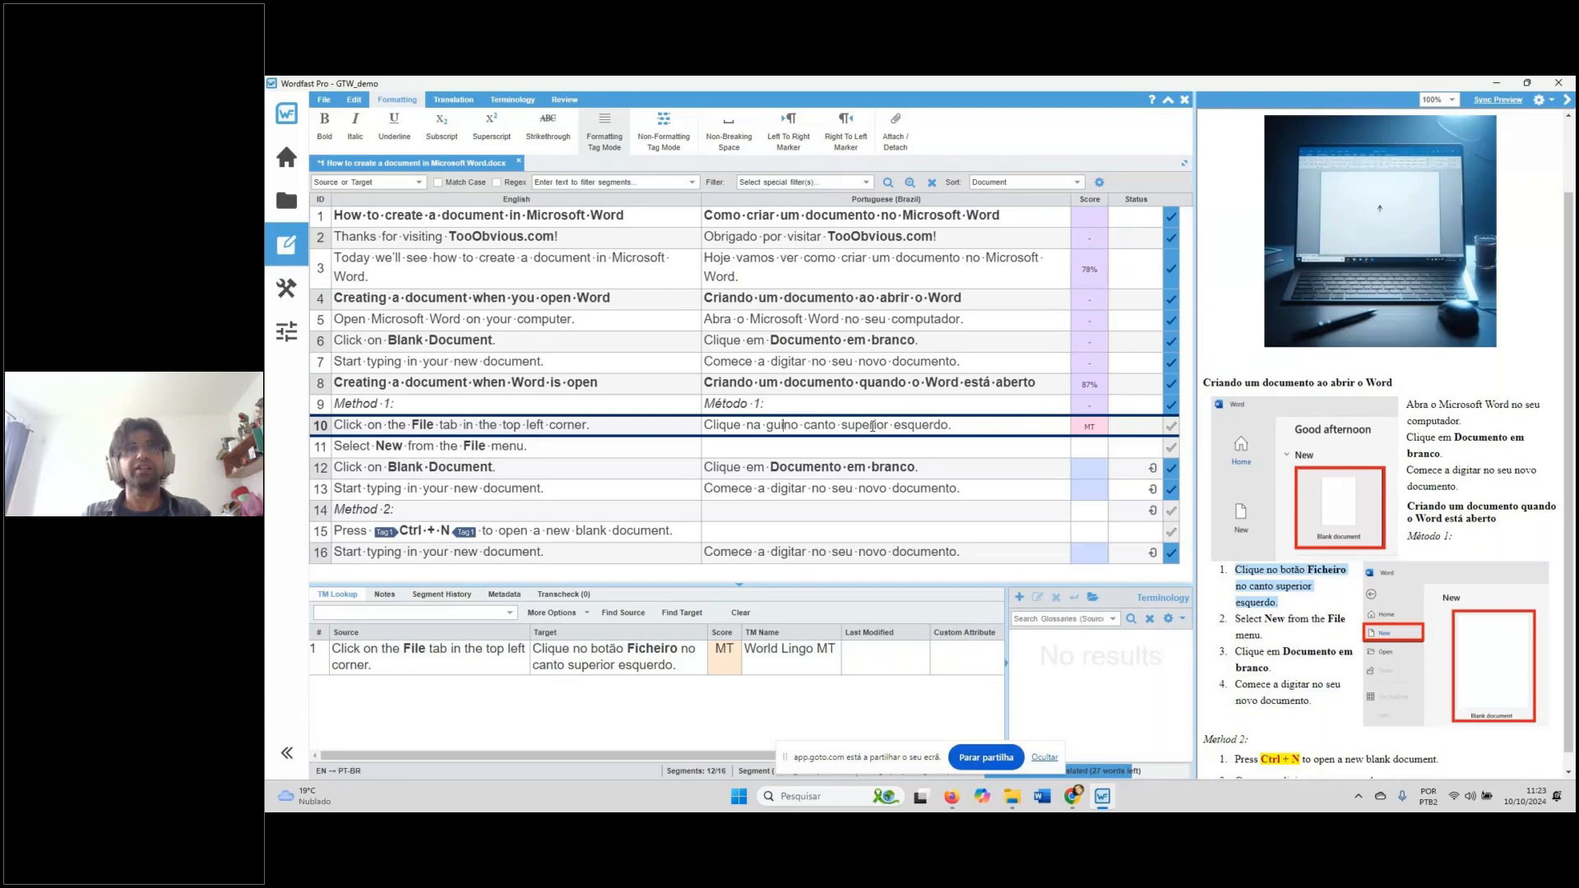
type("a Arquivo")
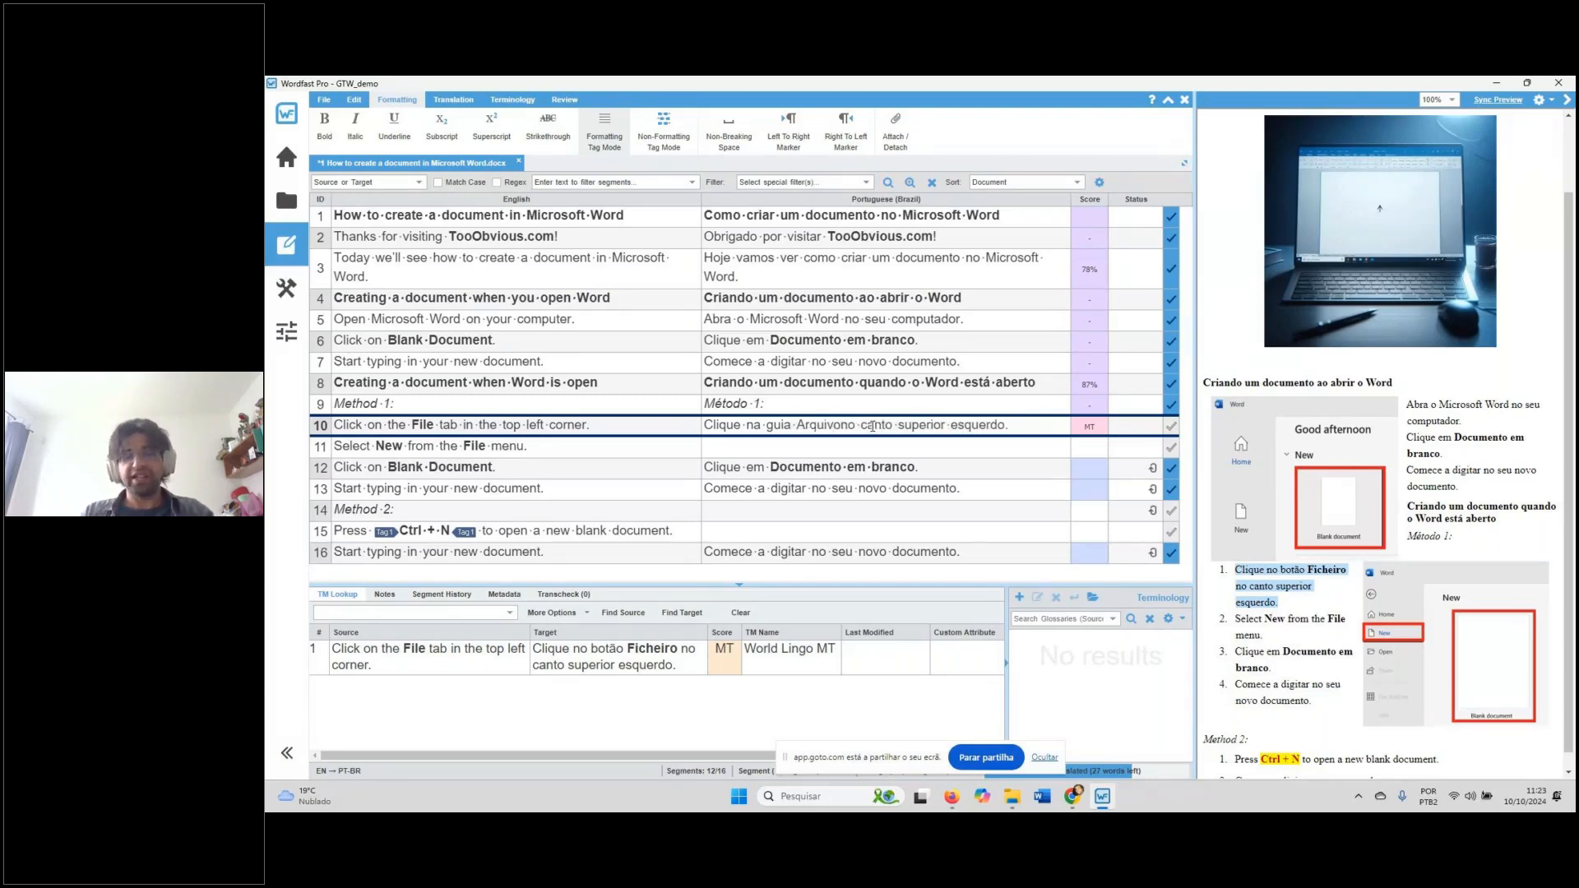
Make "na guia Arquivo" bold in segment 10's translation and commit the segment
key("ctrl+shift+Left")
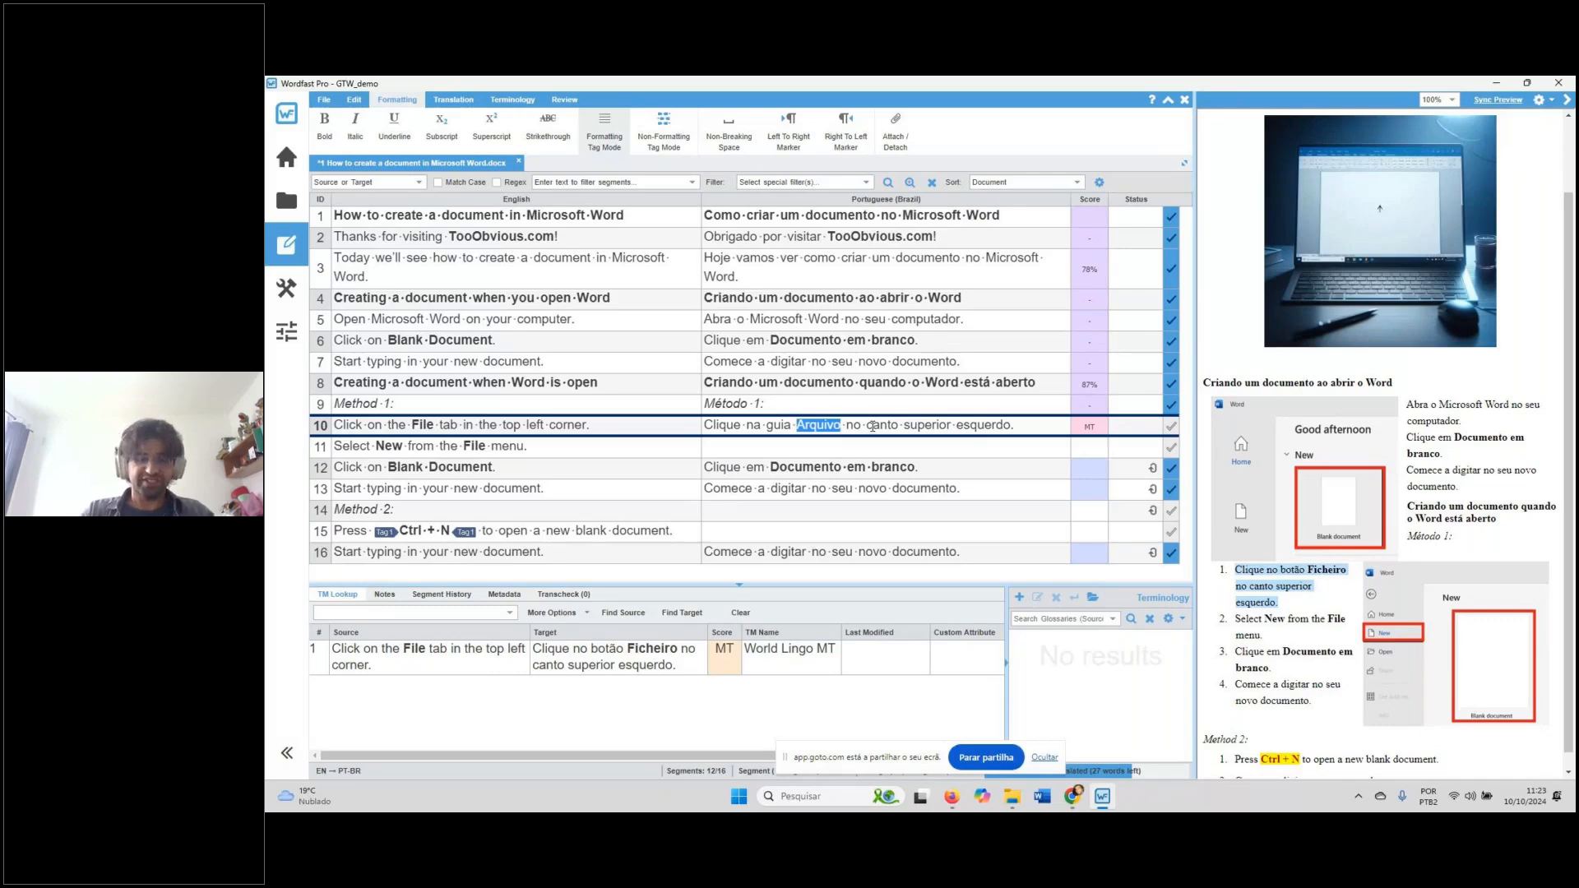
key("ctrl+shift+Left")
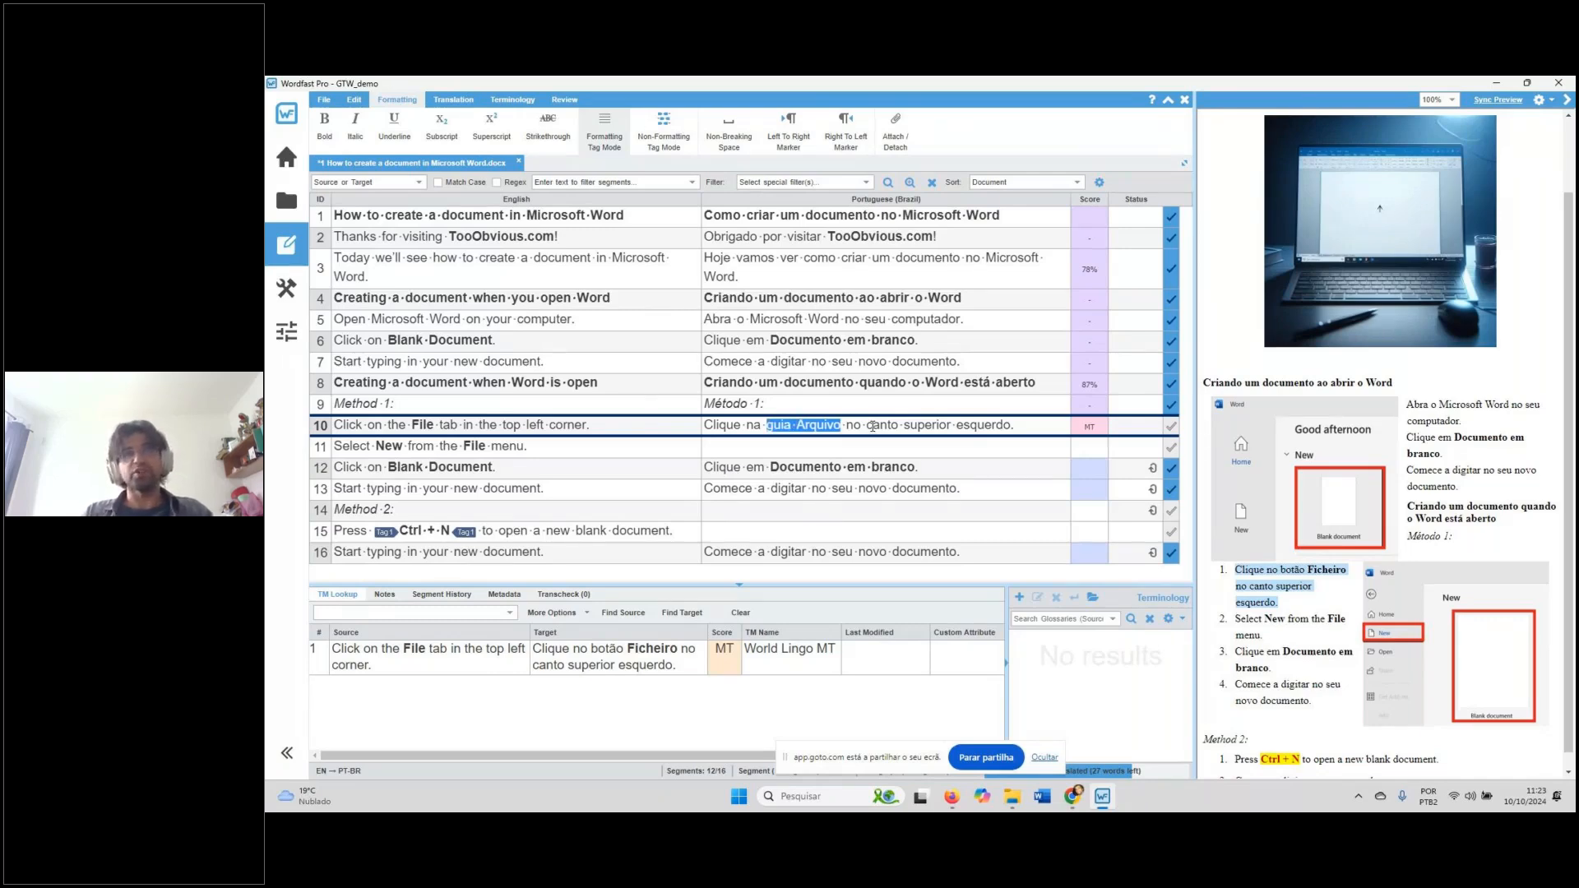
key("ctrl+shift+Left")
key("ctrl+b")
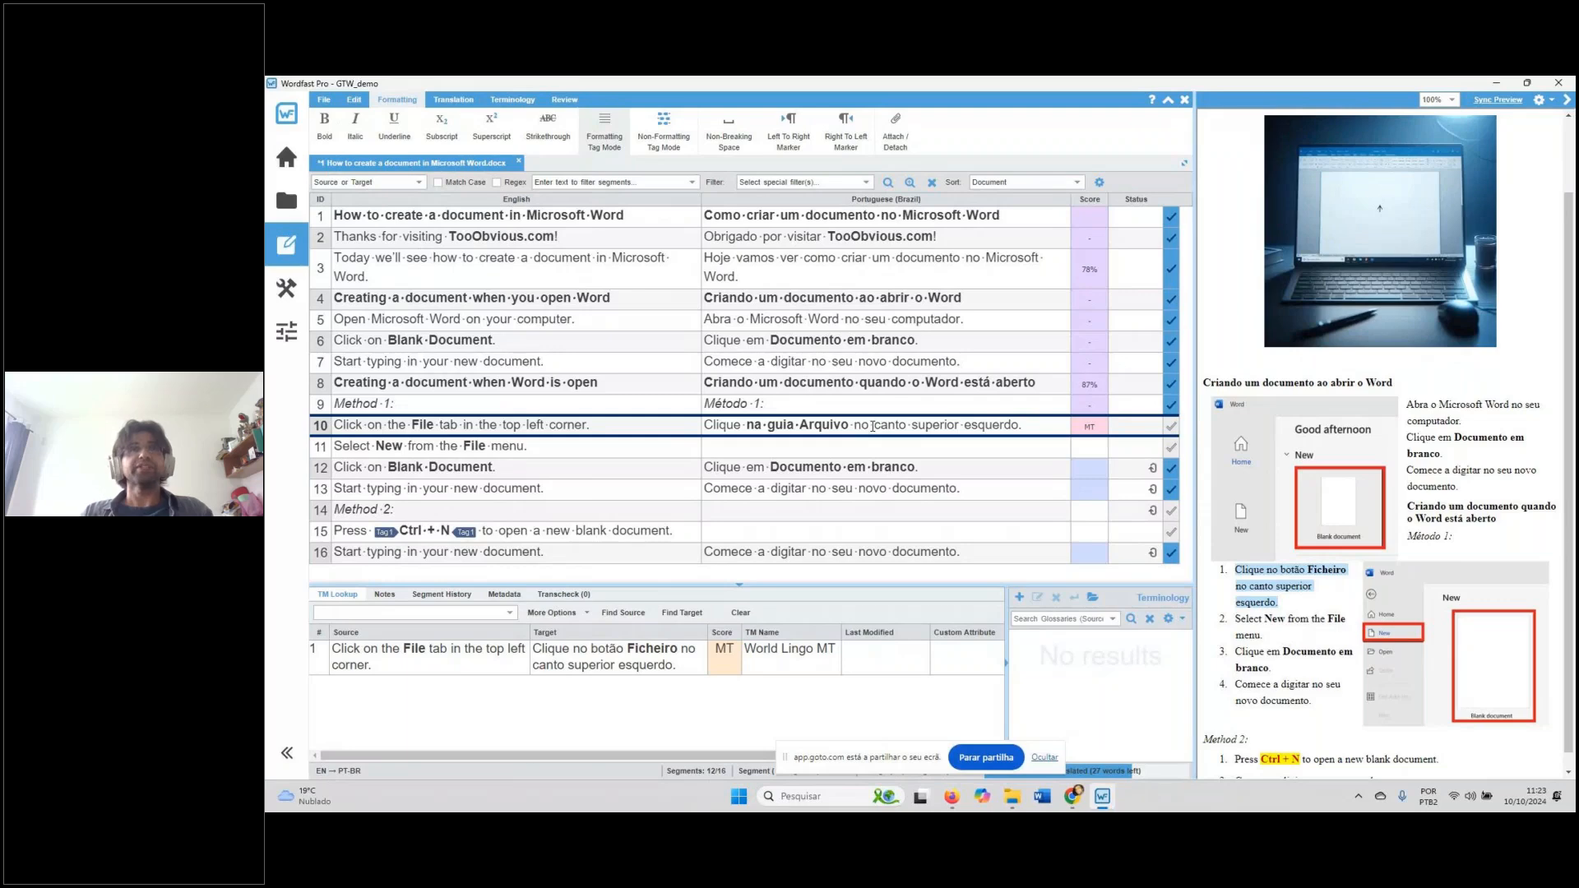
key("alt+Down")
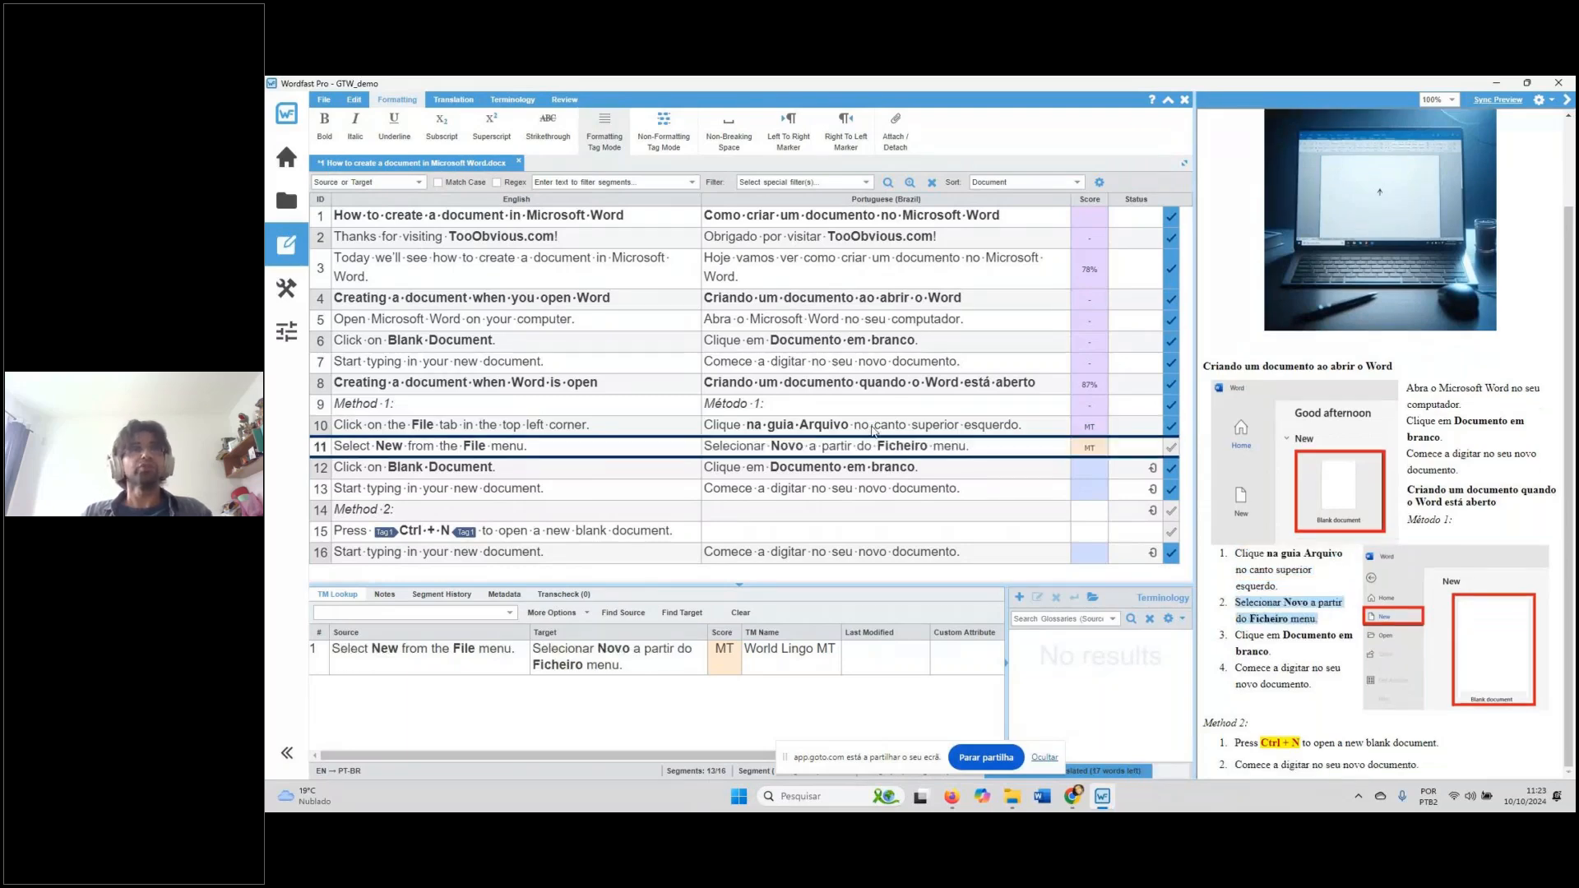
Edit the machine translation in segment 11 to read "Selecionar Novo no menu Arquivo.", and commit it
key("ctrl+shift+Right")
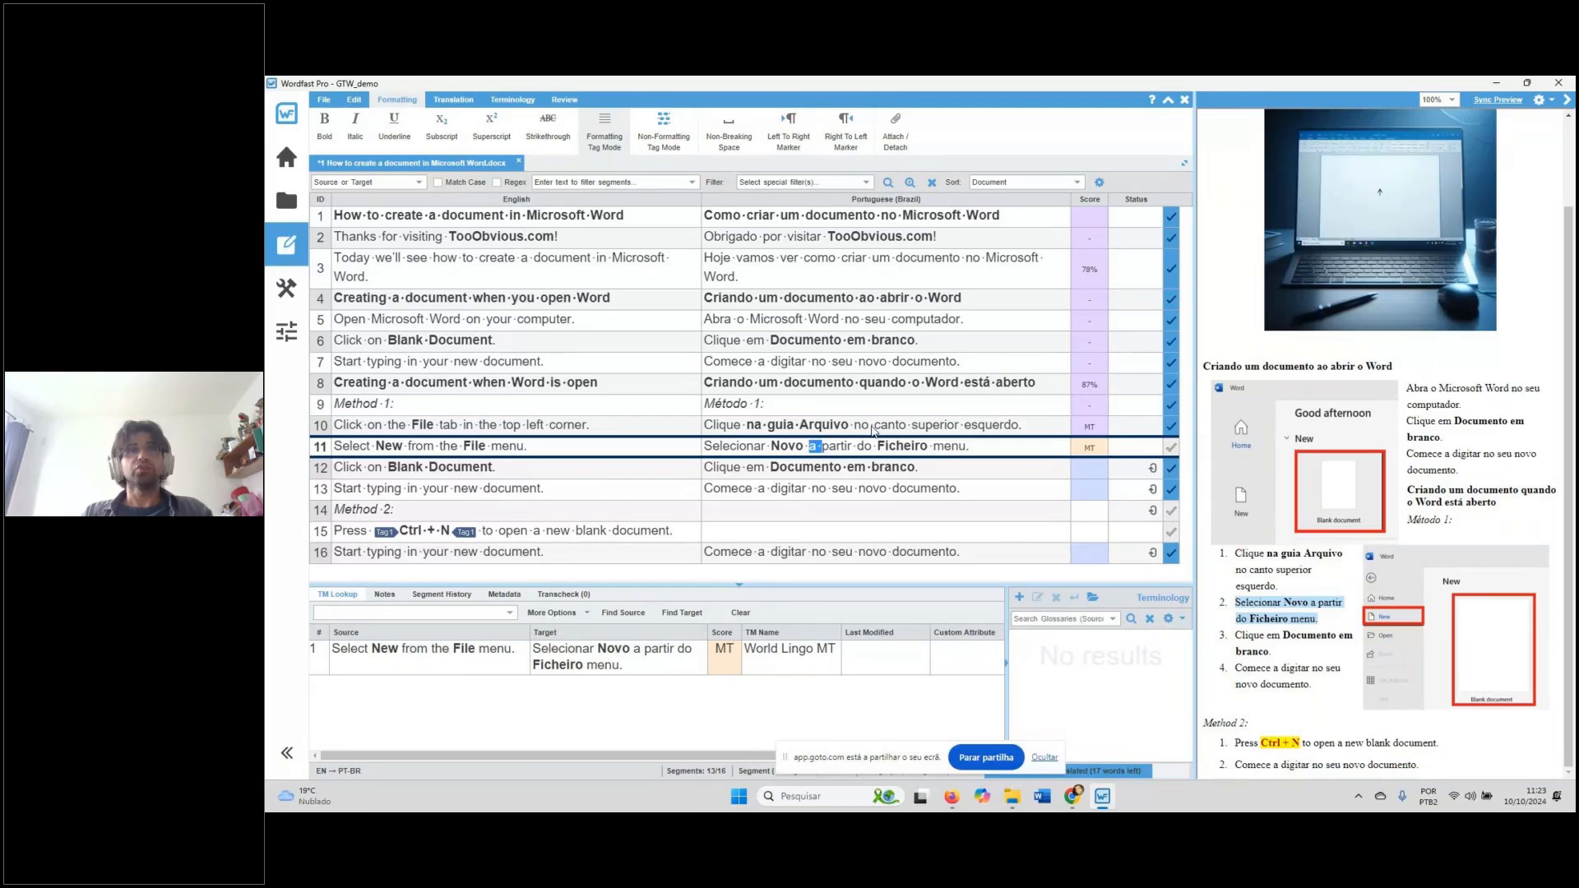
key("ctrl+shift+Right")
key("ctrl+shift+Right")
type("no ")
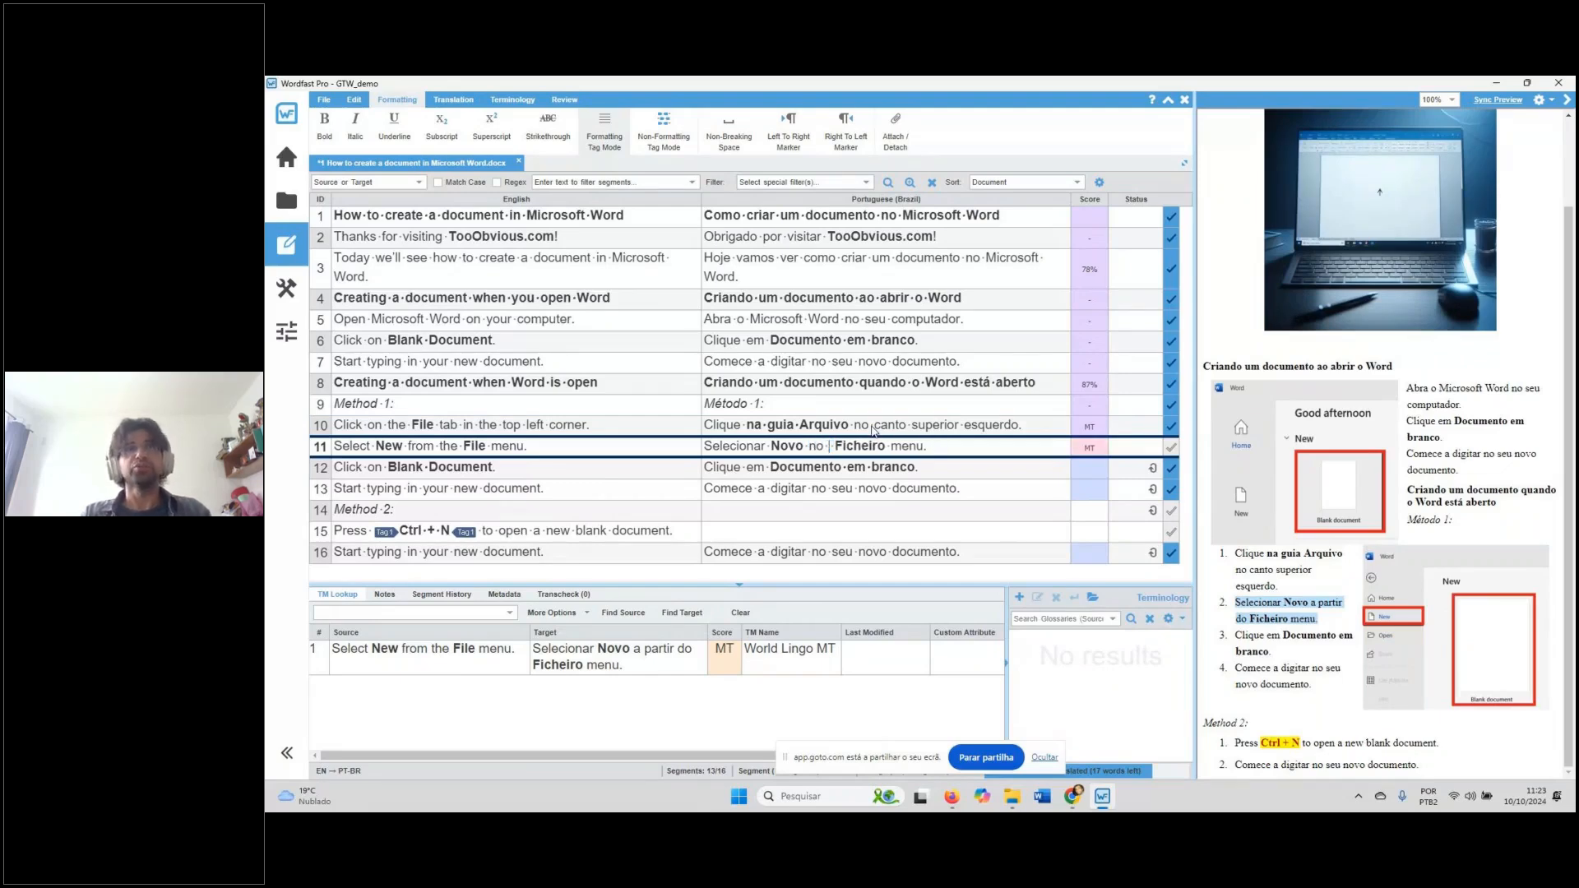
type("menu")
key("ctrl+shift+Right")
key("ctrl+shift+Right")
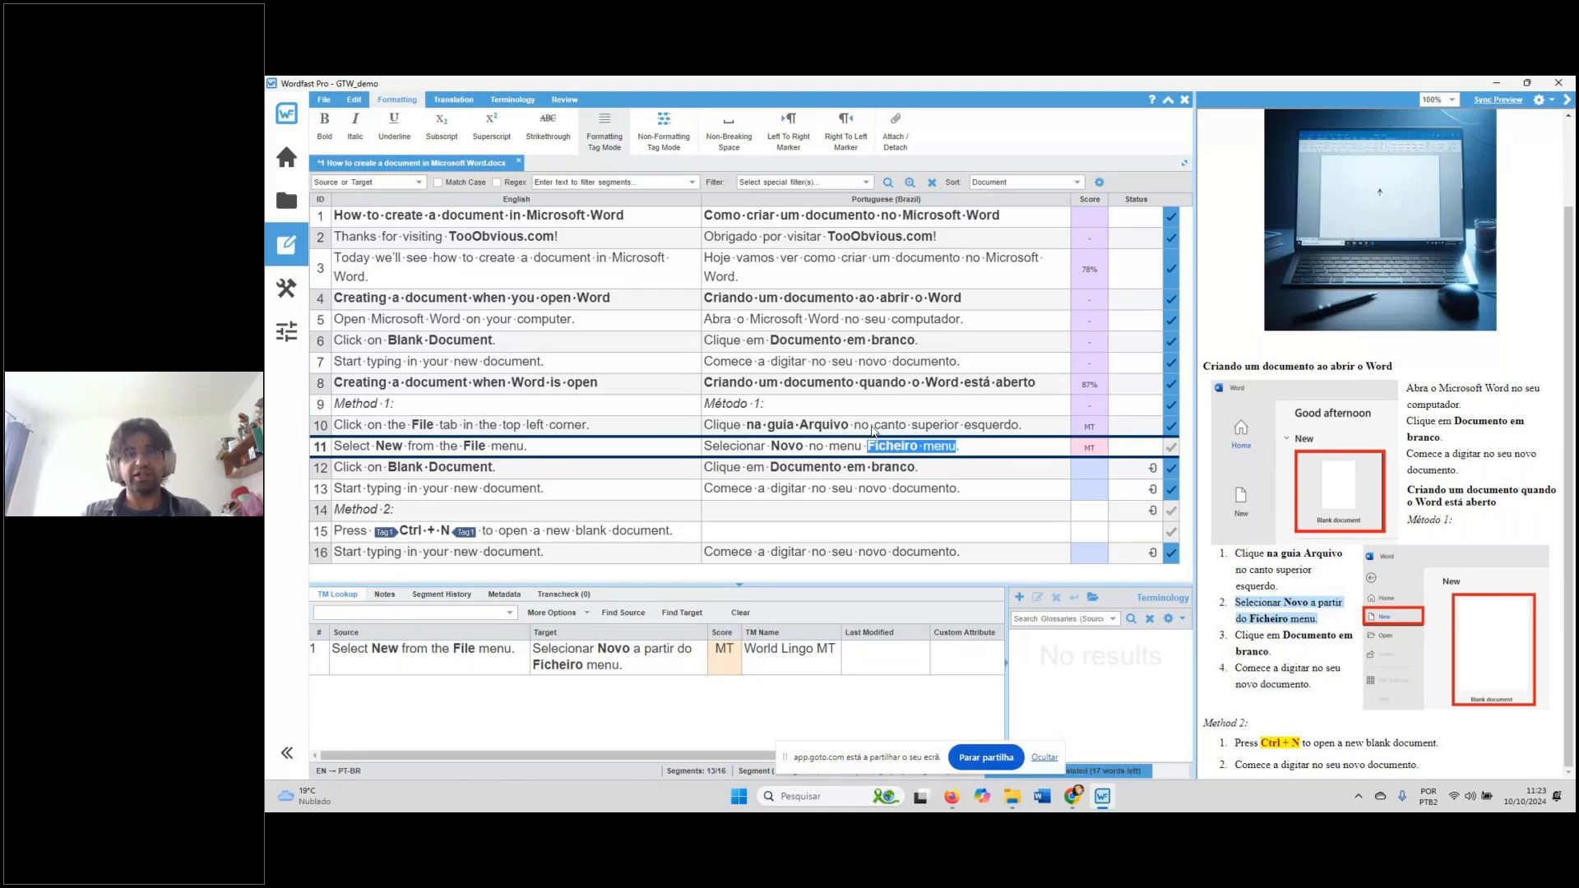
type("Arquivo")
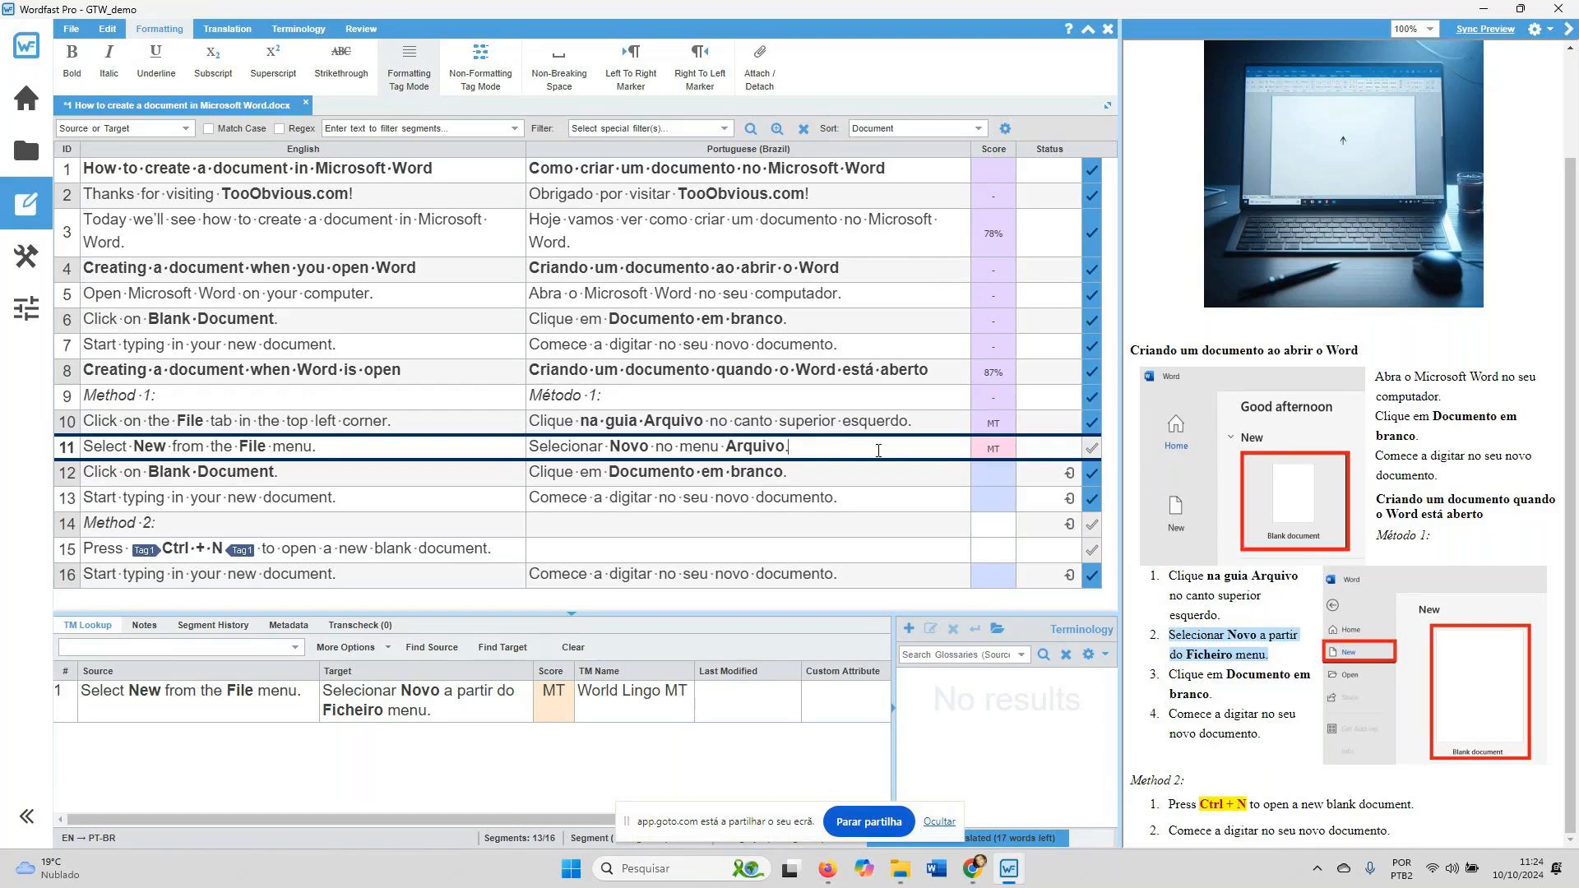
key("alt+Down")
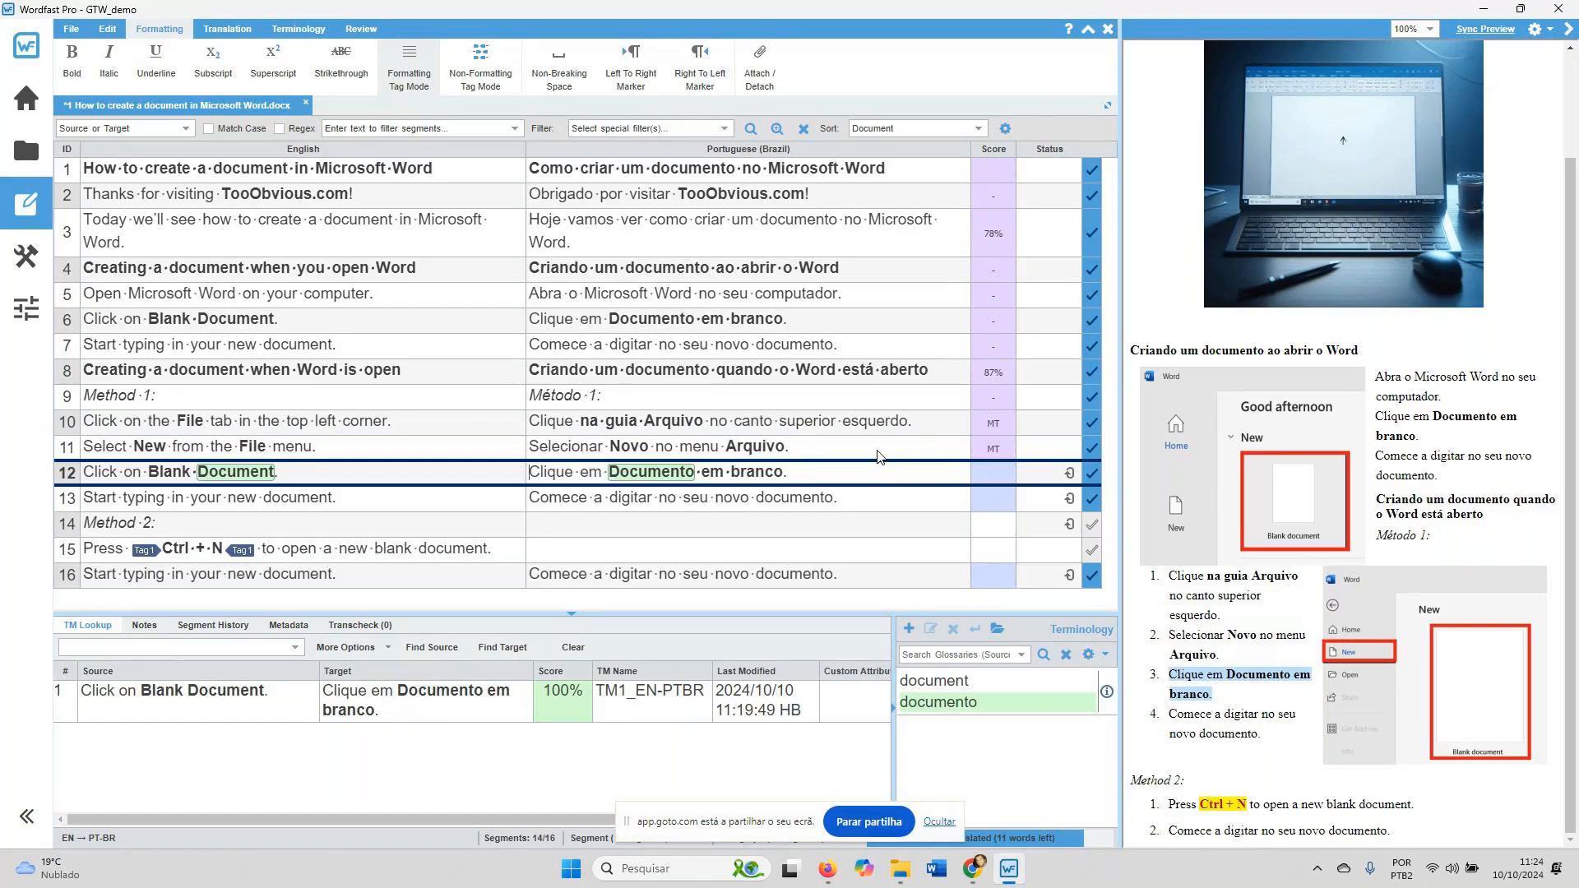
Commit the auto-propagated segments 12 and 13, and accept the translation memory match "Método 2:" for segment 14
key("alt+Down")
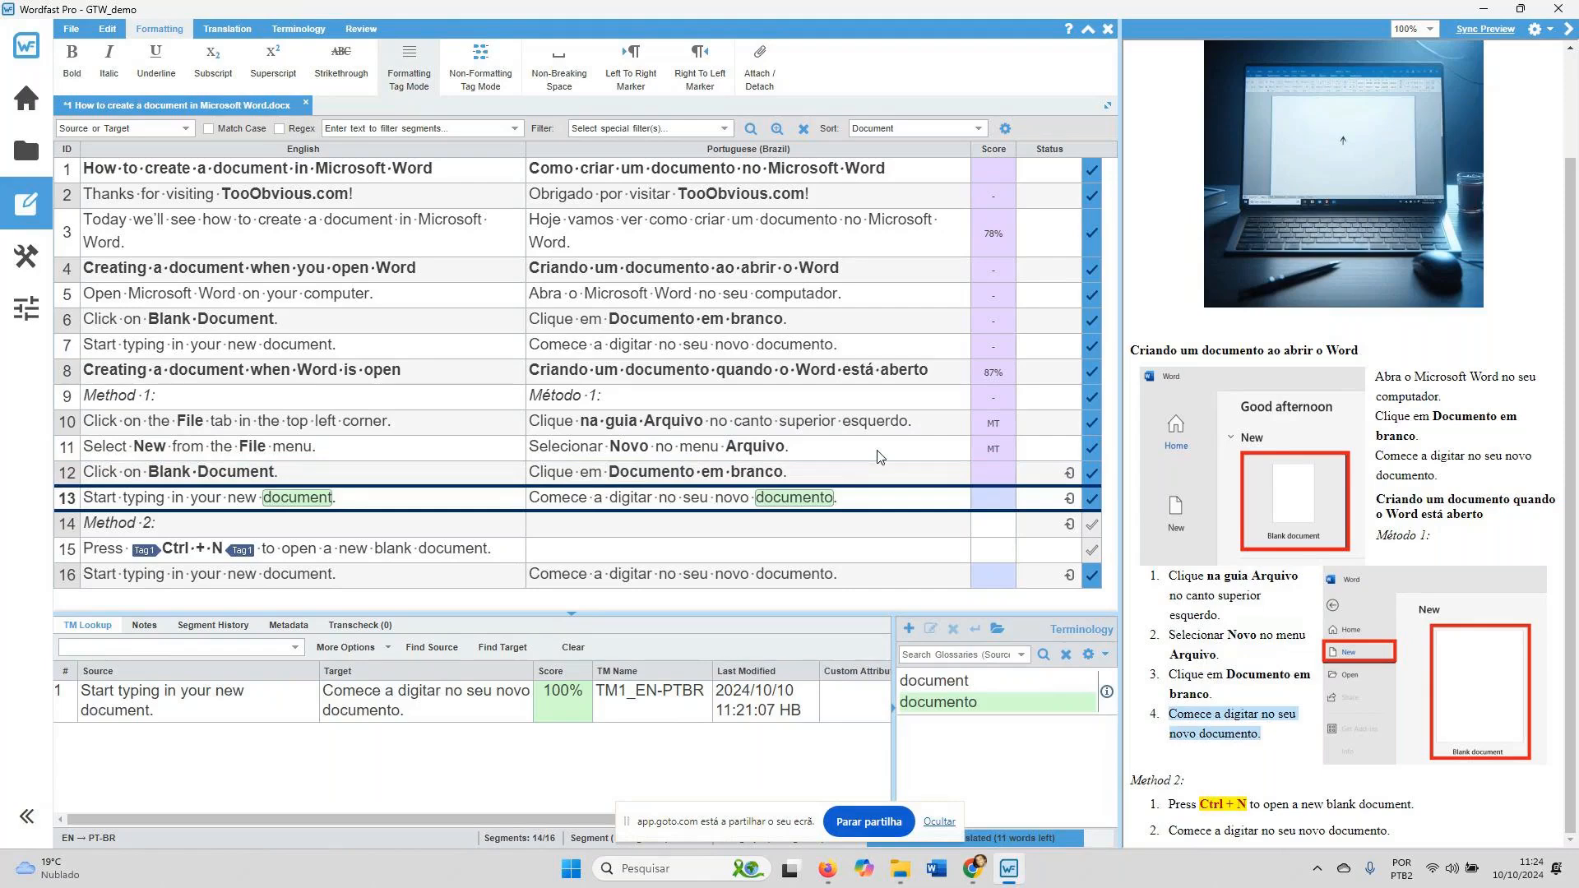
key("alt+Down")
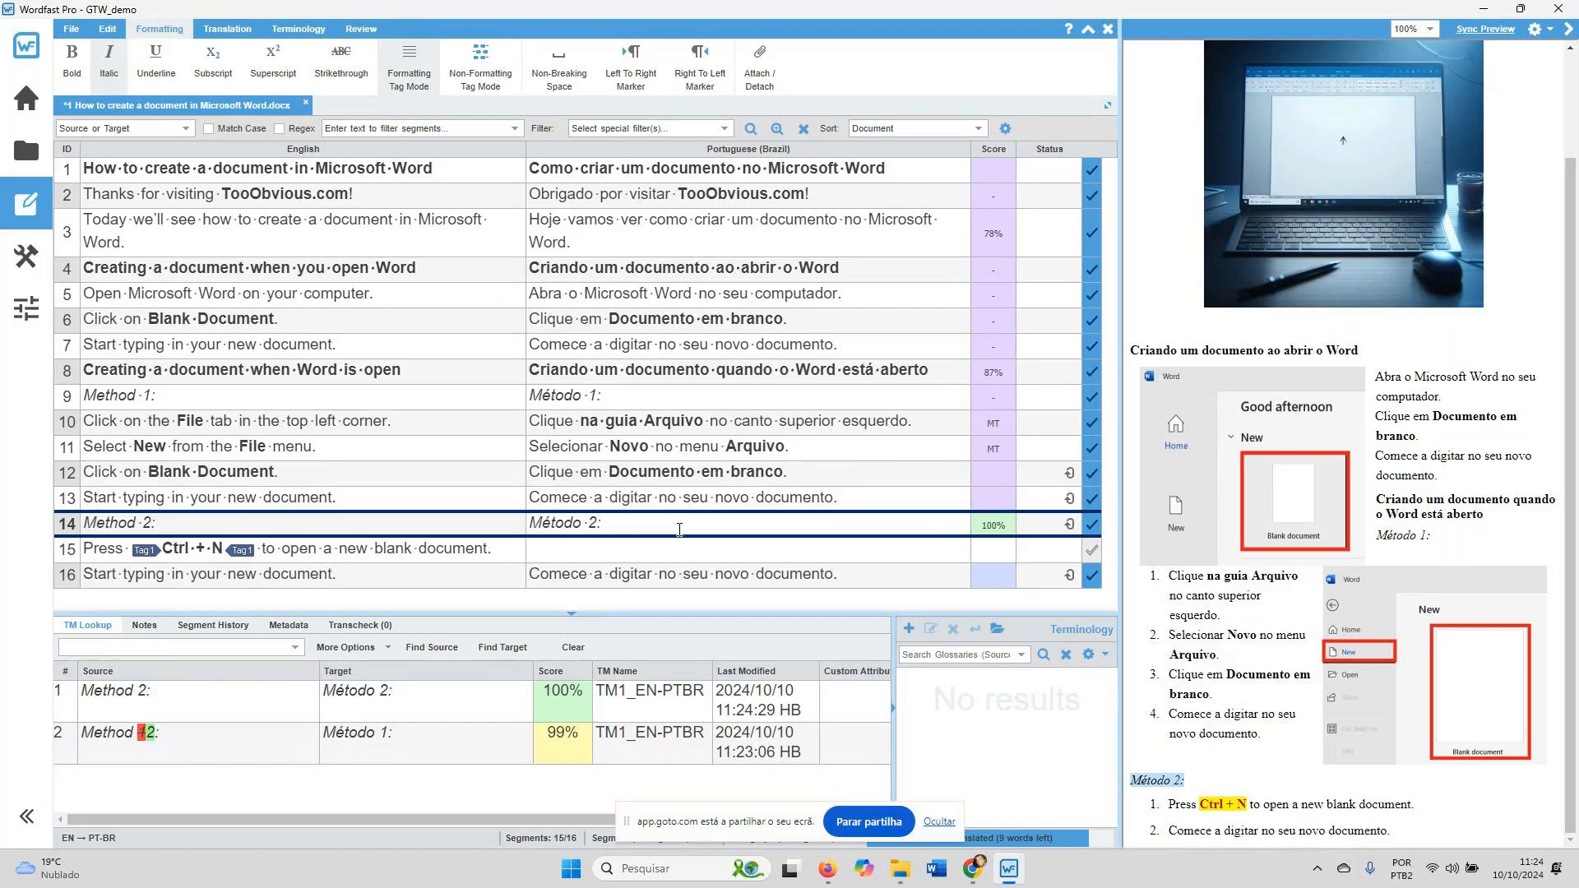
key("alt+Down")
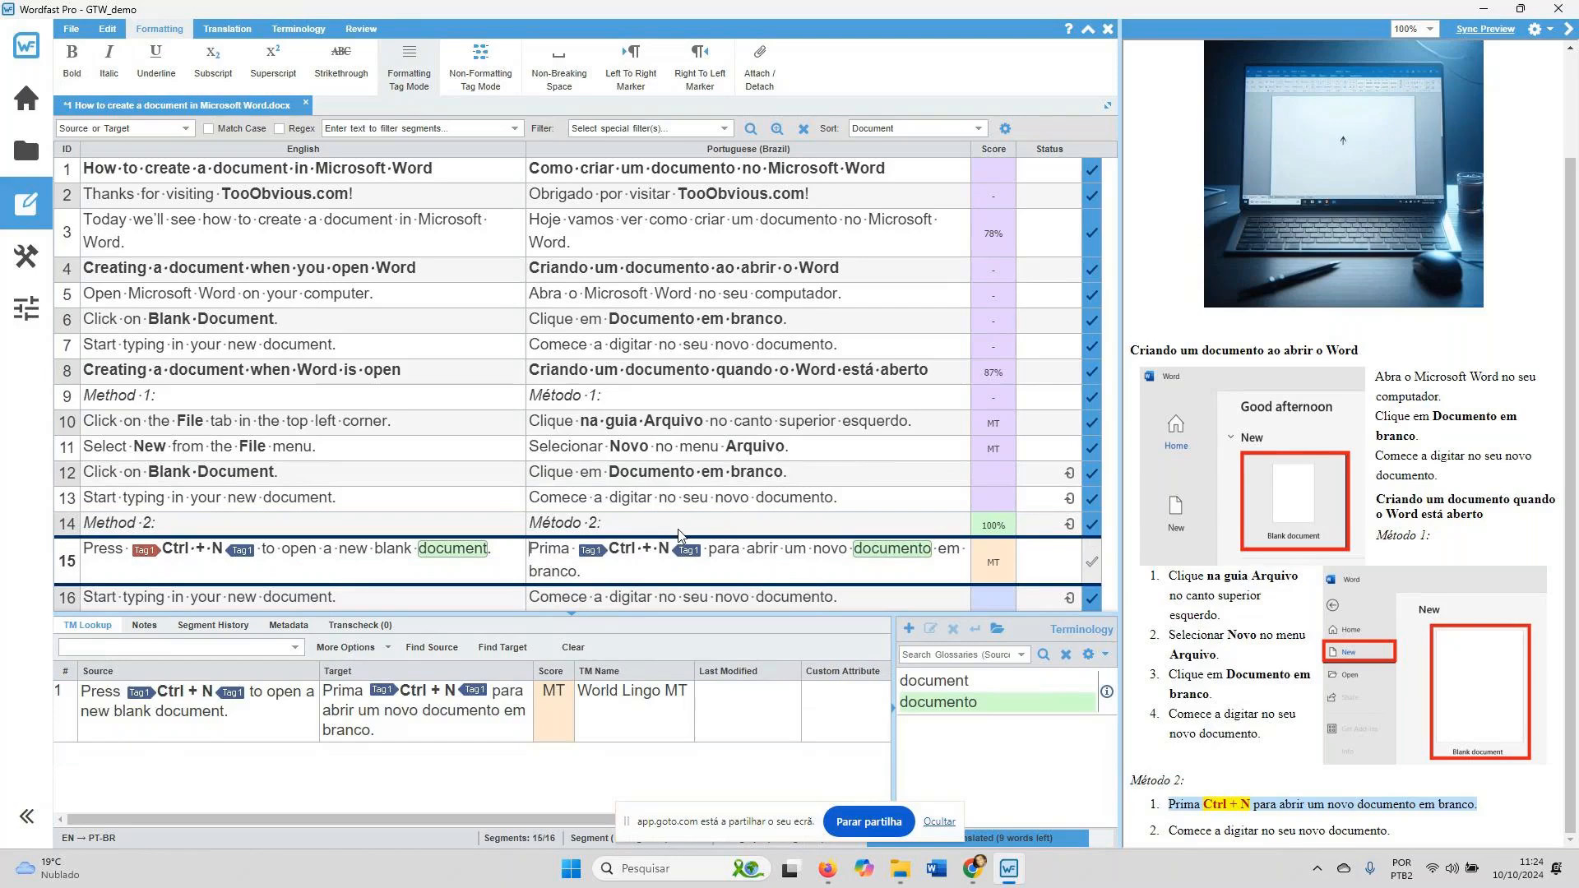
Replace "Prima" with "Pressione" in segment 15's machine translation and go through the rest of the sentence
key("ctrl+shift+Right")
key("shift+Left")
type("Pre")
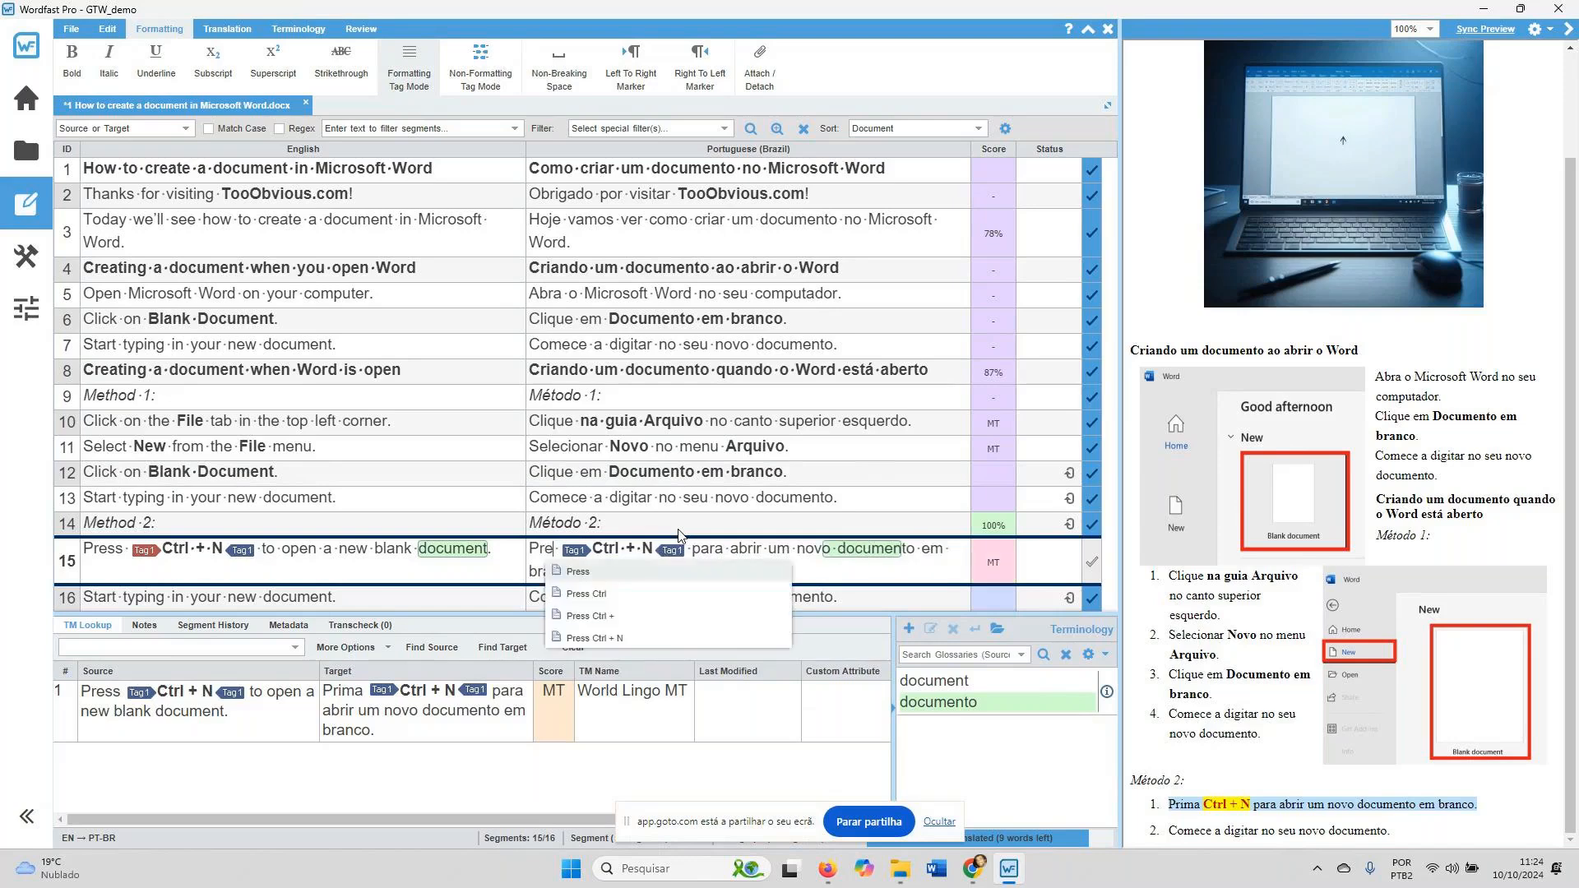
type("ssione")
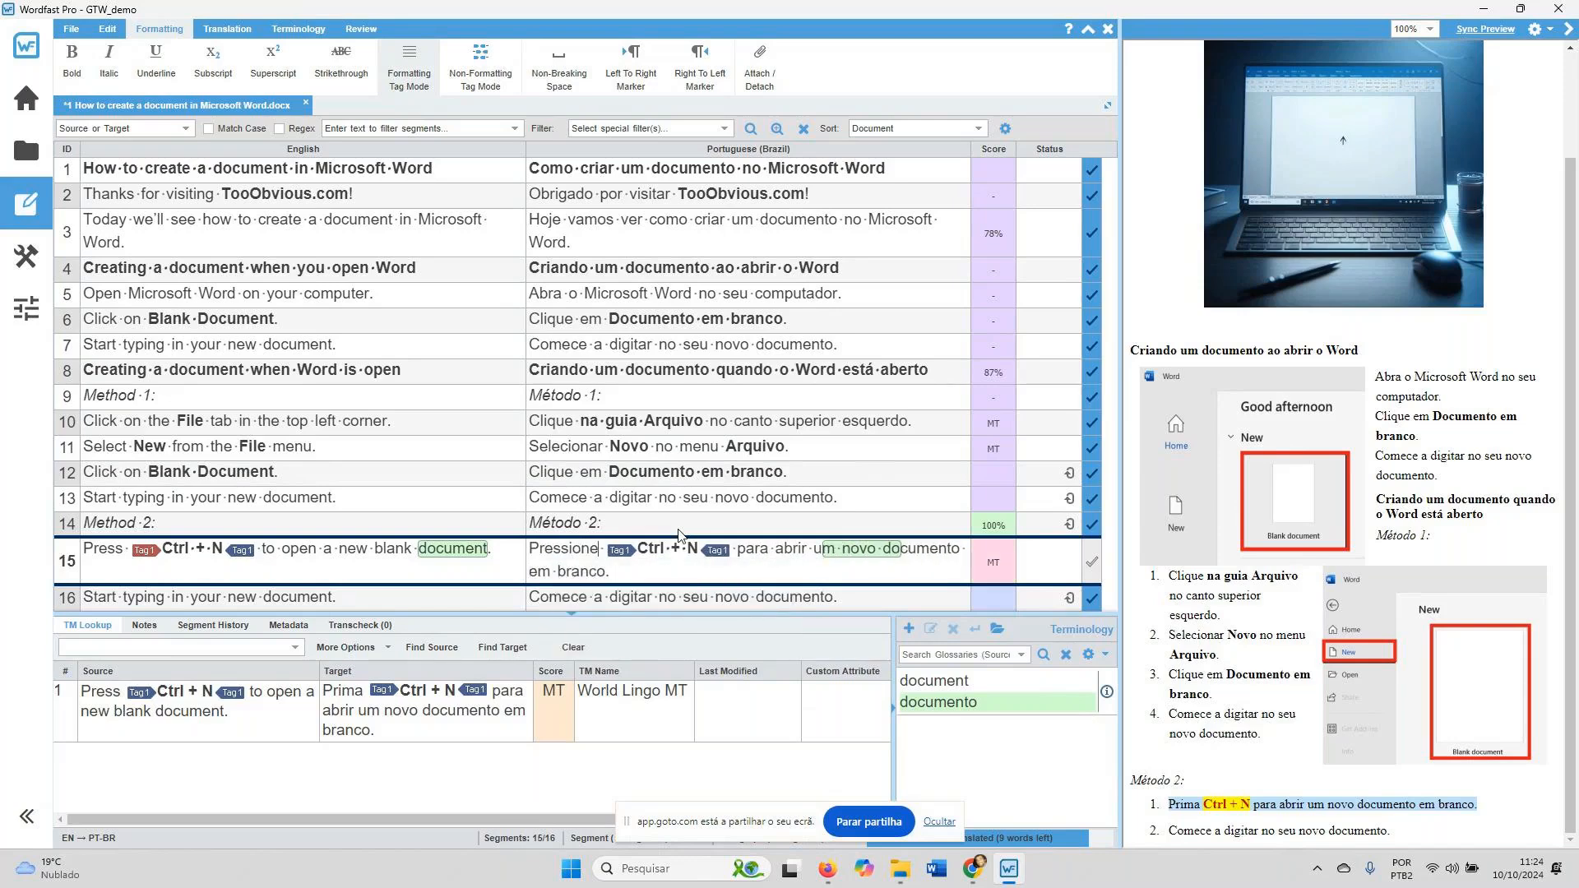
key("ctrl+Right")
key("ctrl+Right")
key("ctrl+Right")
key("ctrl+Right")
key("ctrl+Right")
key("ctrl+Right")
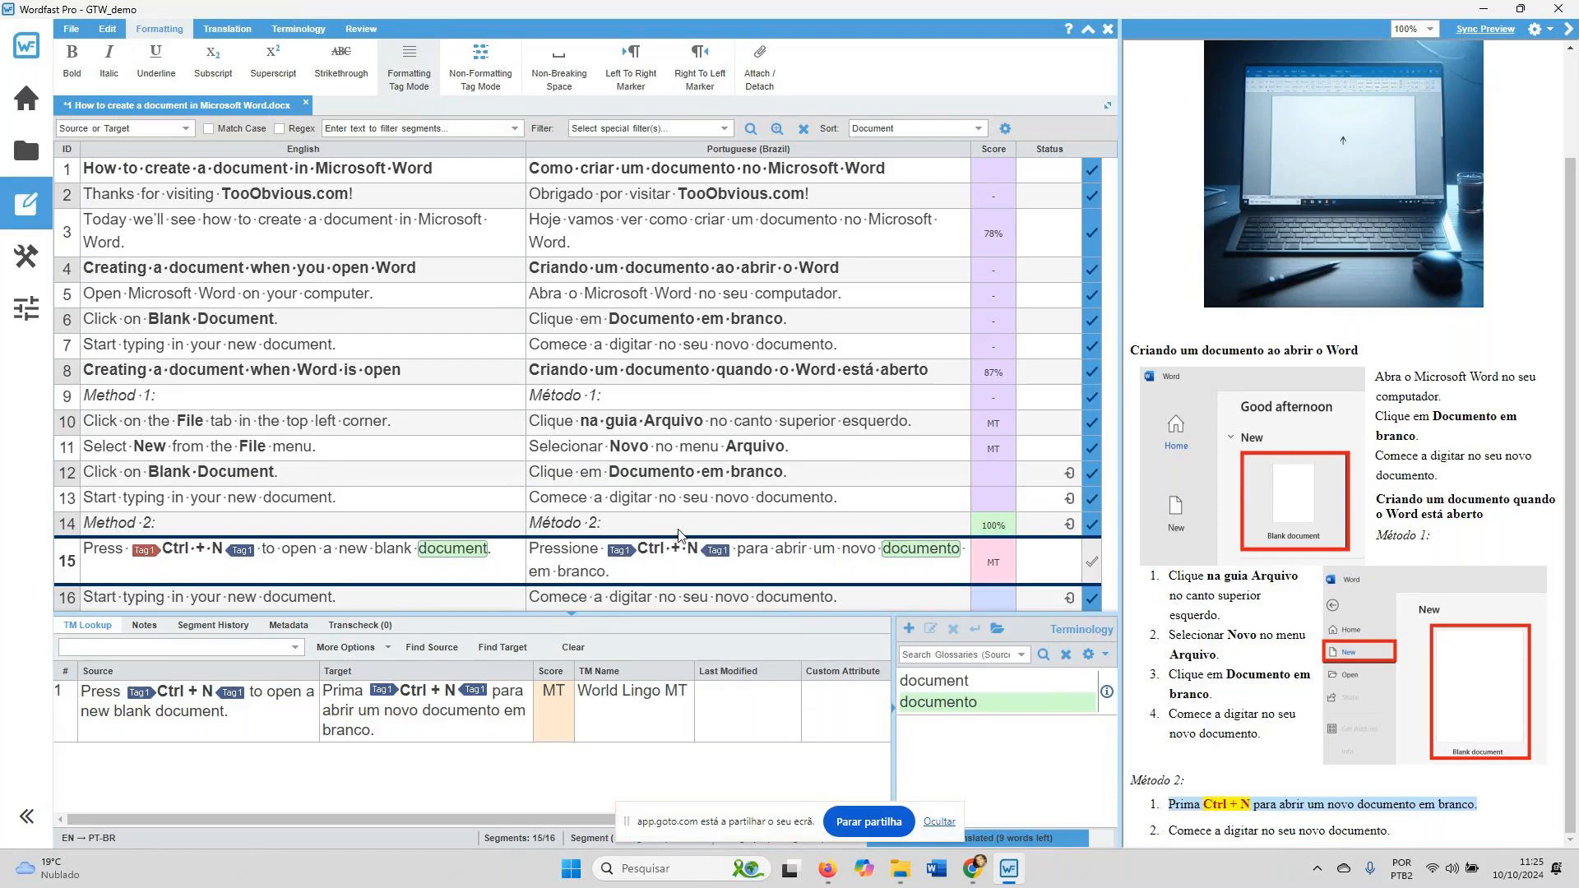
Add the term "blank document" with the translation "documento em branco" from segment 15 to the glossary Glo1_EN-PTBR
left_click_drag(376, 549, 489, 566)
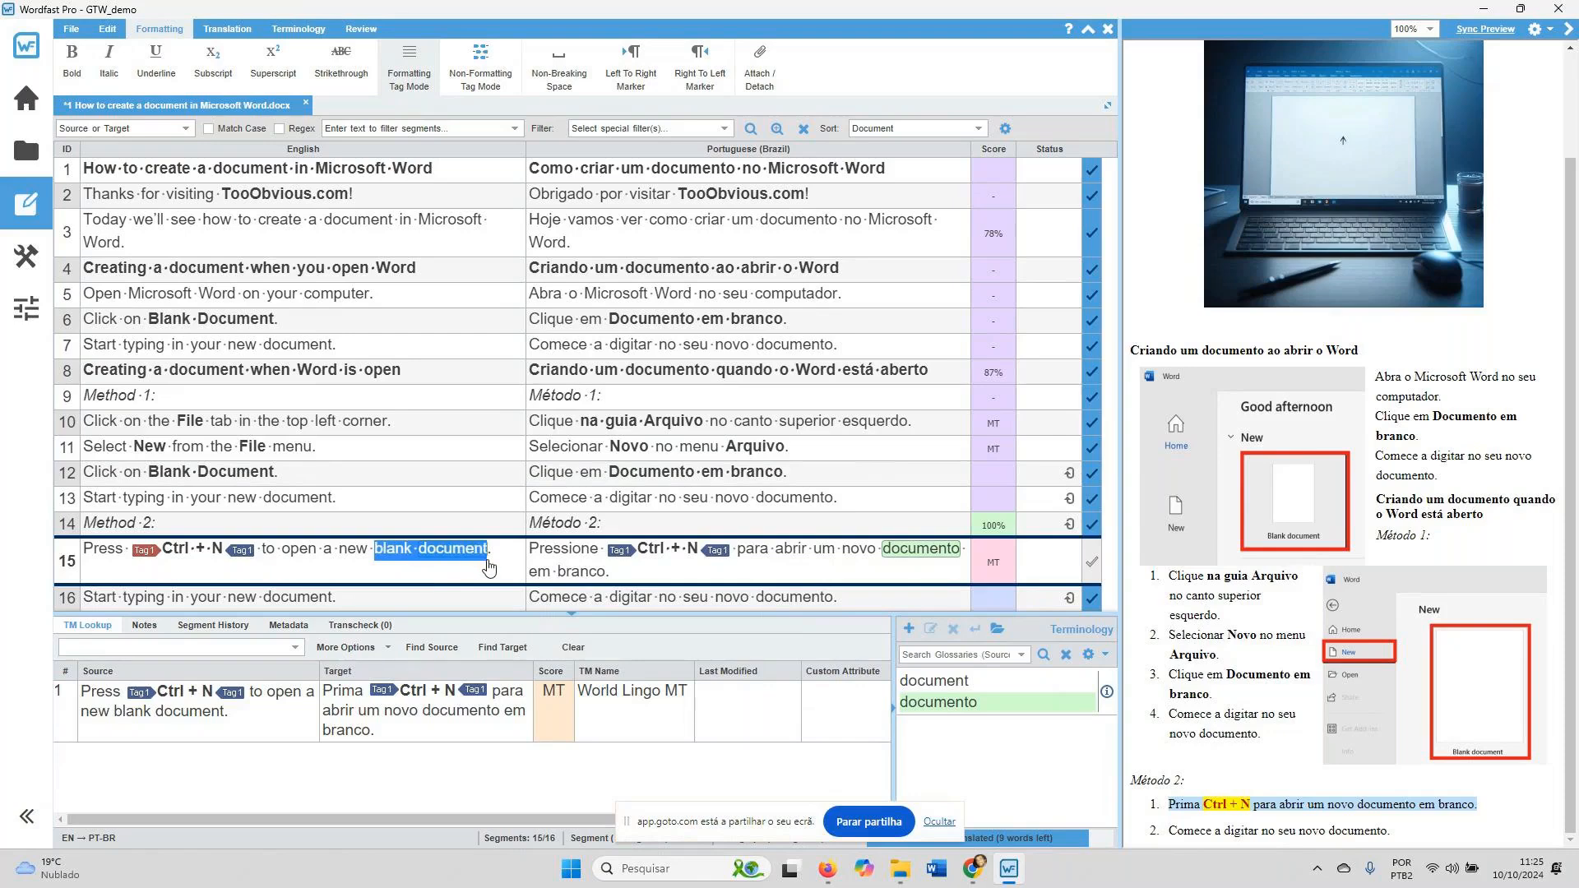
left_click(886, 549)
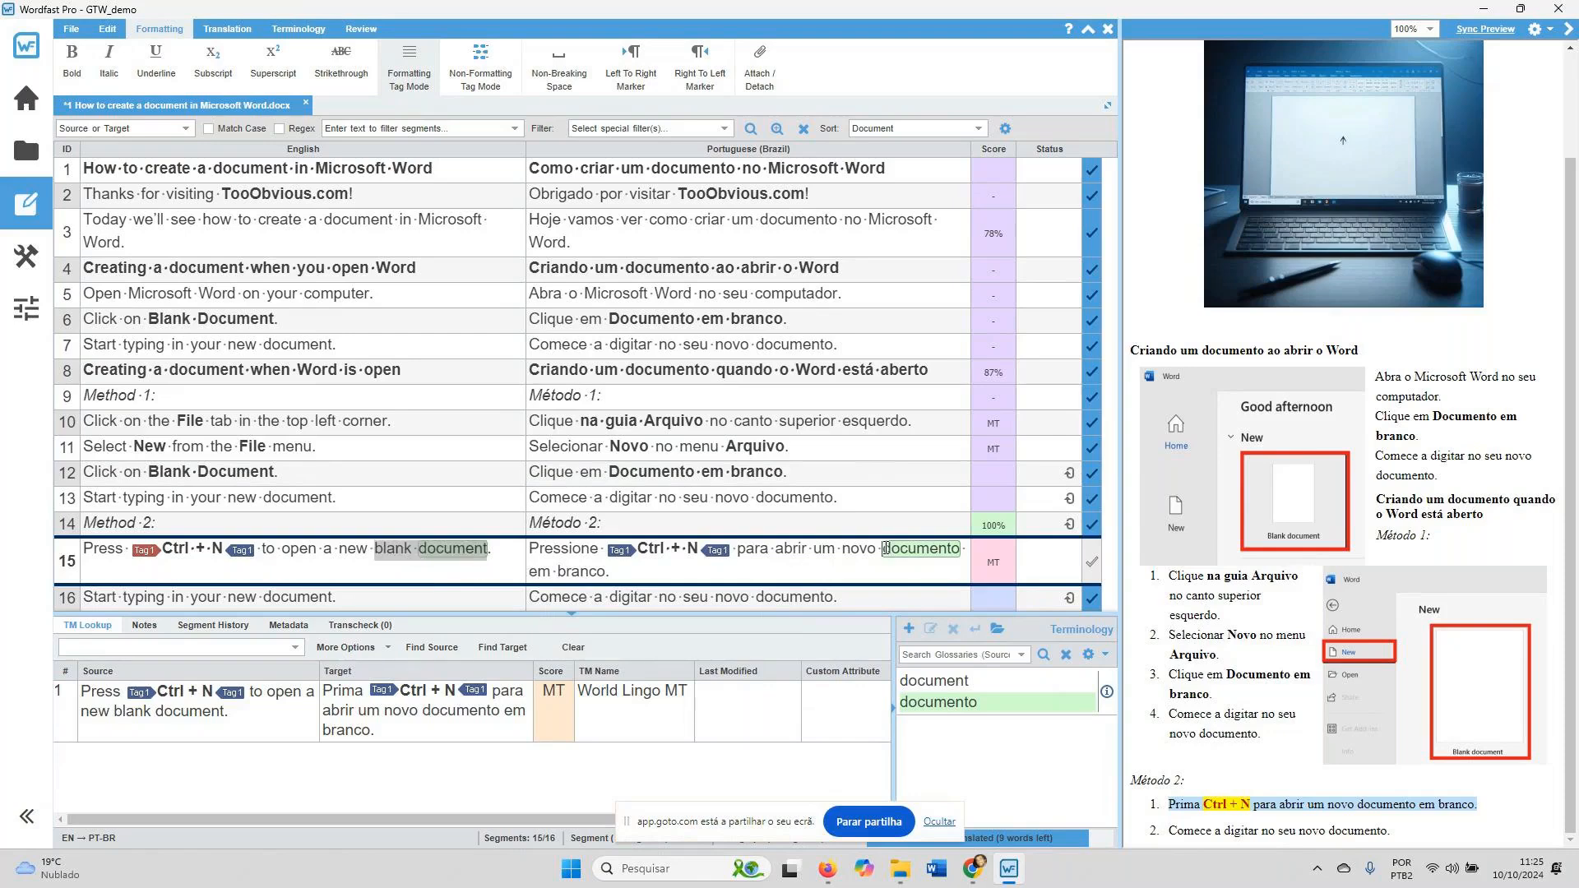
left_click_drag(886, 549, 606, 574)
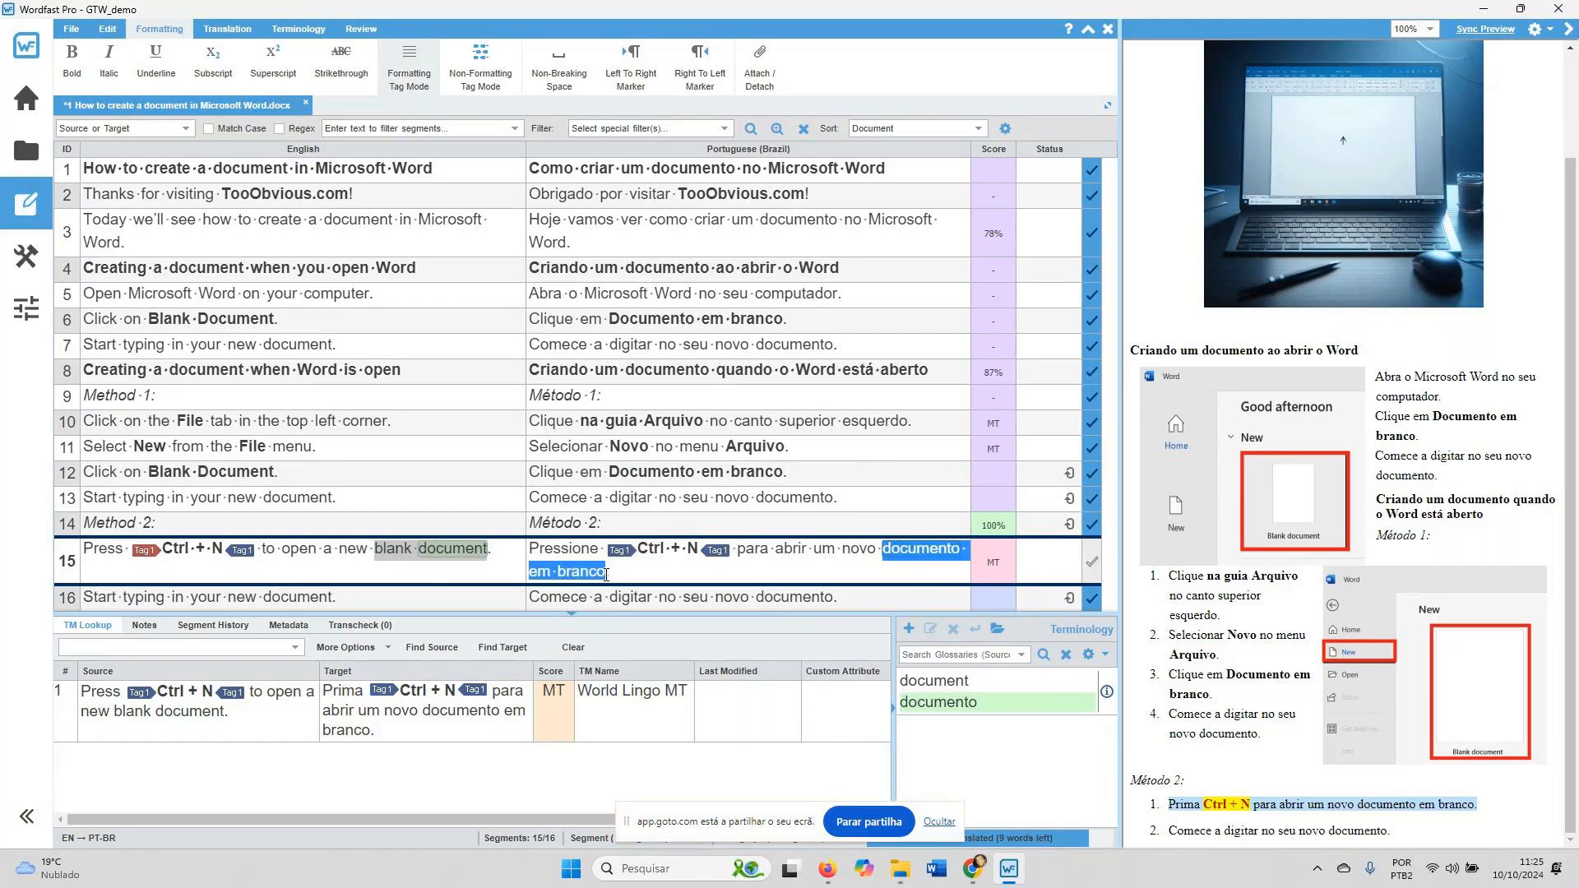
key("ctrl+alt+t")
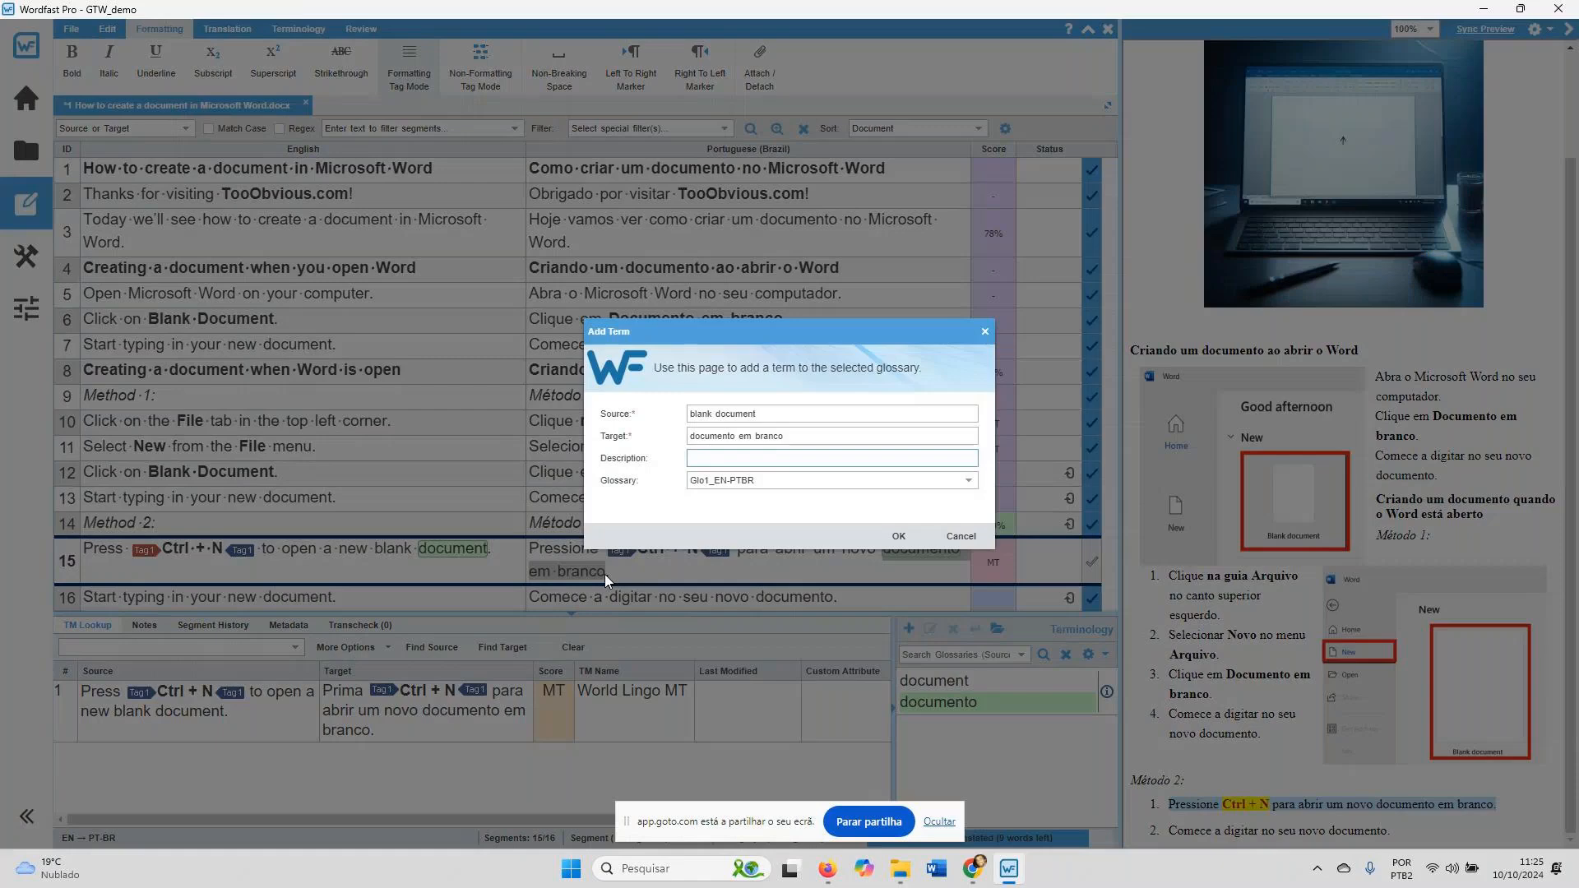
key("Return")
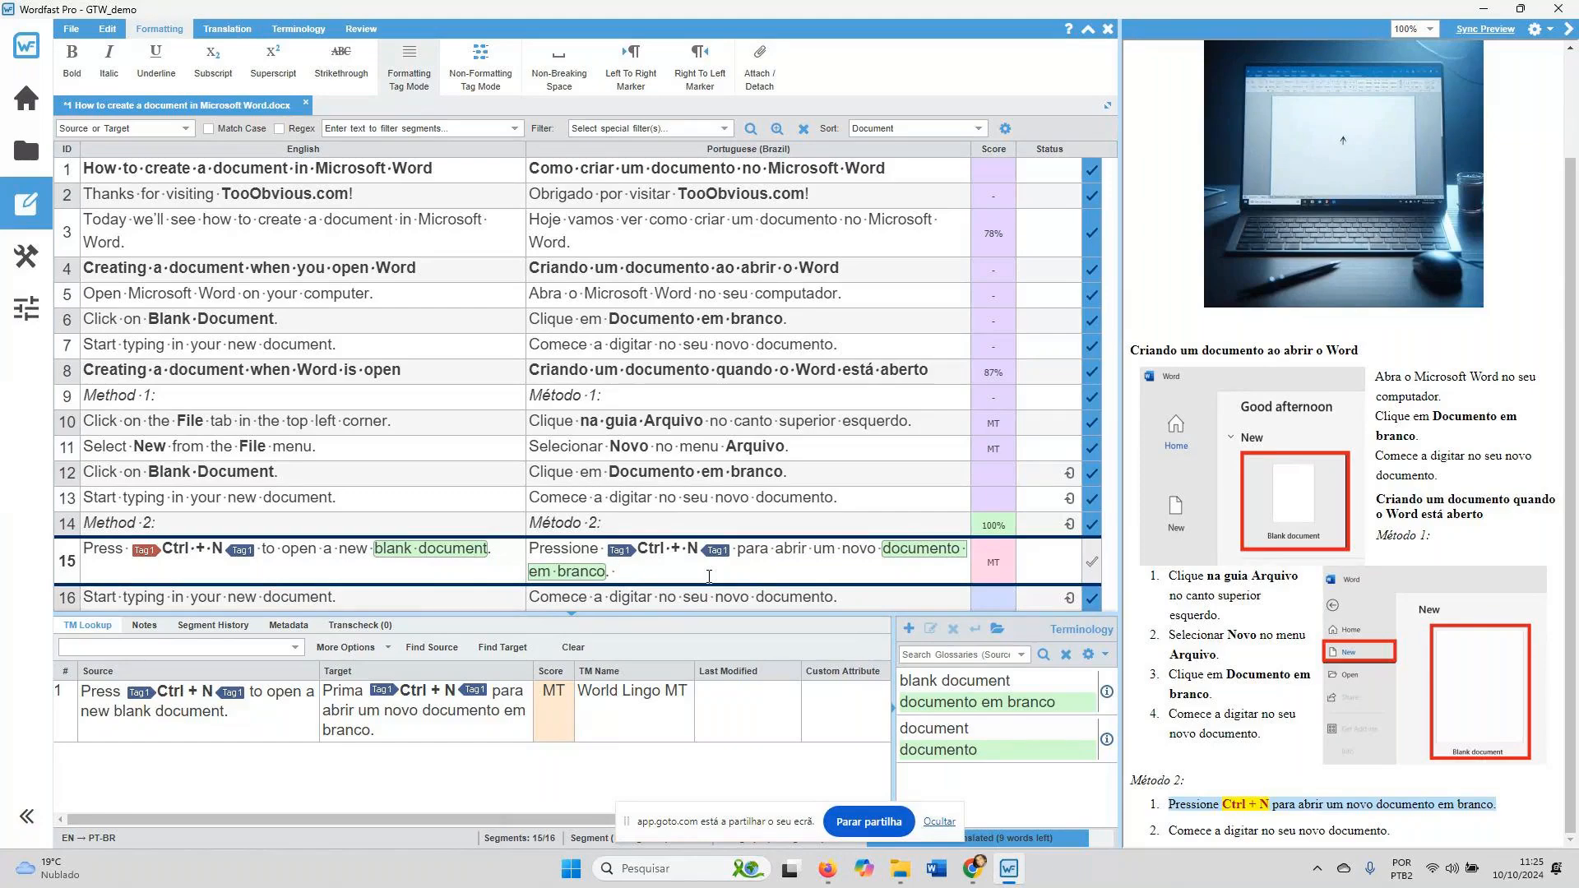
Try the glossary auto-suggestions by entering "do" at the end of segment 15's translation, and remove the trial text
type("do")
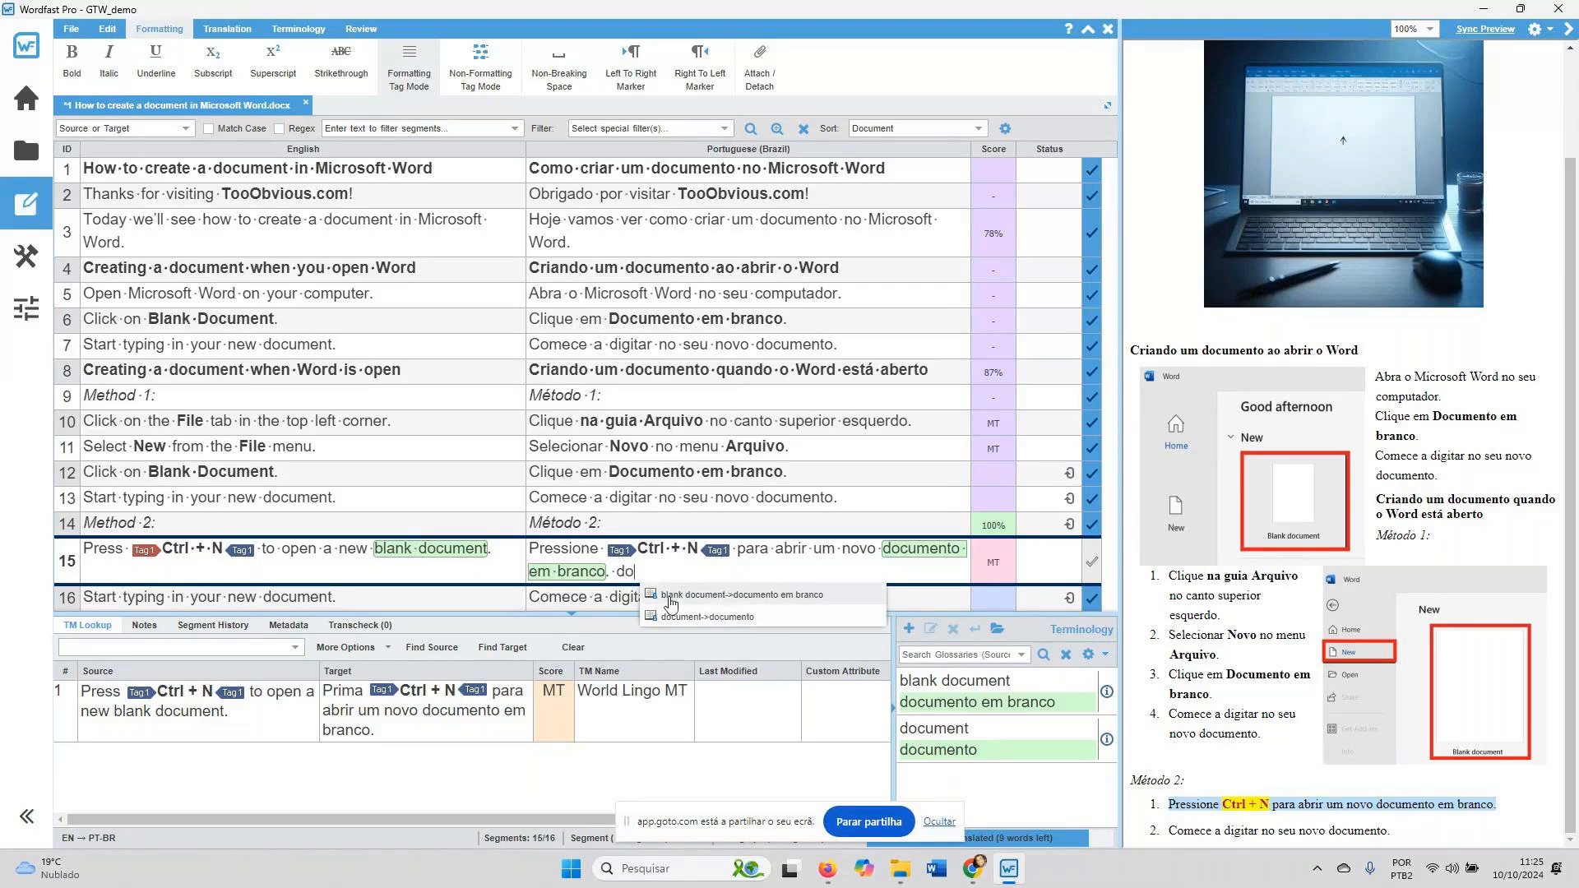
left_click(674, 572)
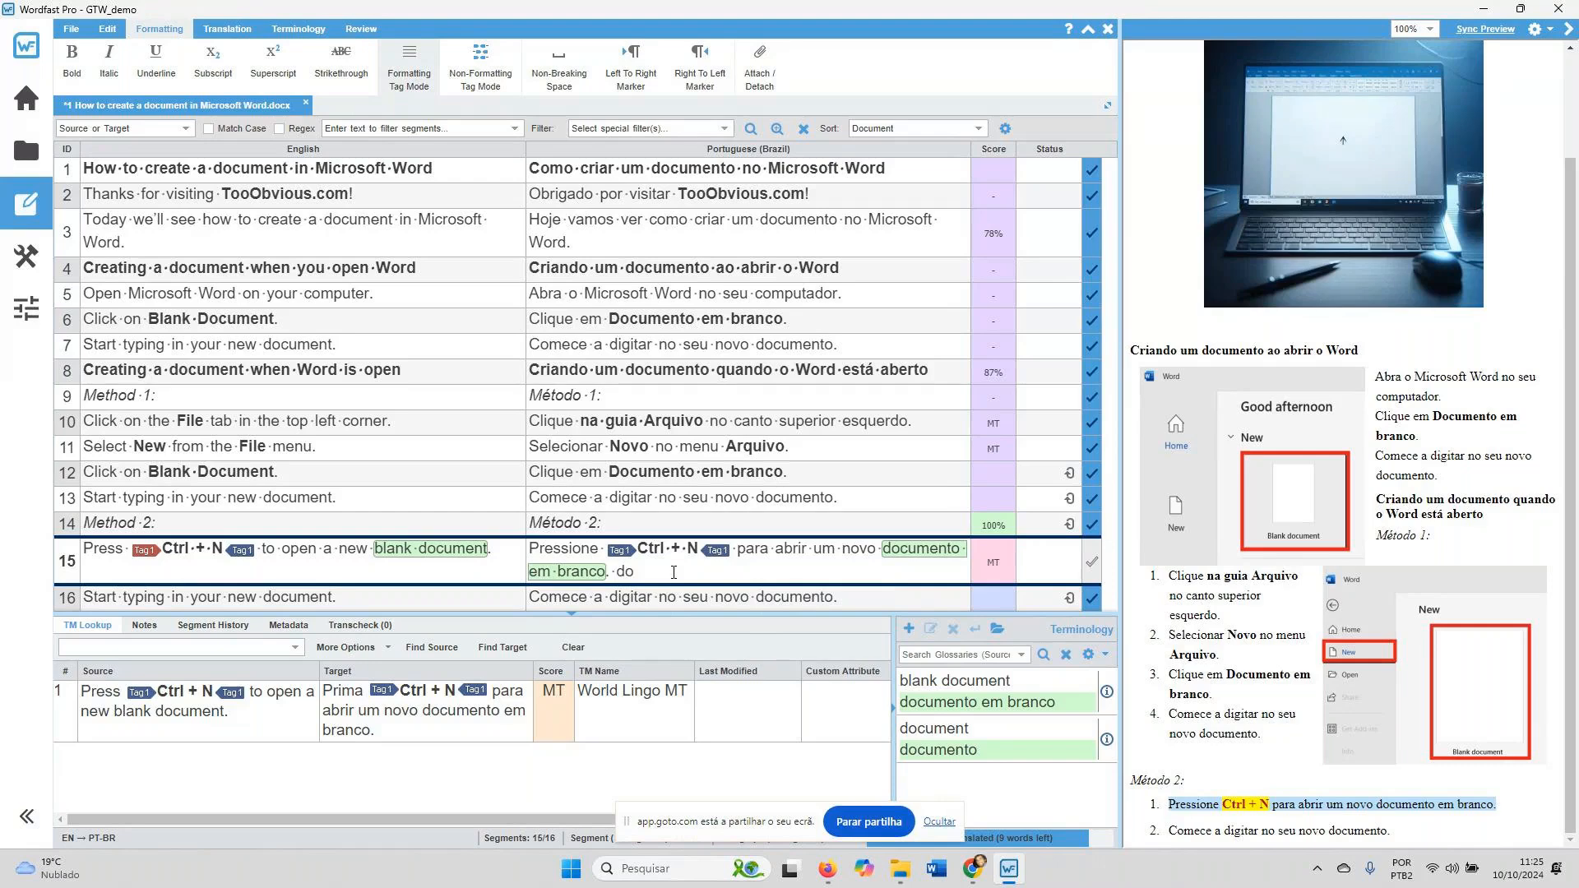
key("BackSpace")
key("BackSpace")
key("BackSpace")
Commit segments 15 and 16, and return to the first segment of the document
key("alt+Down")
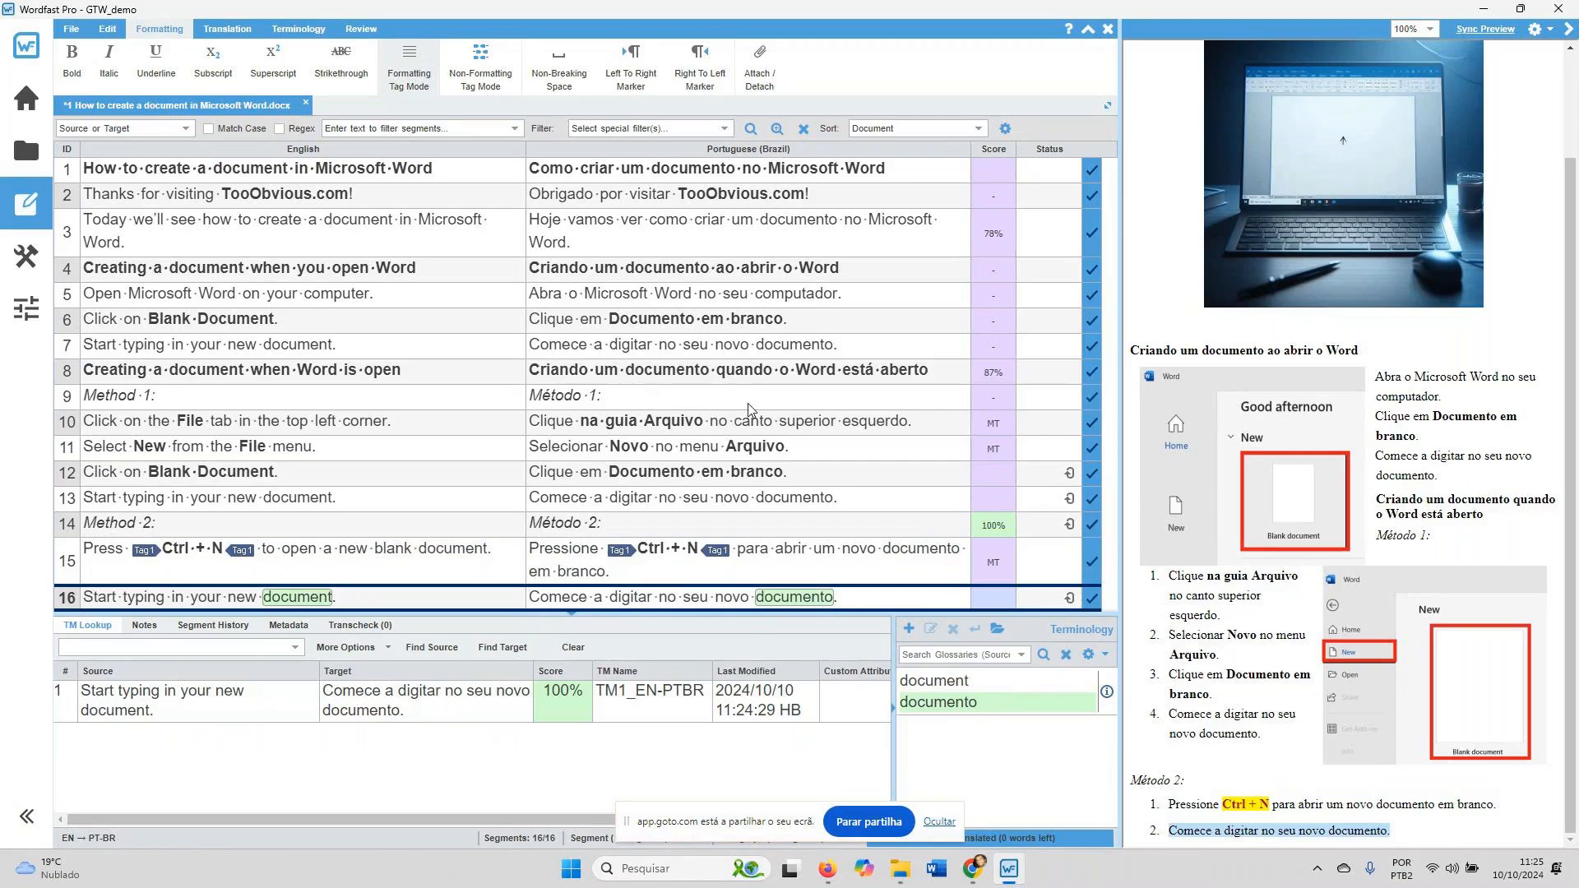
key("alt+Down")
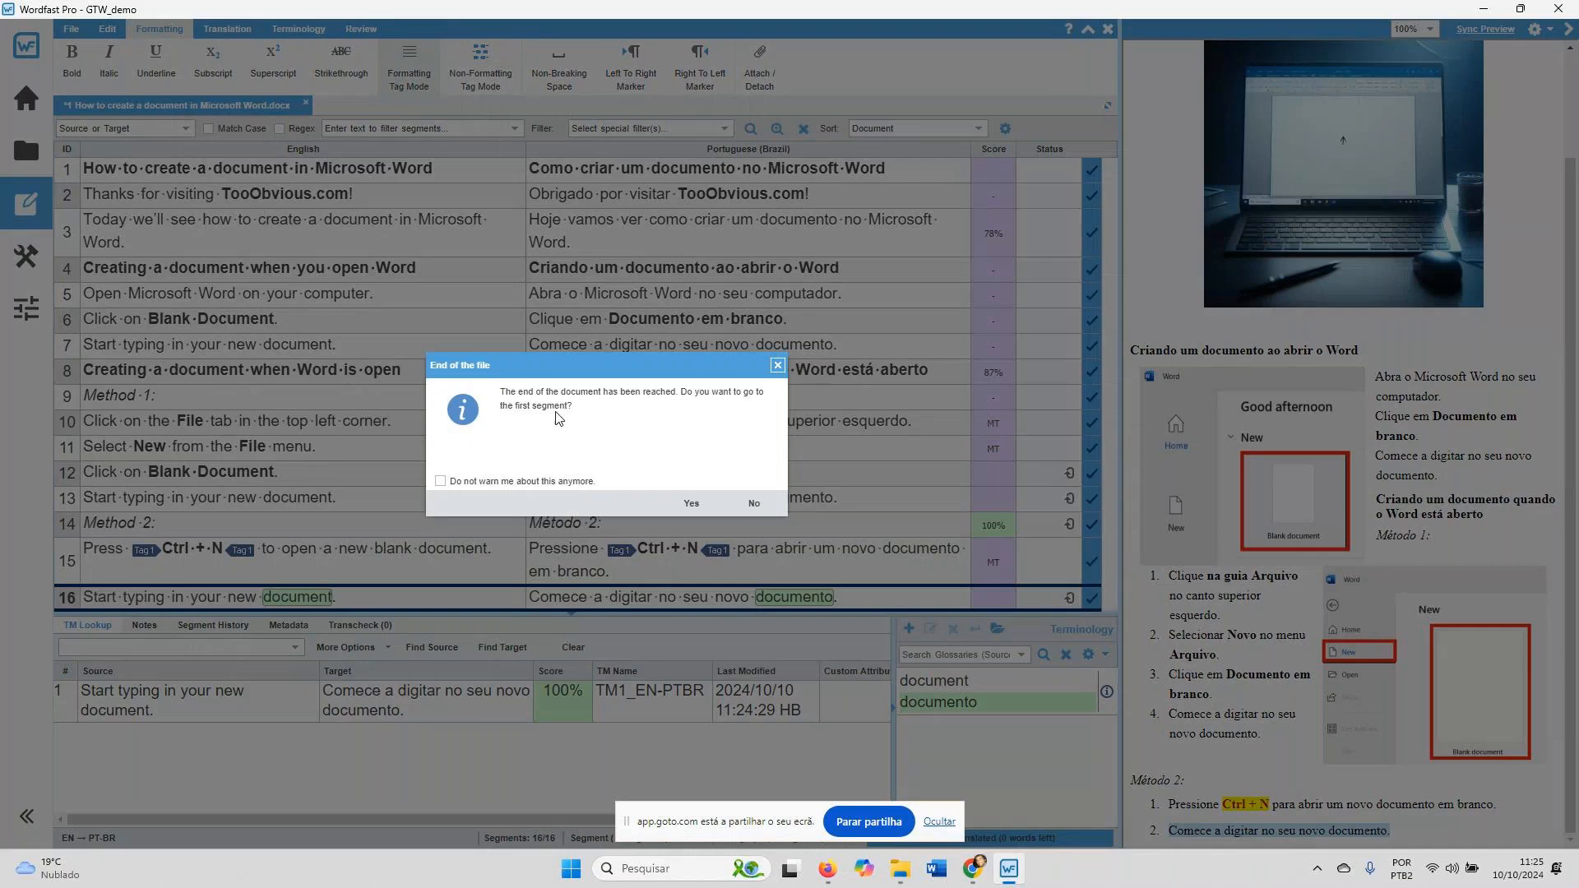
left_click(692, 504)
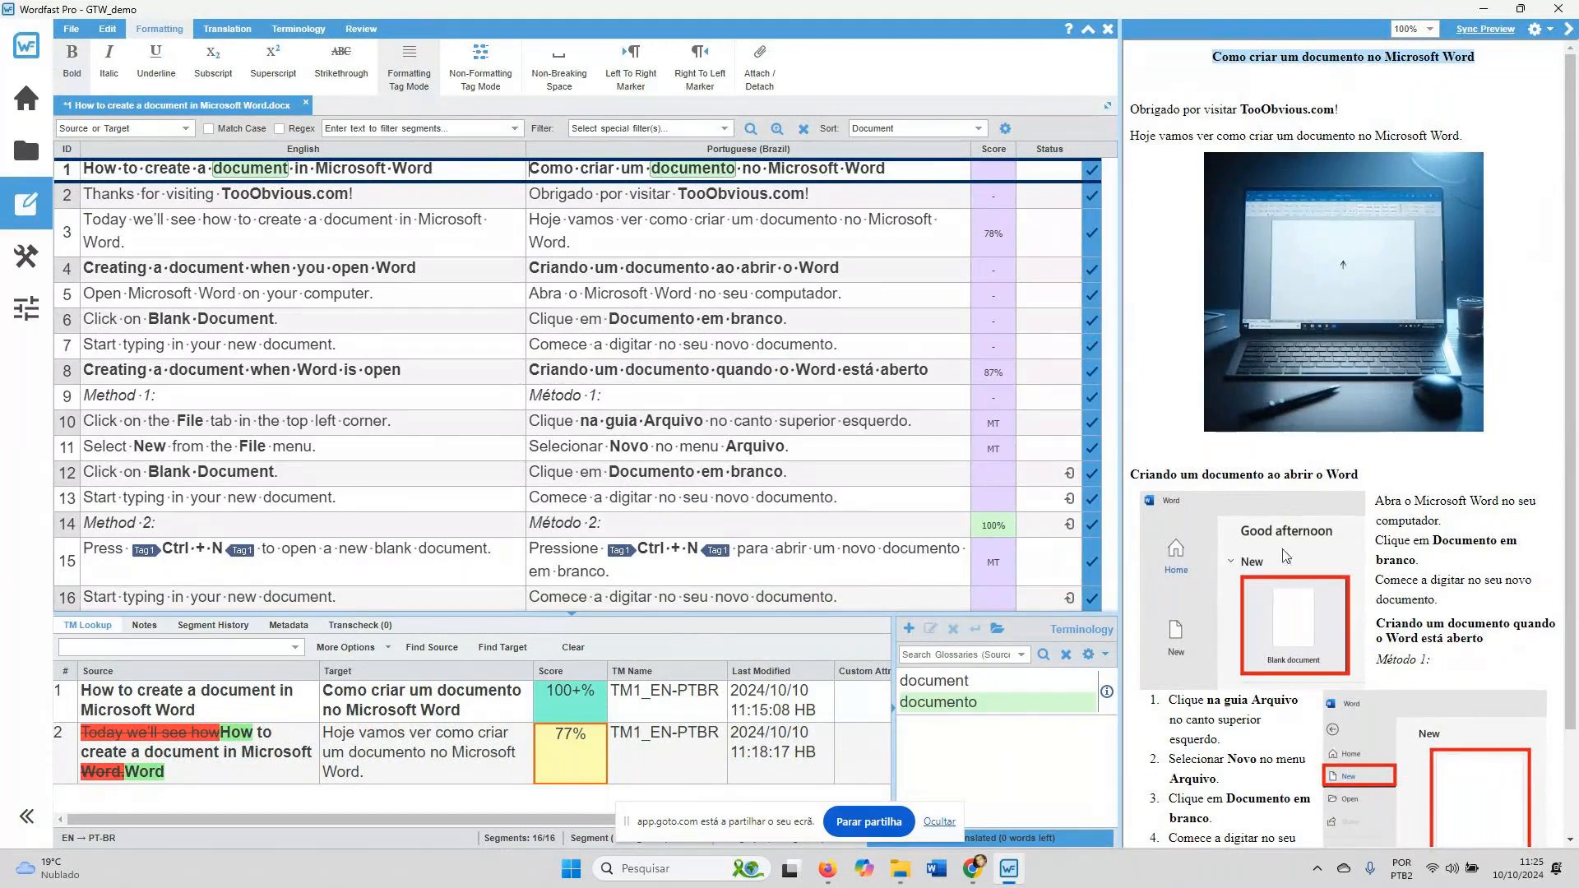
Widen the live preview to review the translated document, locate segment 7 in it, and narrow the preview again
left_click_drag(1121, 450, 822, 455)
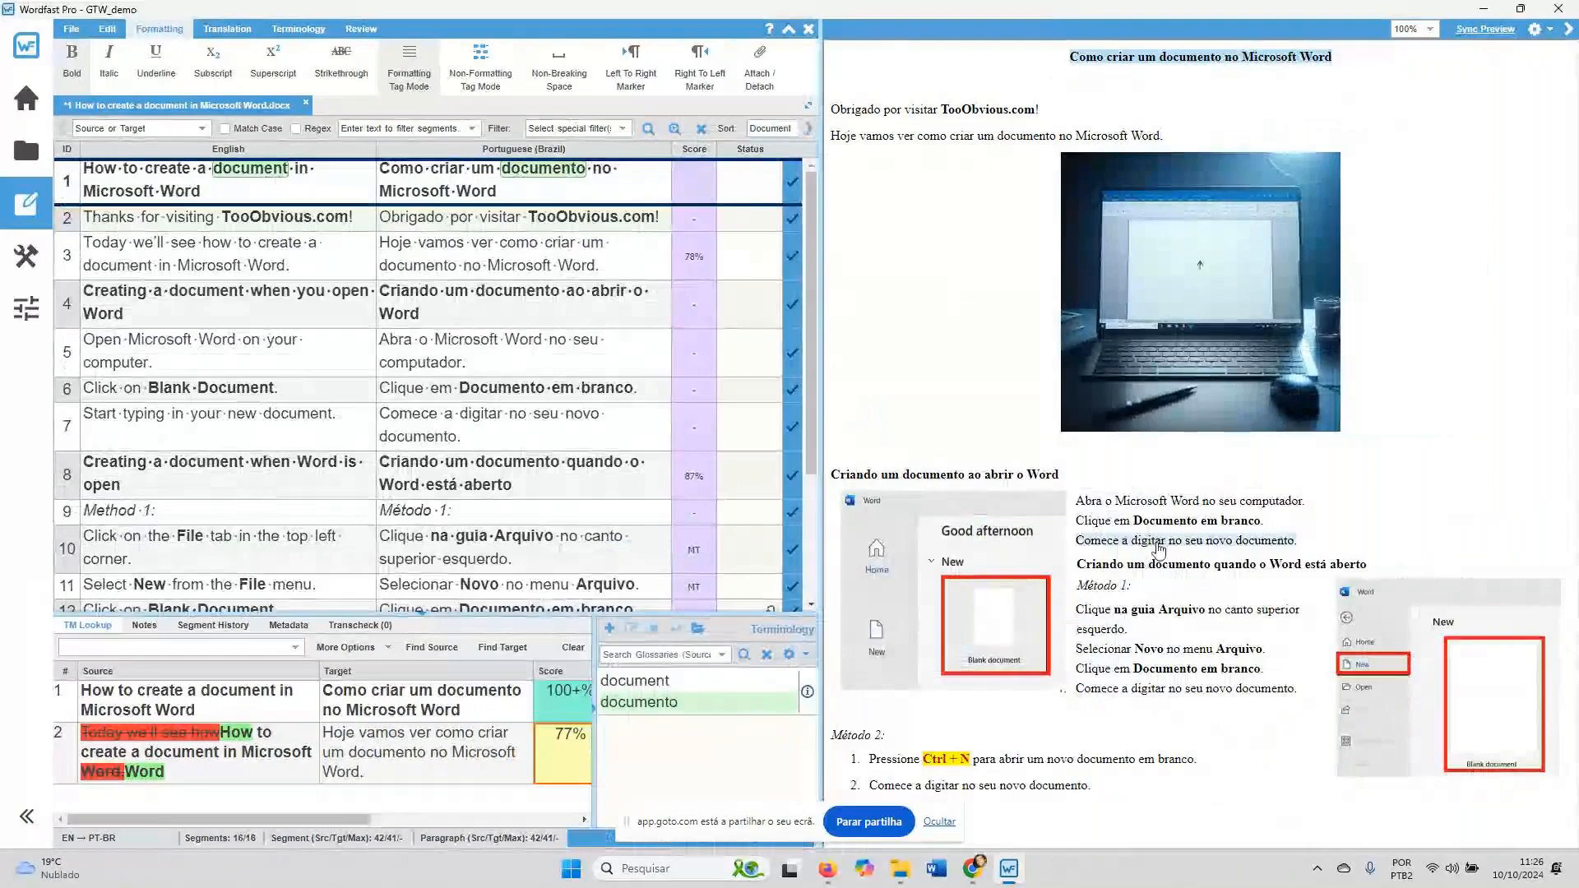
left_click(494, 434)
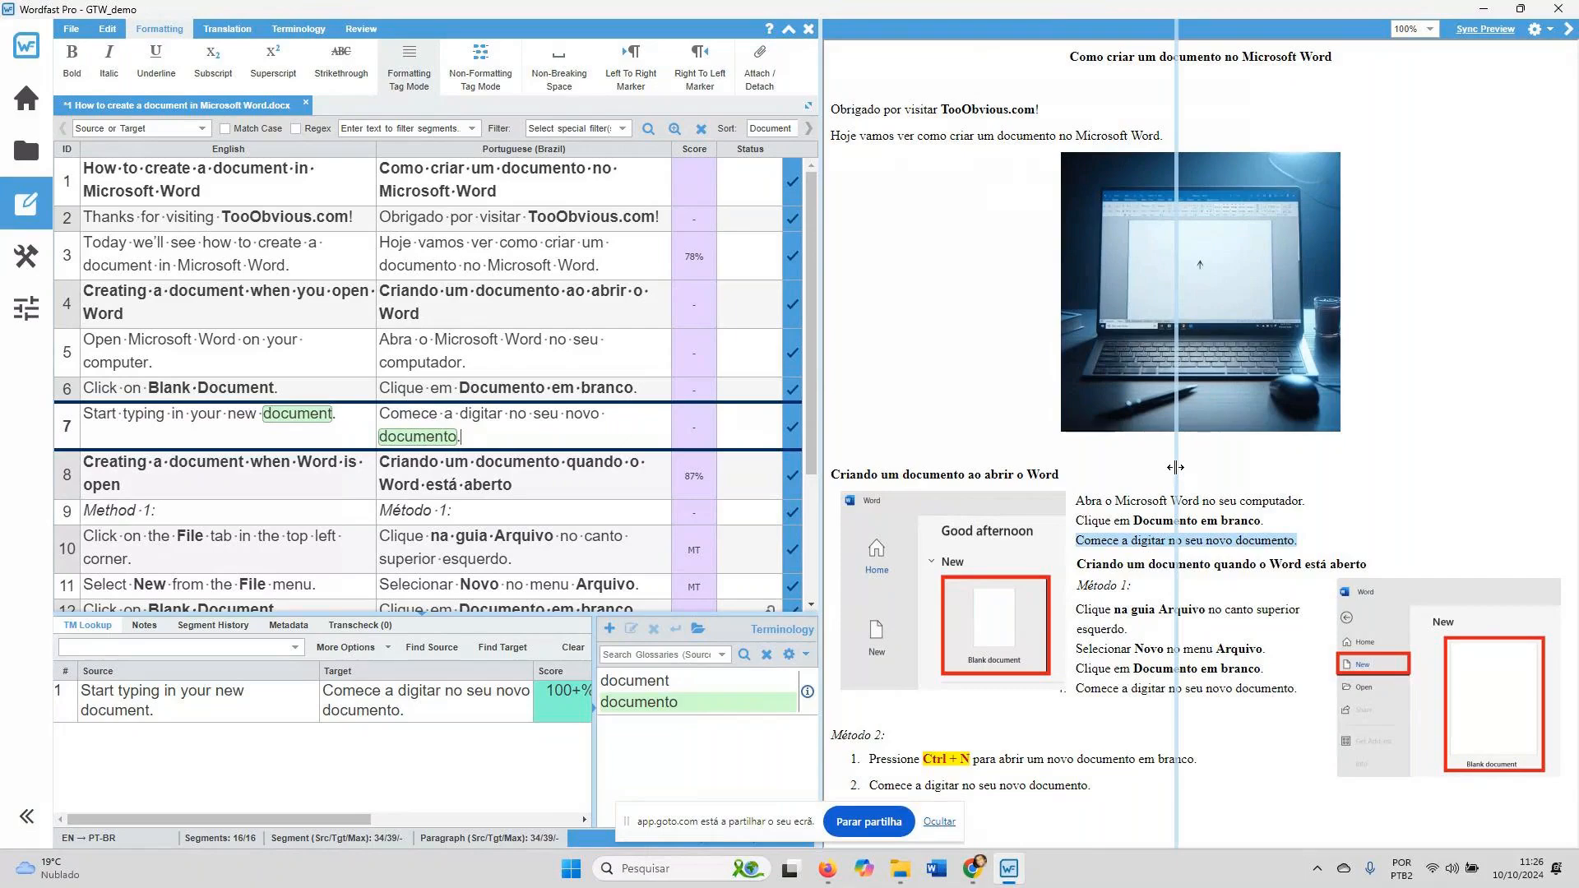
left_click_drag(1176, 467, 1176, 467)
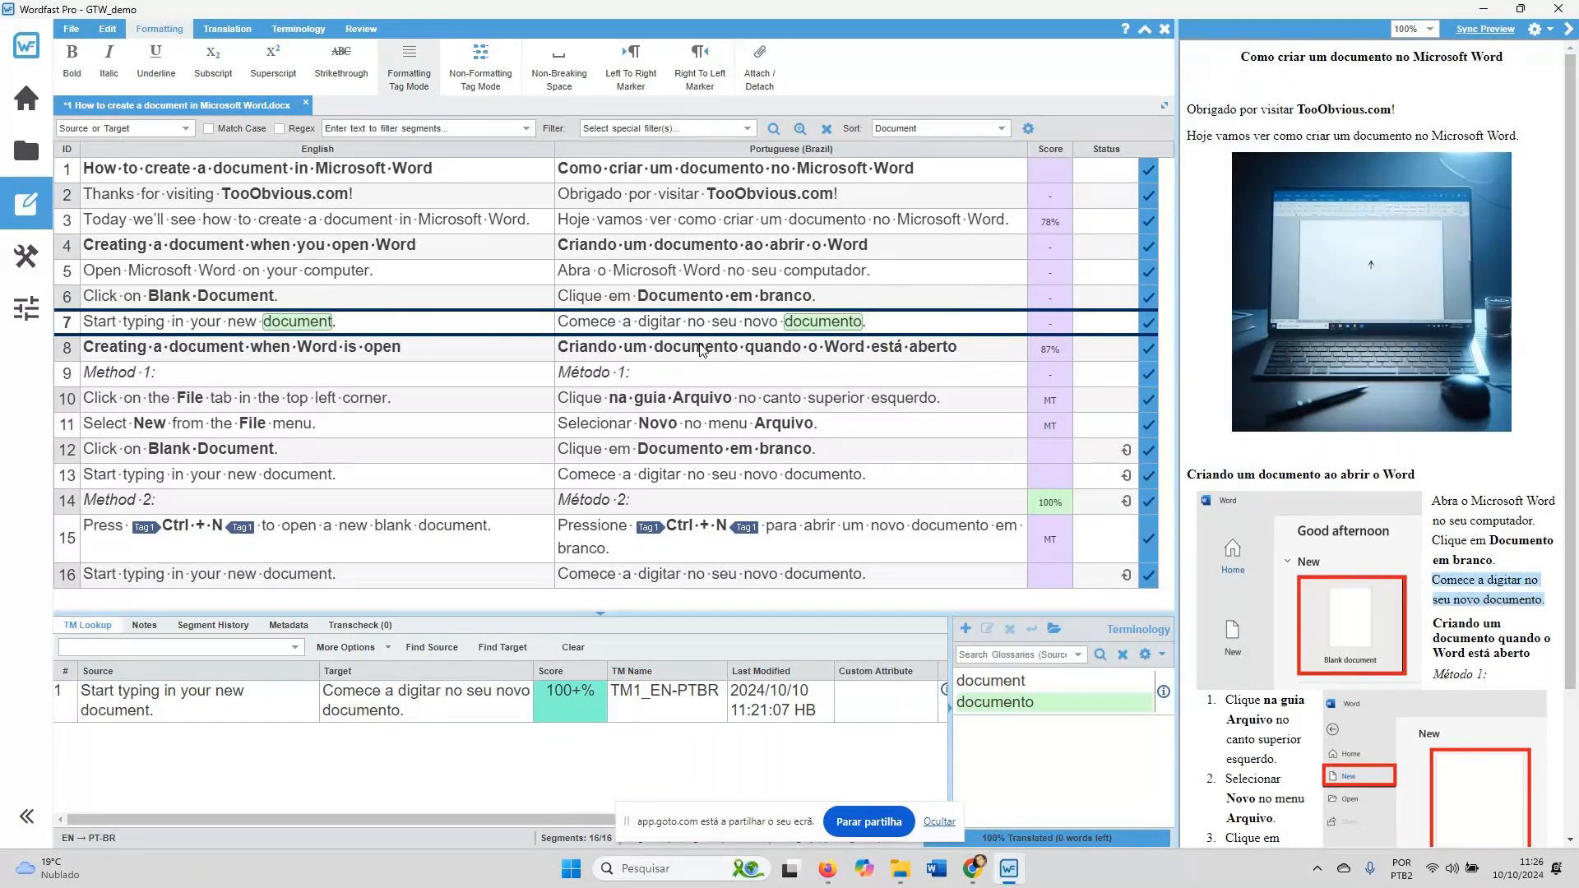
Spellcheck the whole translation, ignoring "Microsoft" once and adding "Word" and "TooObvious.com" to the dictionary
left_click(360, 30)
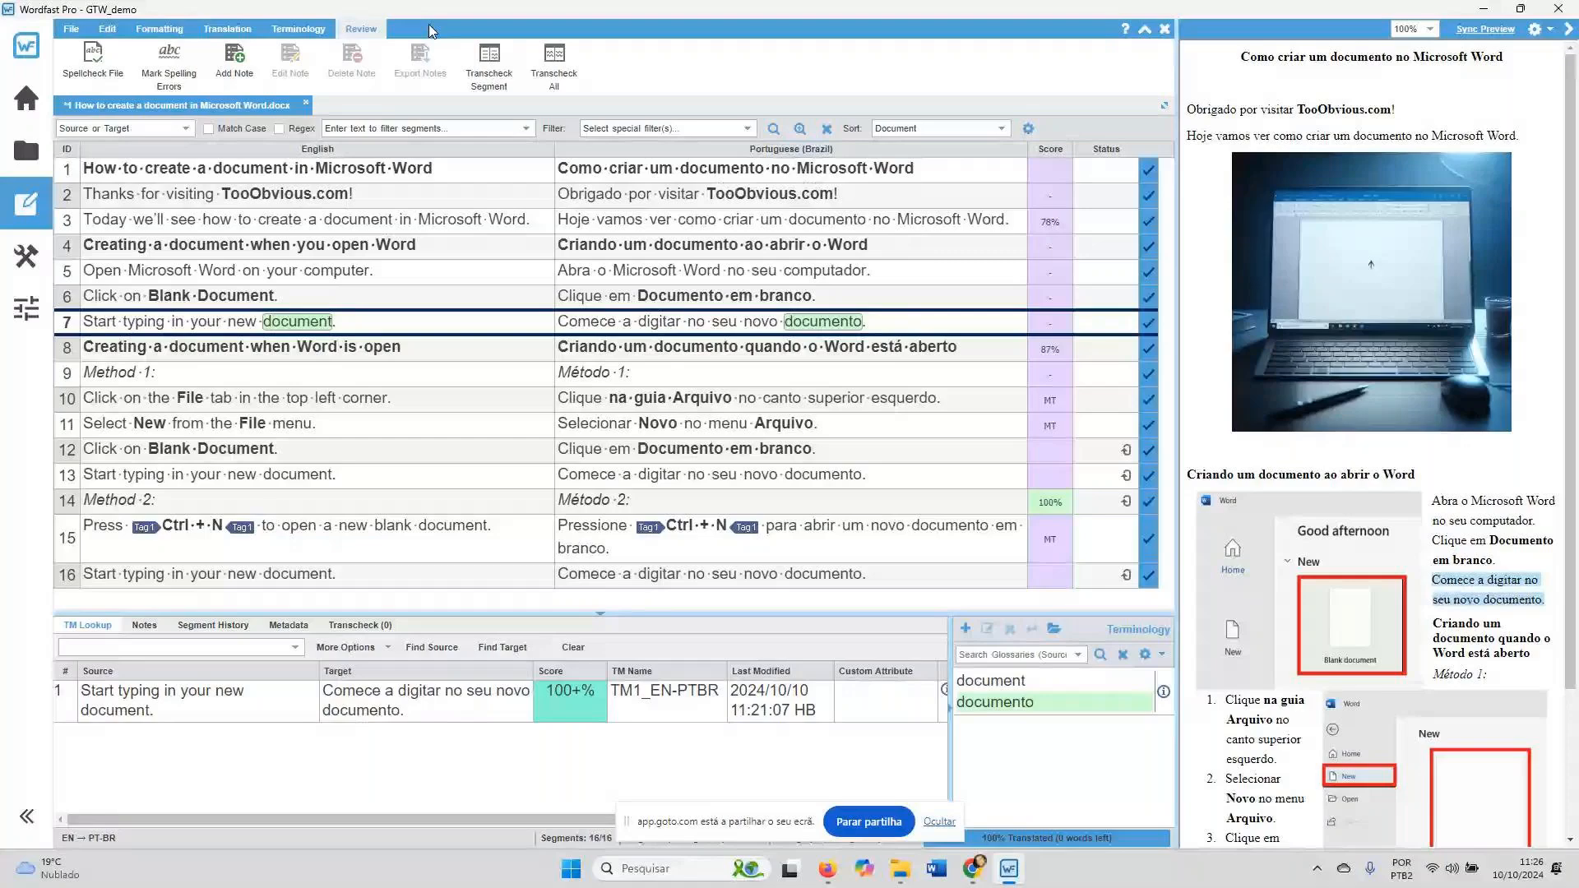
left_click(96, 67)
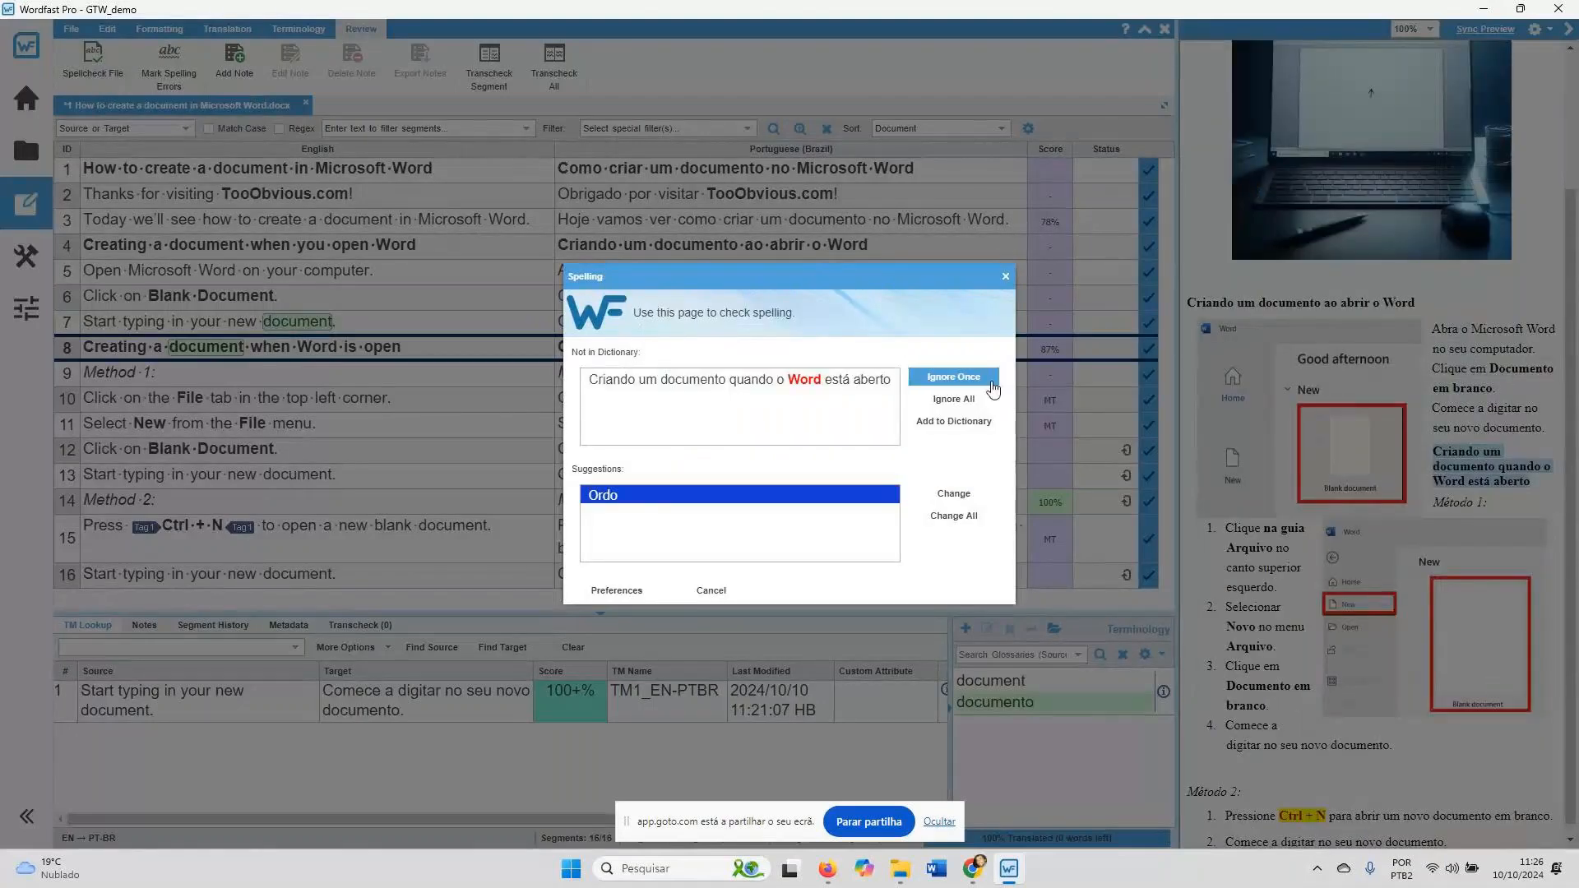
left_click(992, 383)
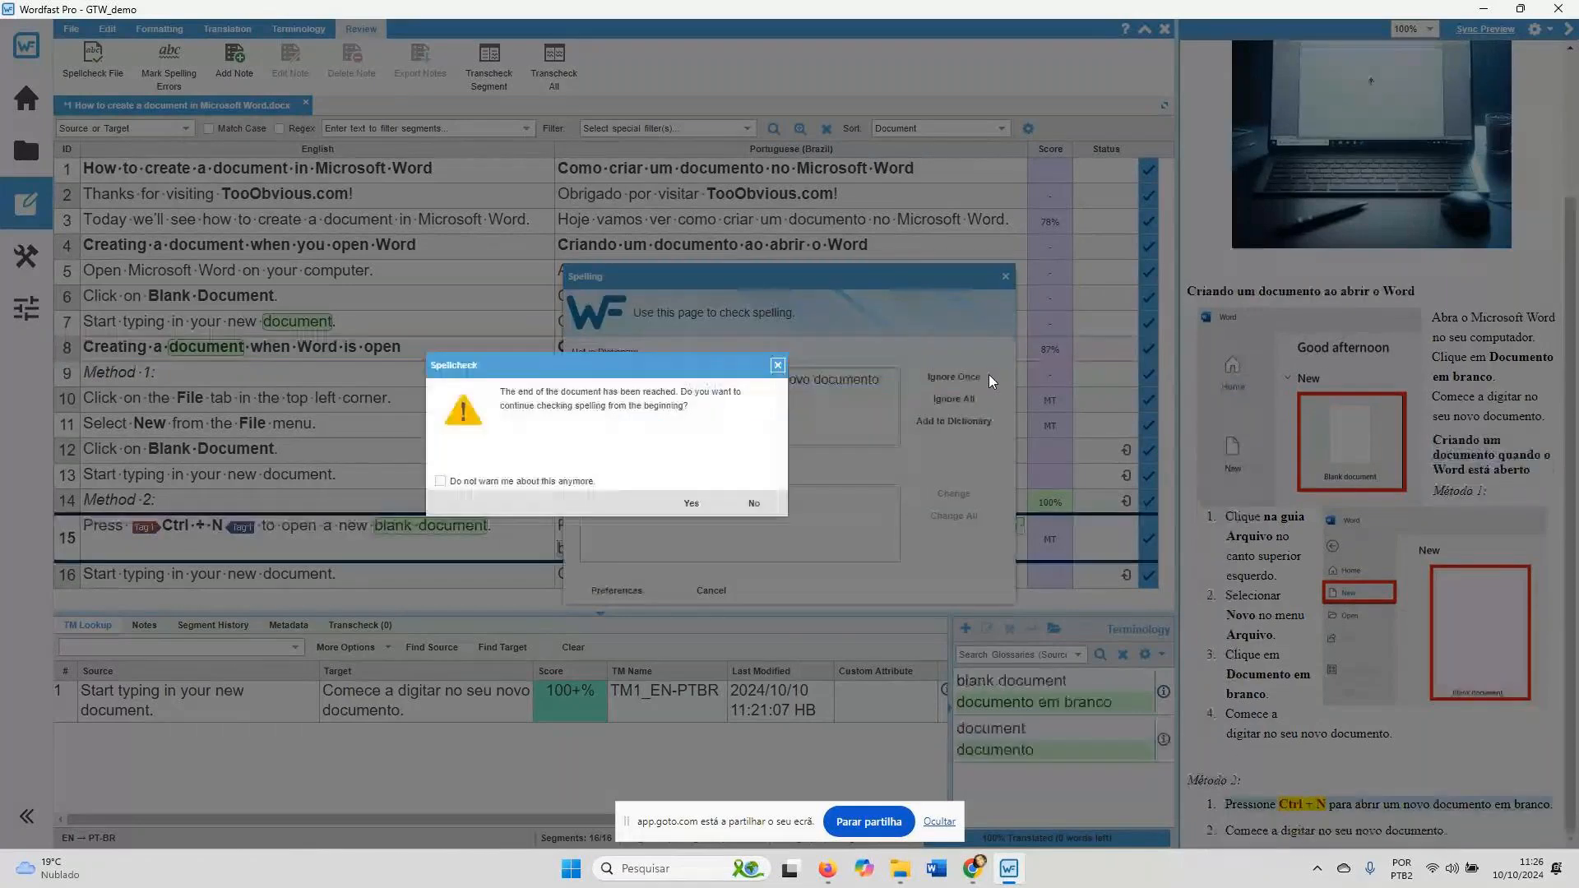
left_click(696, 510)
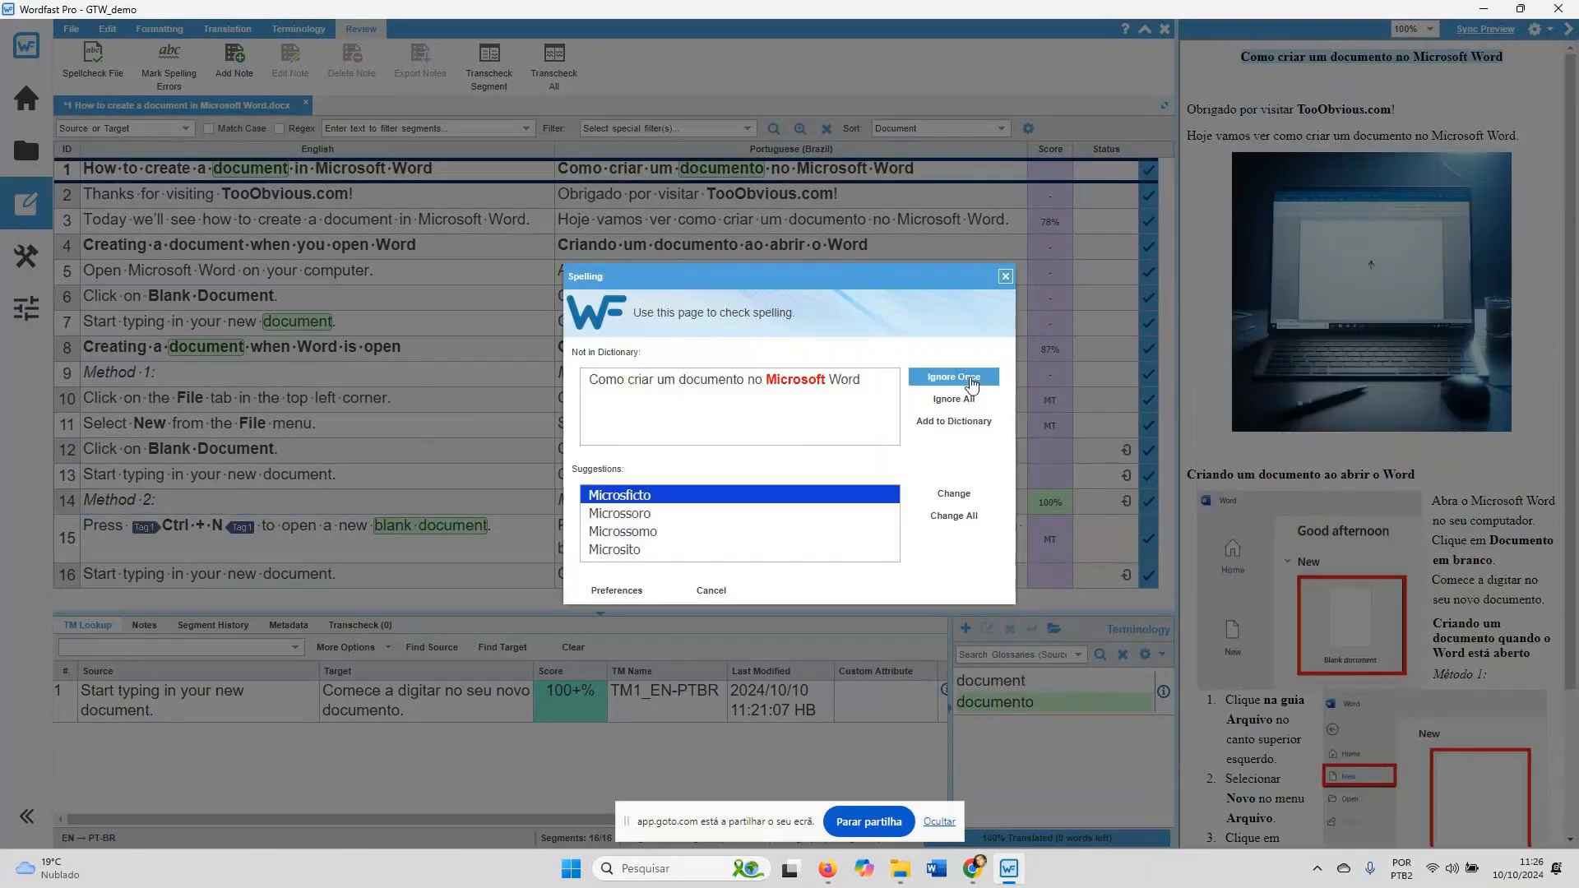
left_click(975, 381)
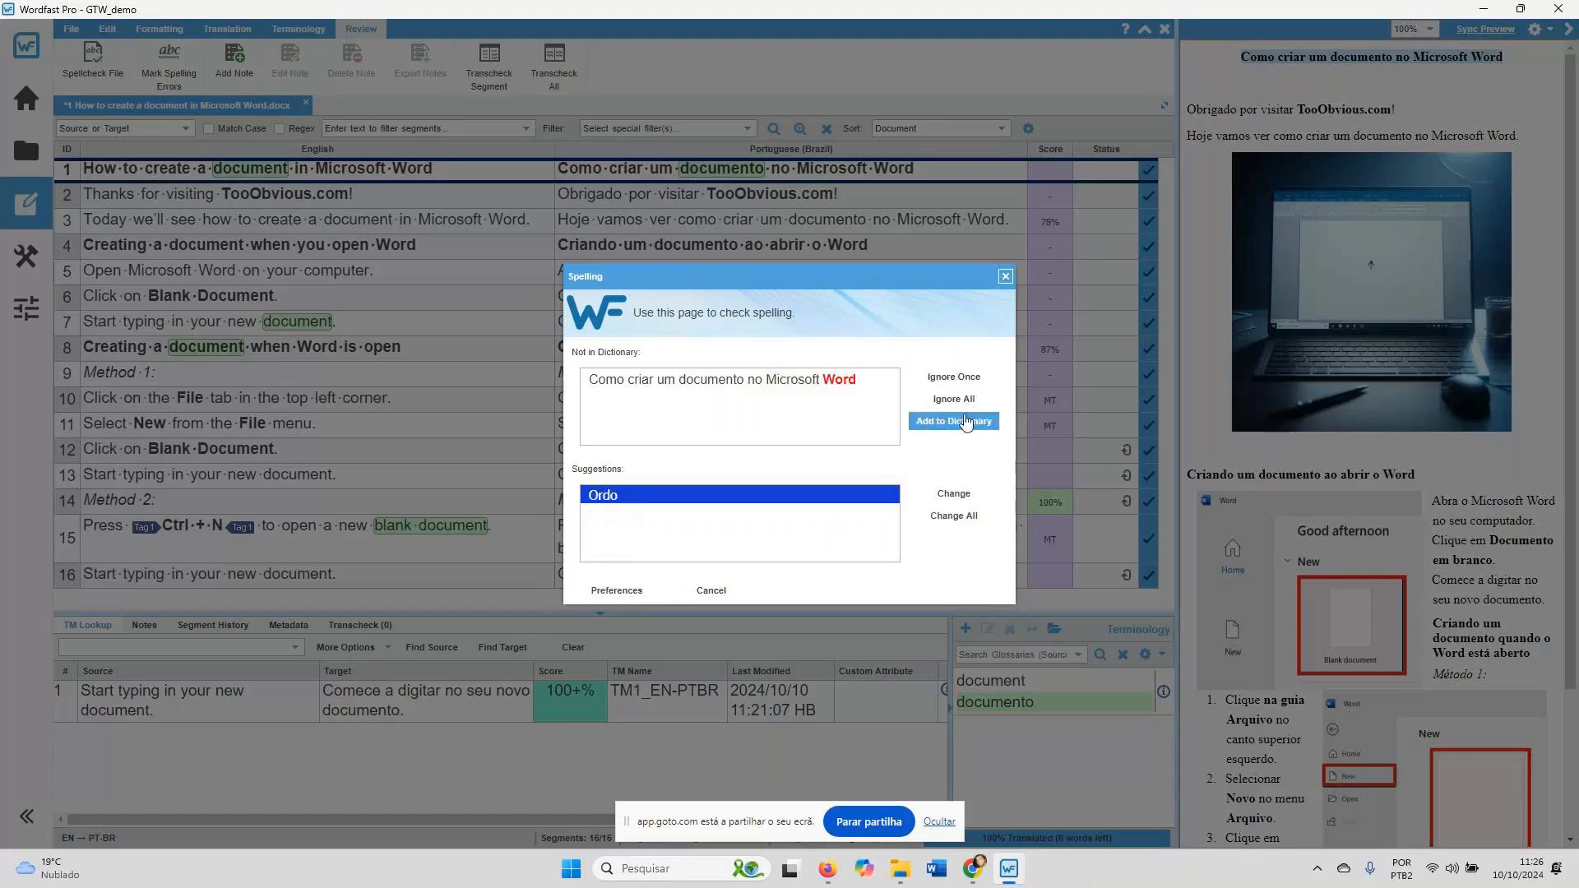
left_click(967, 422)
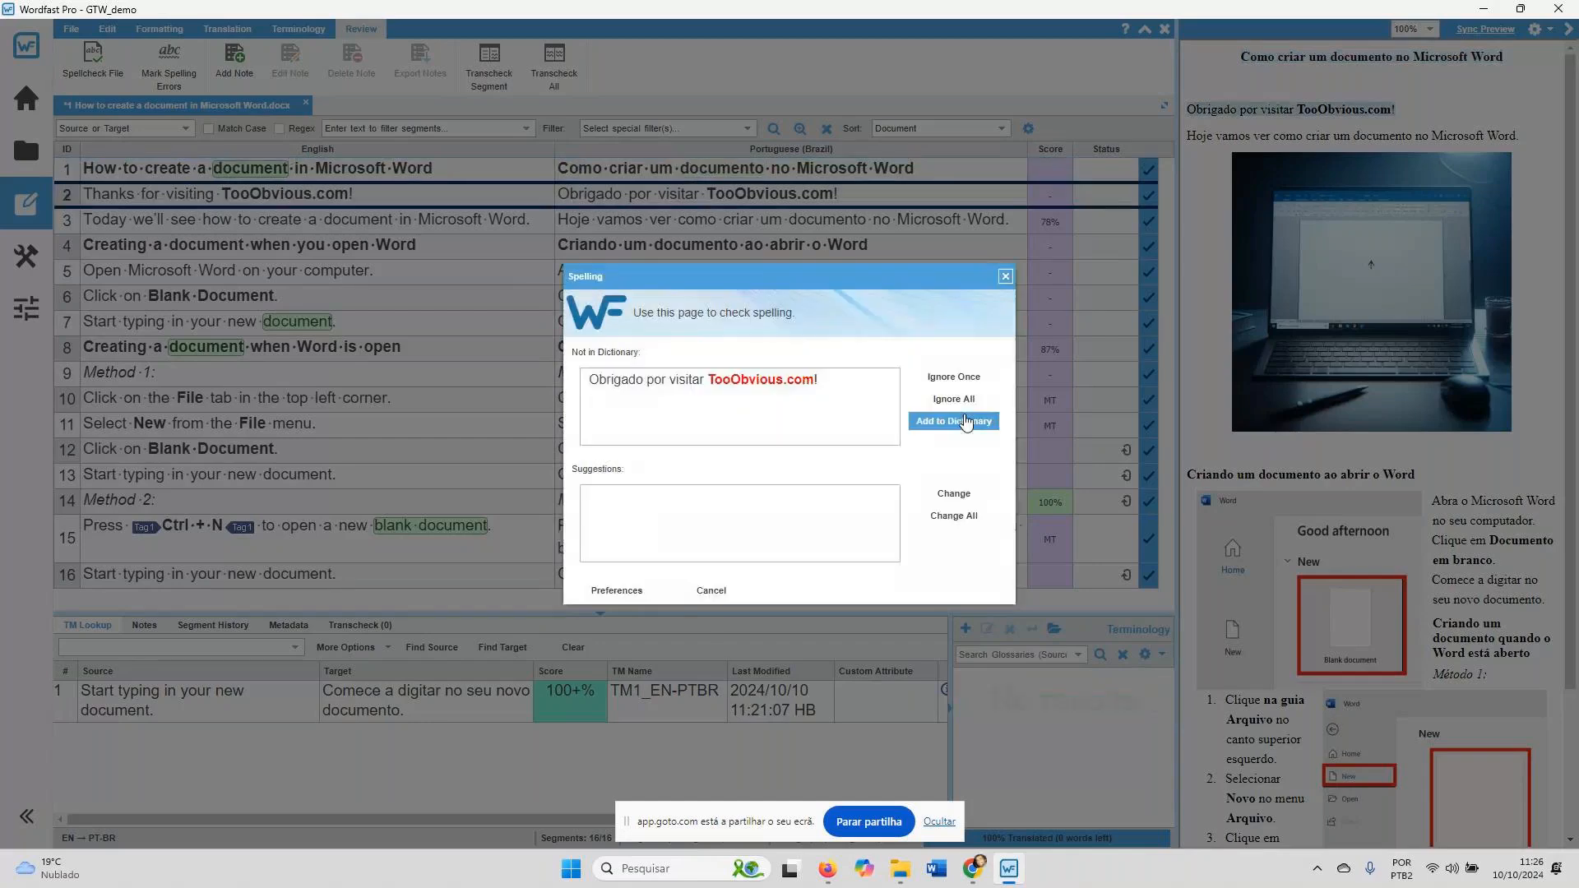
left_click(967, 422)
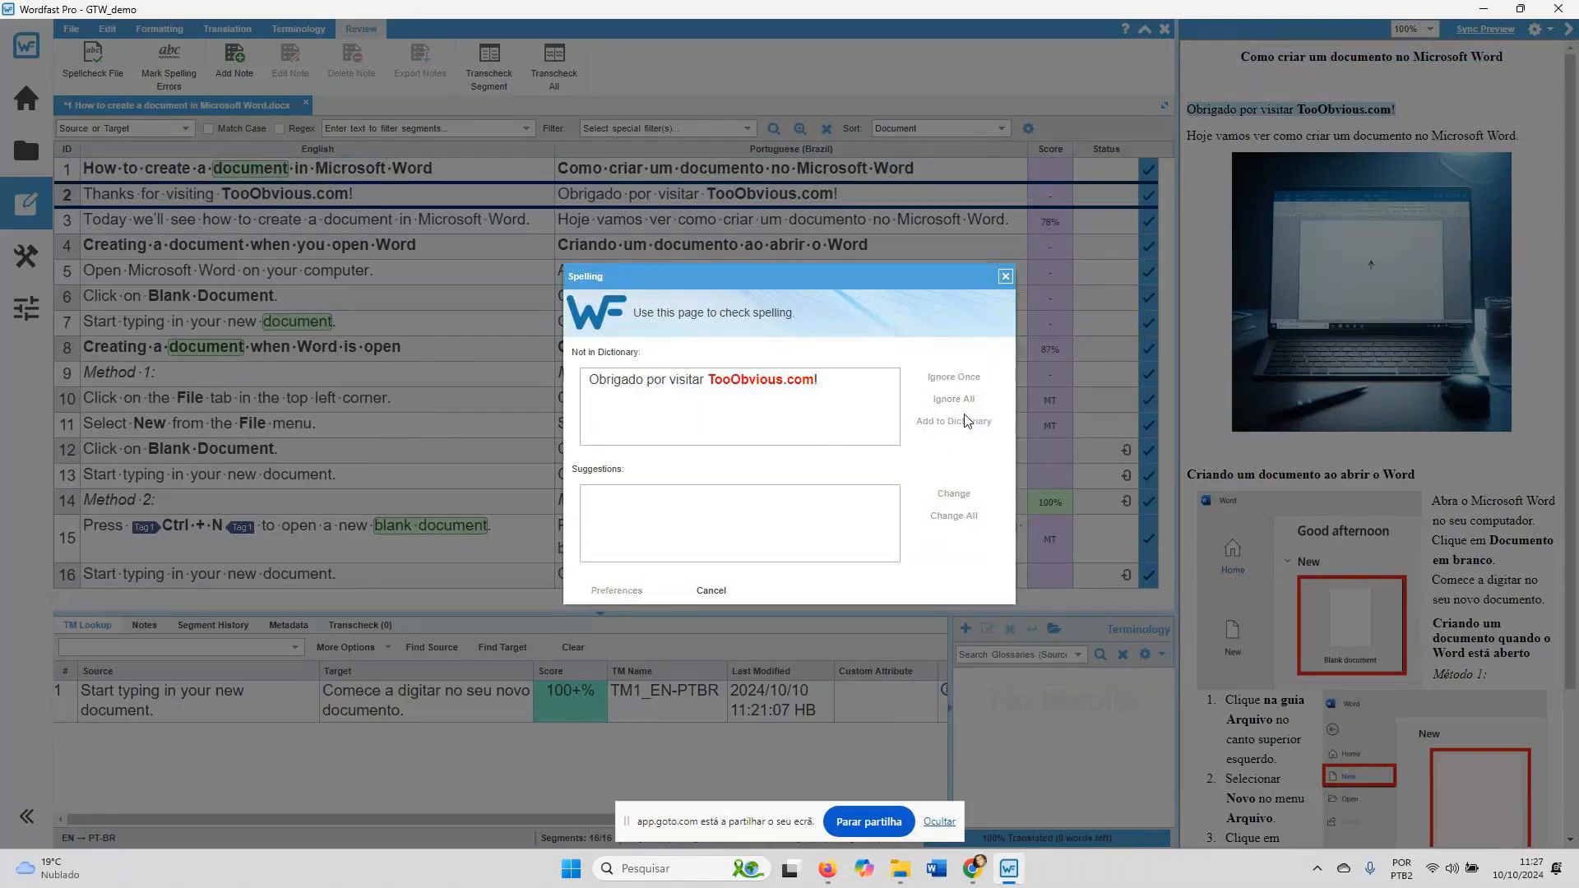
left_click(755, 504)
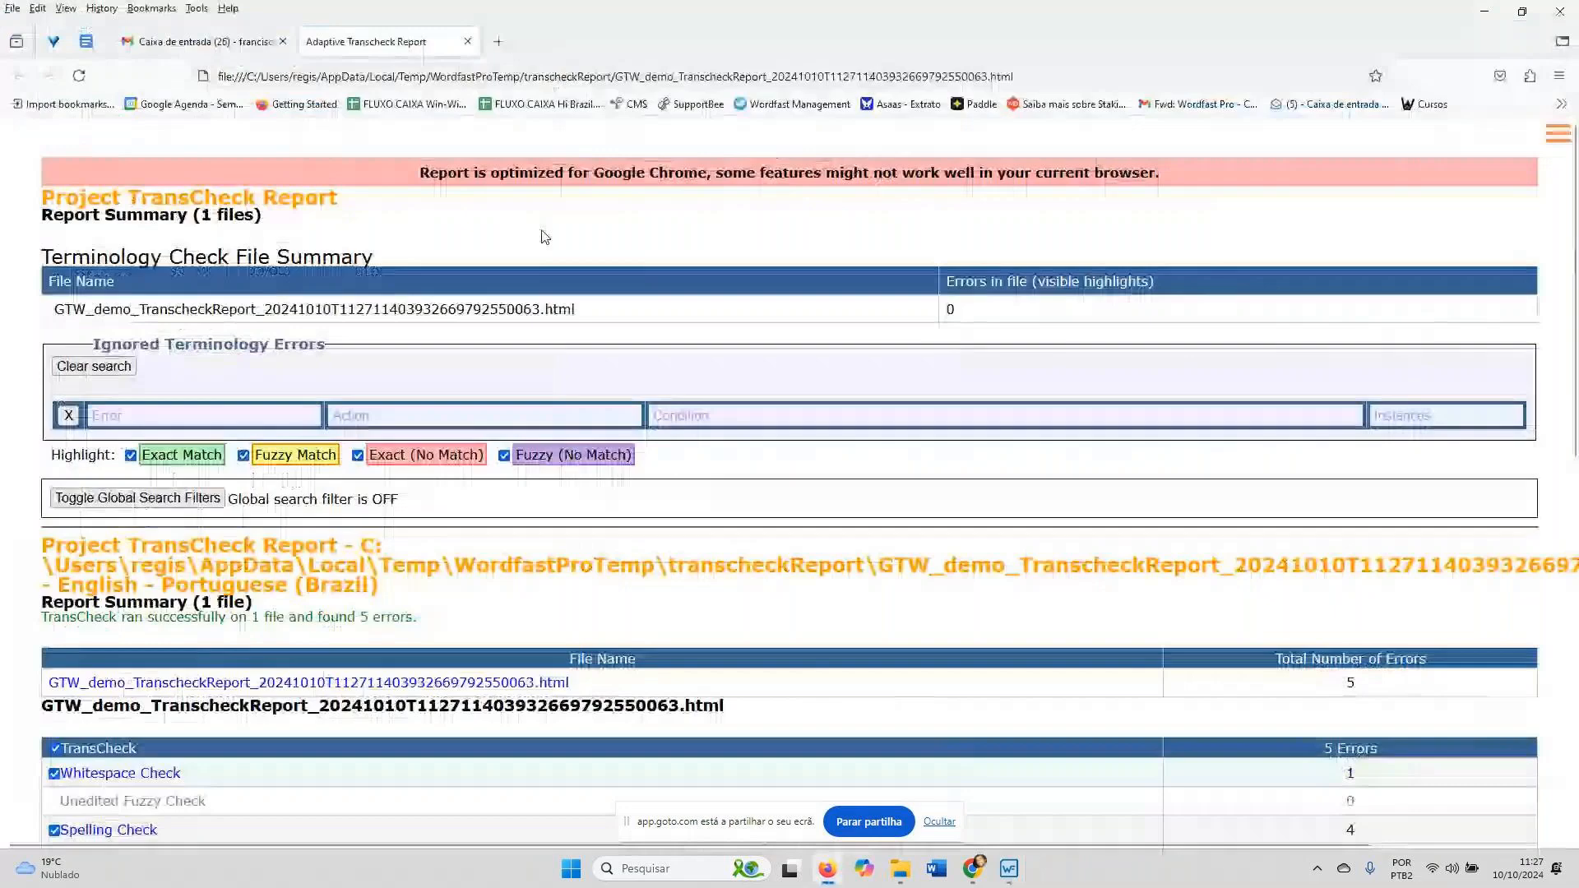
Examine the whitespace and spelling sections of the project's Transcheck report, and dismiss the Transcheck summary
scroll(861, 589, "down", 10)
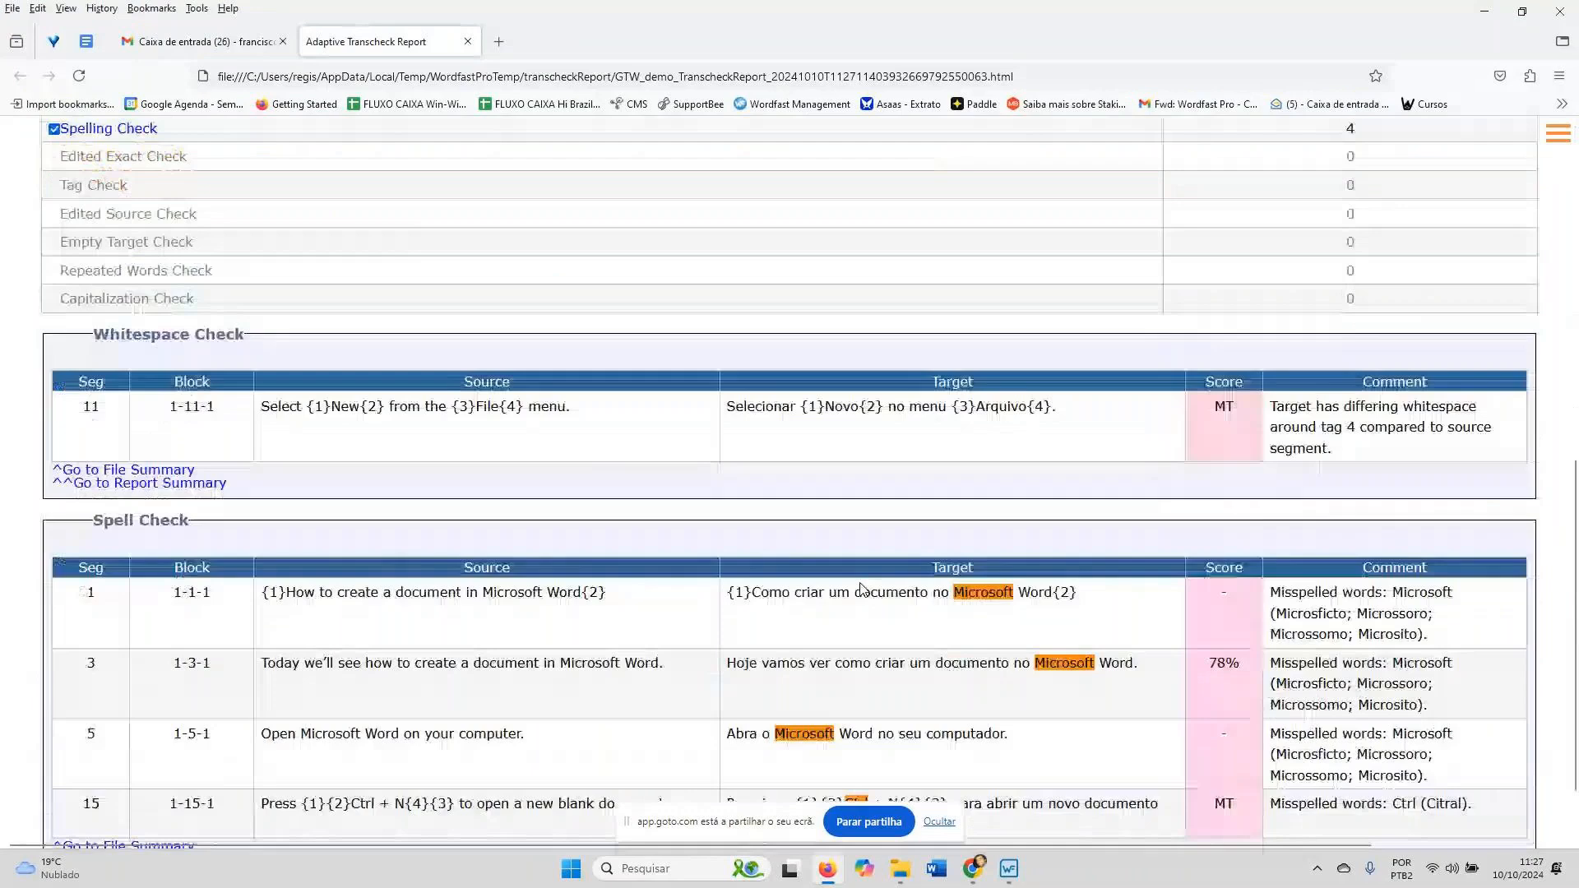
scroll(862, 589, "down", 1)
scroll(861, 583, "down", 1)
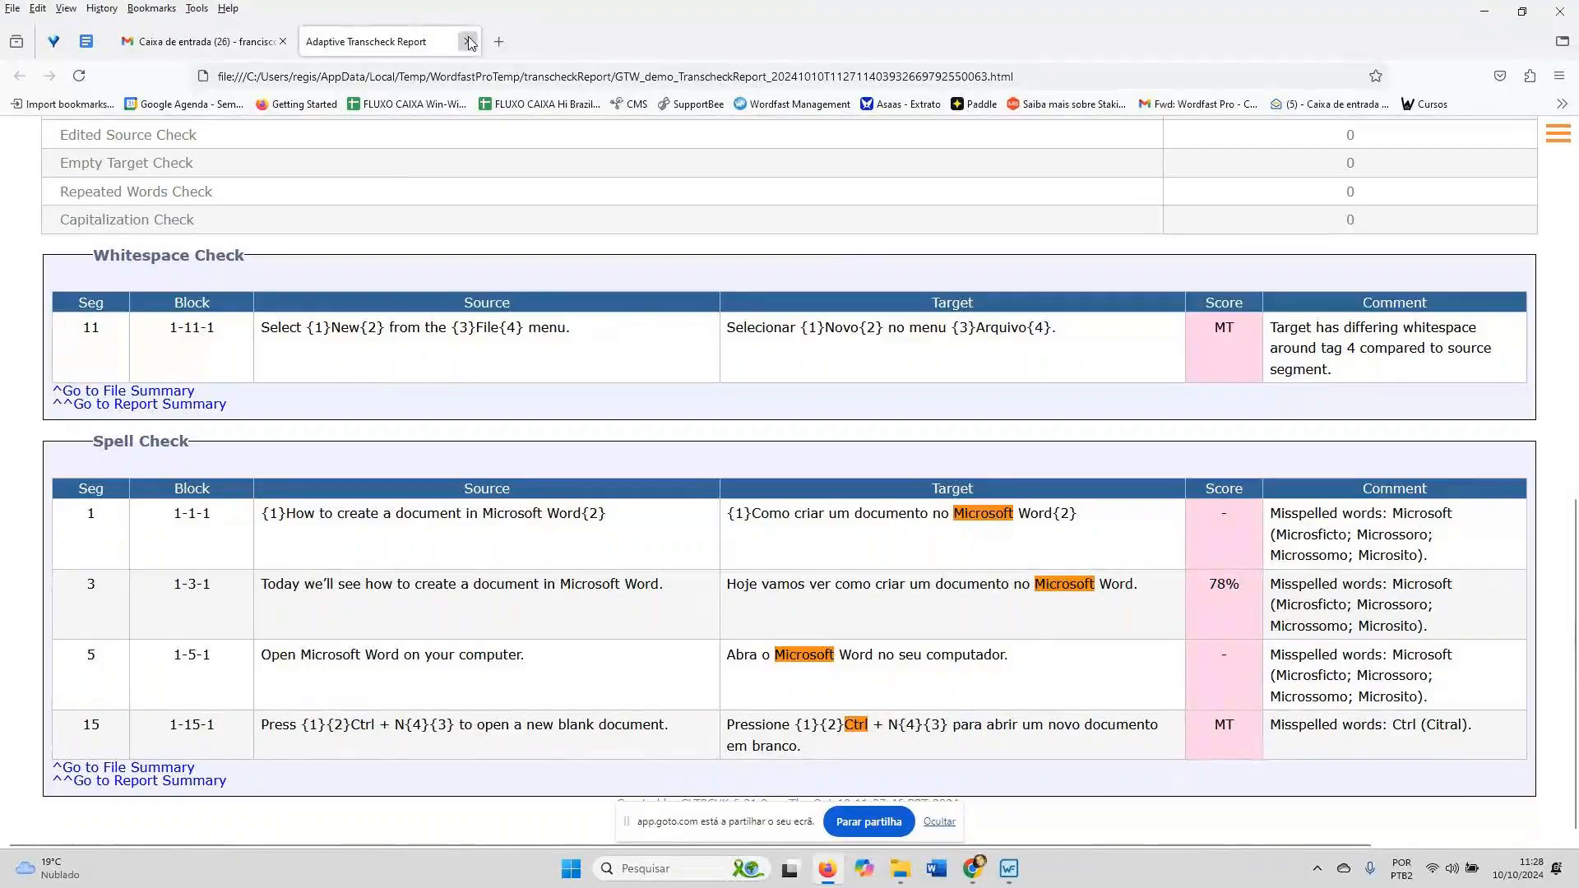
left_click(1490, 16)
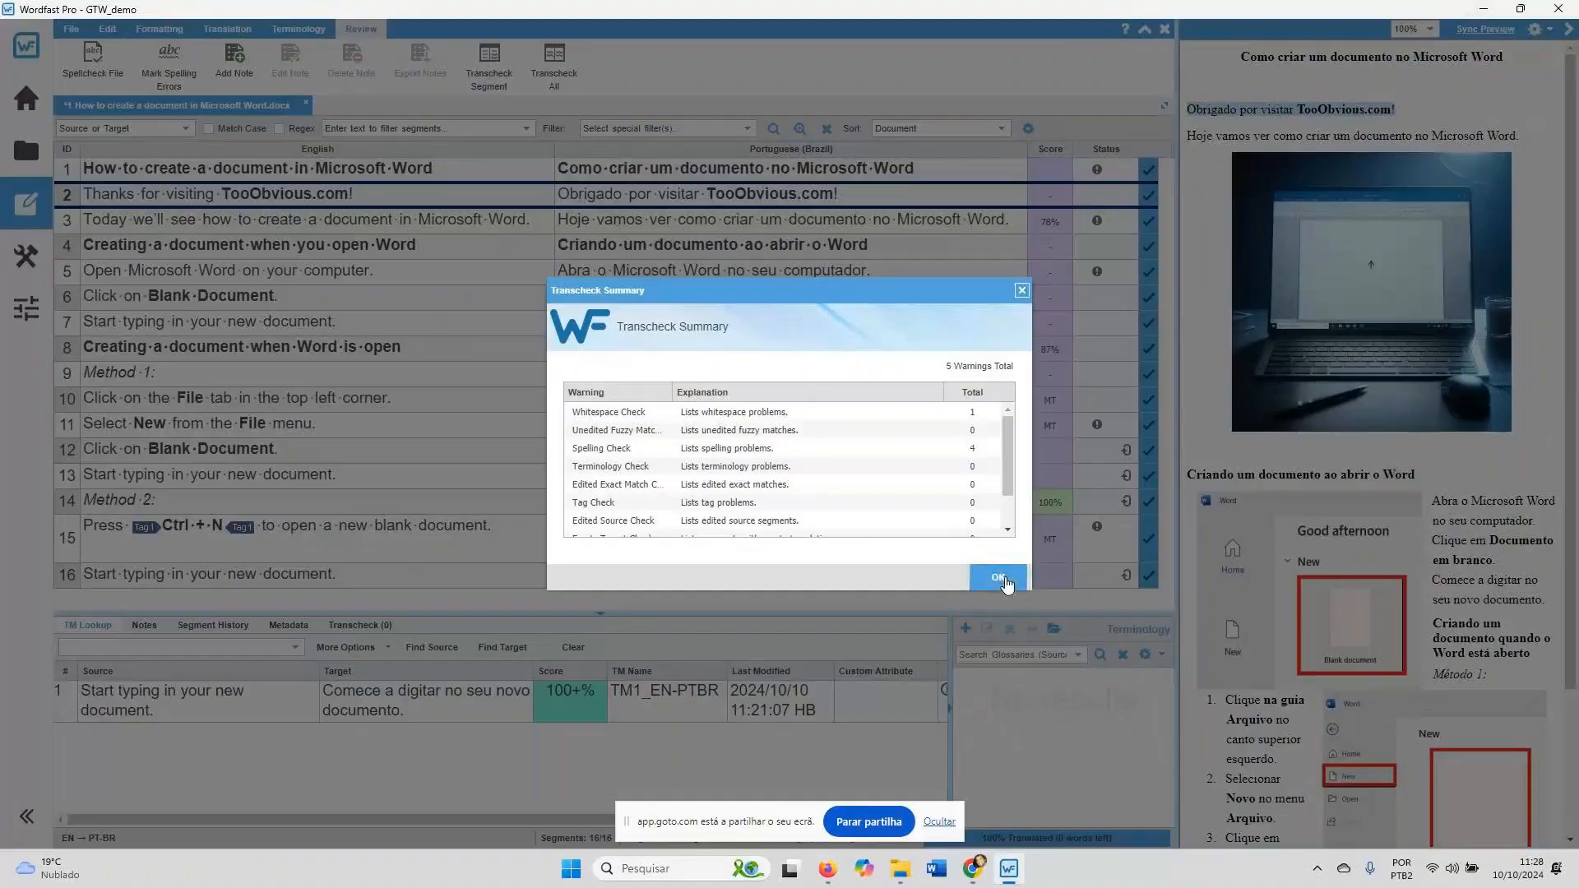
left_click(998, 577)
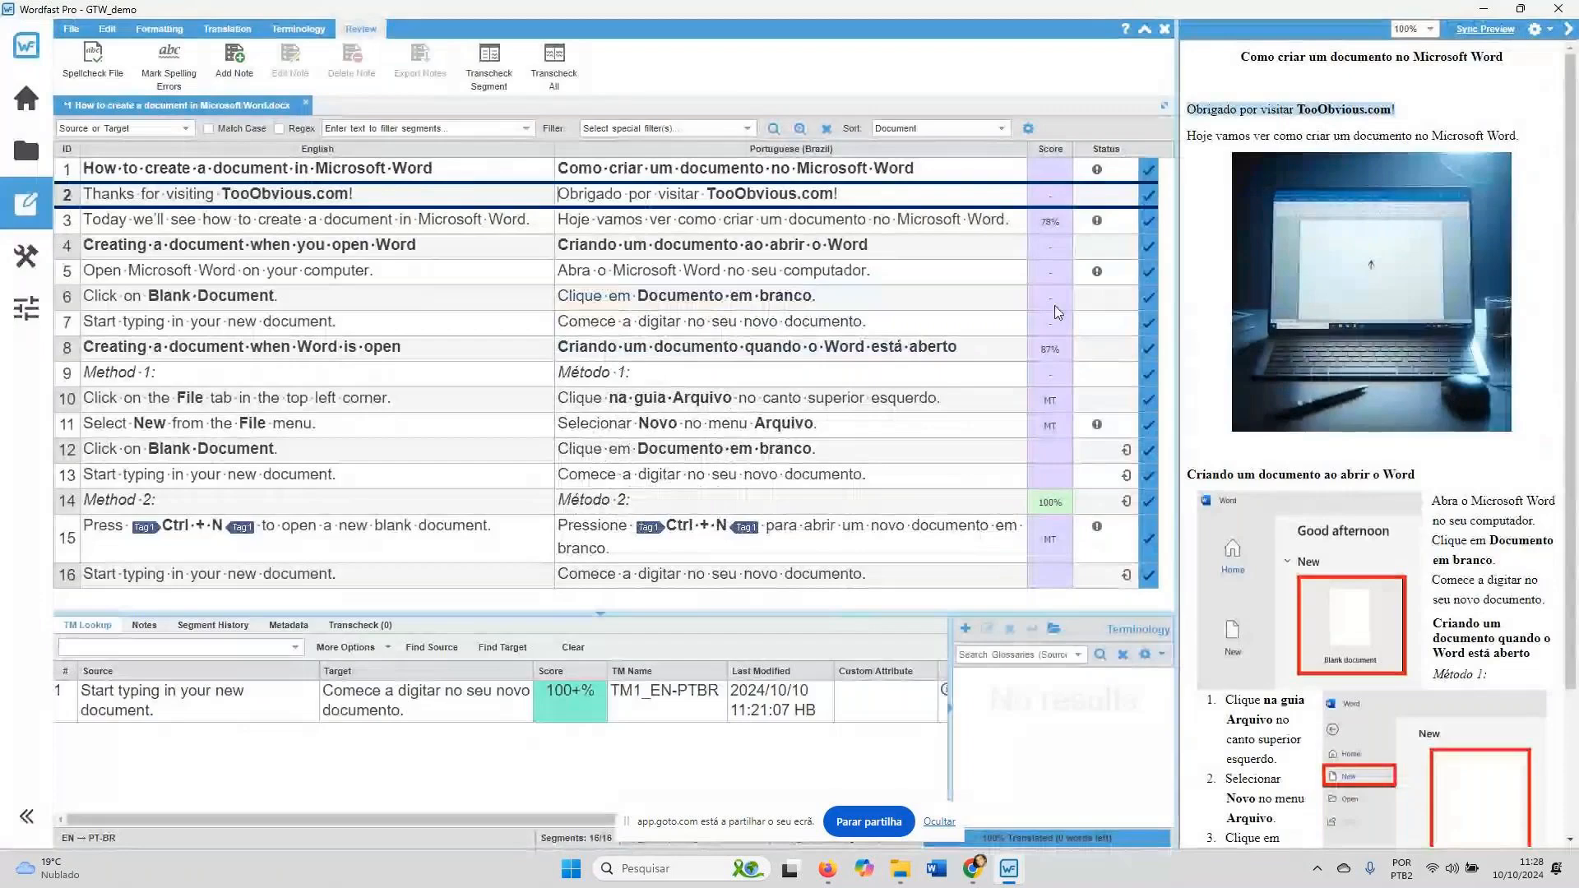
Inspect the Transcheck warning for segment 3 and locate the flagged word "Microsoft" in its translation
left_click(998, 231)
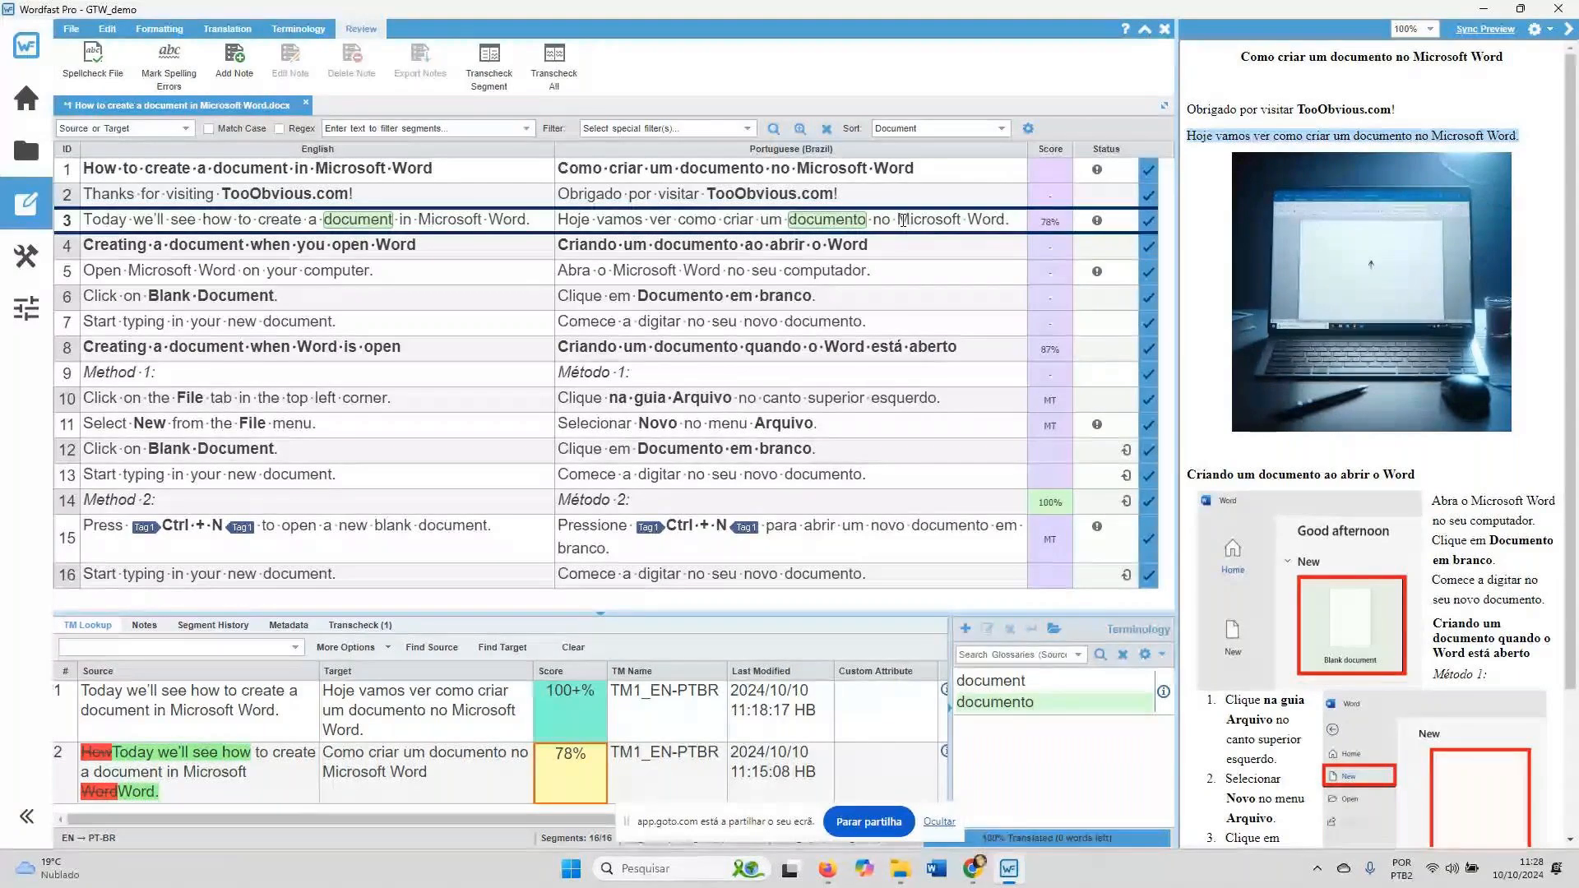
left_click(337, 626)
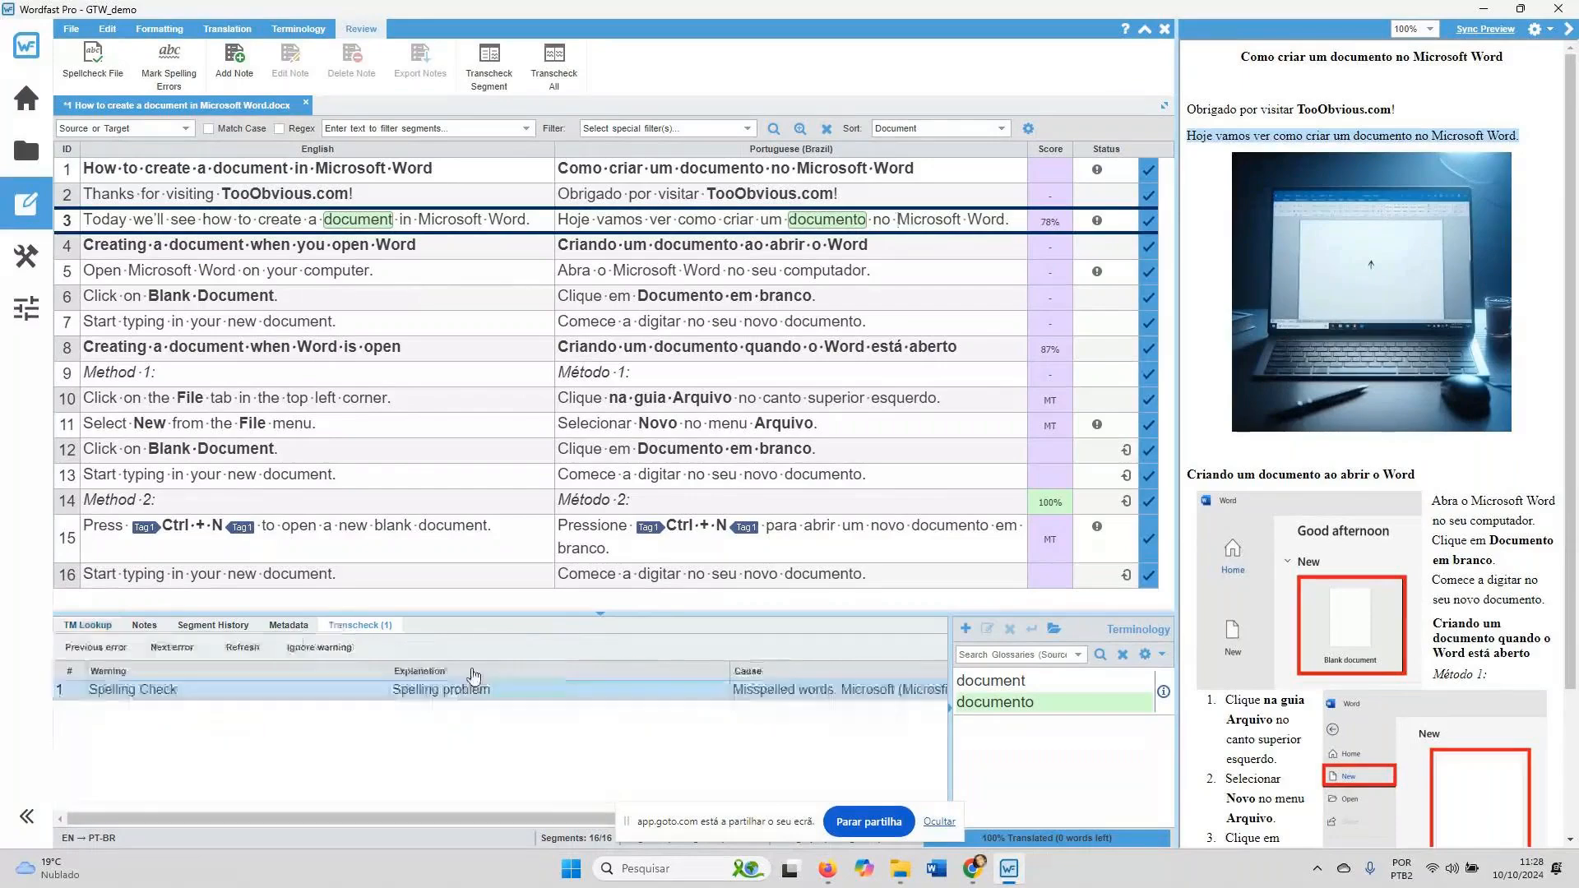
mouse_move(858, 216)
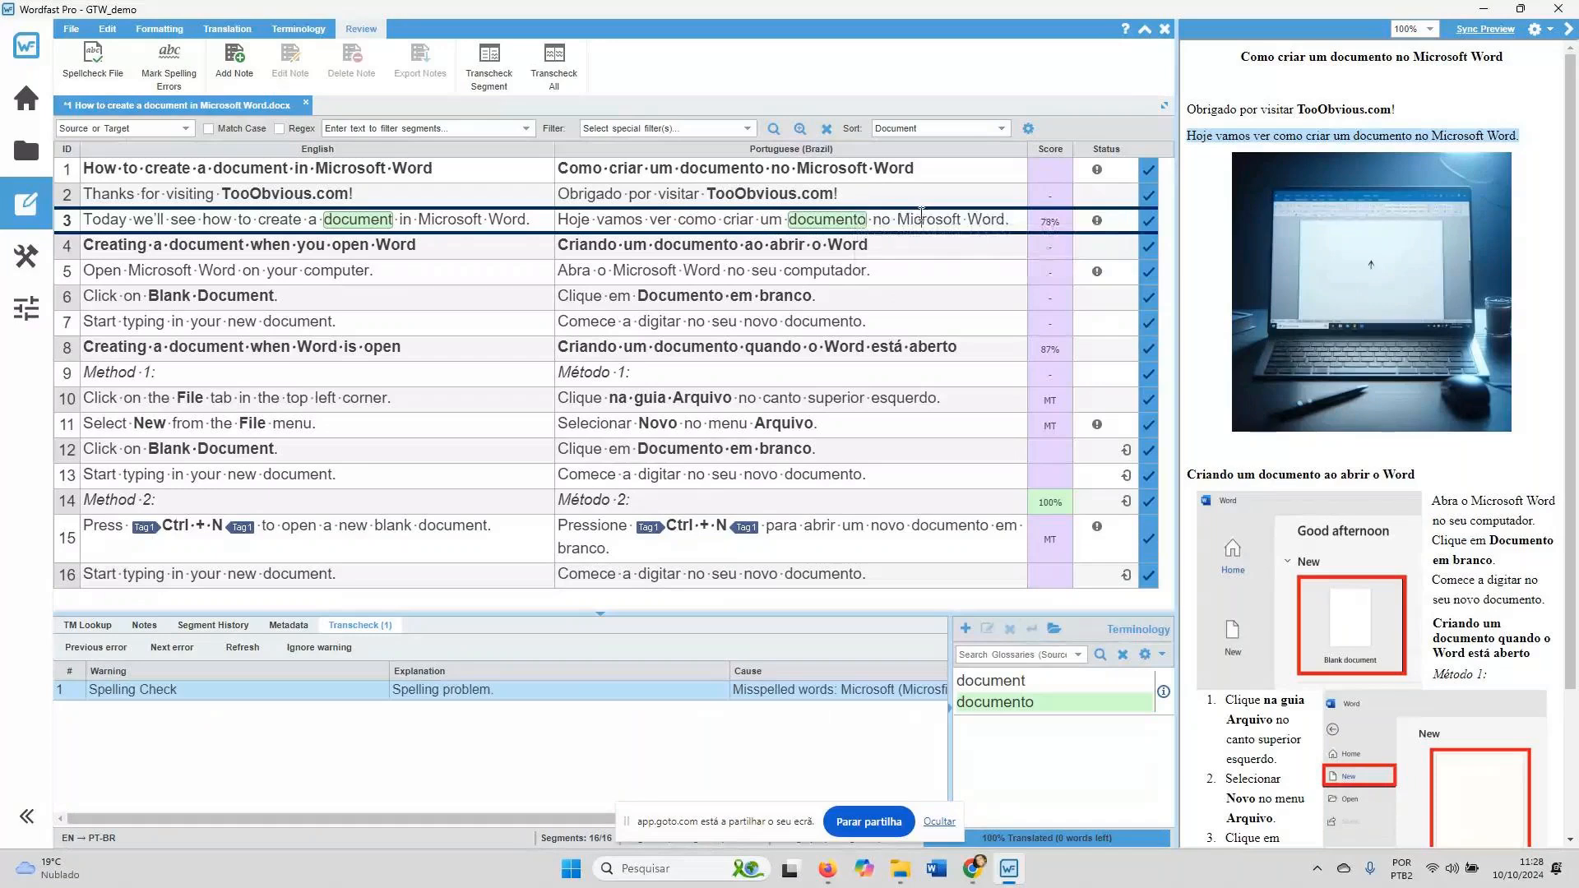
left_click(922, 217)
Commit all segments of the document to the translation memory, starting from segment 1
left_click(249, 31)
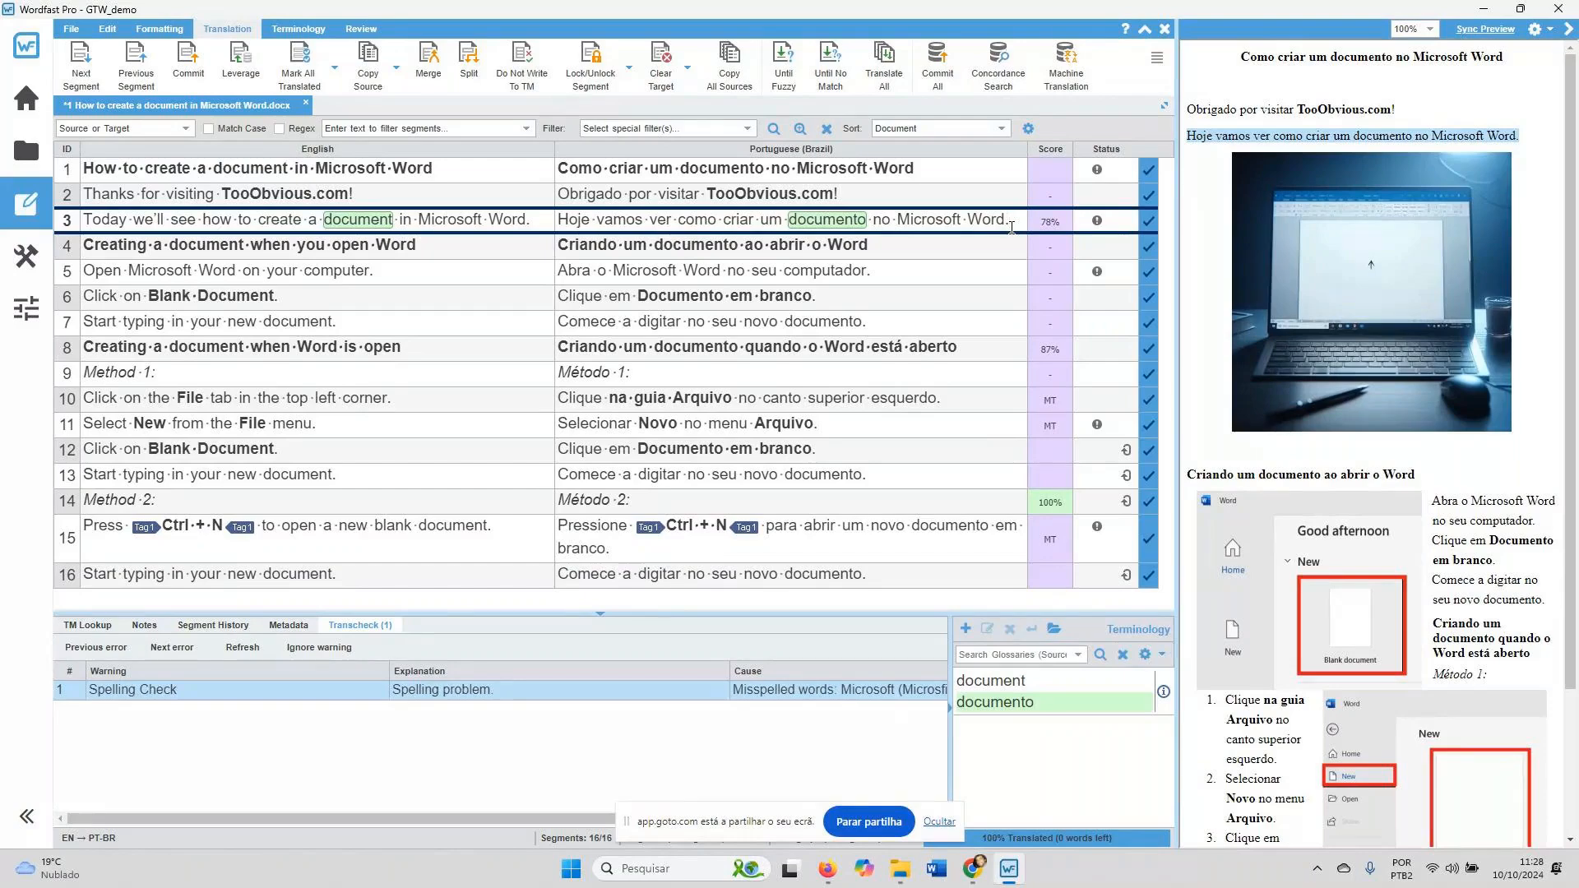
left_click(93, 169)
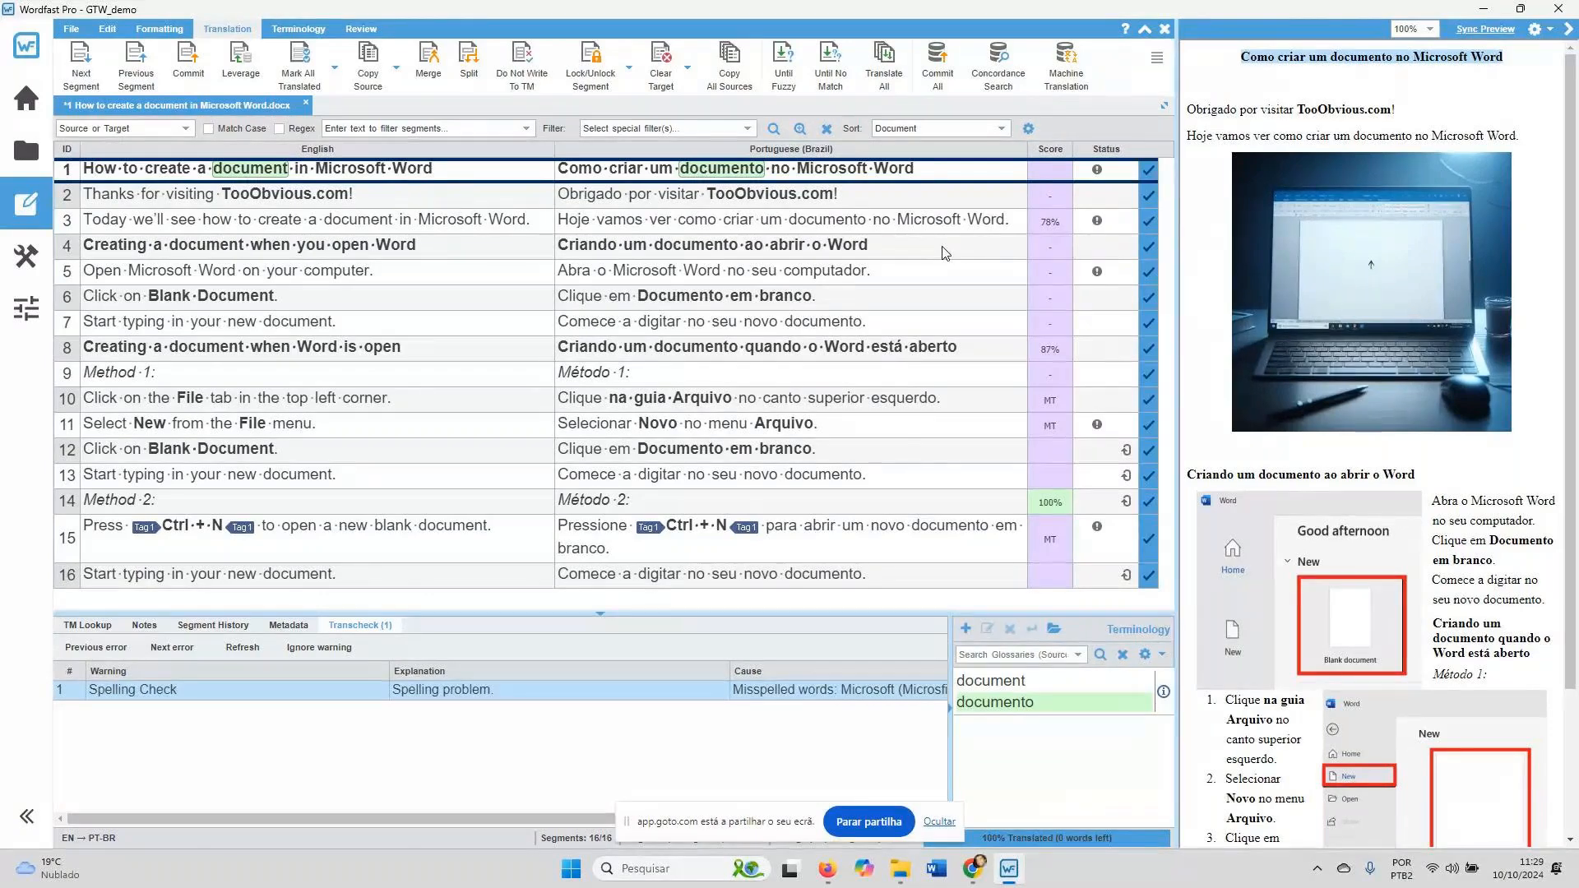
left_click(938, 87)
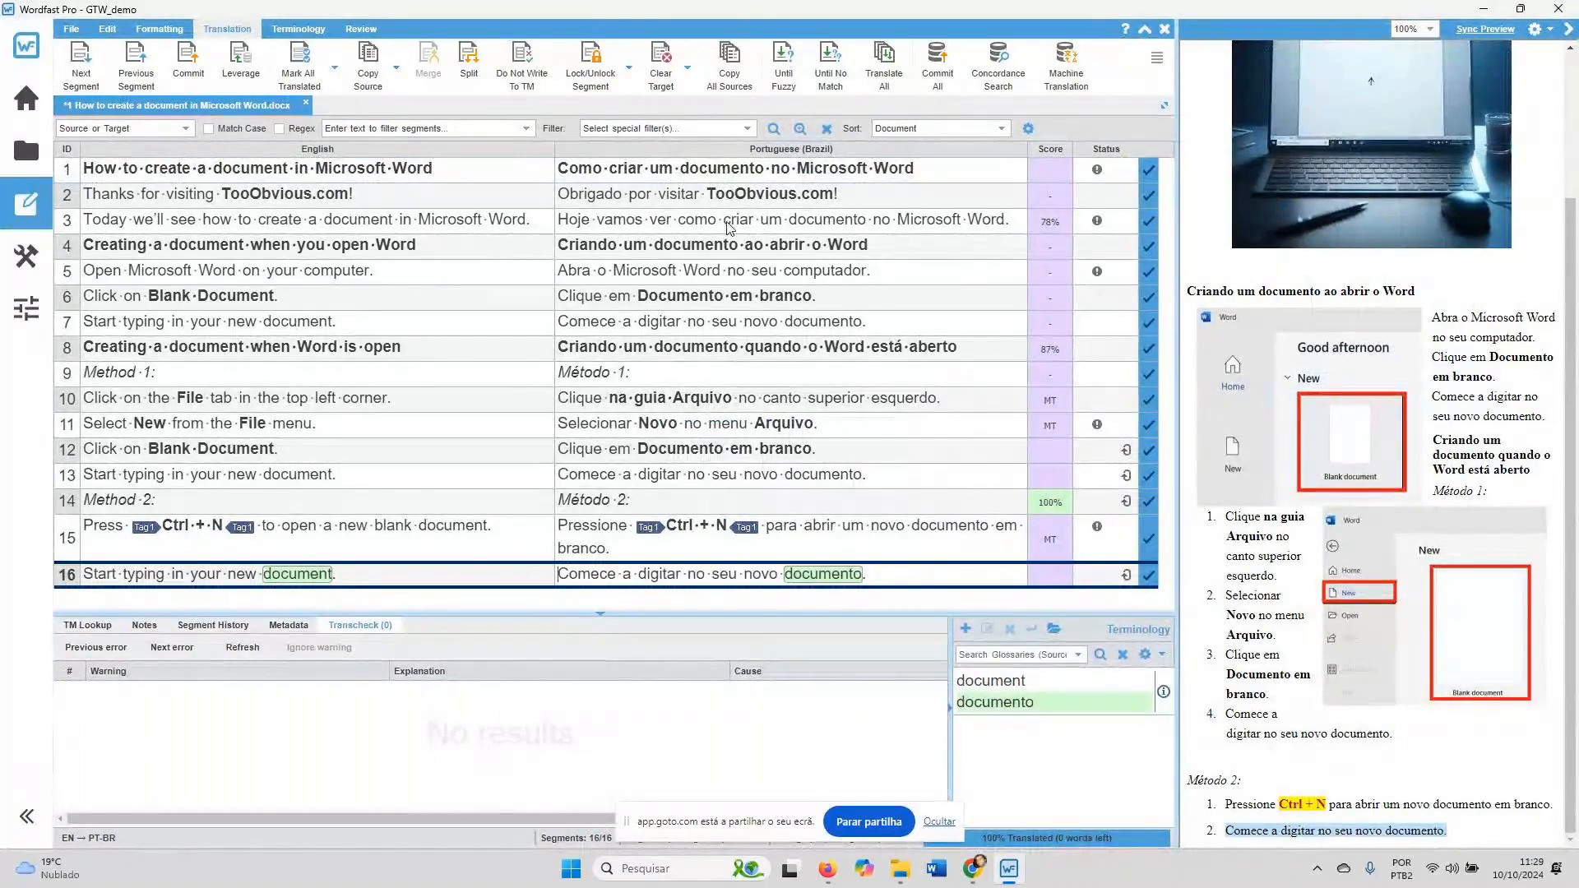
Save the file as a translated document named "1 How to create a document in Microsoft Word_pt-BR.docx"
left_click(72, 33)
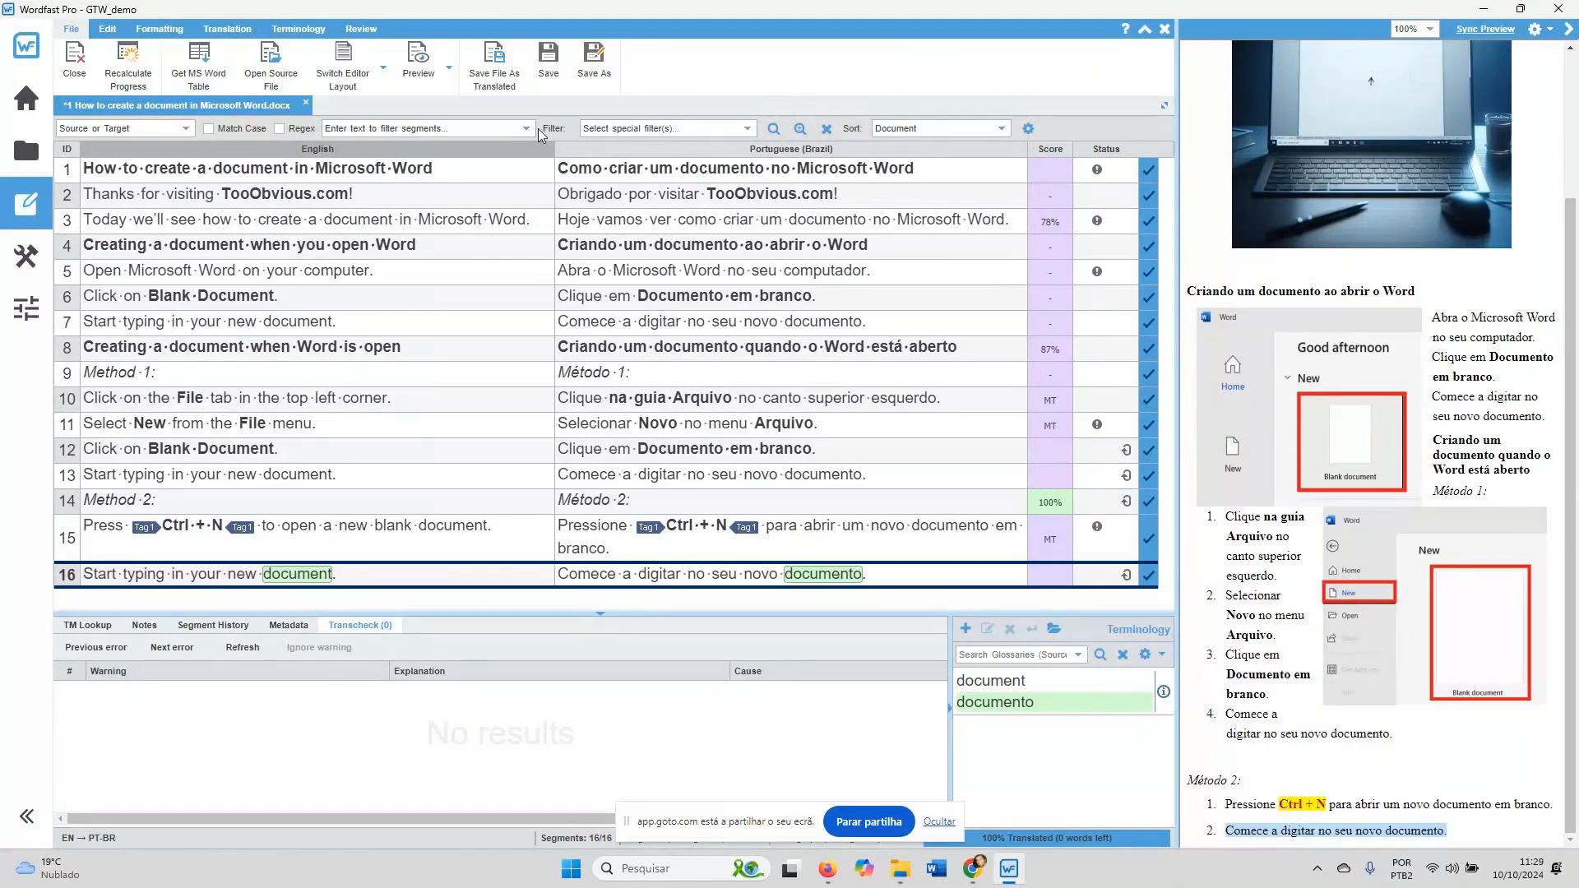
left_click(504, 80)
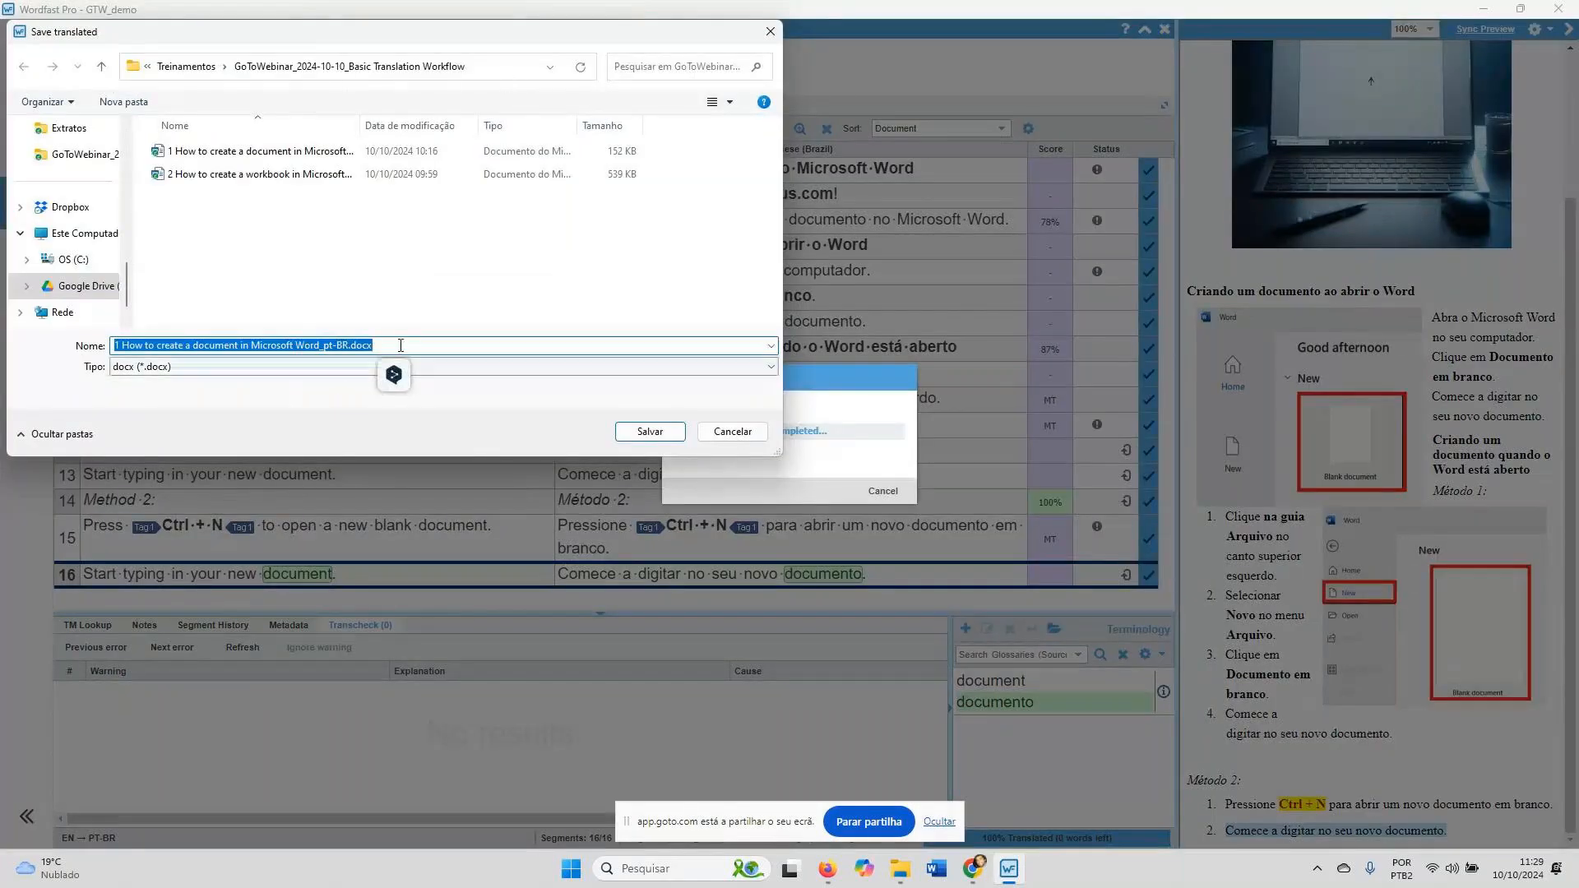
left_click(645, 433)
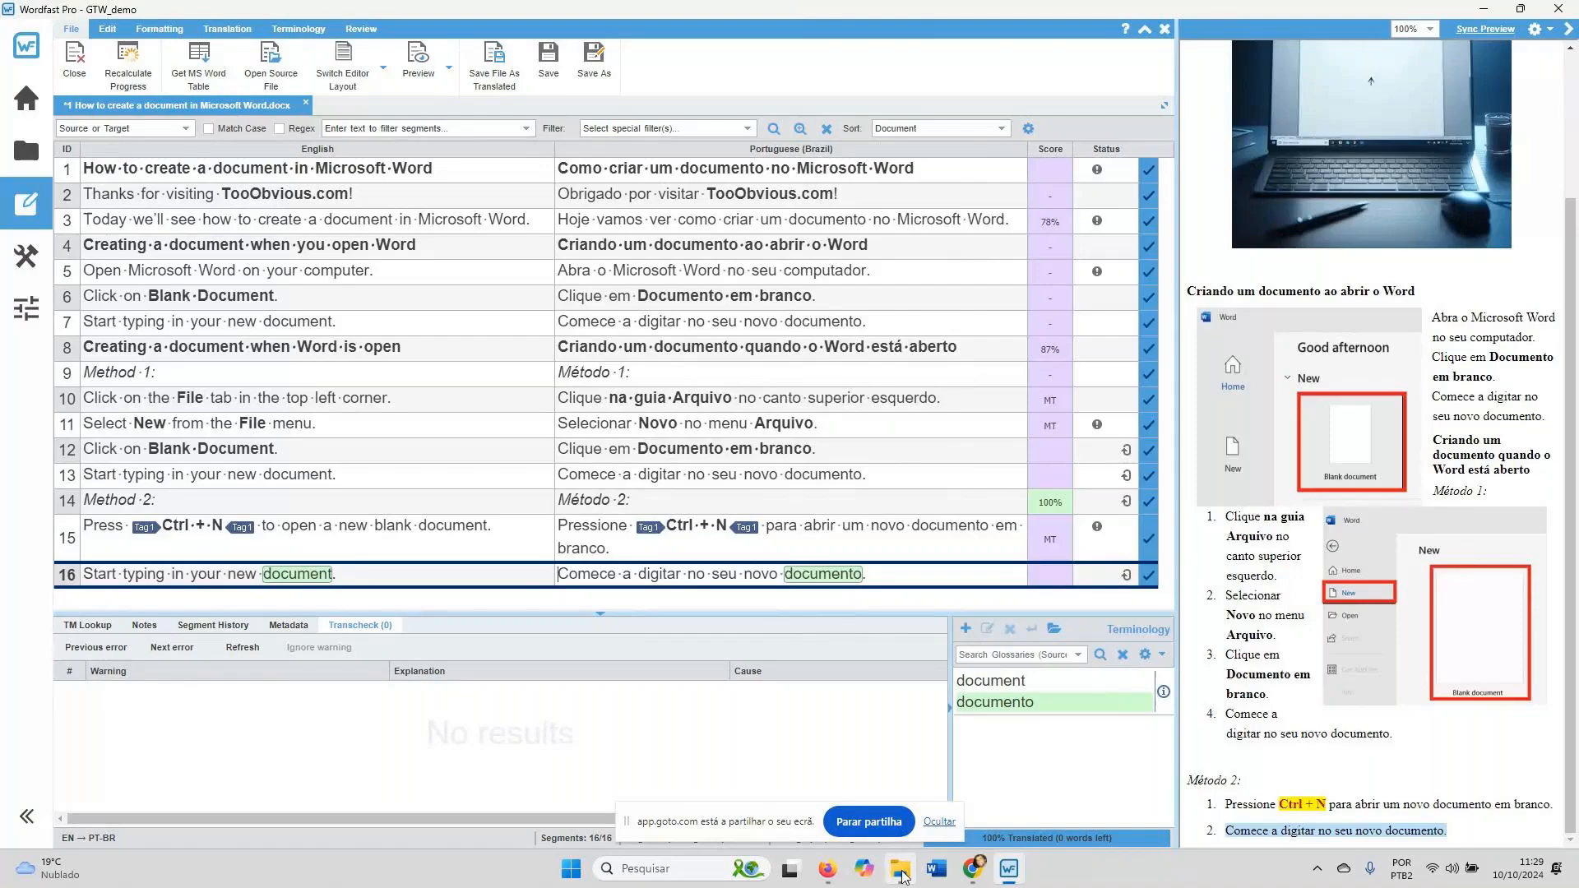
Switch to File Explorer and open the translated pt-BR document from the GoToWebinar_2024-10-10_Basic Translation Workflow folder in Word
left_click(903, 871)
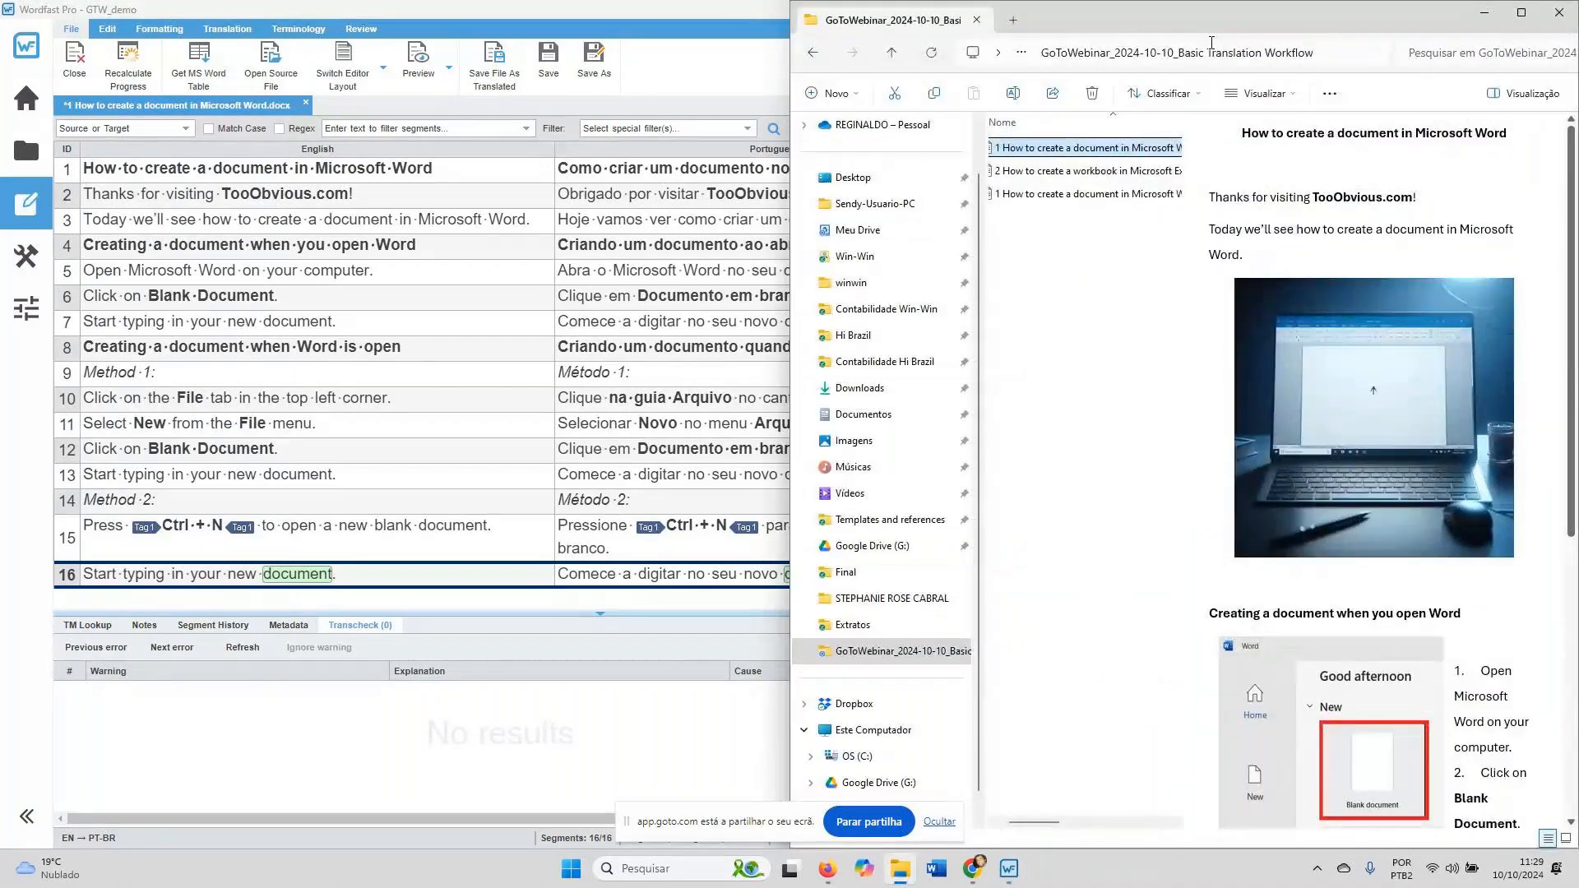
left_click_drag(1206, 18, 905, 279)
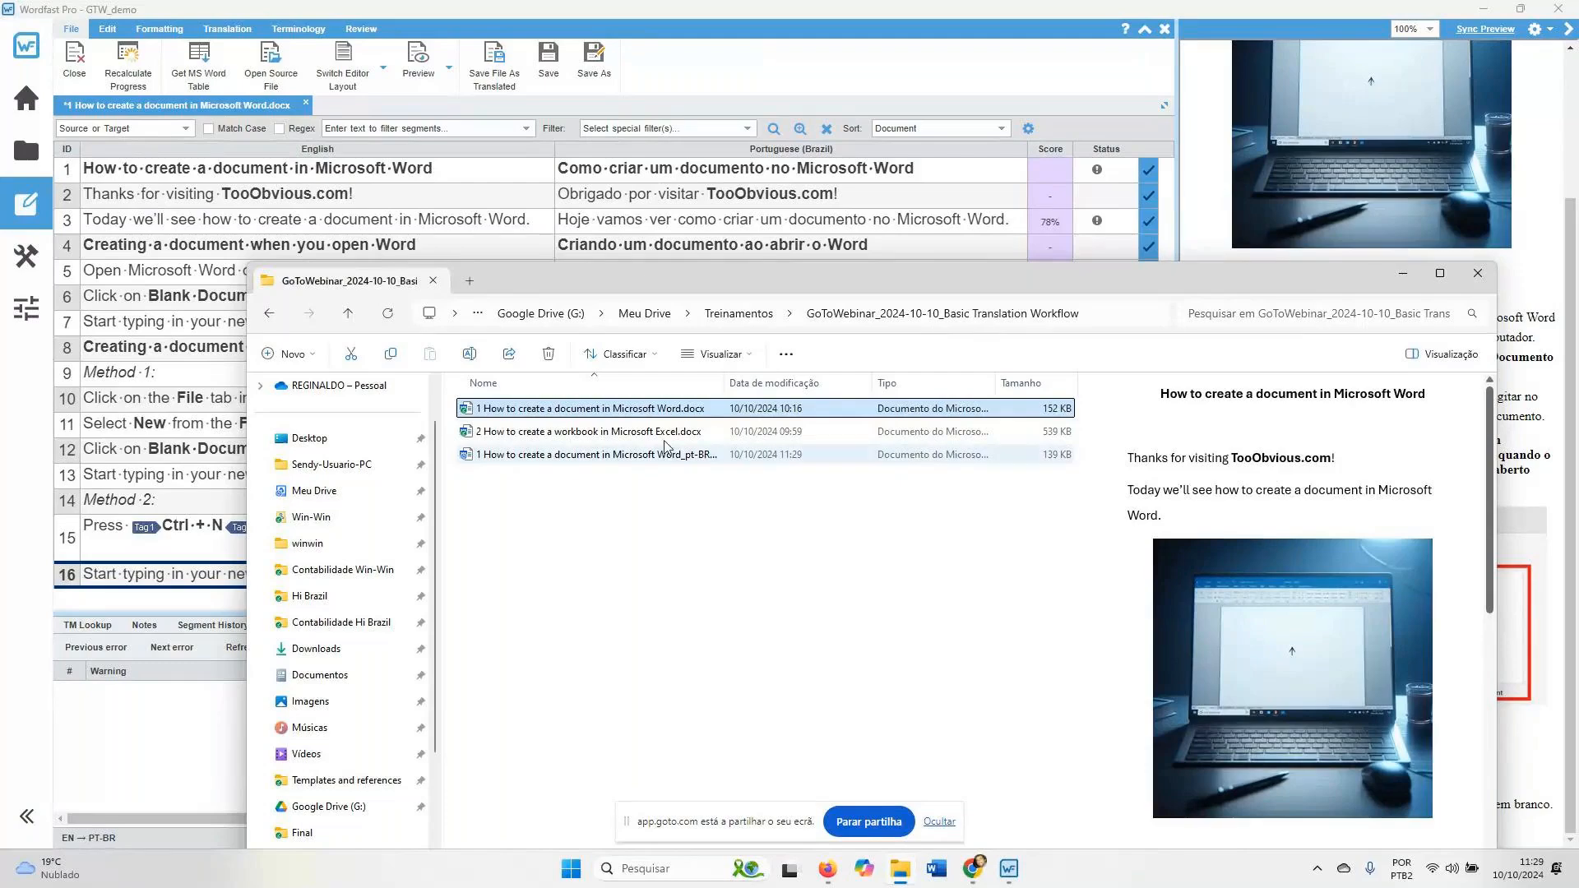
left_click(636, 453, "ctrl")
double_click(636, 454)
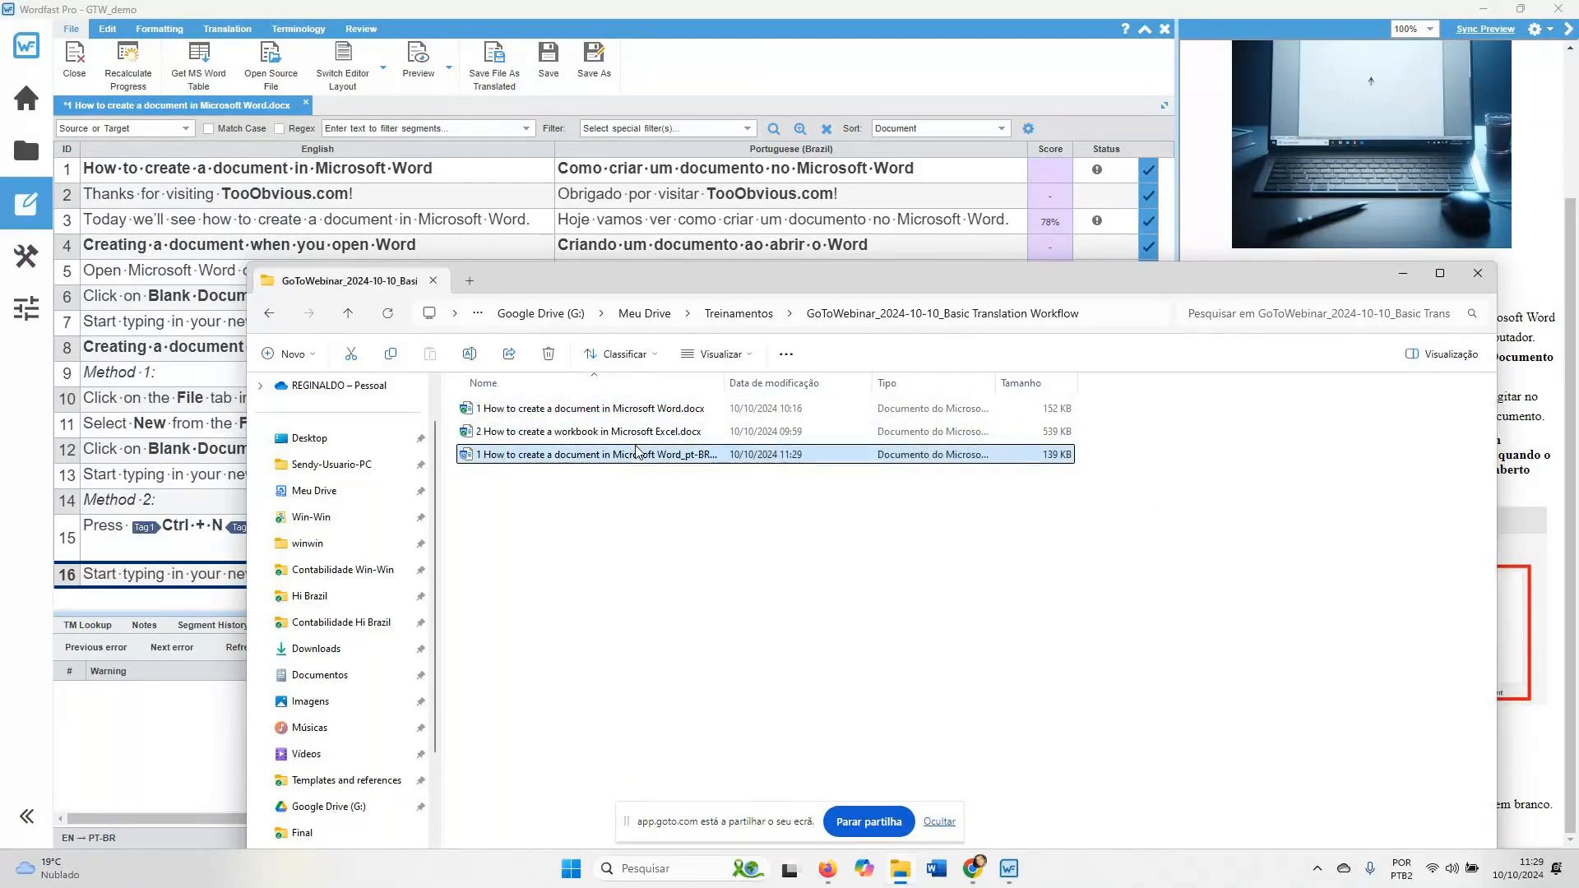
Review the text, images and formatting of the translated document through all its pages, and close it
scroll(817, 523, "down", 3)
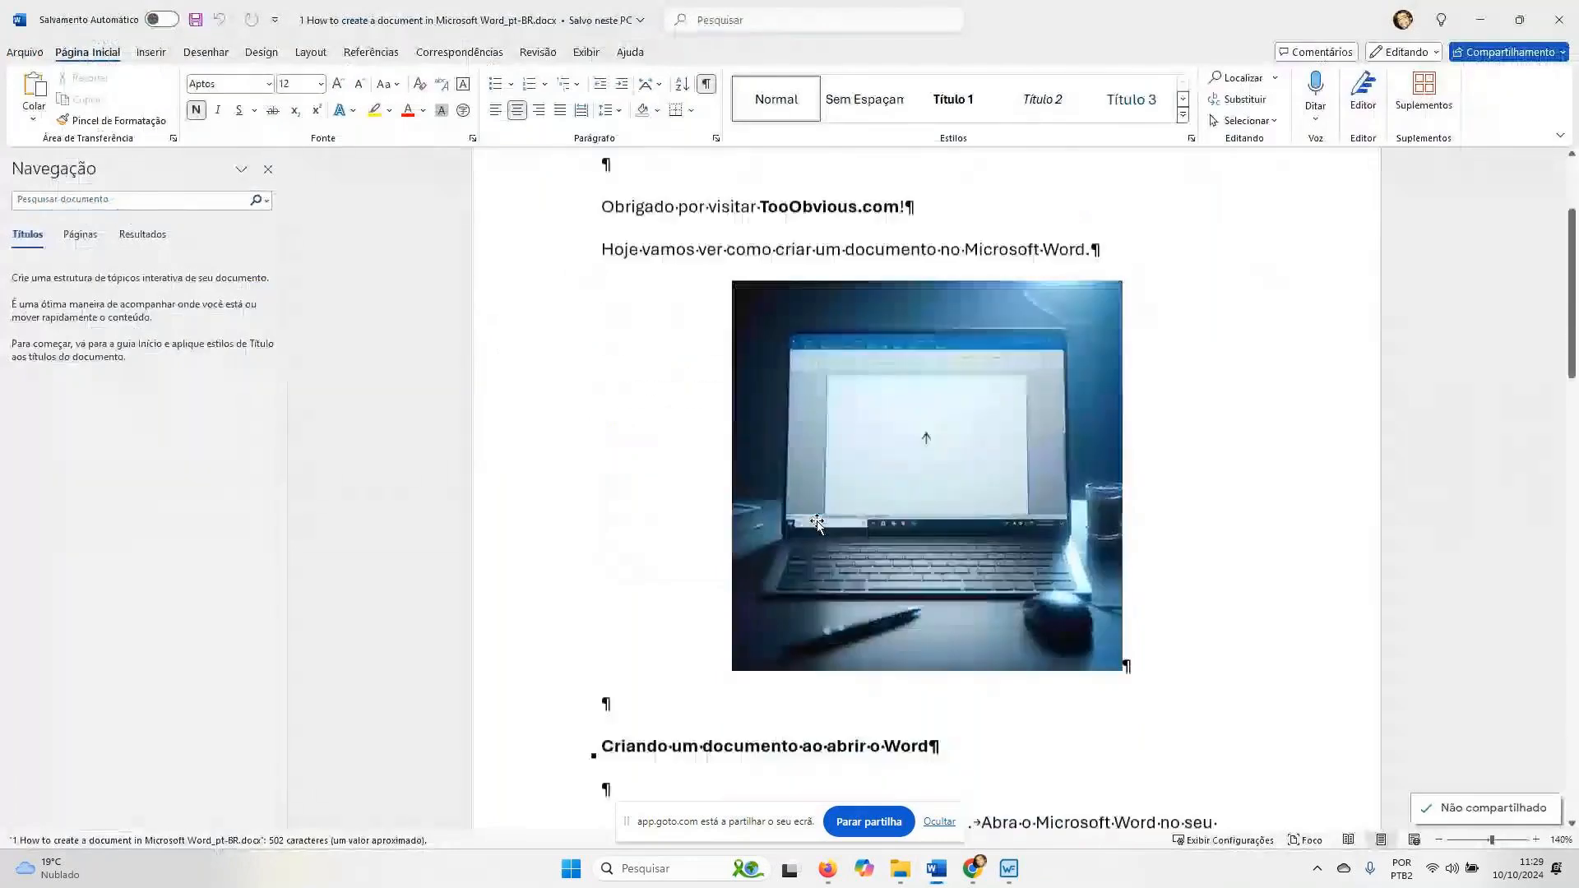
scroll(816, 522, "up", 3)
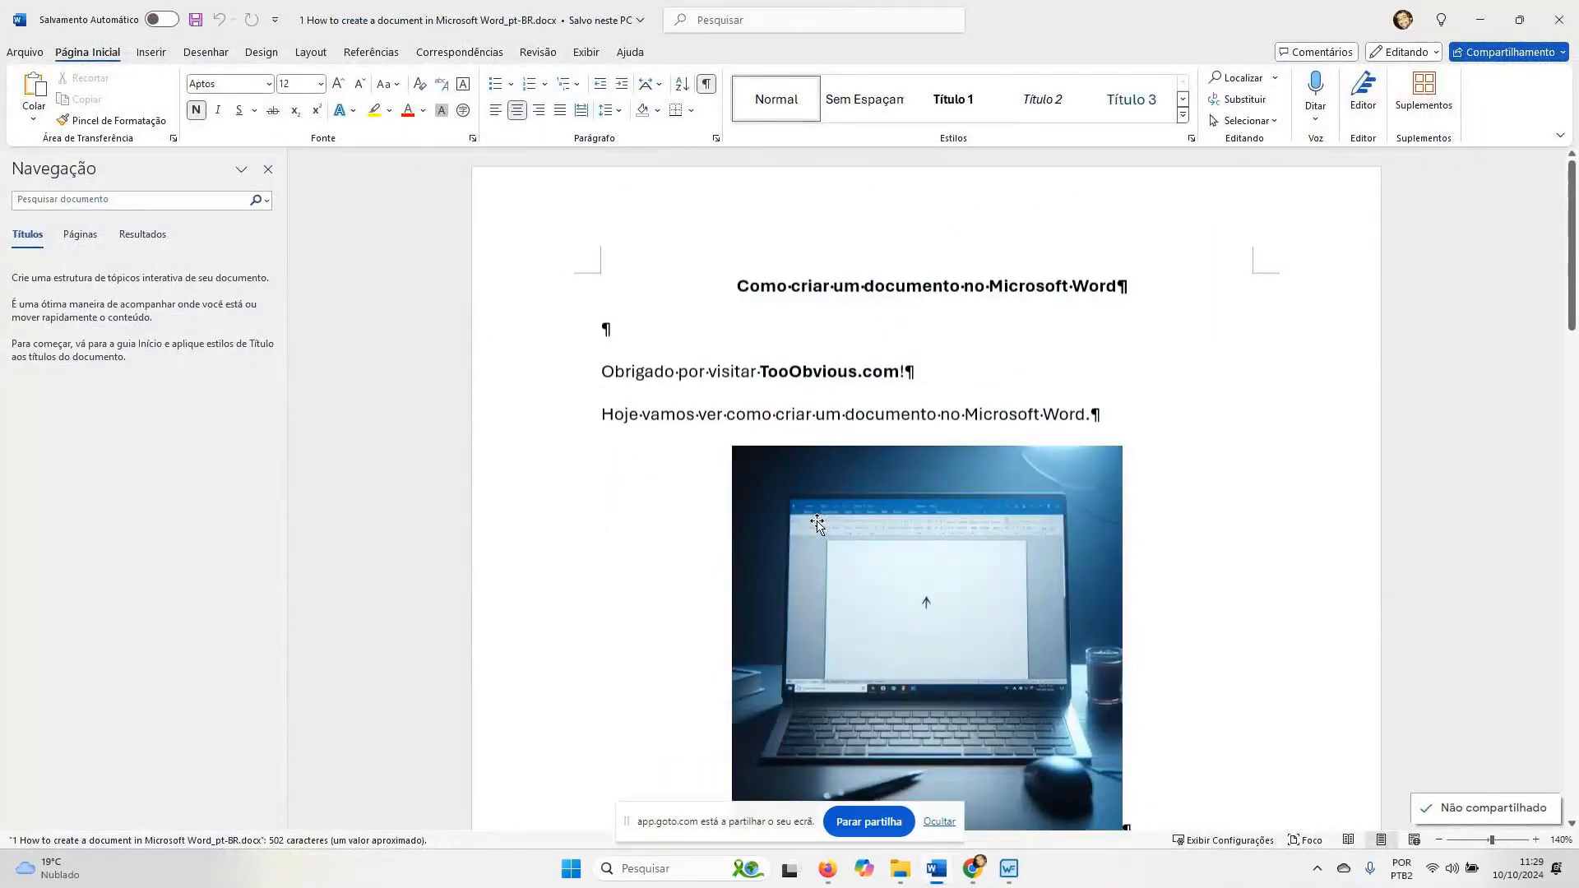
scroll(816, 522, "down", 10)
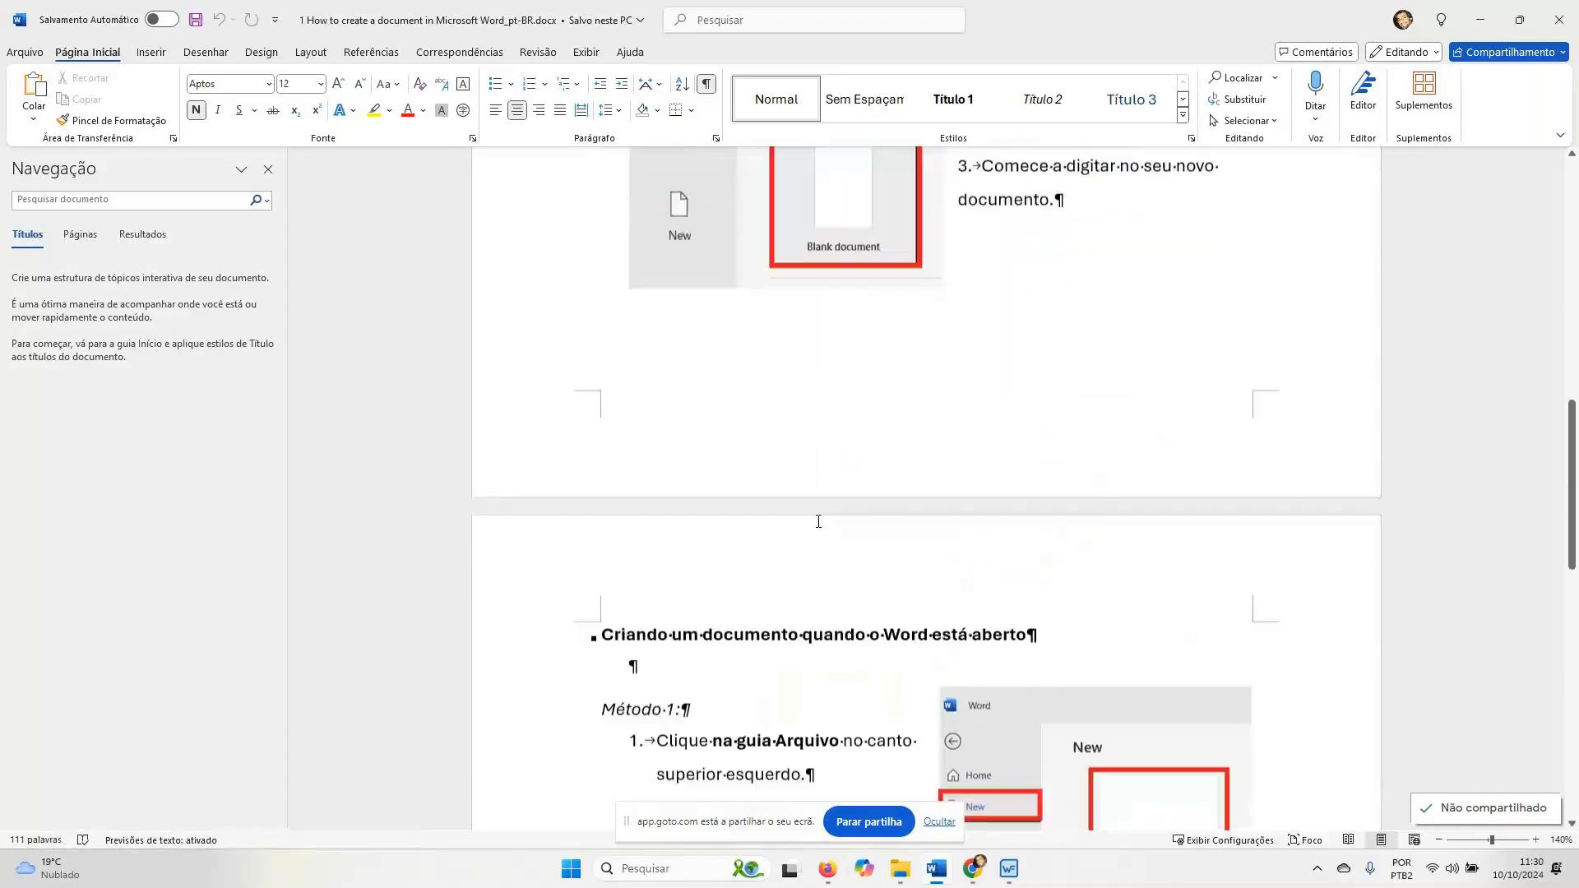
scroll(818, 521, "down", 2)
scroll(818, 522, "down", 4)
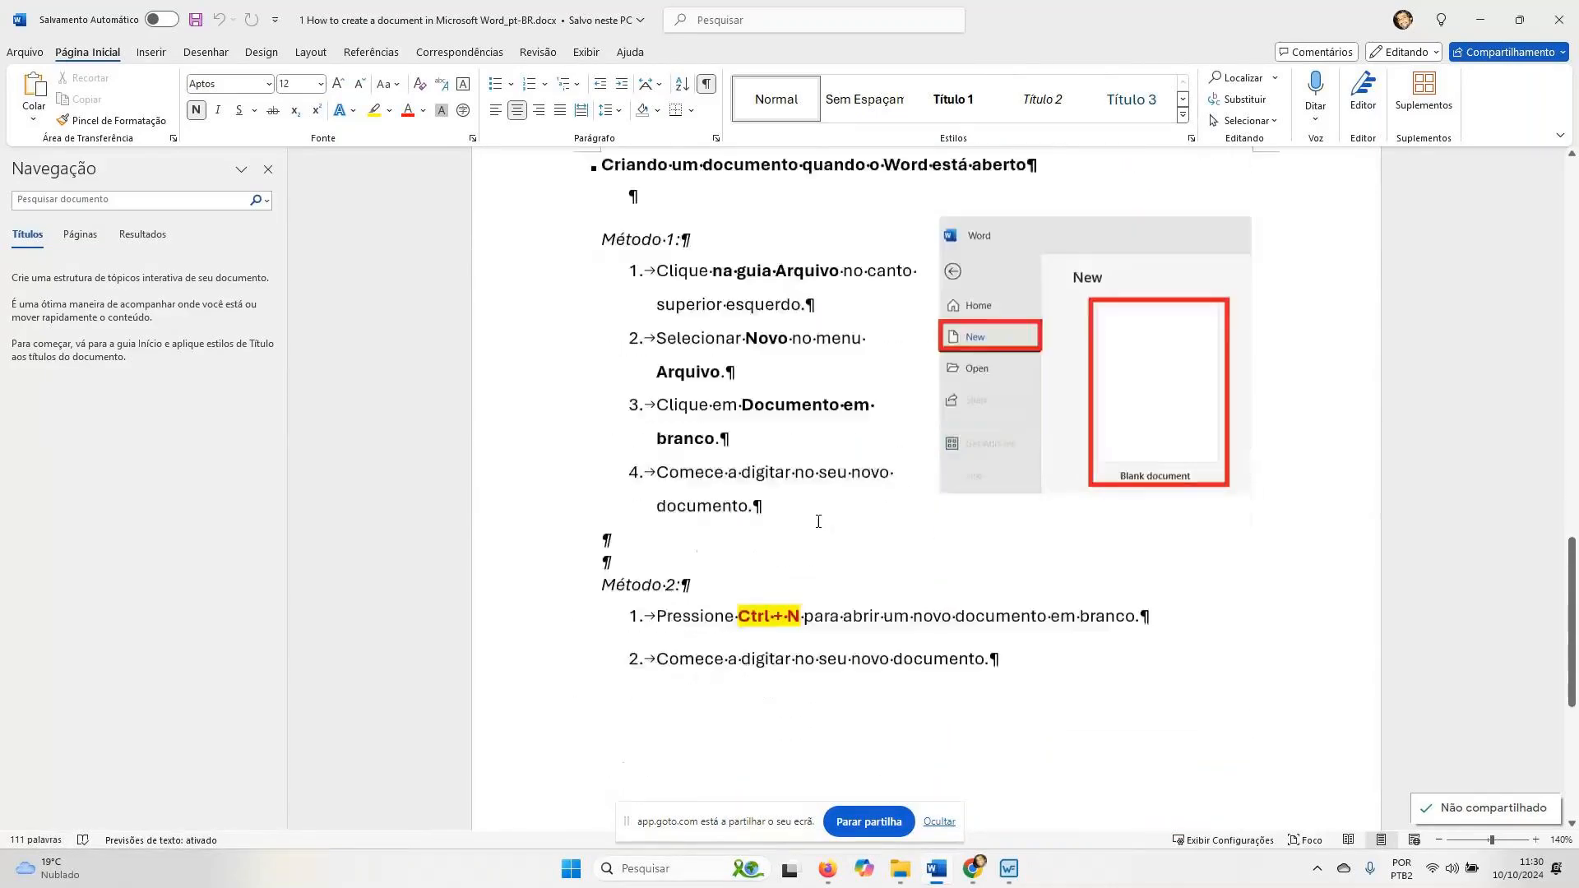
scroll(818, 522, "down", 2)
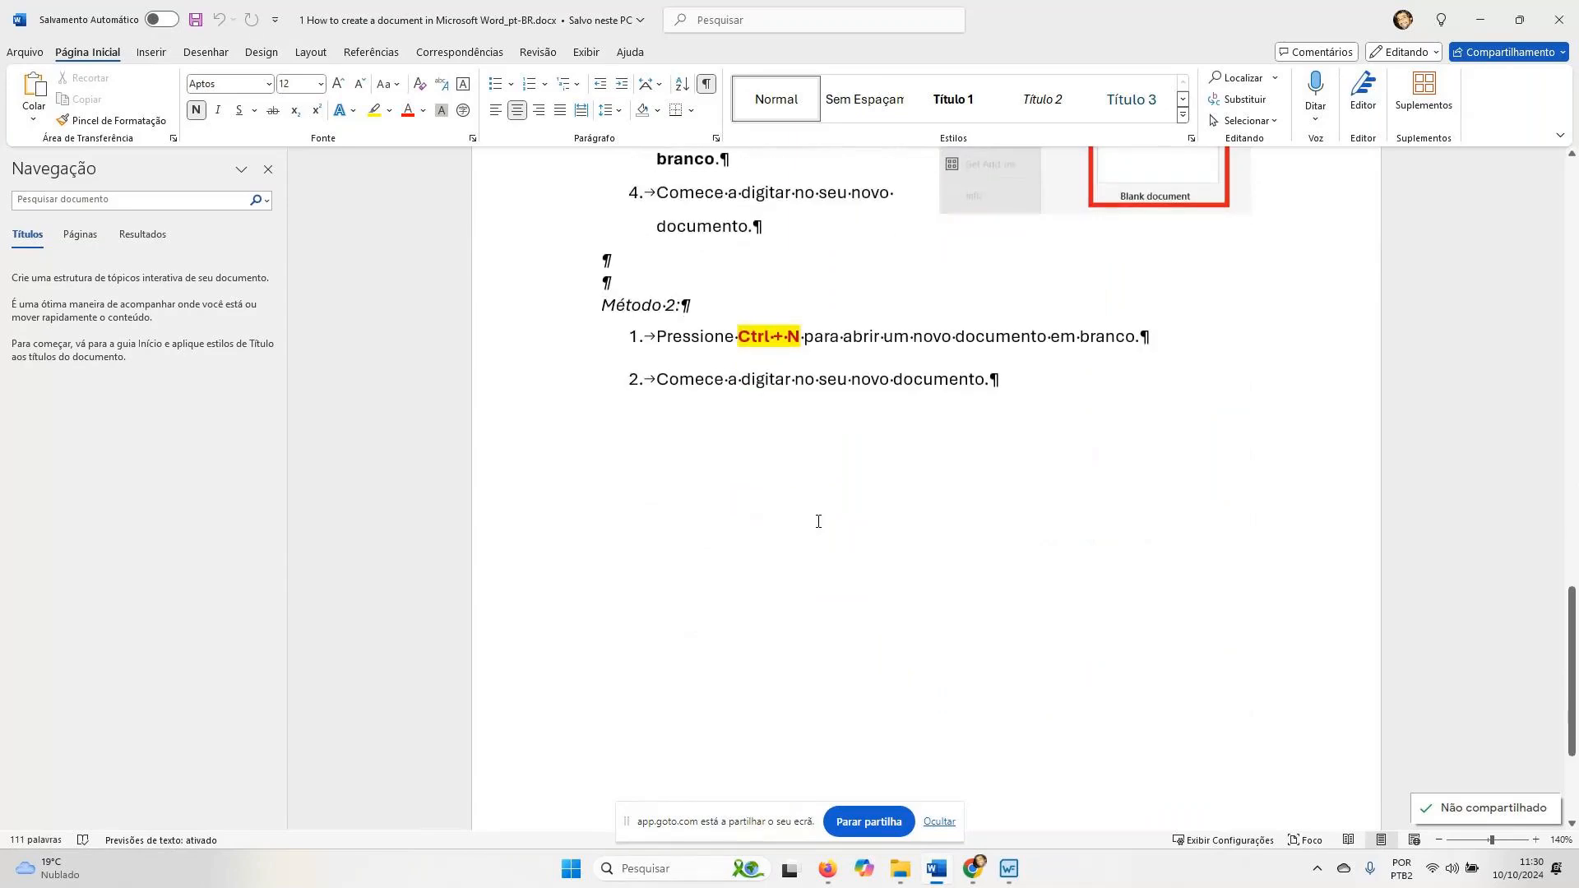
scroll(818, 521, "up", 5)
scroll(818, 522, "up", 4)
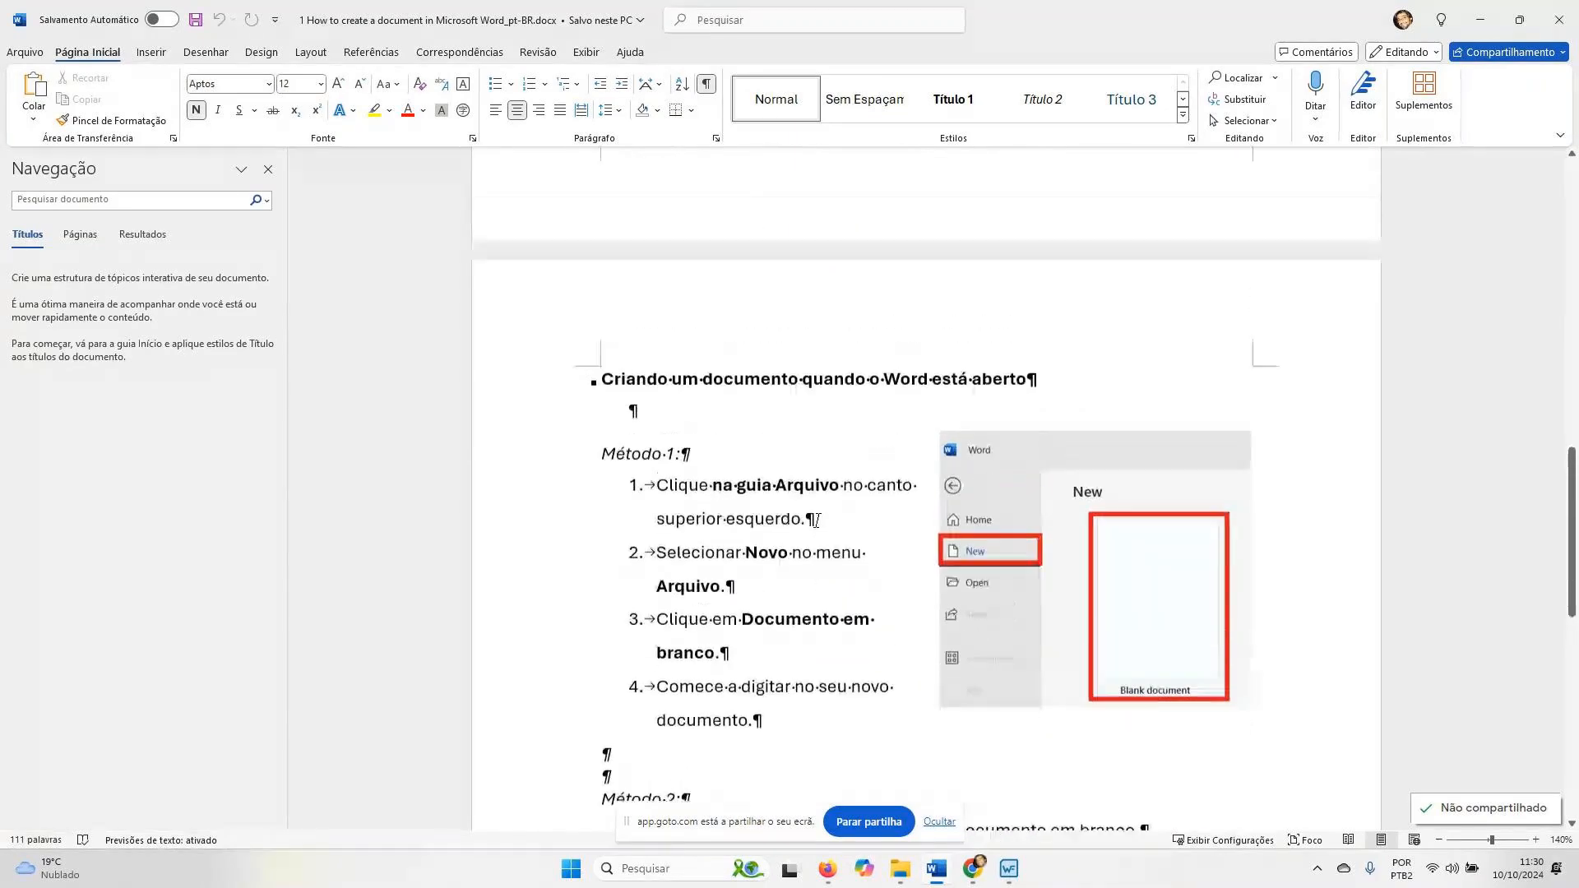
right_click(817, 521)
scroll(817, 520, "up", 4)
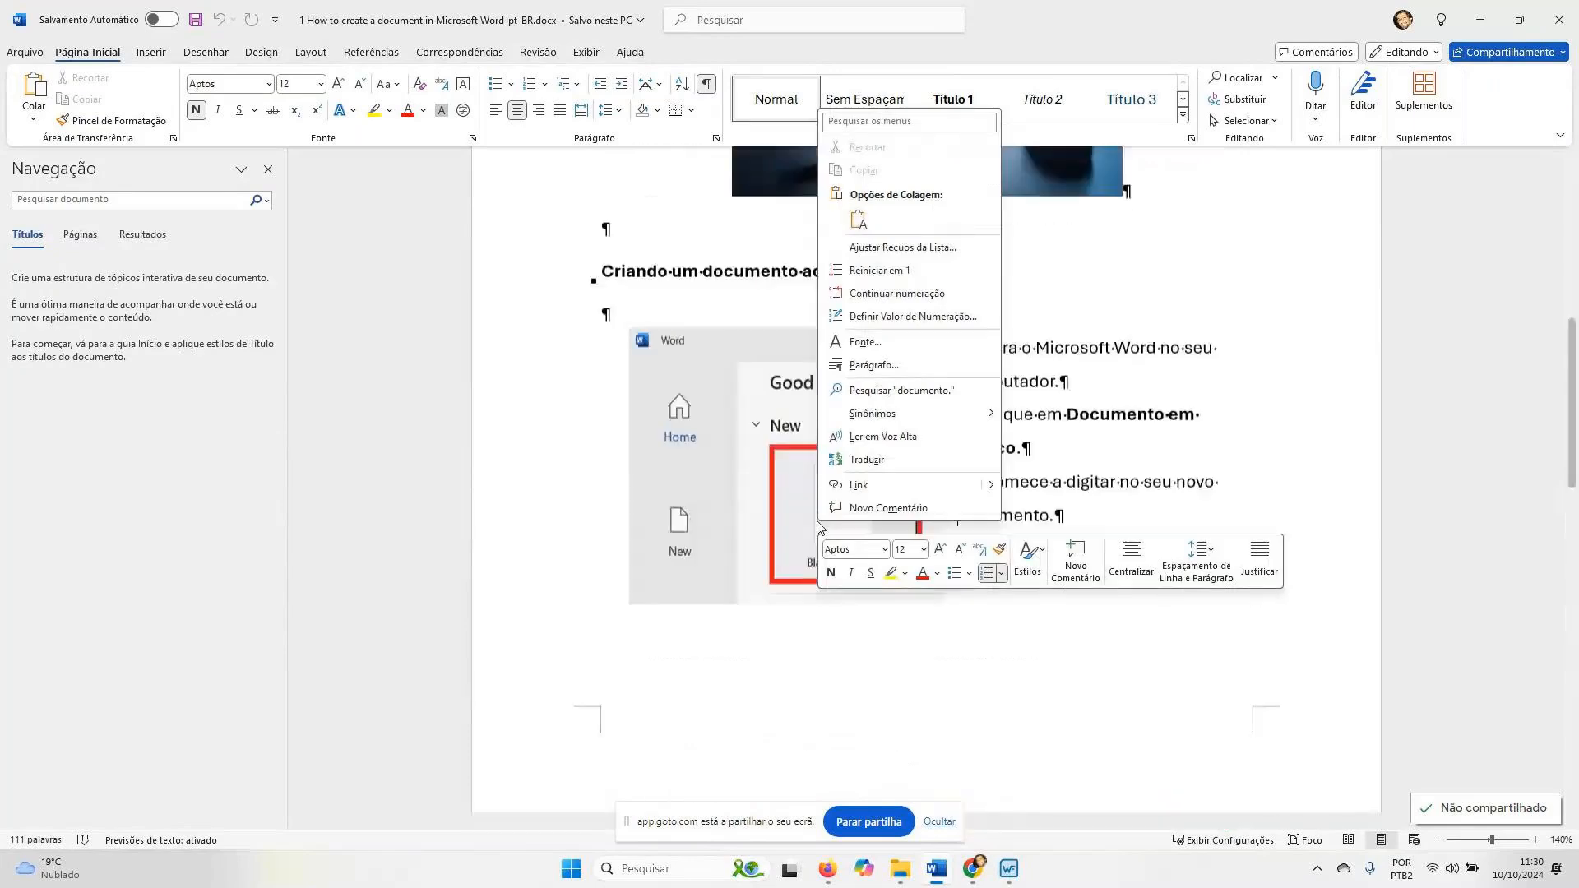
key("Escape")
scroll(640, 431, "up", 9)
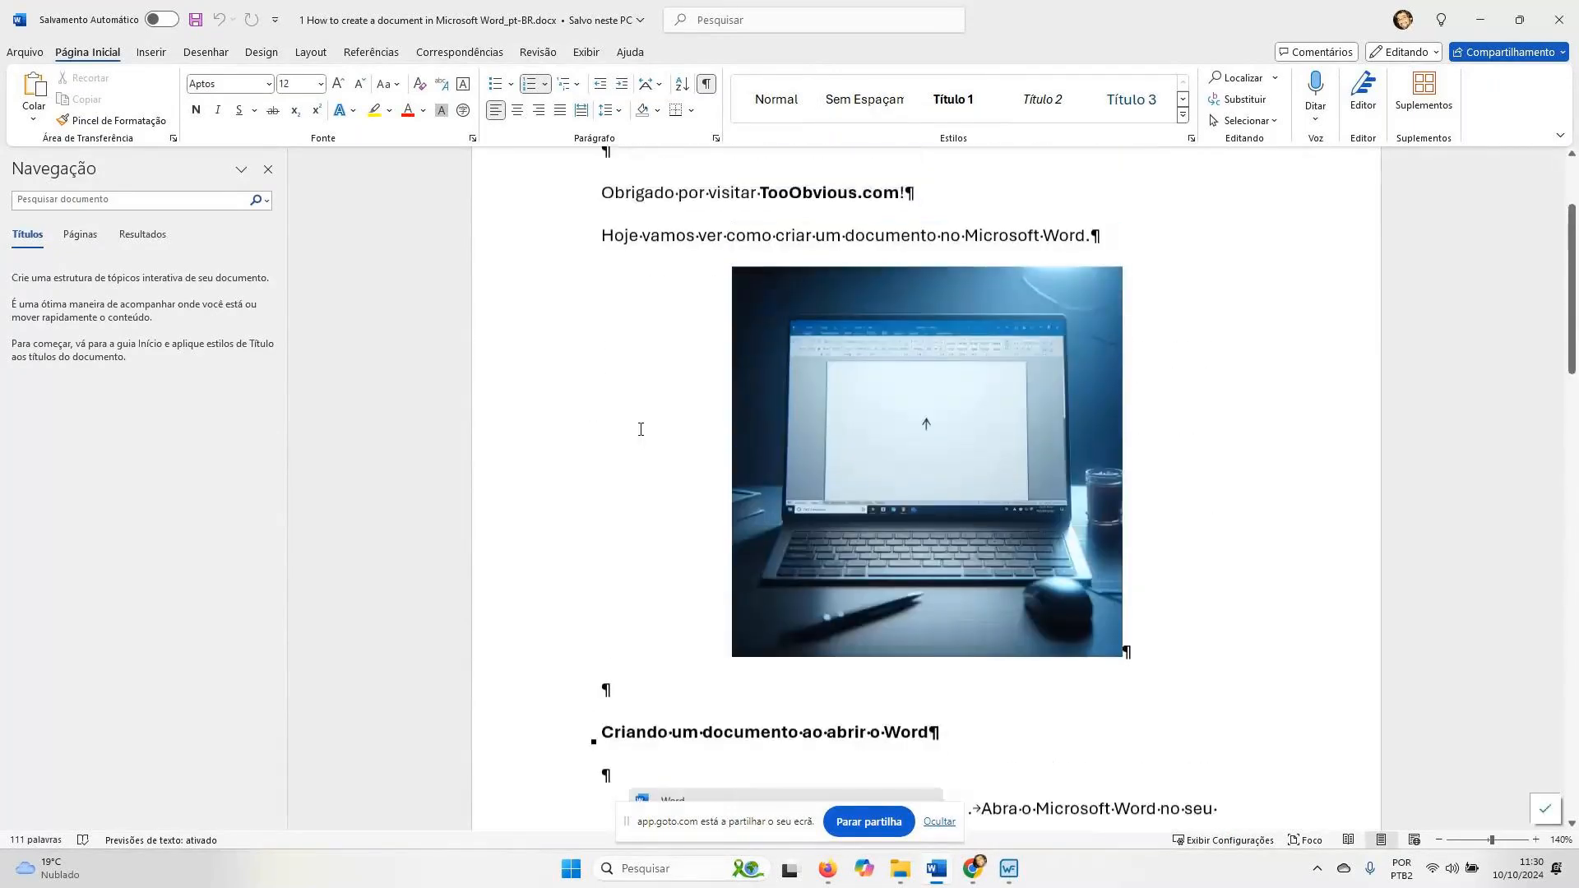
left_click(1567, 23)
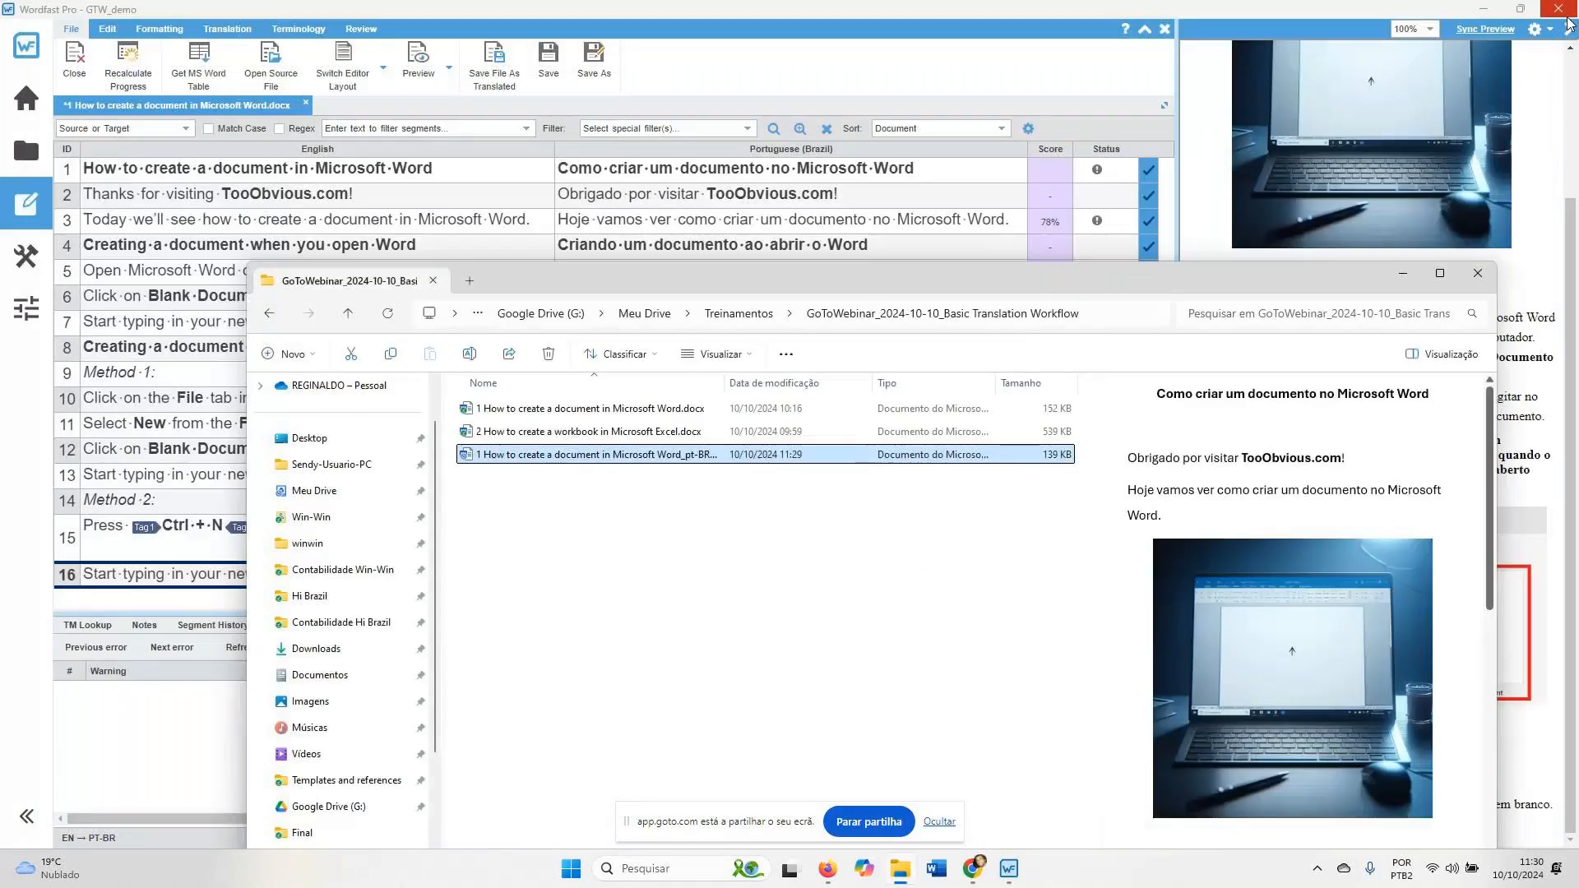
left_click(1568, 23)
Switch back to Wordfast Pro and review the available formatting, translation and tag commands
left_click(273, 540)
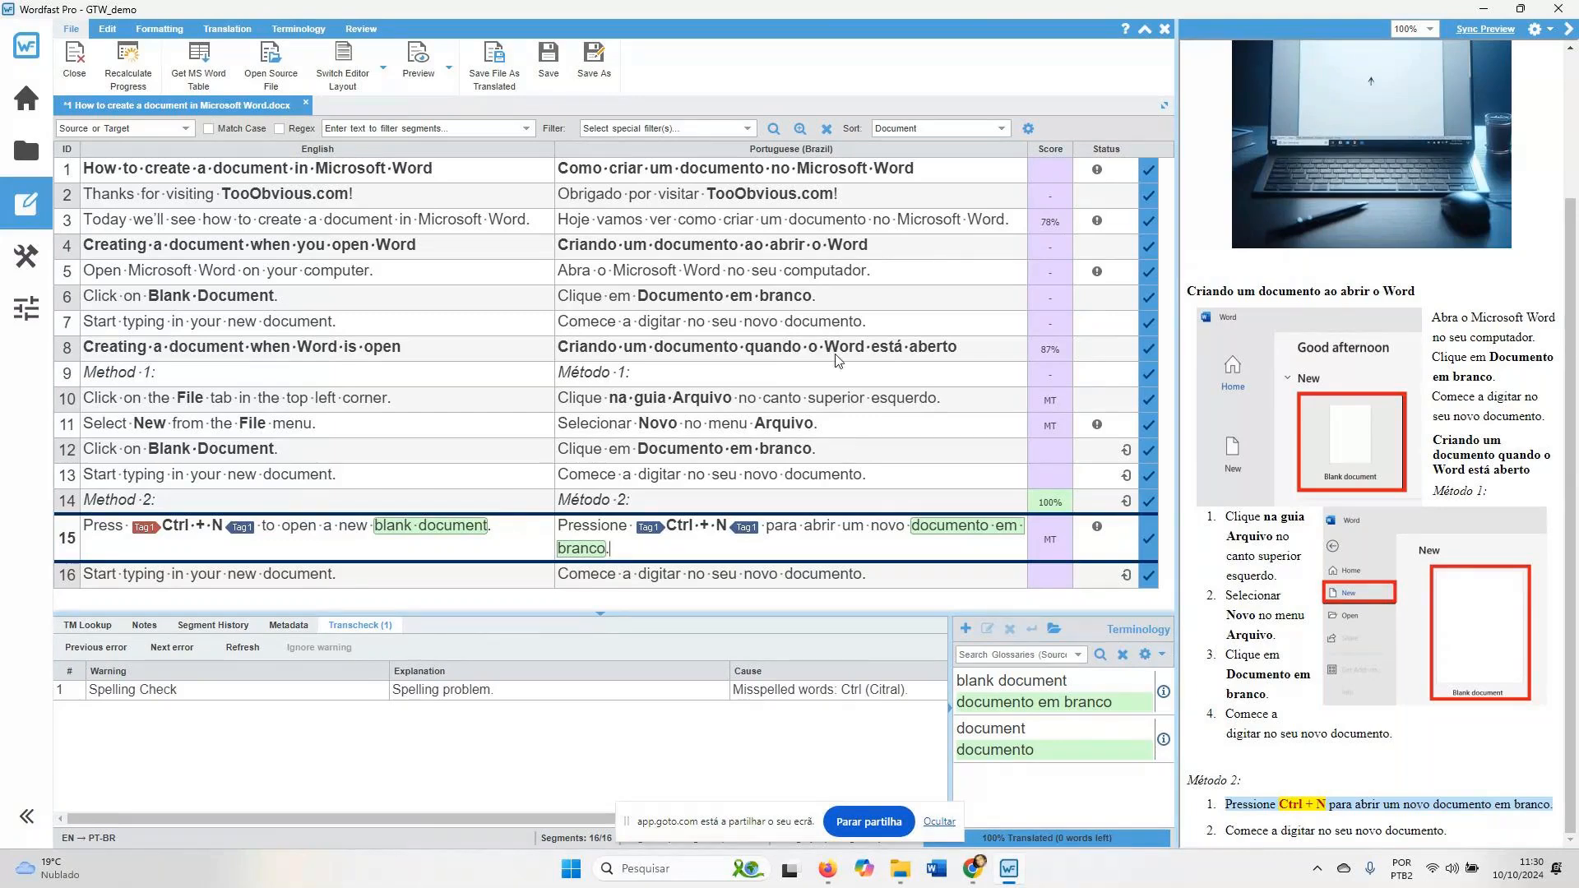
left_click(146, 31)
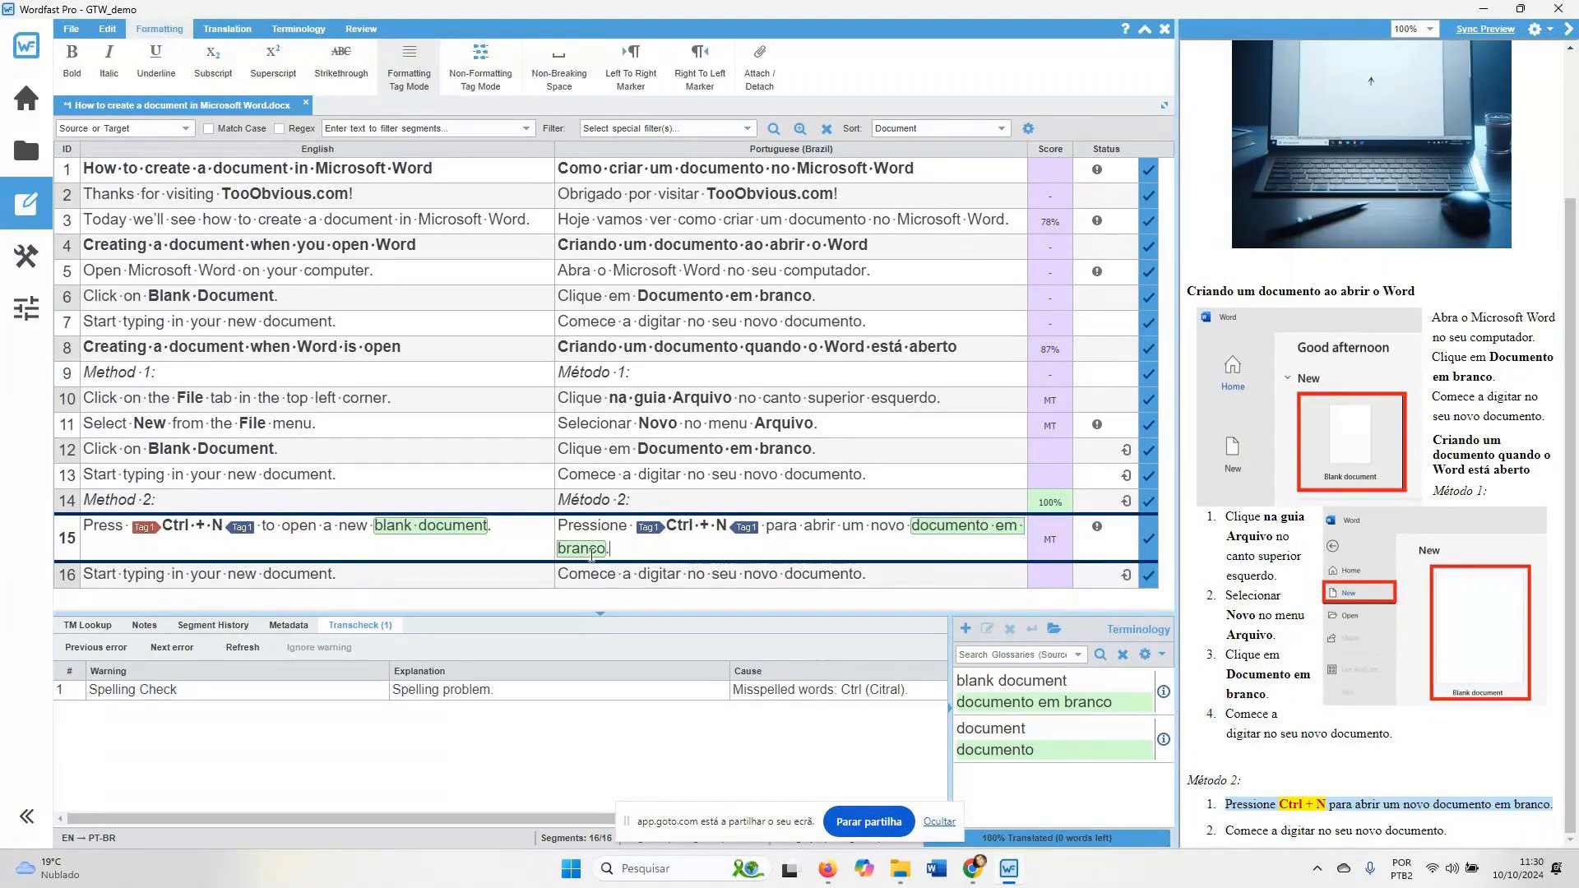
mouse_move(592, 557)
left_click(224, 30)
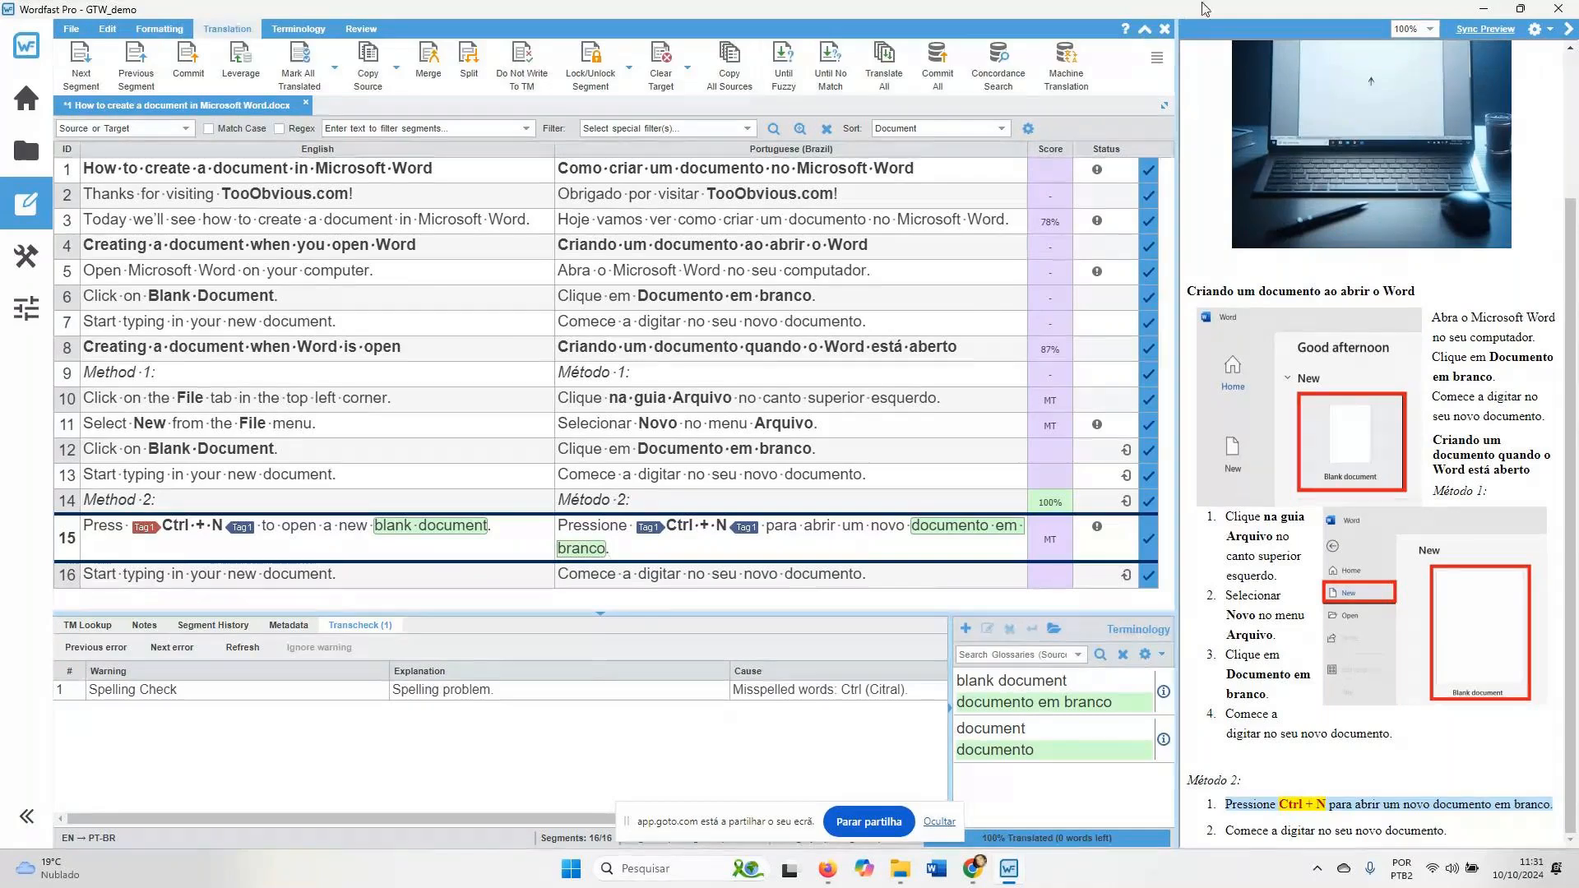
left_click(1158, 64)
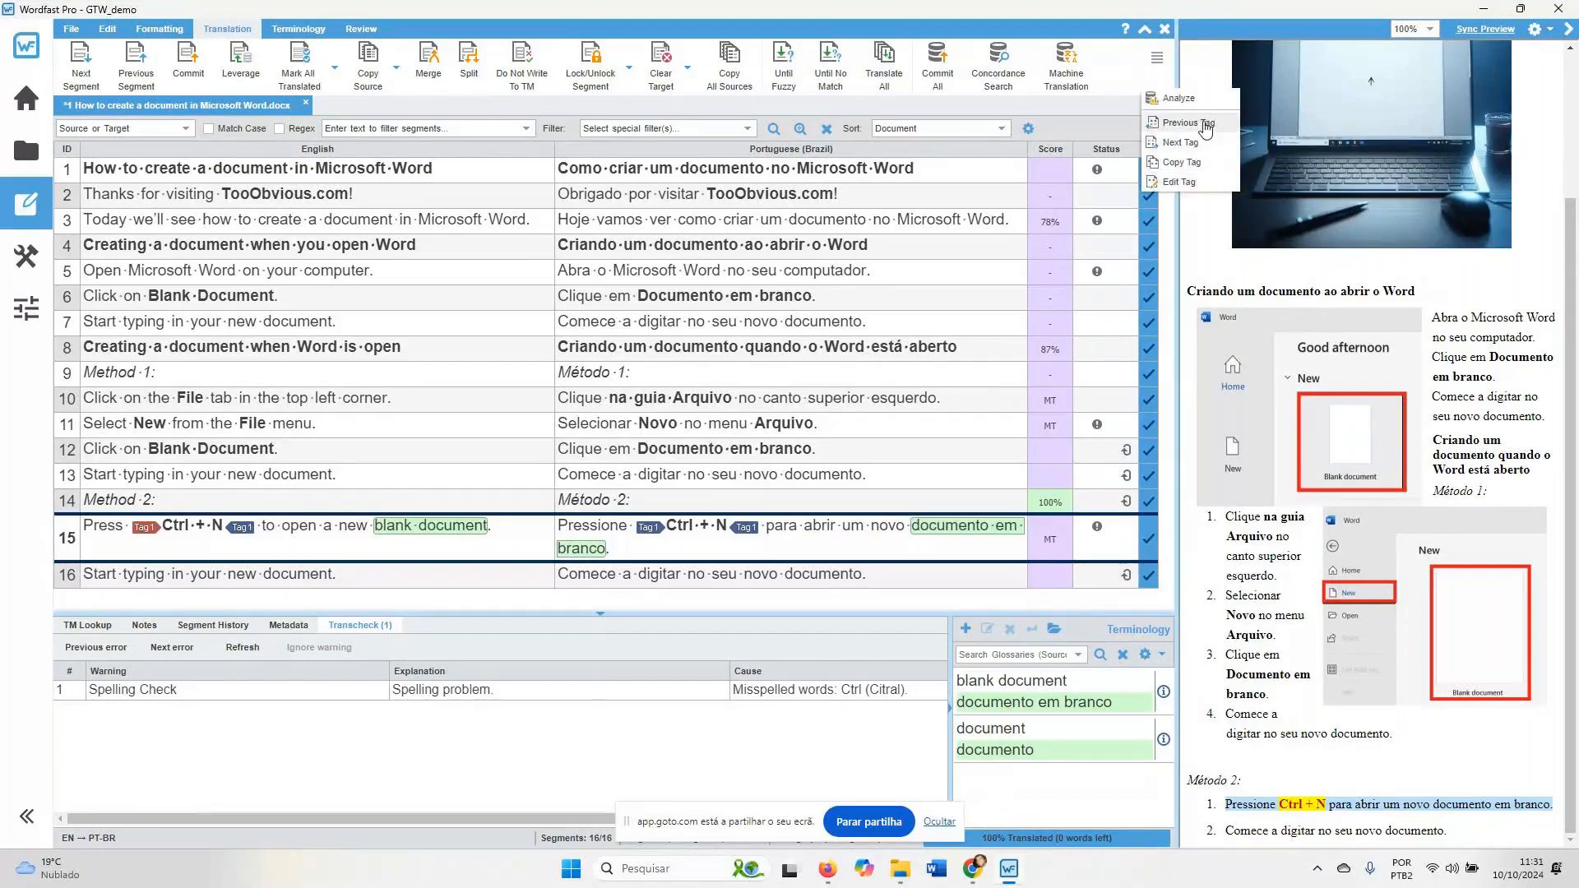
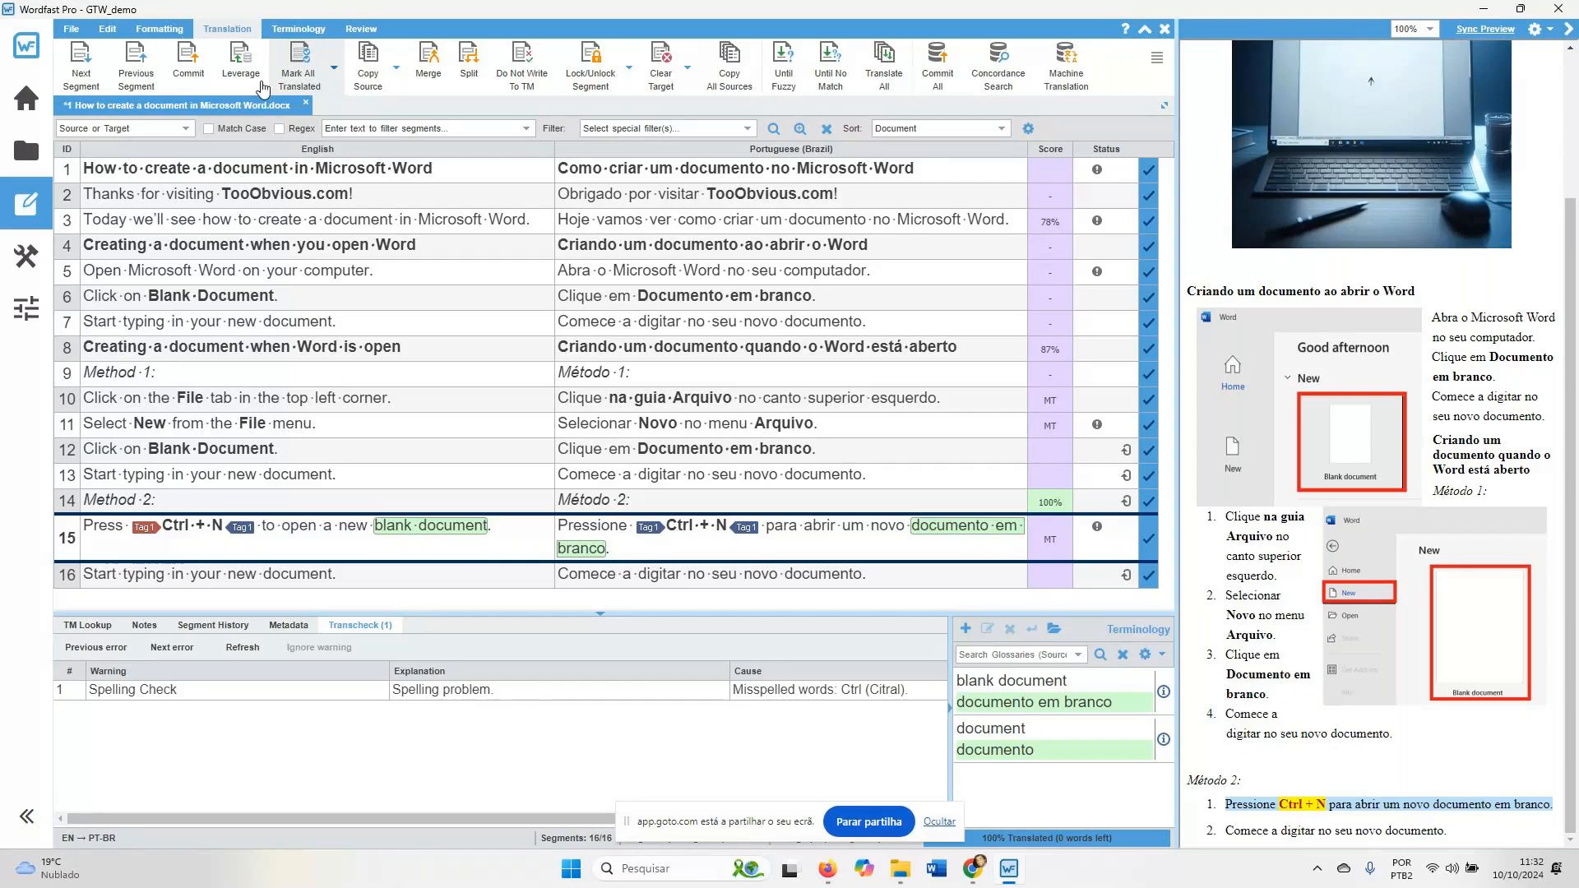
Close the translated Word document, saving its changes, and close the GTW_demo project
left_click(298, 113)
left_click(613, 492)
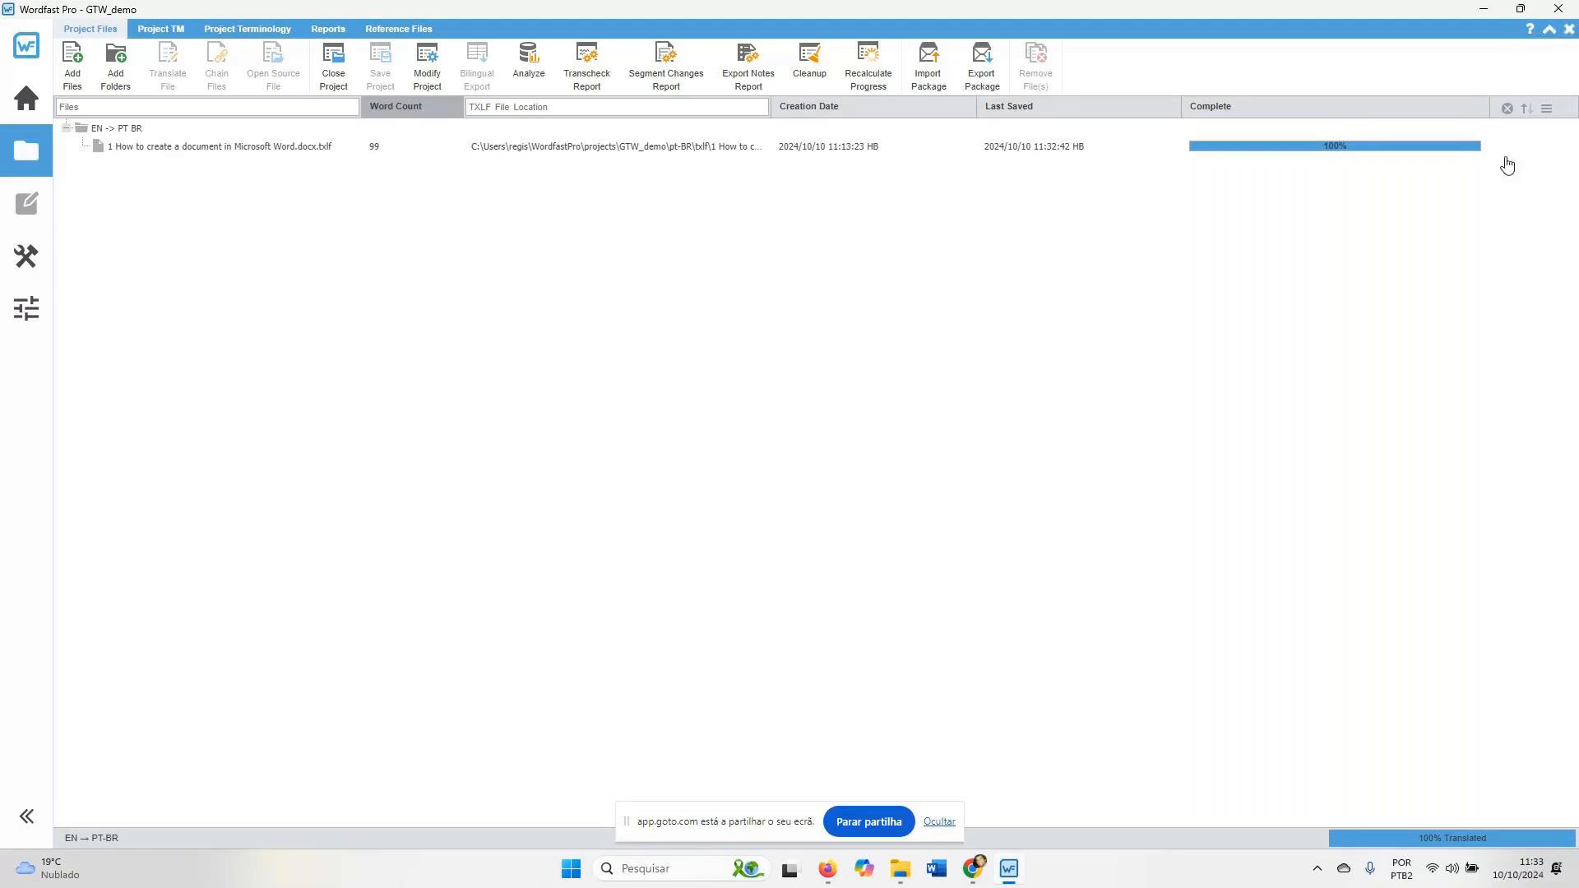
left_click(1565, 31)
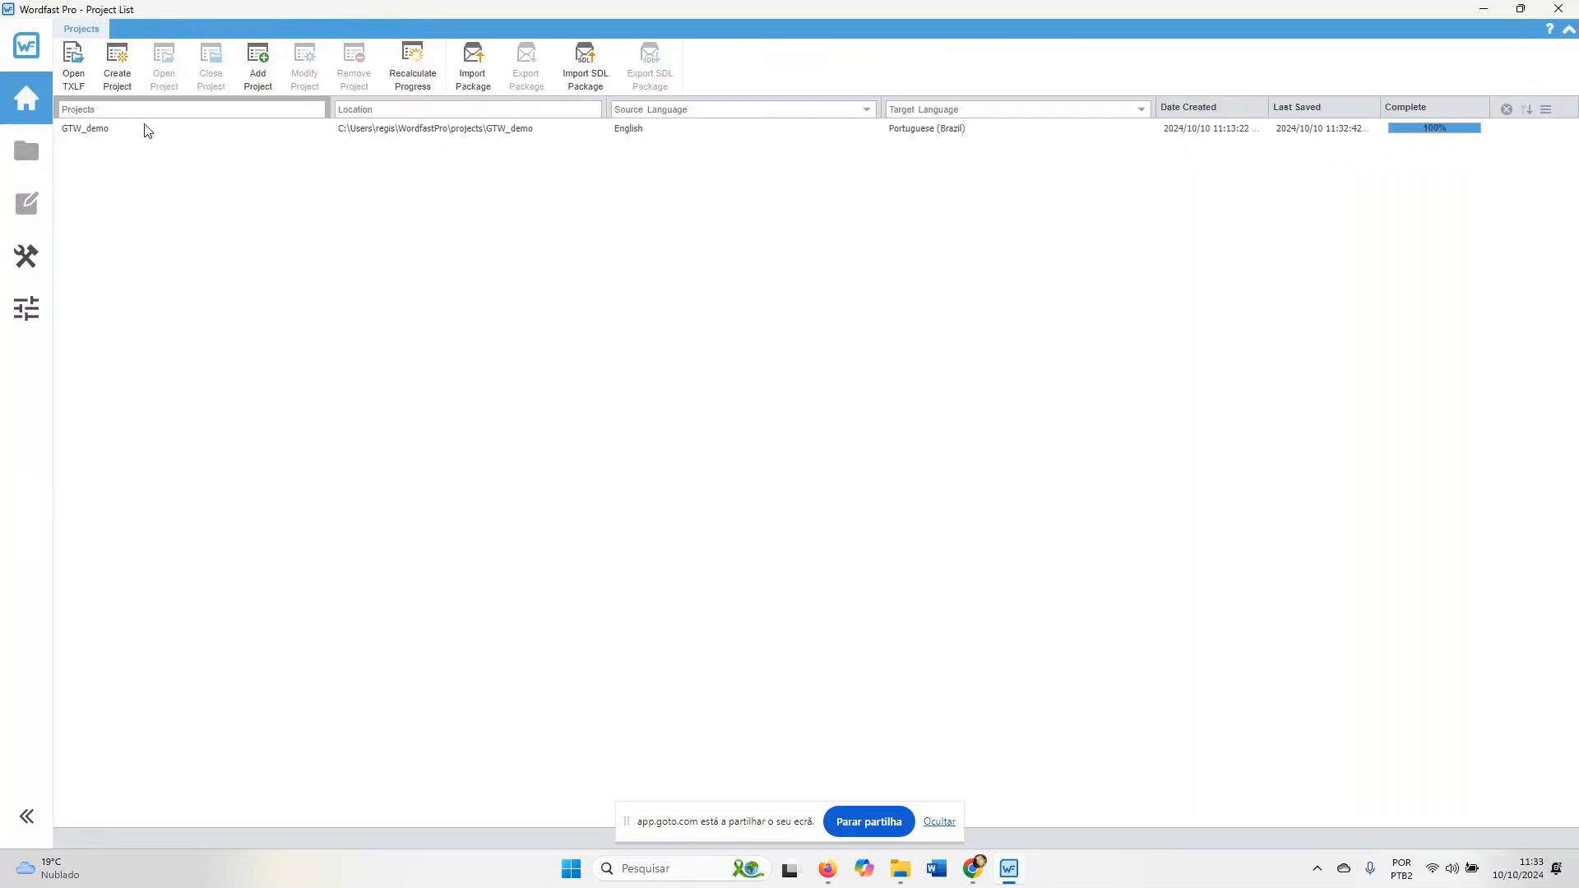
Start a new project named GTW_demo2 with "2 How to create a workbook in Microsoft Excel.docx" as source file
left_click(121, 70)
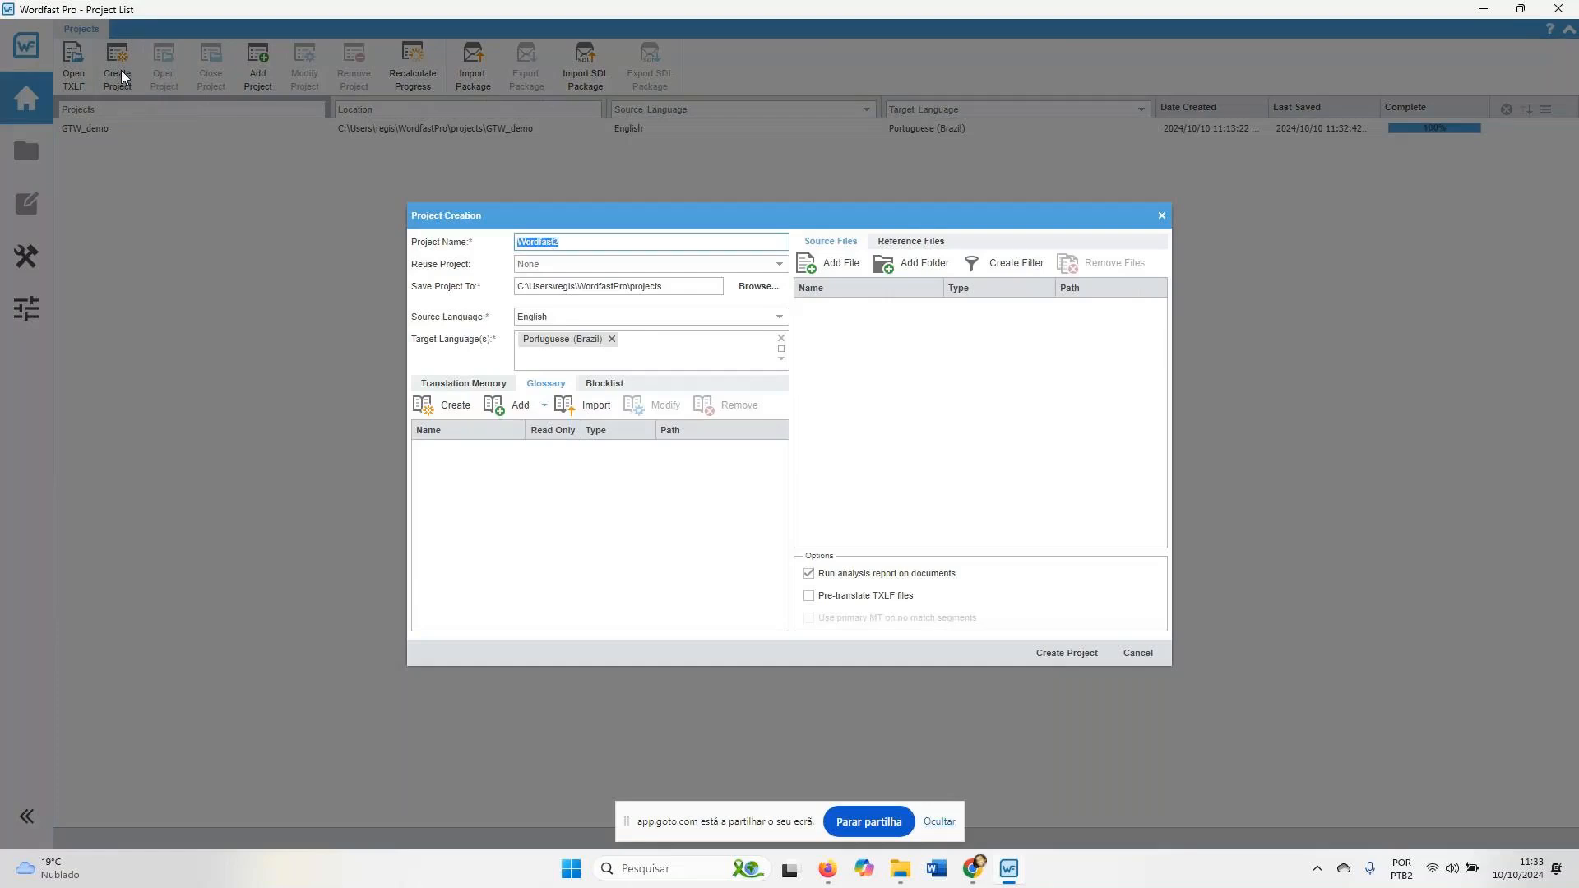
left_click(836, 265)
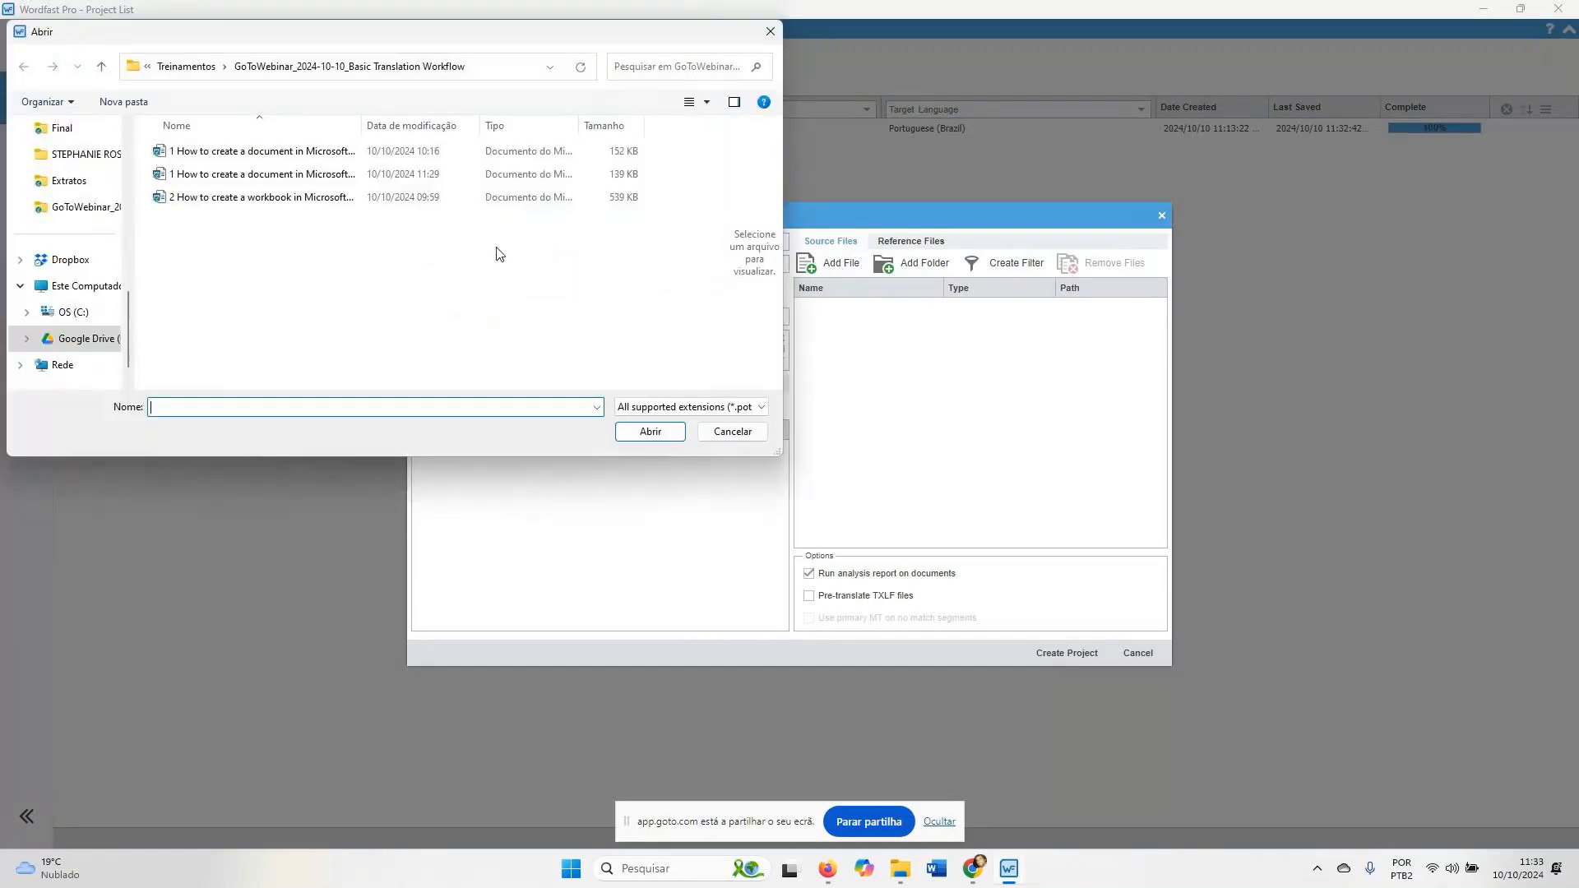
double_click(364, 121)
double_click(380, 202)
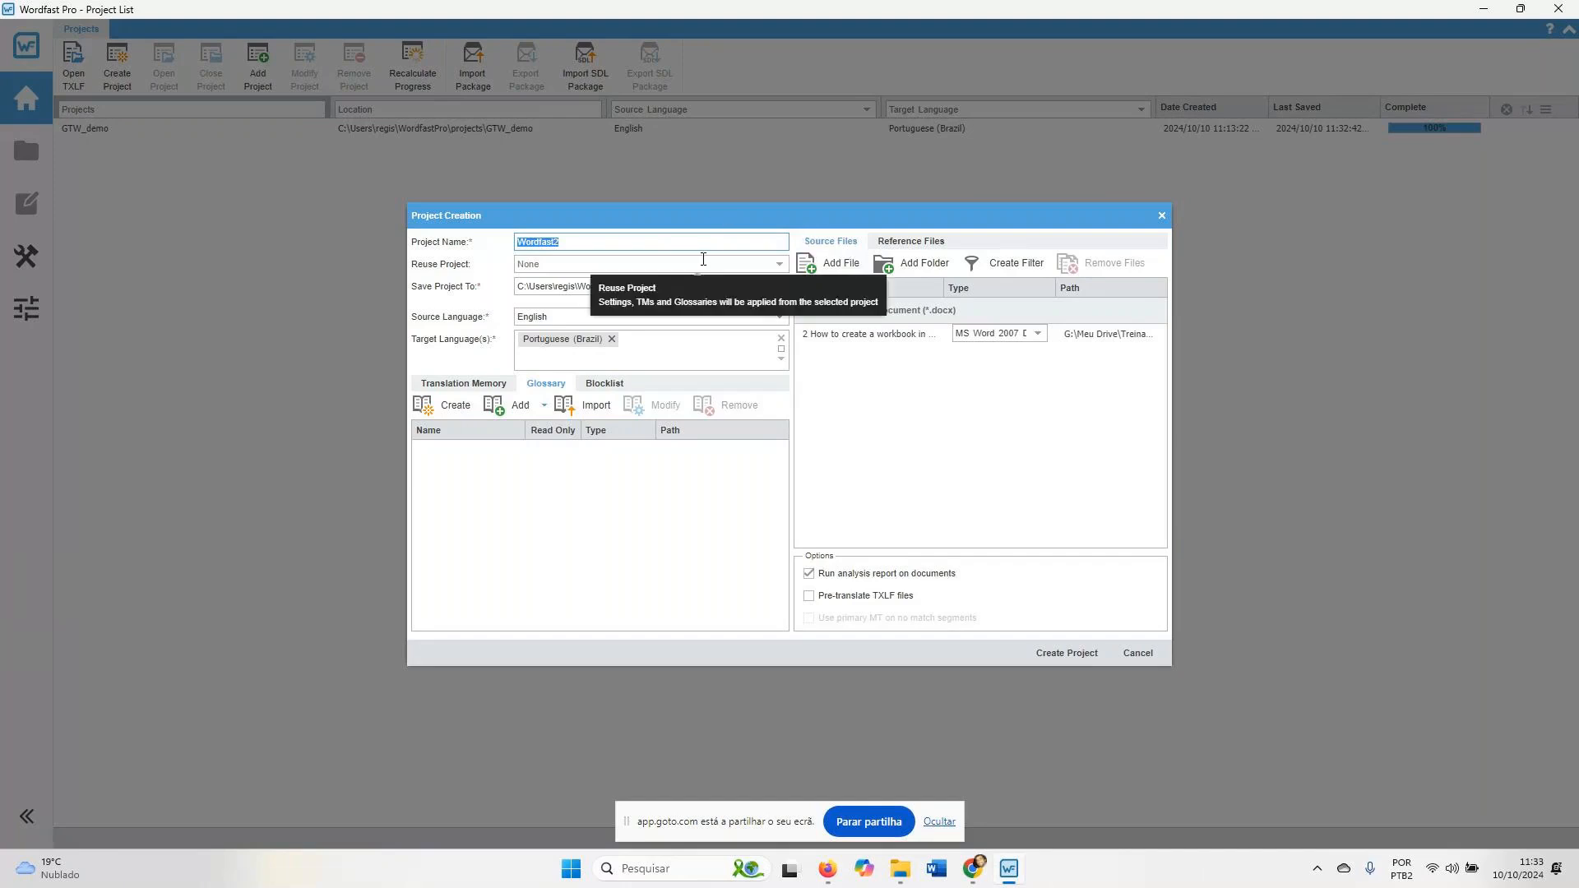
type("GTW_demo2")
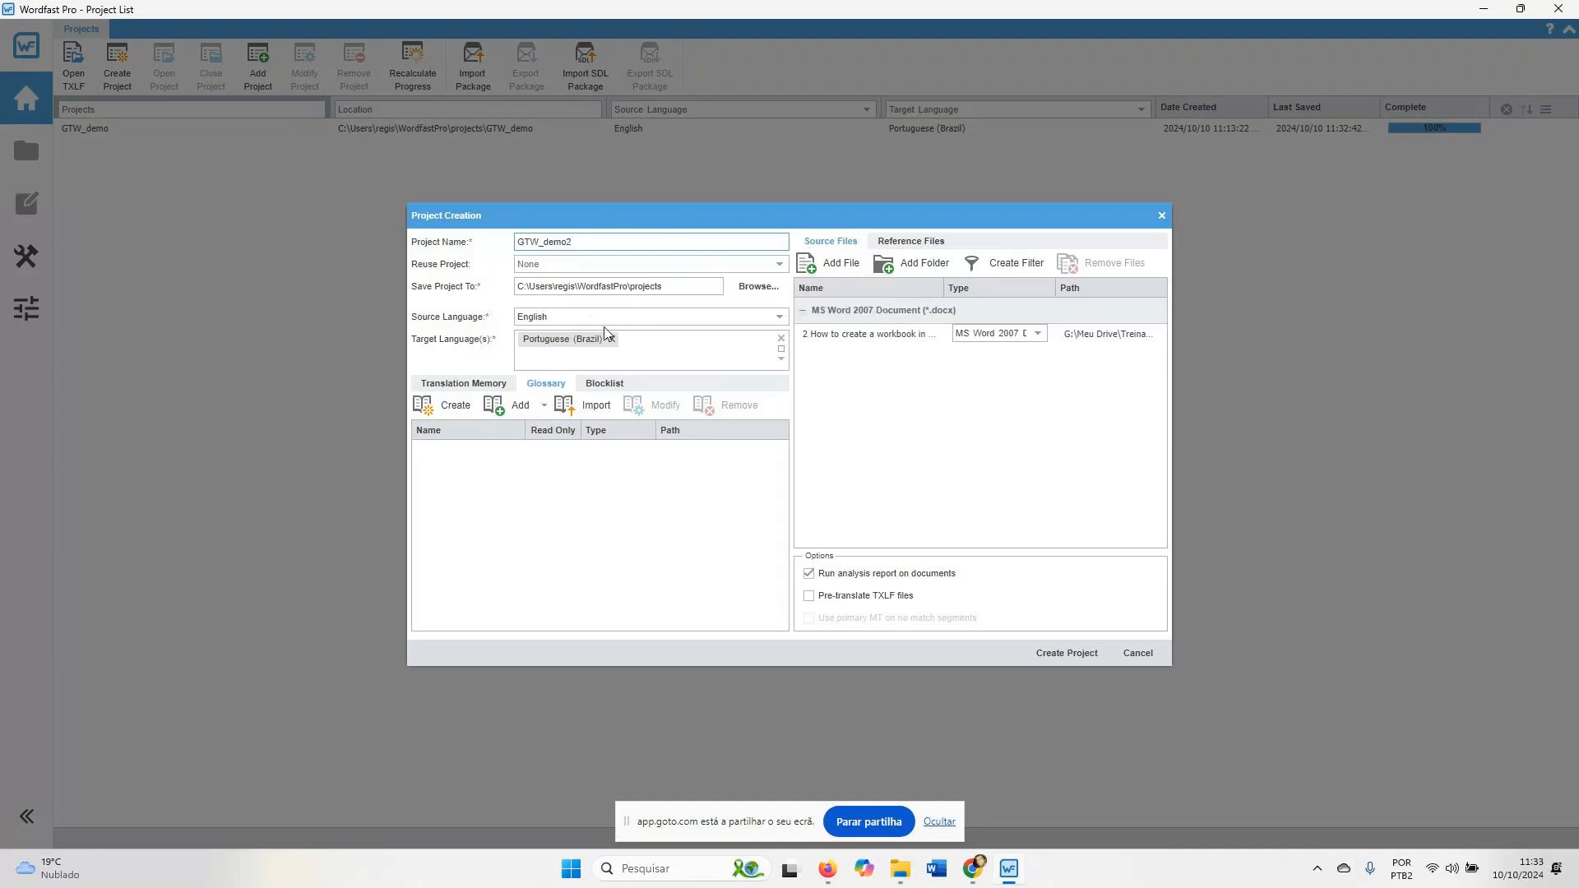
Reuse the GTW_demo project's settings, TM and glossary for the new project, and show its translation memories
left_click(770, 266)
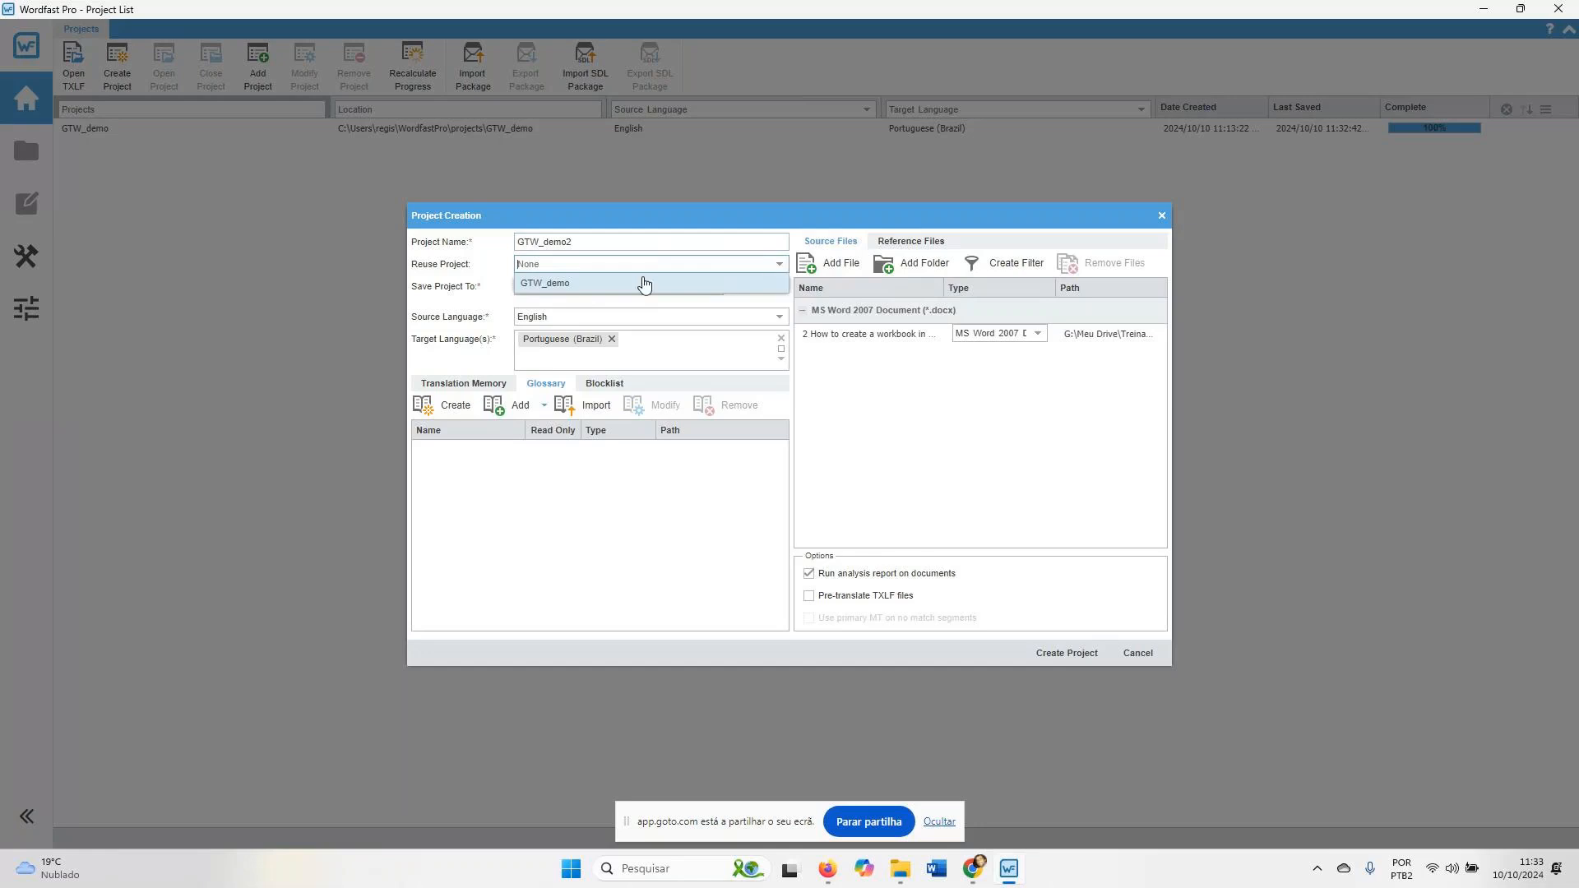
left_click(546, 283)
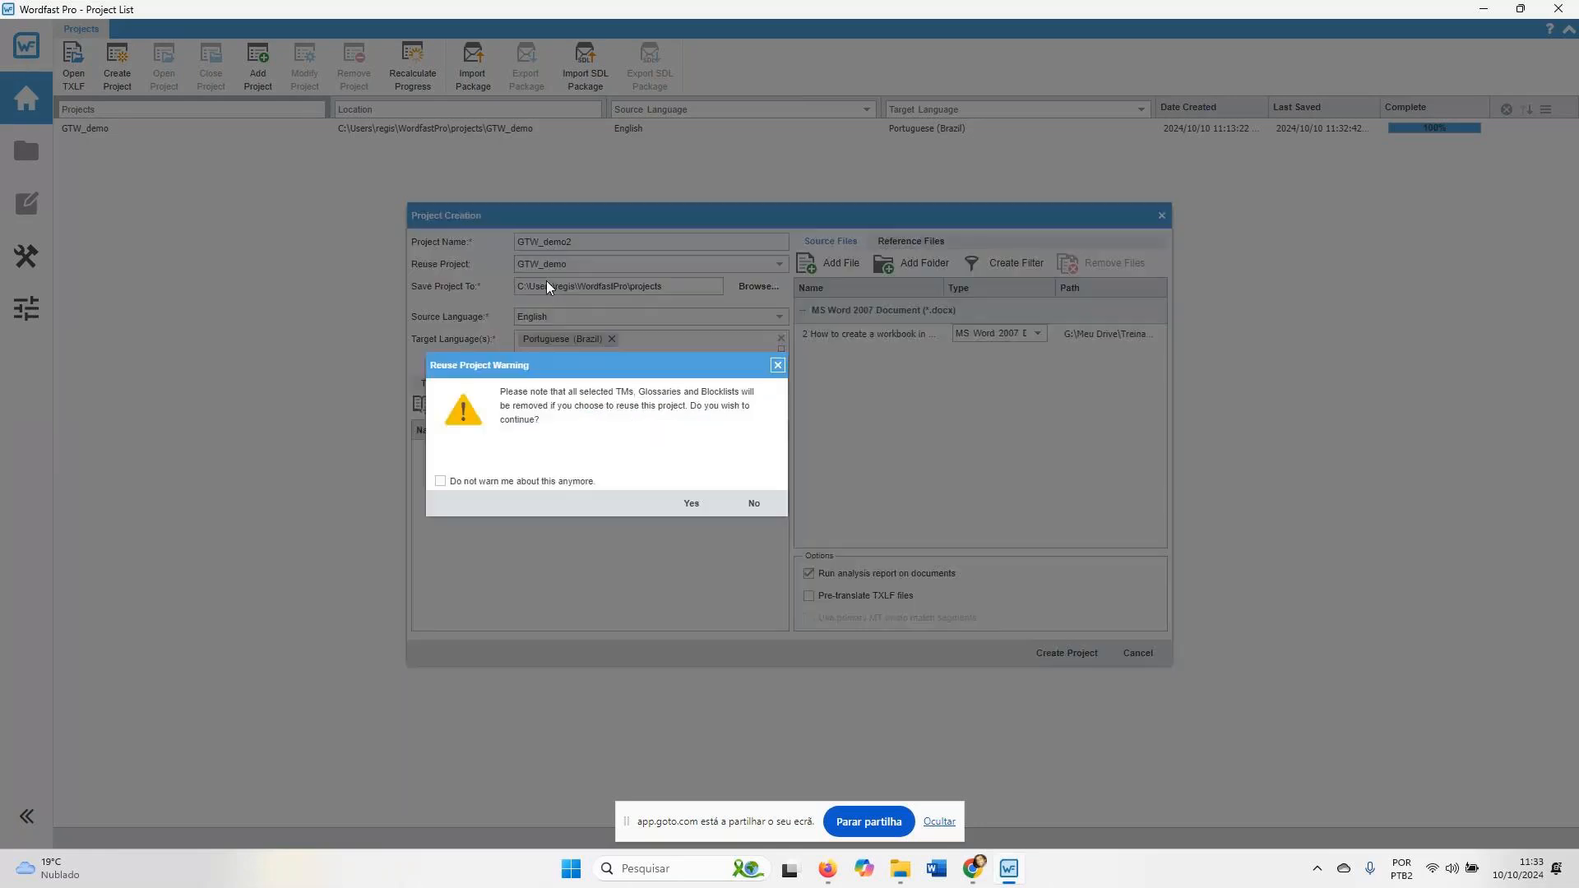
left_click(691, 506)
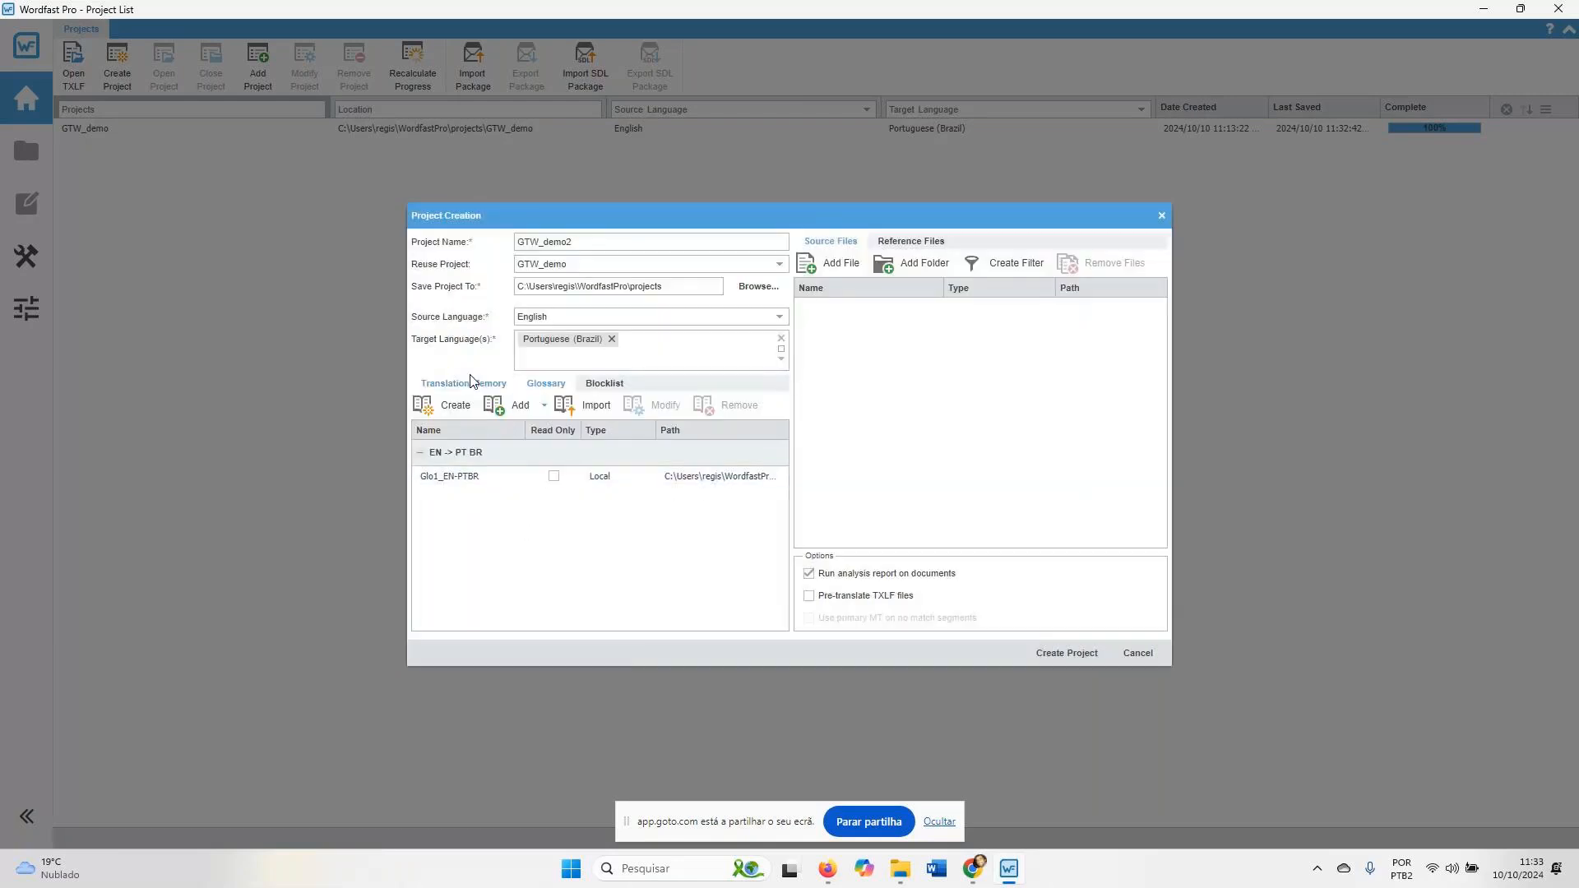
left_click(444, 387)
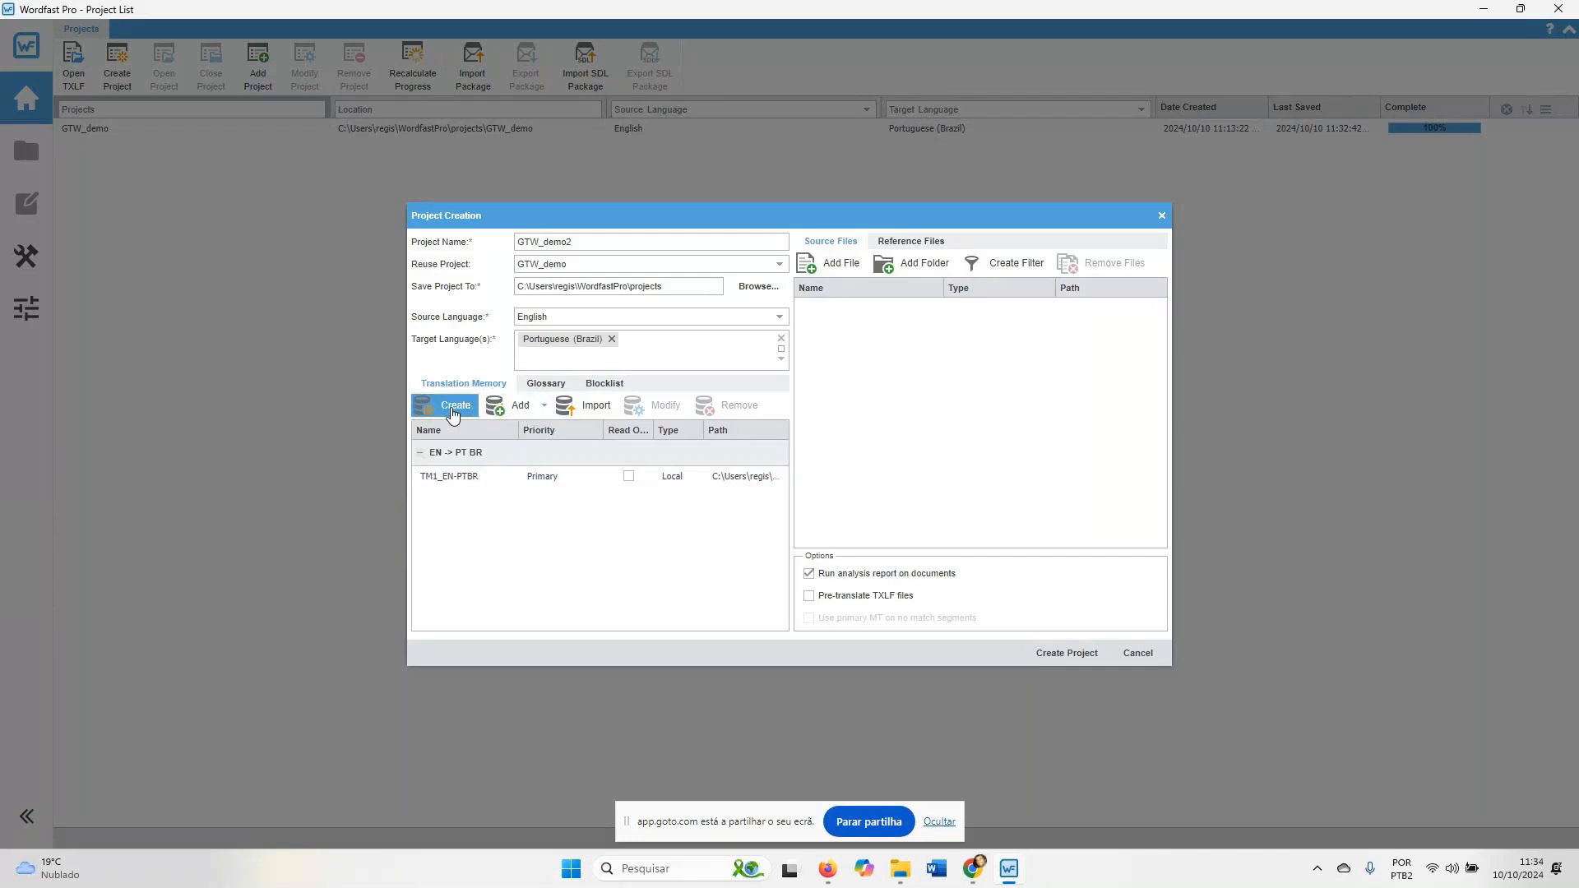
left_click(526, 405)
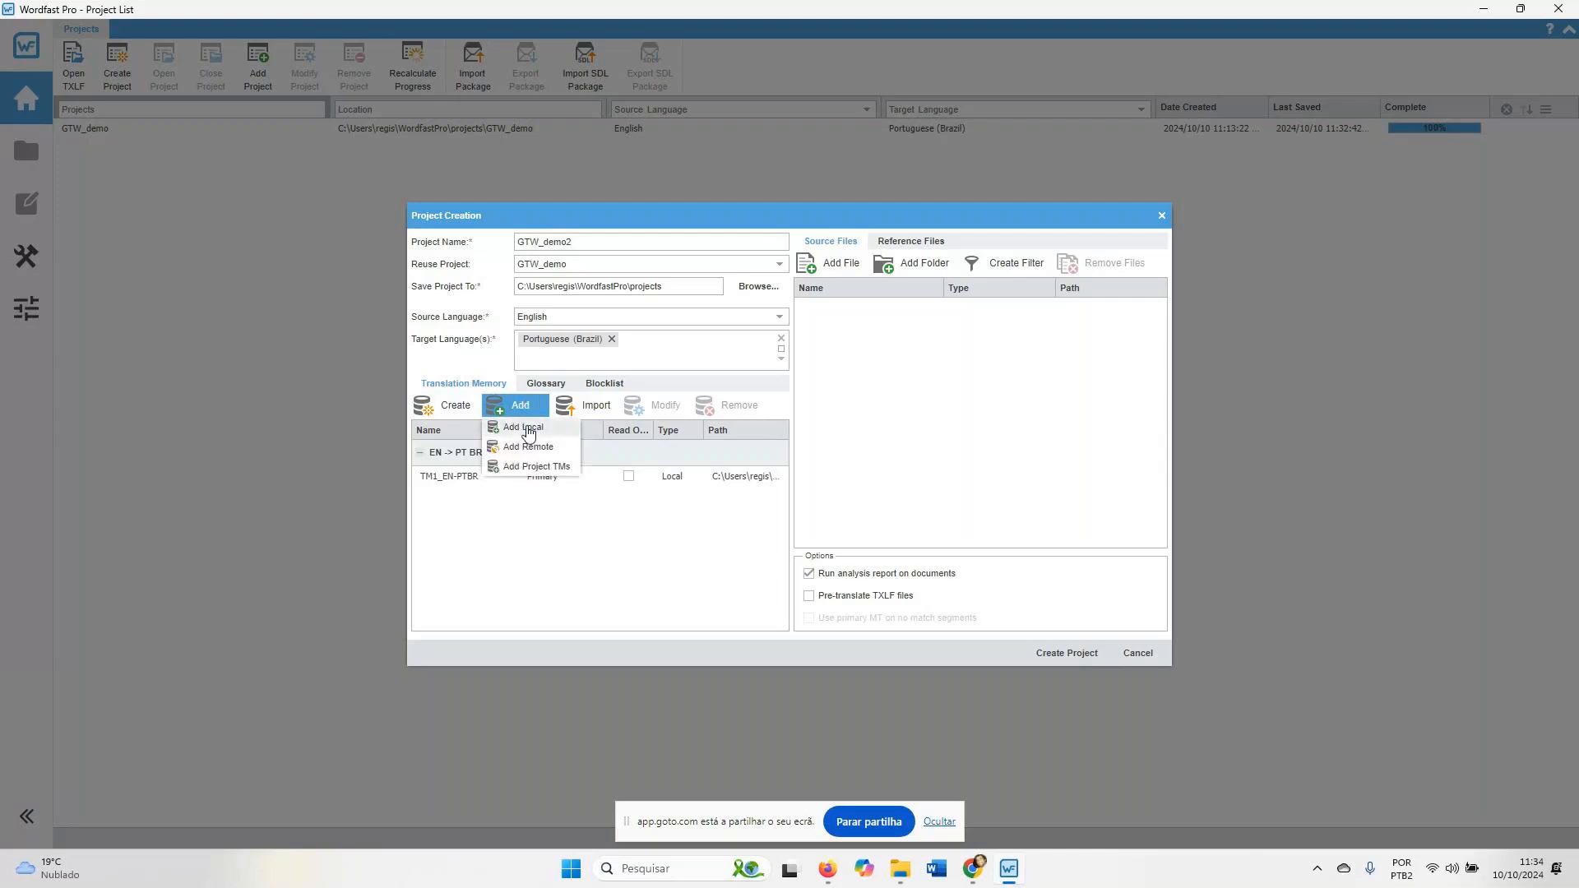
left_click(529, 428)
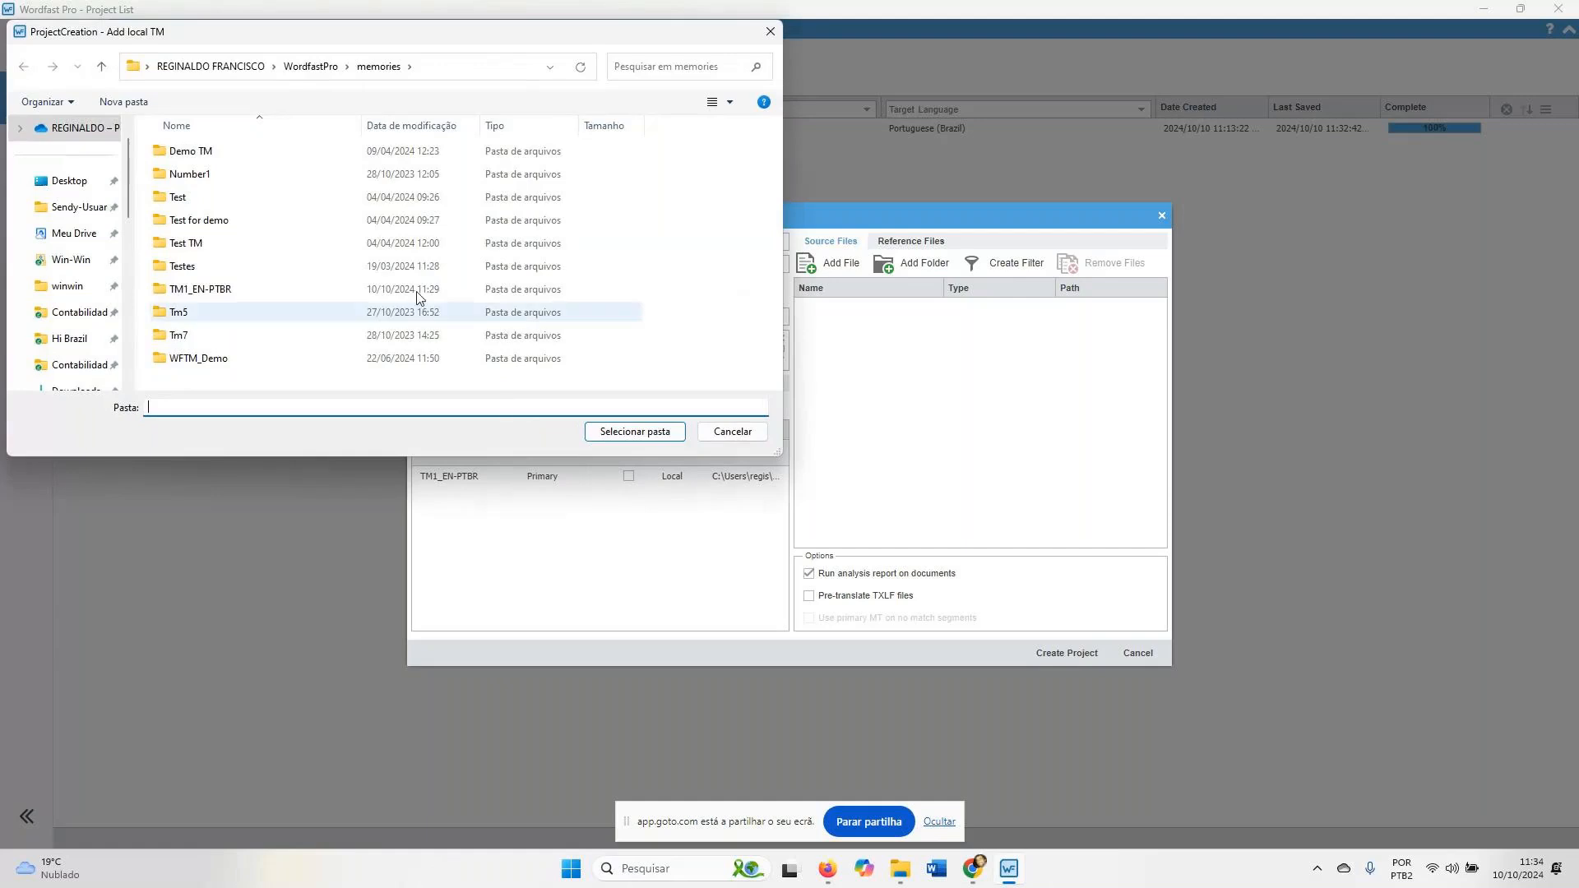
left_click(272, 359)
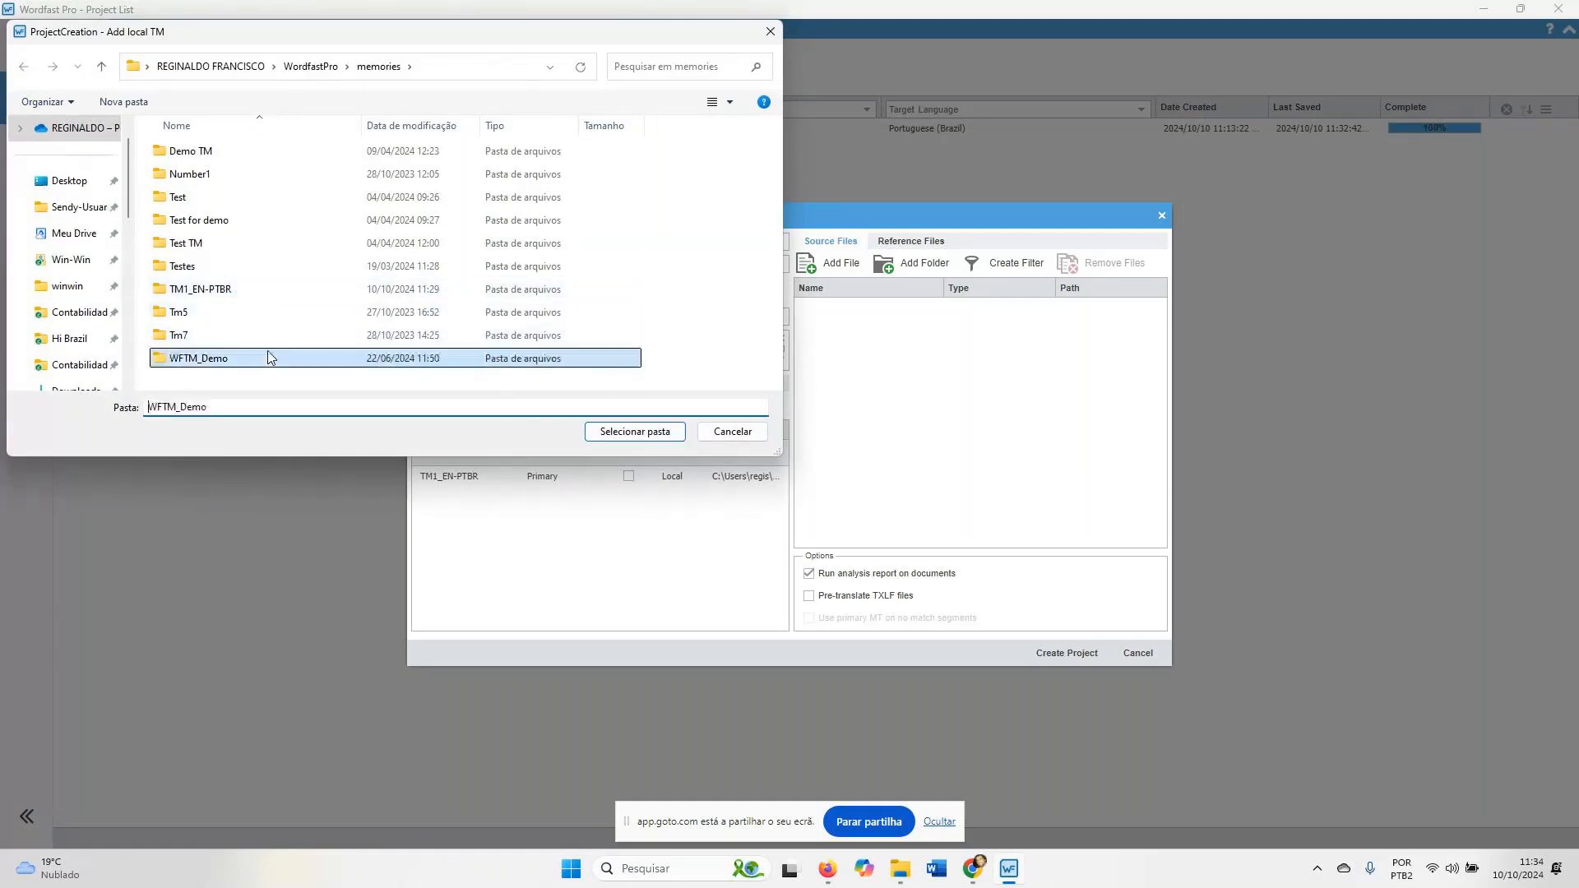
left_click(755, 432)
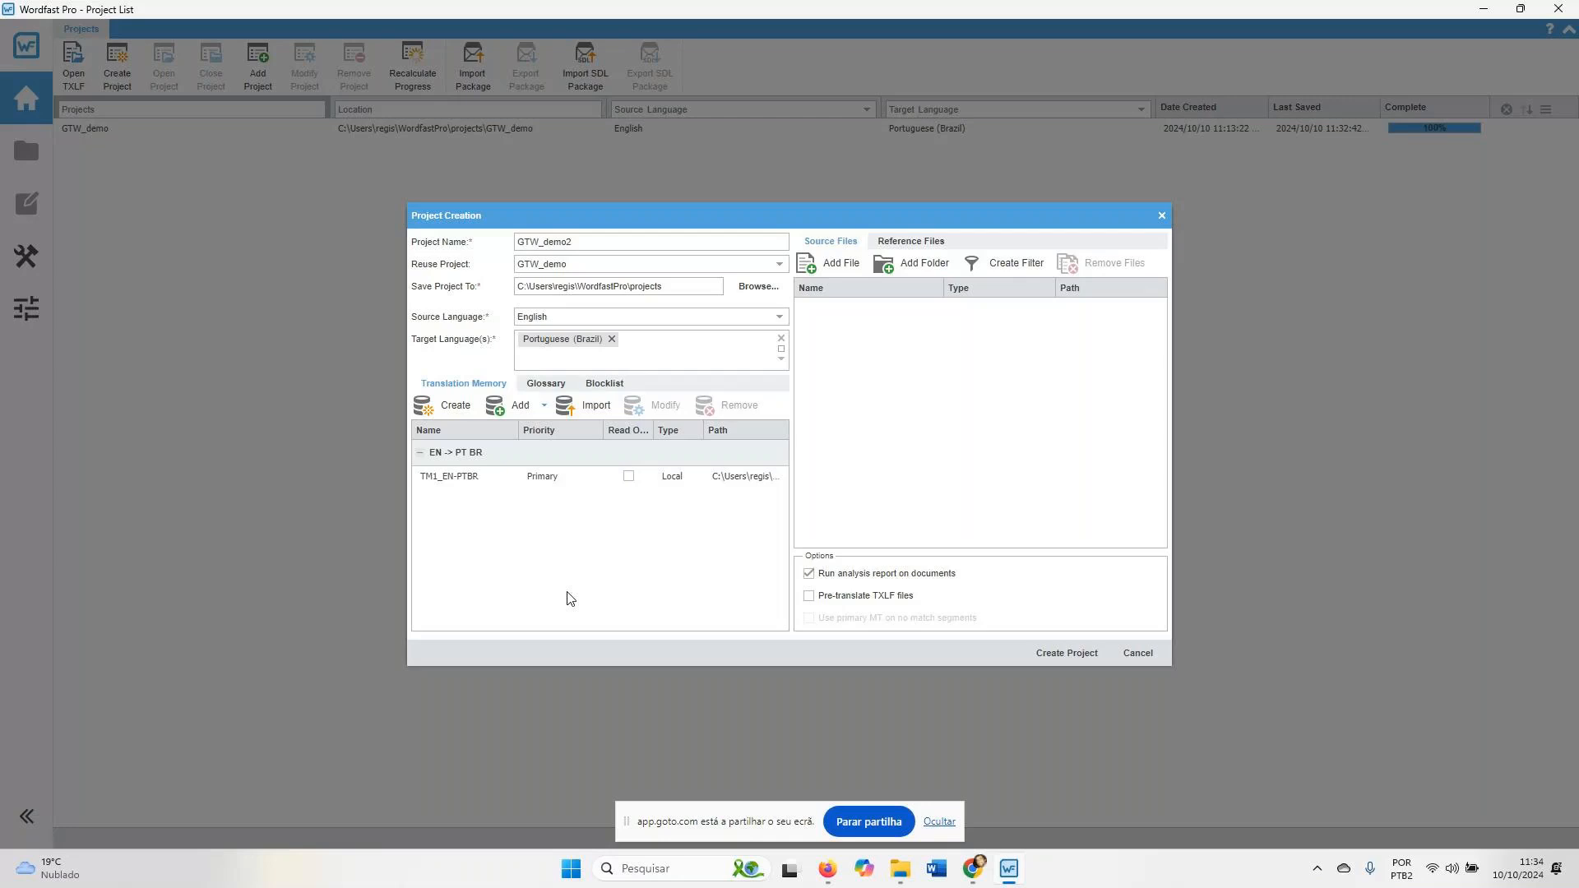
Add "2 How to create a workbook in Microsoft Excel.docx" as source file, then create and open the GTW_demo2 project
left_click(832, 264)
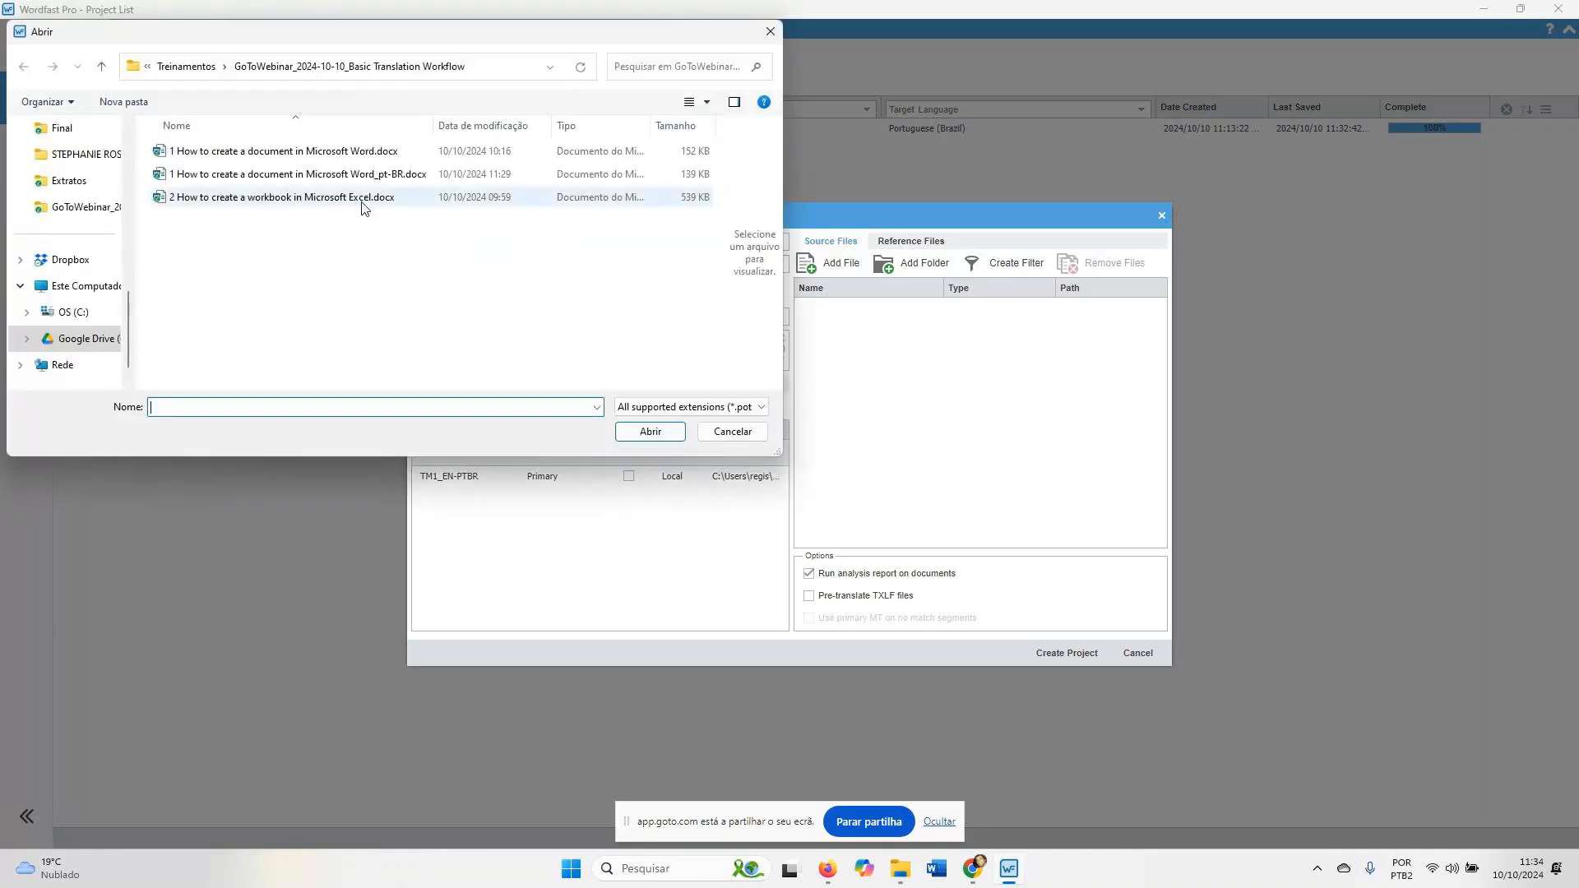
double_click(362, 203)
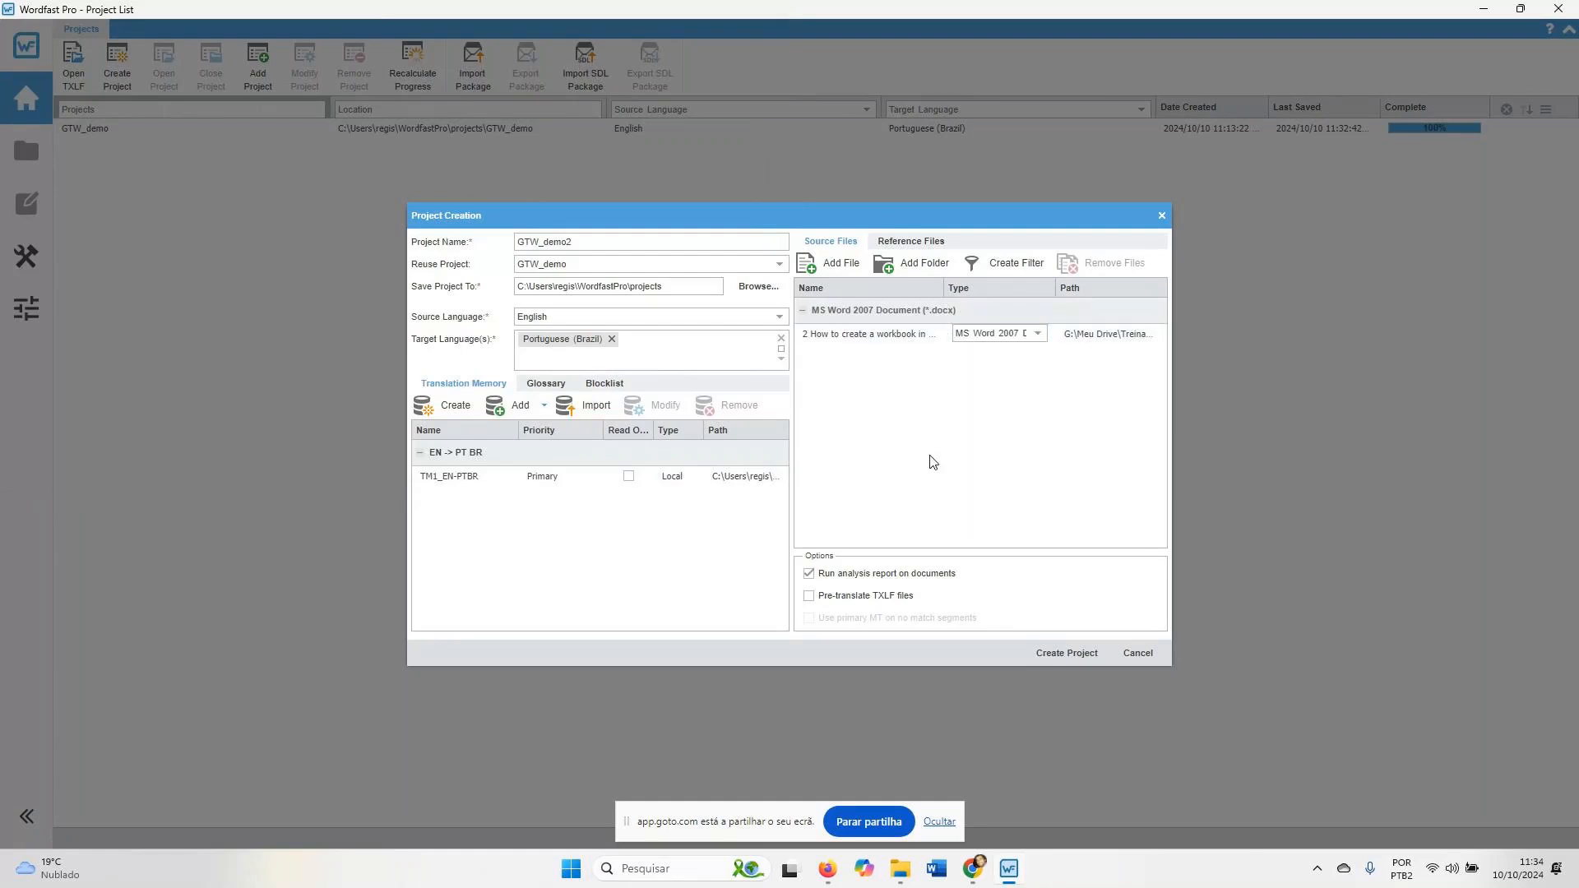
left_click(1093, 657)
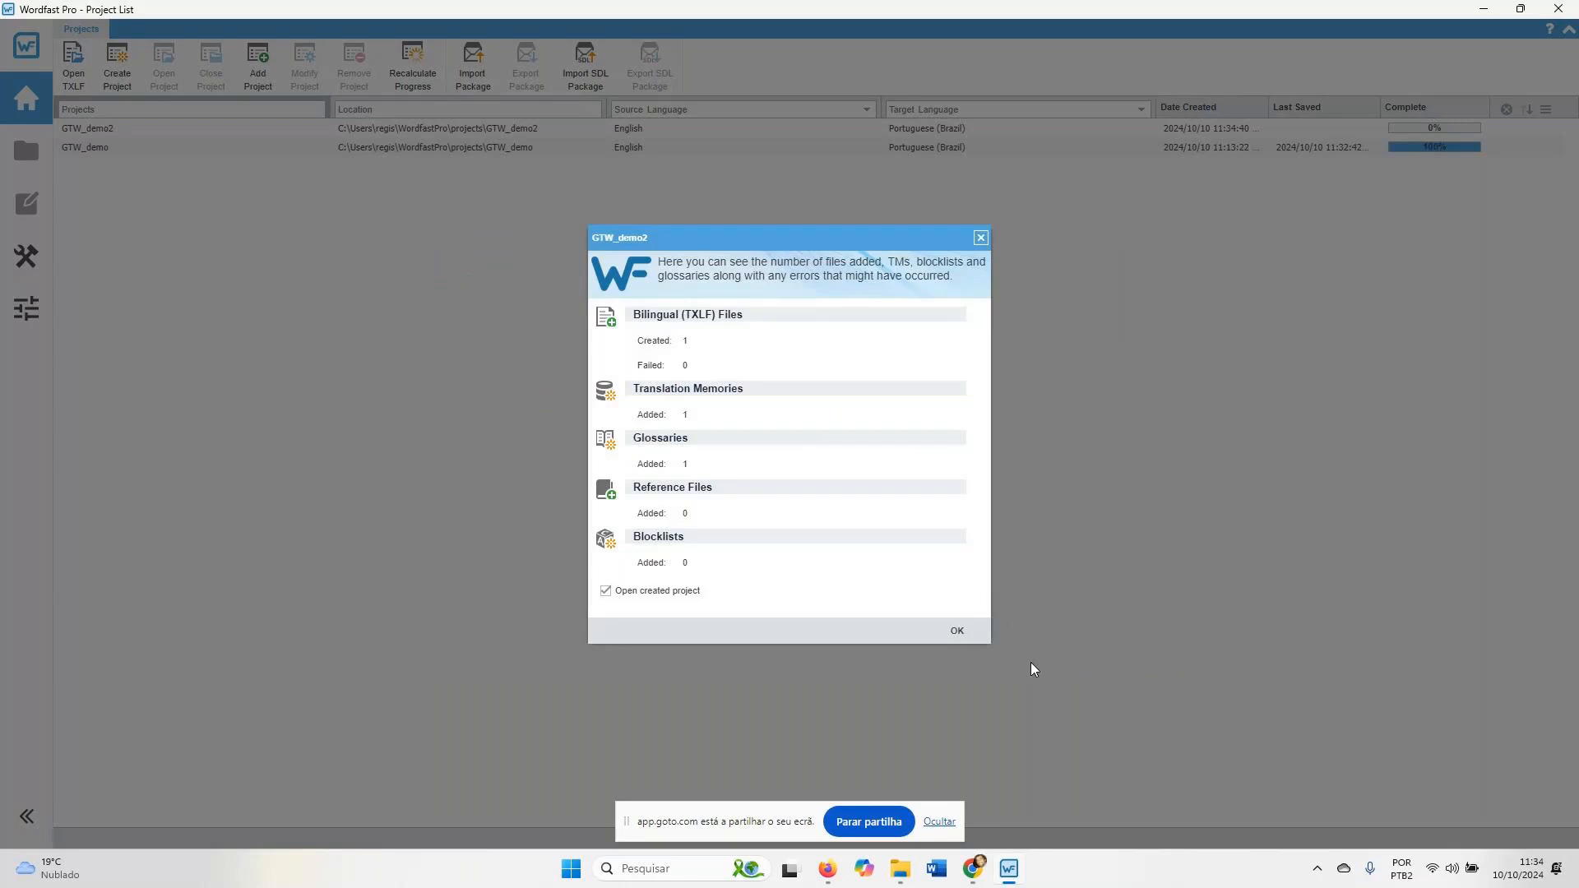
left_click(953, 631)
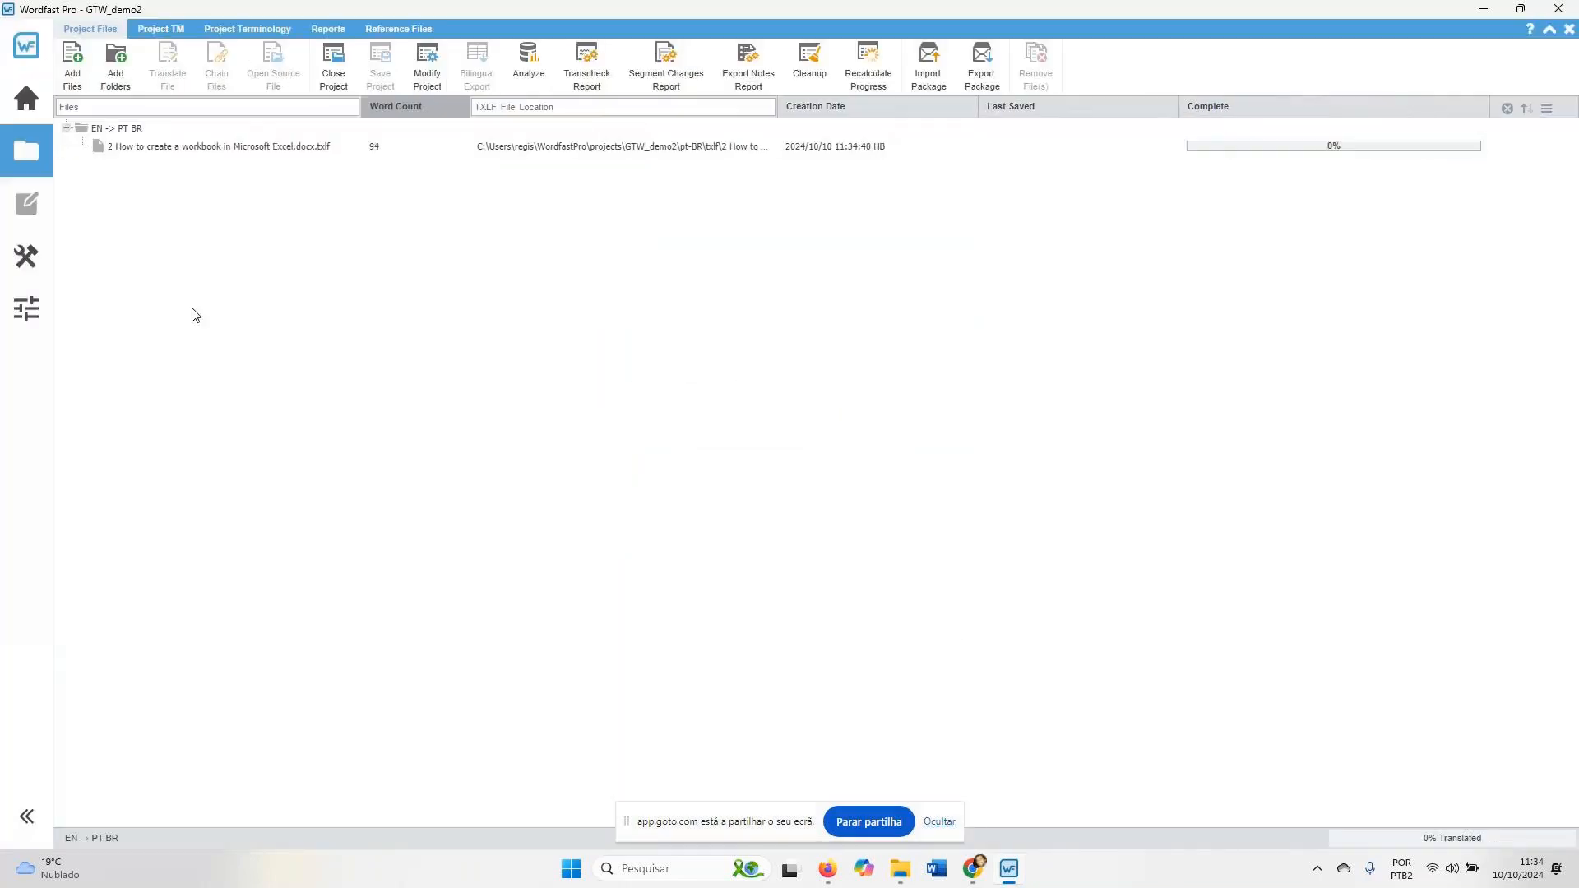
Open "2 How to create a workbook in Microsoft Excel.docx.txlf" for translation and go to the target of segment 1
left_click(279, 147)
double_click(279, 146)
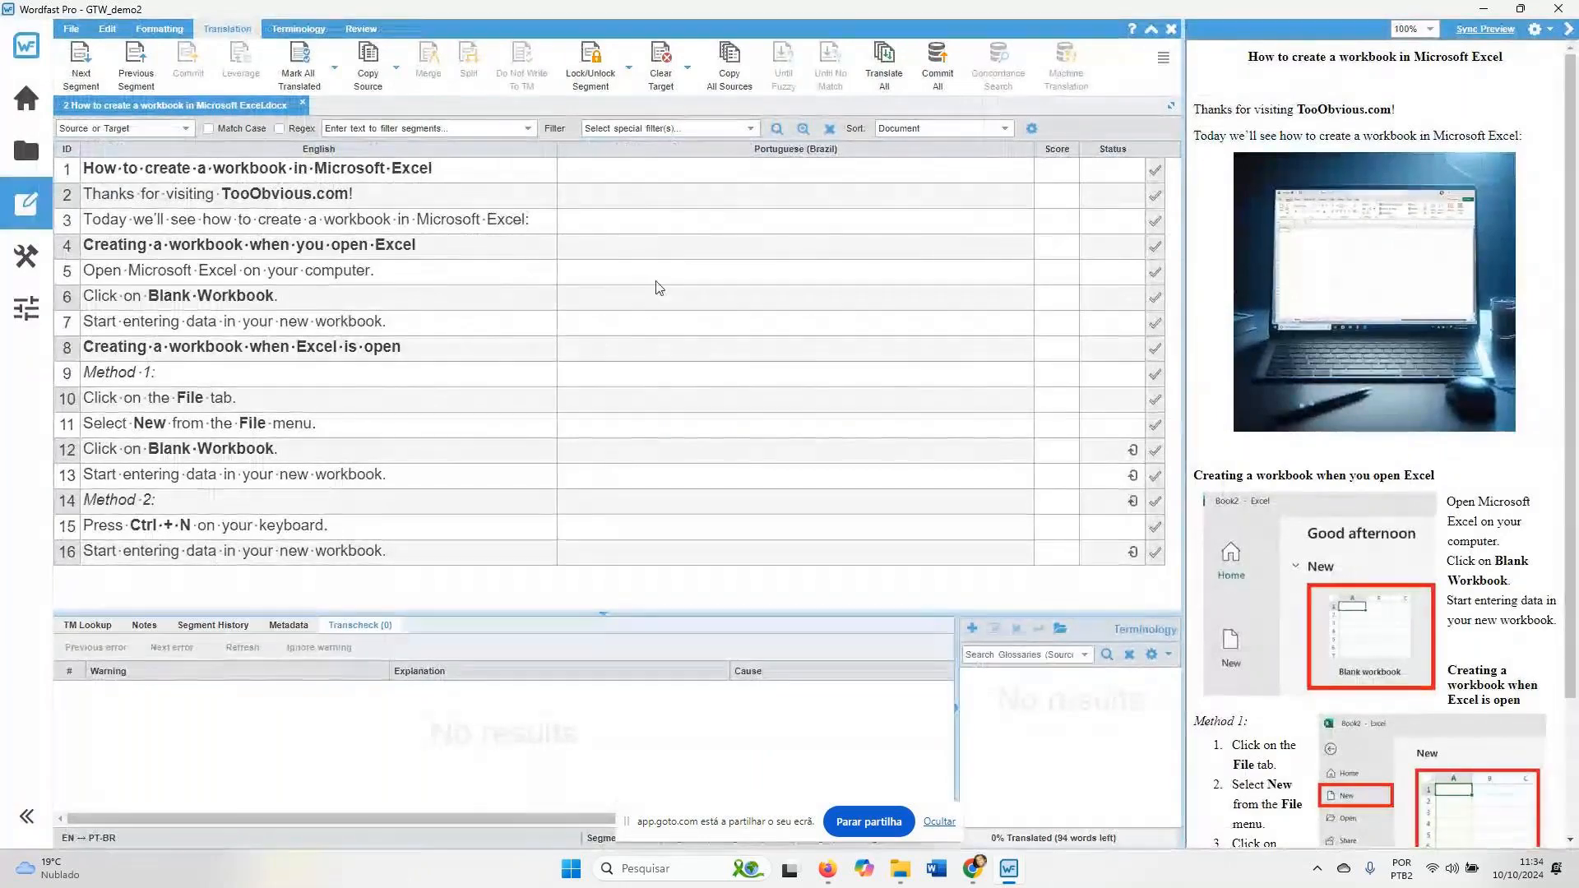
left_click(615, 176)
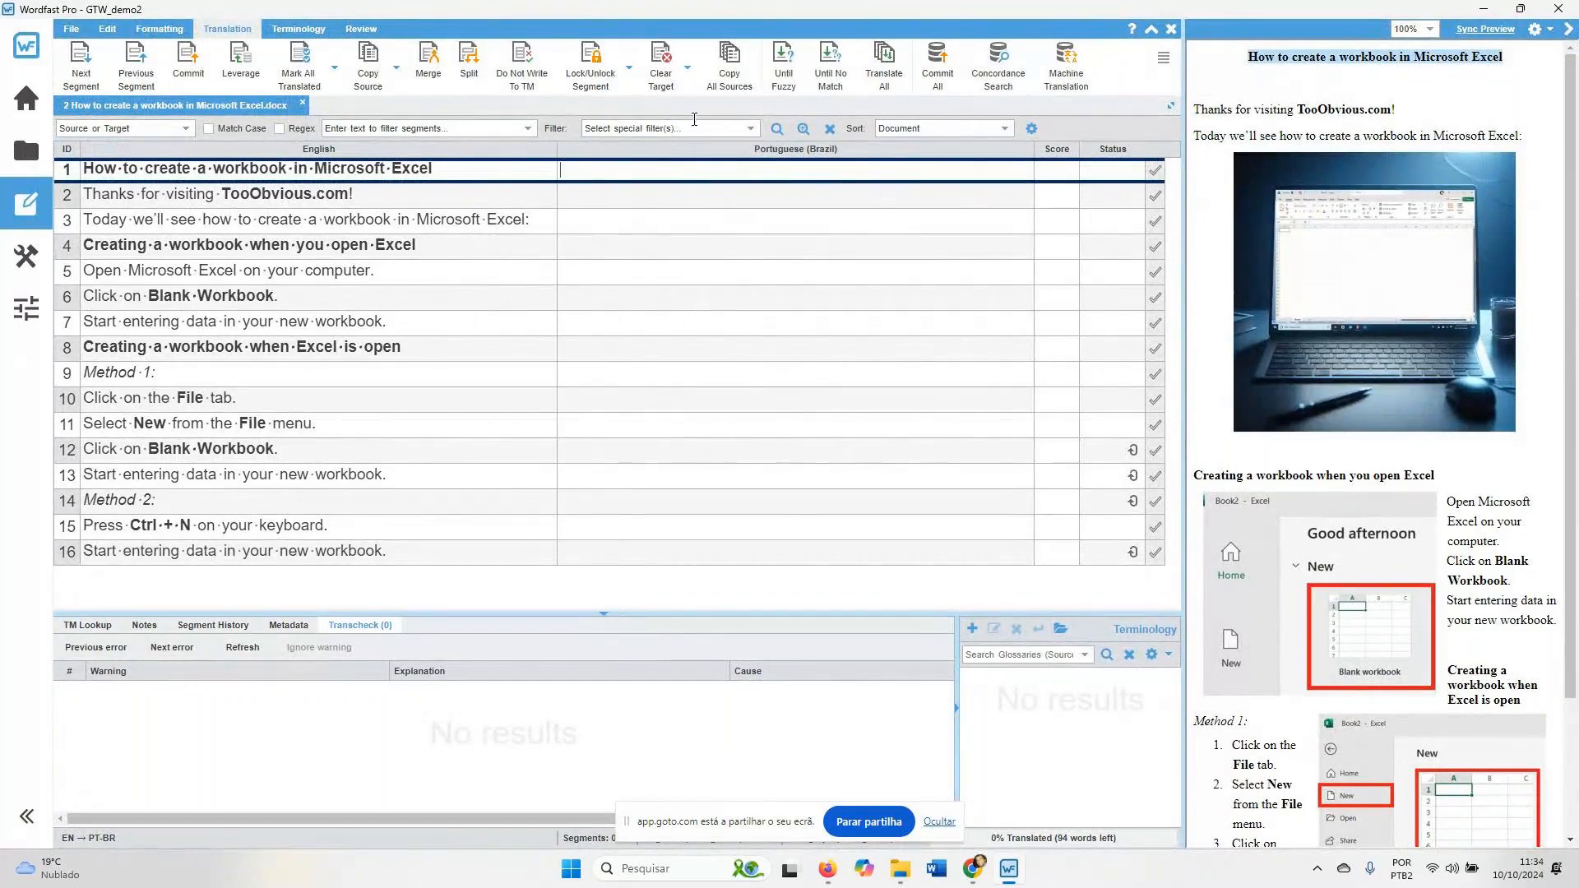
Analyze the open document against the primary TM, check the match report and close it
left_click(1163, 64)
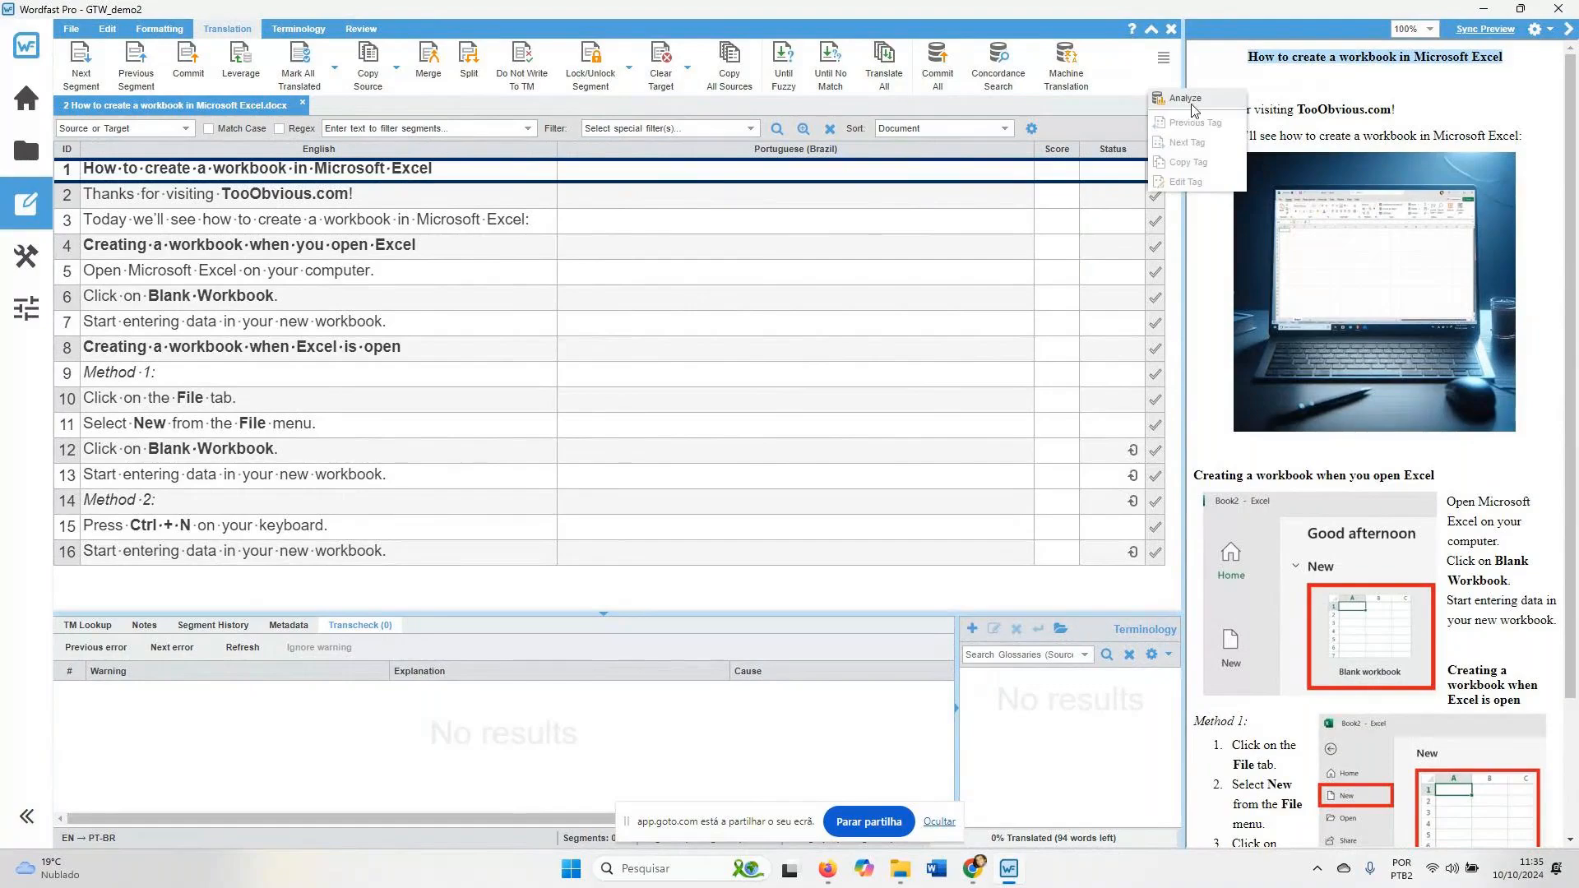
left_click(1184, 97)
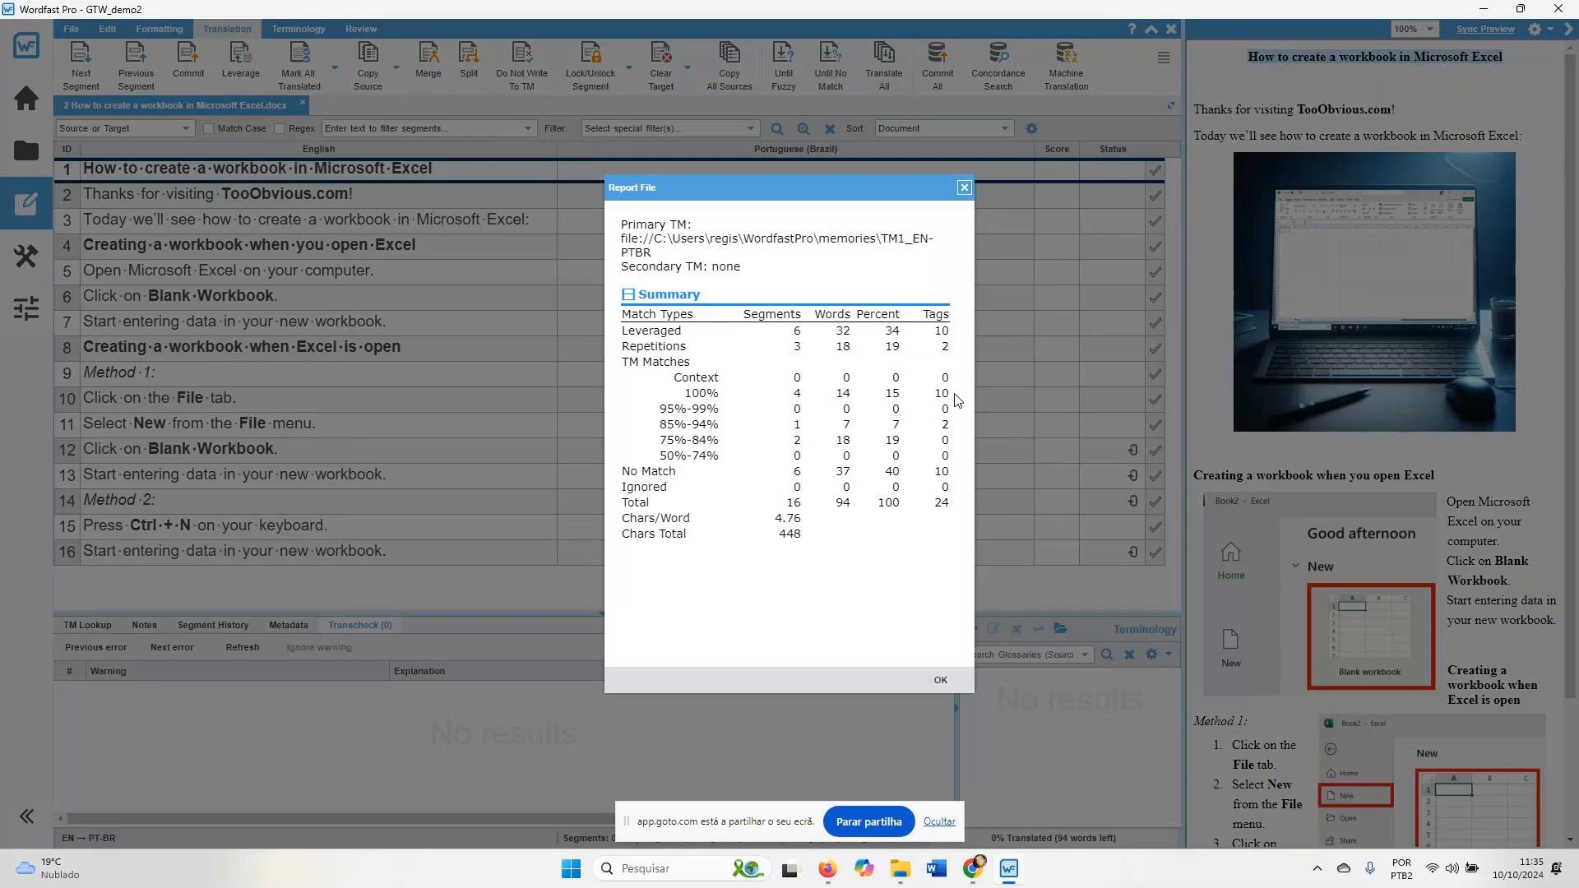
left_click(951, 680)
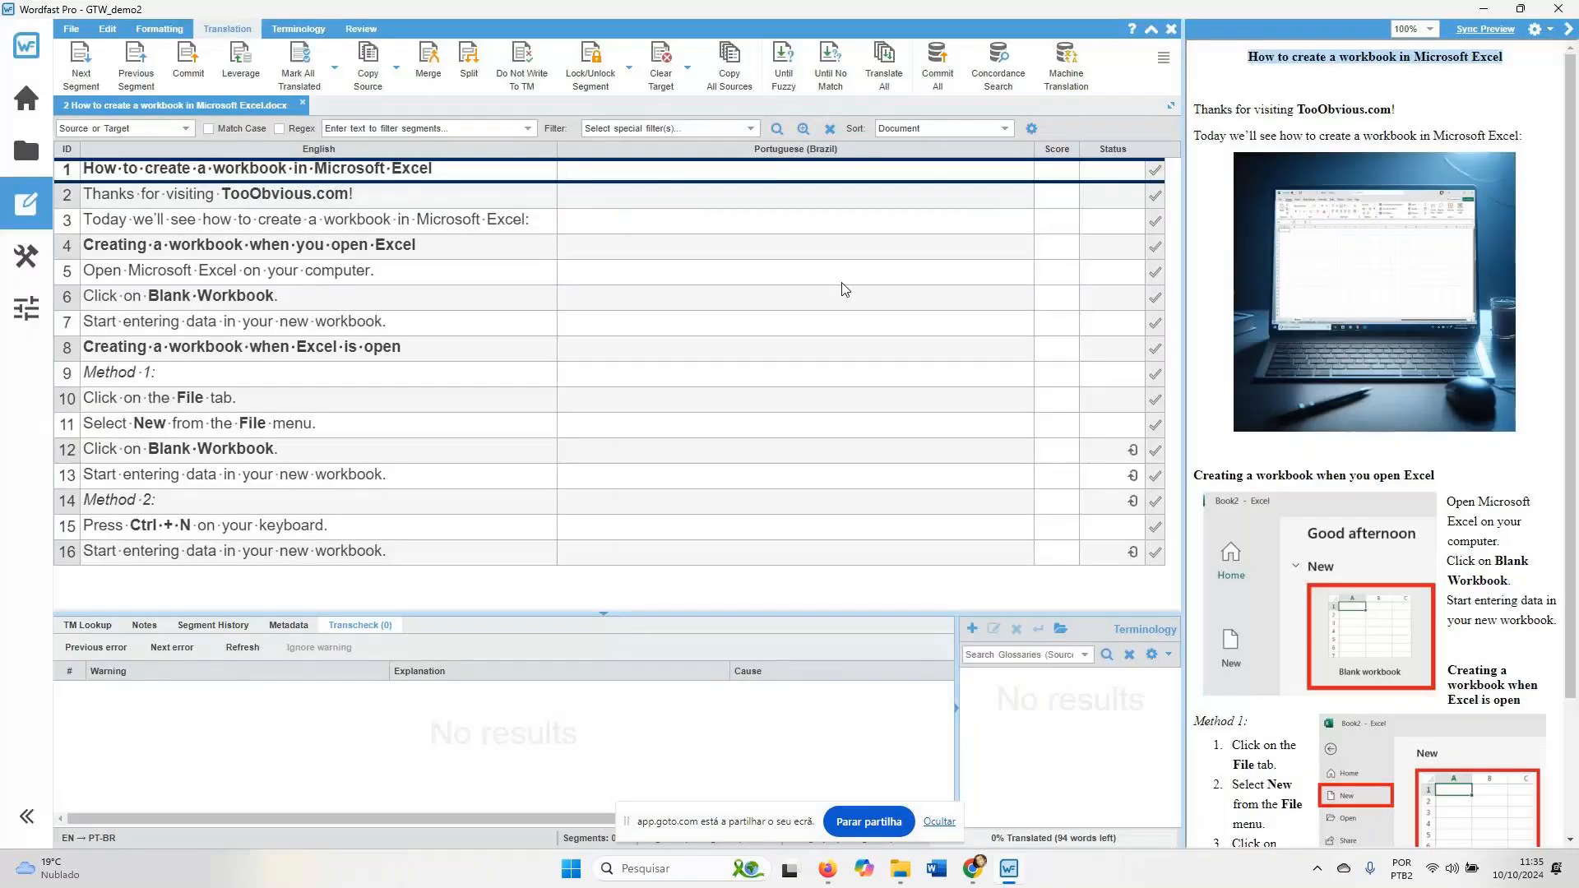
Translate all segments of the Excel workbook document automatically, and inspect the suggestions in segments 1, 2, 3 and 5
left_click(903, 62)
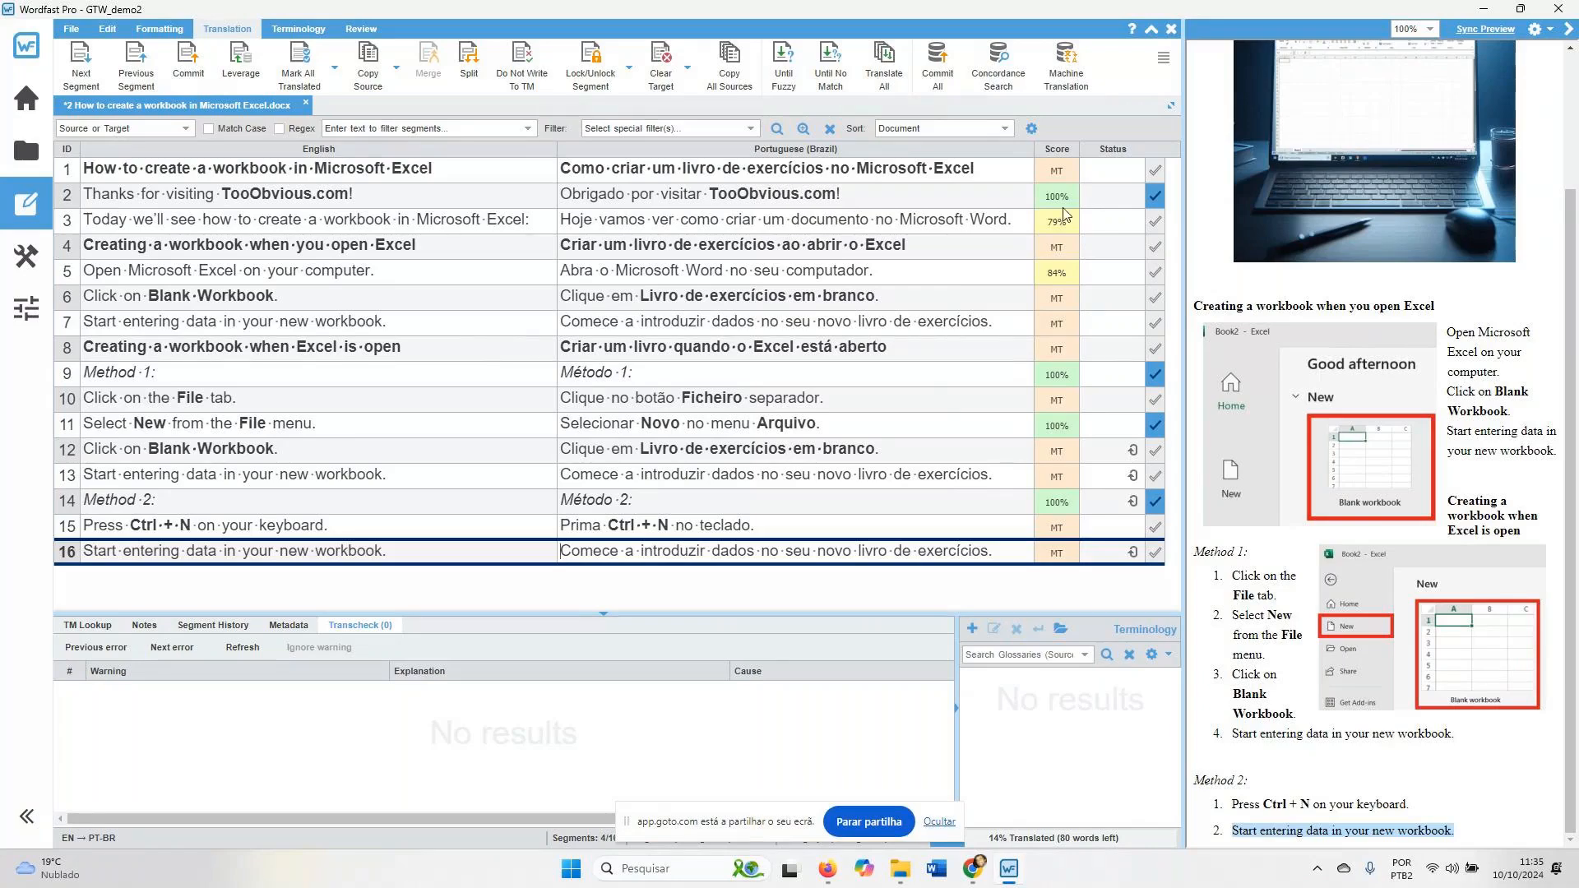
left_click(978, 193)
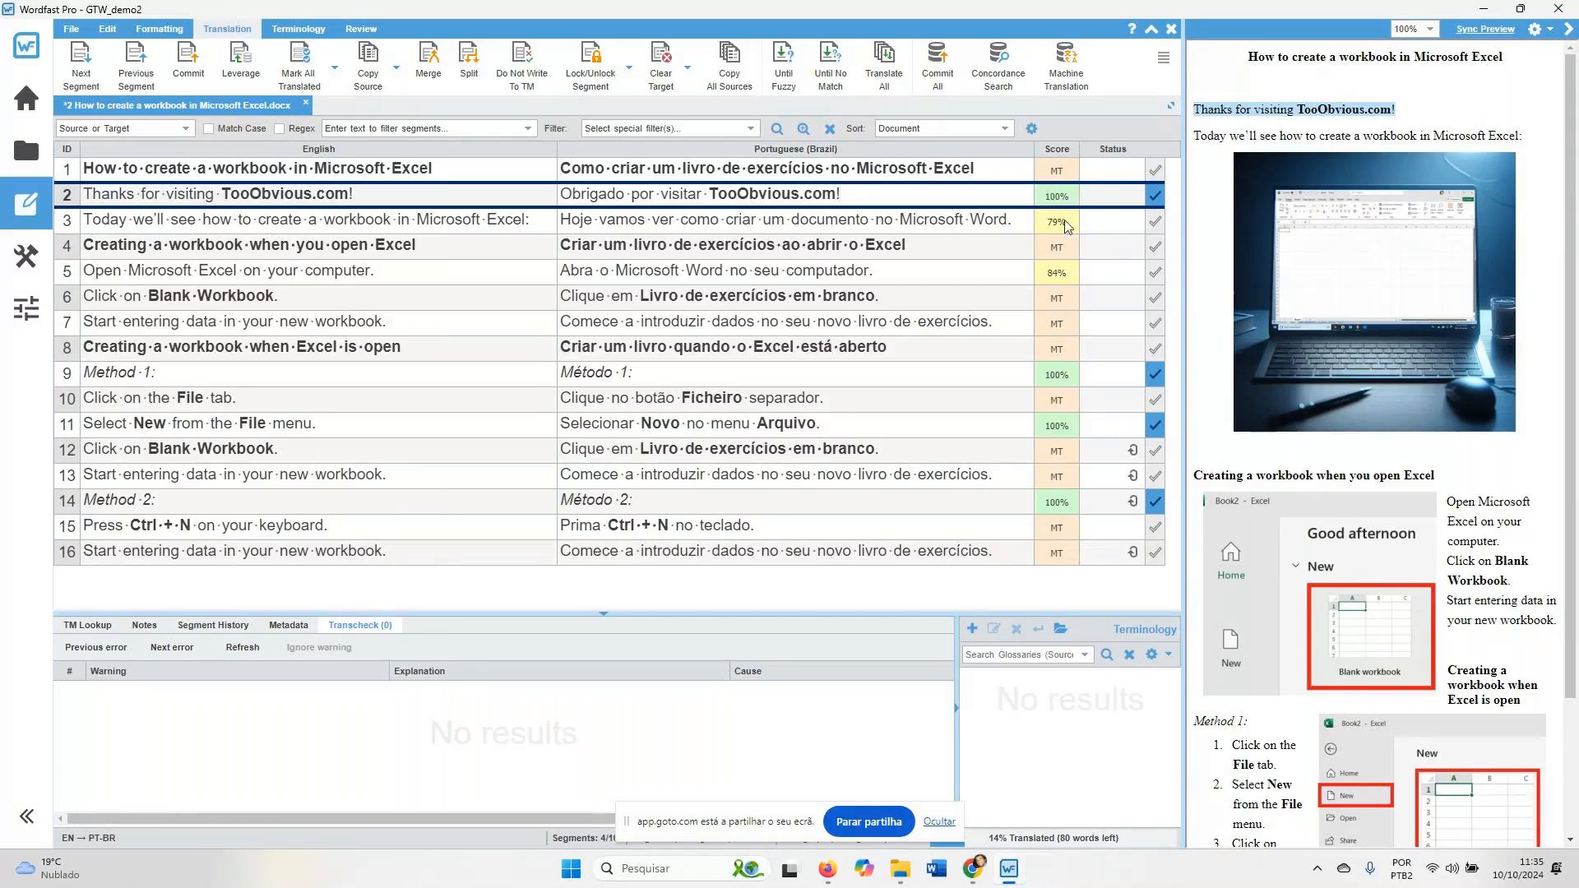
left_click(998, 175)
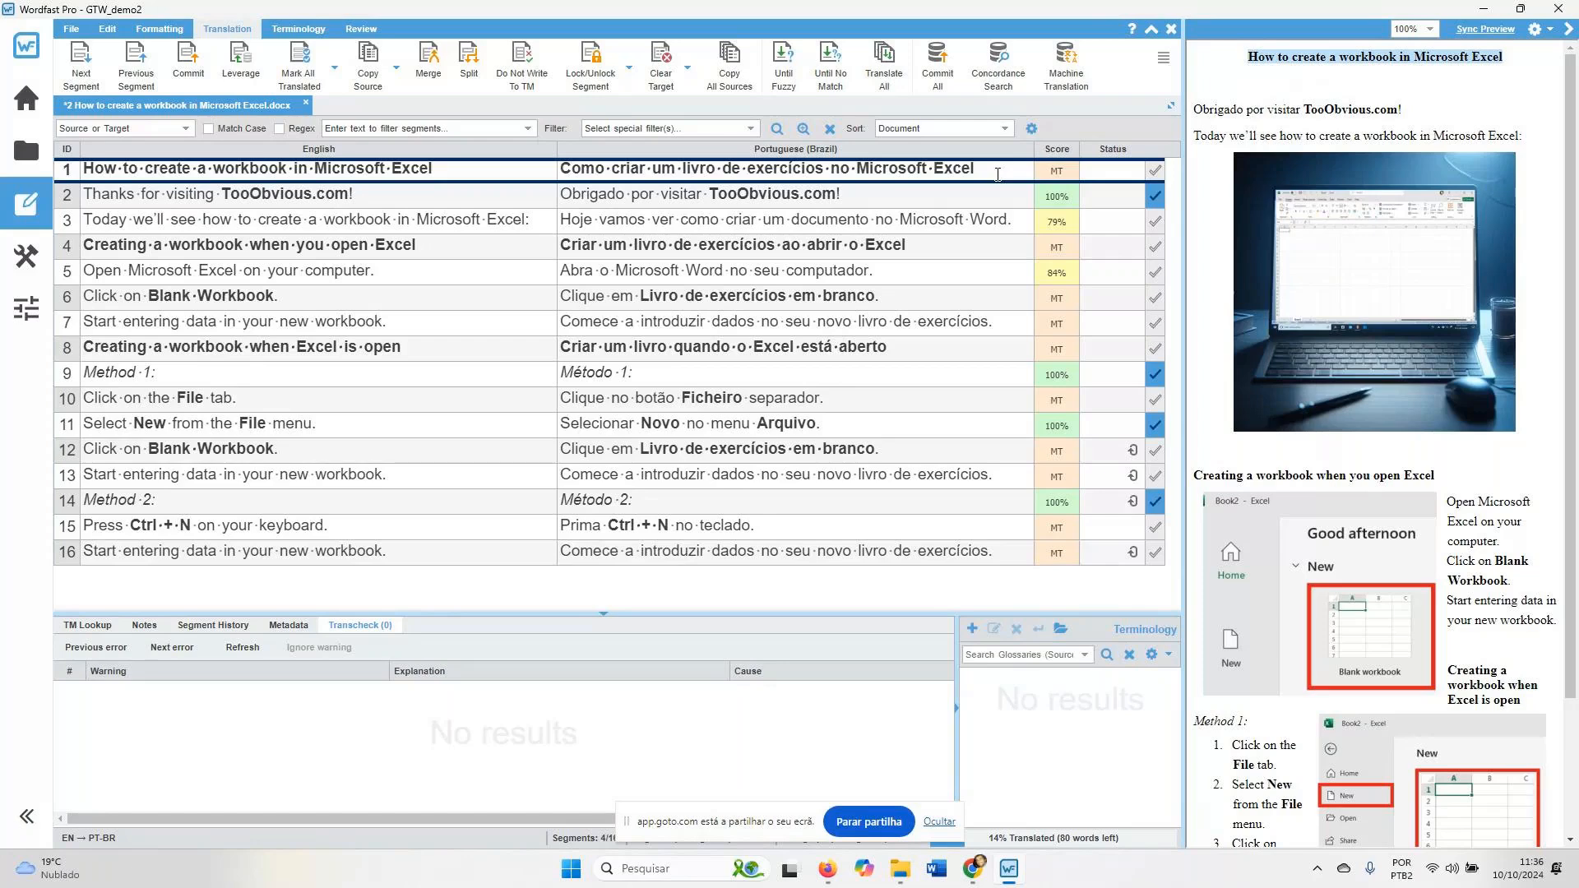
left_click(1013, 226)
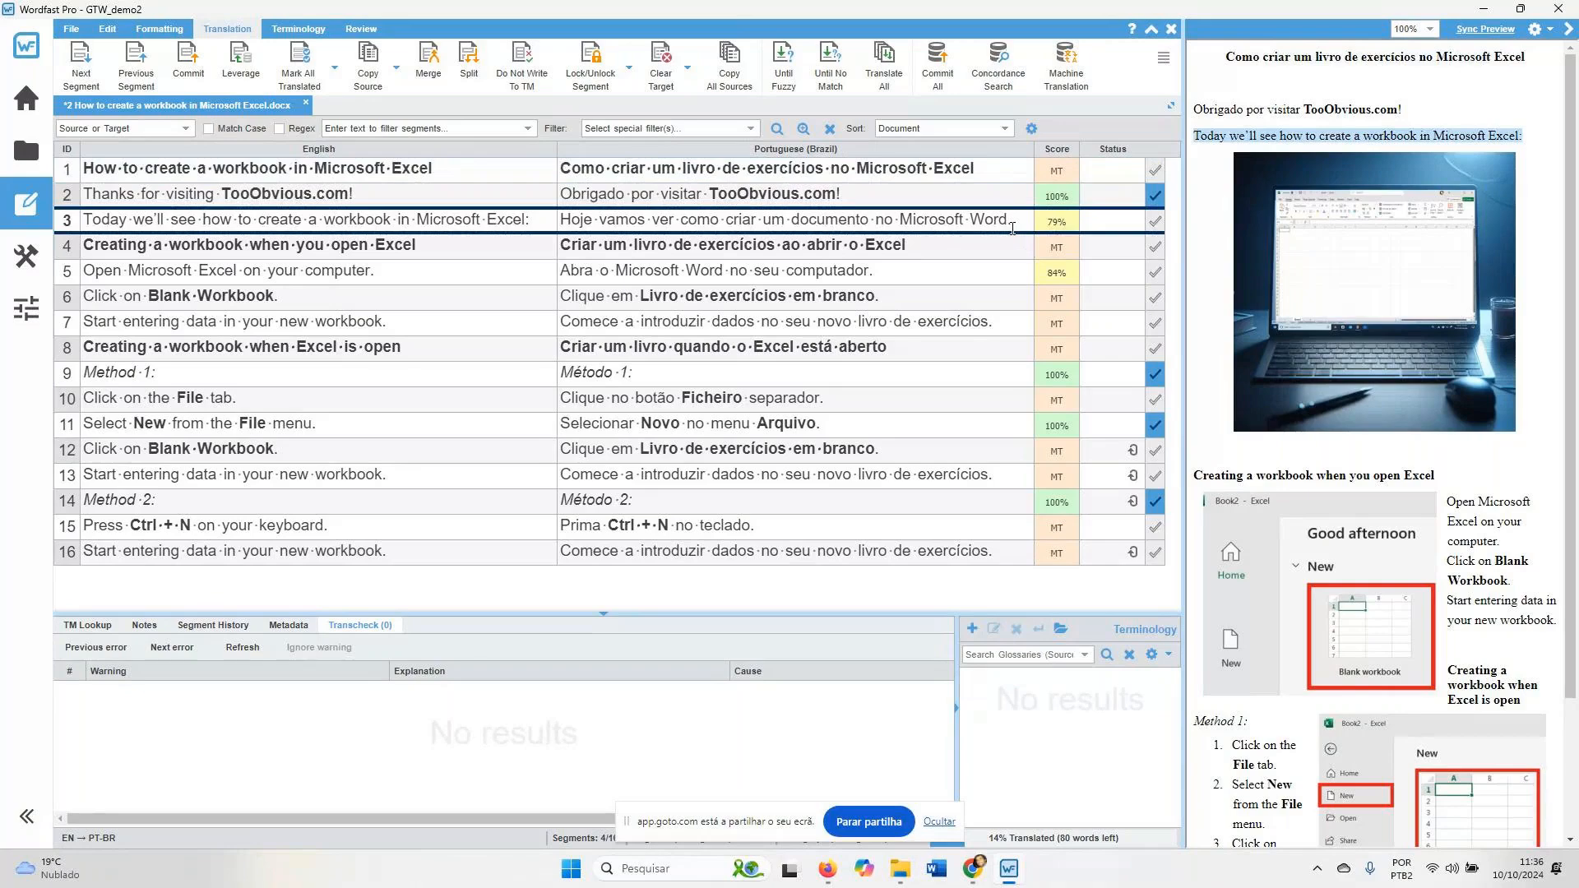
left_click(997, 270)
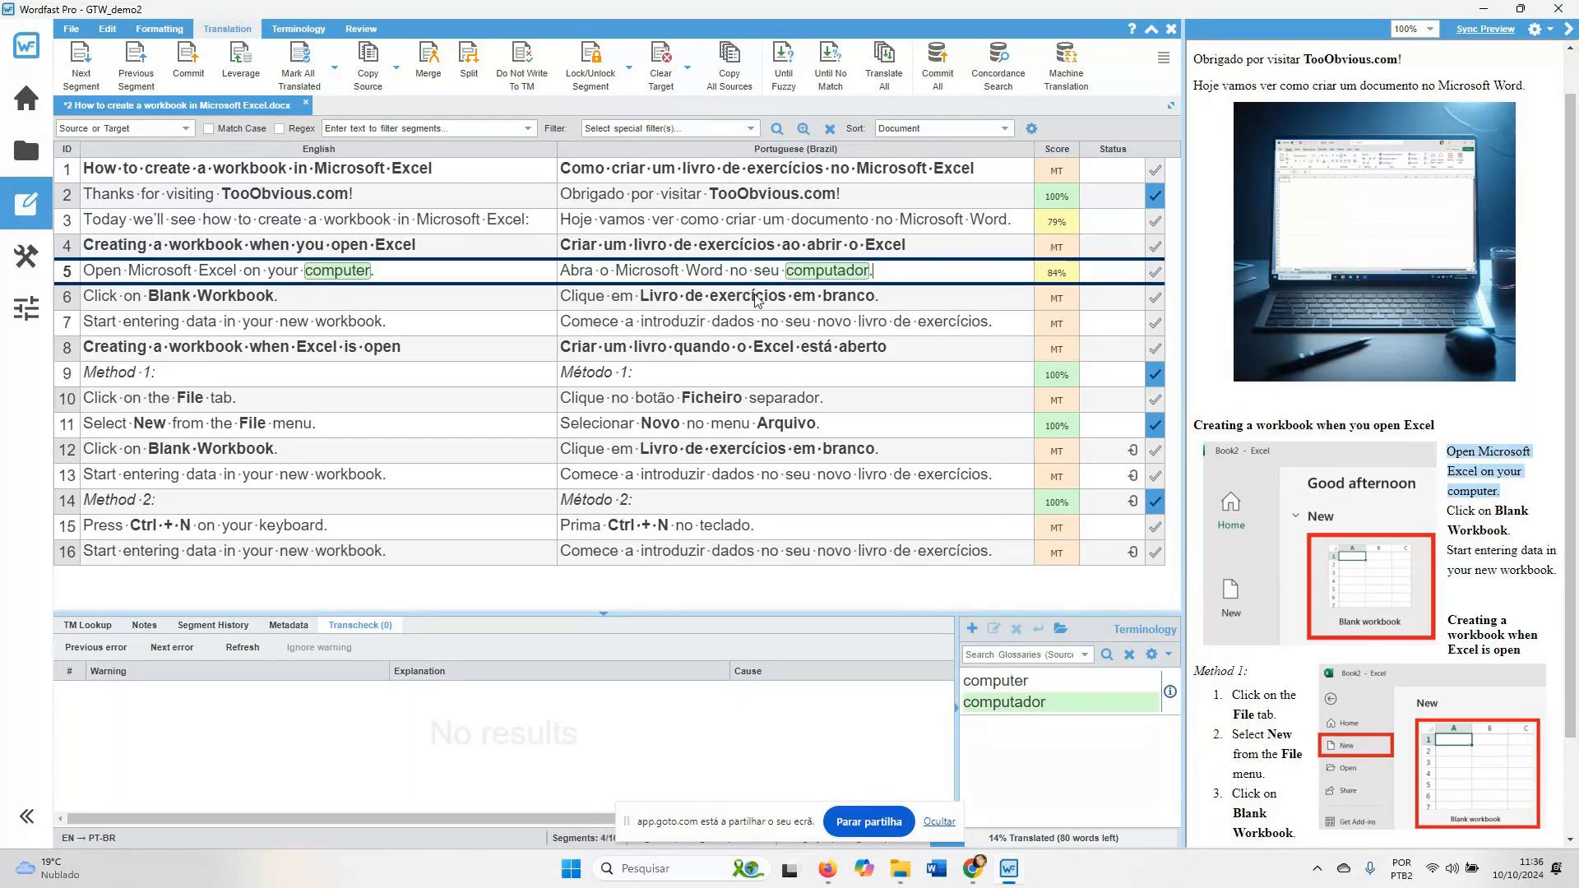
Filter the document to show only fuzzy match segments, and clear the filter after reviewing them
left_click(746, 131)
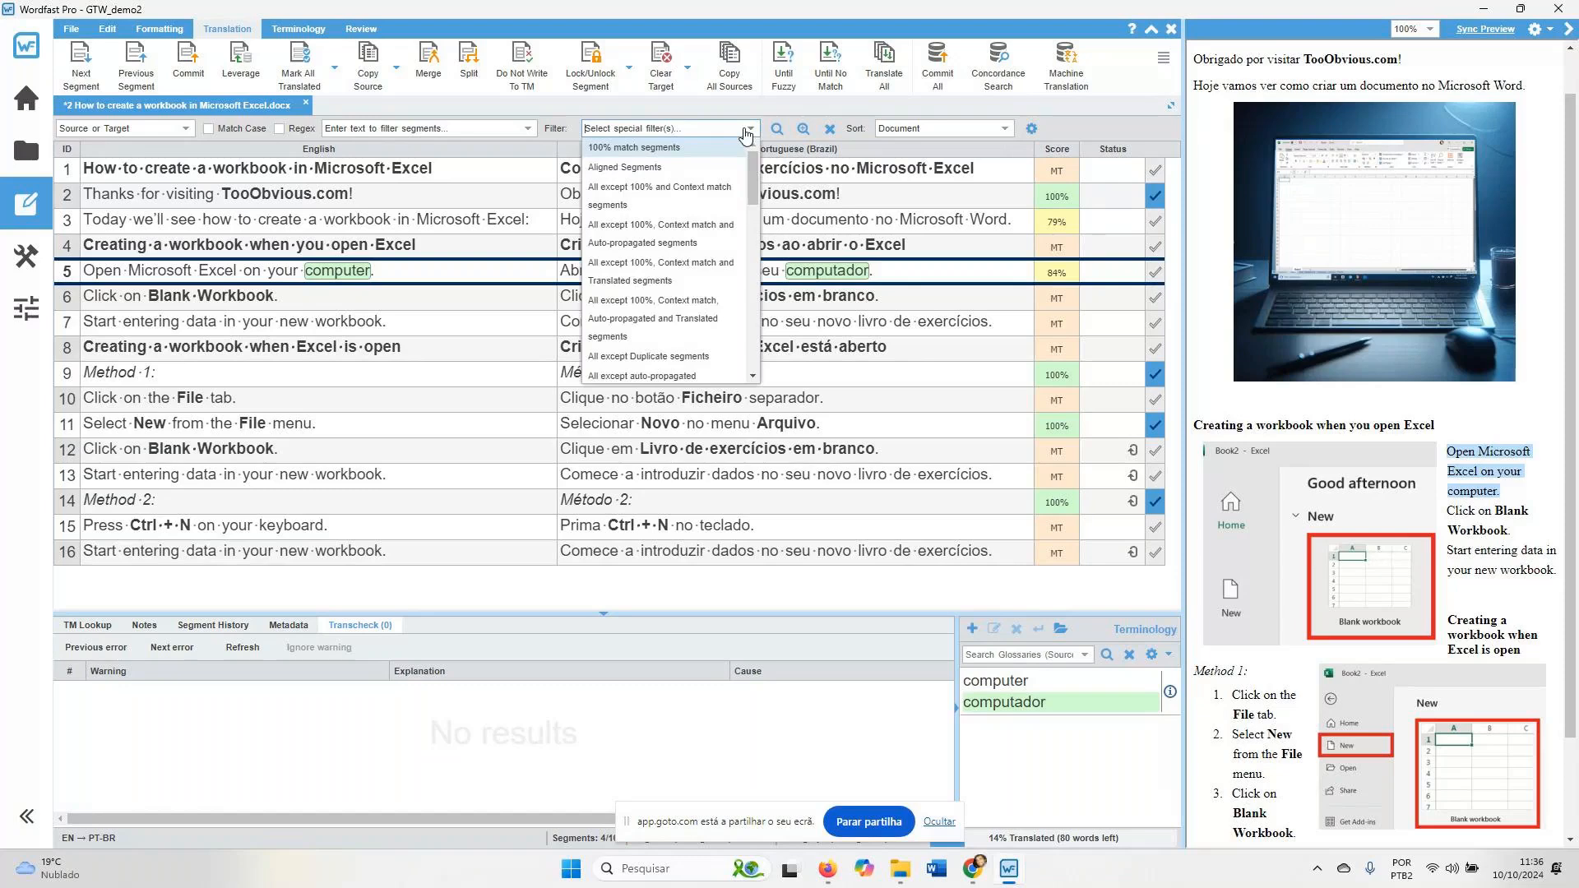
scroll(758, 359, "down", 6)
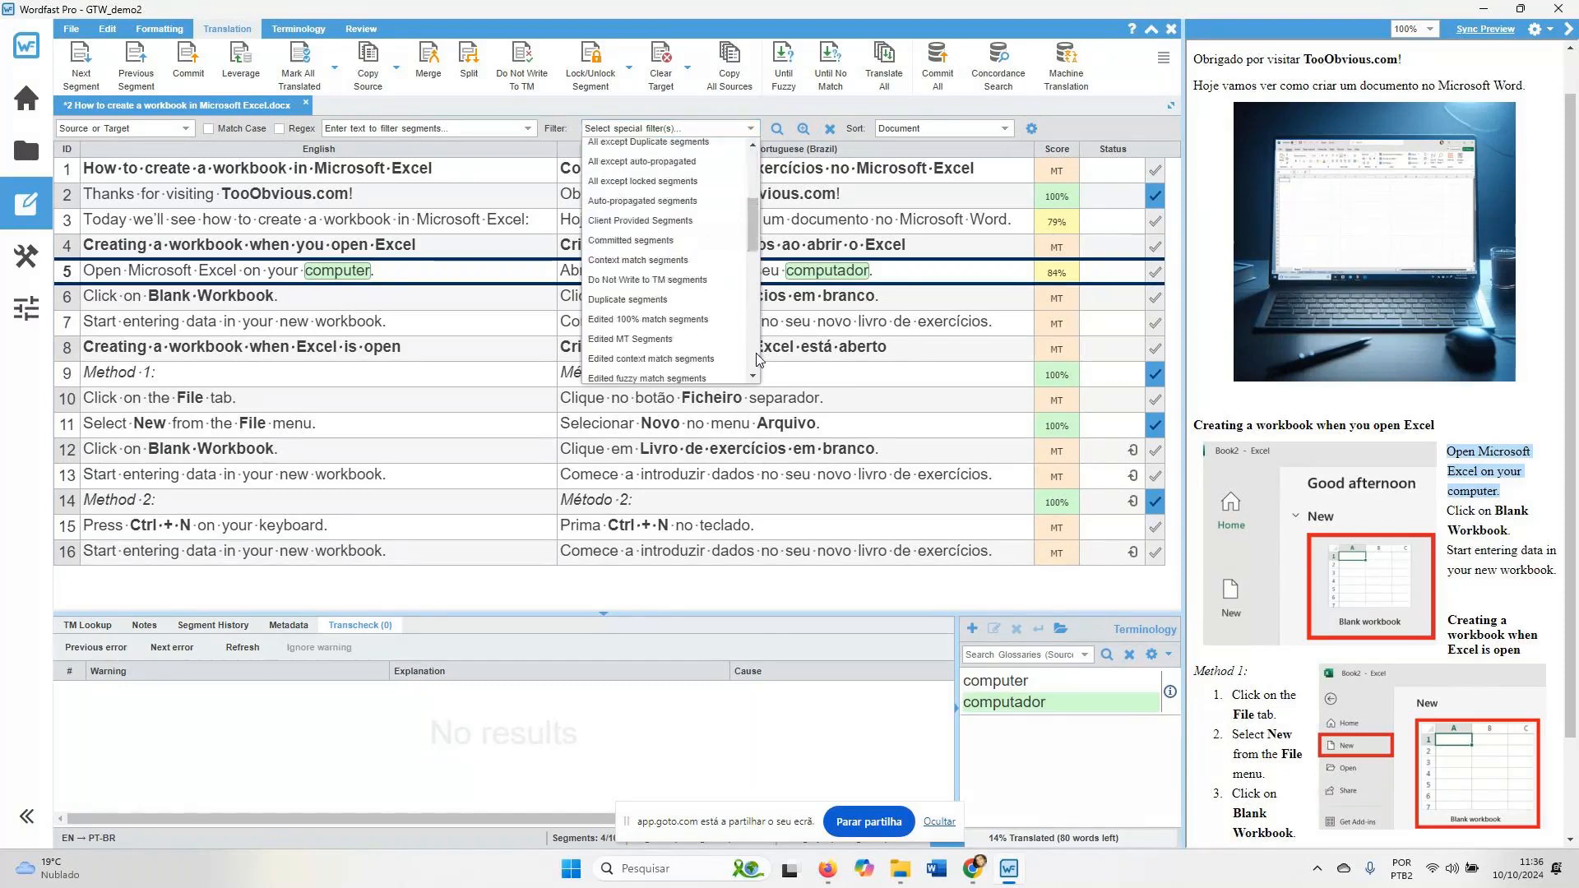
left_click(661, 286)
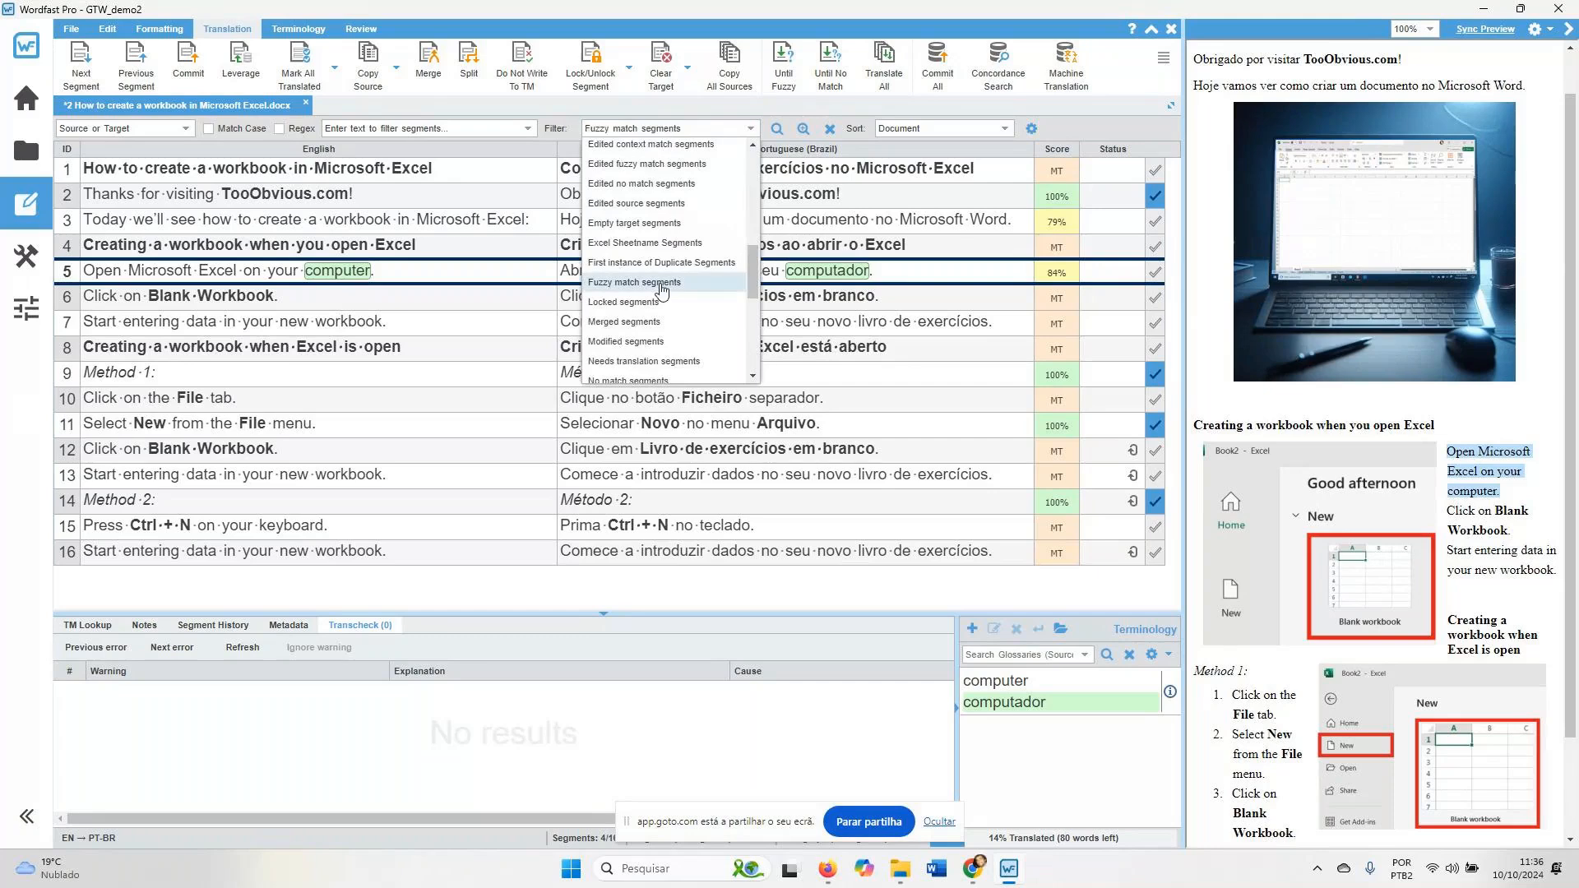
left_click(778, 132)
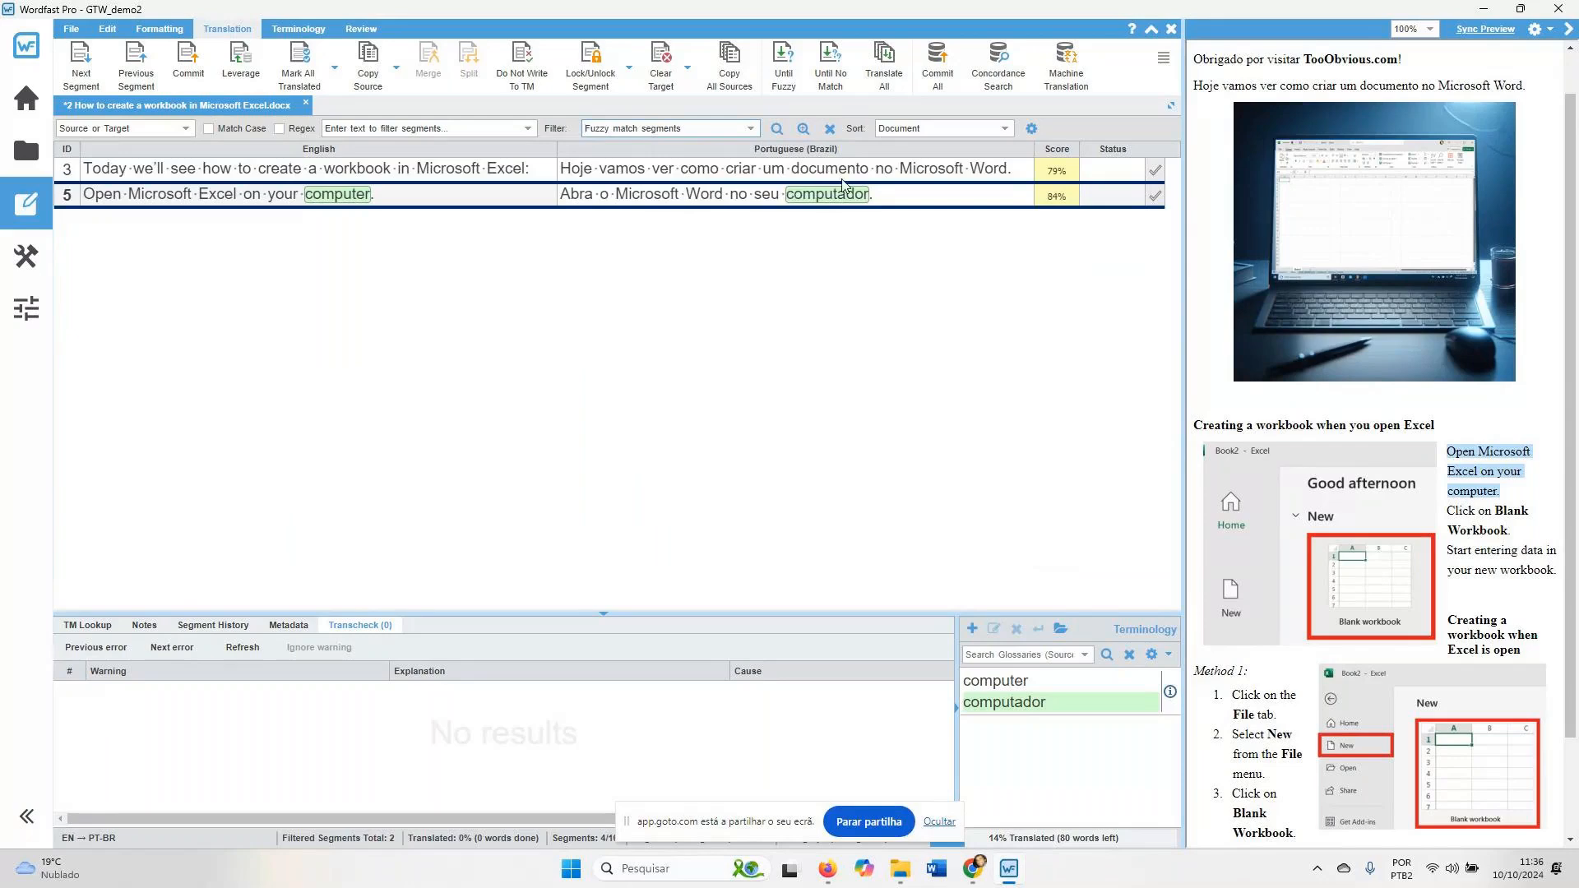
left_click(831, 129)
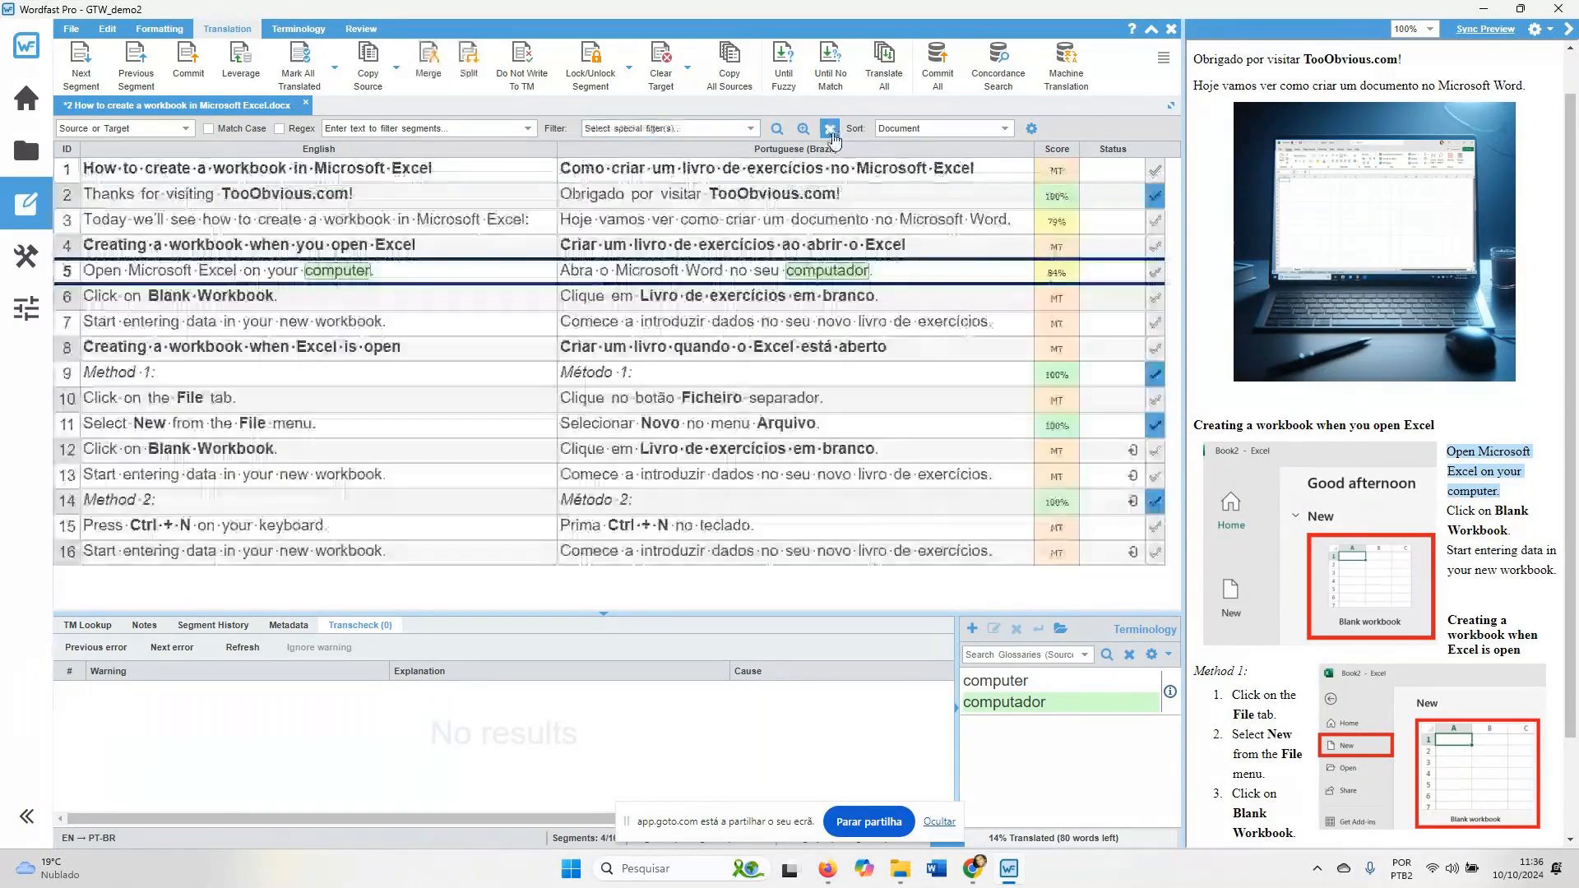
Filter the segments by the text "workbook" in source or target, and clear the filter after reviewing them
left_click(428, 128)
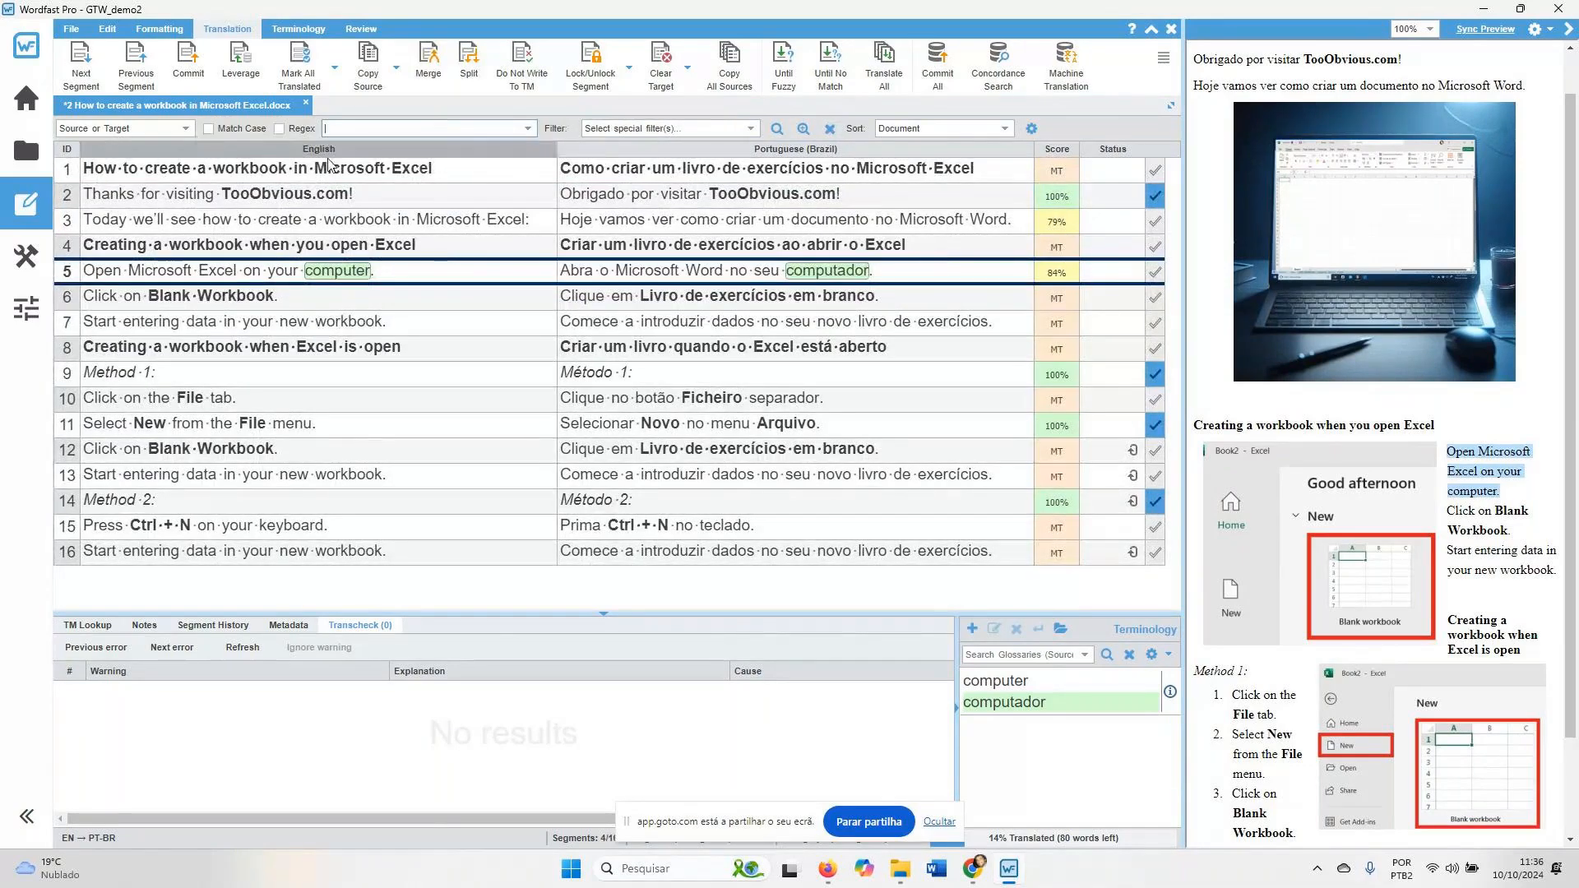
type("work")
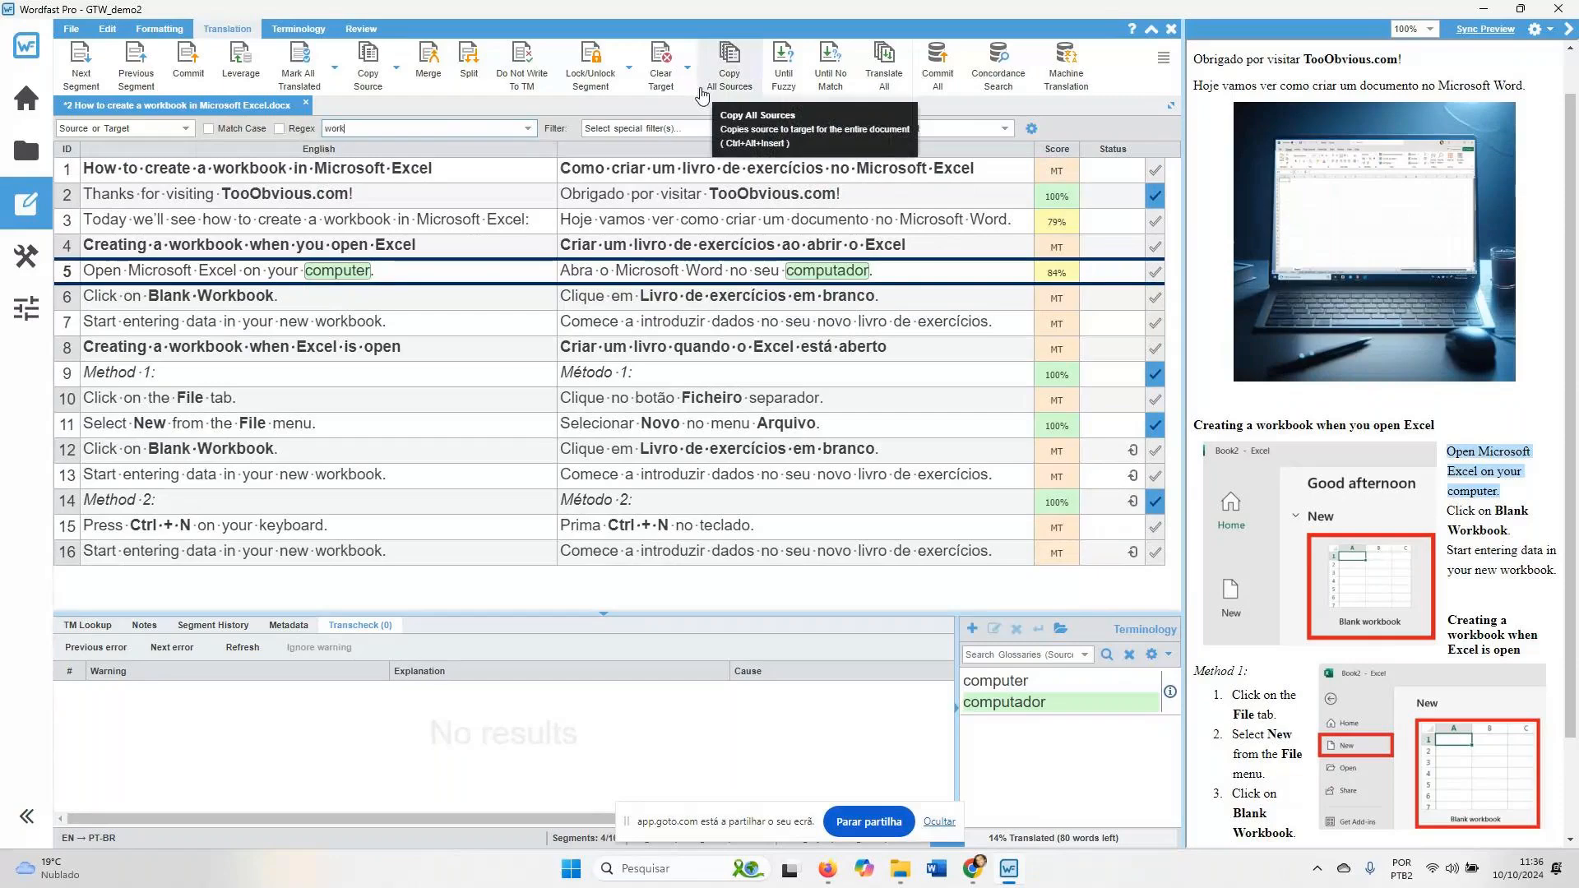
type("book")
key("Return")
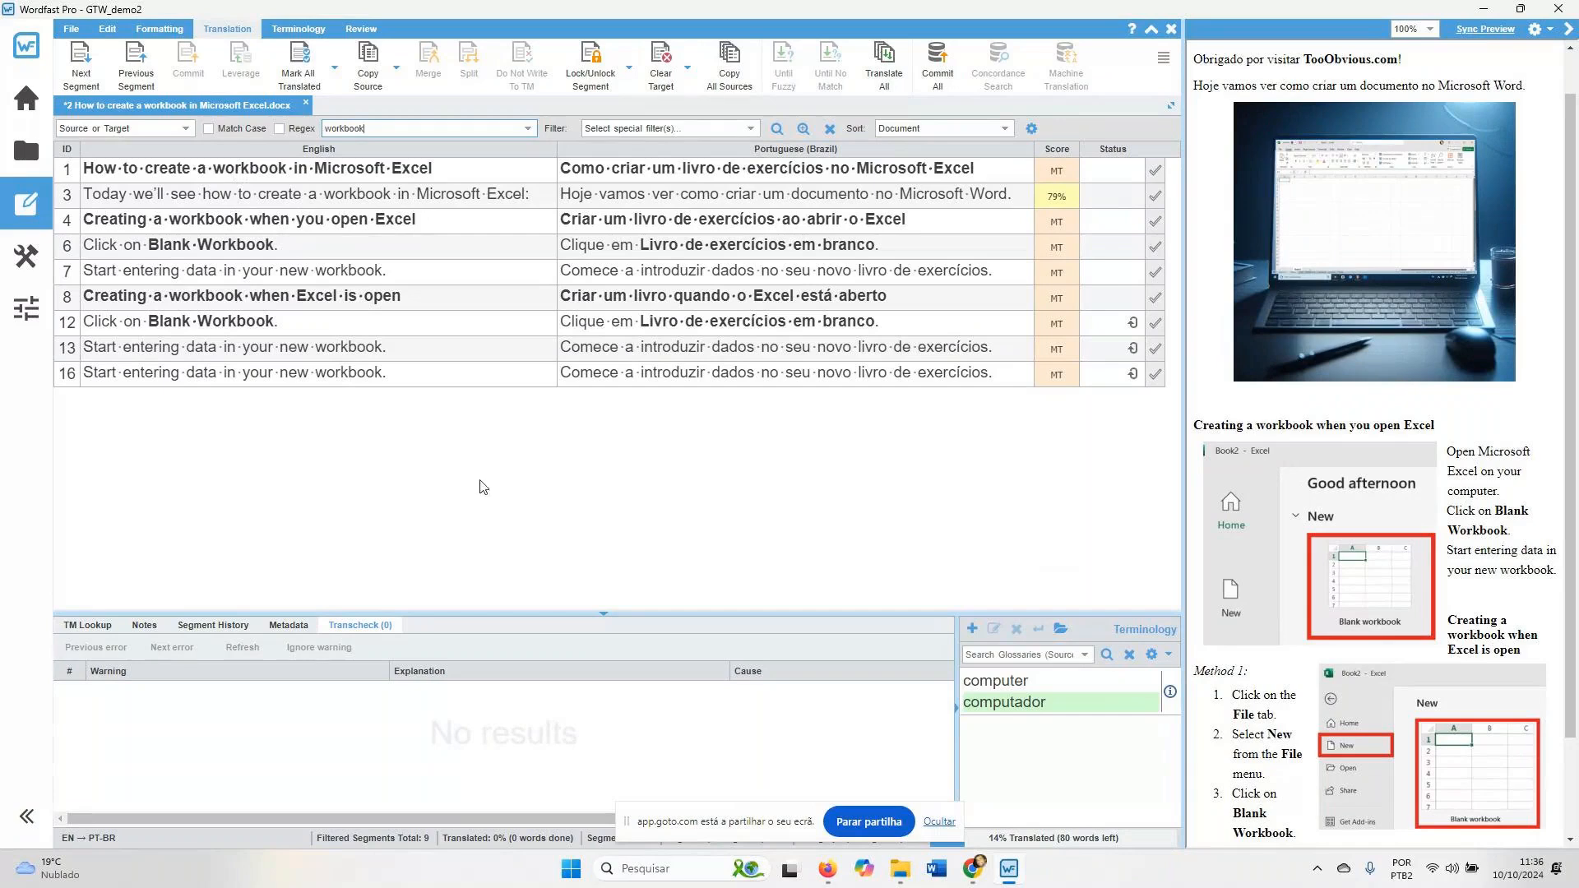
left_click(831, 127)
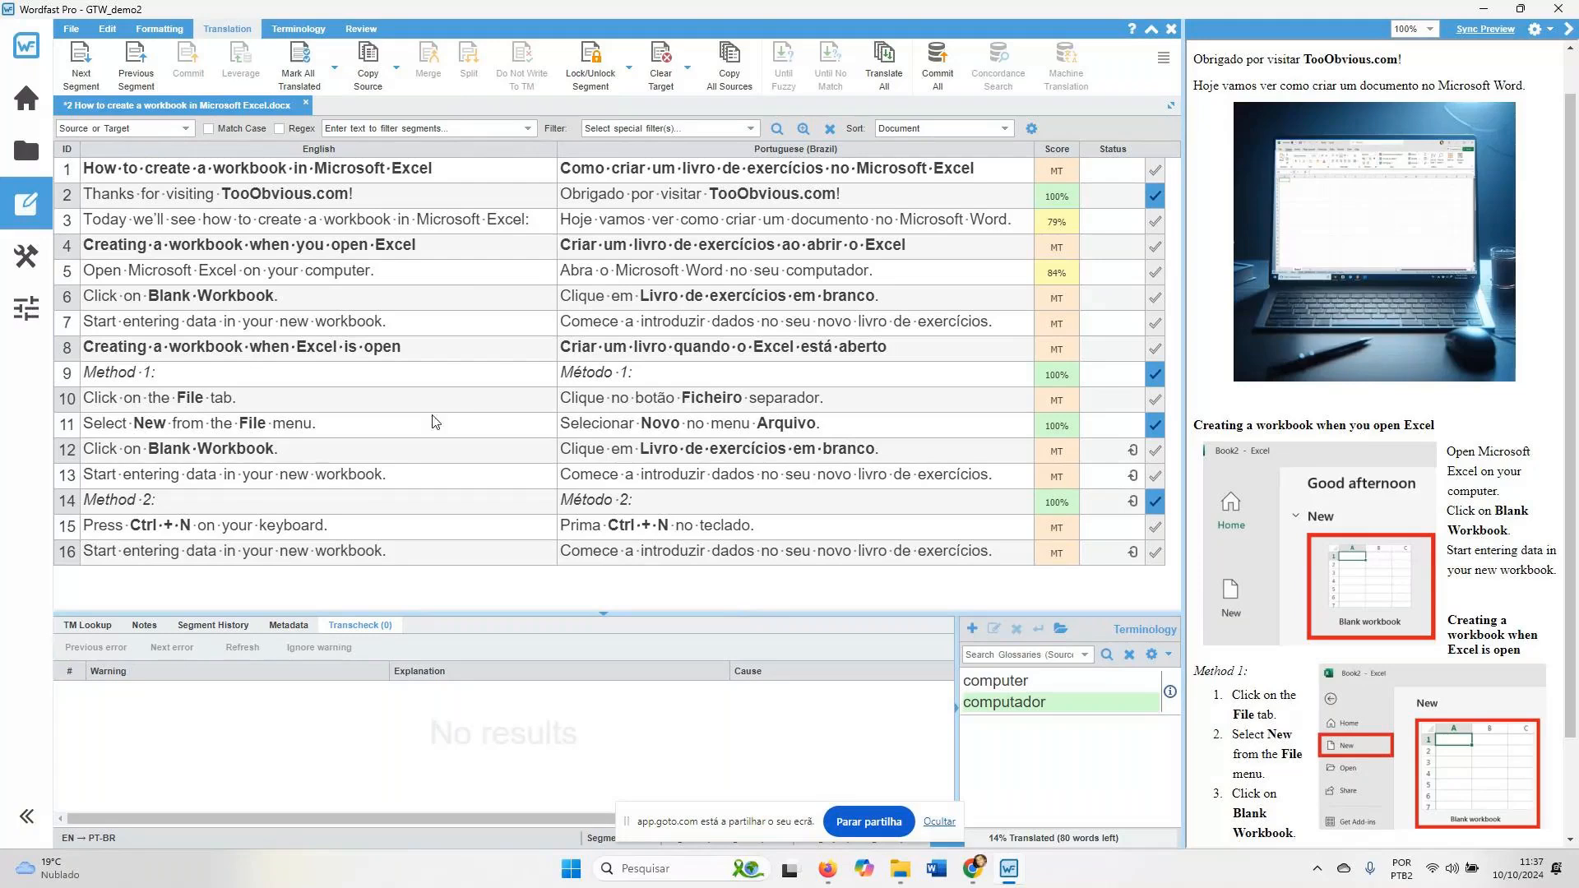
Check the Spellchecker settings in the general preferences and leave them without saving changes
left_click(381, 31)
left_click(41, 309)
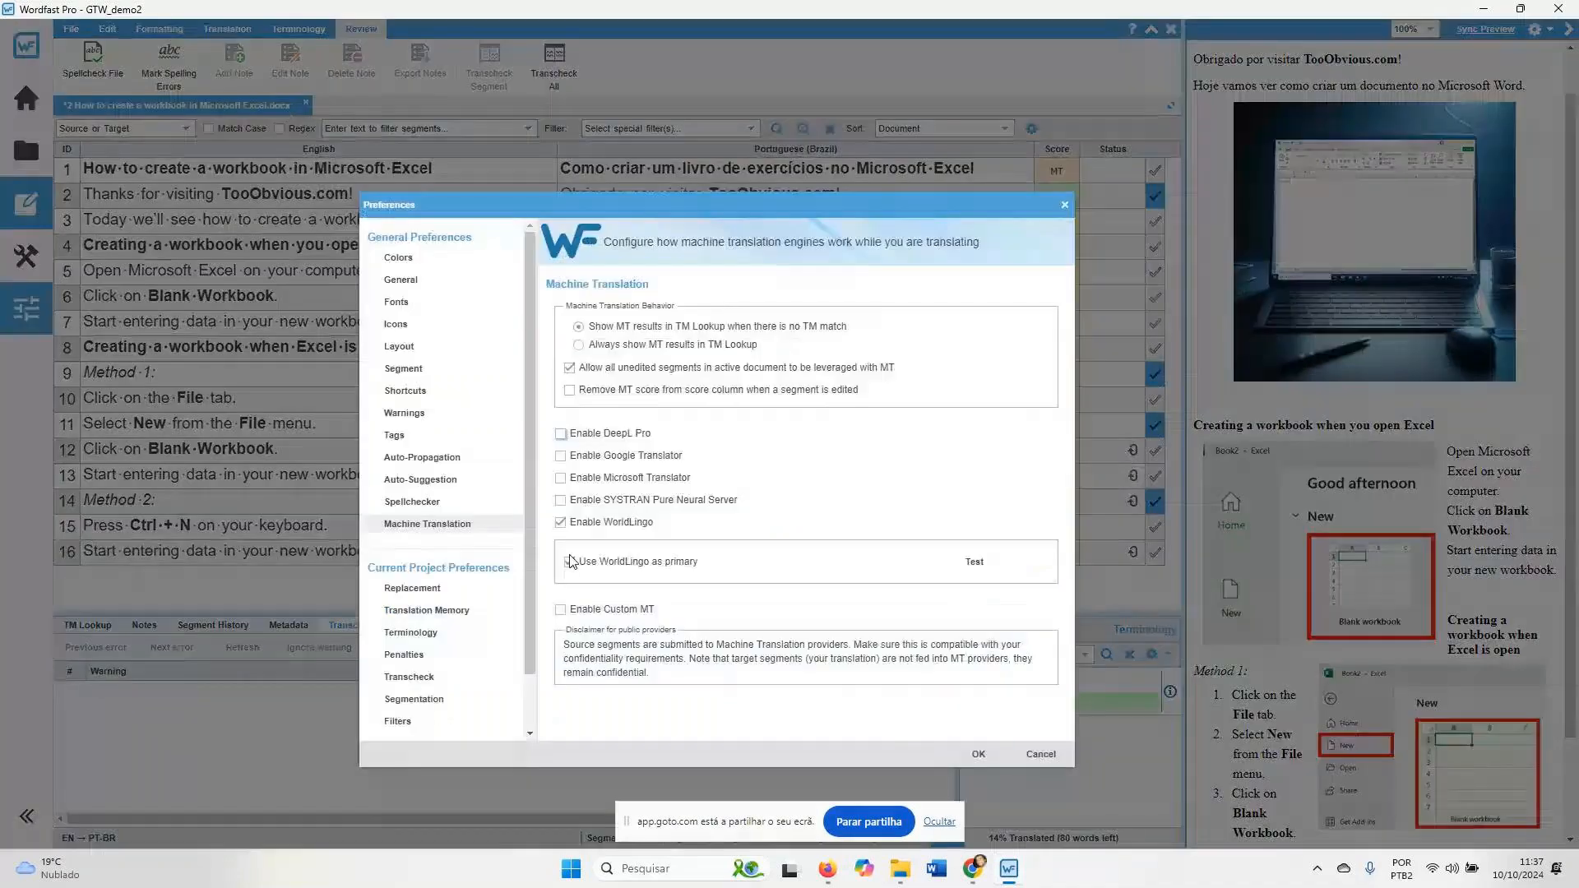
left_click(483, 499)
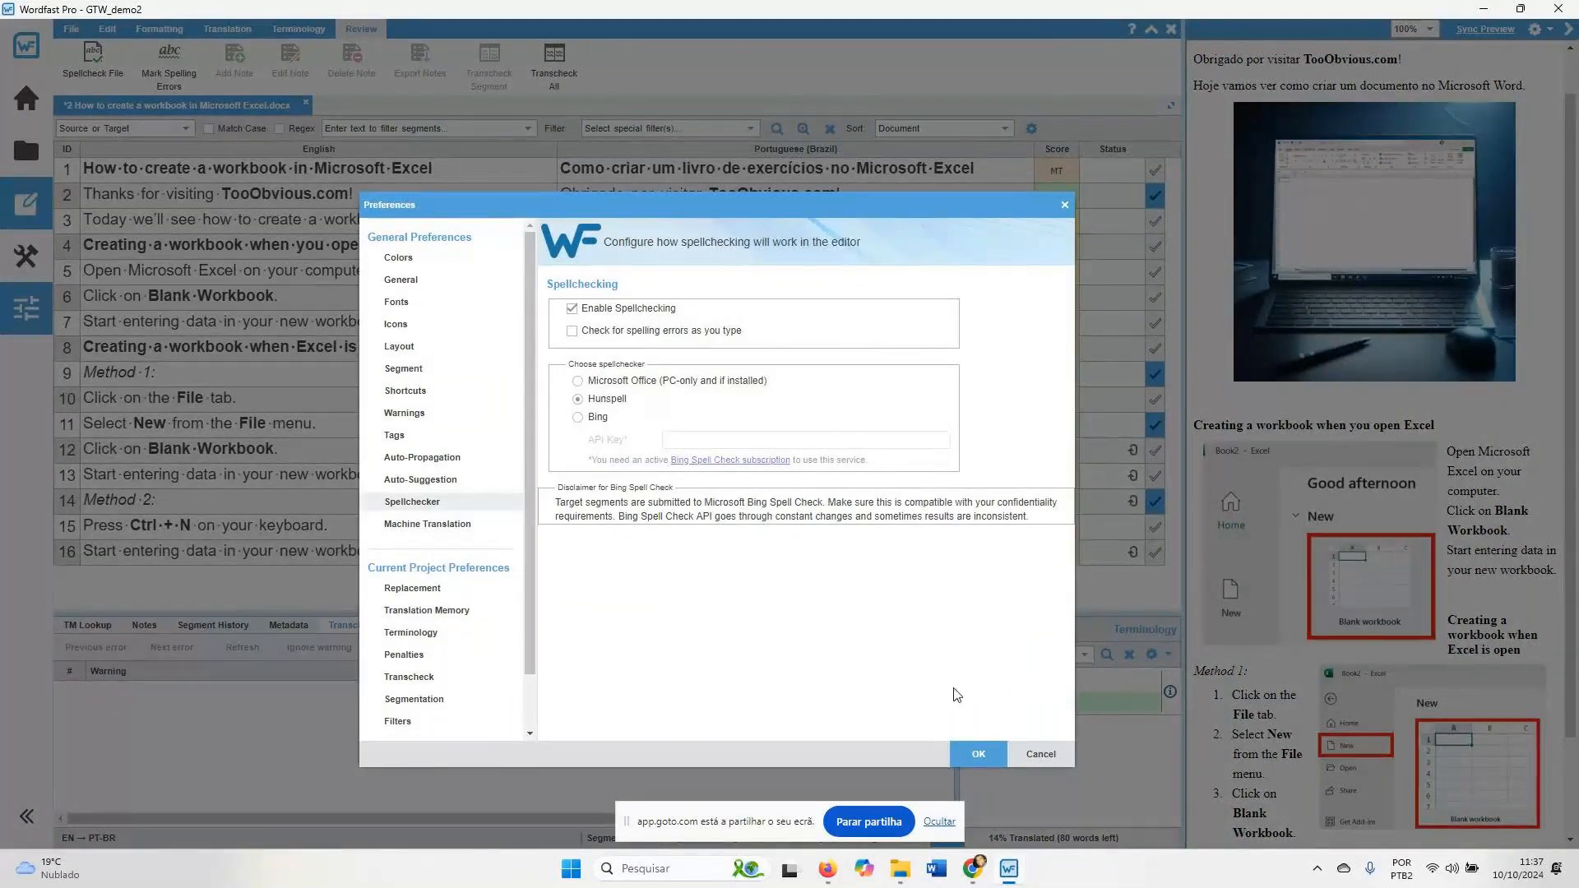
left_click(1035, 752)
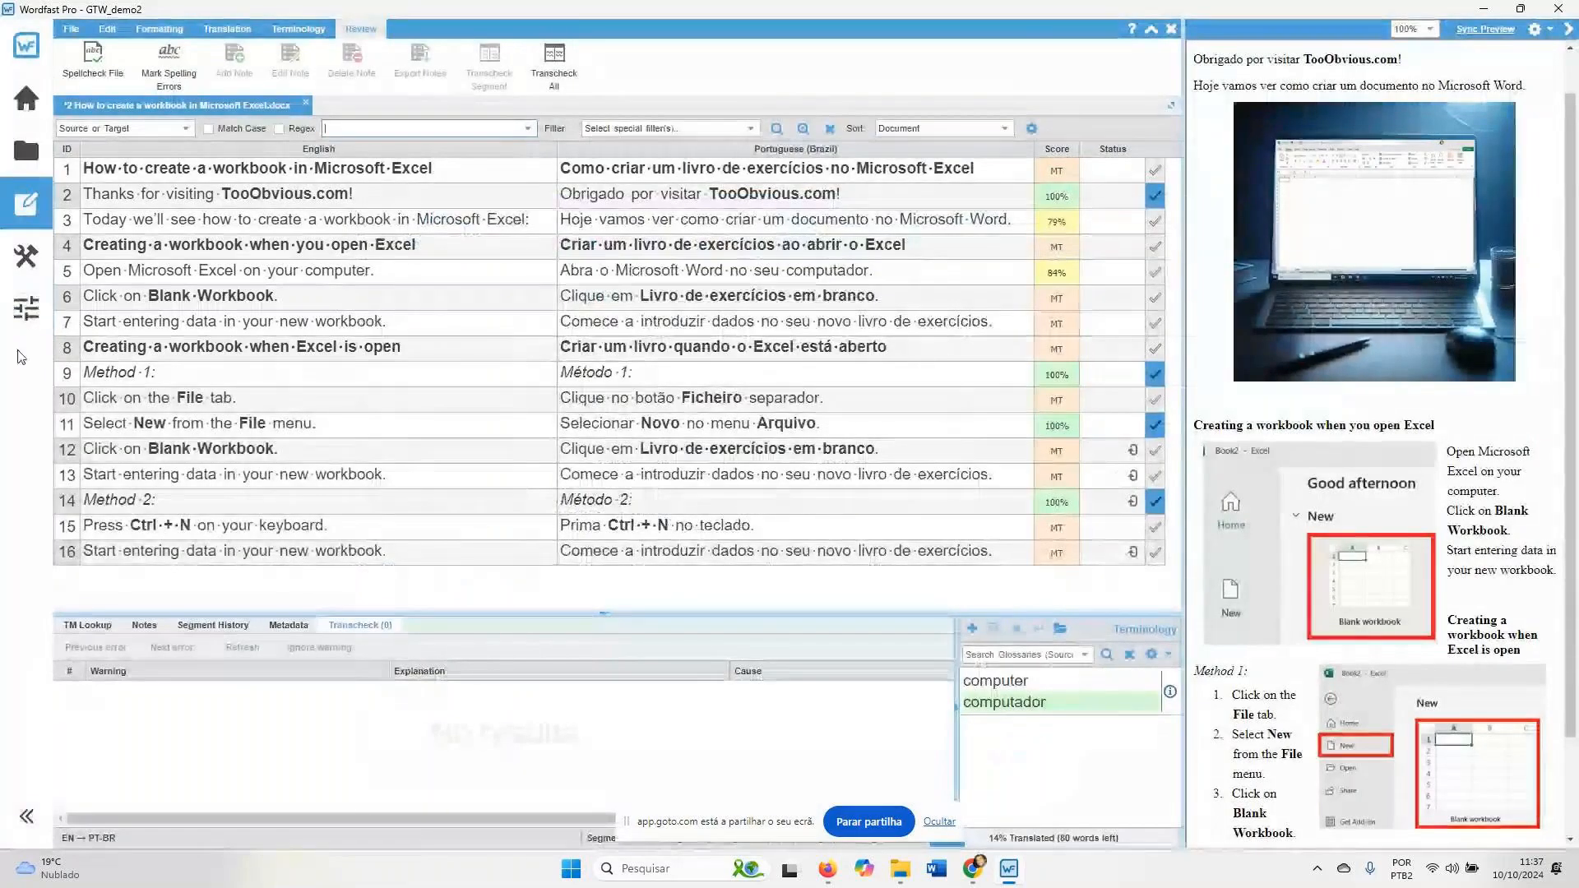
Enable the Number Difference, Punctuation, Copied Source and Unedited MT checks in the project's Transcheck preferences
left_click(19, 321)
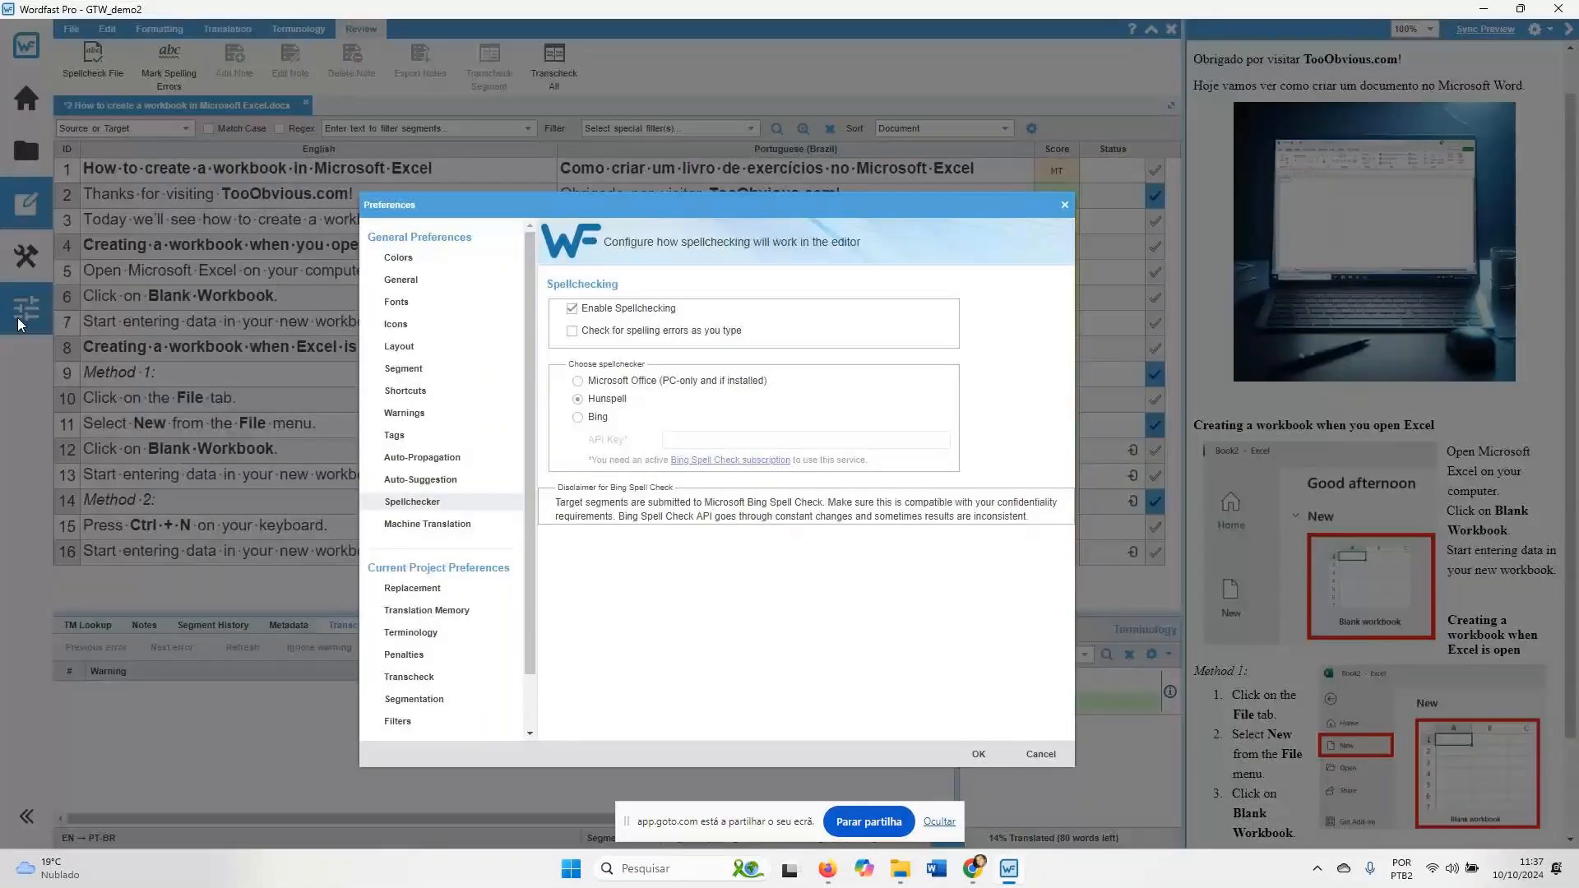
left_click(435, 680)
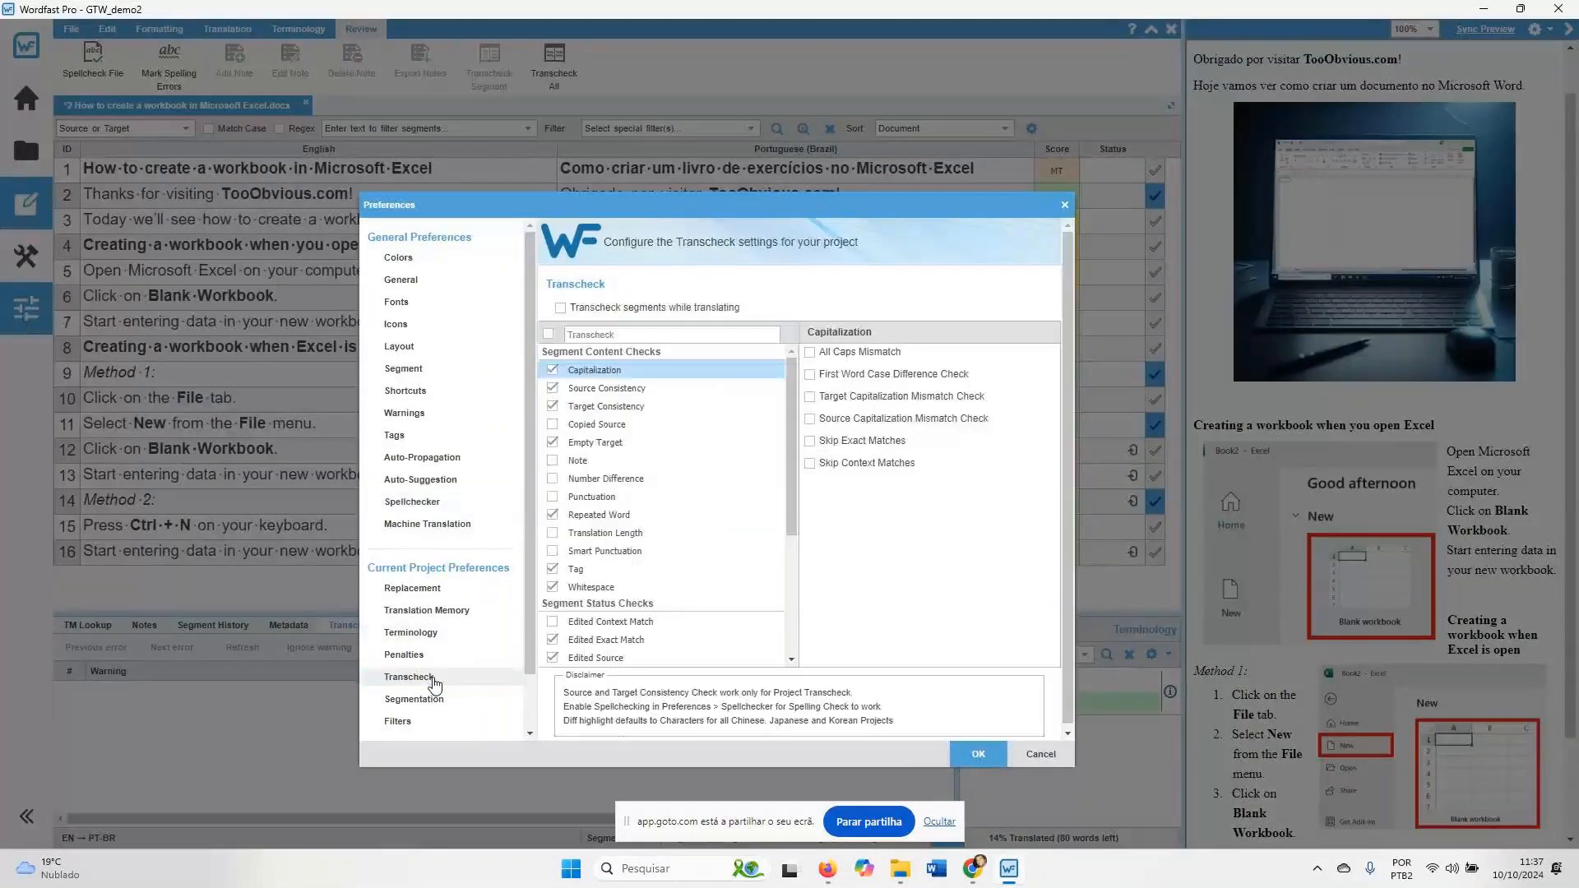
scroll(709, 513, "down", 5)
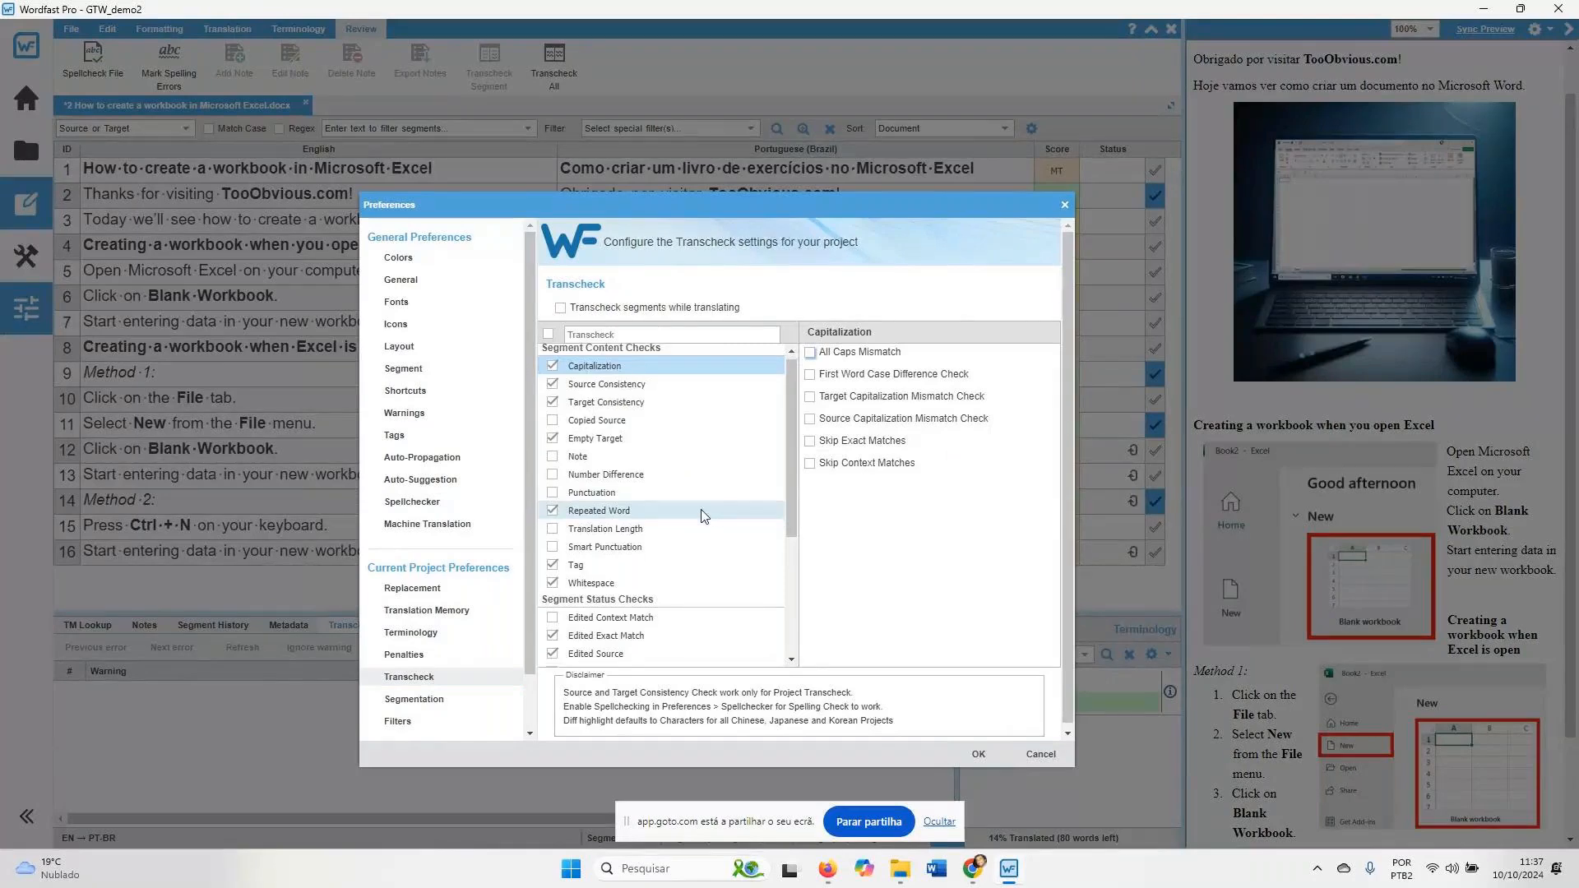
scroll(705, 516, "up", 5)
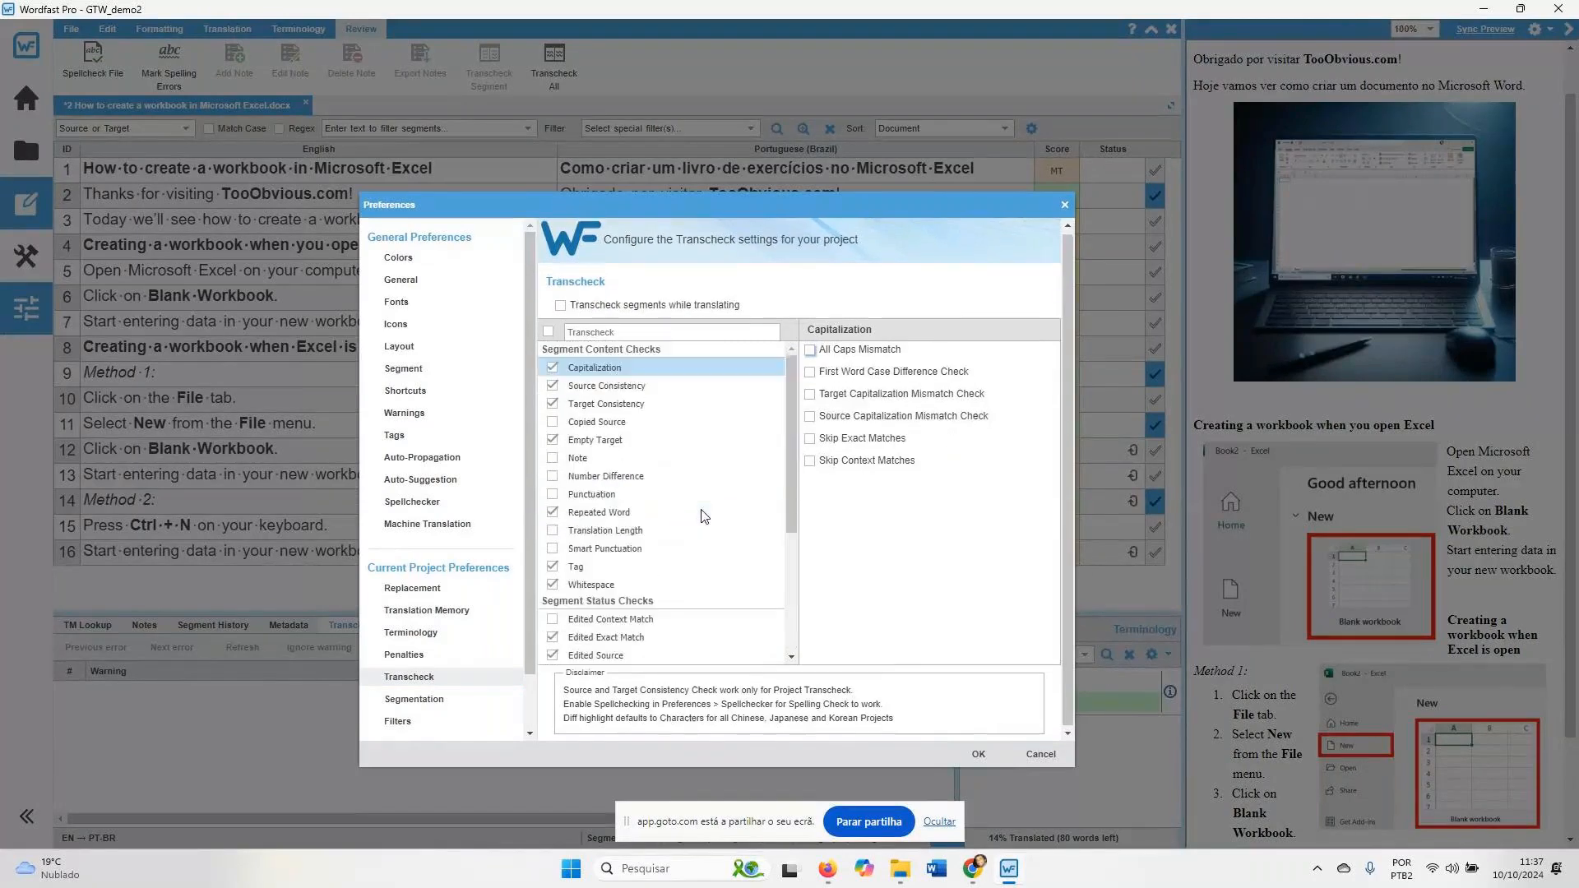
left_click(552, 479)
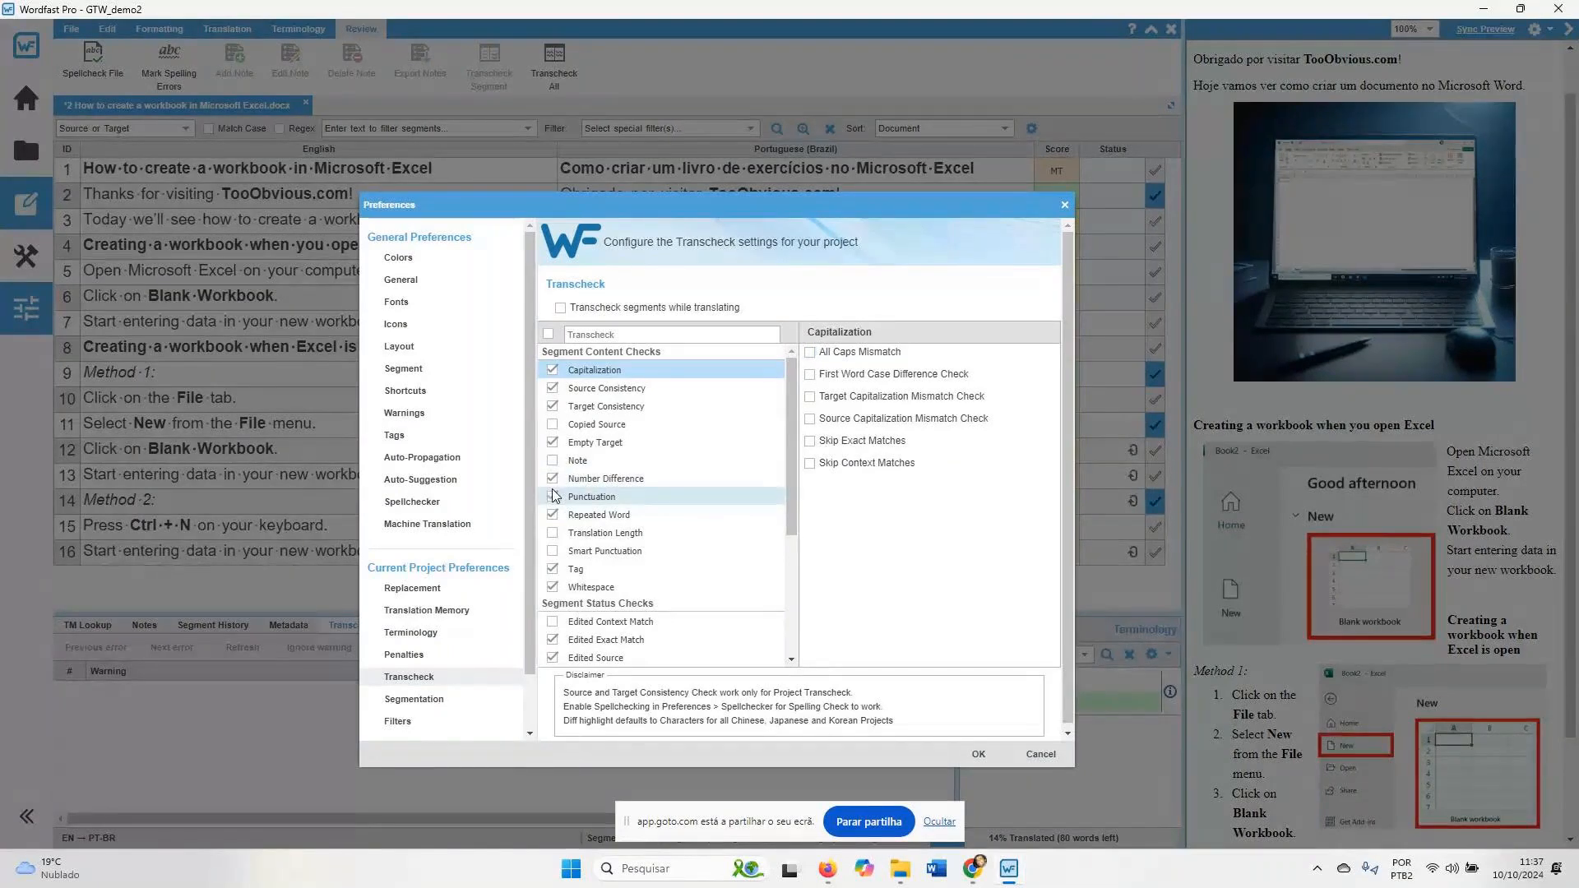
left_click(553, 493)
left_click(552, 424)
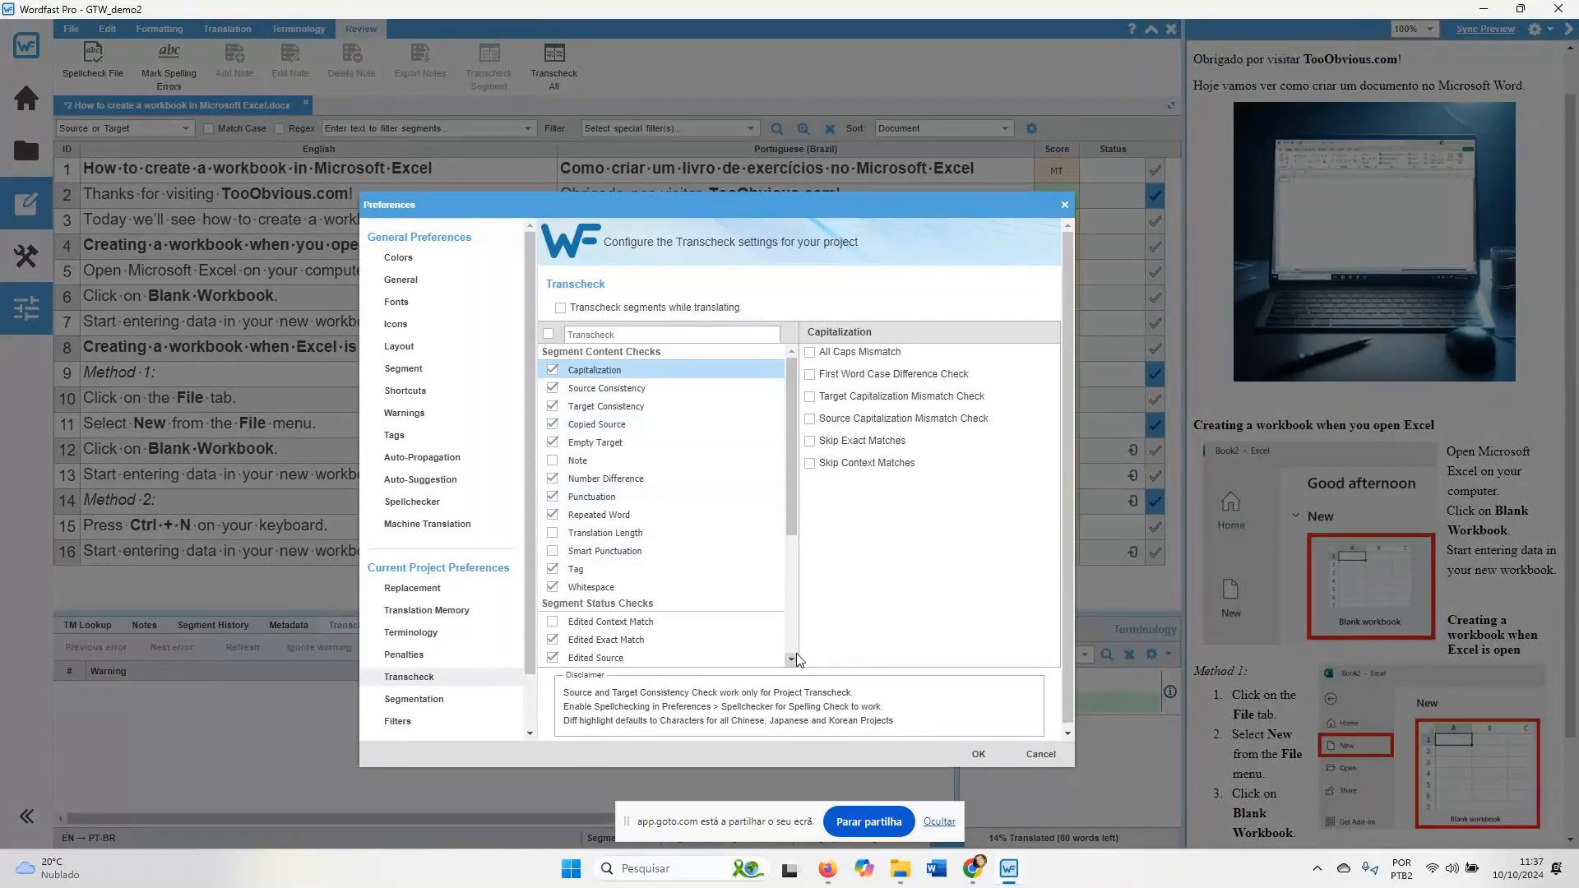
scroll(796, 656, "down", 4)
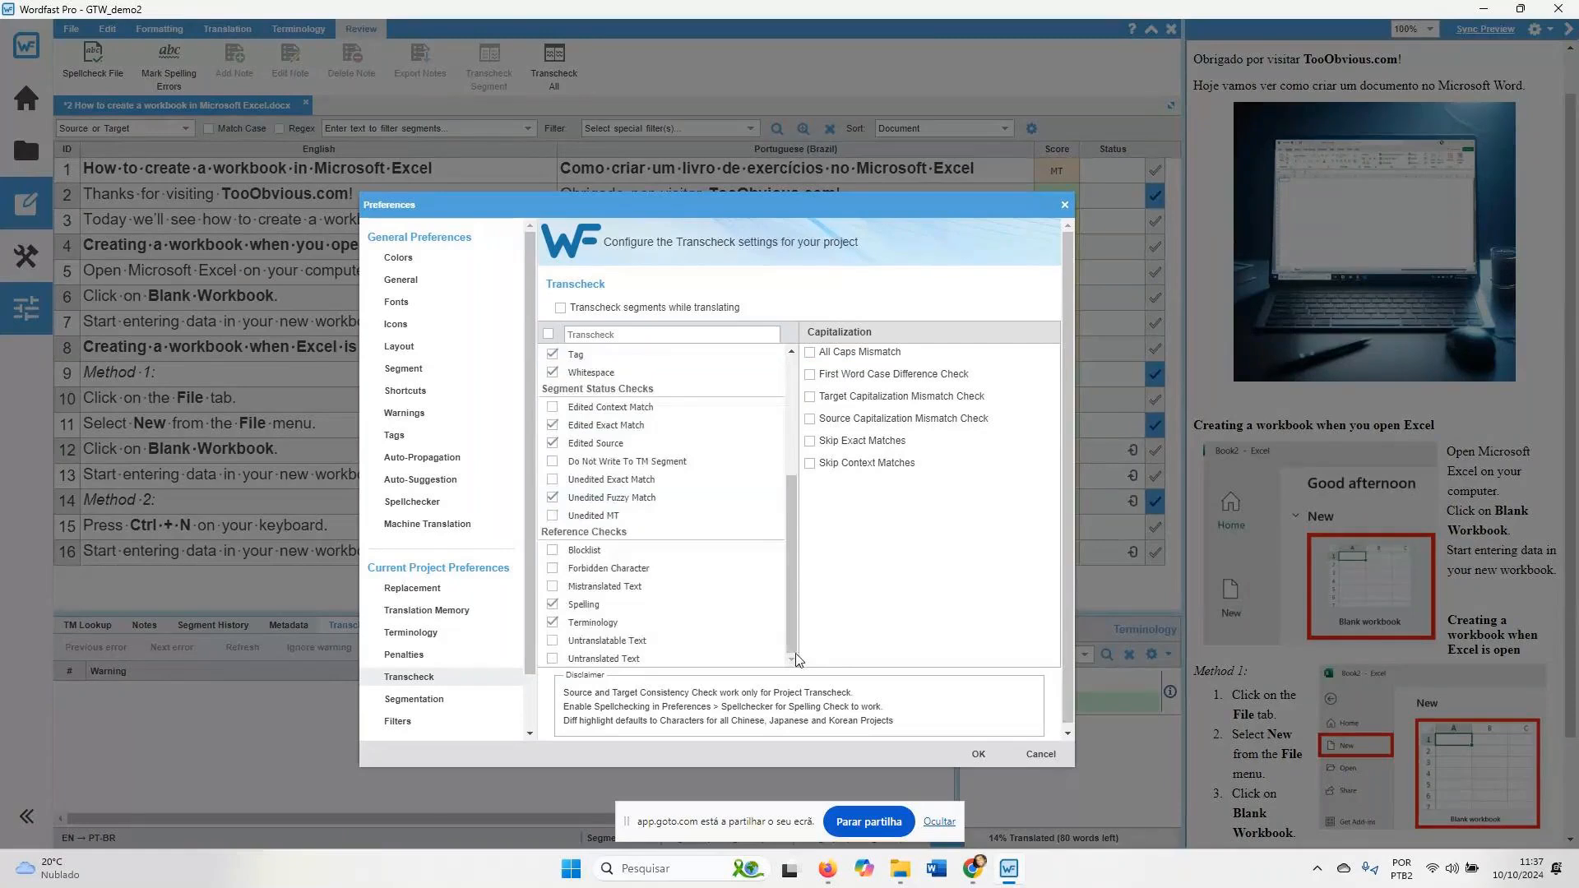
left_click(553, 517)
left_click(979, 752)
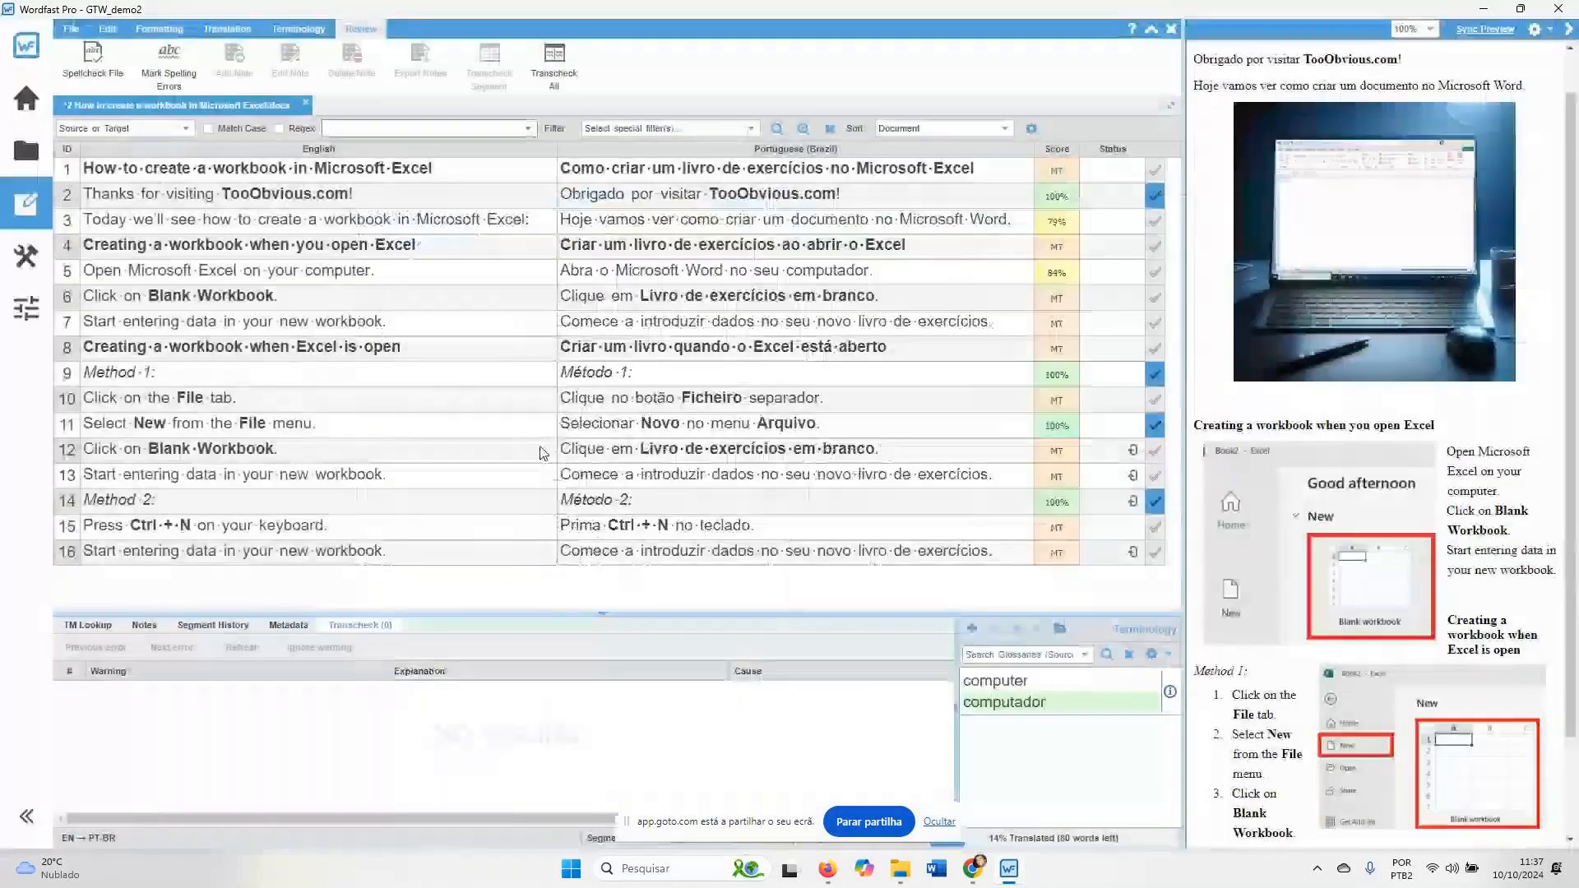
Run Transcheck on the whole document, review the errors by check type in the report, and dismiss the summary
left_click(562, 61)
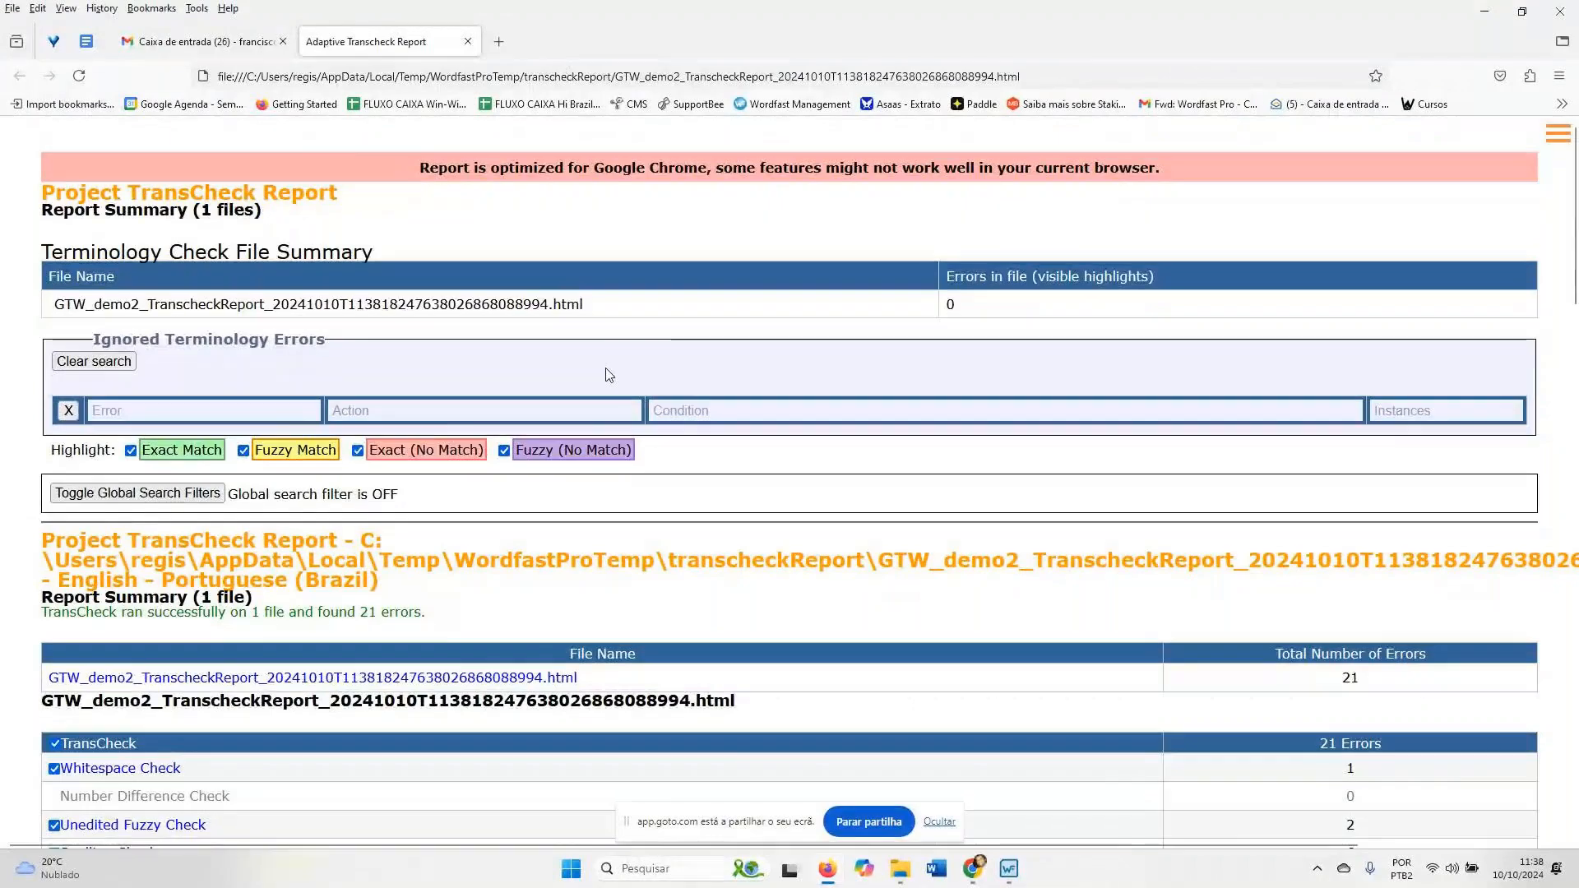
scroll(608, 372, "down", 6)
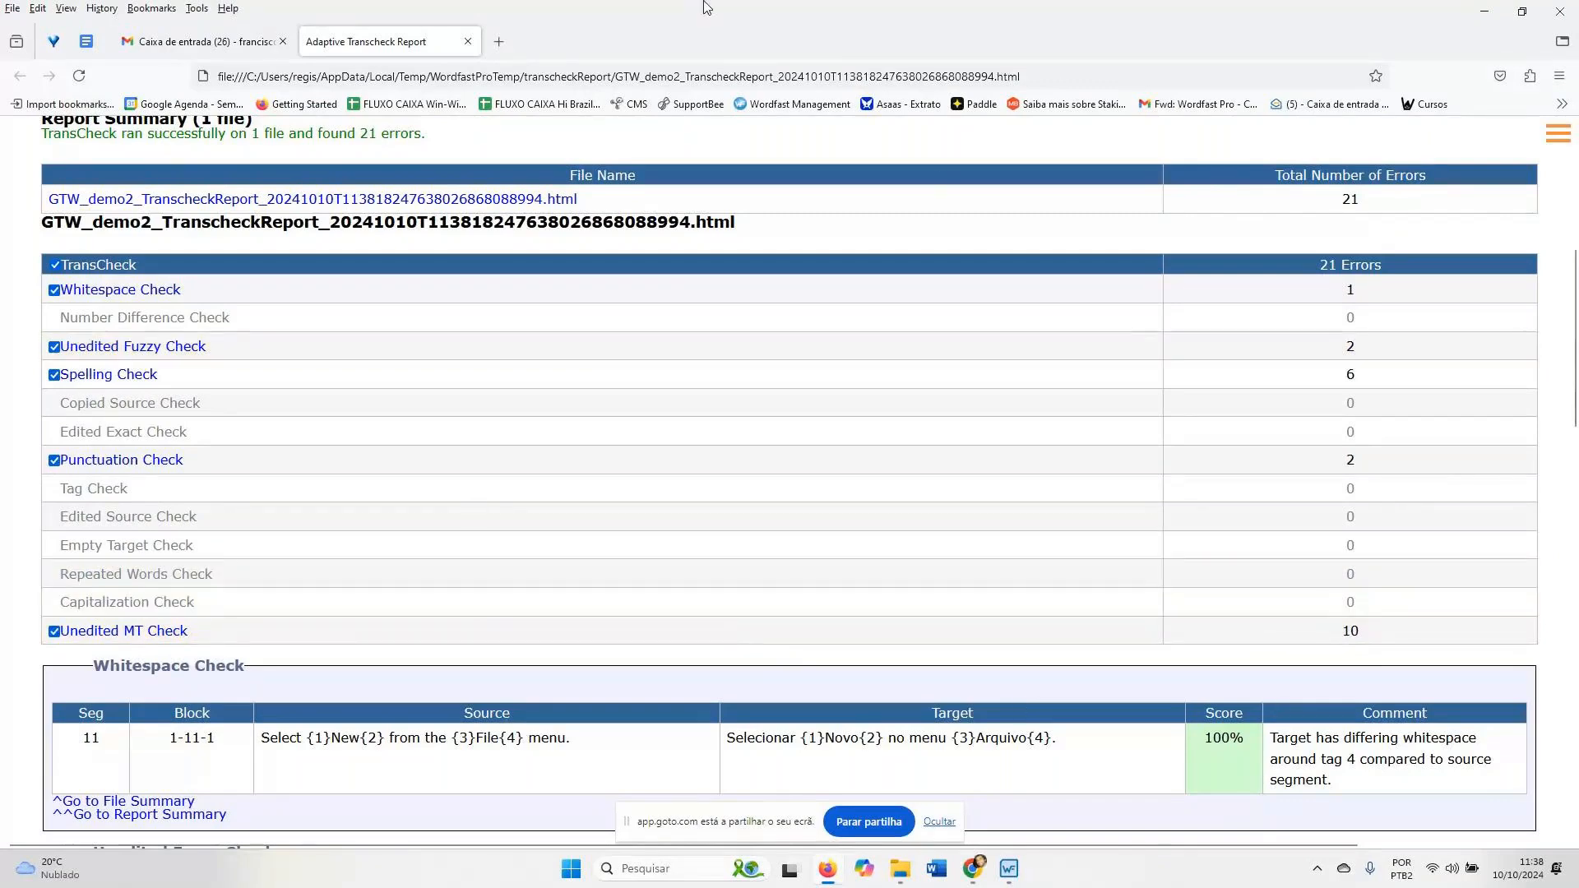
left_click(1491, 9)
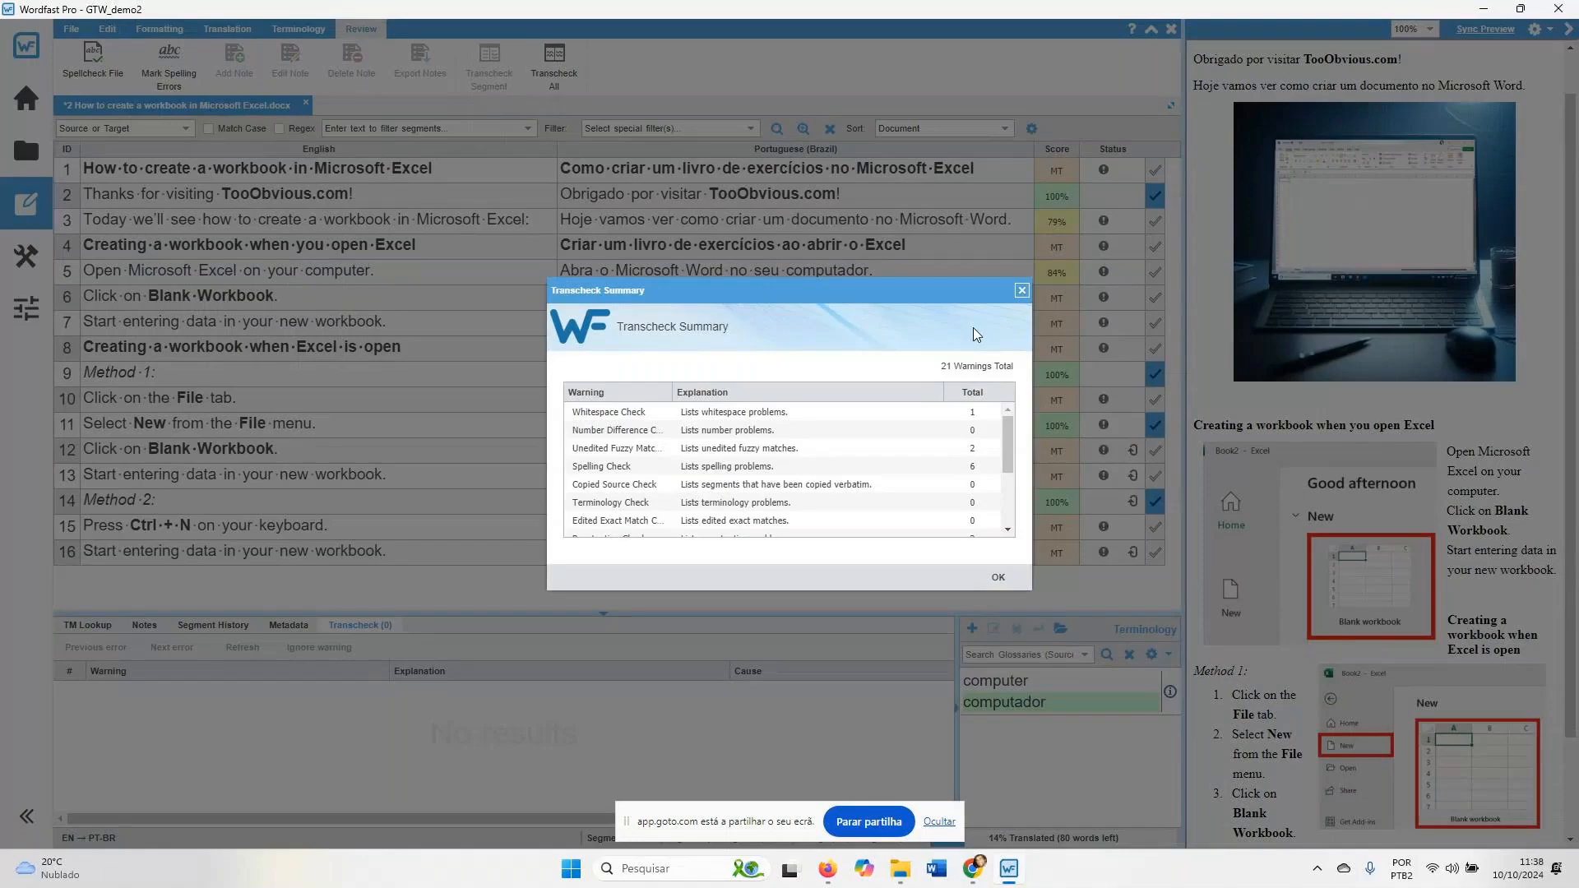
left_click(994, 579)
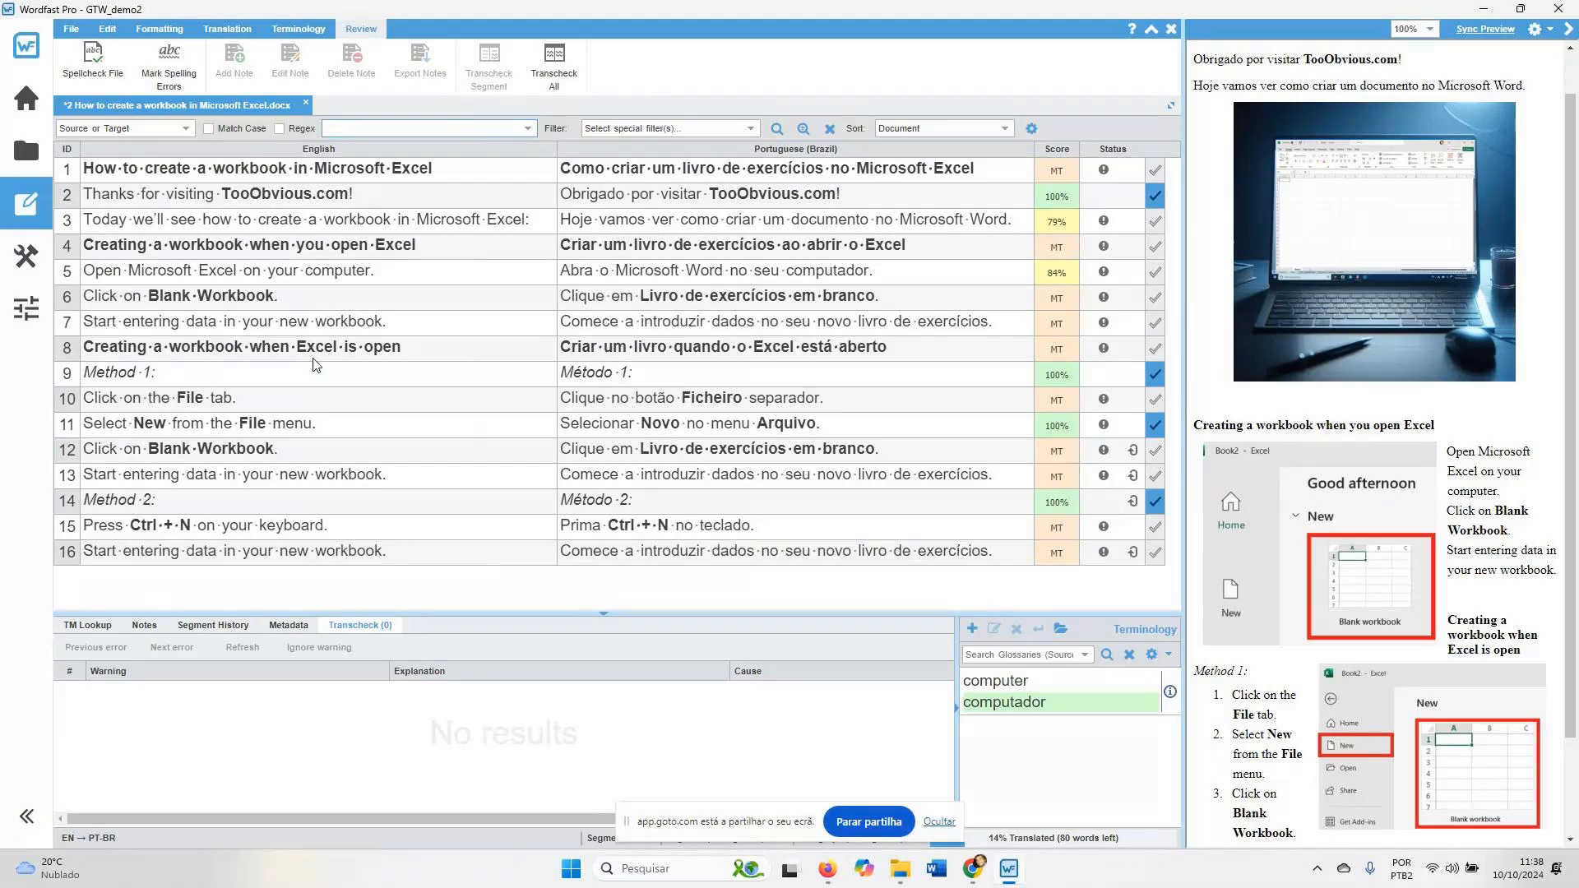
Look over the Analysis and TM Update options in Quick Tools and the project's file list, and return to the document
left_click(37, 260)
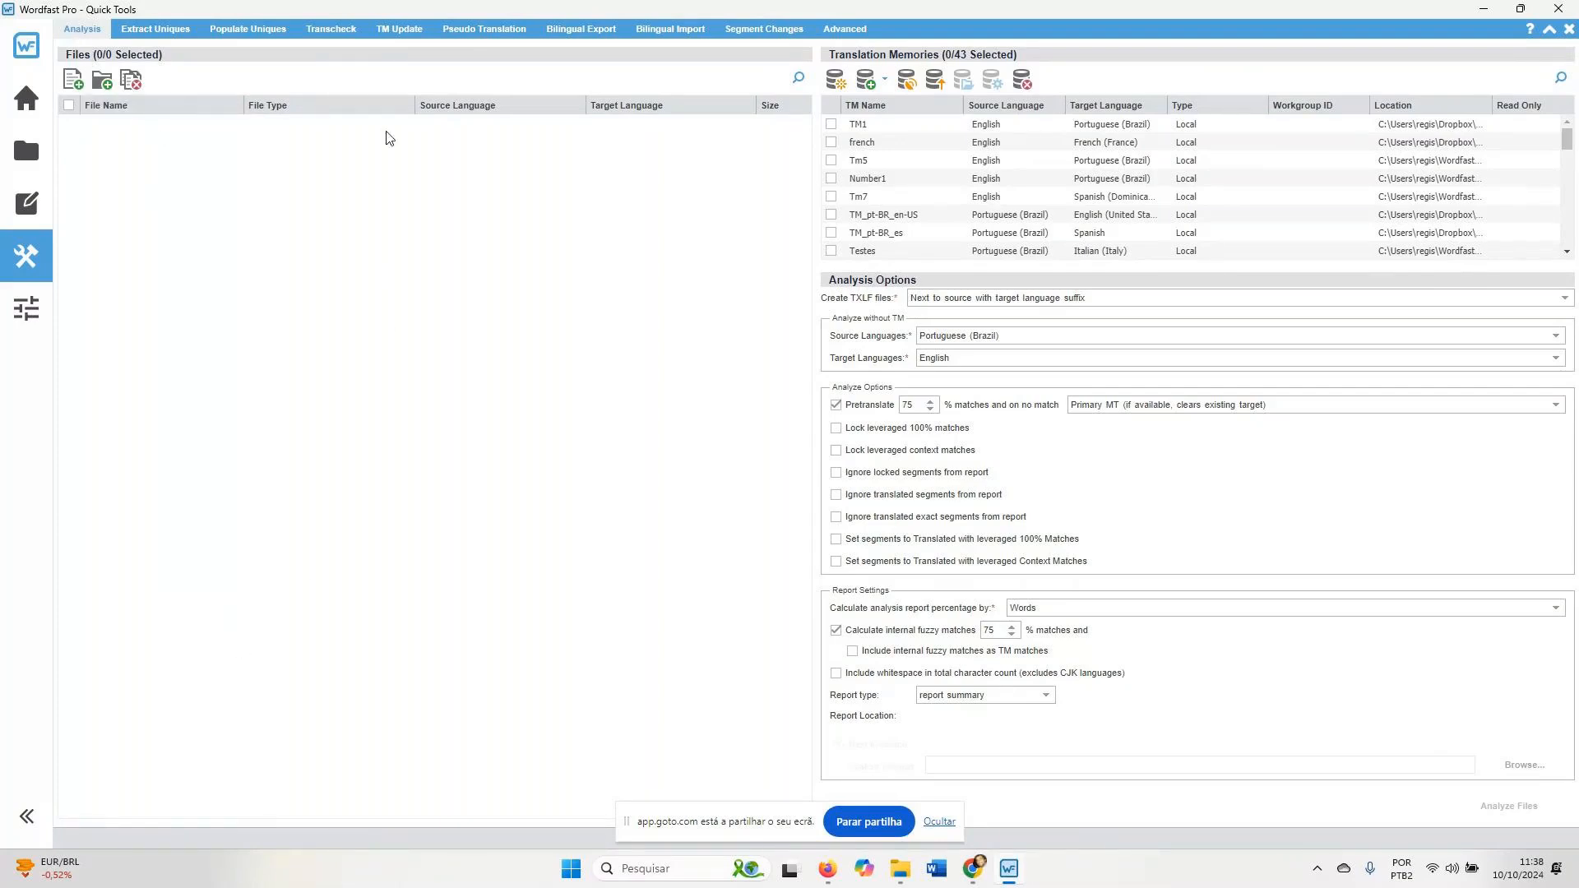
left_click(402, 30)
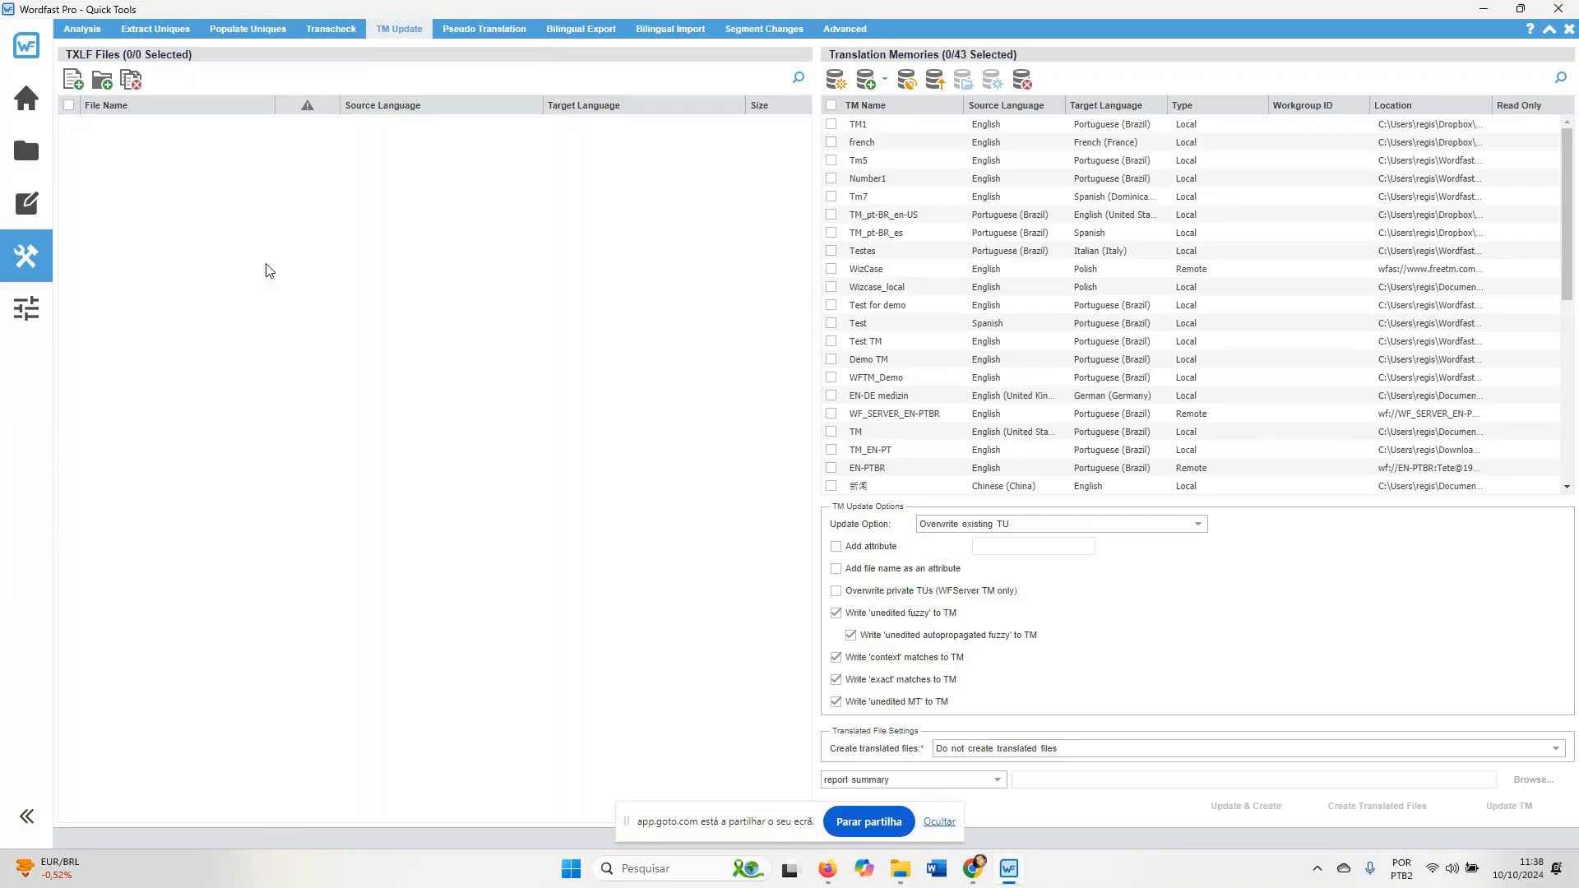
left_click(36, 164)
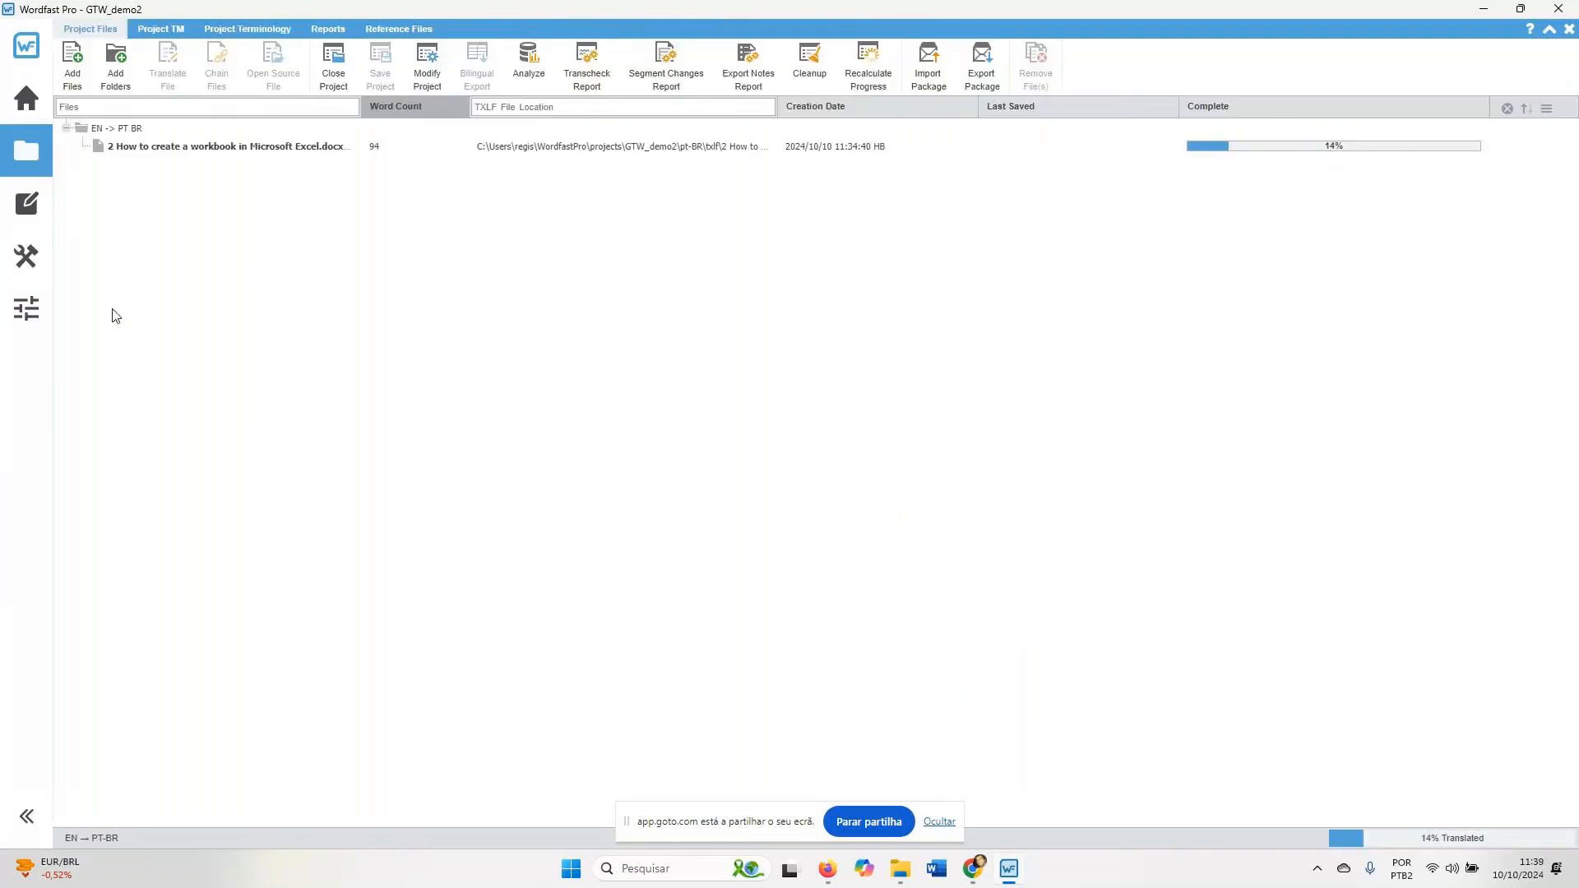
left_click(34, 211)
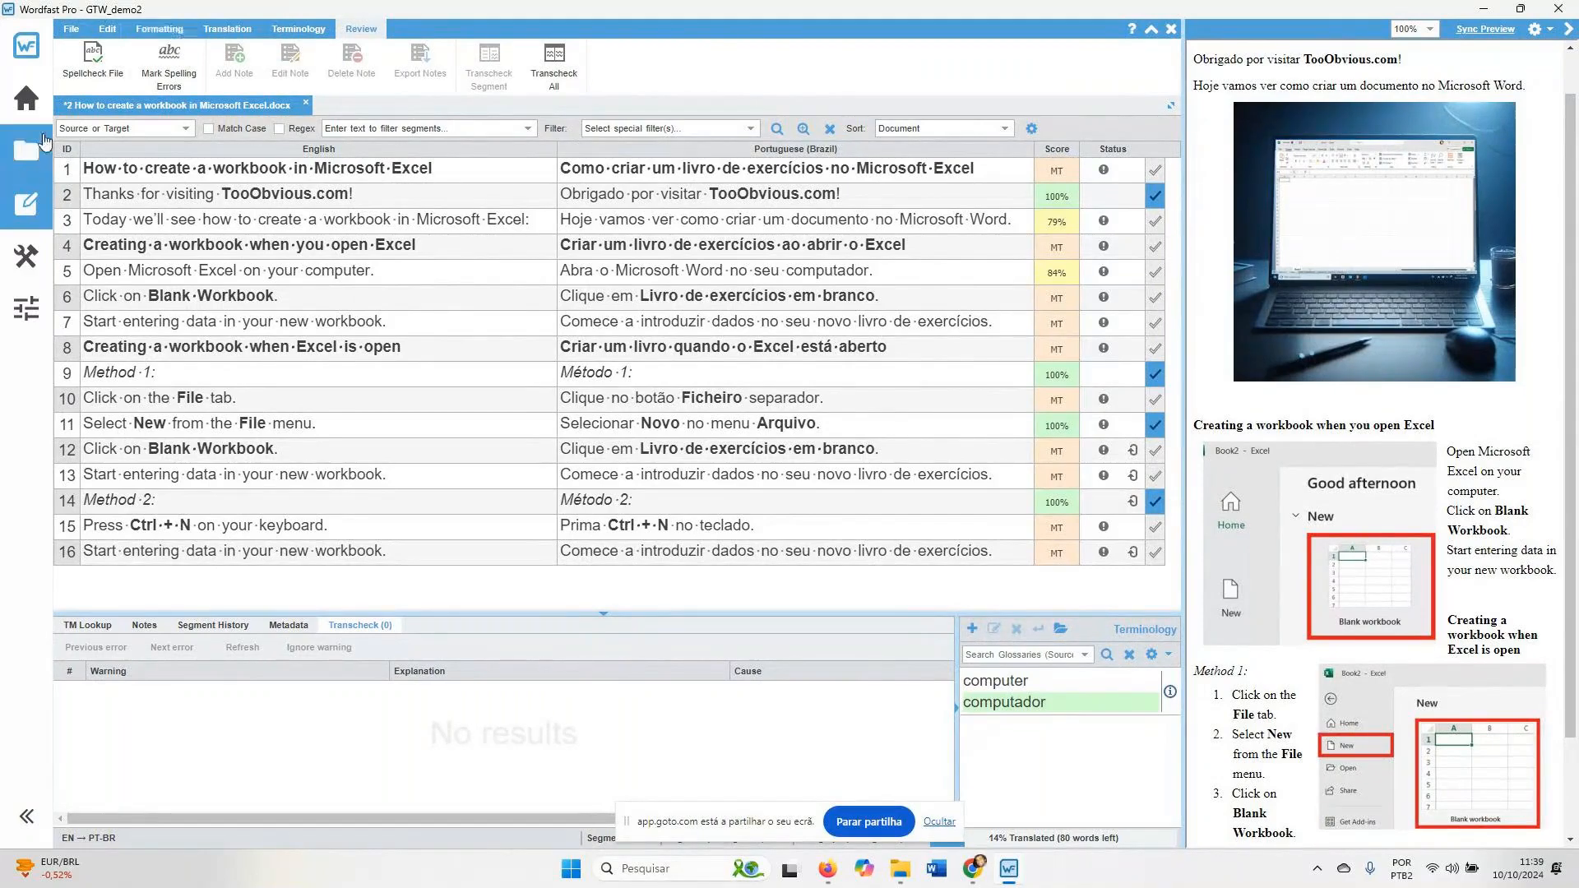
View the project list and check which translation memory and glossary are assigned to GTW_demo2
left_click(27, 97)
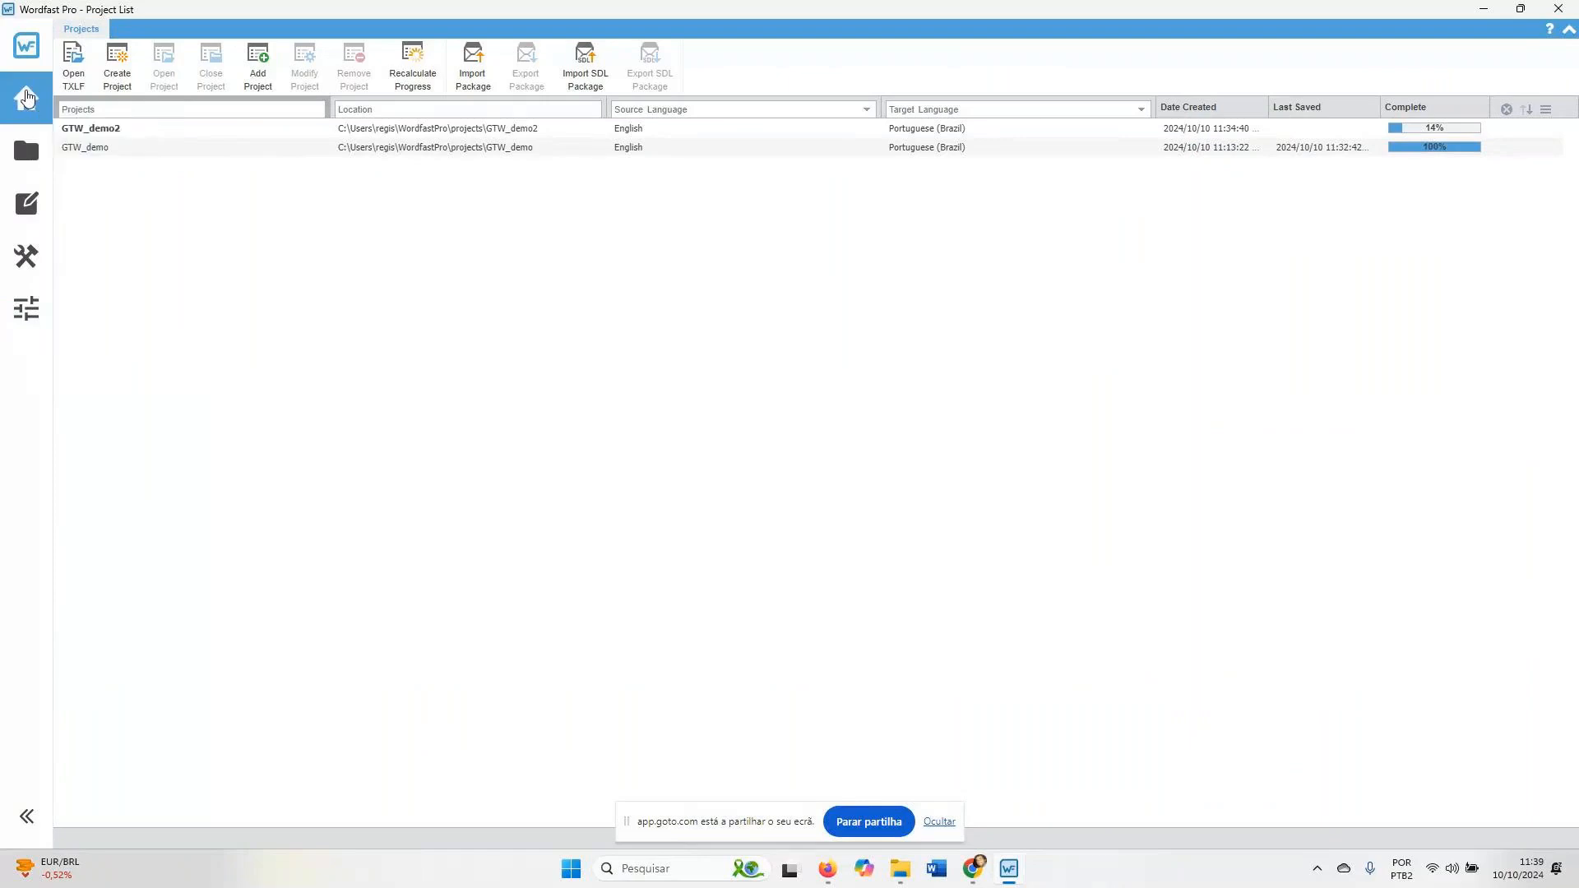
left_click(26, 151)
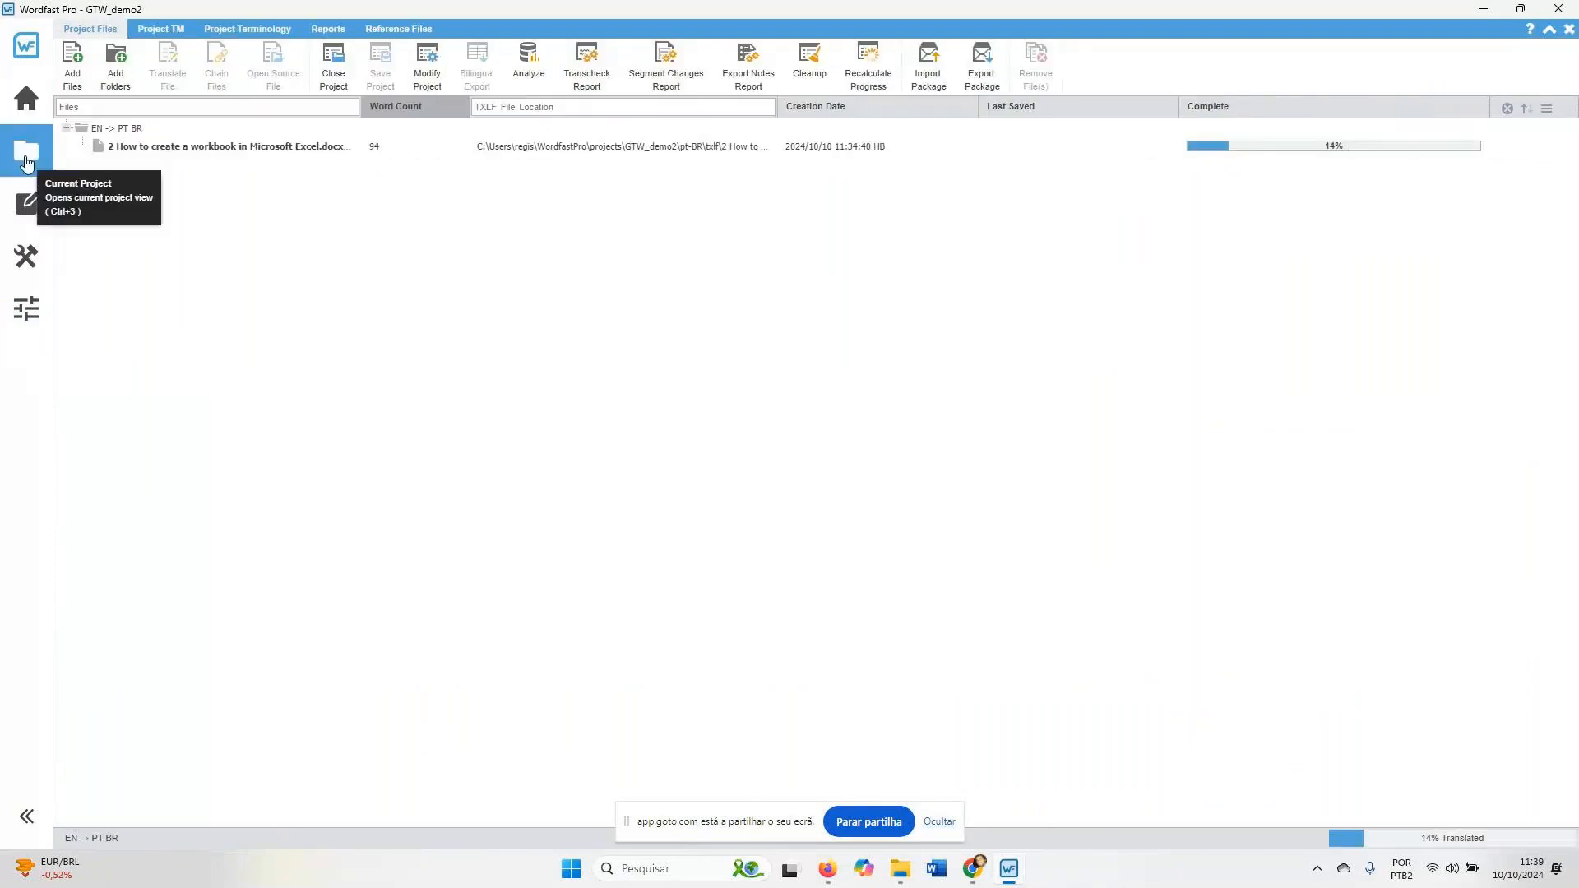
left_click(177, 28)
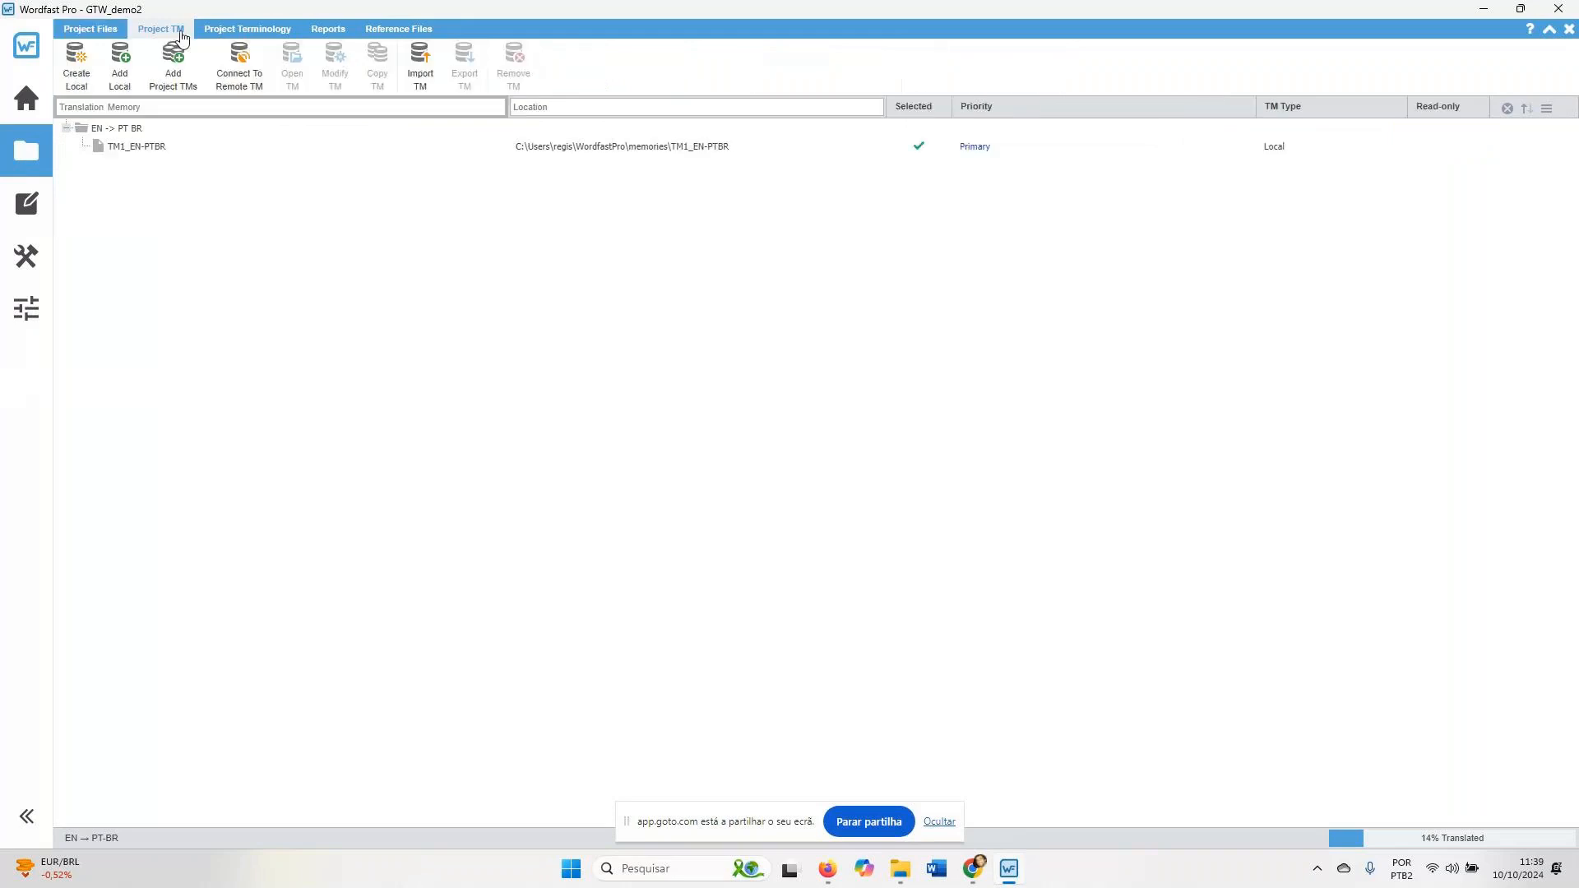
left_click(270, 36)
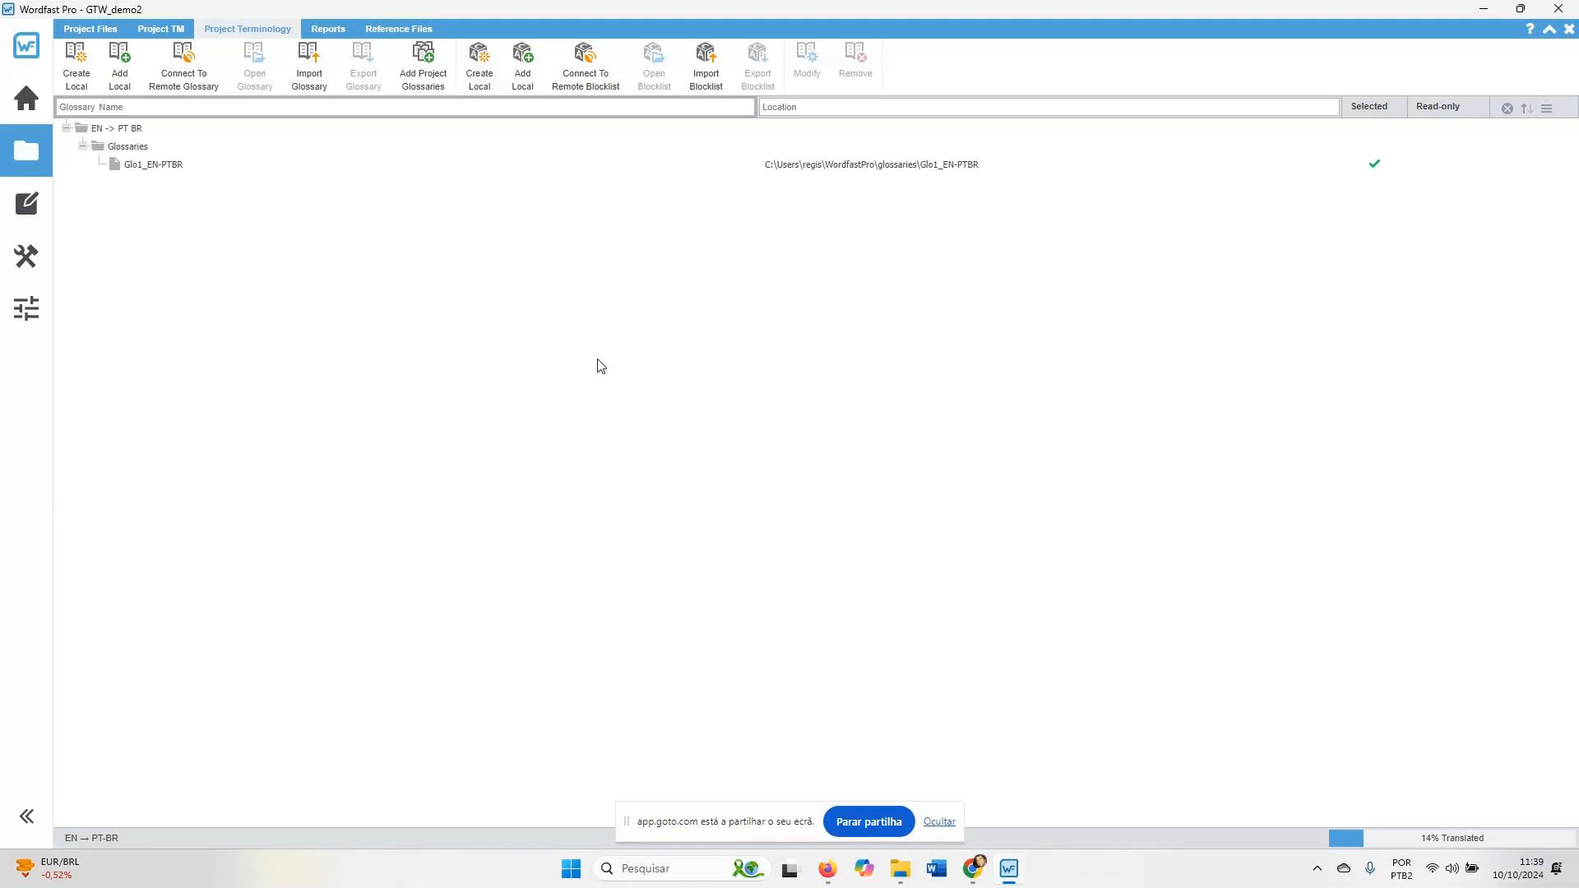
Return to the Excel workbook guide, put the cursor in segment 9, and close the document, saving its changes
left_click(26, 204)
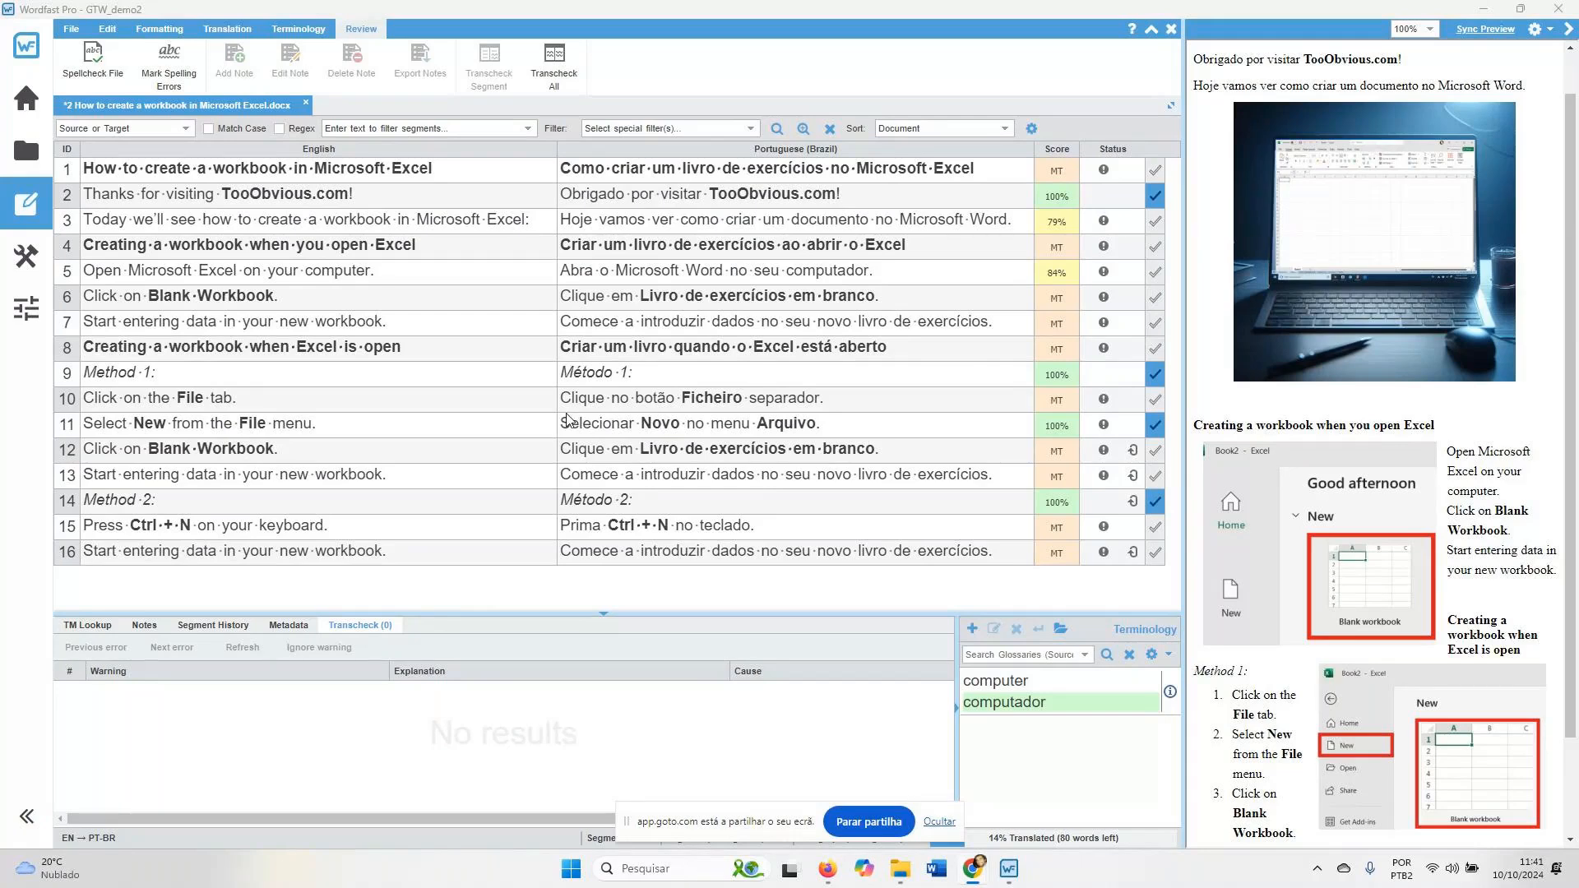
left_click(668, 370)
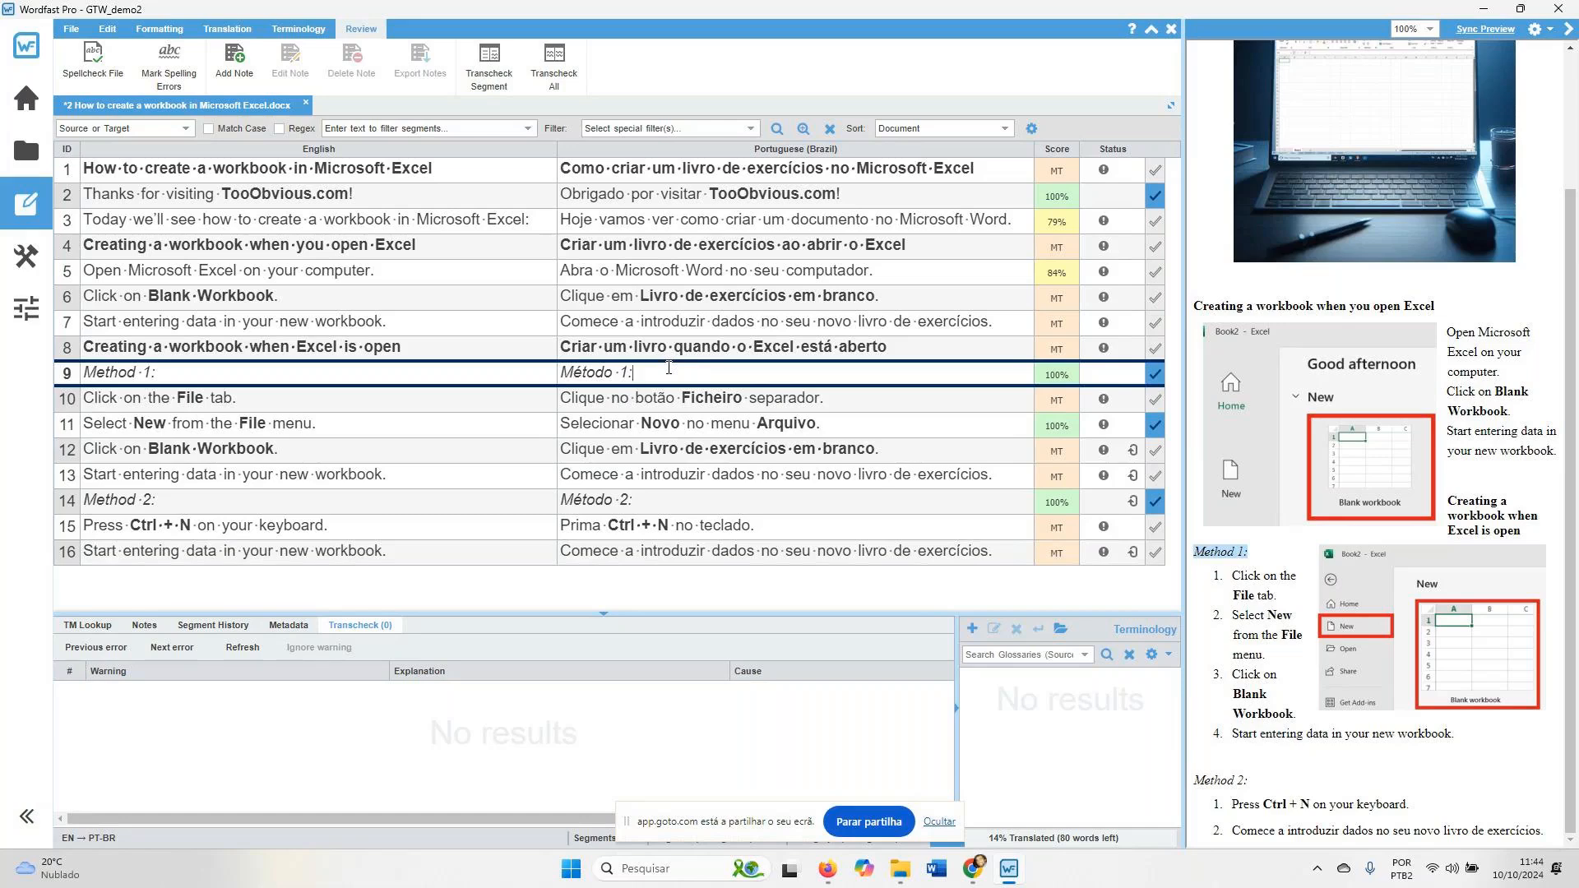
left_click(307, 105)
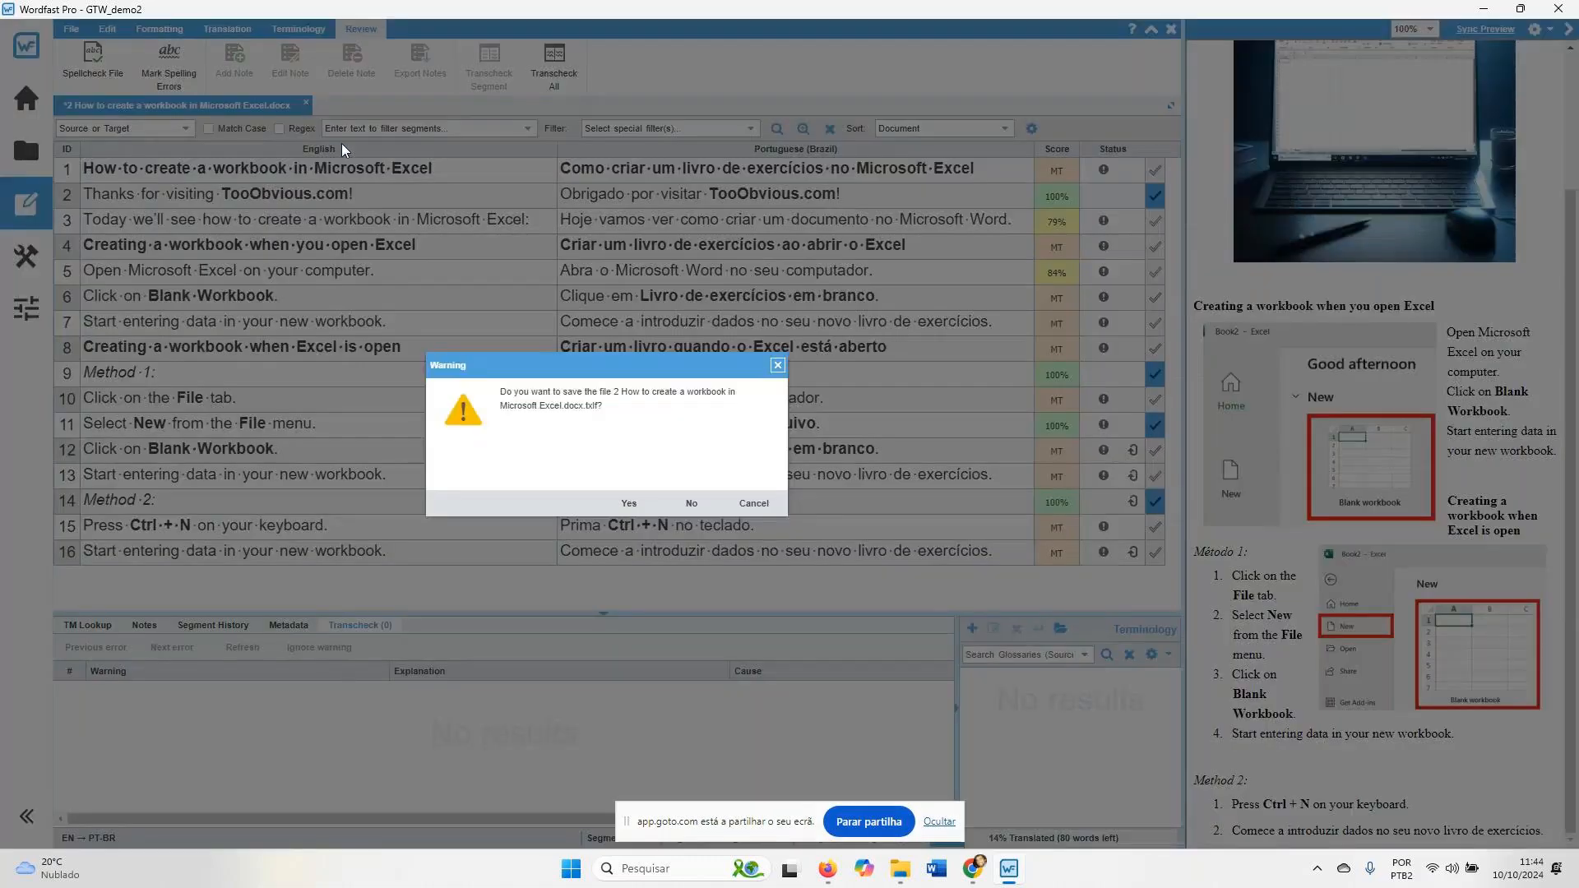
key("Return")
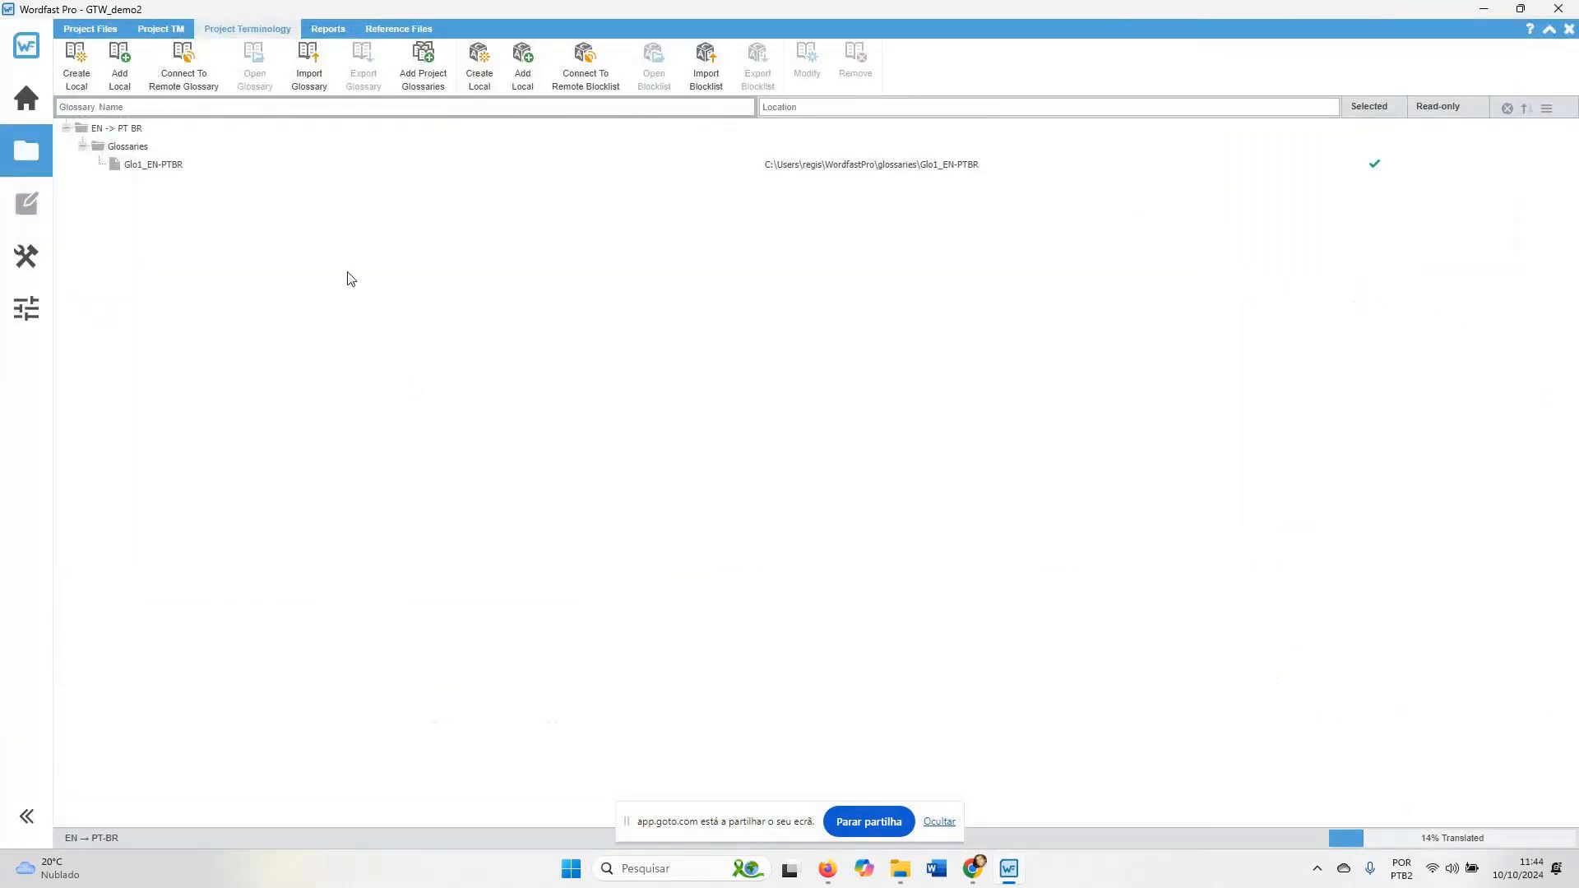
Look over the translation memory import option in the new project form, and dismiss the form without creating a project
left_click(37, 102)
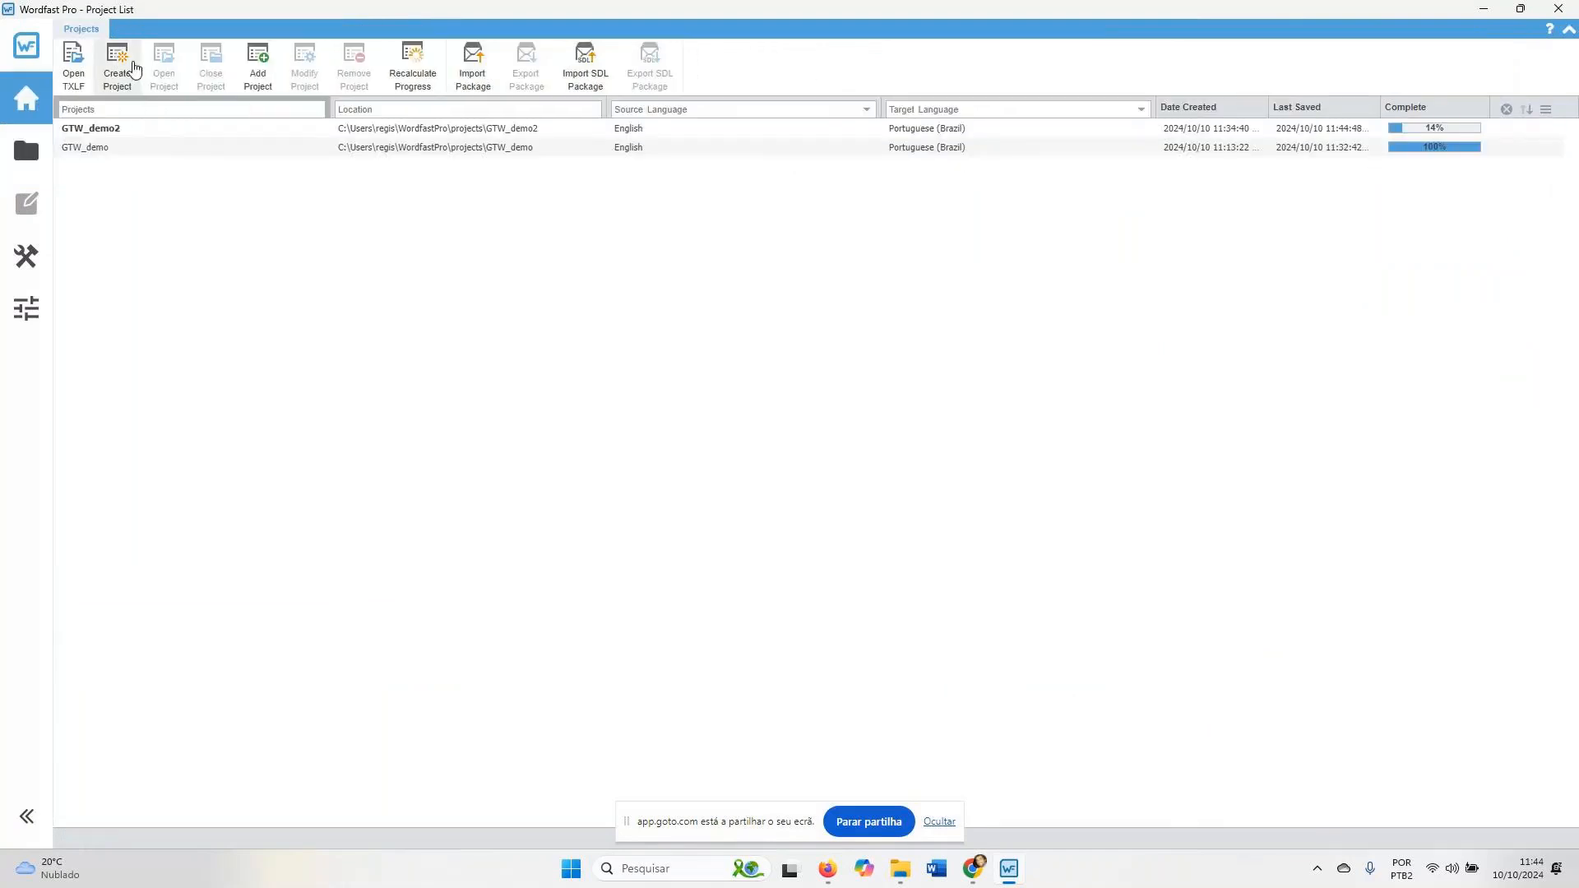
left_click(118, 68)
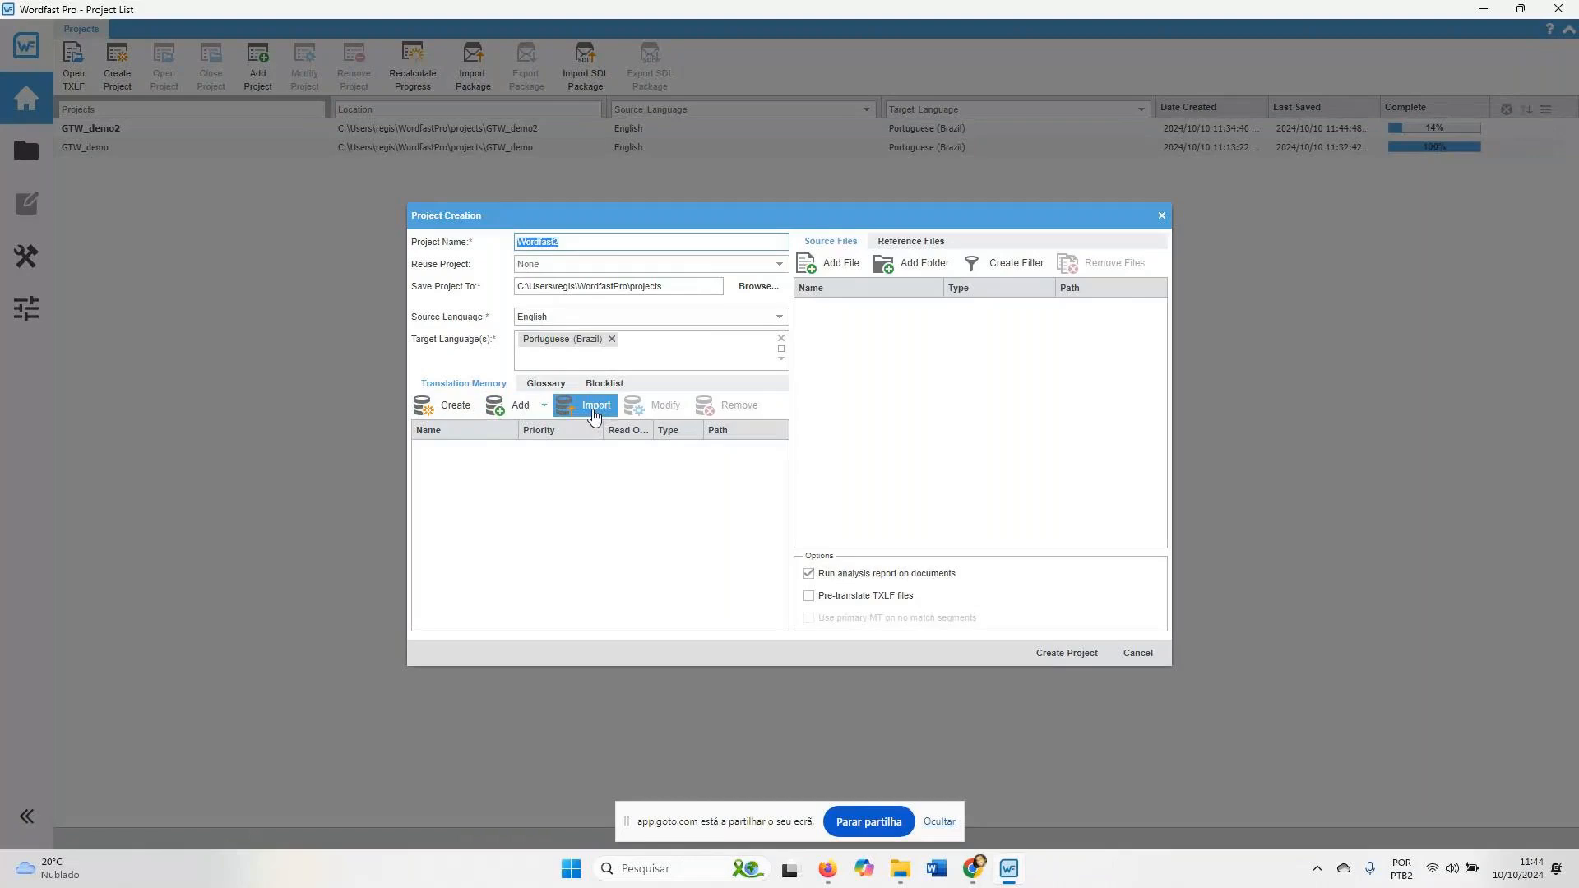
left_click(1147, 657)
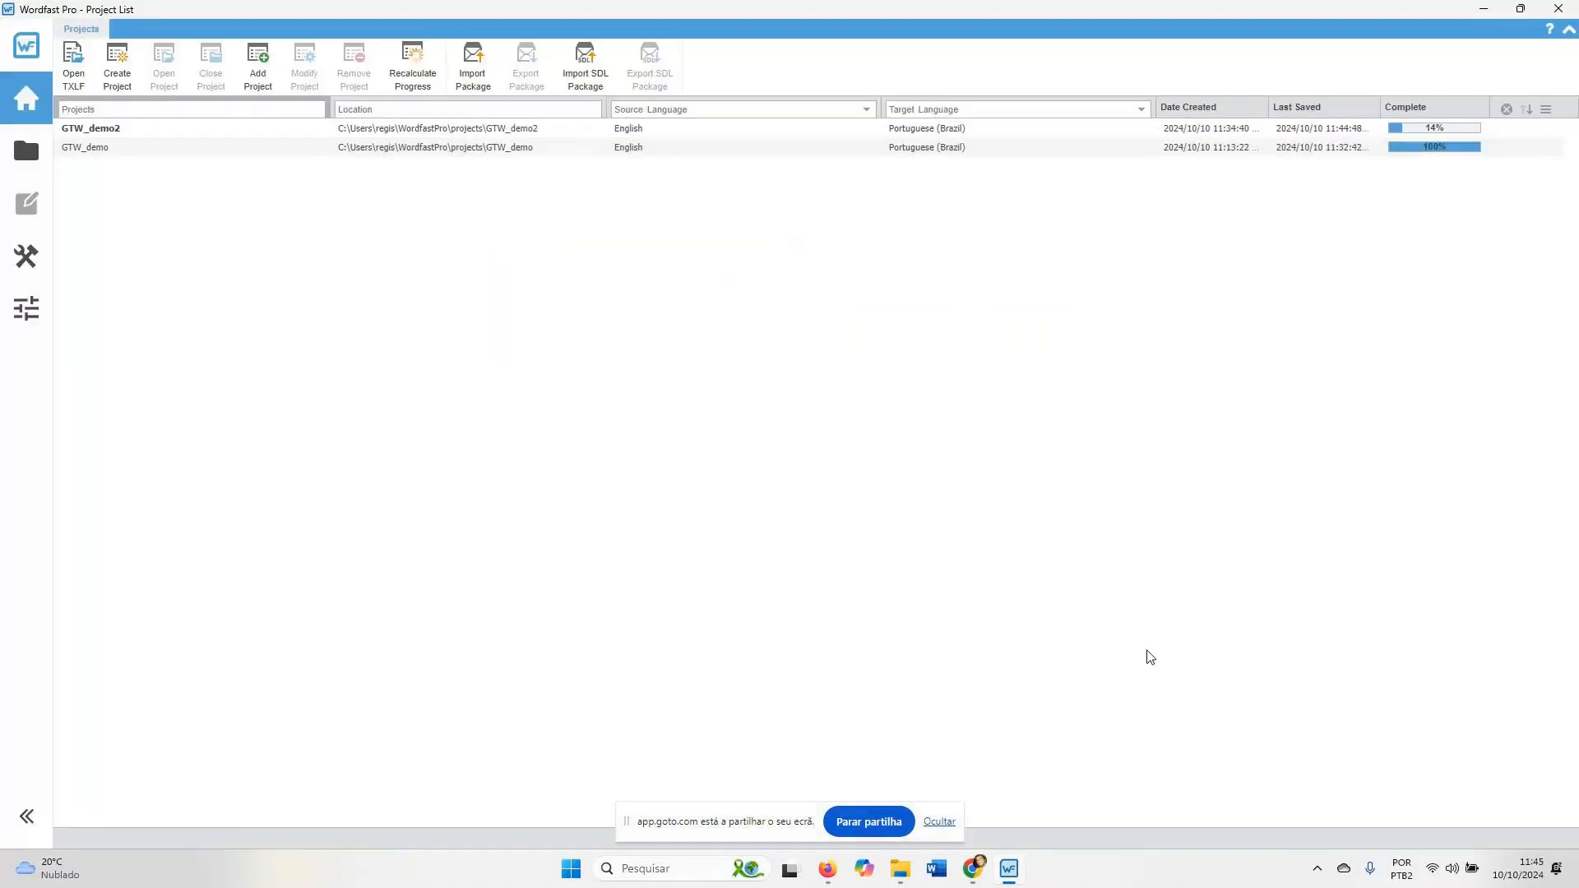
Examine the file types available for importing a translation memory into GTW_demo2, and cancel the import
left_click(27, 151)
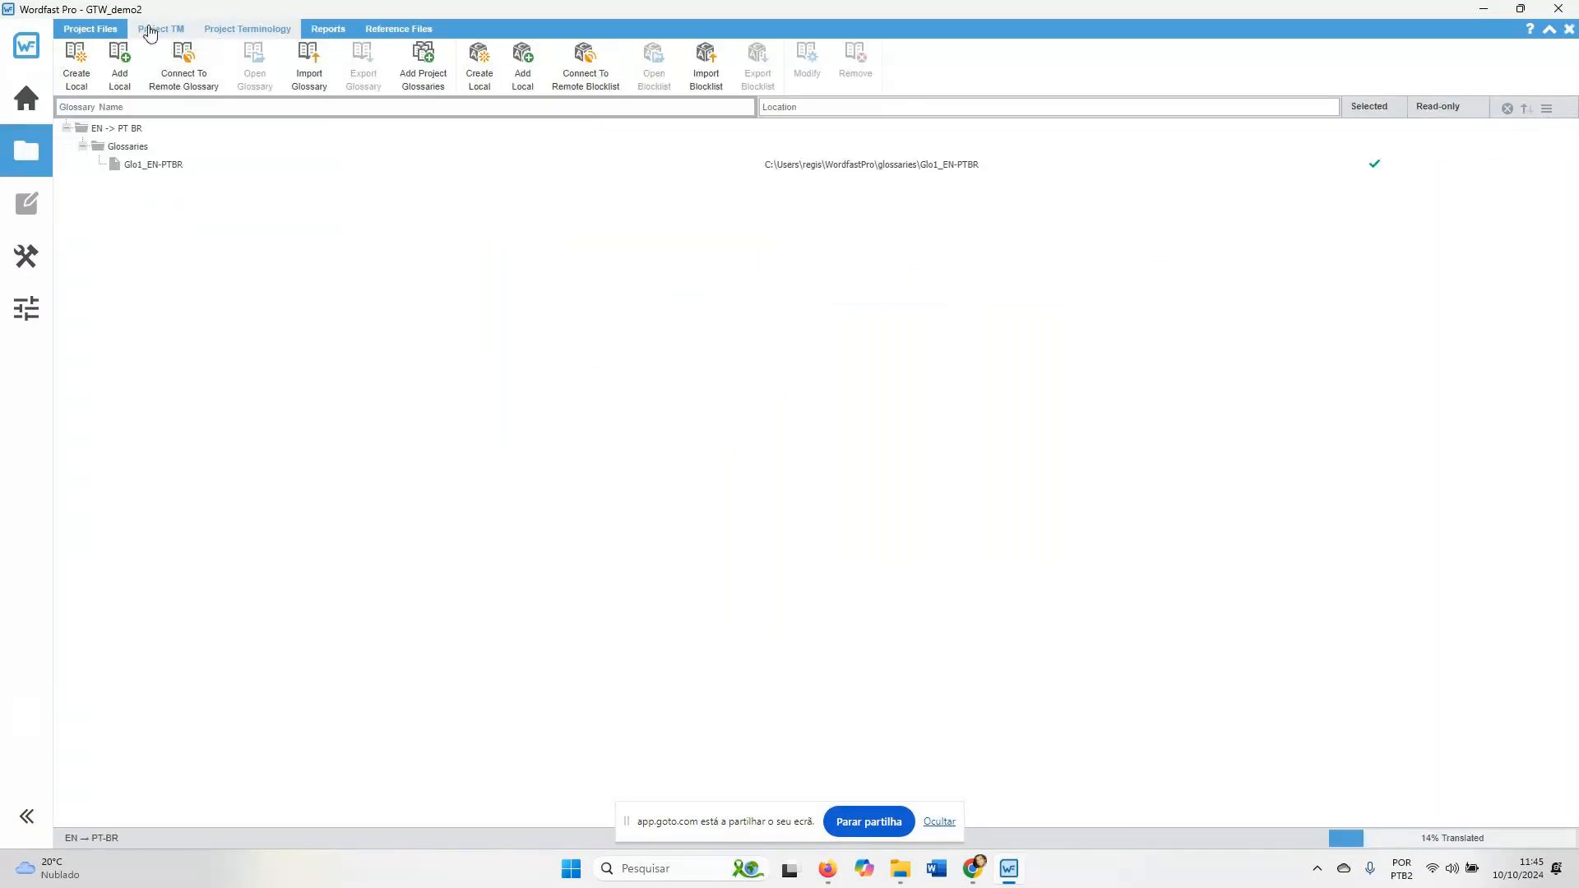
left_click(160, 31)
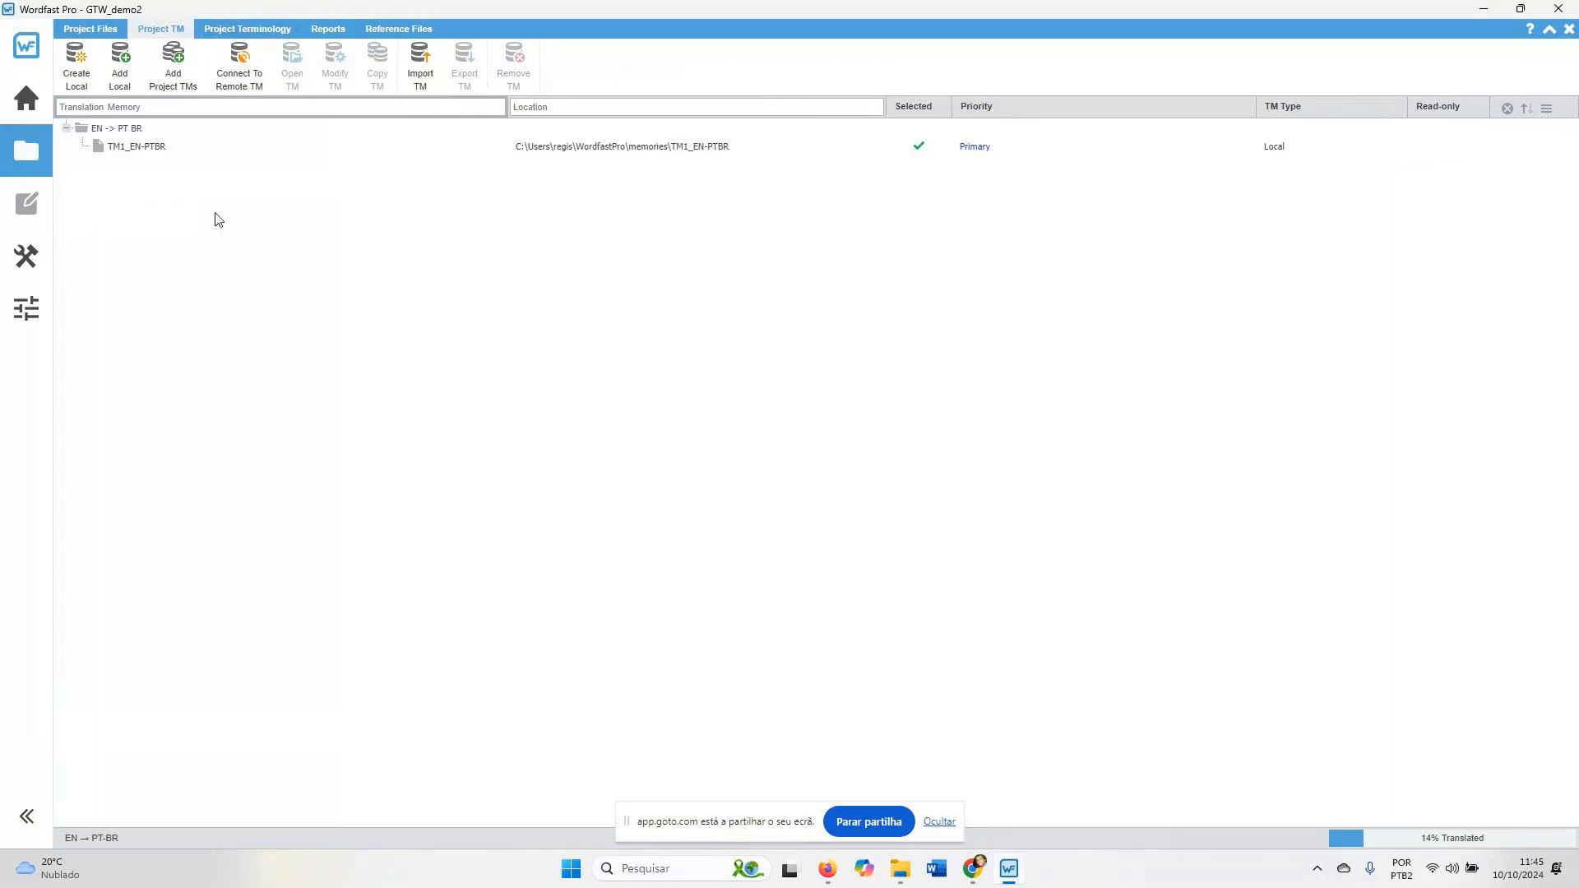
left_click(432, 75)
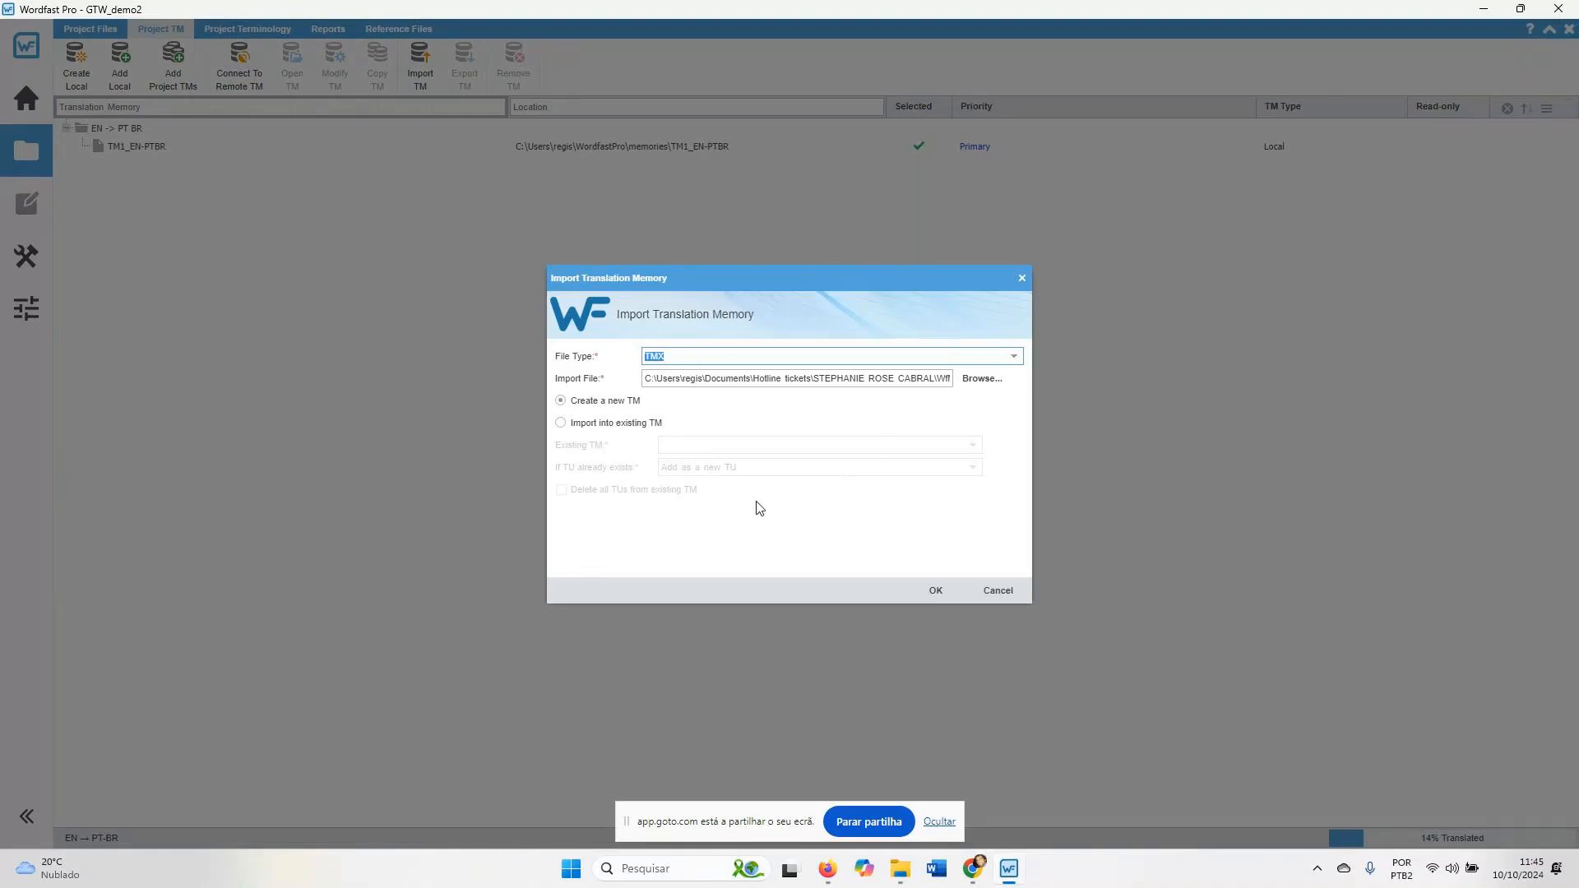
left_click(1020, 362)
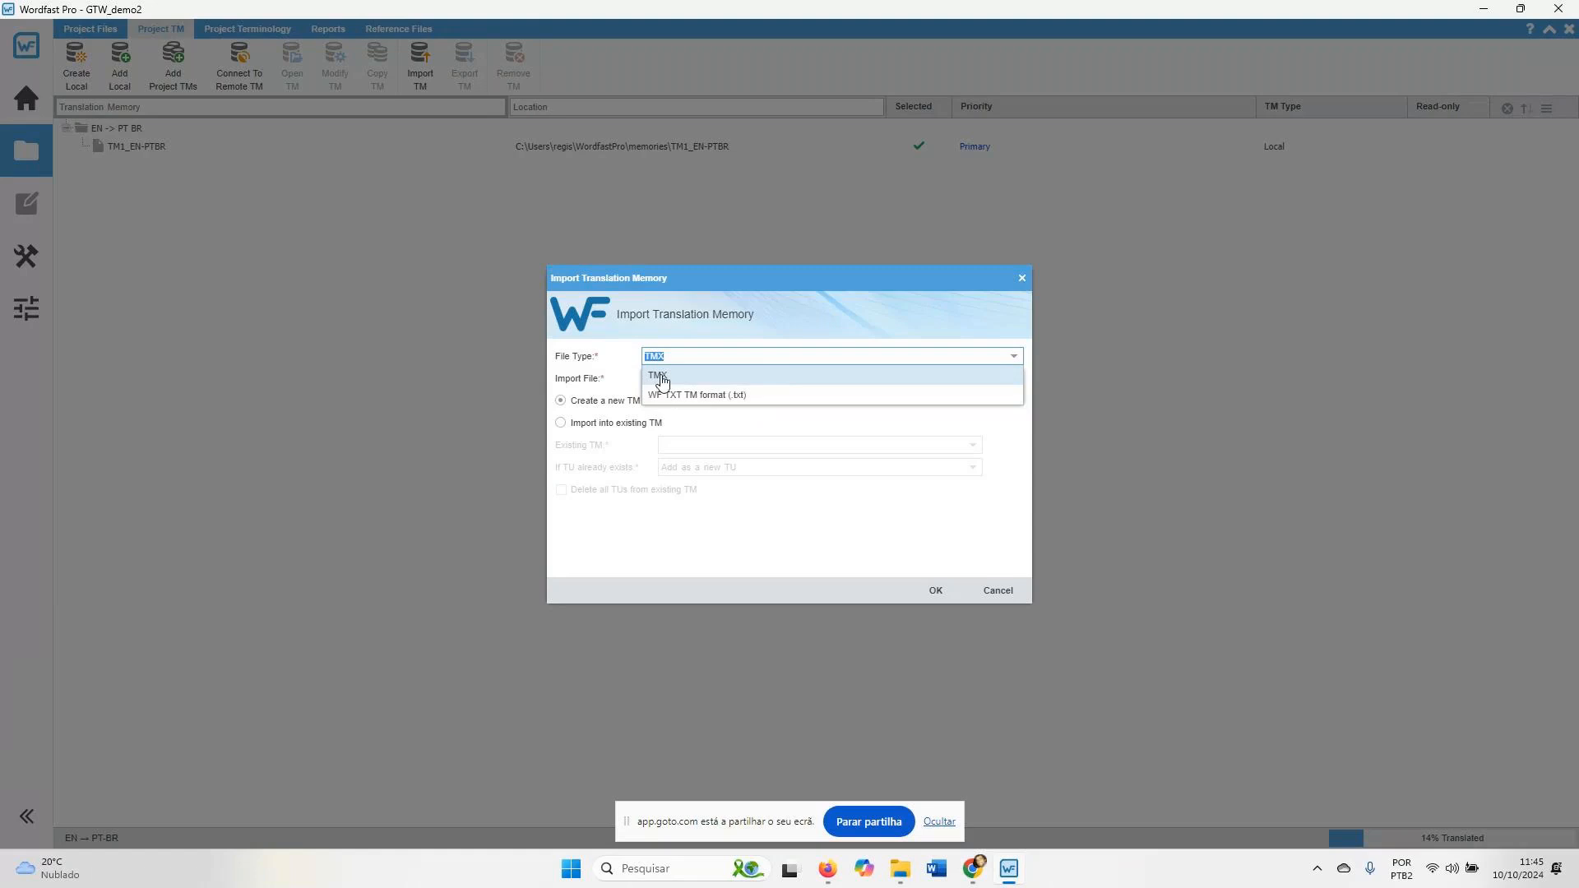
left_click(915, 333)
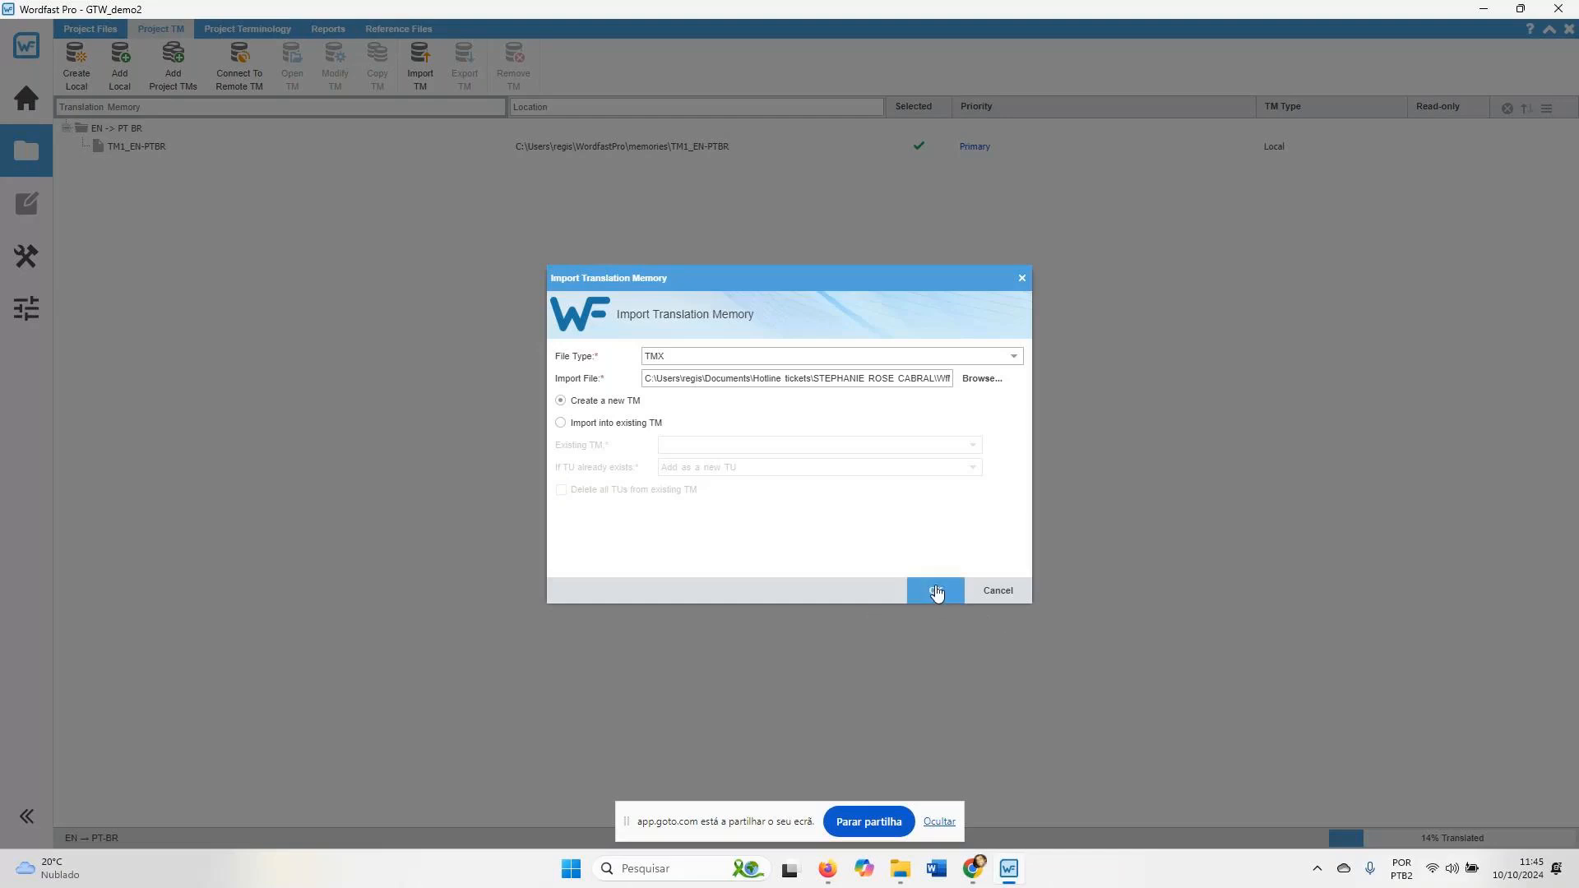
left_click(1005, 594)
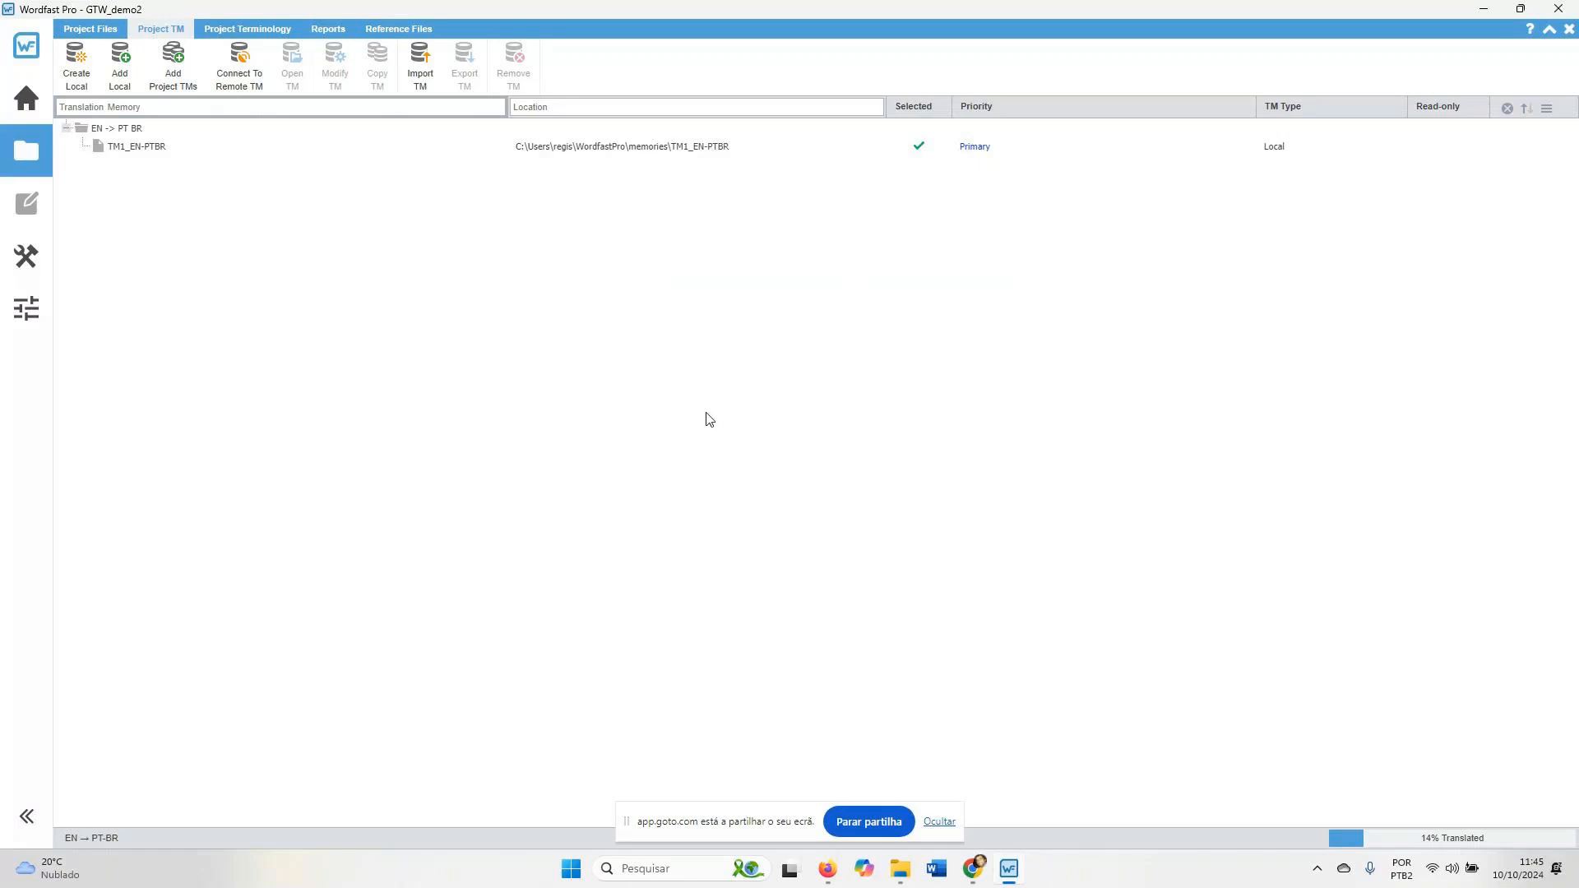
Reopen the Excel workbook guide from the project files, view segment 3 with its live preview, and close the document
left_click(98, 33)
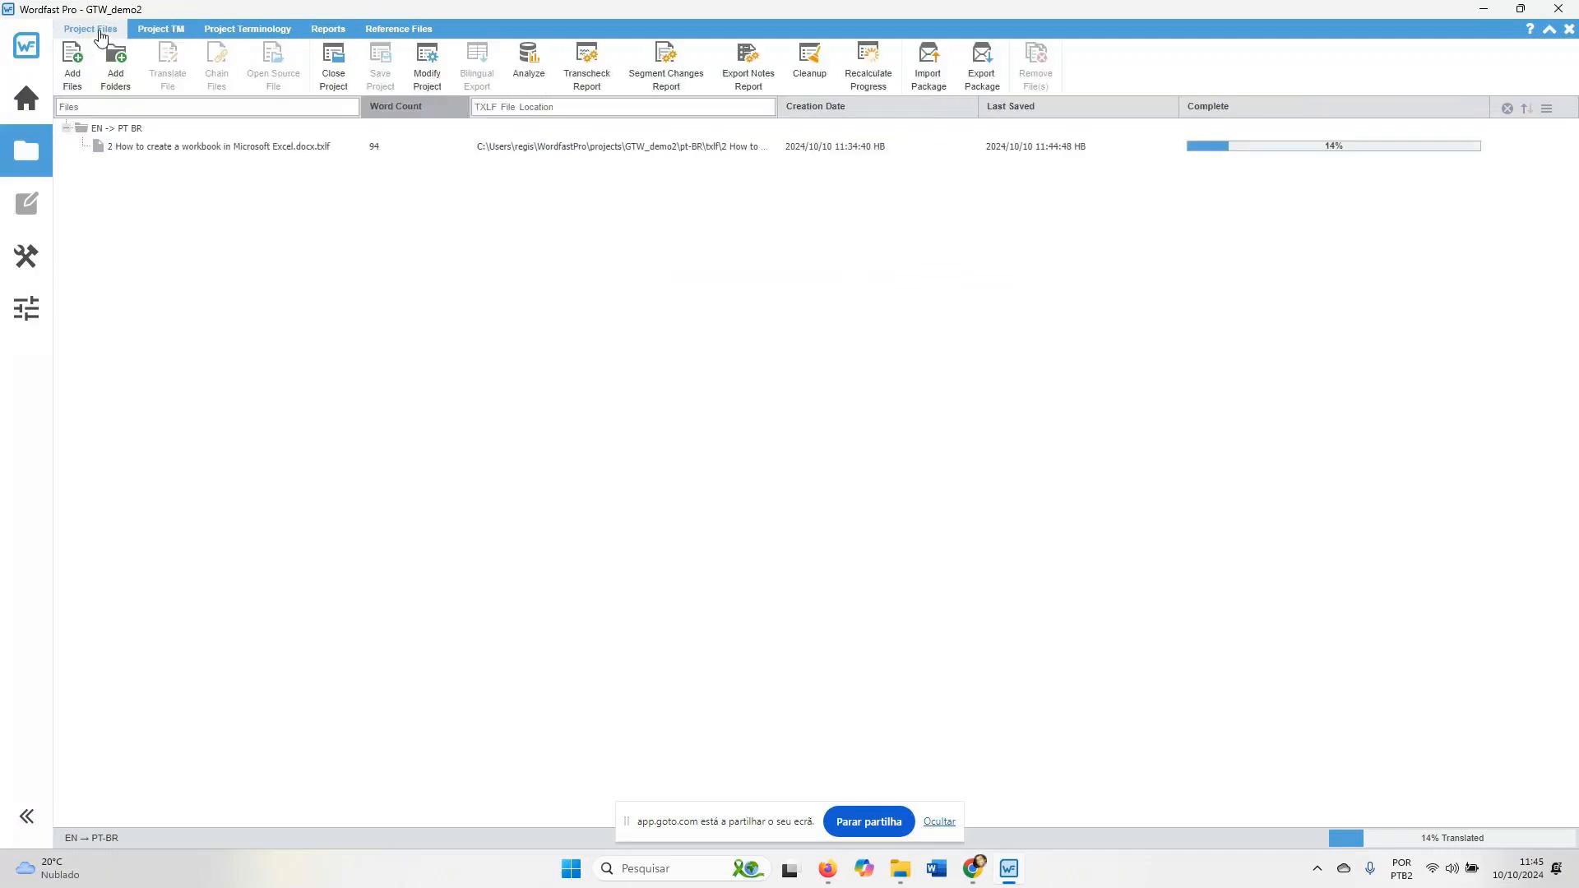
double_click(282, 145)
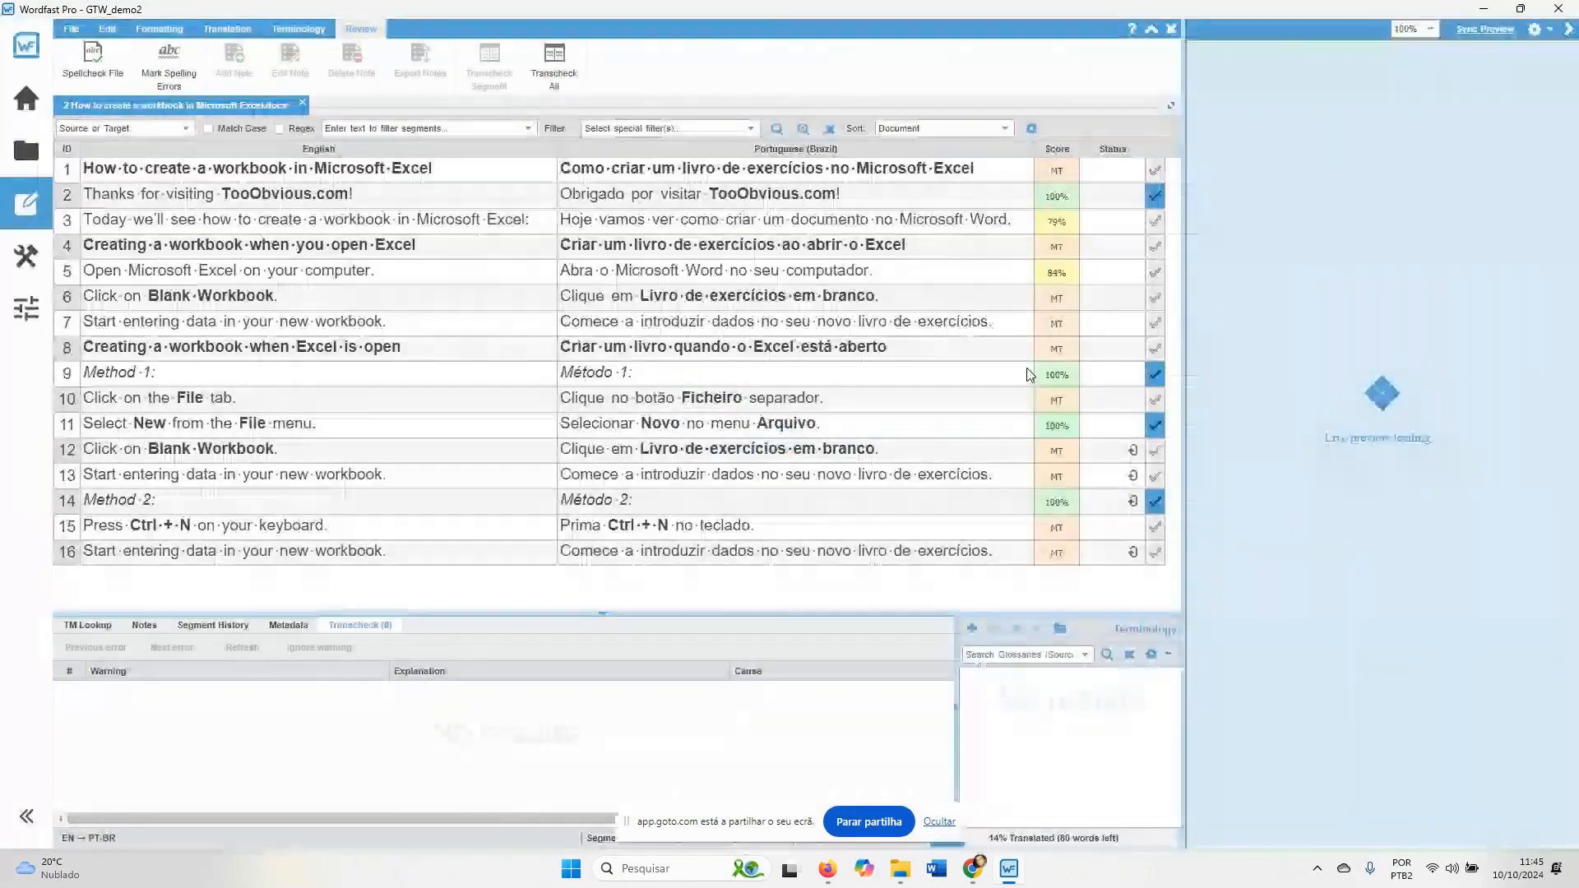
left_click(888, 225)
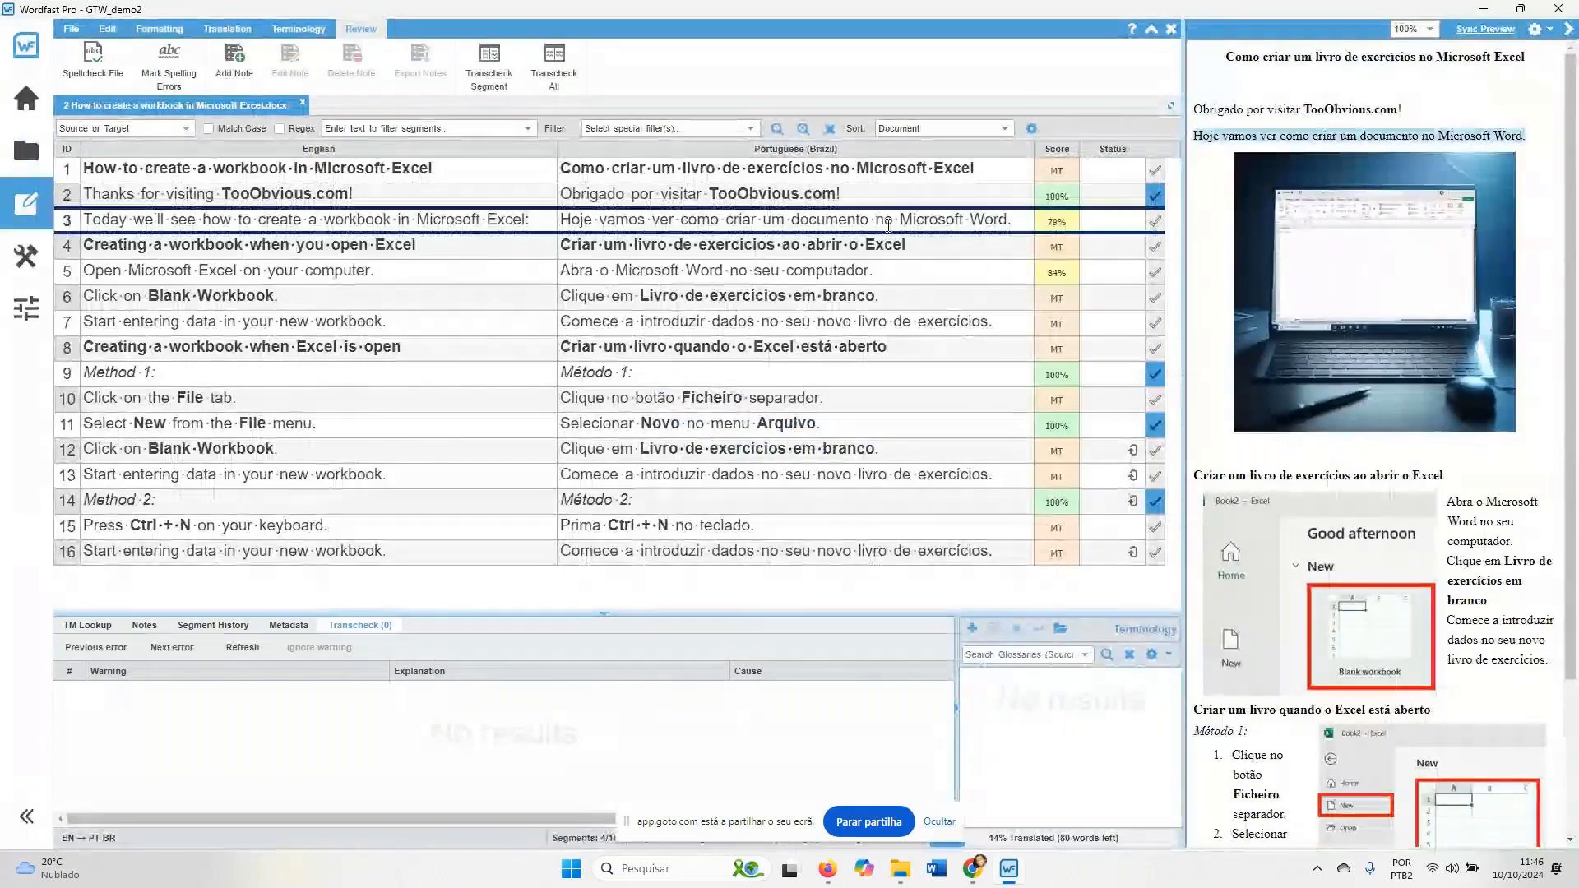
left_click(799, 219)
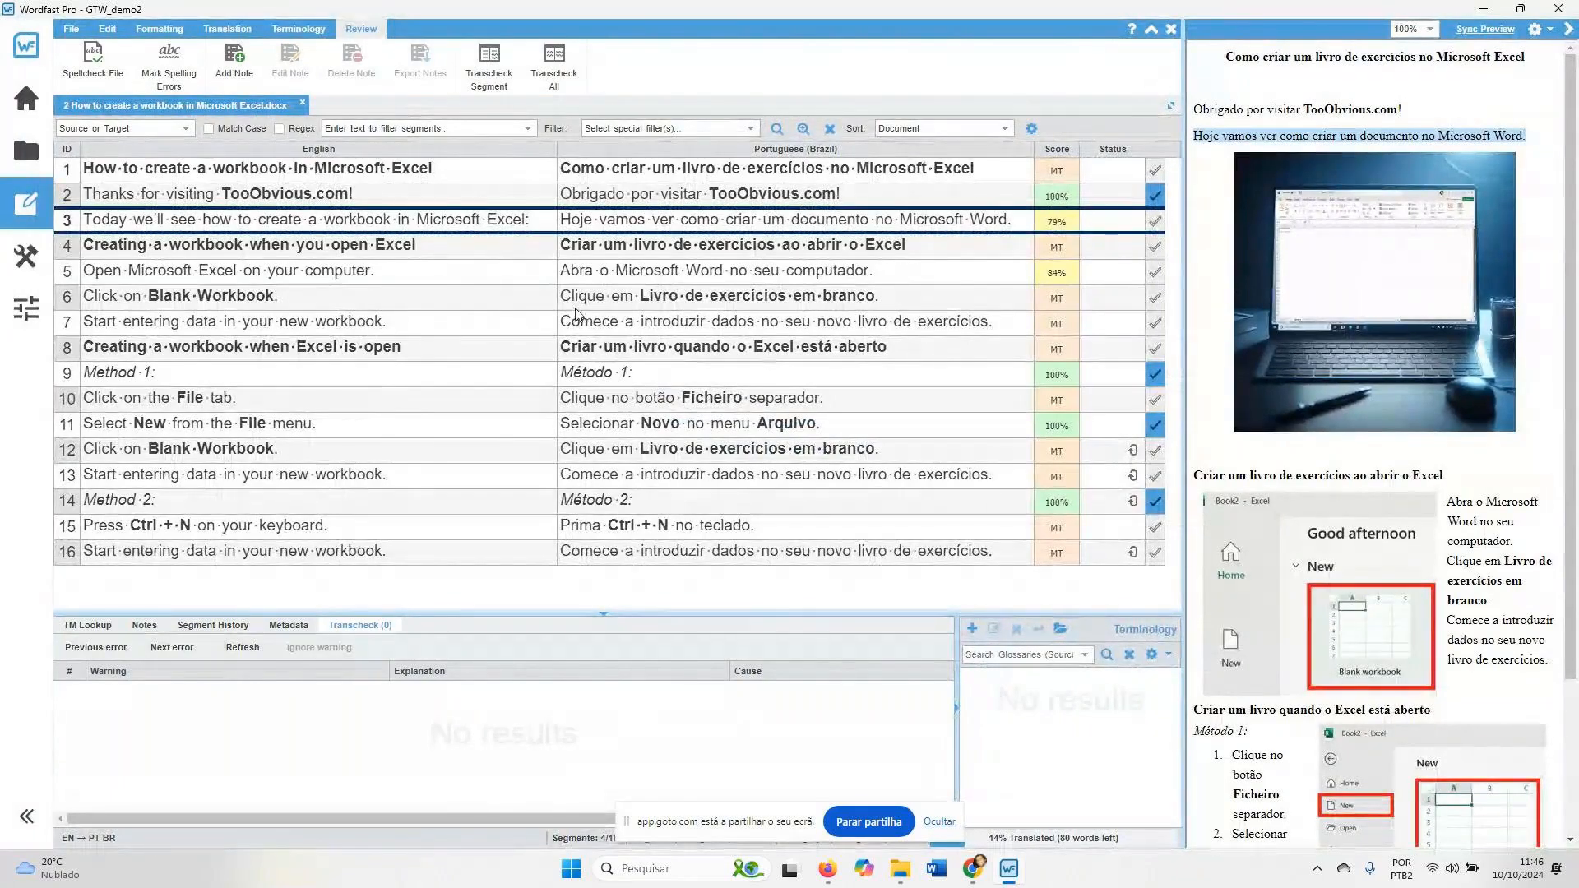
left_click(303, 104)
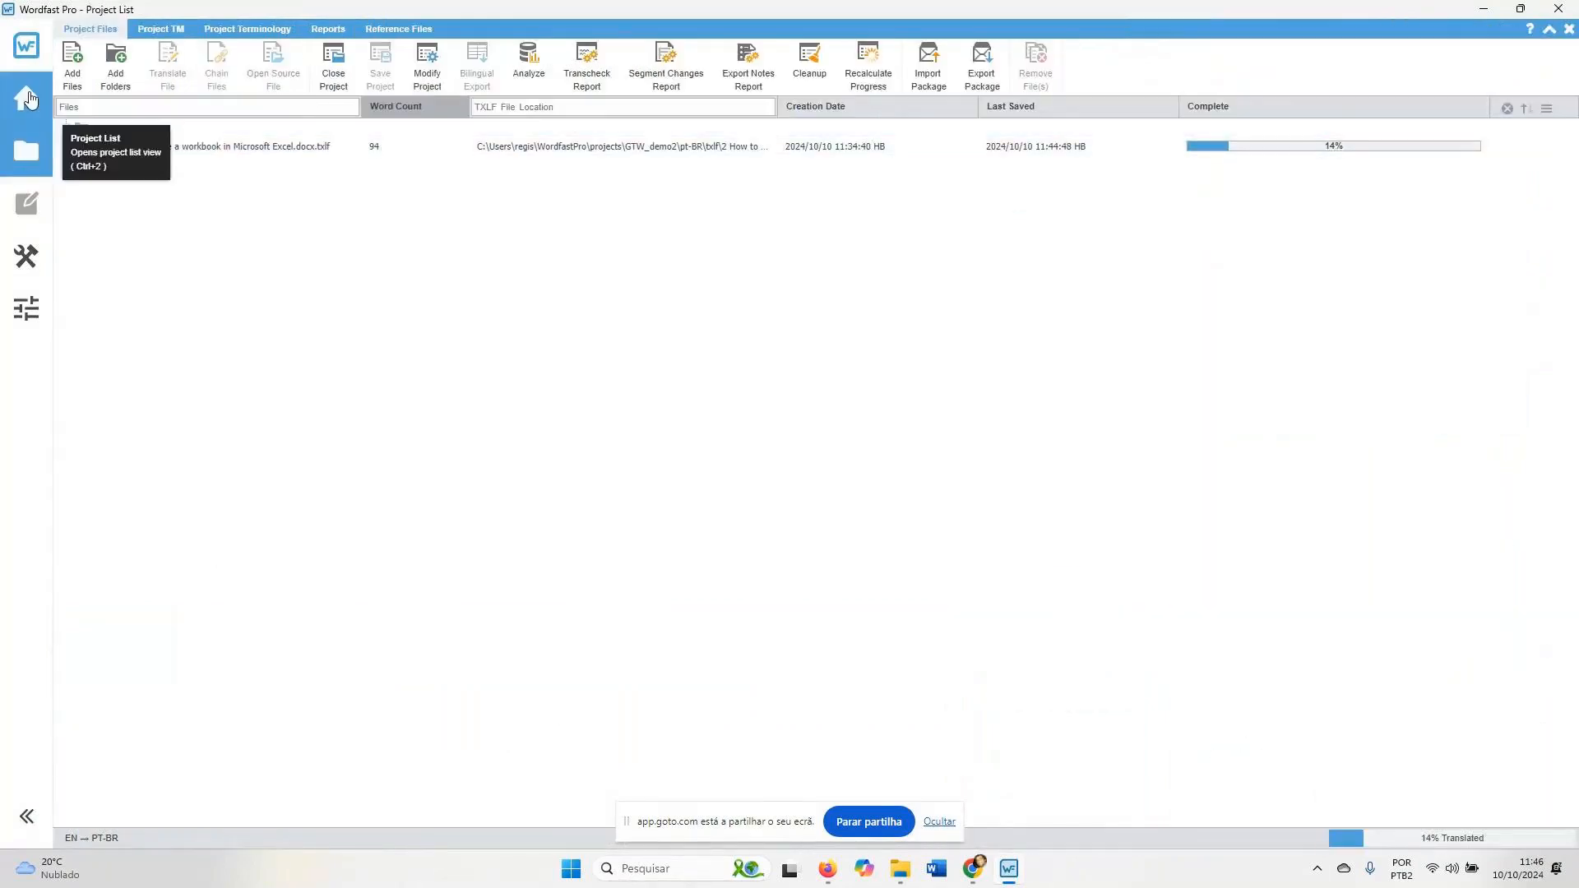
Switch to the GTW_demo project, closing GTW_demo2, and open its Microsoft Word document guide for translation
left_click(38, 107)
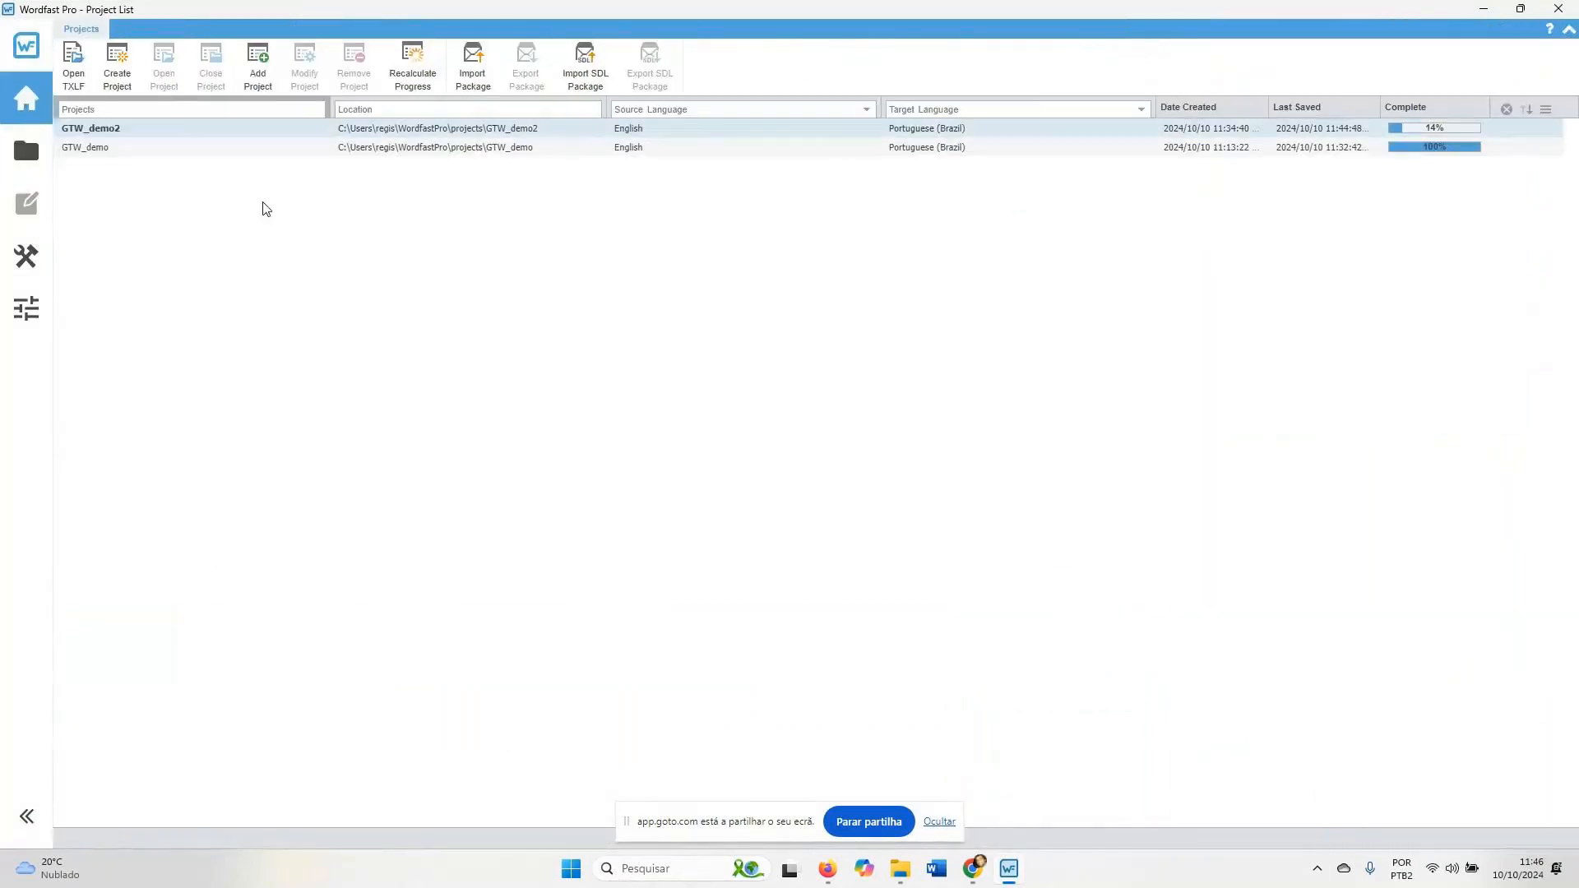
double_click(123, 153)
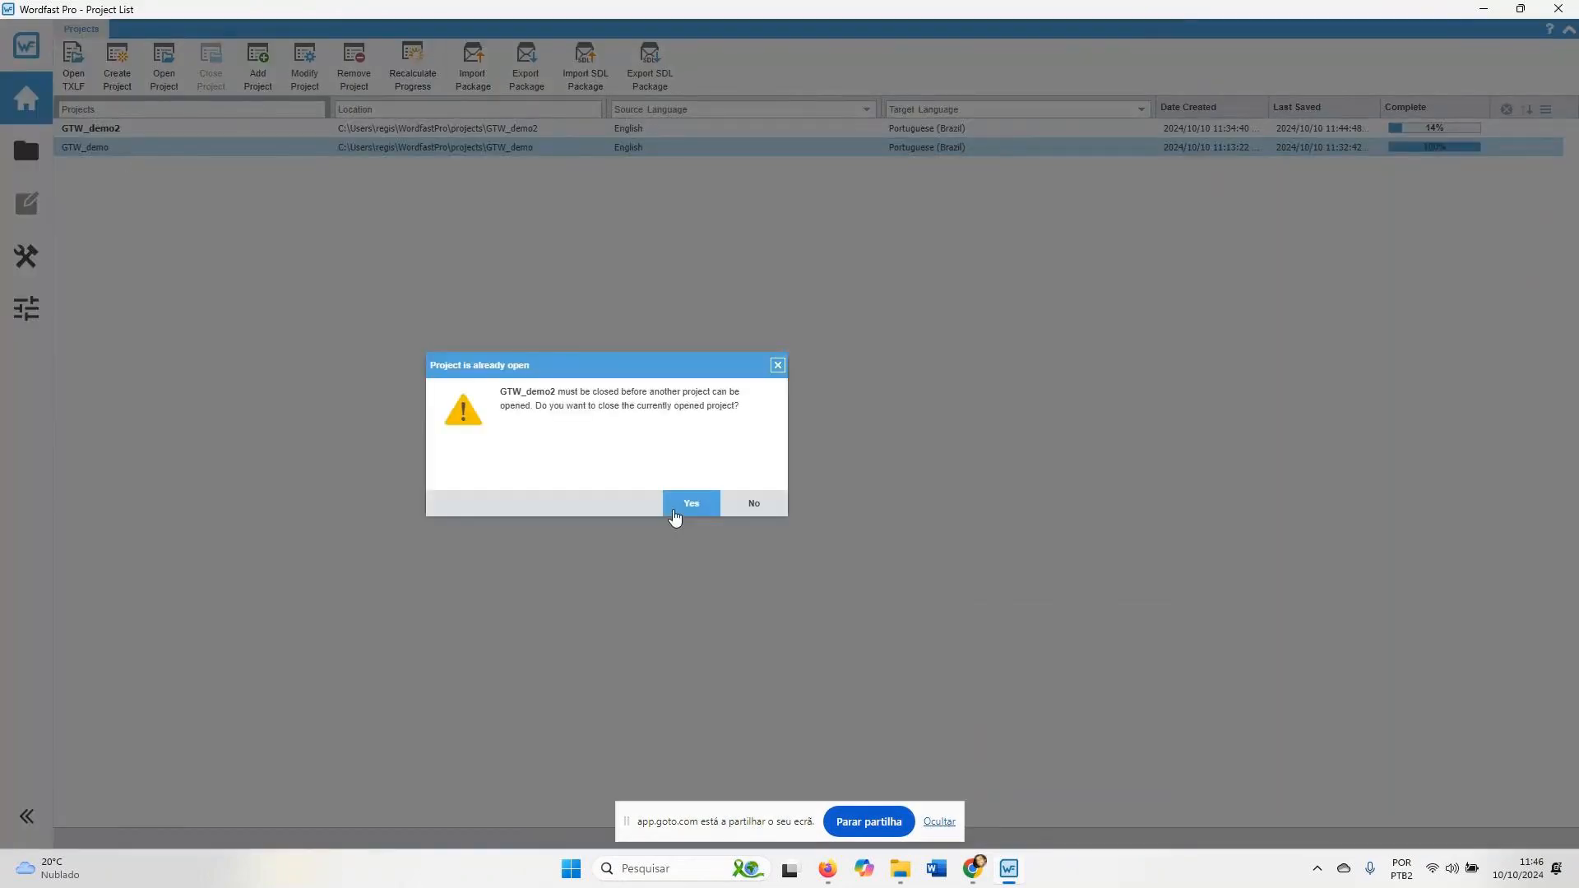
left_click(674, 510)
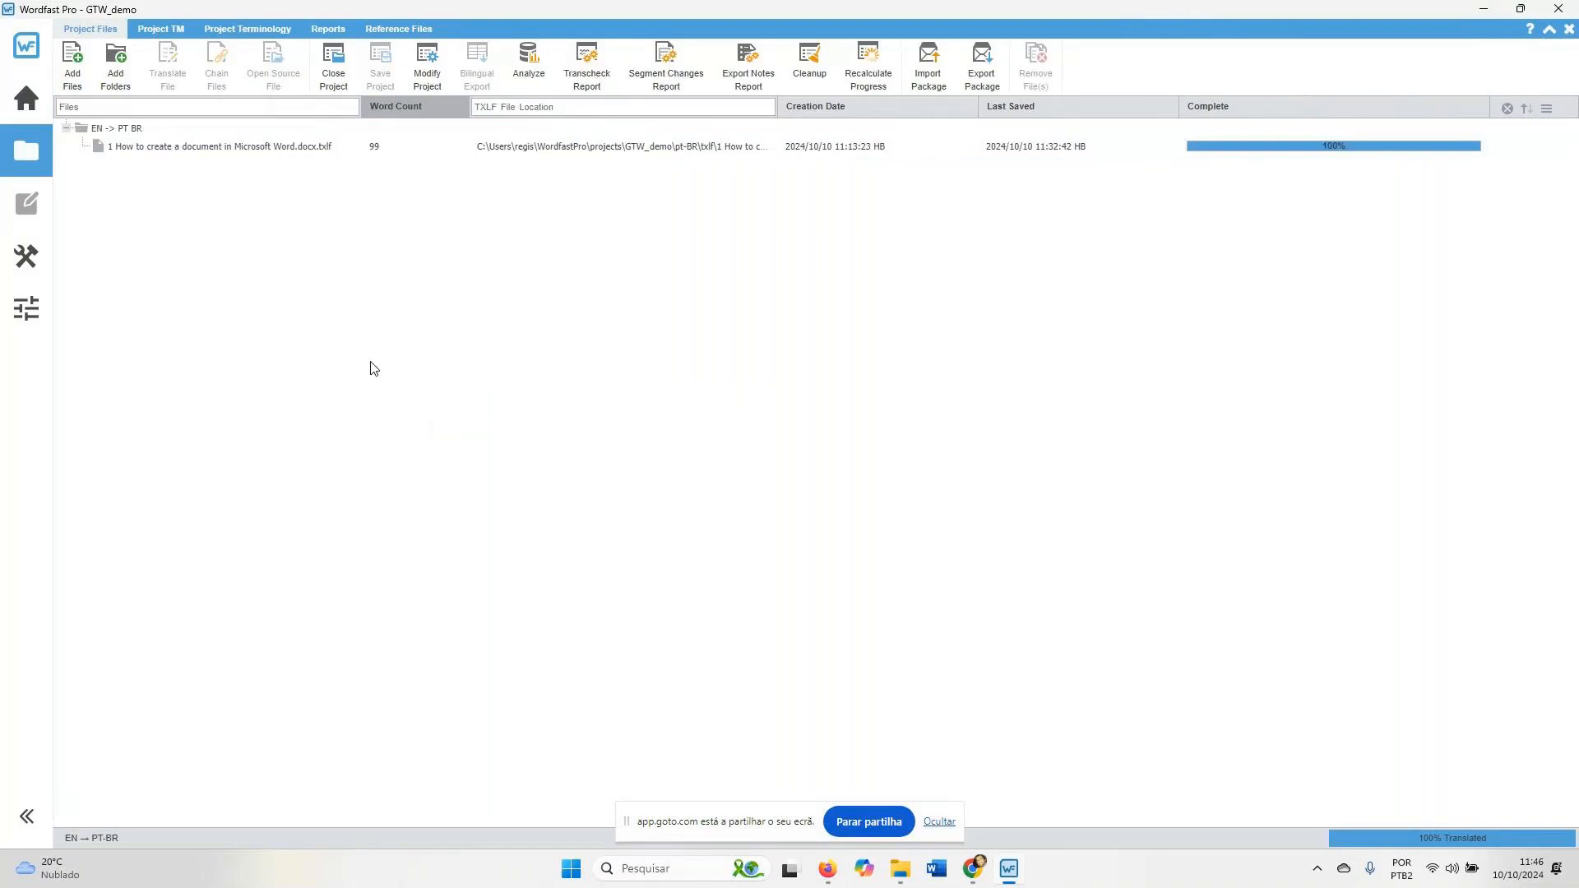
left_click(182, 148)
double_click(182, 148)
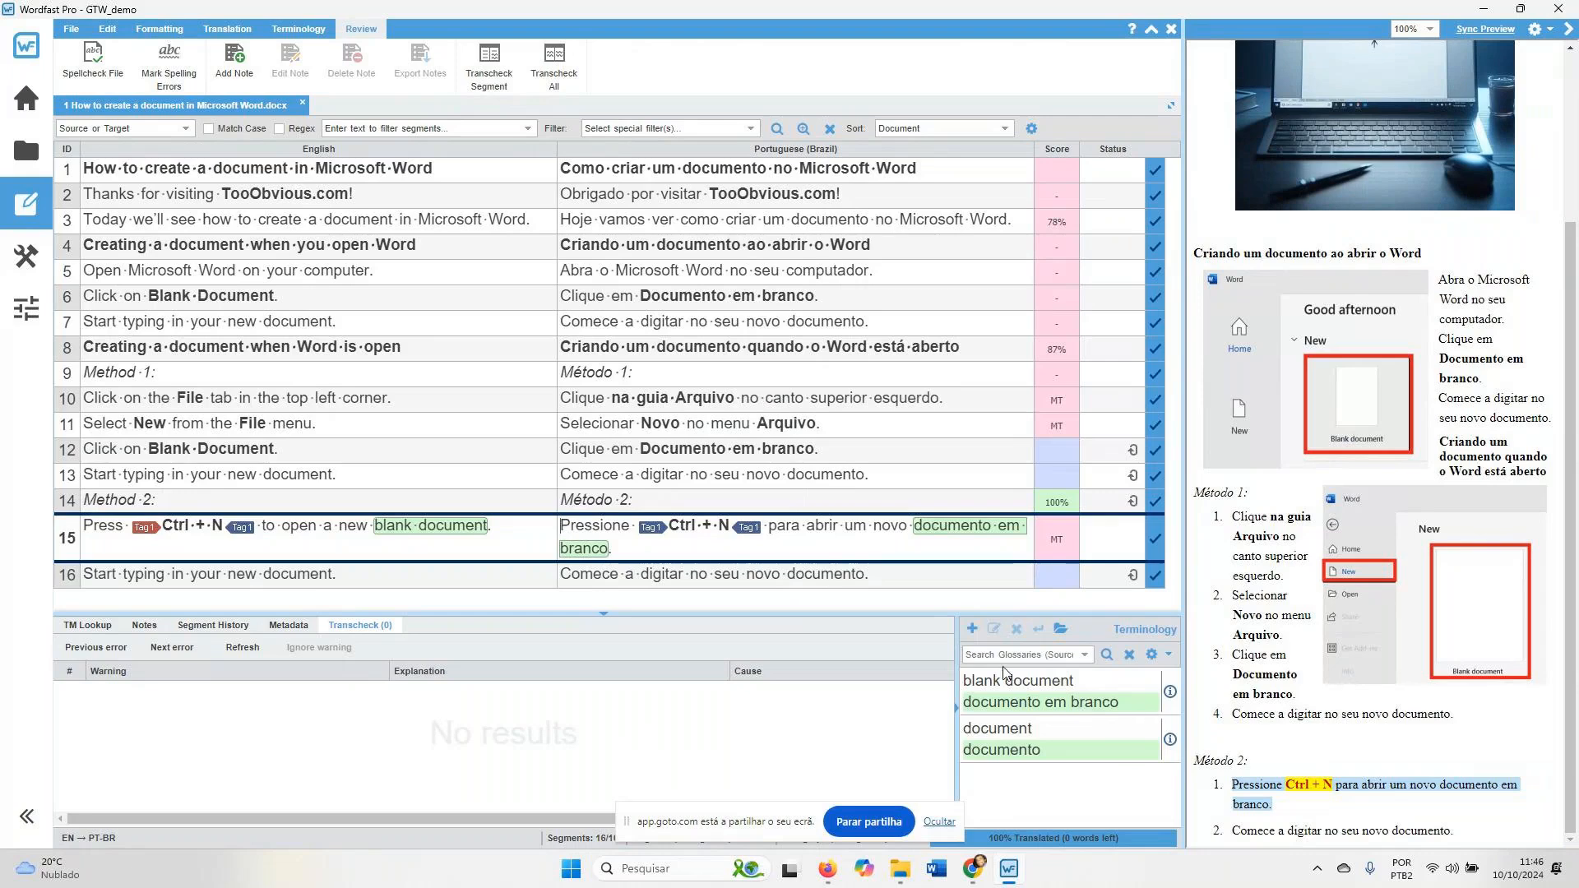
View the editable fields of the glossary term "blank document" in segment 15, and cancel without modifying it
left_click(1020, 703)
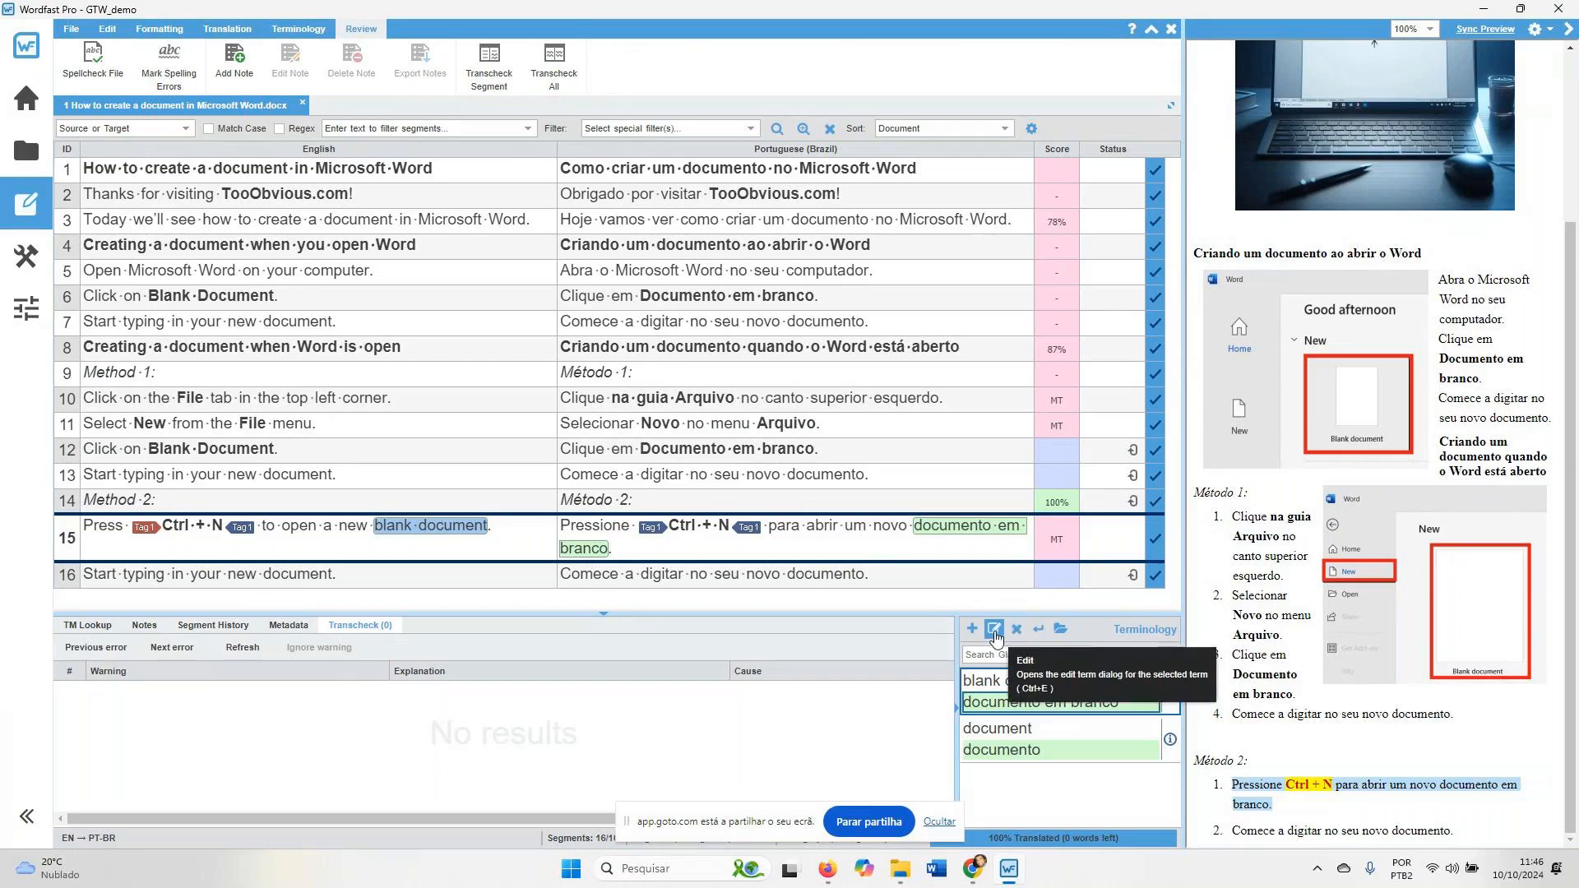
left_click(994, 631)
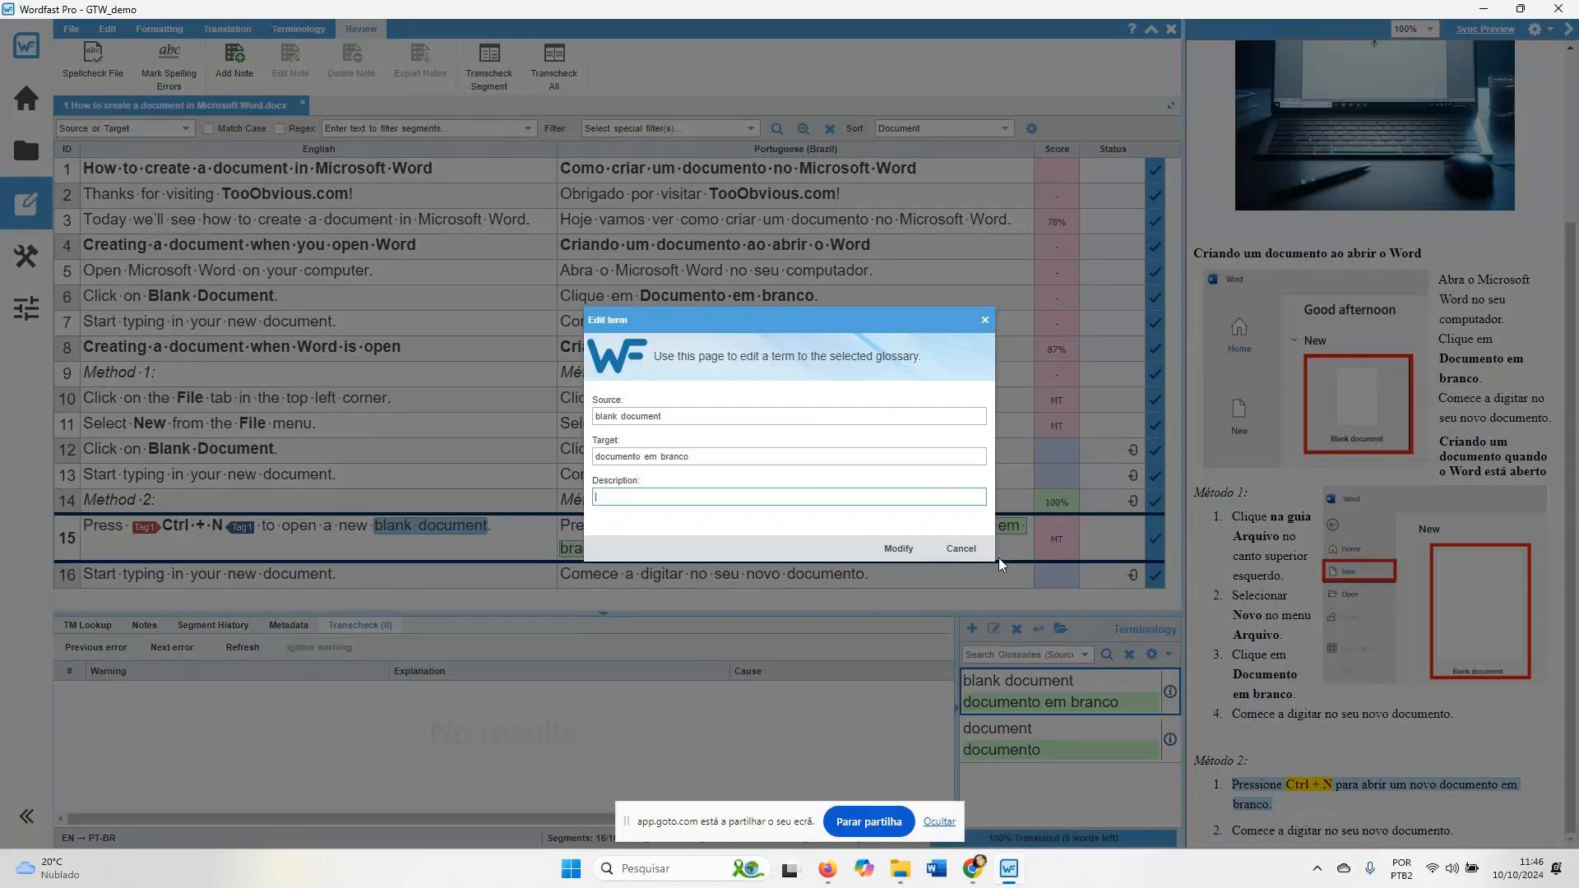
left_click(965, 548)
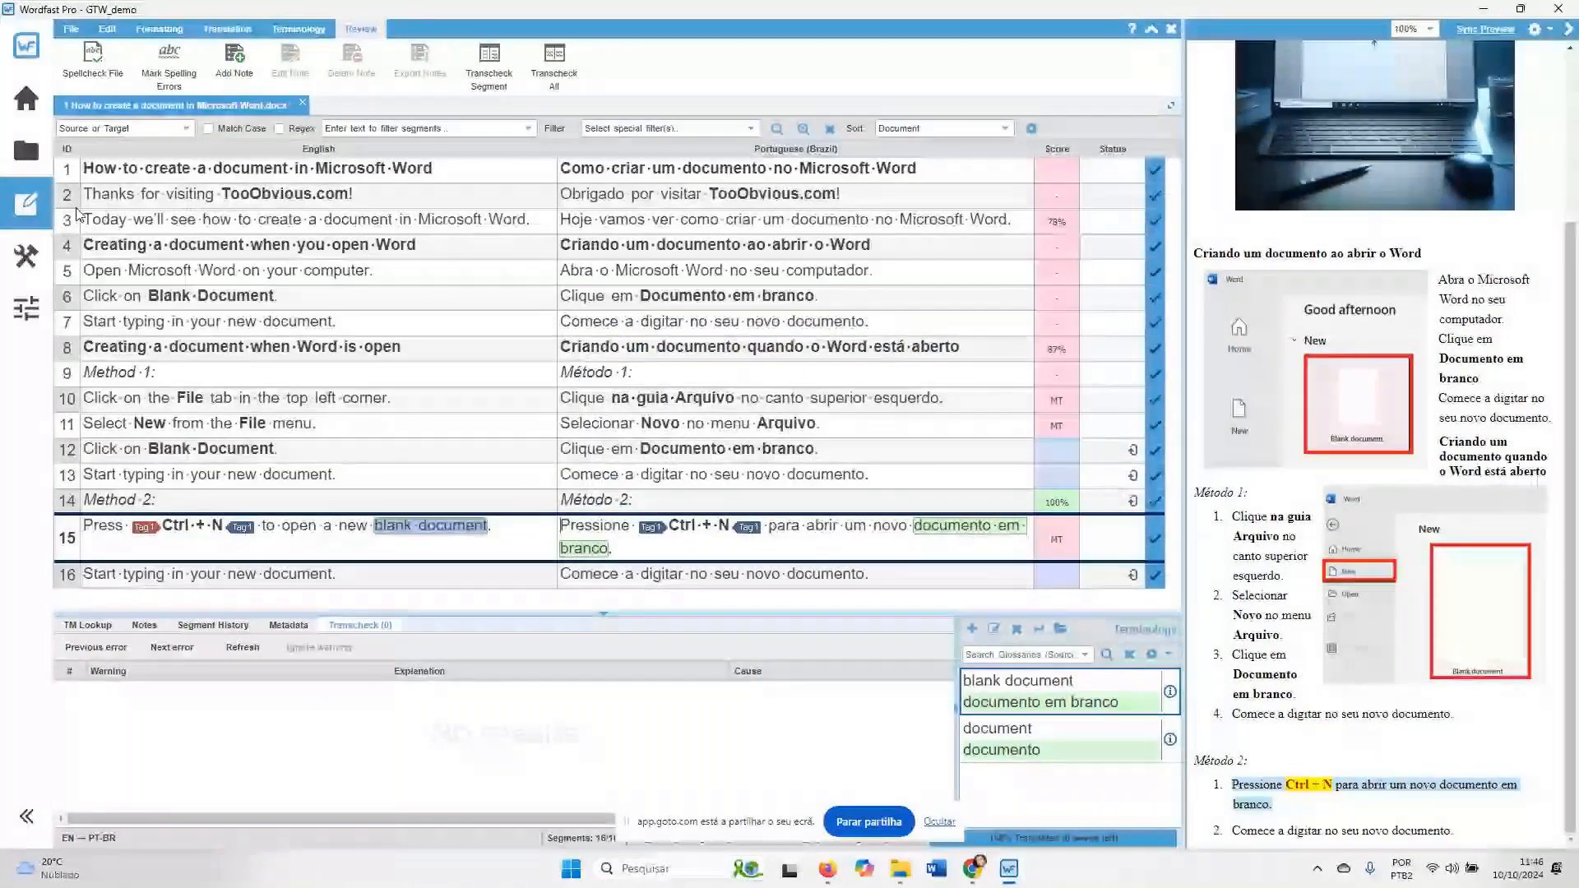
Open the project's Glo1_EN-PTBR glossary, view the target term for "computer", and close the glossary editor
left_click(27, 151)
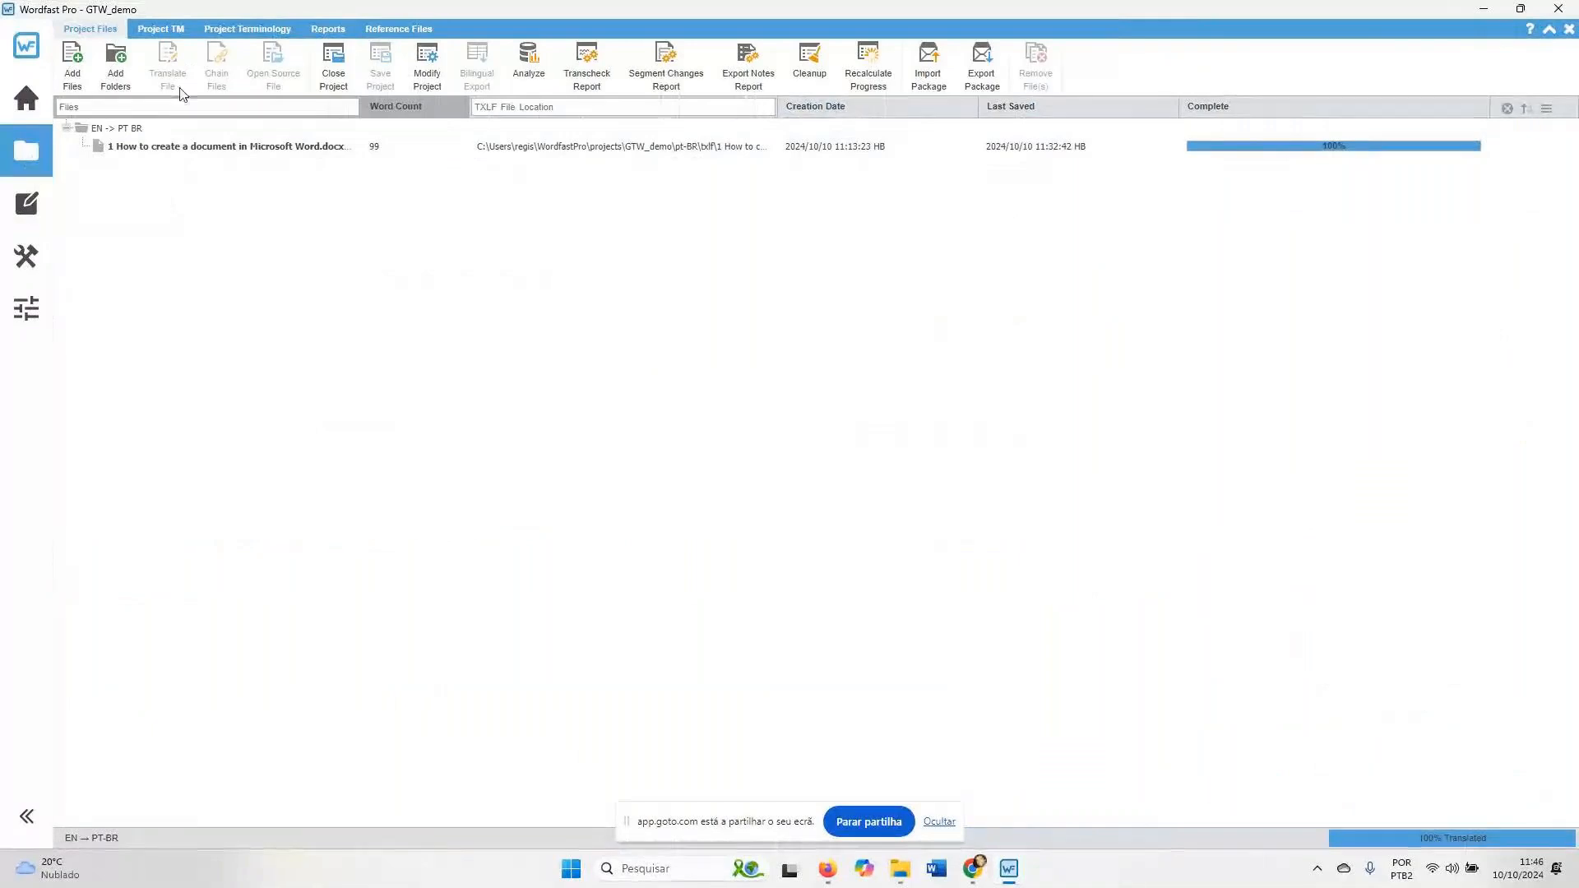
left_click(243, 32)
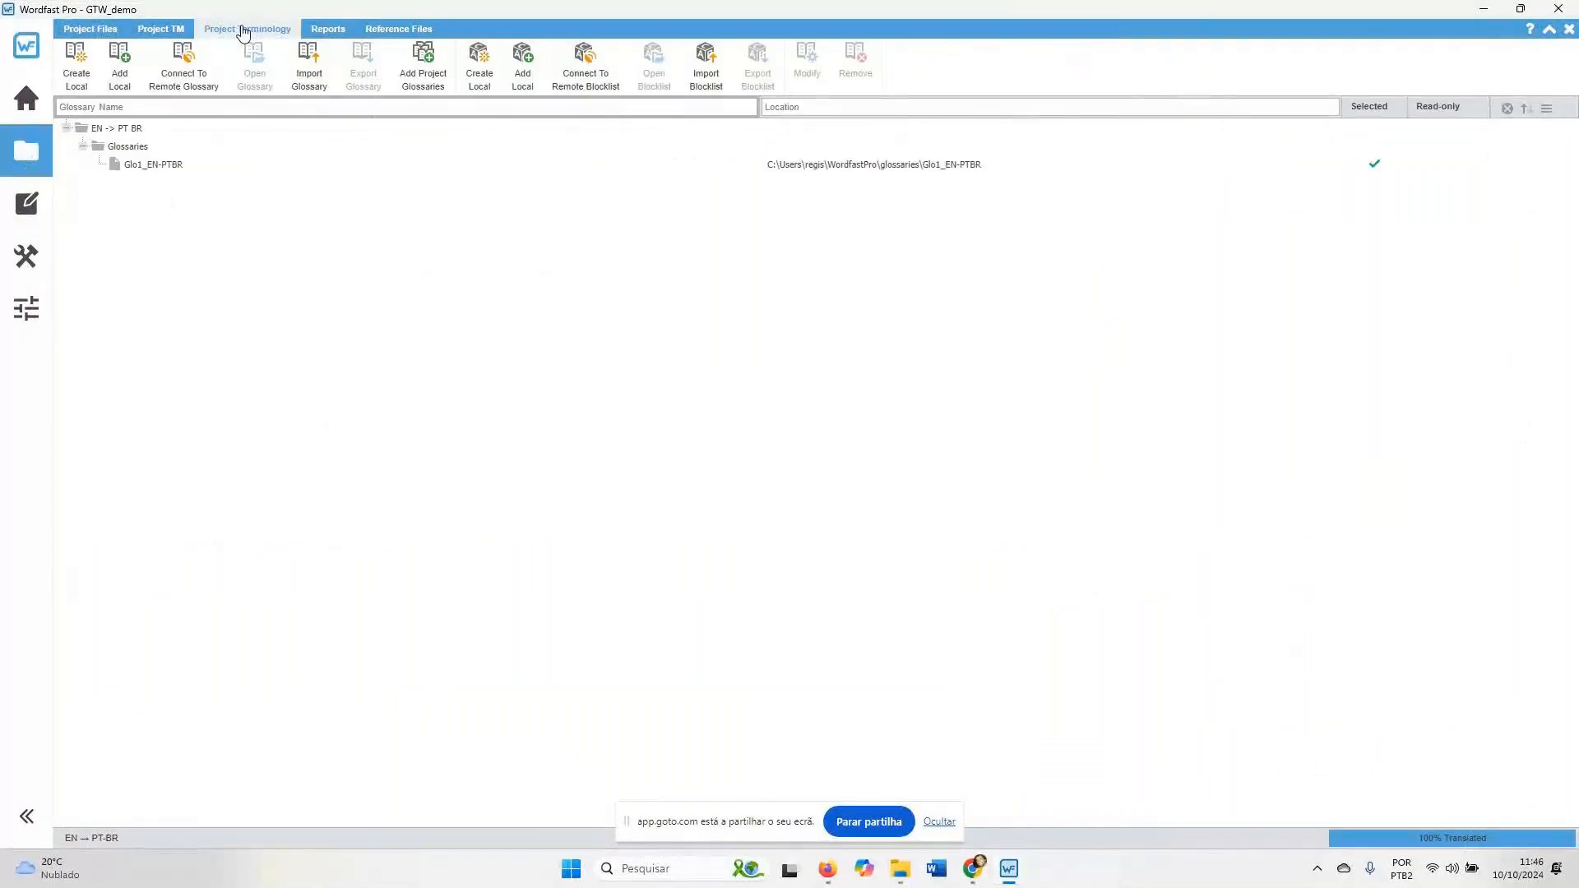
double_click(183, 166)
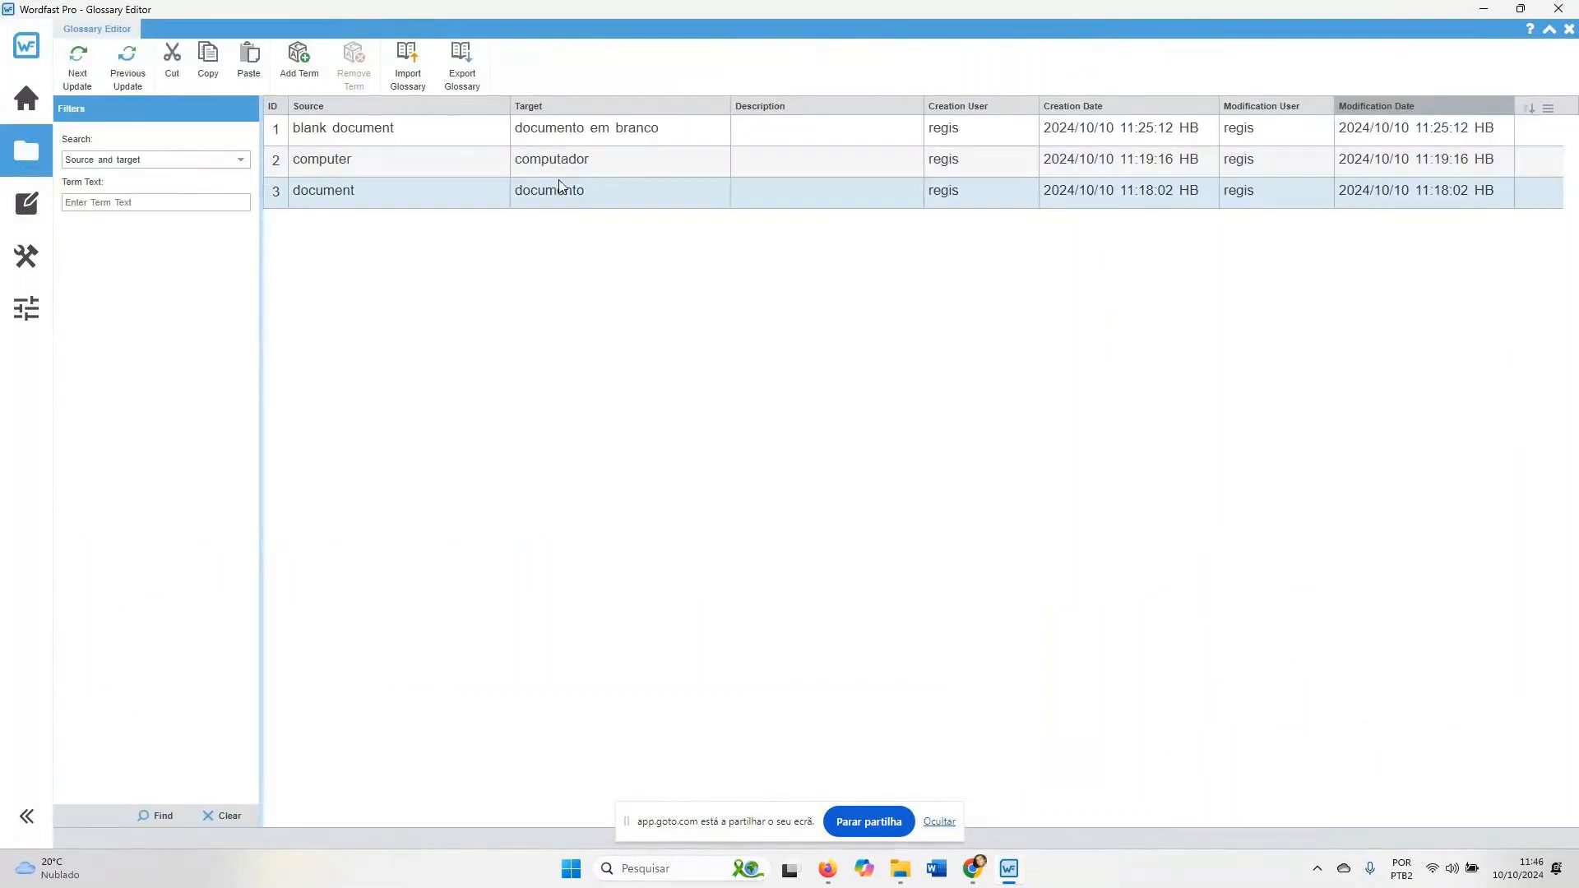
left_click(603, 158)
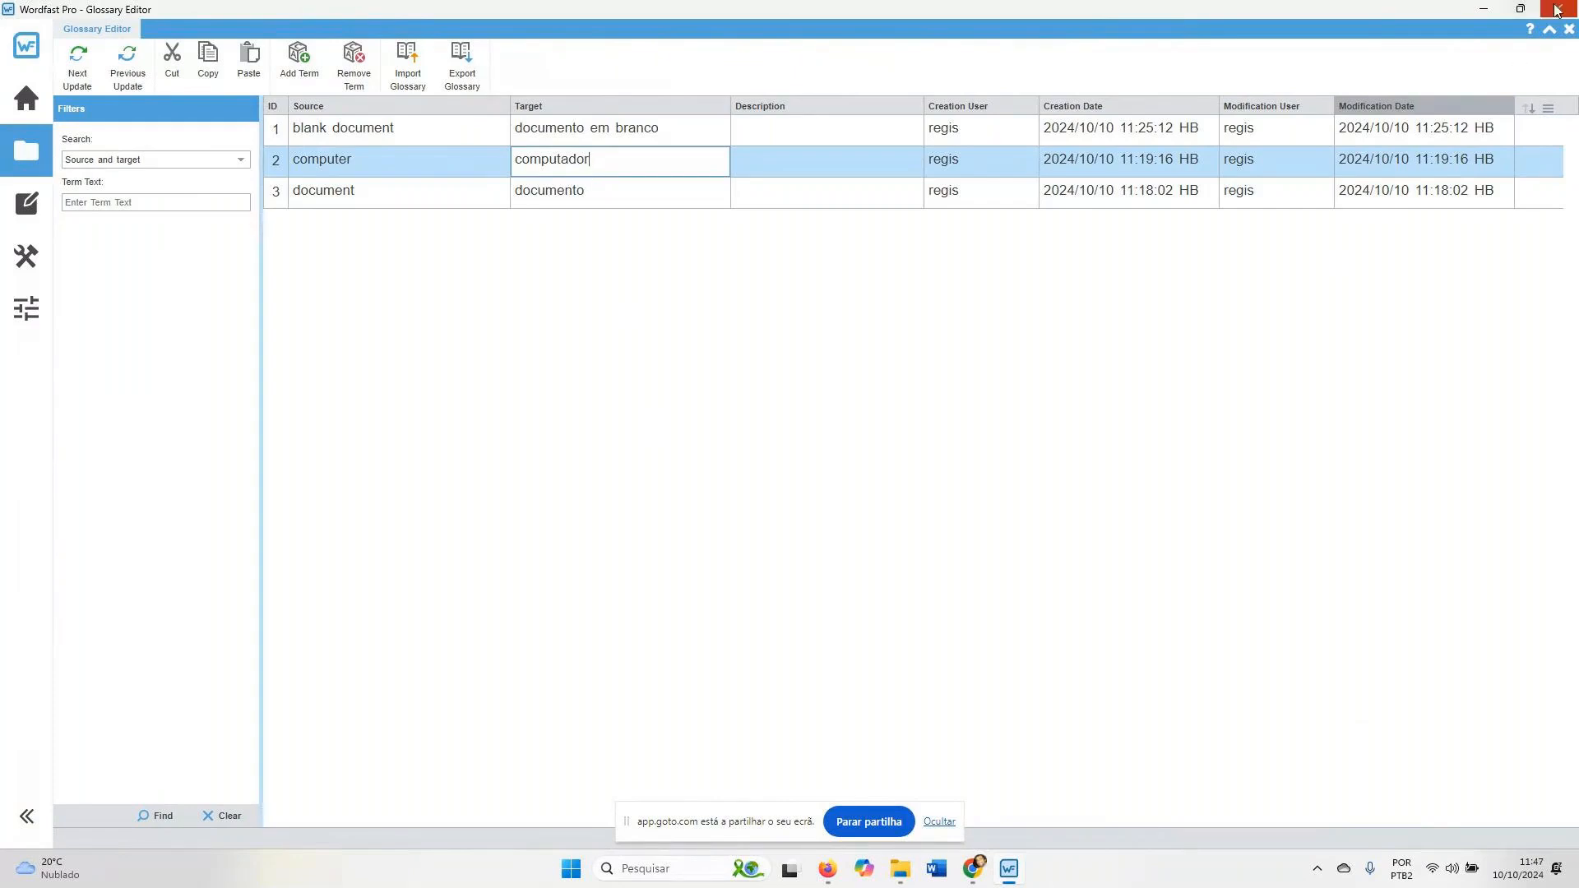
left_click(1568, 30)
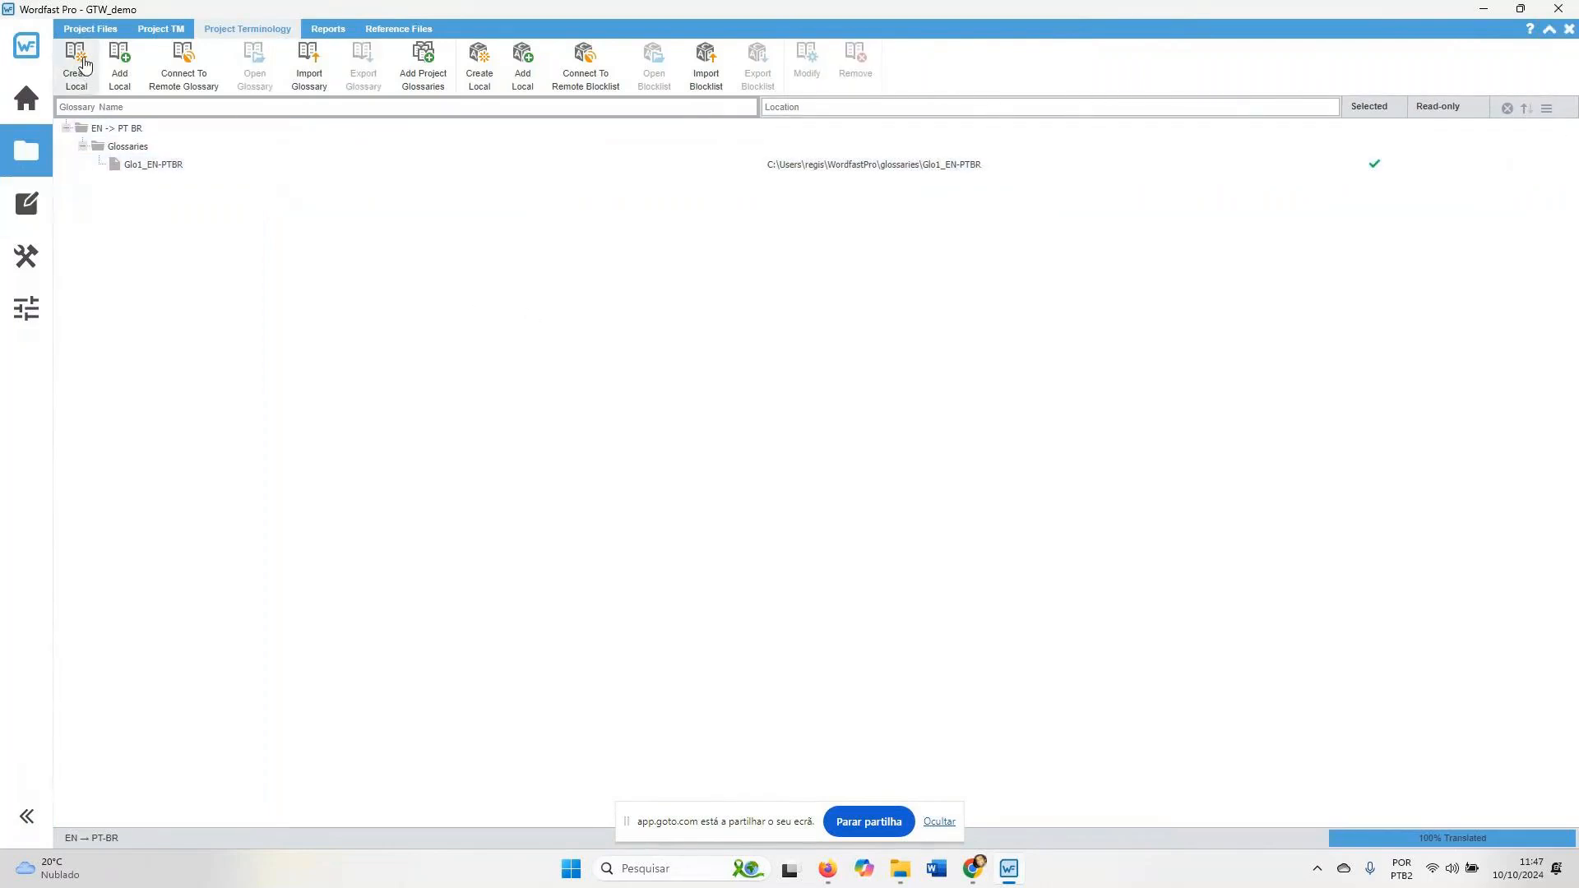
Return briefly to the Word guide, and check which translation memory and glossary are assigned to GTW_demo
left_click(31, 220)
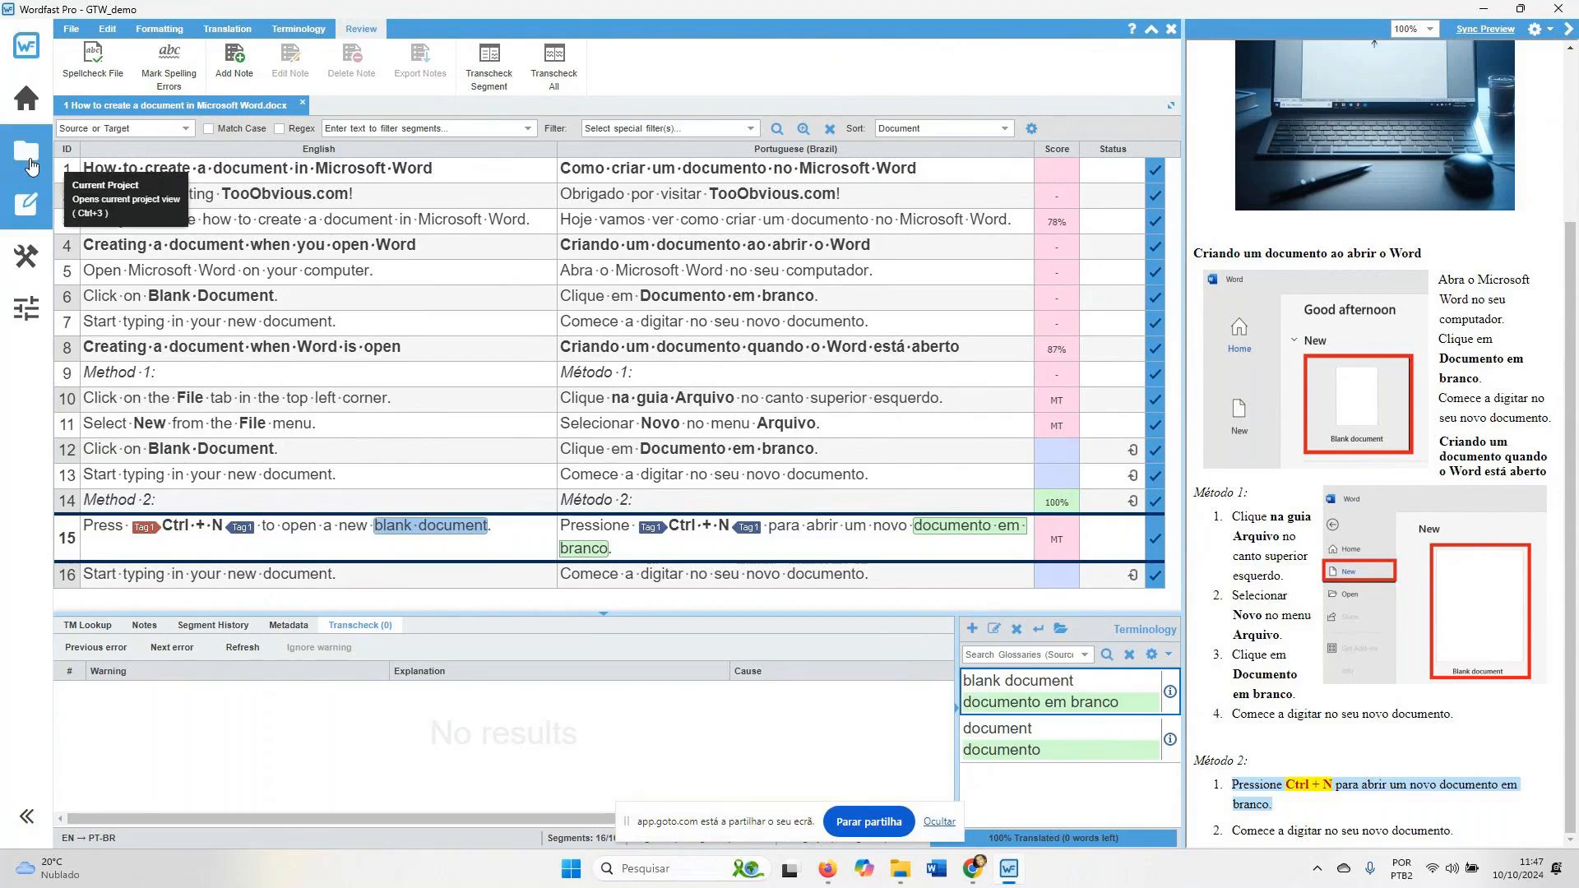
left_click(28, 154)
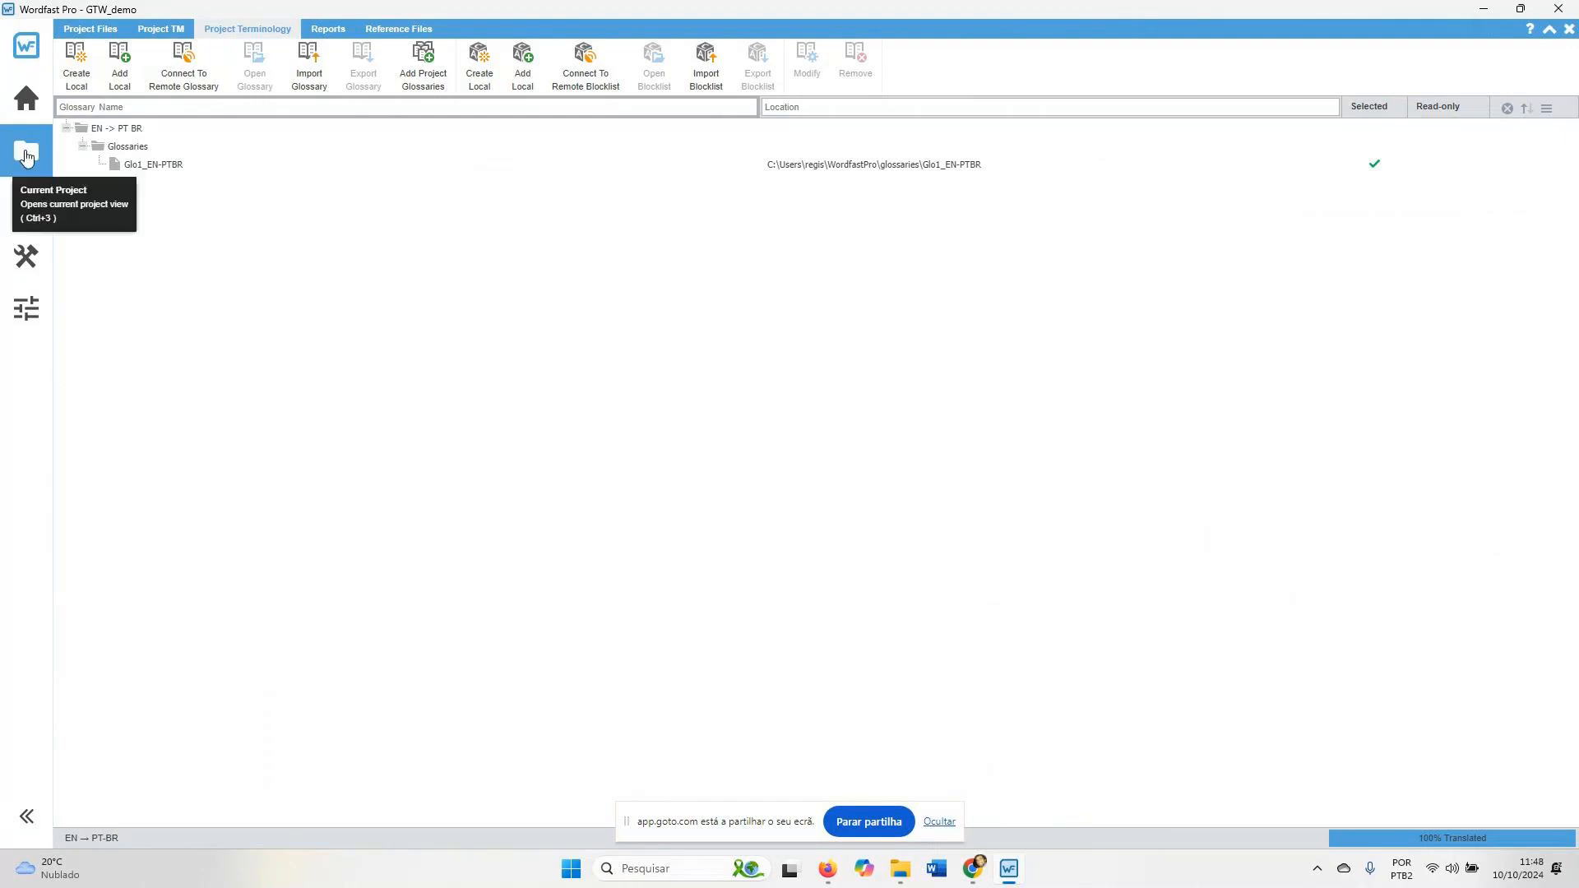
left_click(162, 30)
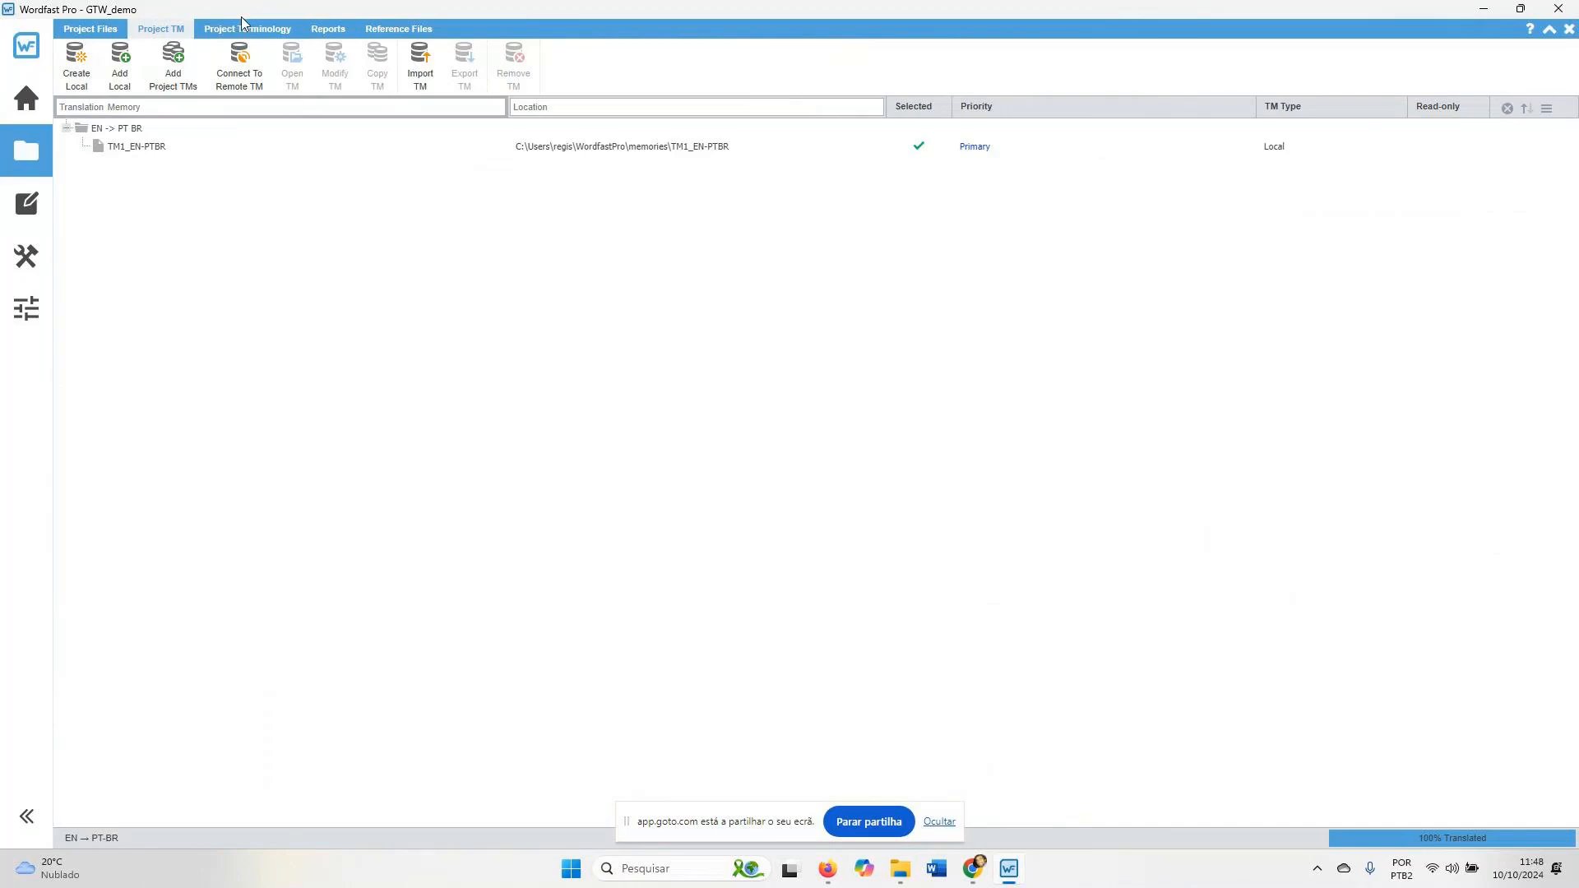
left_click(260, 31)
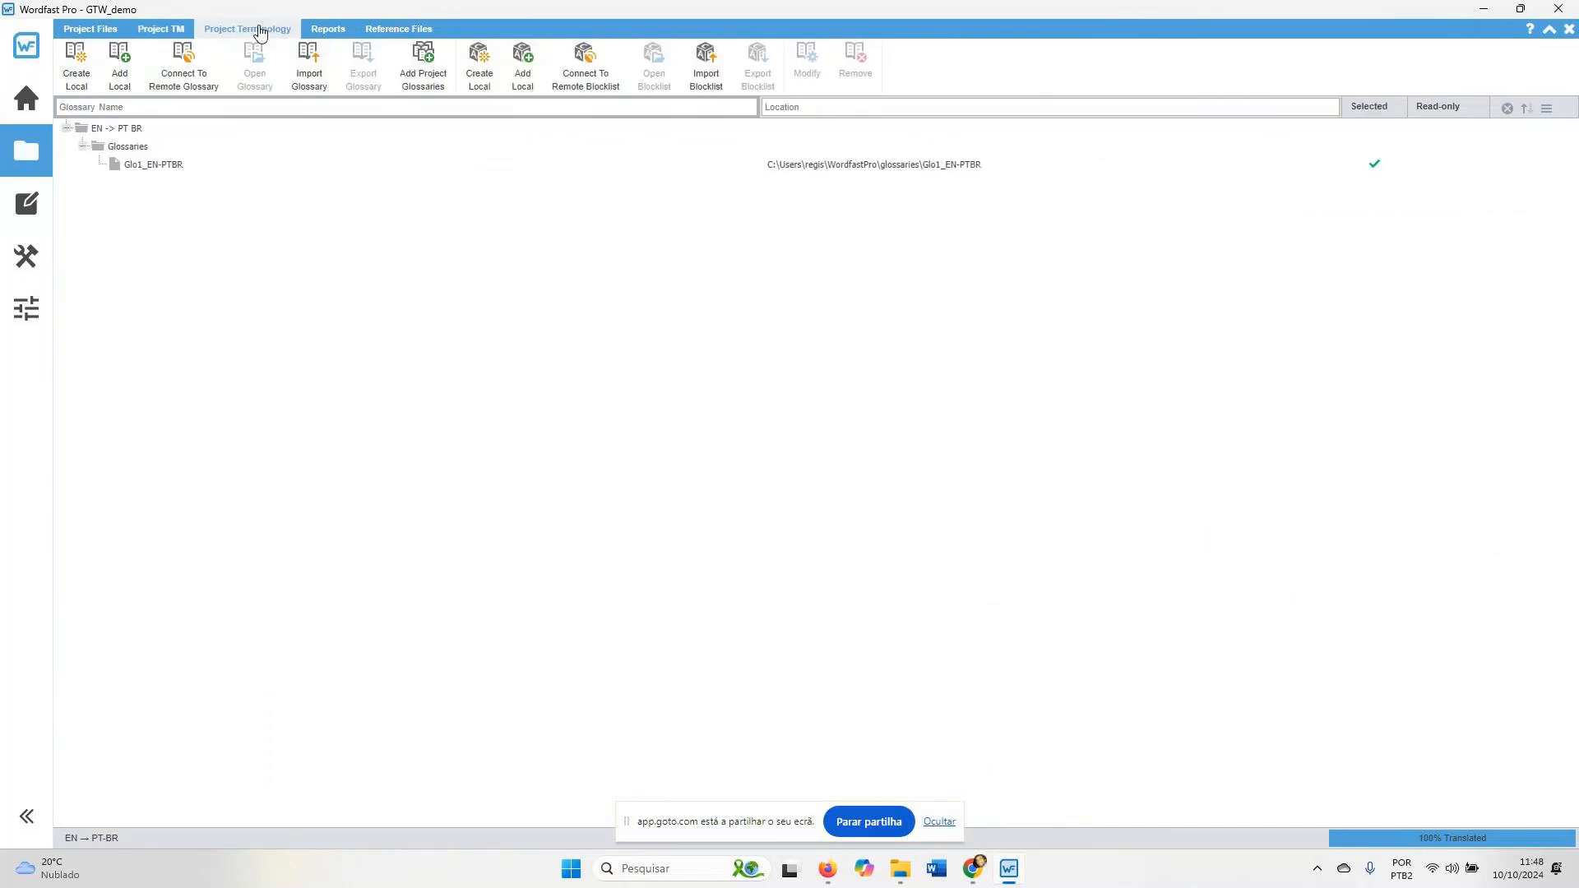
left_click(171, 35)
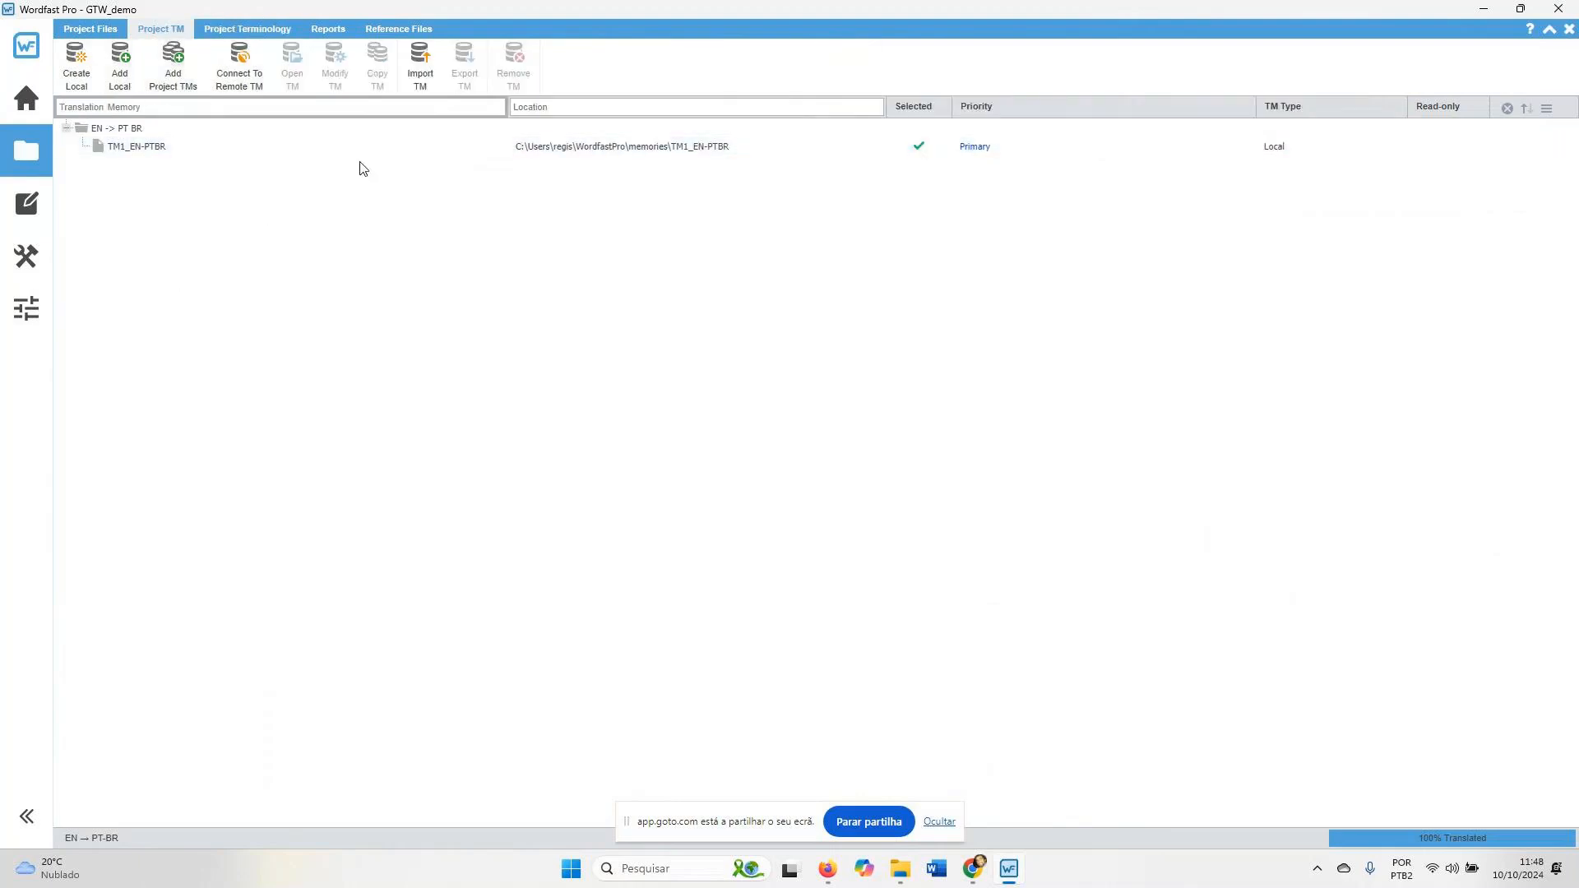
View the editable settings of the TM1_EN-PTBR translation memory and the folder of local memories available to add, cancelling both without changes
left_click(274, 149)
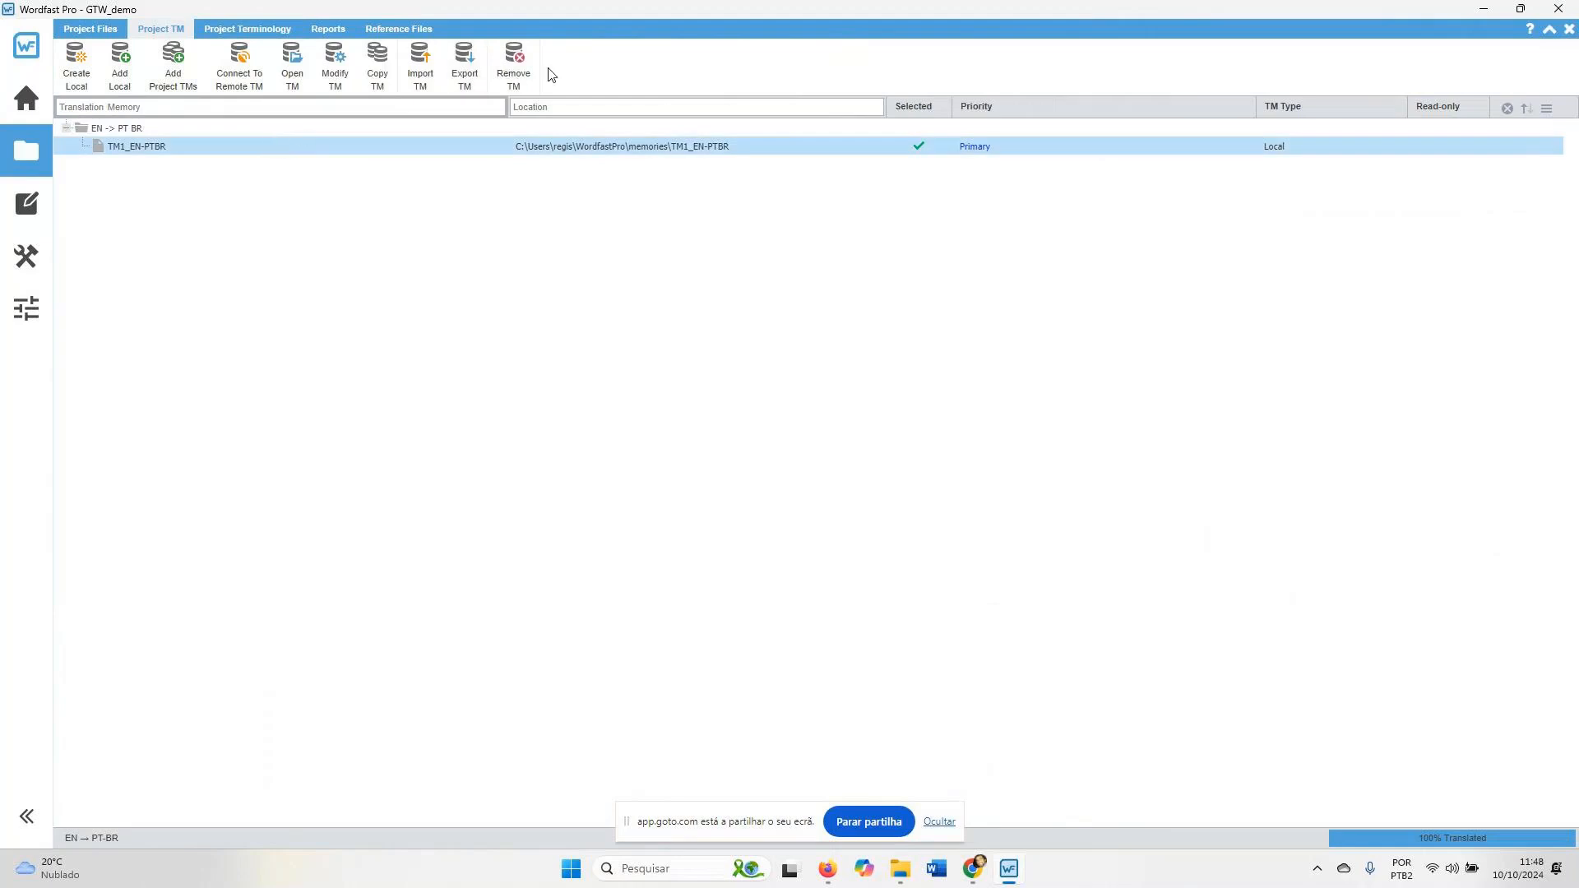
left_click(321, 88)
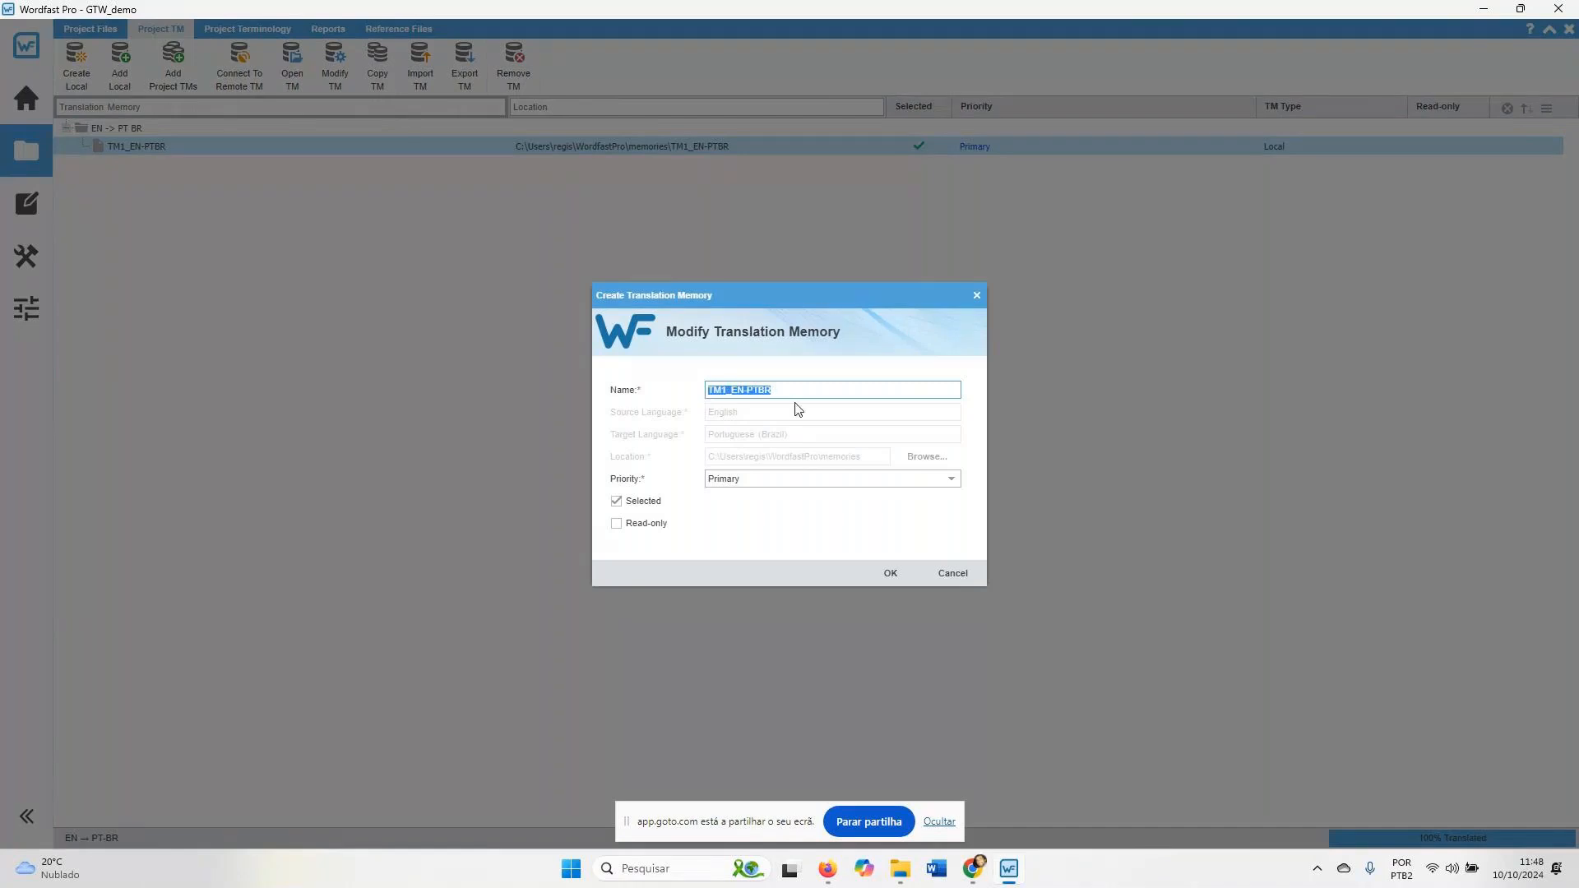
left_click(963, 577)
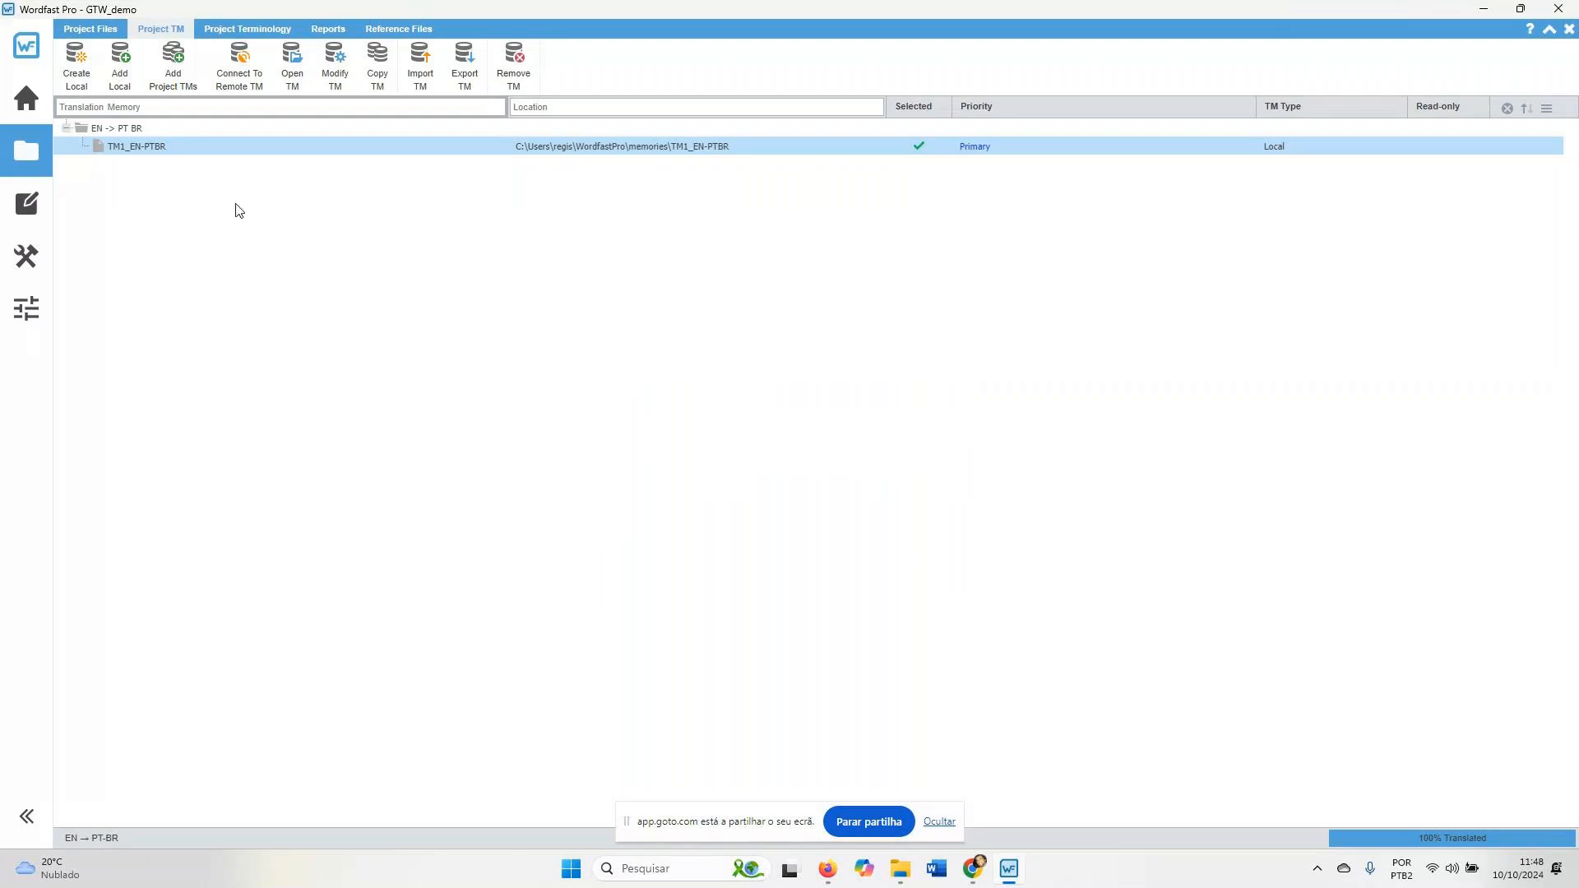
left_click(118, 79)
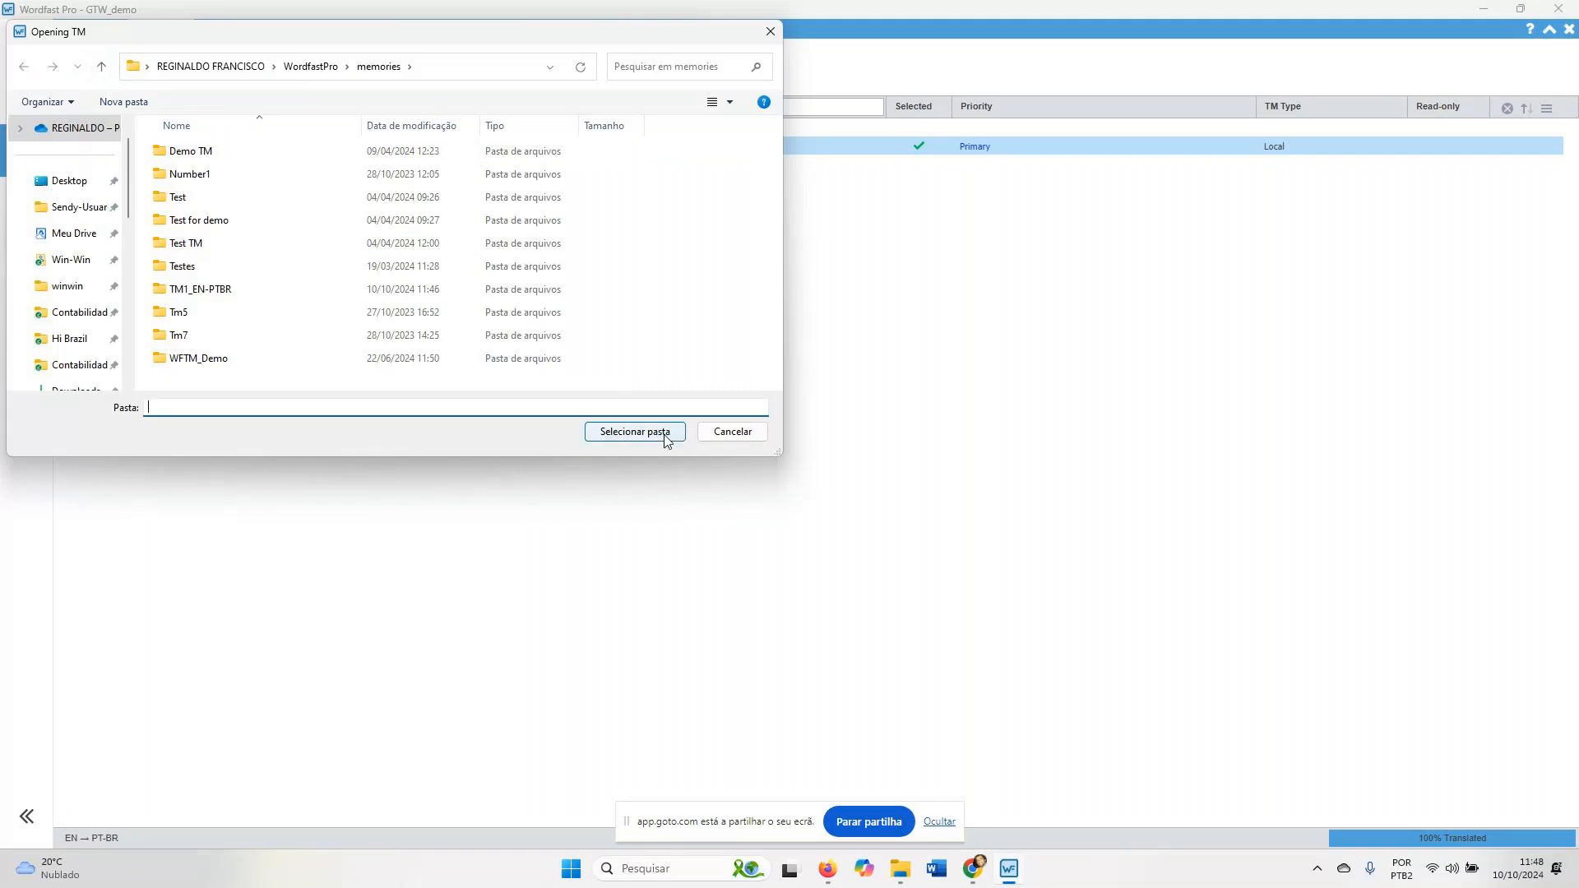
left_click(756, 436)
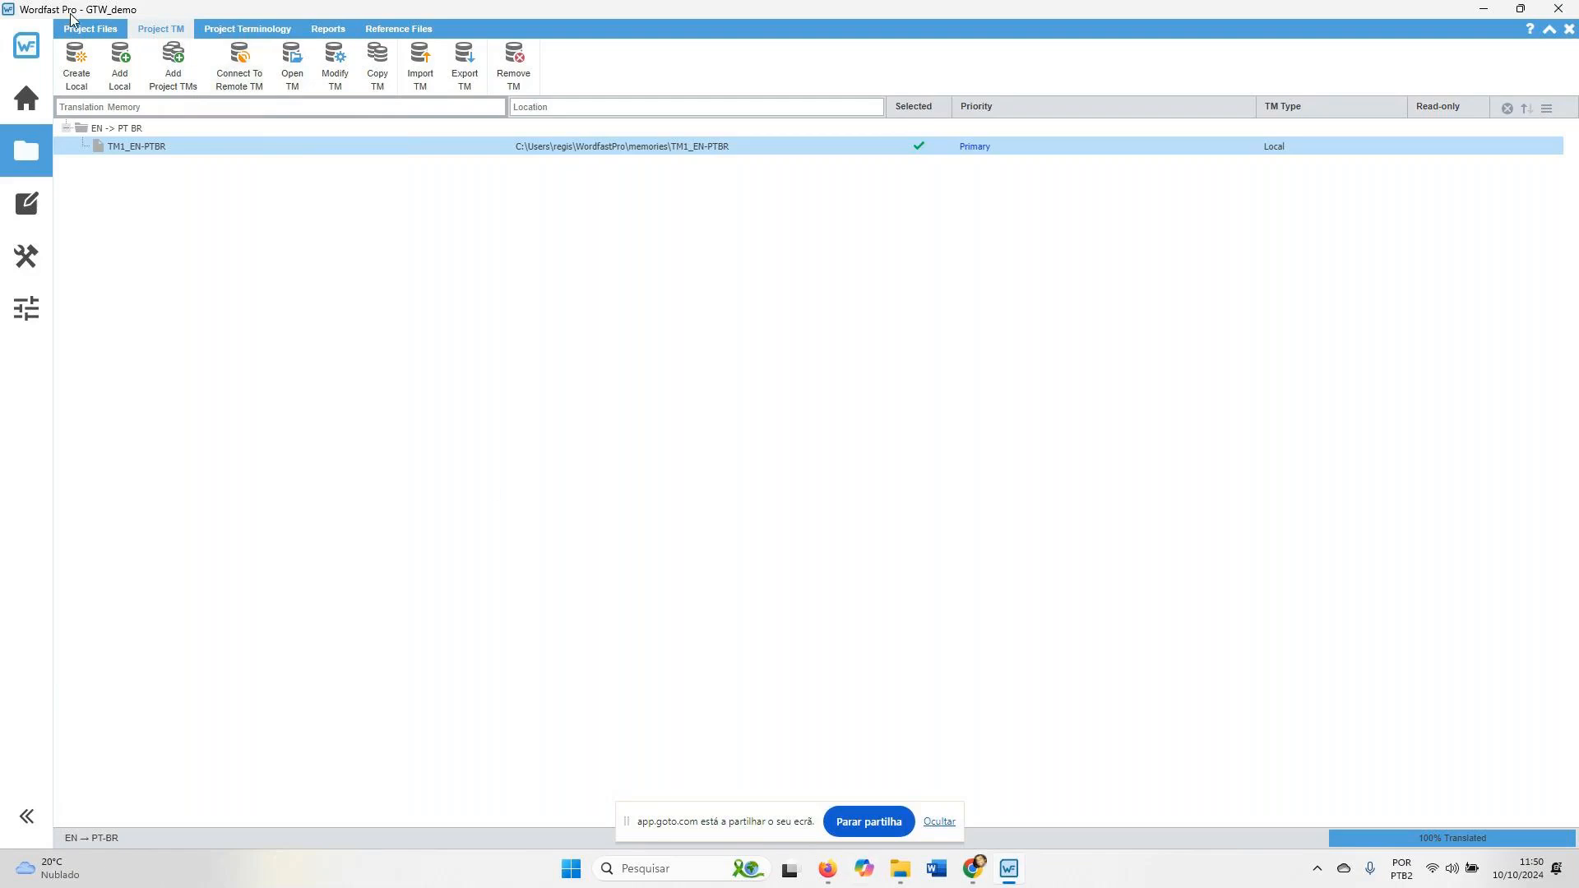
Return to the Word guide, compare repeated segments 12 and 6, and view the translation memory match for segment 12
left_click(107, 29)
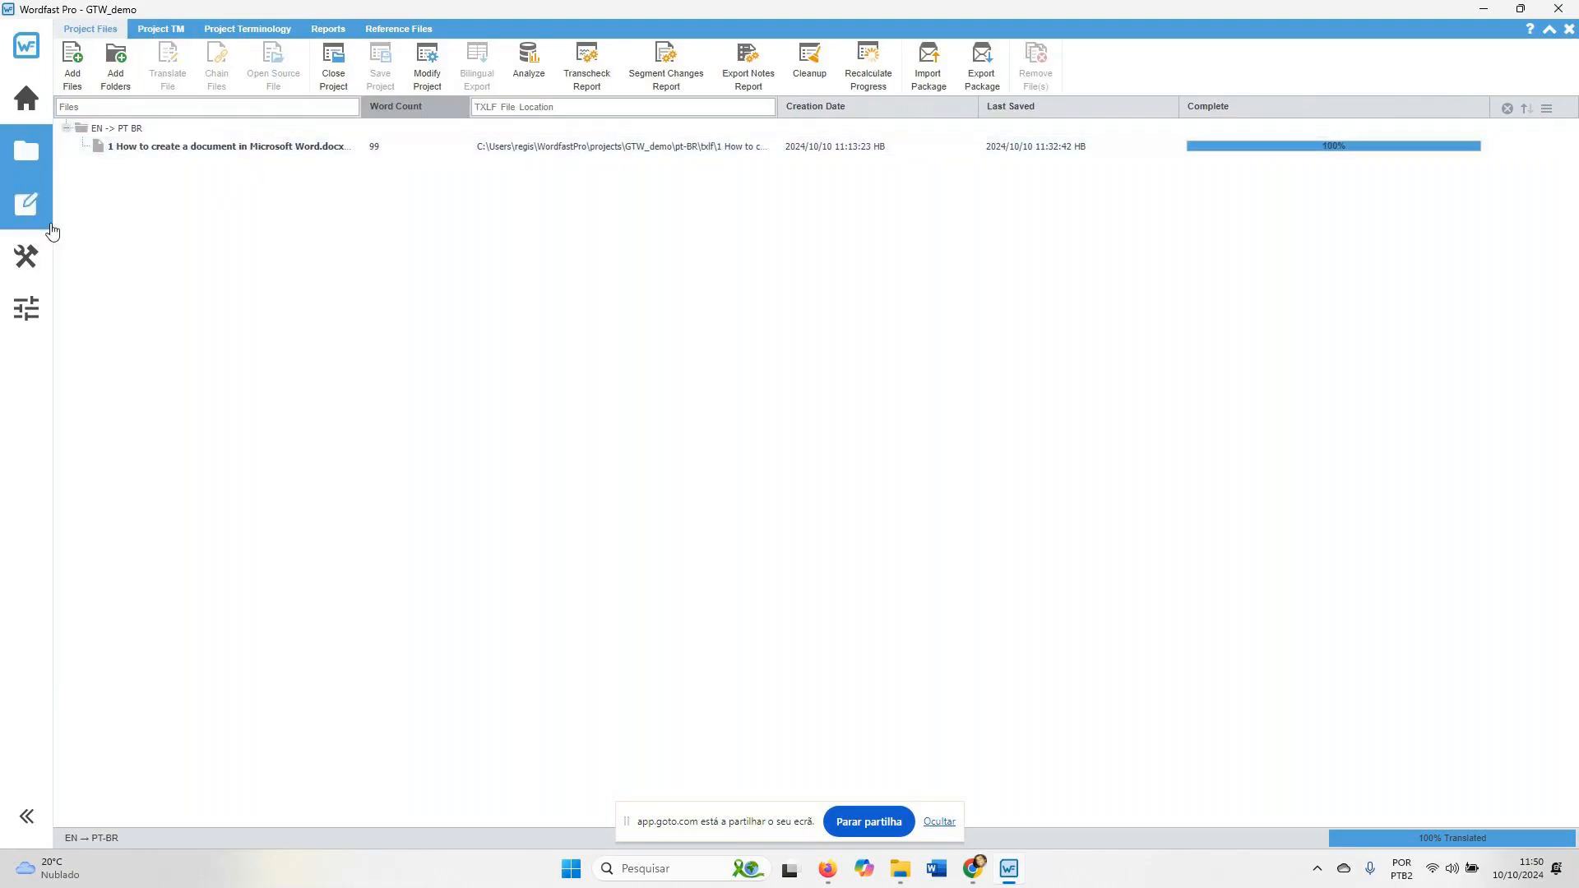
left_click(31, 206)
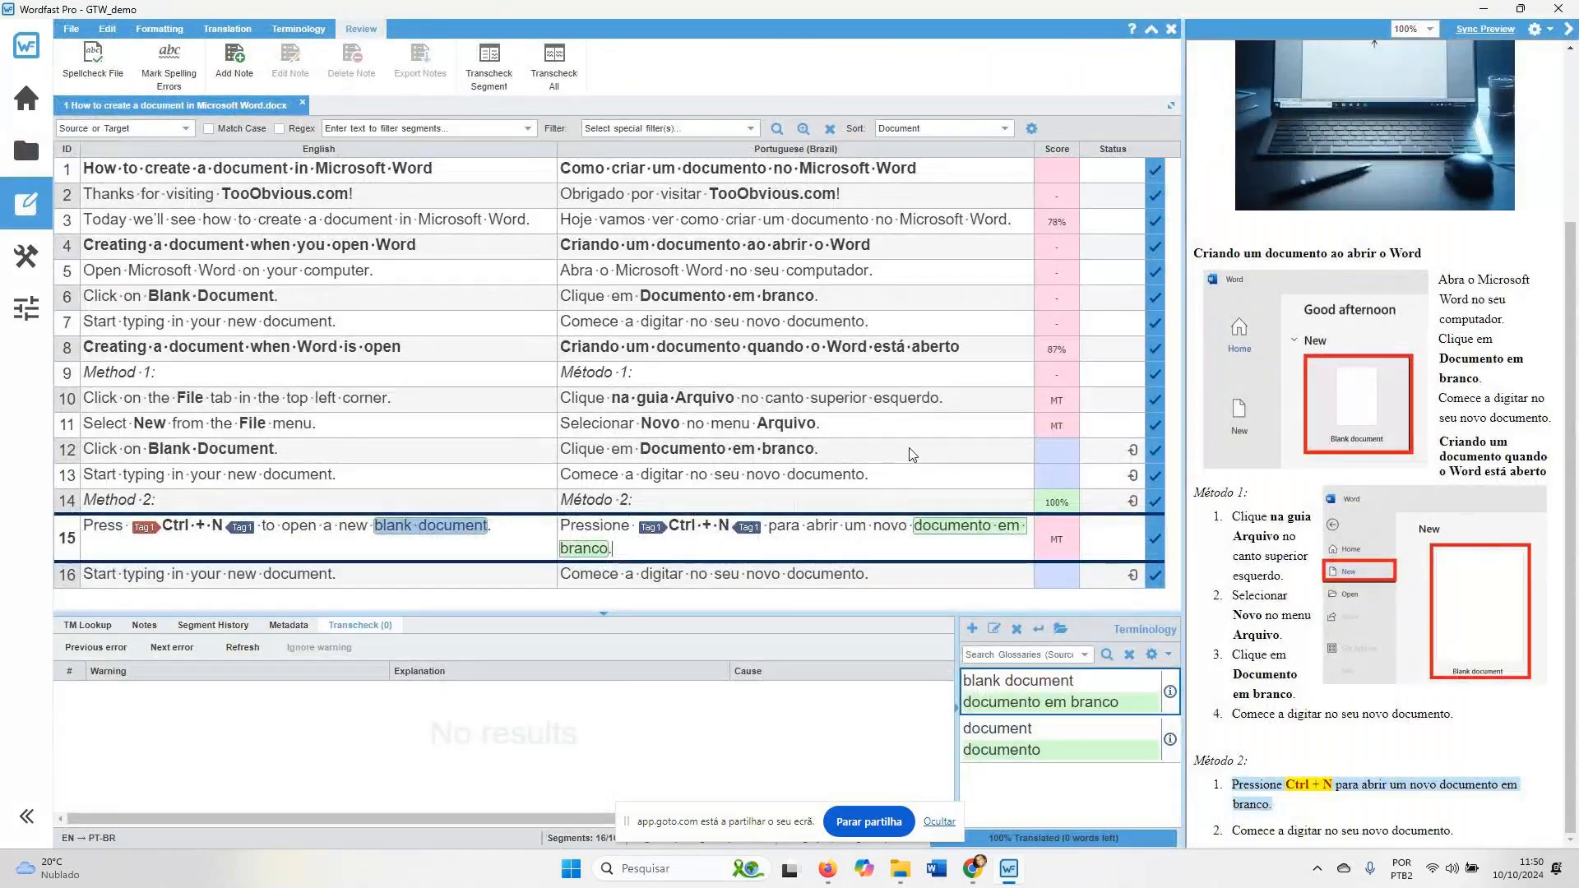
left_click(872, 451)
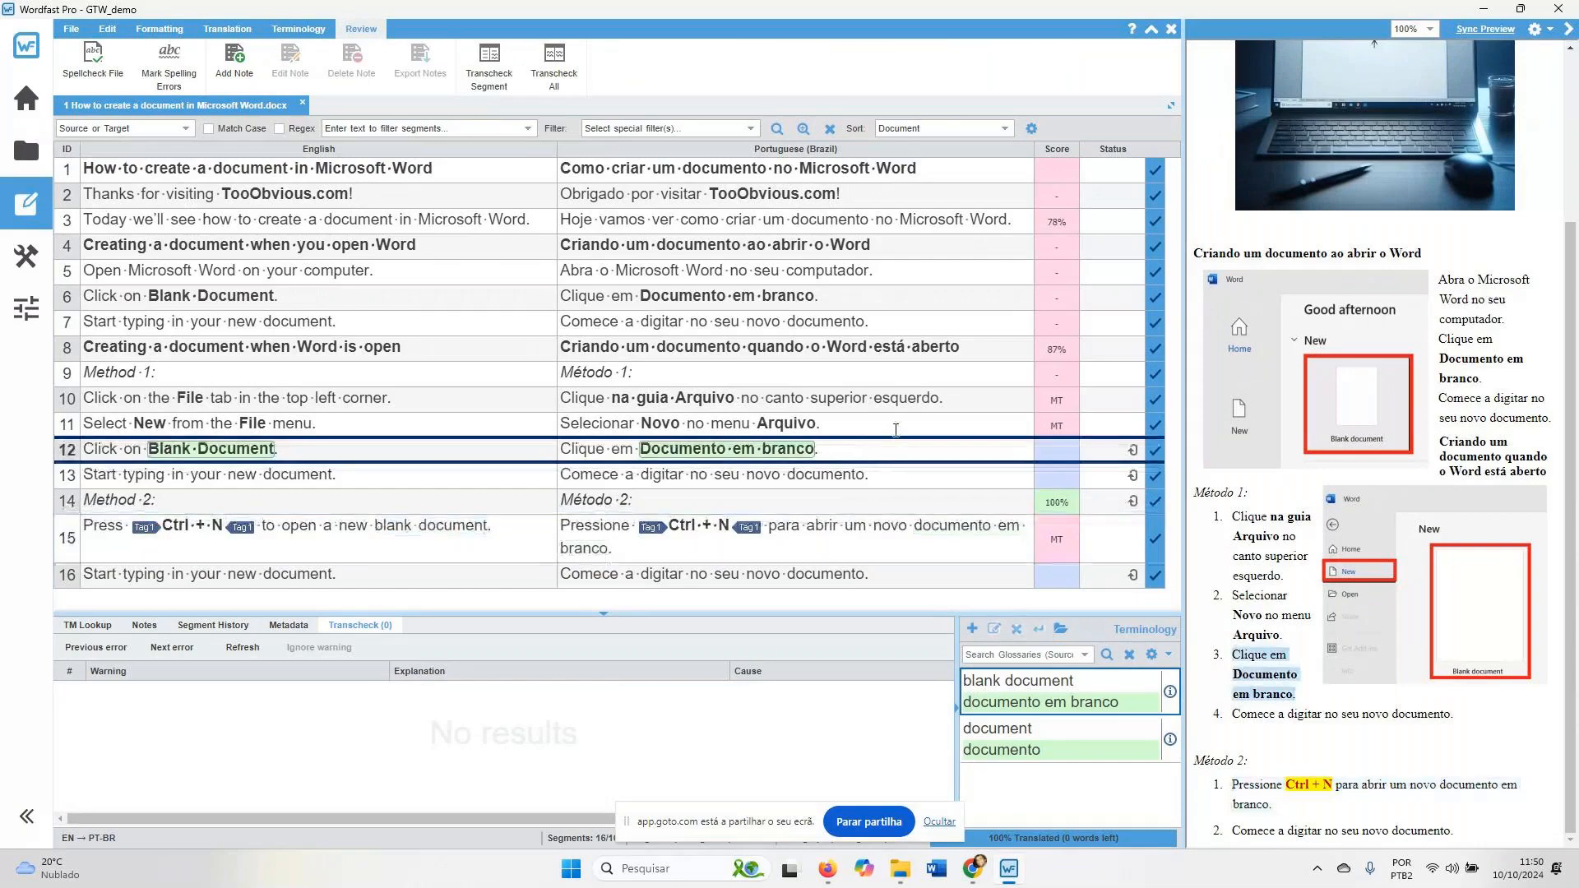
left_click(861, 295)
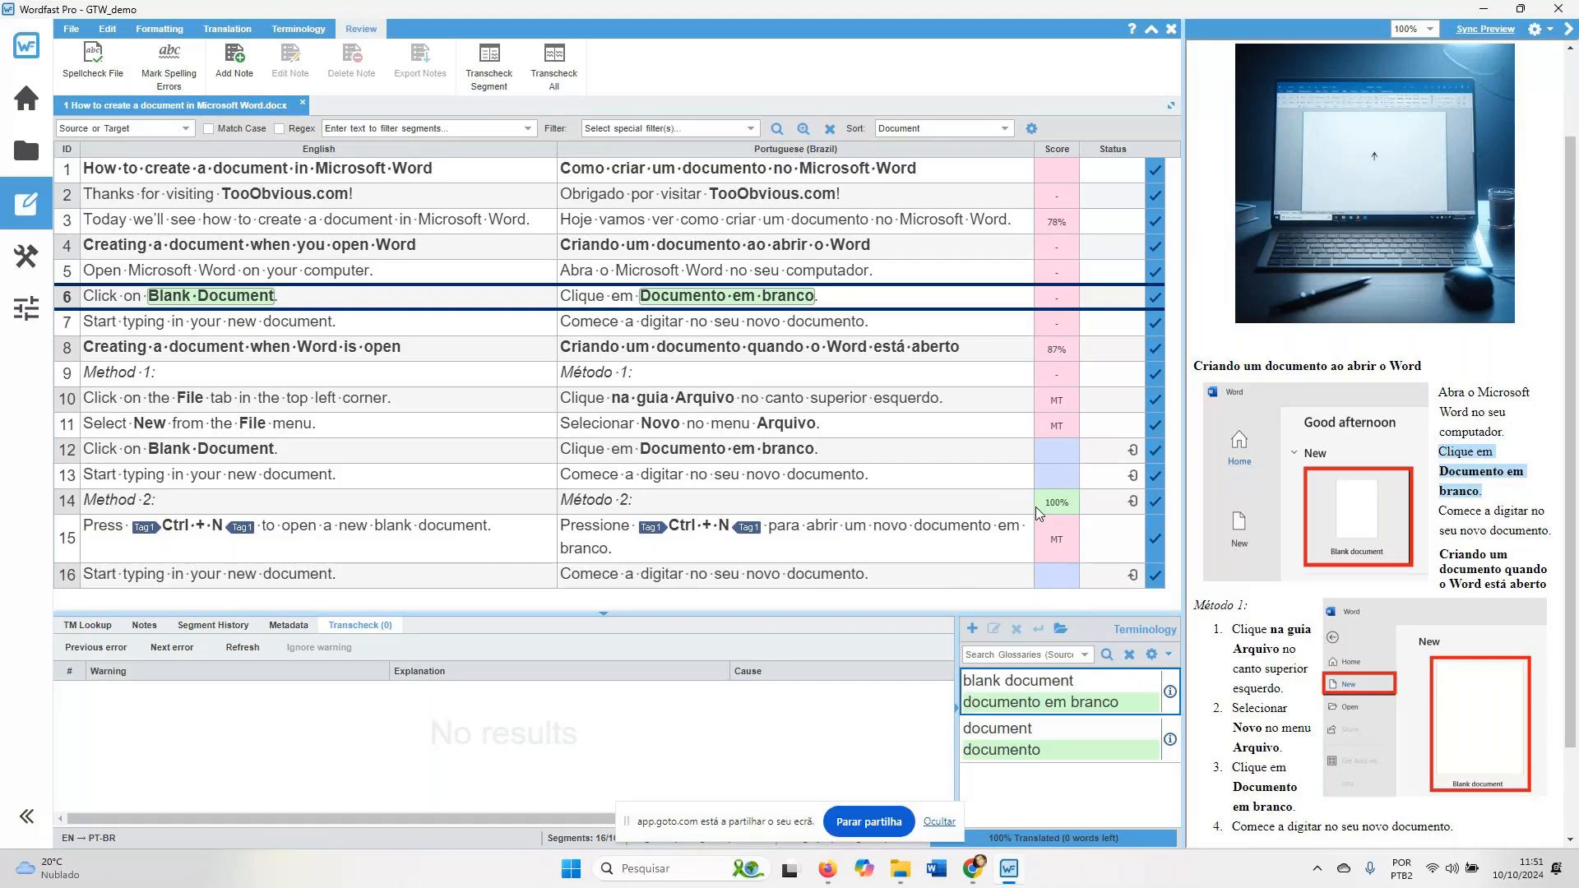
left_click(822, 449)
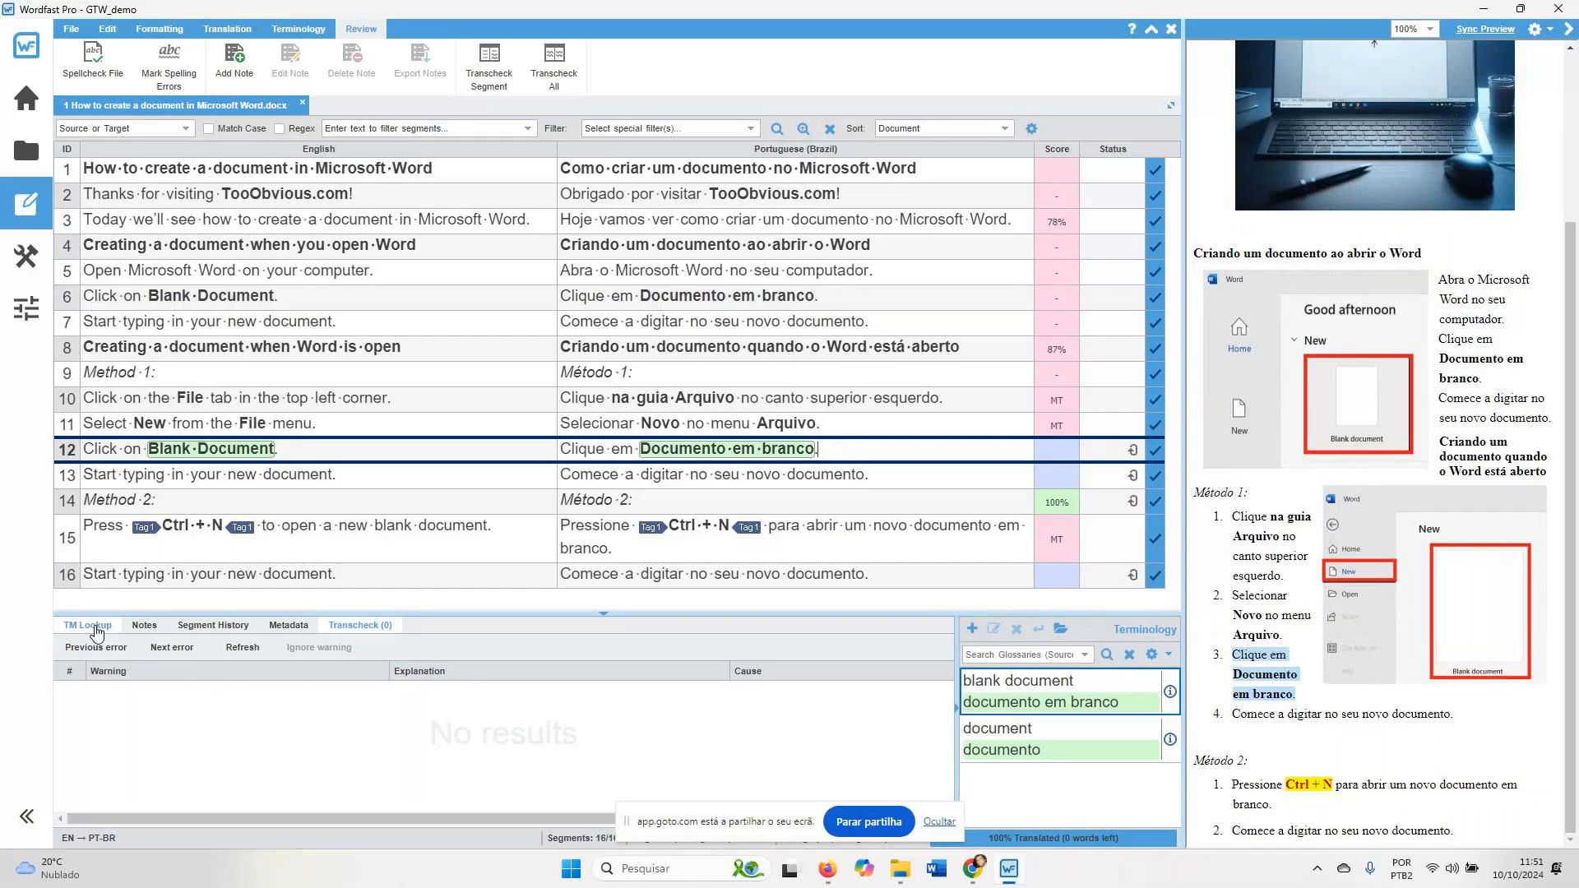
left_click(92, 626)
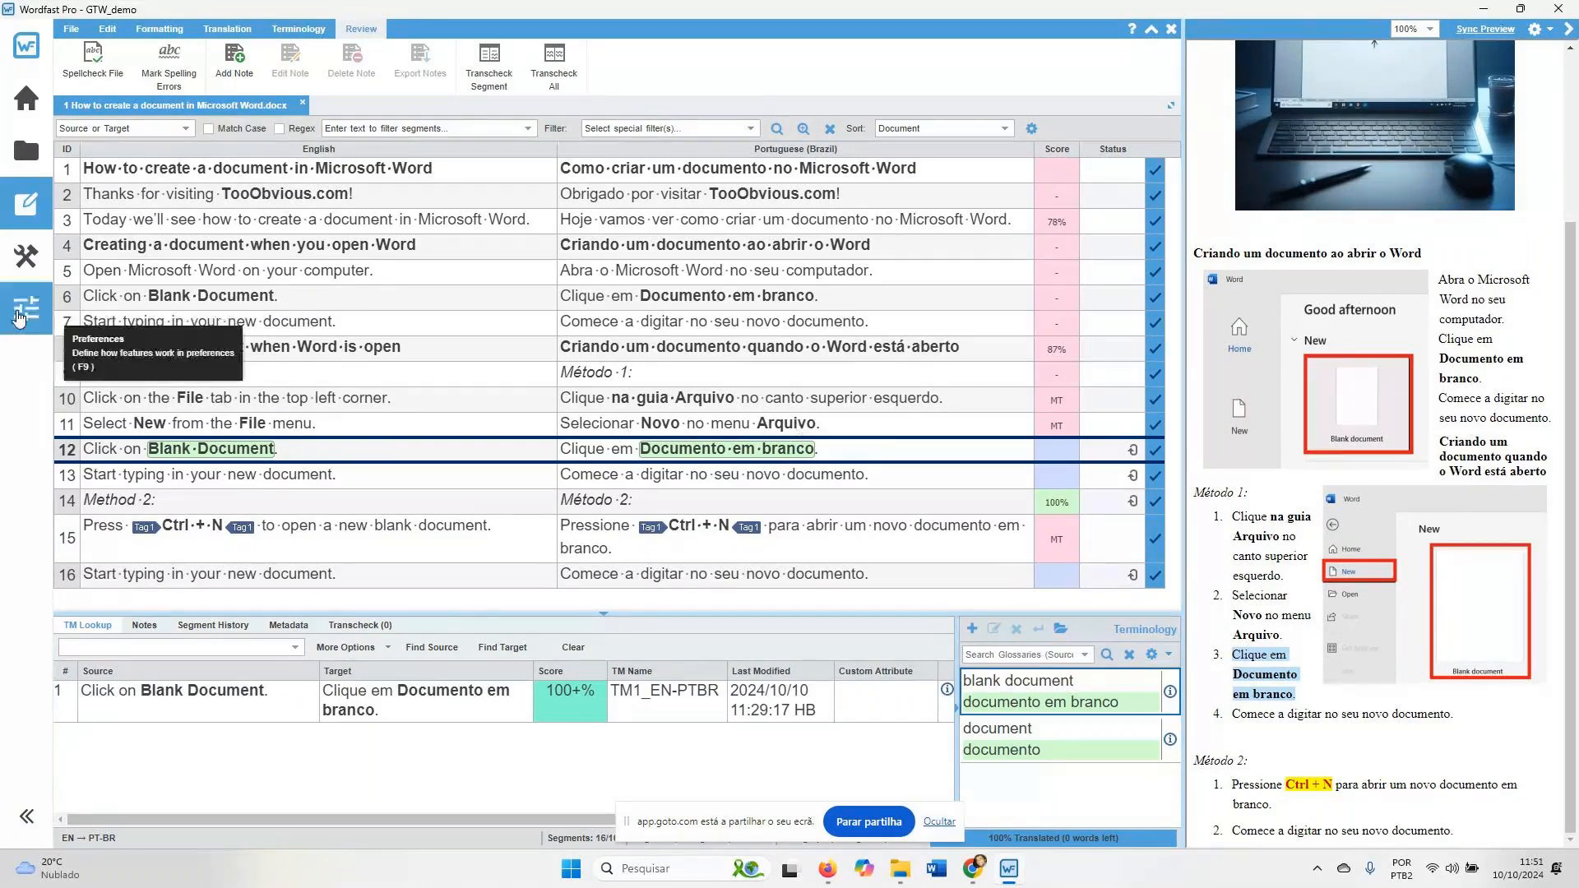
Review the Auto-Propagation preferences for repeated segments and accept them without changes
left_click(19, 317)
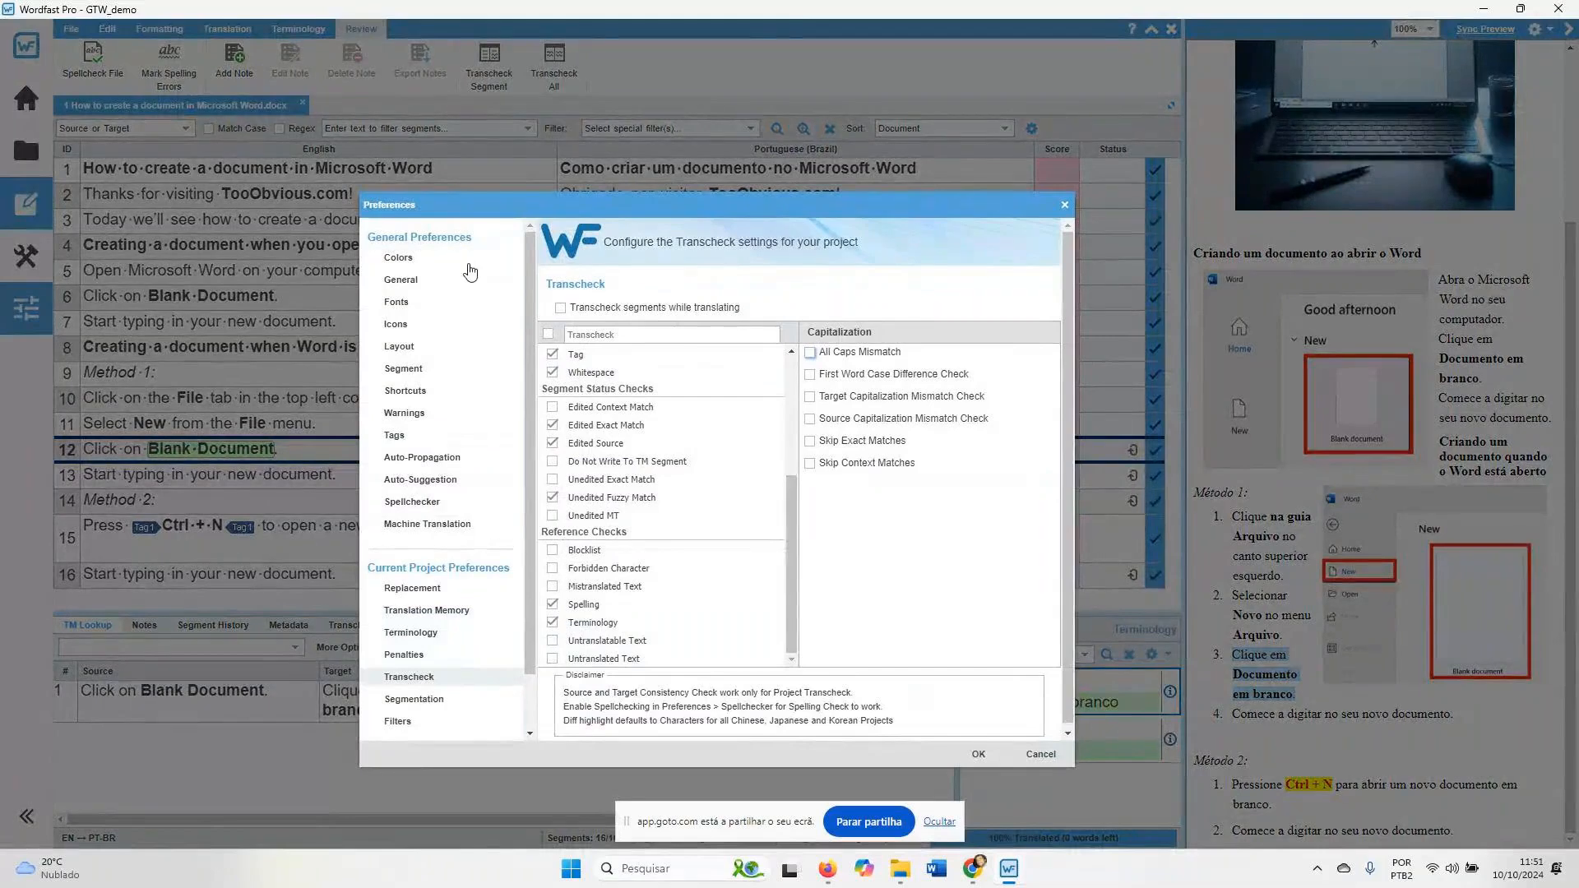
left_click(438, 459)
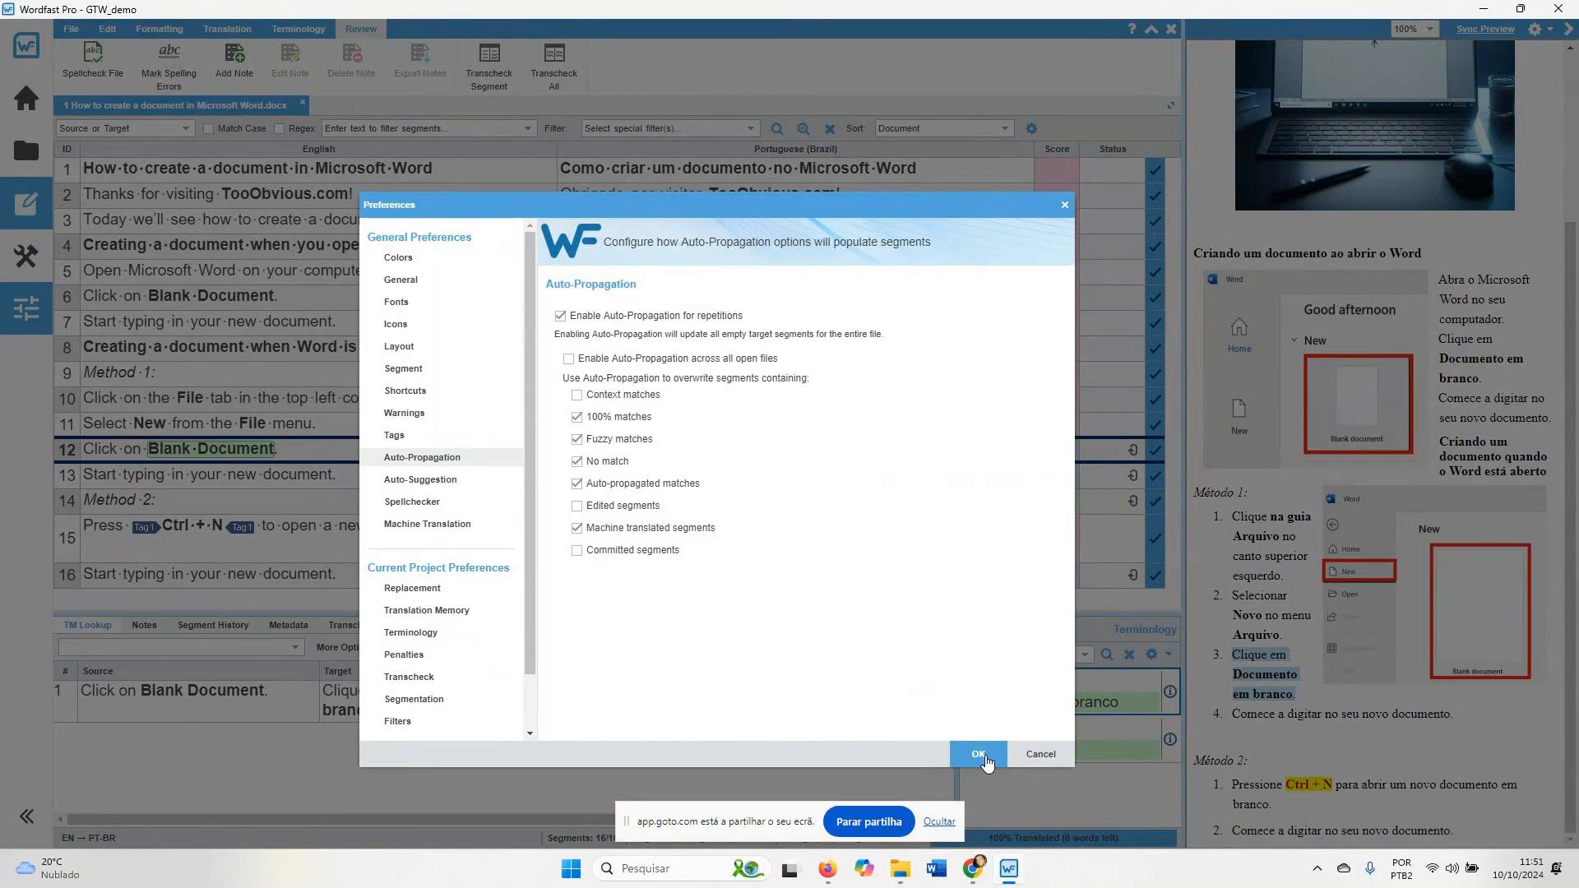
left_click(985, 758)
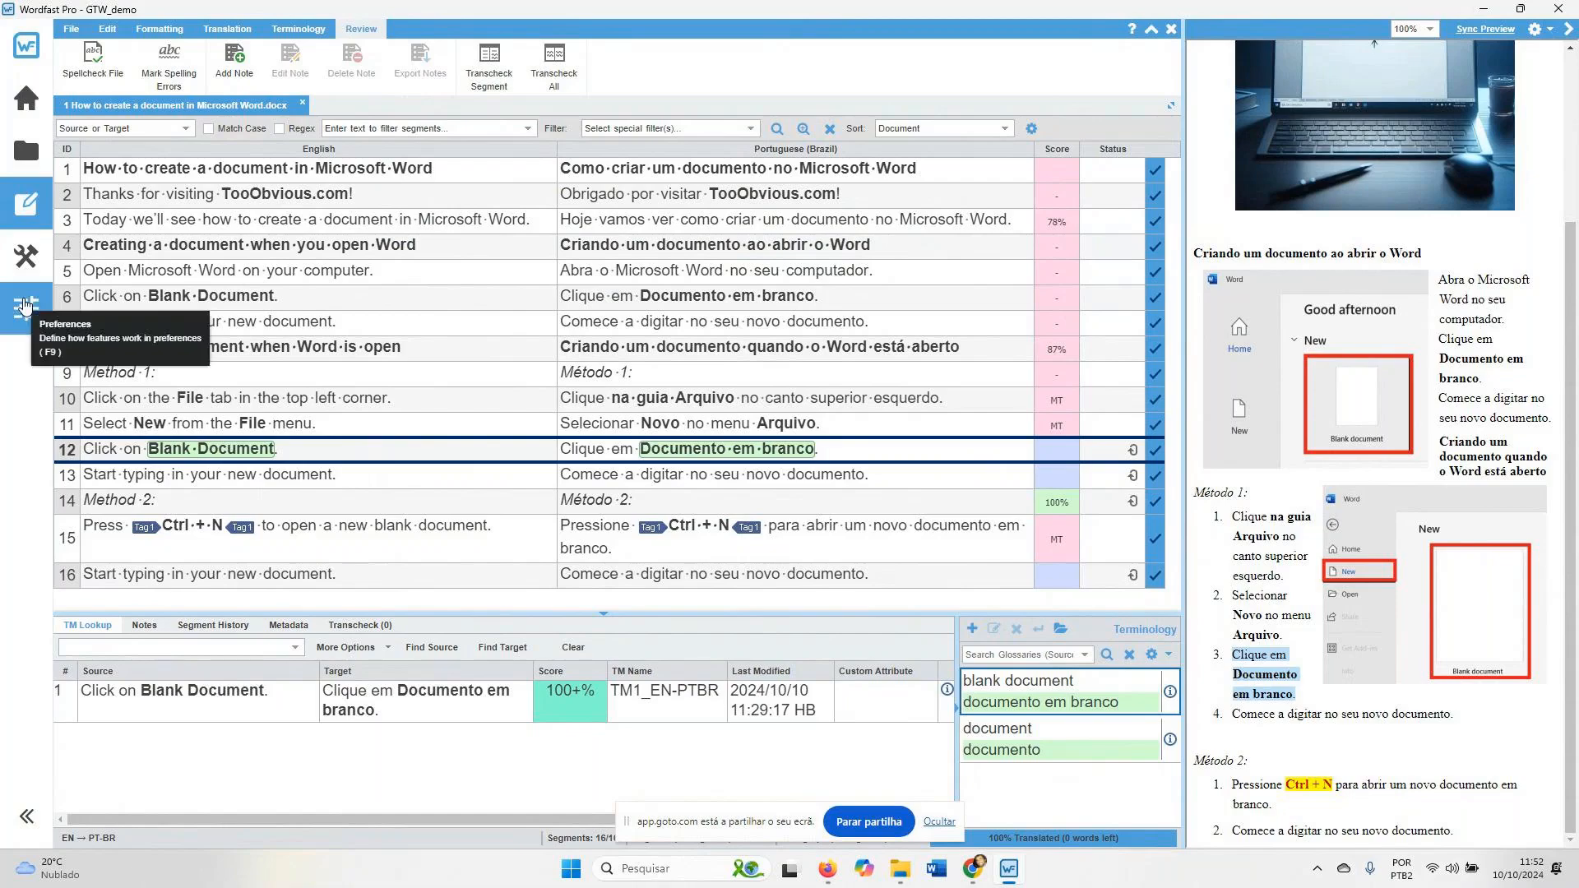
View the Layout and keyboard Shortcuts preferences, close them without changes, and stop sharing the screen
left_click(23, 306)
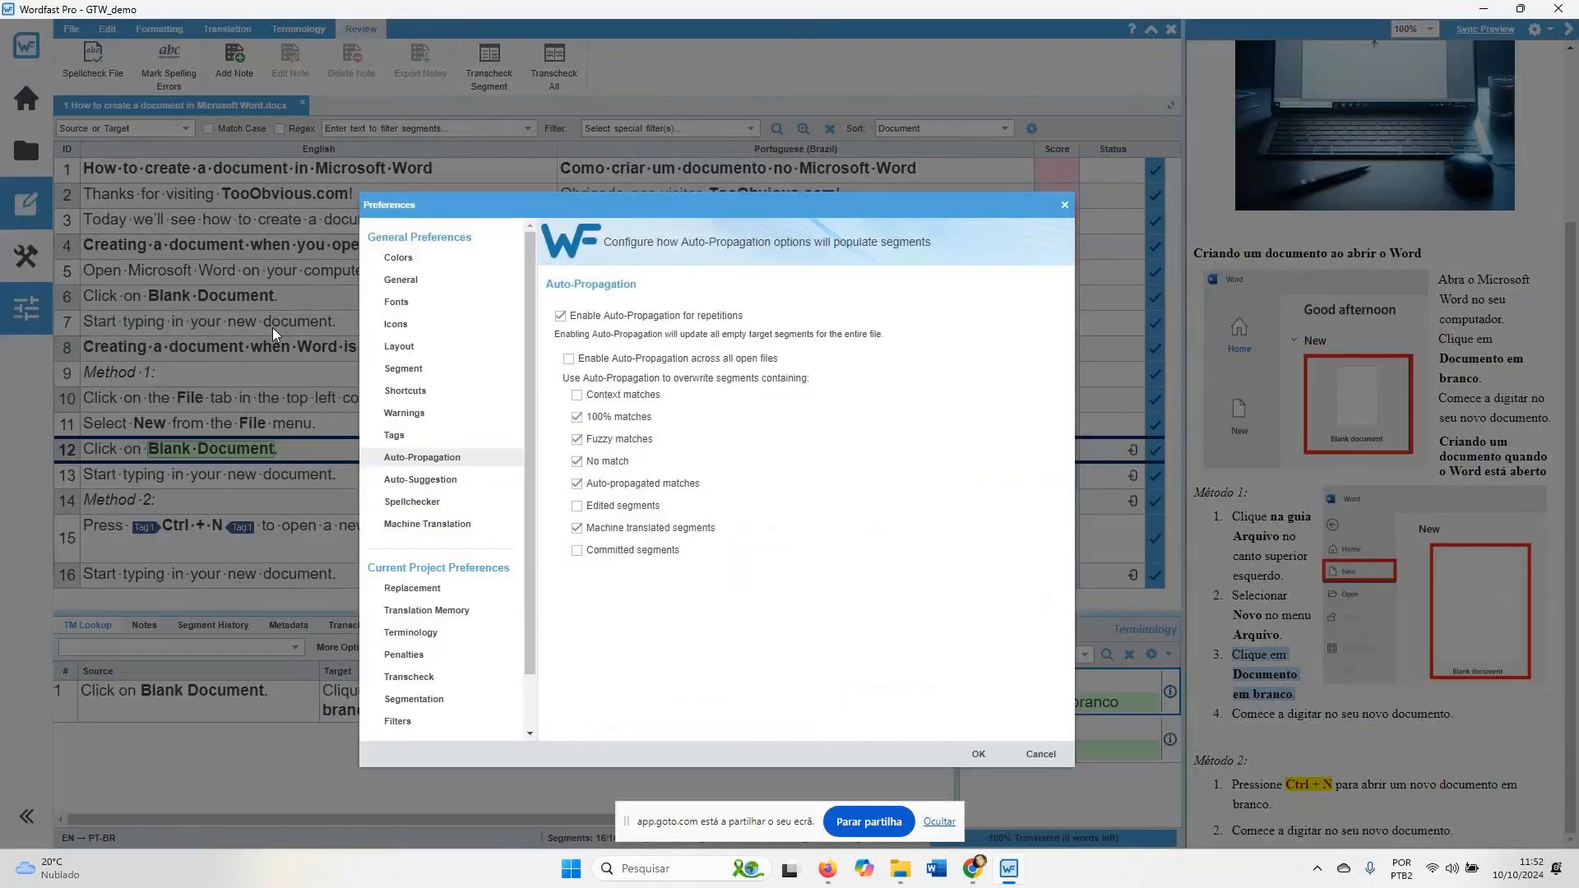
scroll(429, 564, "down", 2)
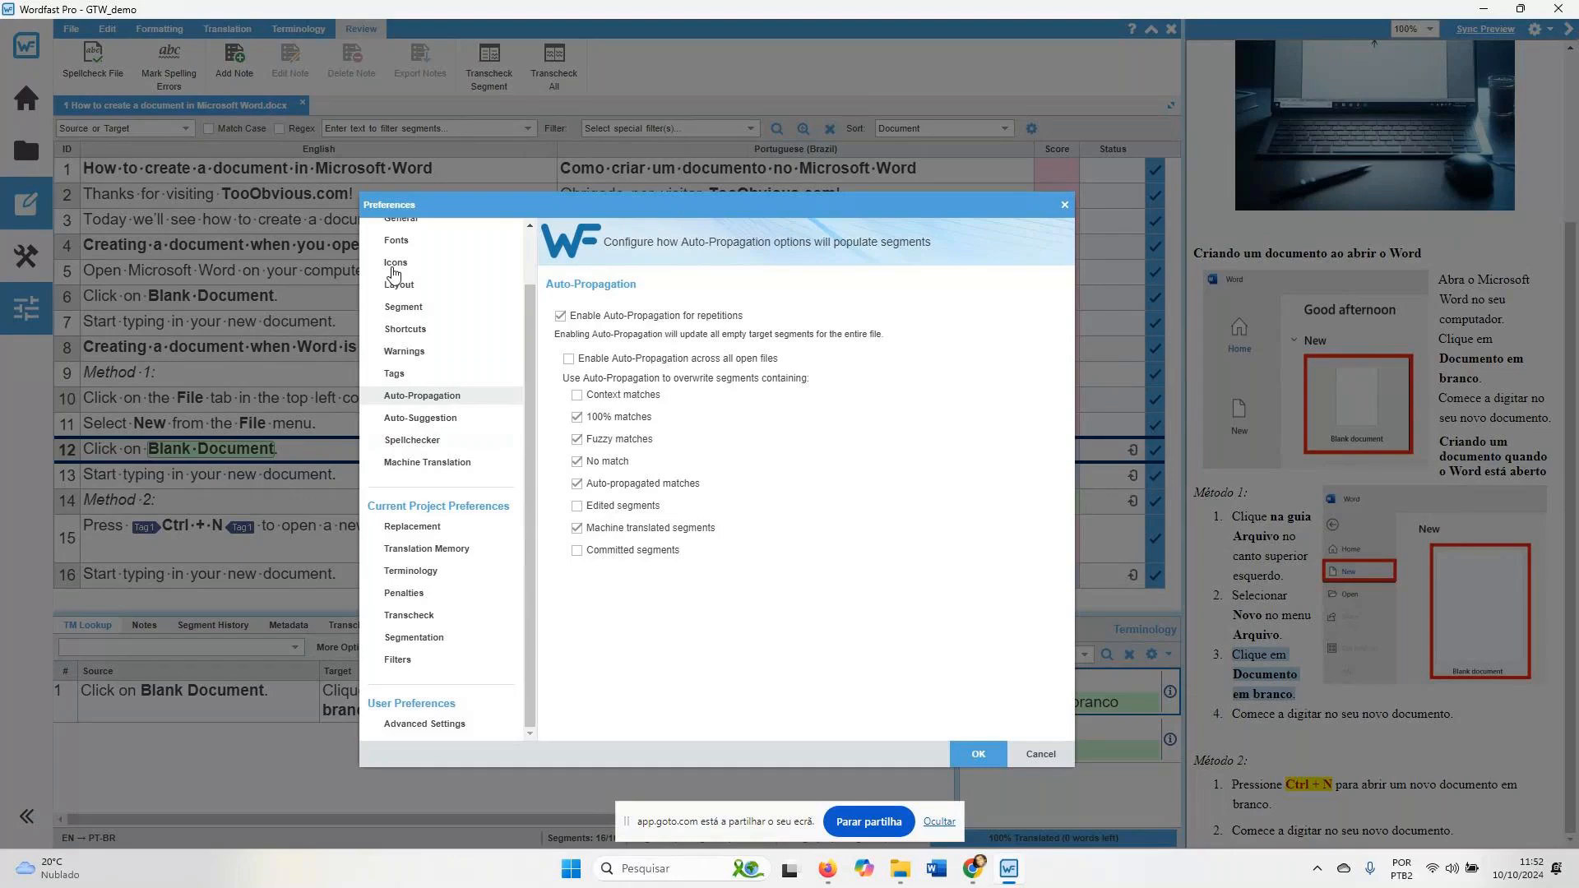
left_click(407, 284)
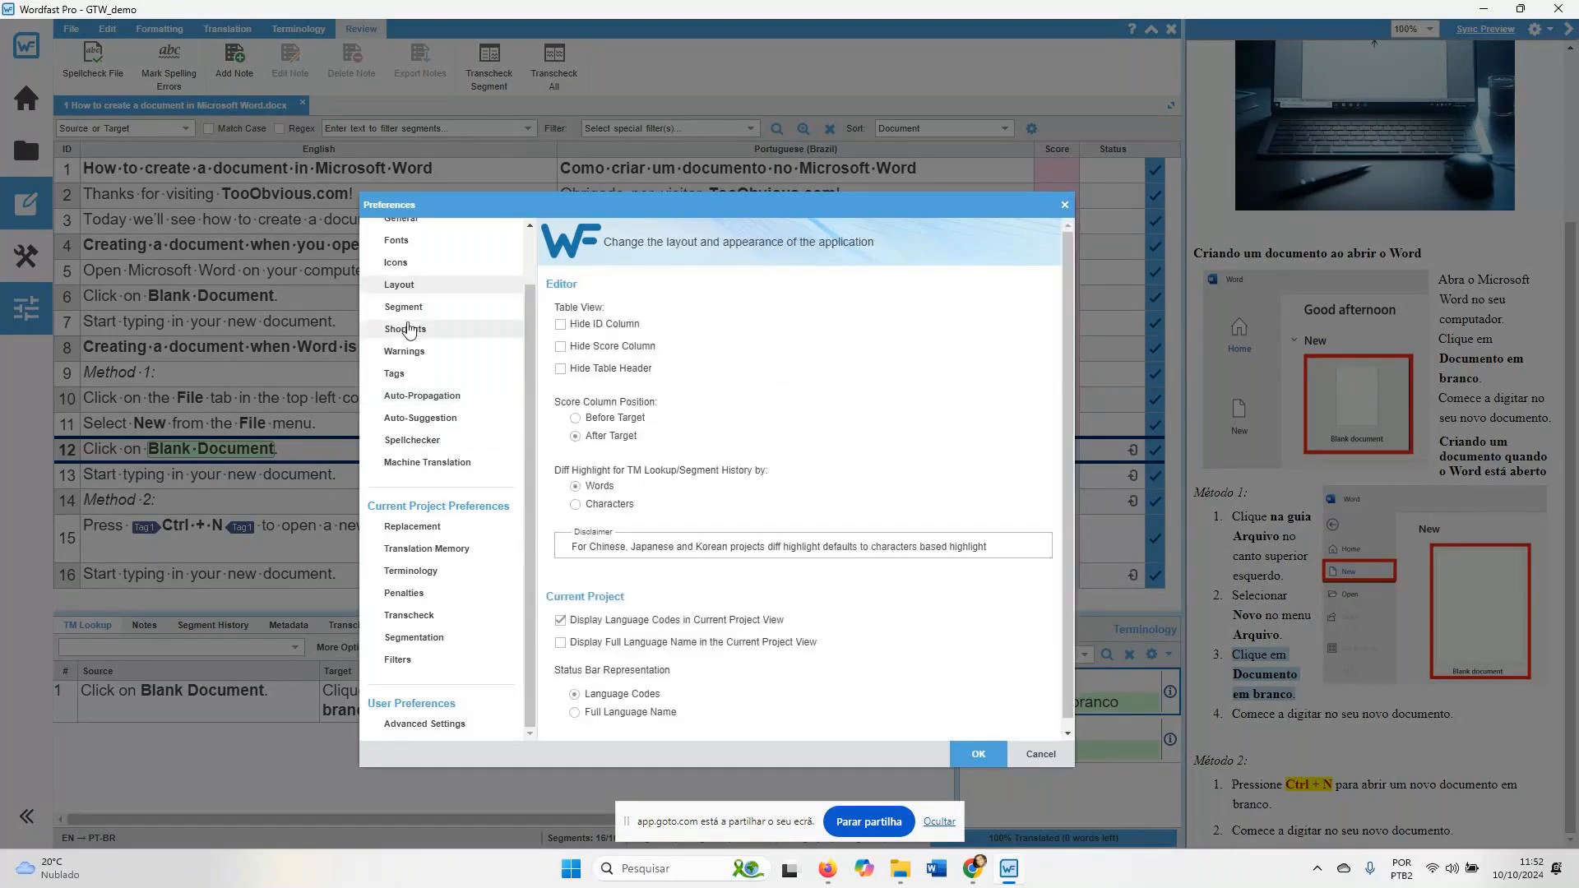
left_click(415, 329)
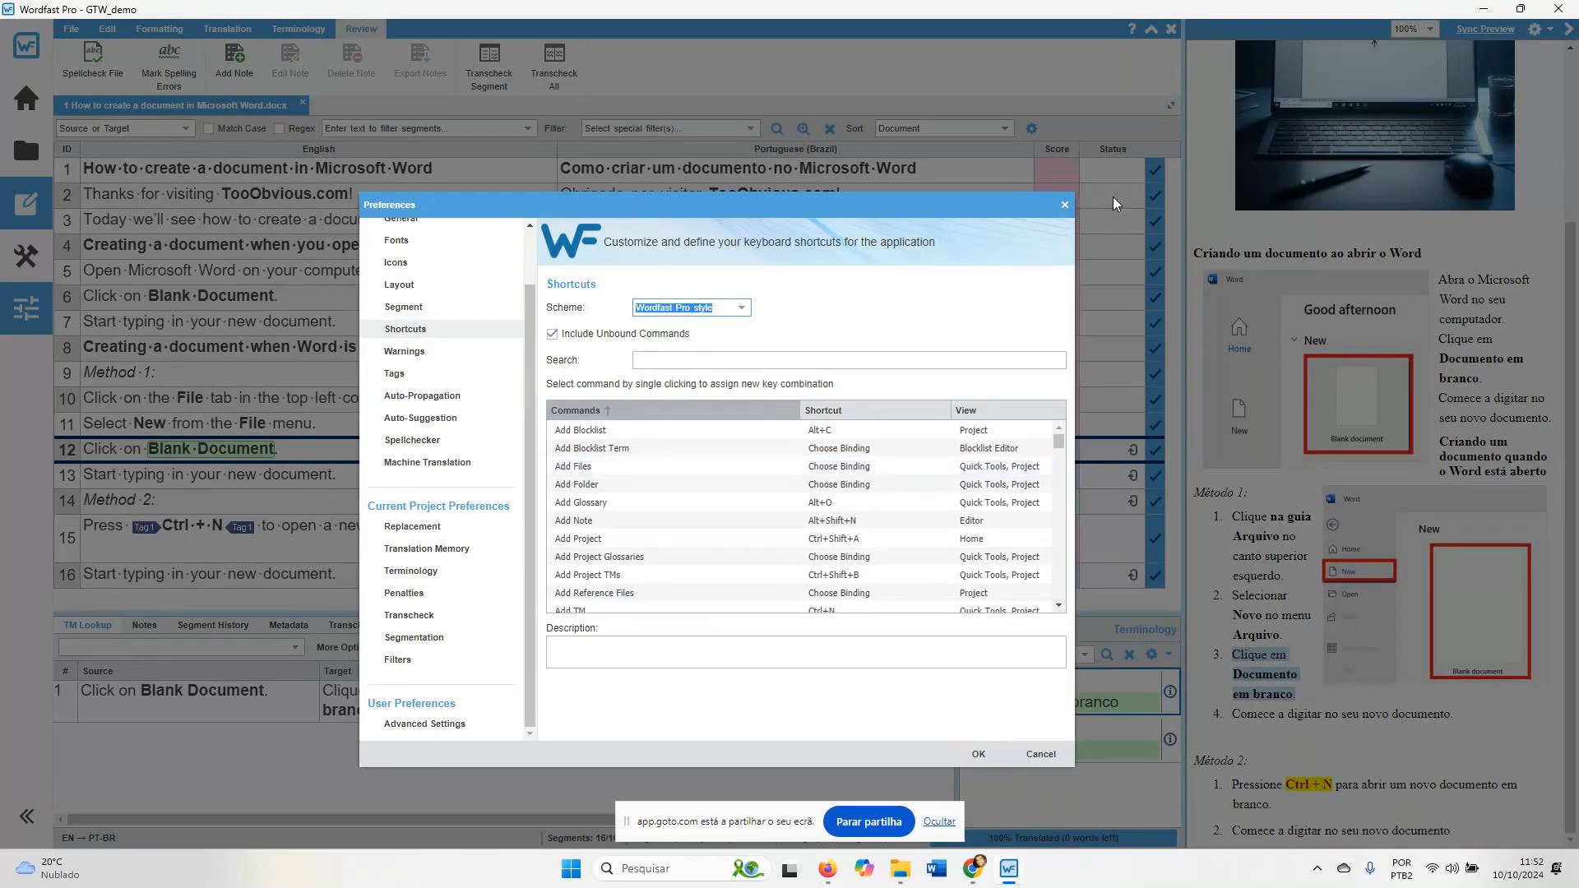
left_click(1064, 206)
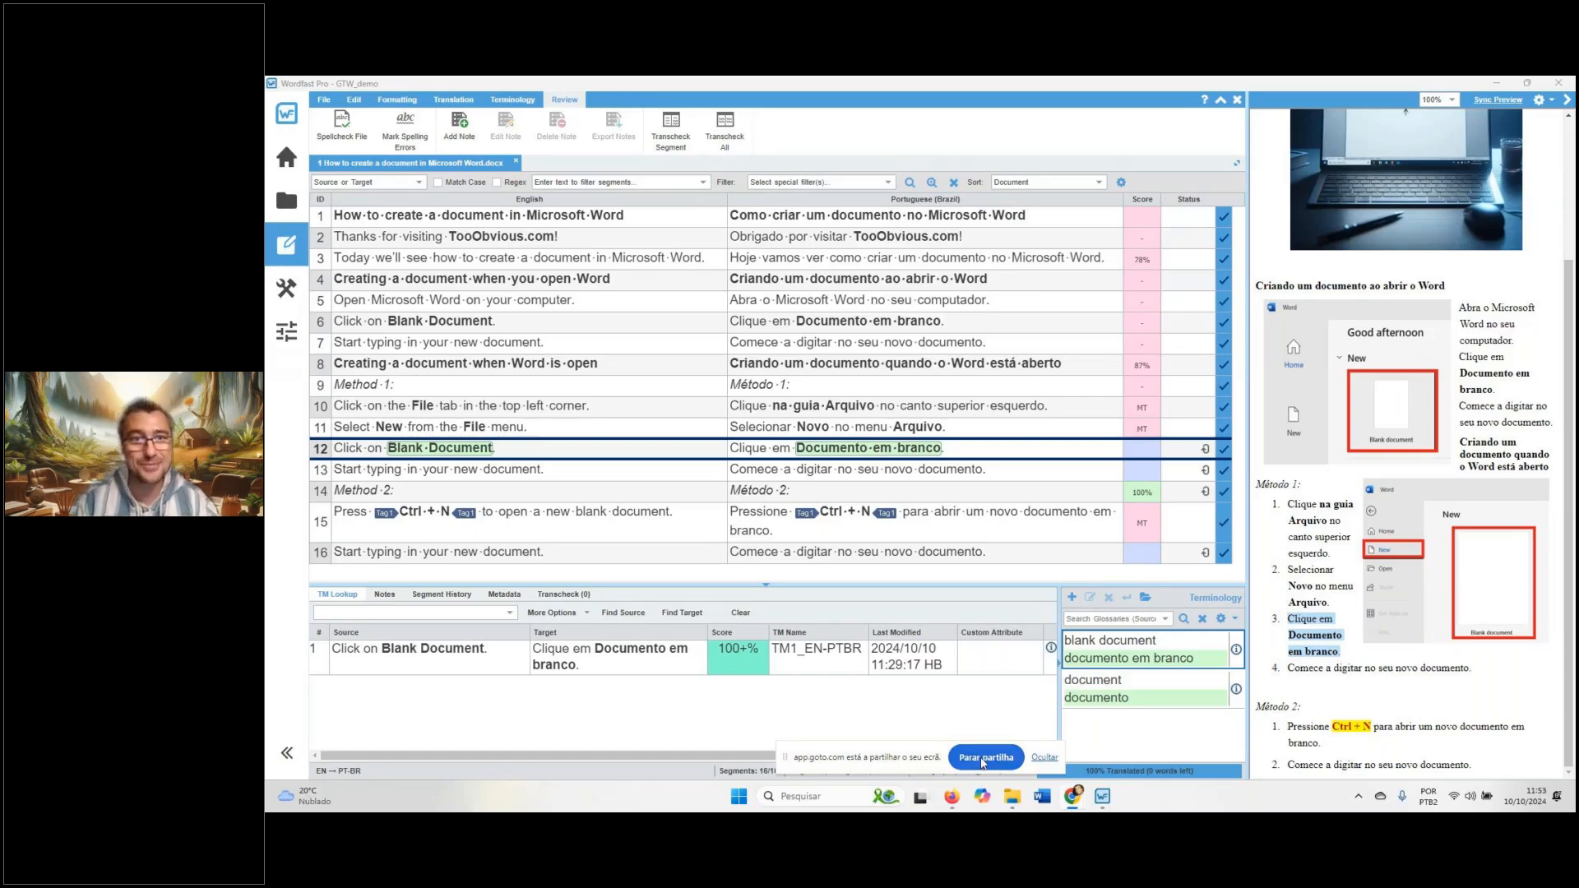
left_click(984, 758)
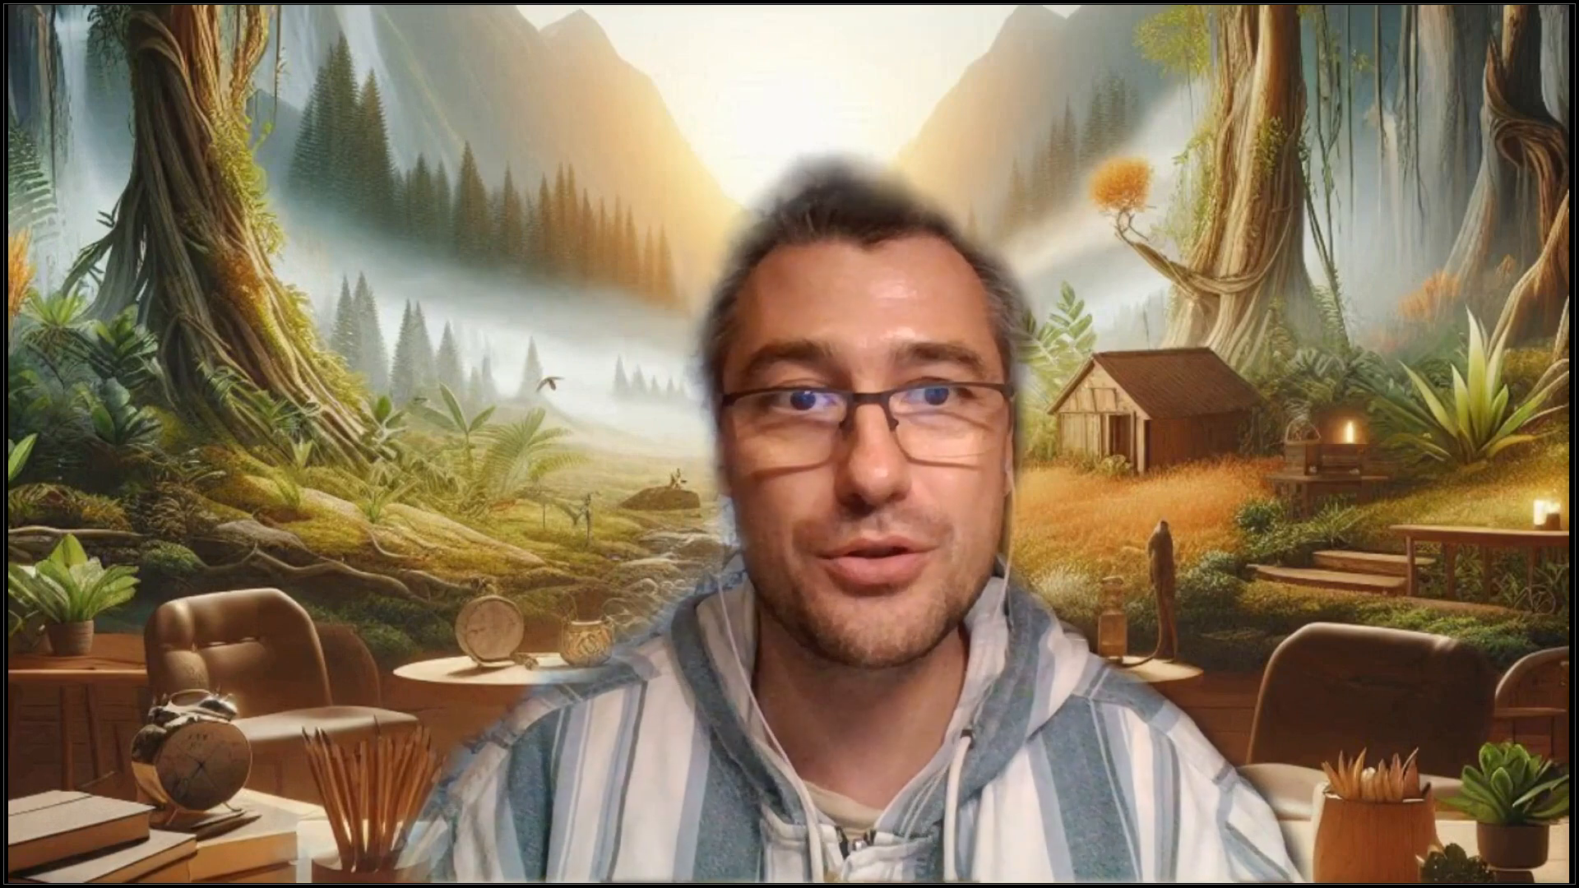